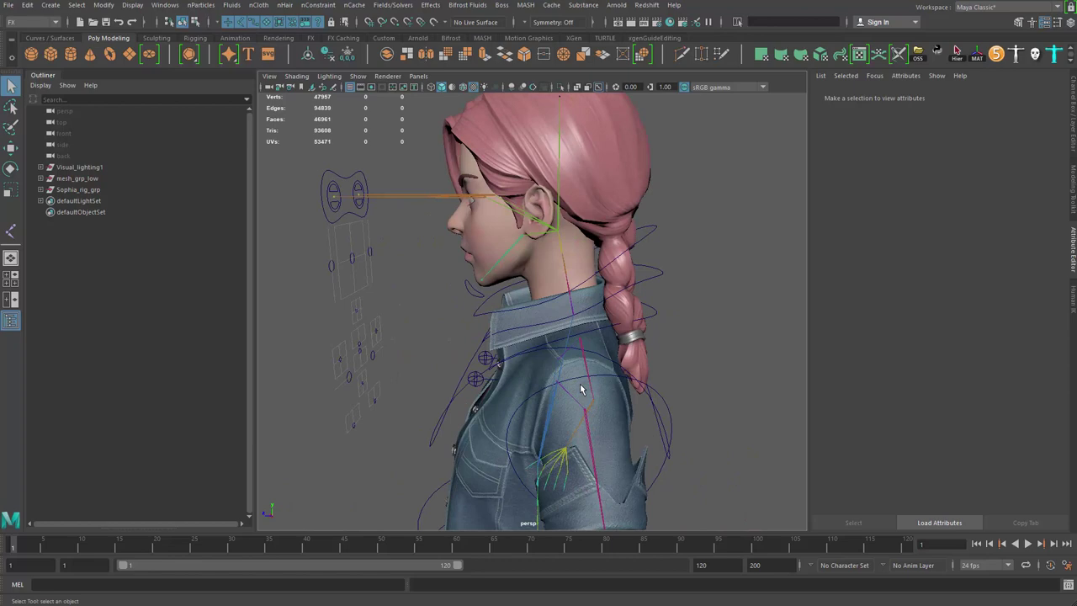
- Examine the character's head and braid from the side and the back
left_click_drag(580, 389, 608, 294, "alt")
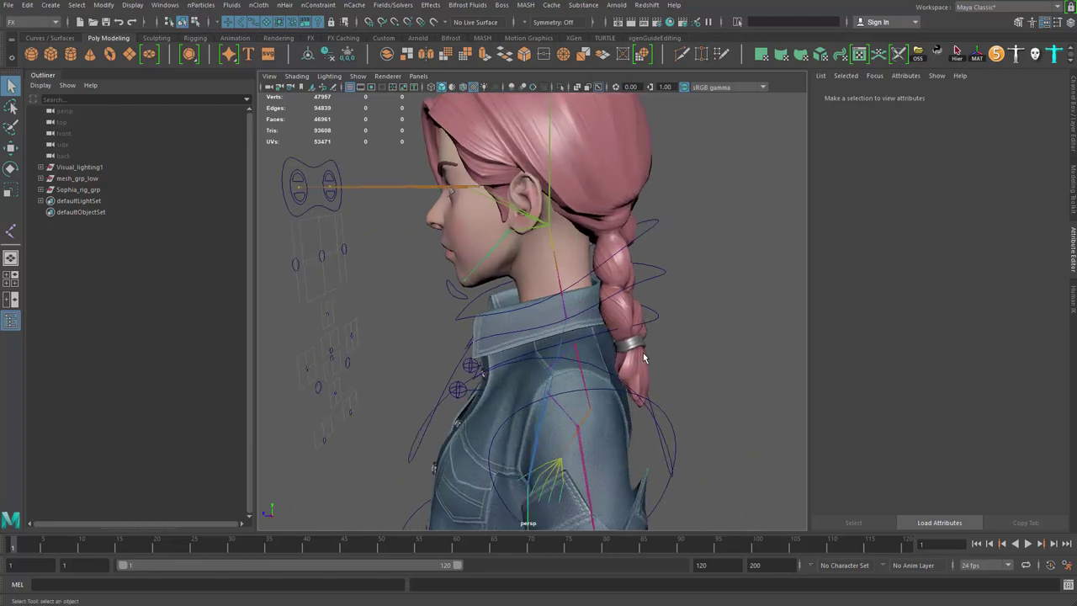
left_click_drag(644, 358, 633, 313, "alt")
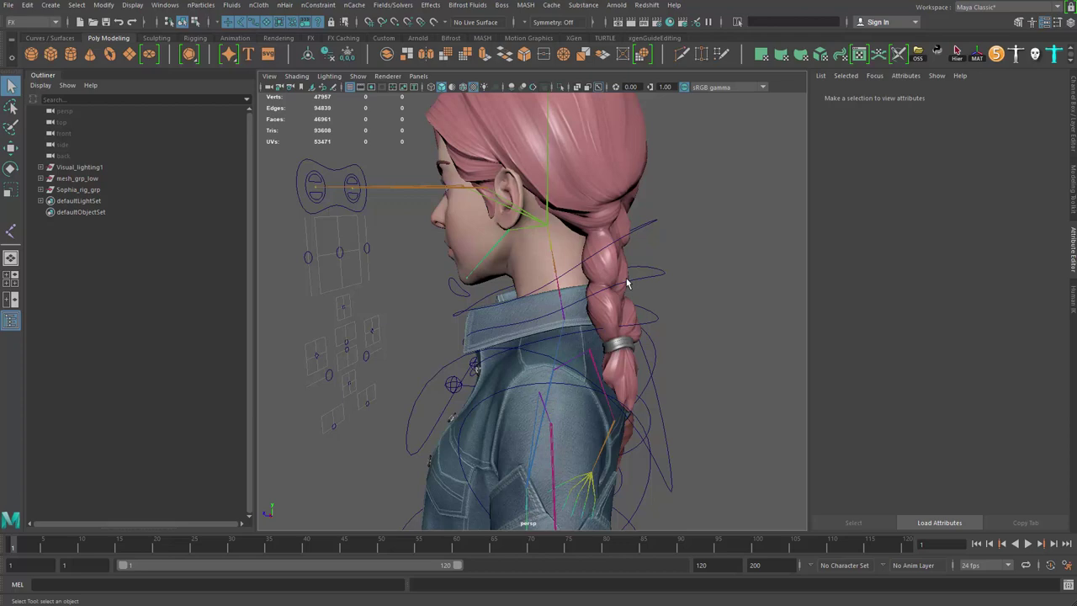
left_click_drag(628, 290, 493, 226, "alt")
left_click_drag(464, 416, 596, 433, "alt")
middle_click_drag(596, 432, 607, 196, "alt")
left_click_drag(606, 195, 553, 313, "alt")
middle_click_drag(553, 313, 566, 269, "alt")
left_click_drag(565, 268, 620, 271, "alt")
middle_click_drag(626, 195, 576, 269, "alt")
- Isolate the hair mesh together with the braid and its holder in the viewport
left_click(574, 267)
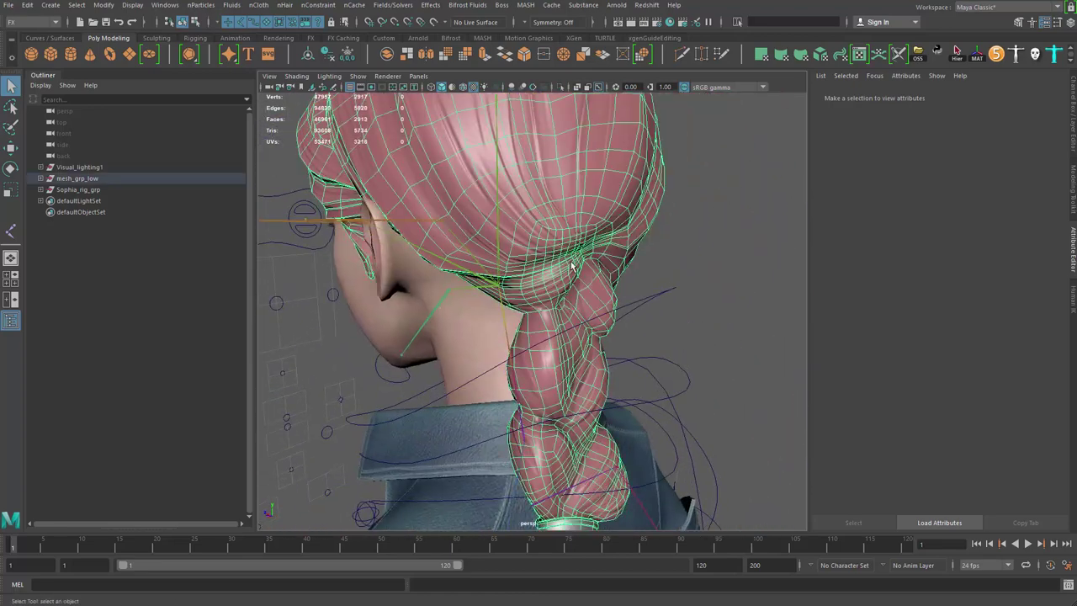
right_click_drag(572, 266, 435, 221, "alt")
left_click_drag(435, 221, 522, 252, "alt")
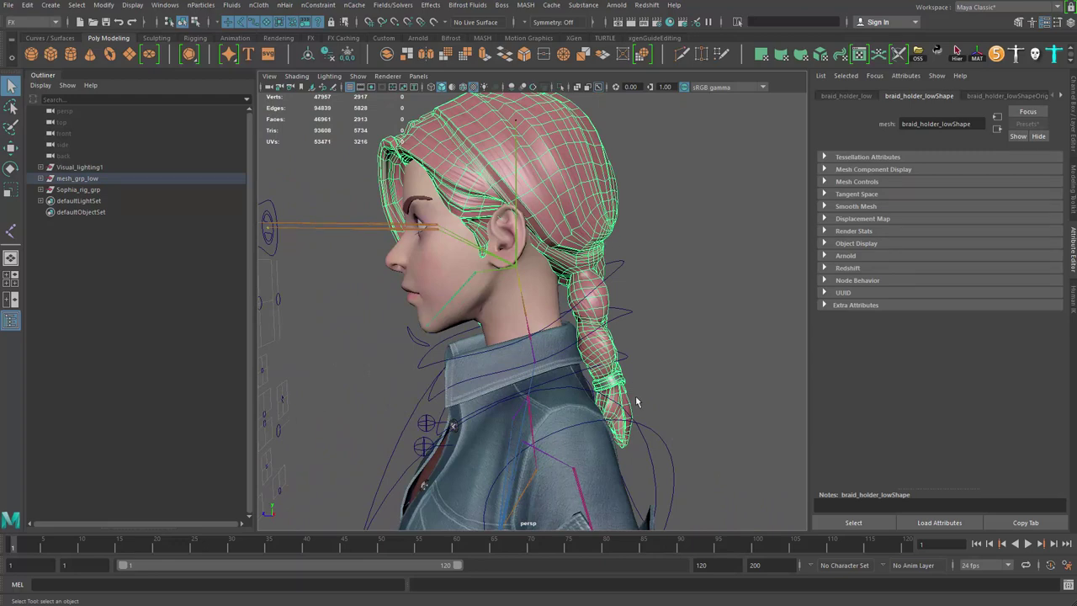
key("ctrl+1")
left_click_drag(664, 437, 614, 268, "alt")
left_click(567, 278)
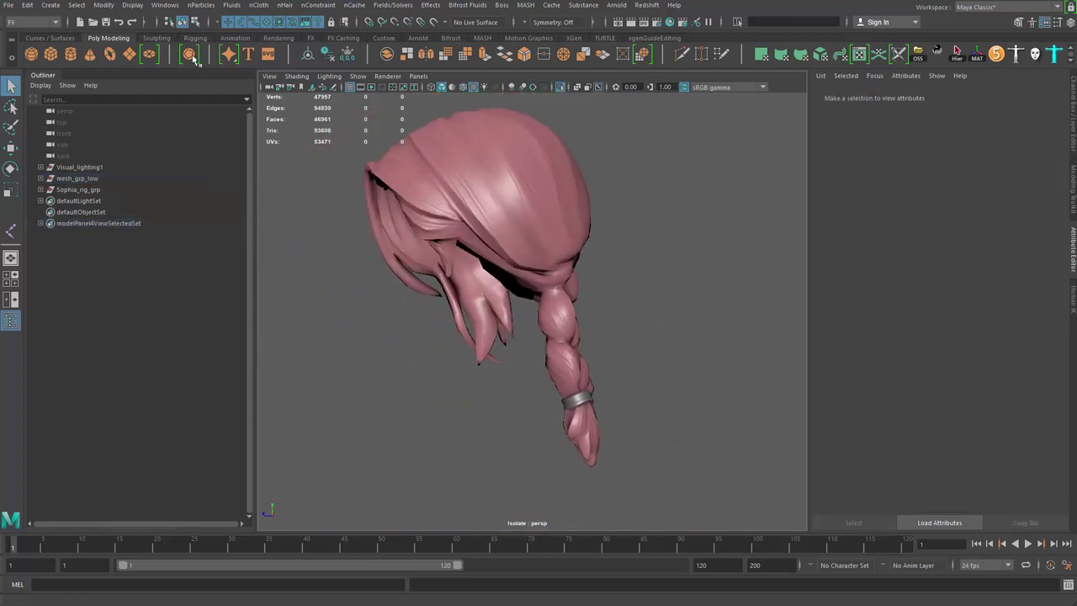
- Set up a CV curve with projected-center snapping and show the isolated hair in wireframe
left_click(50, 5)
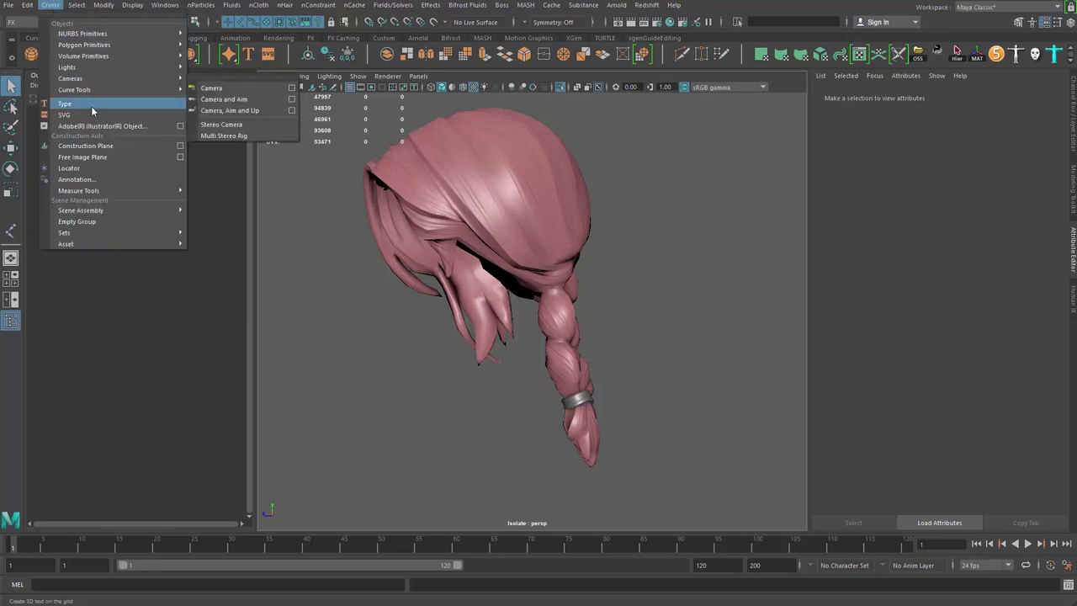
mouse_move(94, 91)
left_click(245, 101)
left_click_drag(637, 297, 613, 282, "alt")
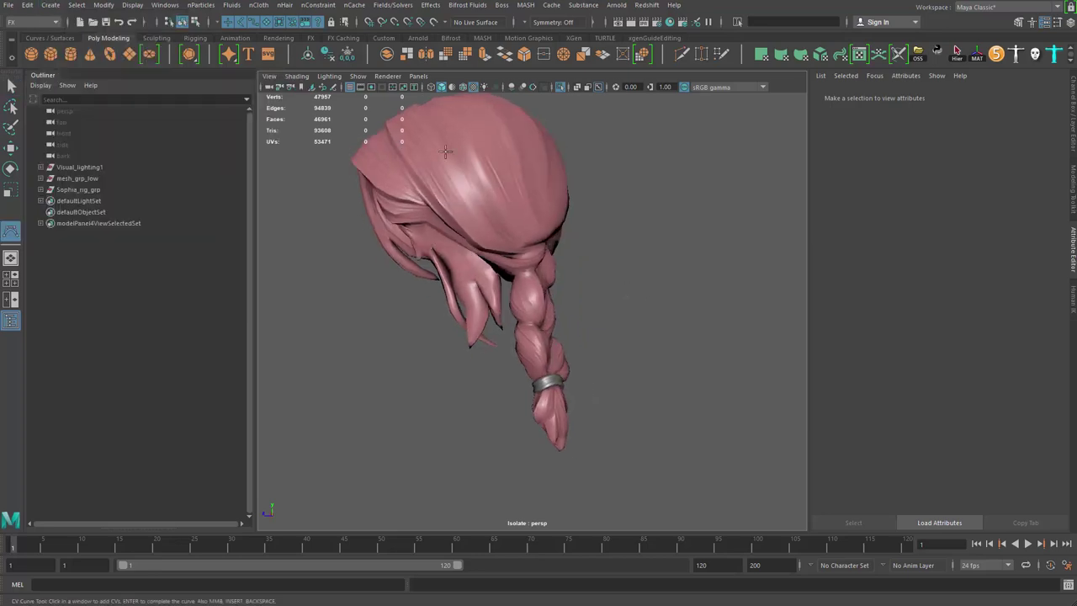
left_click(407, 21)
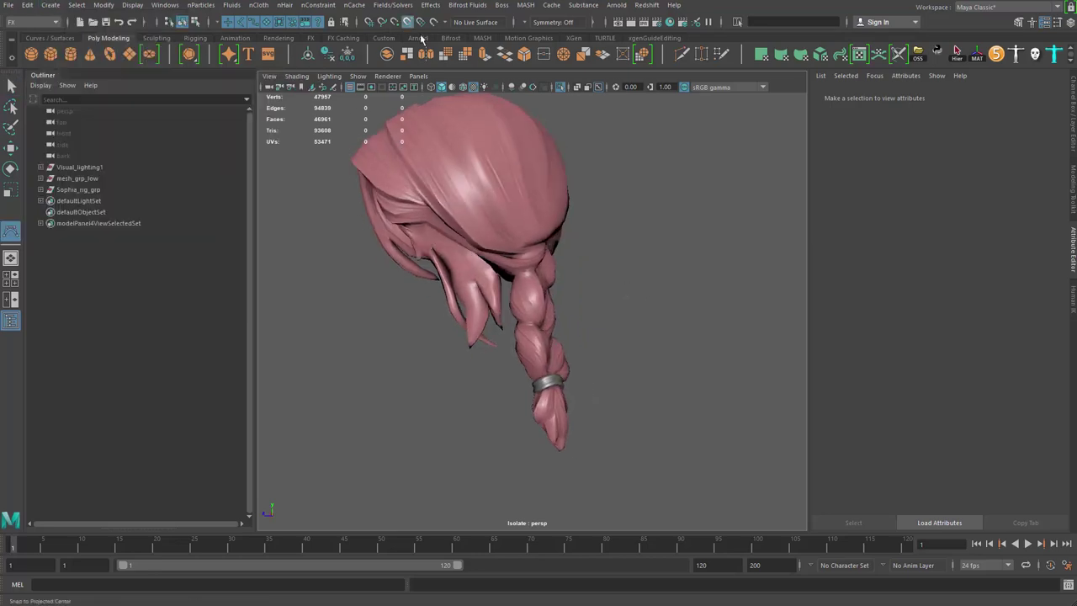
scroll(596, 290, "up", 2)
scroll(596, 290, "up", 3)
middle_click_drag(595, 290, 584, 199, "alt")
key("4")
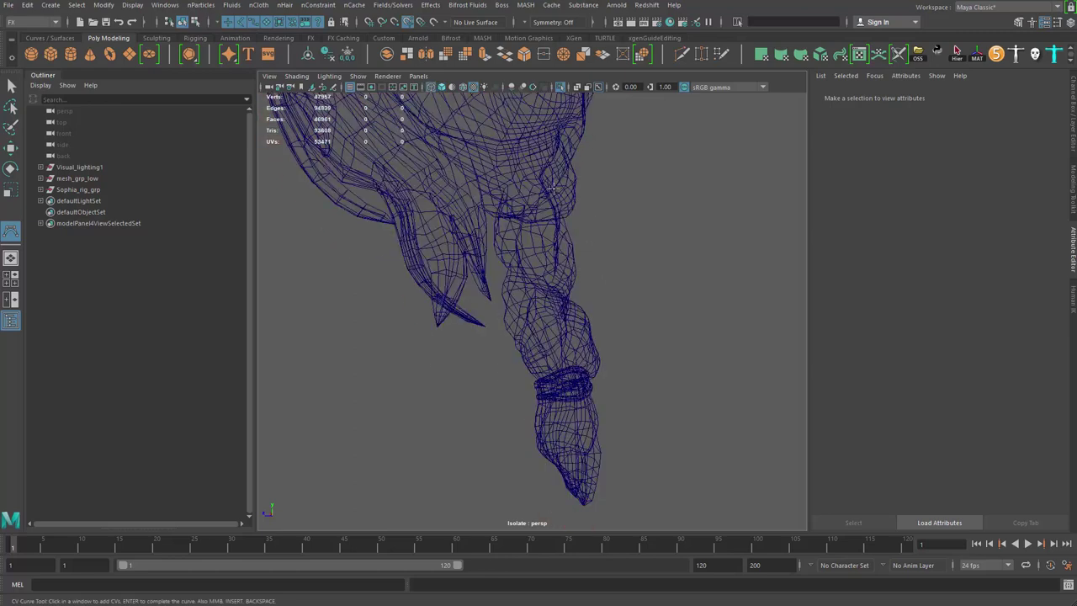
scroll(555, 190, "down", 1)
- Draw a CV curve down the middle of the braid from its base to its tip
left_click(533, 169)
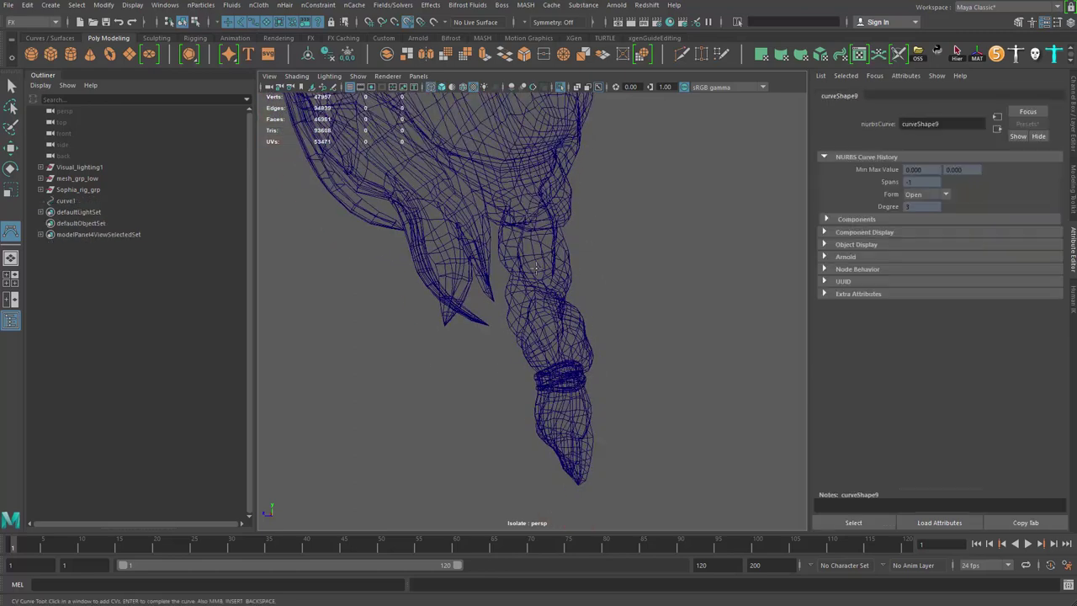
left_click(548, 324)
left_click(568, 451)
left_click(577, 480)
key("Return")
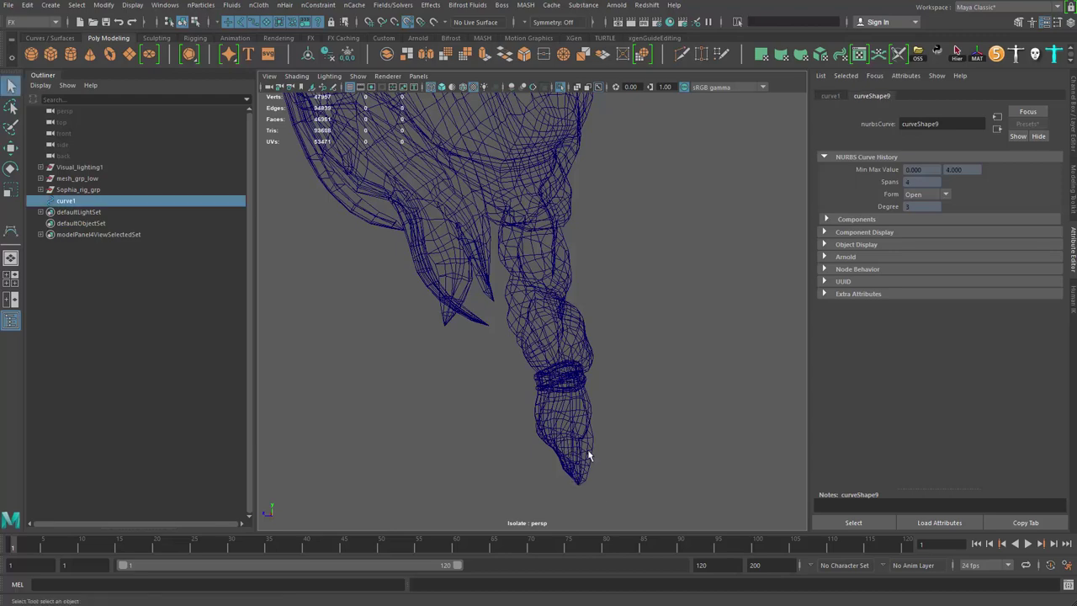
- Show the full character again and move the braid curve's upper control vertices toward the head's centreline with soft selection
key("ctrl+1")
key("ctrl+1")
left_click_drag(558, 347, 507, 348, "alt")
key("ctrl+1")
right_click_drag(378, 190, 323, 188)
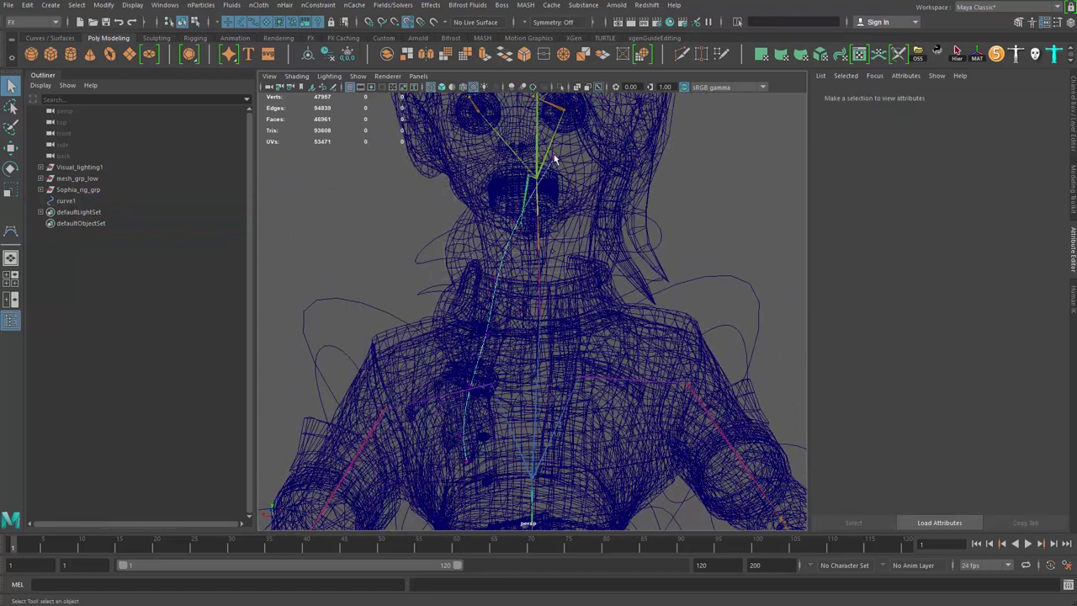
left_click(555, 171)
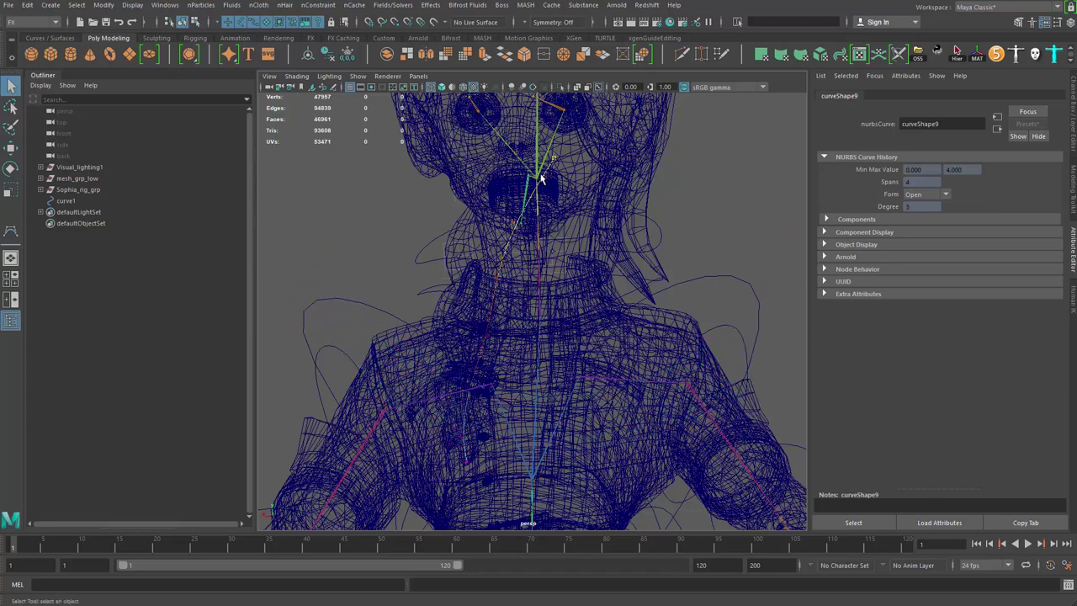
key("w")
left_click_drag(554, 158, 535, 159)
left_click_drag(477, 209, 512, 223)
key("b")
left_click_drag(498, 308, 520, 268, "alt")
- Rebuild the braid curve as a uniform cubic curve with 5 spans
left_click(83, 201)
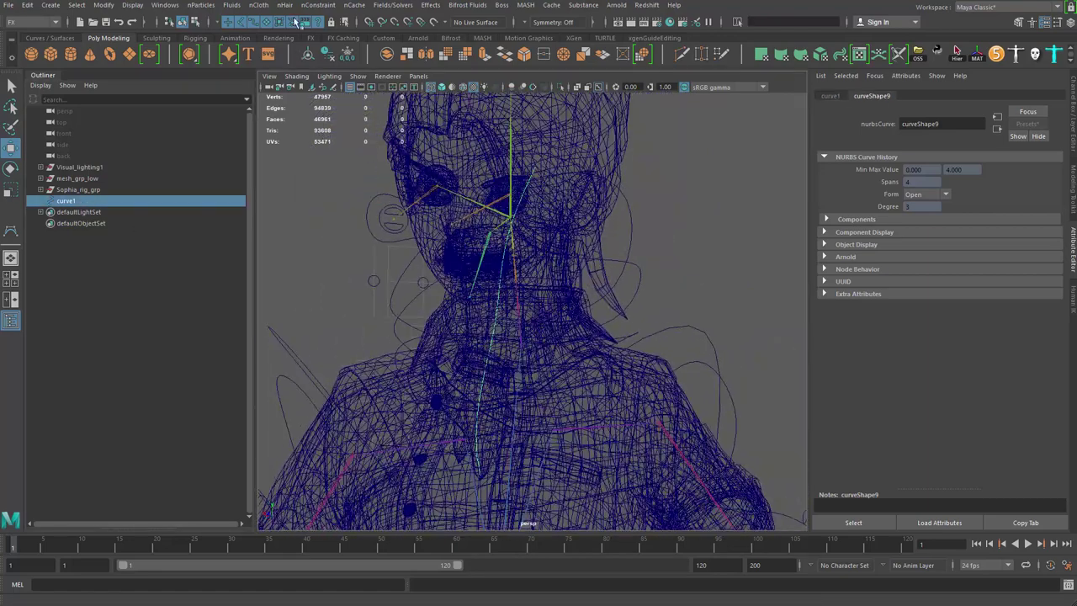
left_click(30, 21)
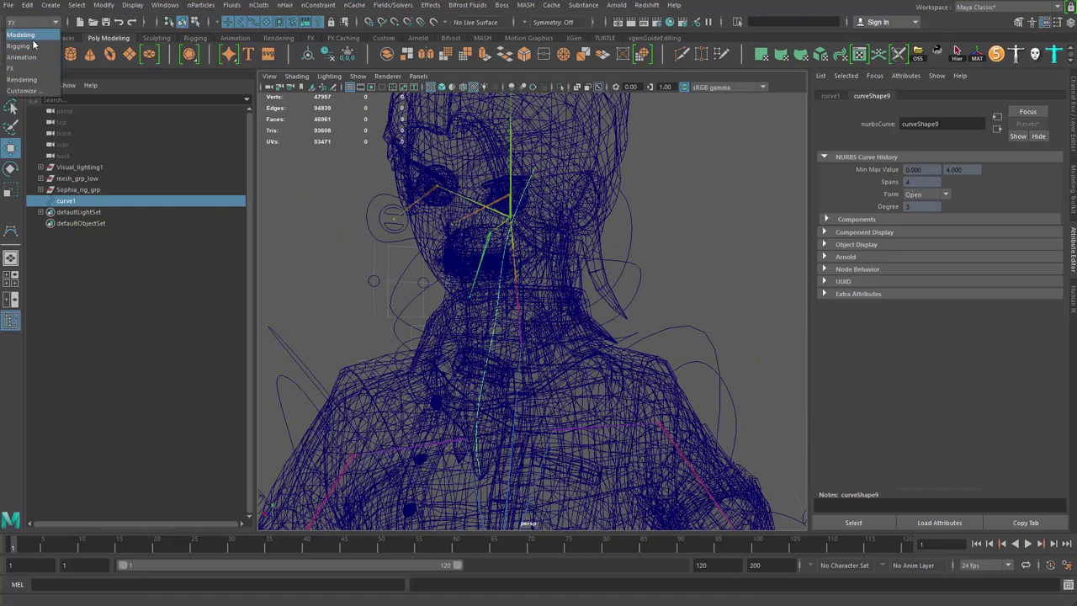
left_click(35, 36)
left_click(344, 5)
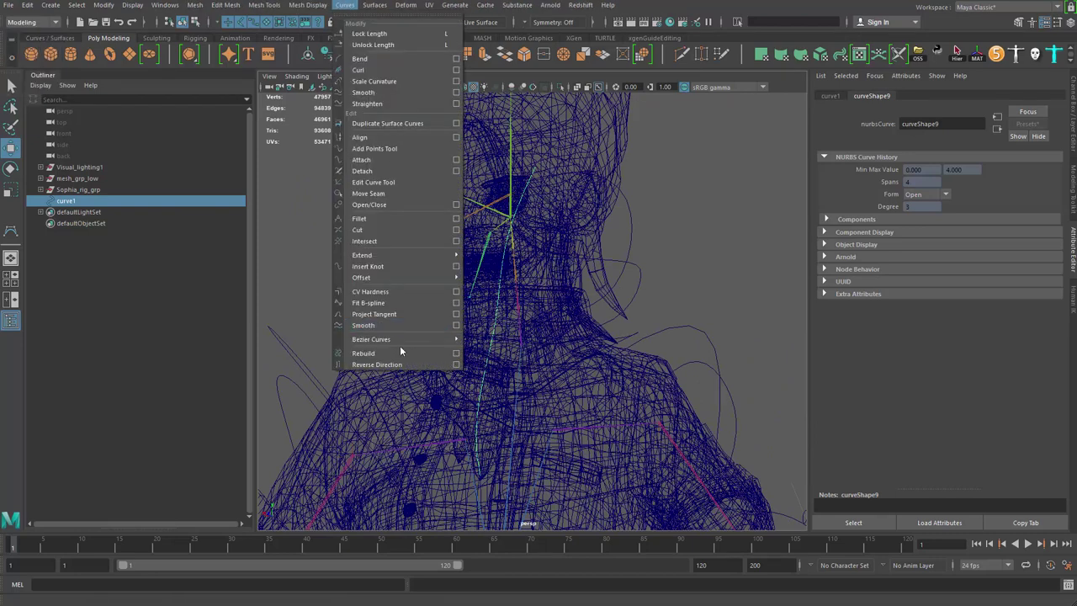
left_click(455, 352)
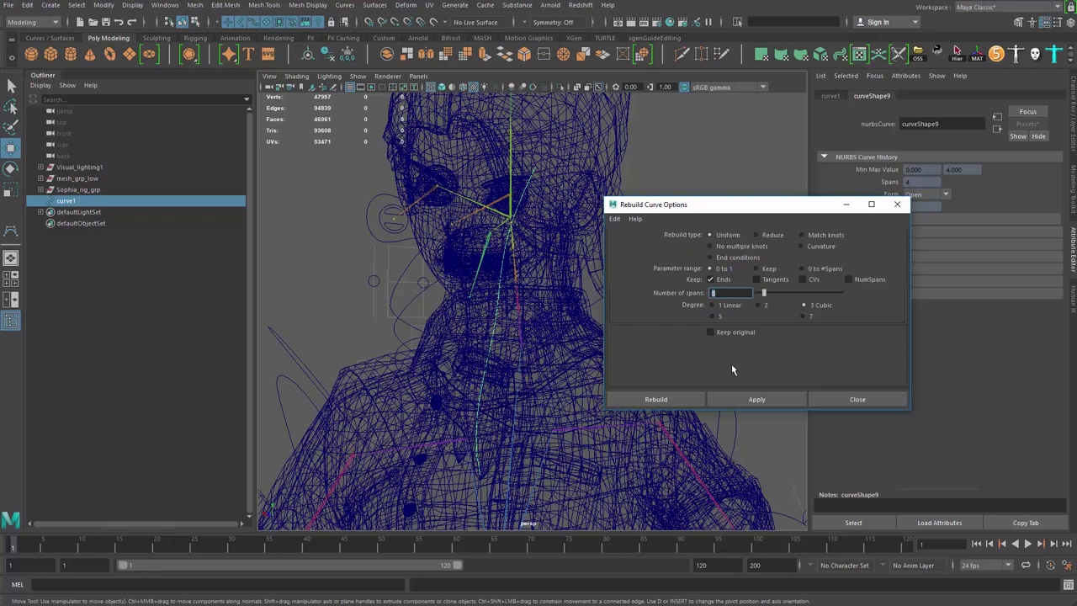
type("5")
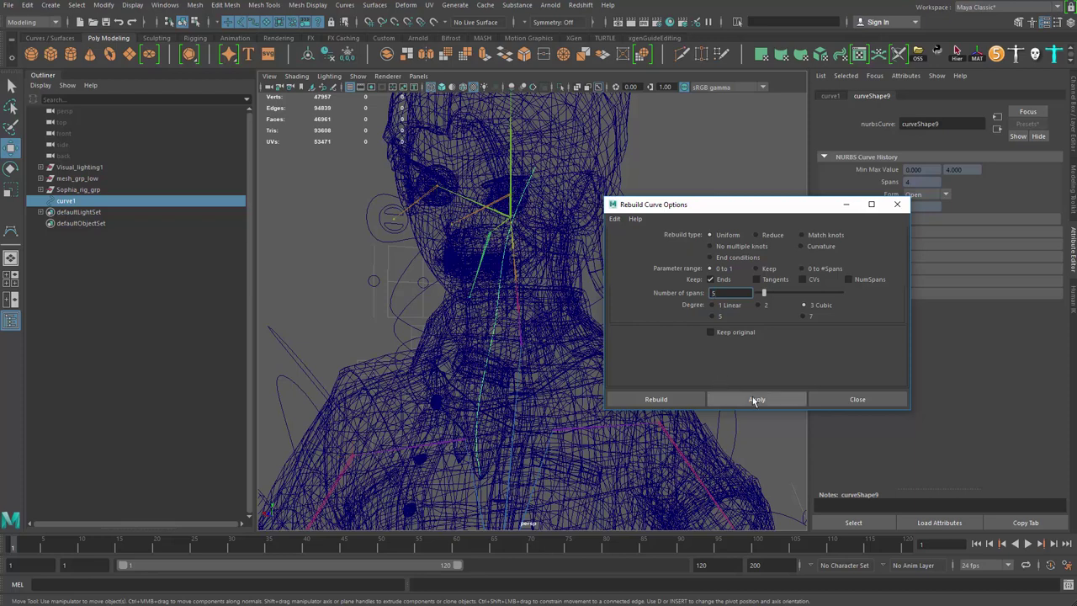
left_click(755, 399)
left_click(834, 400)
- Isolate the braid curve and delete the second control vertex from its upper end
key("ctrl+1")
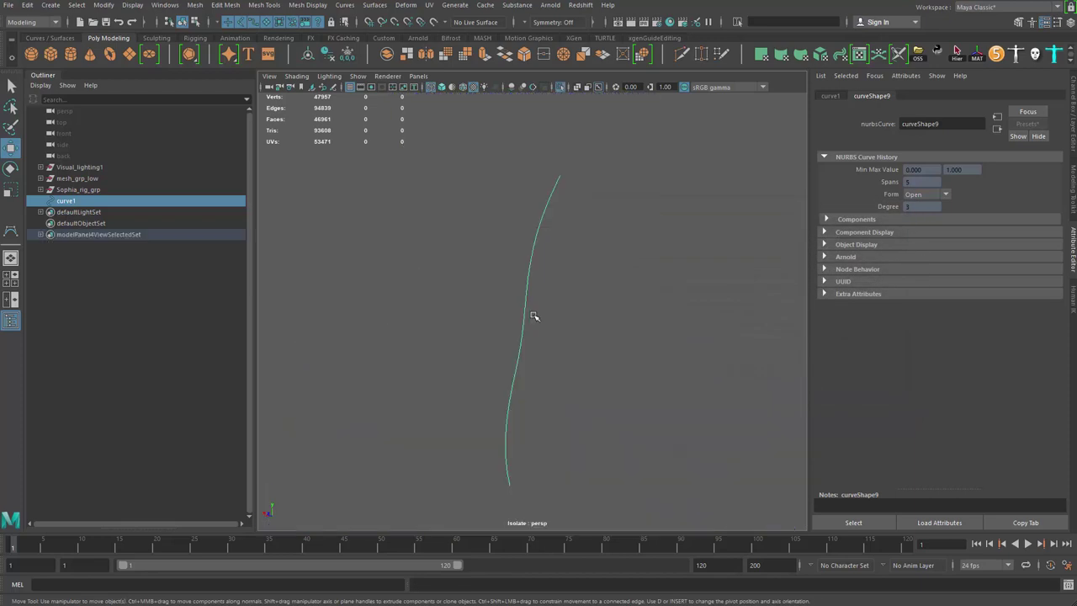
key("q")
left_click(400, 321)
mouse_move(471, 296)
left_mouse_down("alt")
mouse_move(458, 294)
mouse_move(473, 297)
left_mouse_up("alt")
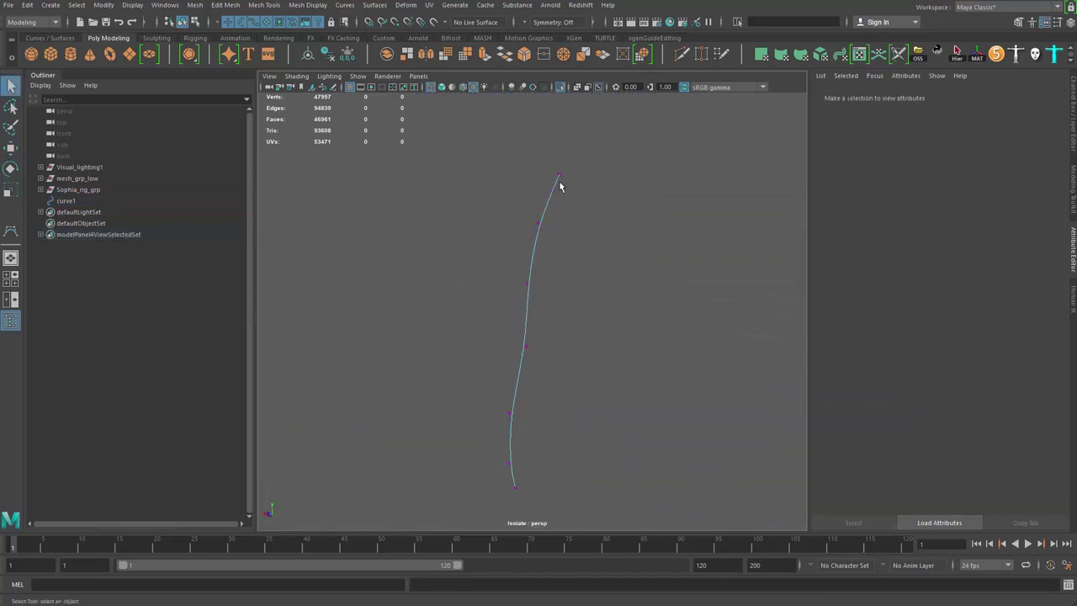
left_click_drag(542, 188, 589, 221)
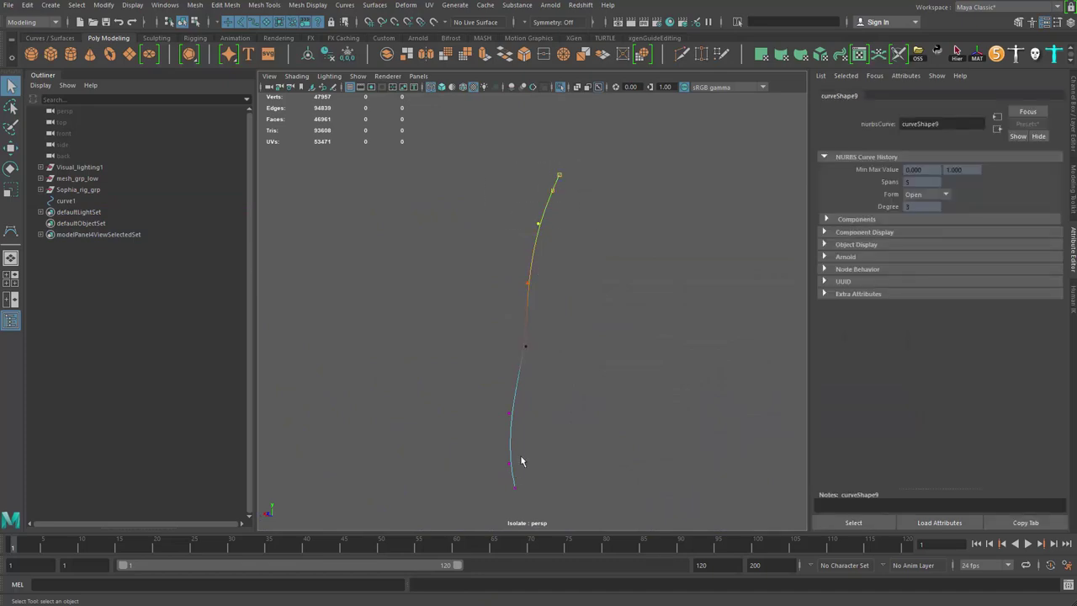
left_click_drag(593, 364, 667, 359, "alt")
right_click_drag(544, 286, 631, 232)
left_click(594, 190)
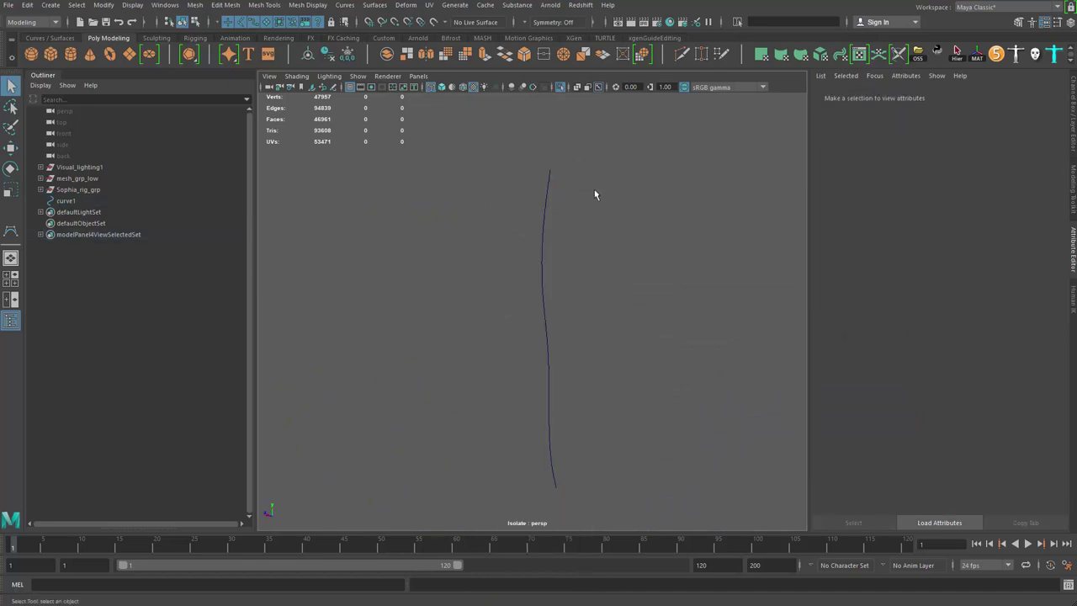
left_click_drag(593, 190, 530, 221)
right_click_drag(545, 187, 483, 184)
left_click_drag(523, 152, 573, 166)
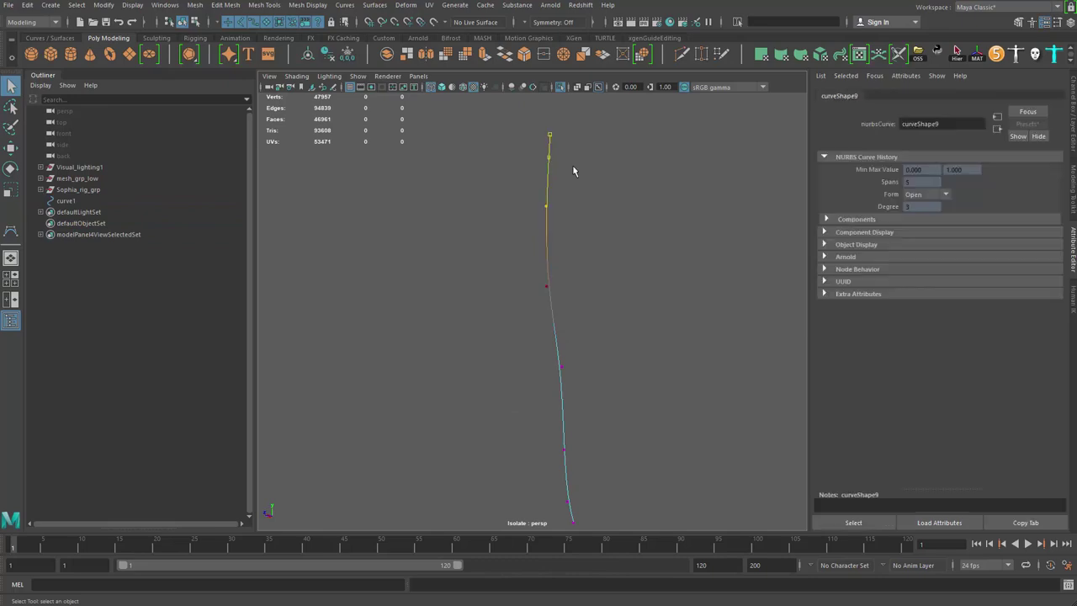
left_click(573, 171)
- Delete the second-to-last control vertex near the curve's lower end
middle_click_drag(628, 366, 656, 222, "alt")
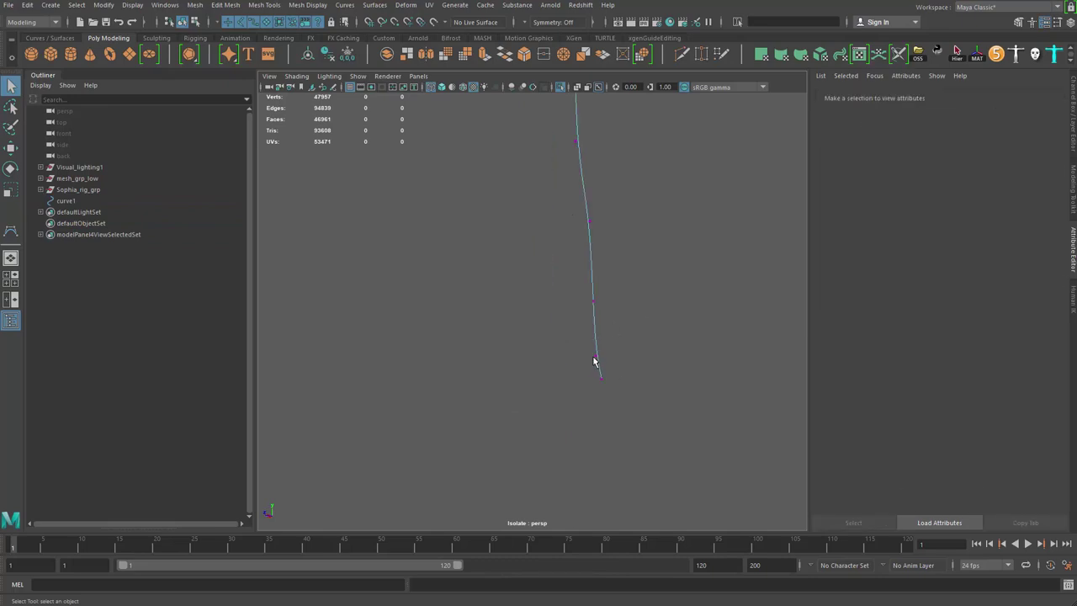
left_click_drag(586, 346, 609, 382)
left_click(598, 337)
left_click_drag(589, 250, 563, 223, "alt")
left_click_drag(527, 295, 553, 226, "alt")
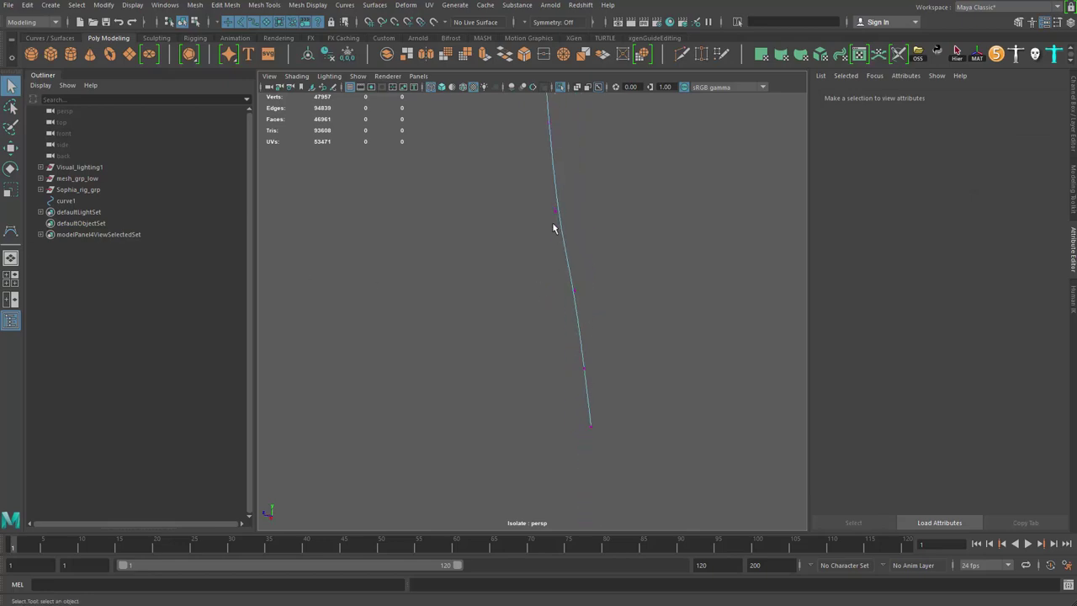
- Return to object selection and rename the braid curve as cruve_braid_ik_spline
right_click_drag(558, 207, 604, 188)
left_click(562, 223)
right_click_drag(555, 244, 421, 342, "alt")
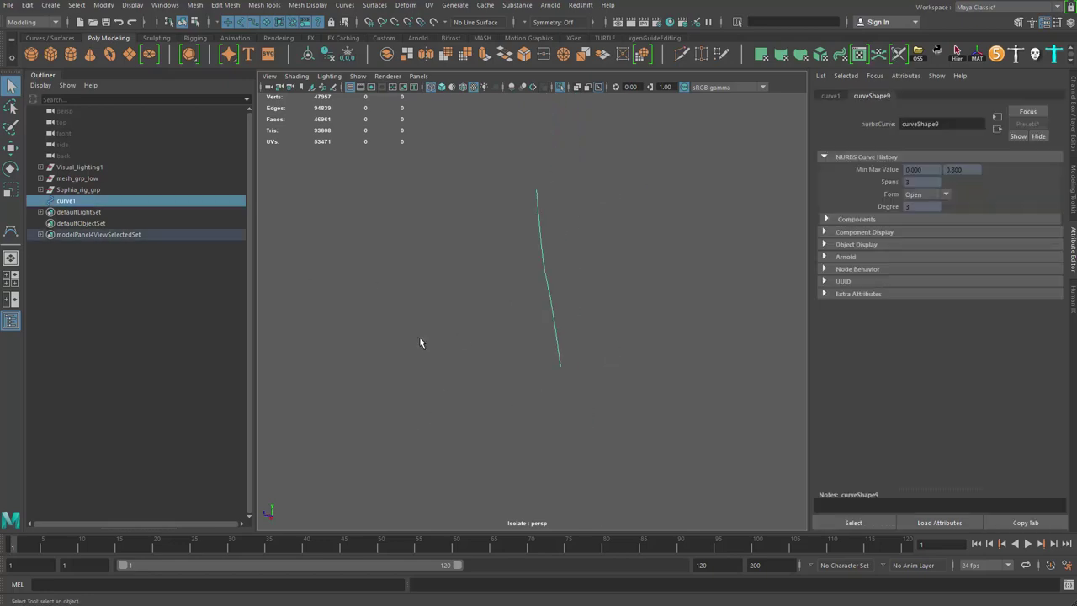
left_click_drag(420, 342, 378, 338, "alt")
double_click(74, 201)
type("bef")
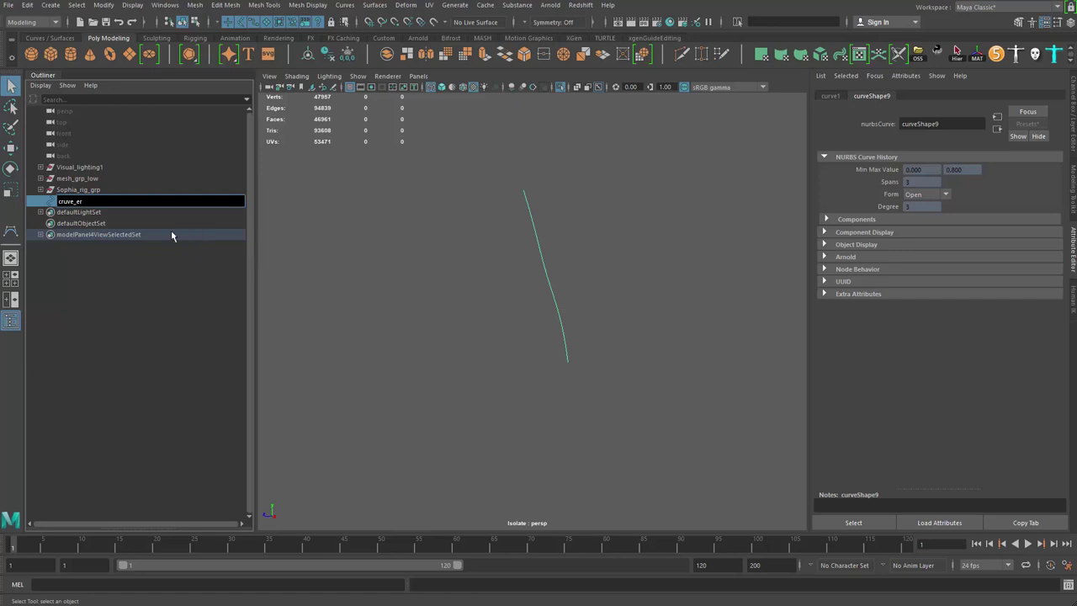
key("BackSpace")
key("BackSpace")
type("braid_ik_spline")
key("Return")
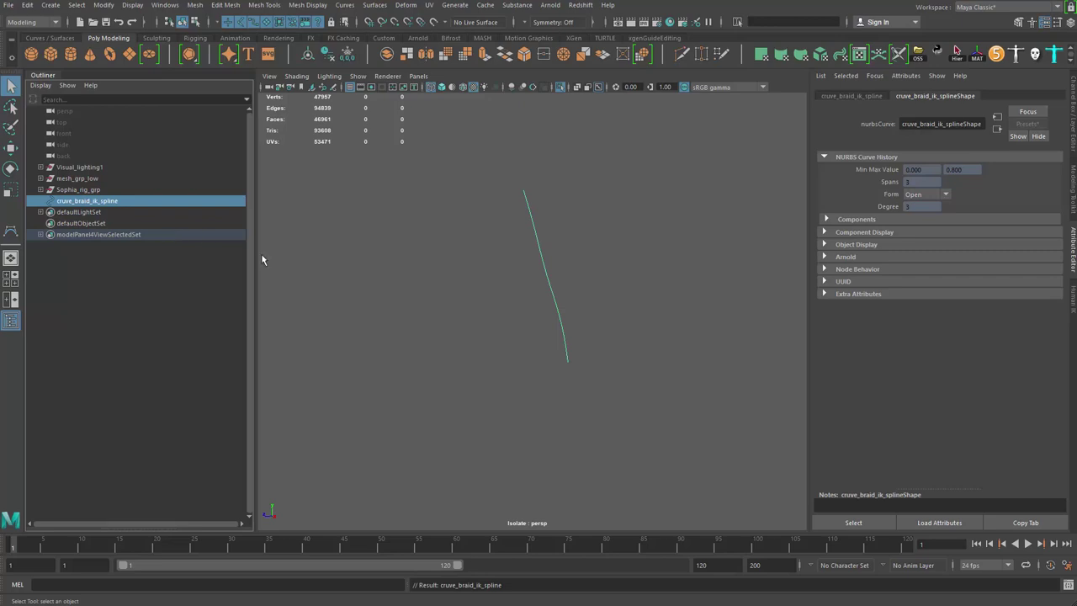
- Run the whole Python script for creating a joint chain along a curve from the Script Editor
key("f")
key("1")
middle_click_drag(539, 336, 536, 291, "alt")
left_click_drag(536, 291, 505, 271, "alt")
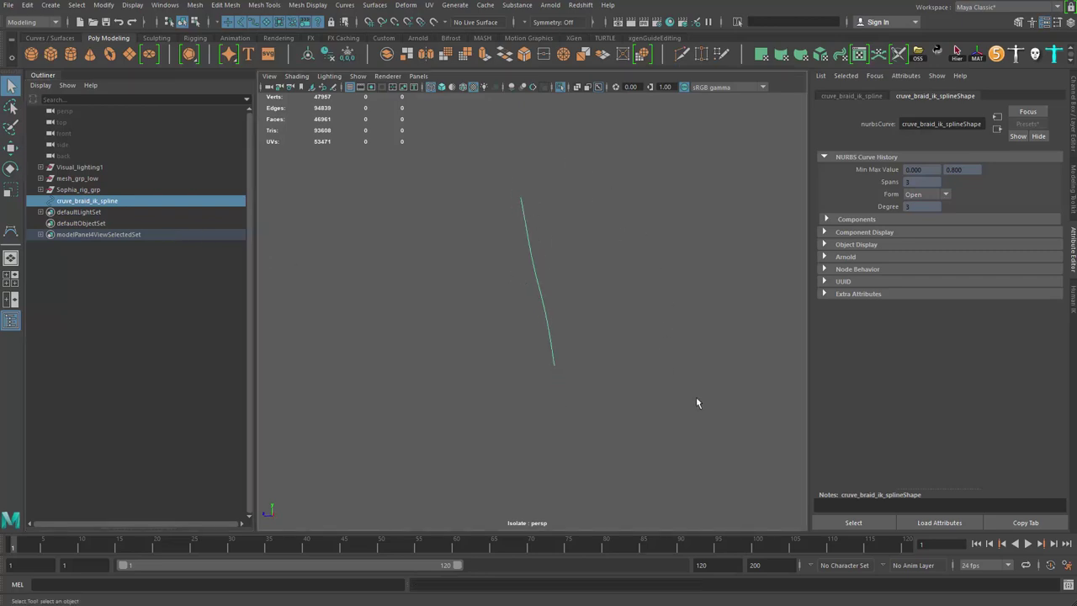
left_click(1068, 584)
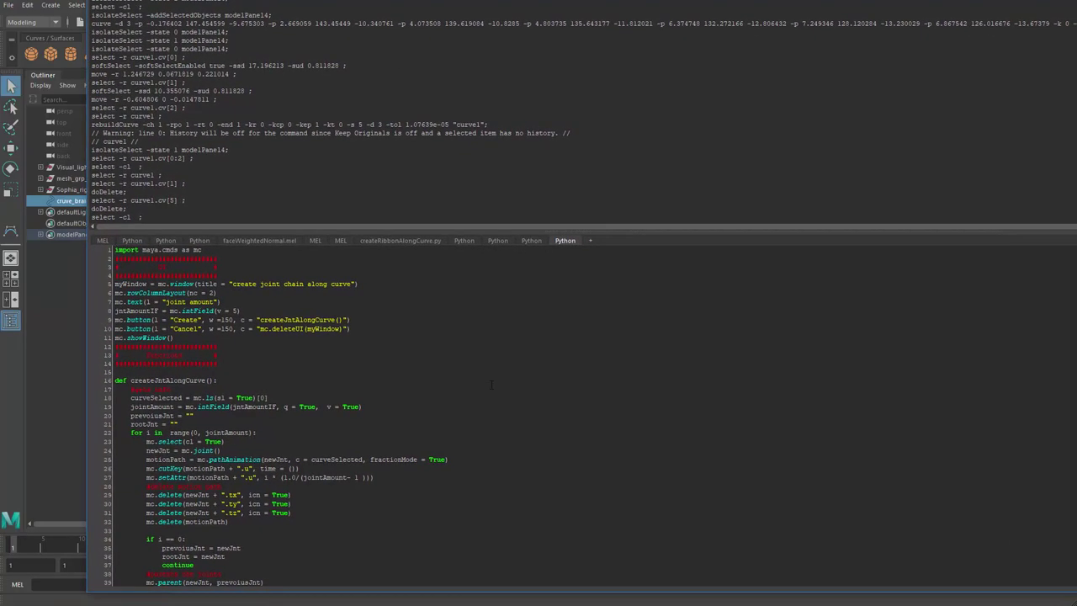
key("ctrl+a")
key("ctrl+Return")
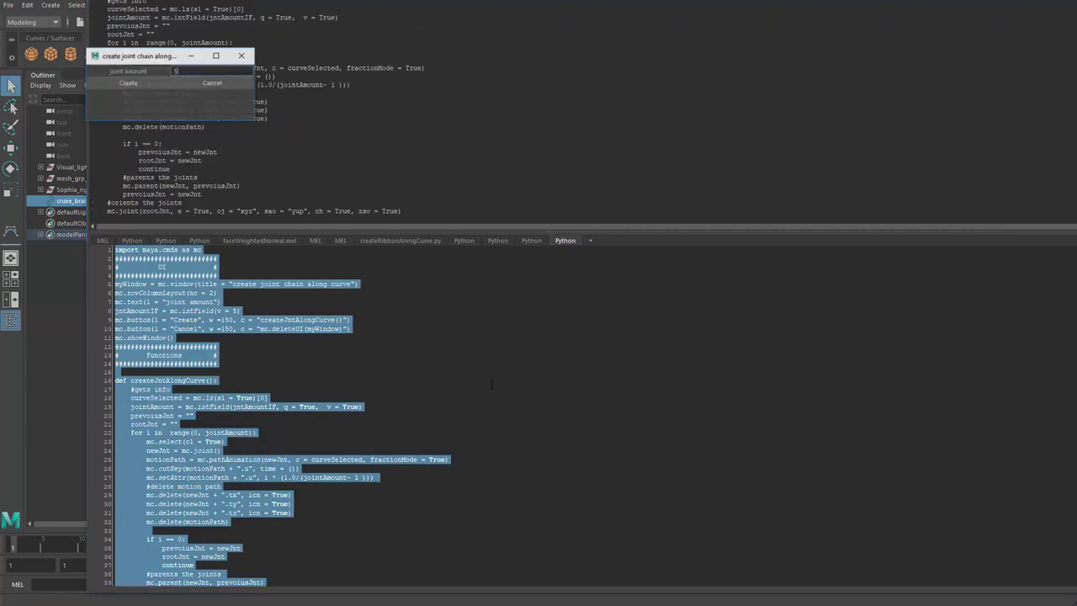
key("alt+Tab")
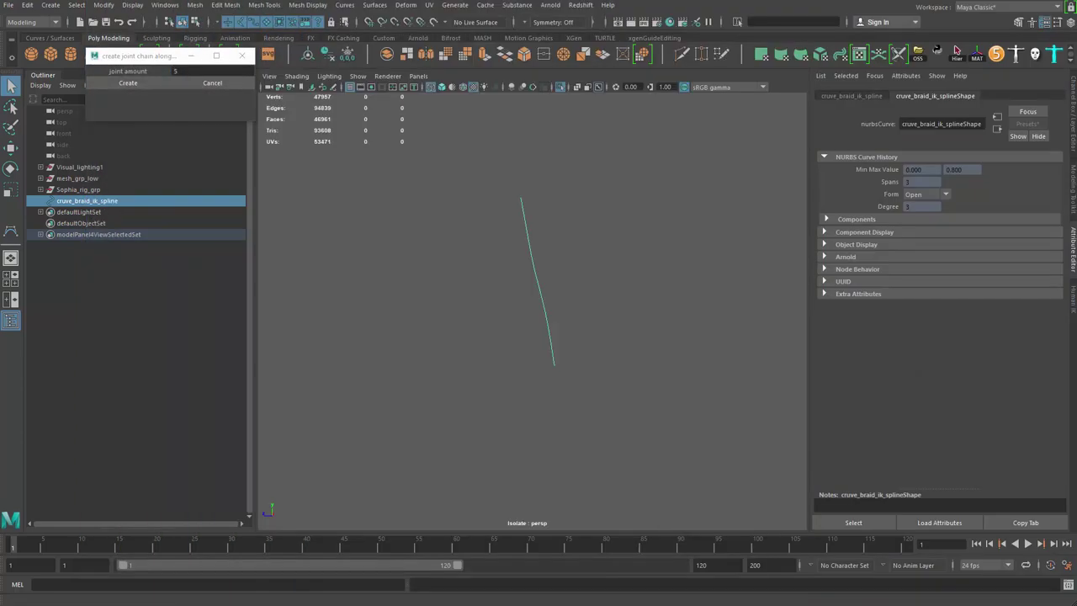
- Create a chain of 8 joints along the braid curve, expand its hierarchy and select the root joint
left_click_drag(151, 56, 477, 278)
key("f")
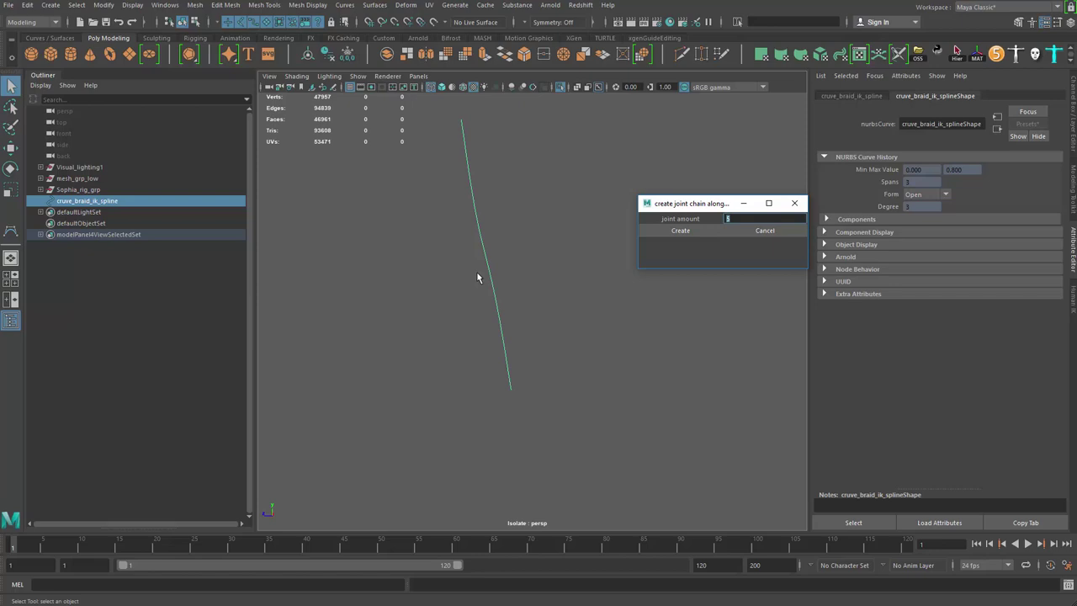
left_click(679, 231)
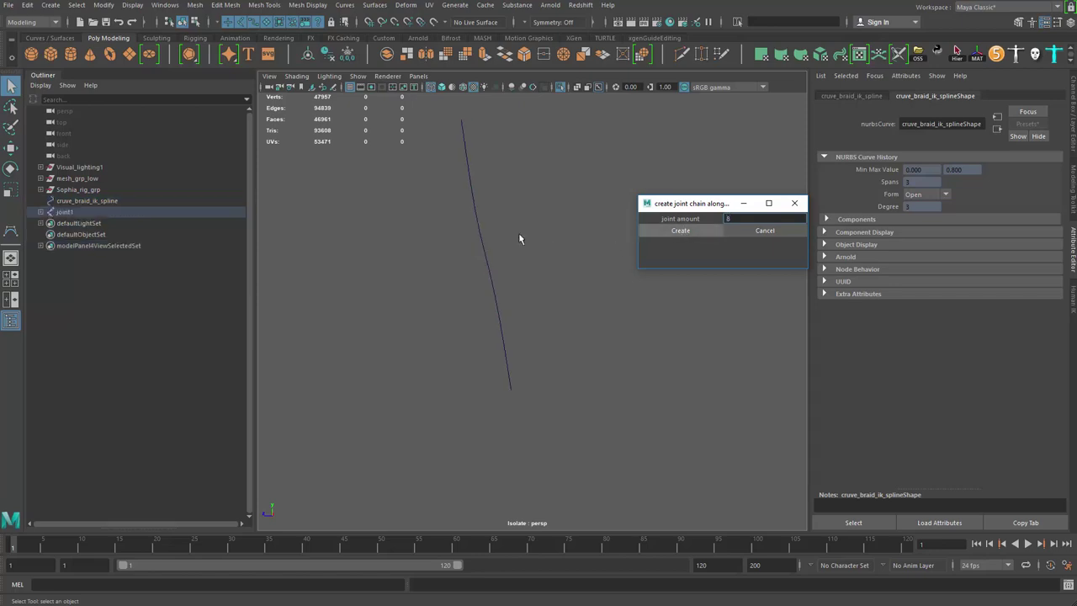
left_click(40, 213, "shift")
left_click(87, 213)
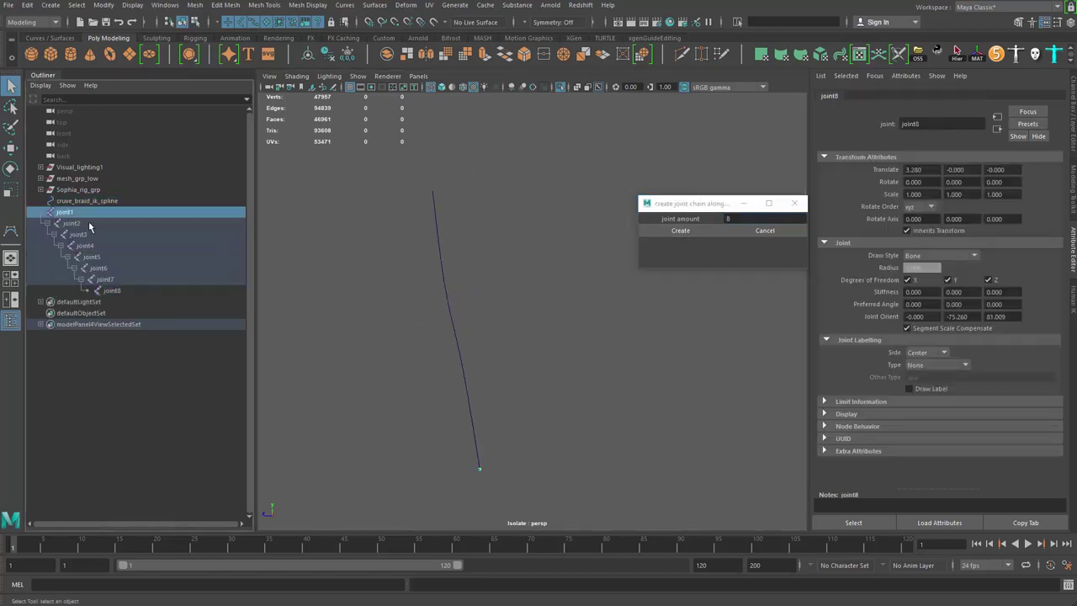
- Select all eight joints together with cruve_braid_ik_spline and isolate them in the viewport
left_click(120, 290, "shift")
middle_click_drag(443, 269, 445, 301, "alt")
key("ctrl+1")
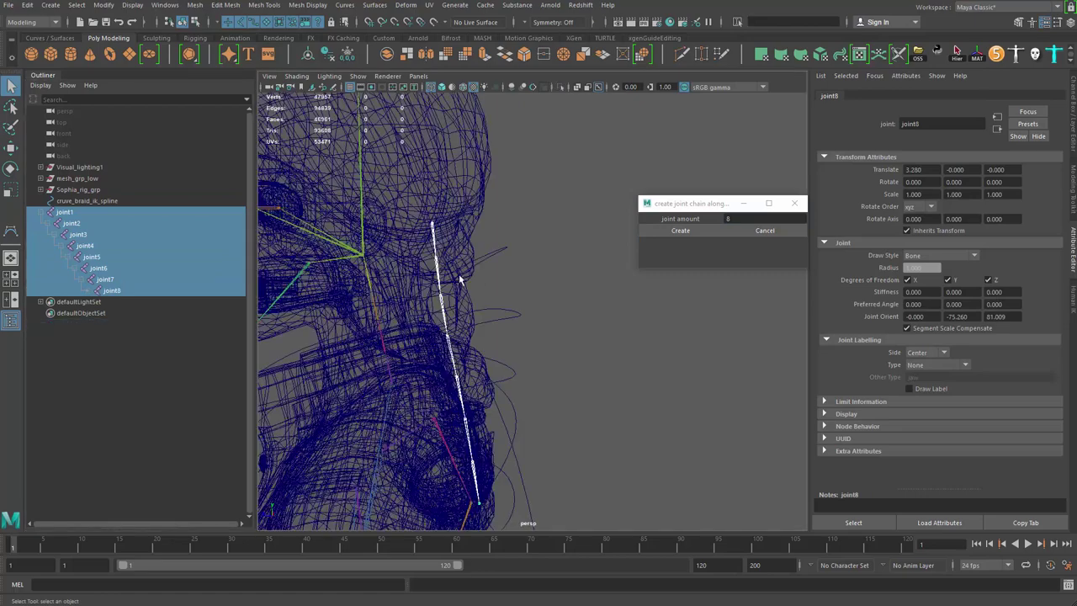
middle_click_drag(440, 239, 448, 187, "alt")
left_click_drag(511, 352, 565, 206, "alt")
left_click(71, 202, "ctrl")
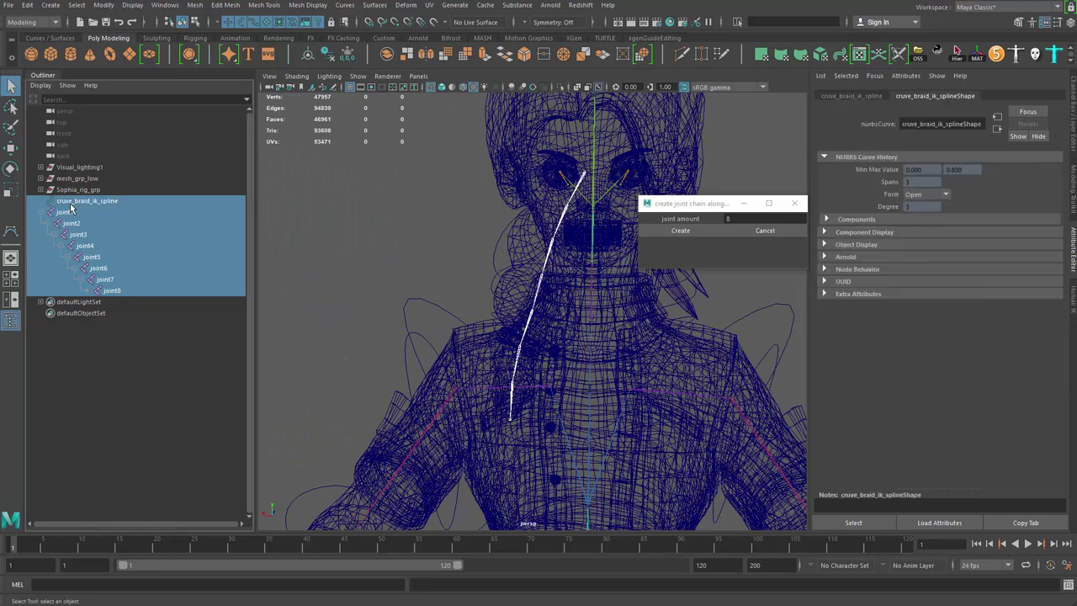
key("ctrl+1")
left_click(448, 291)
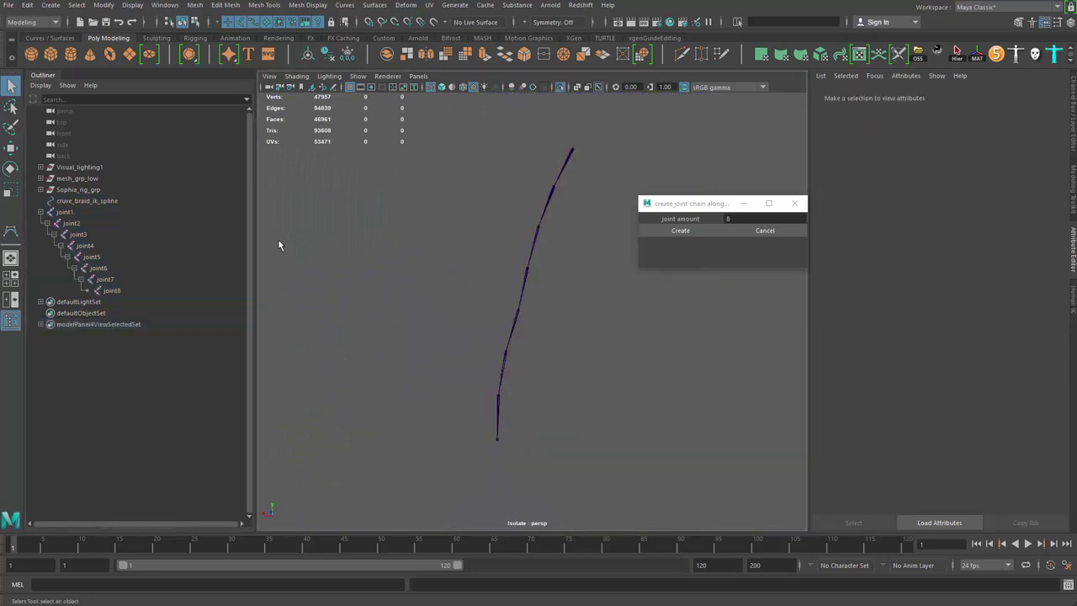
- Rename the whole joint hierarchy by replacing "joint" with "jt_braid_ik_spline" in every name
left_click(67, 212)
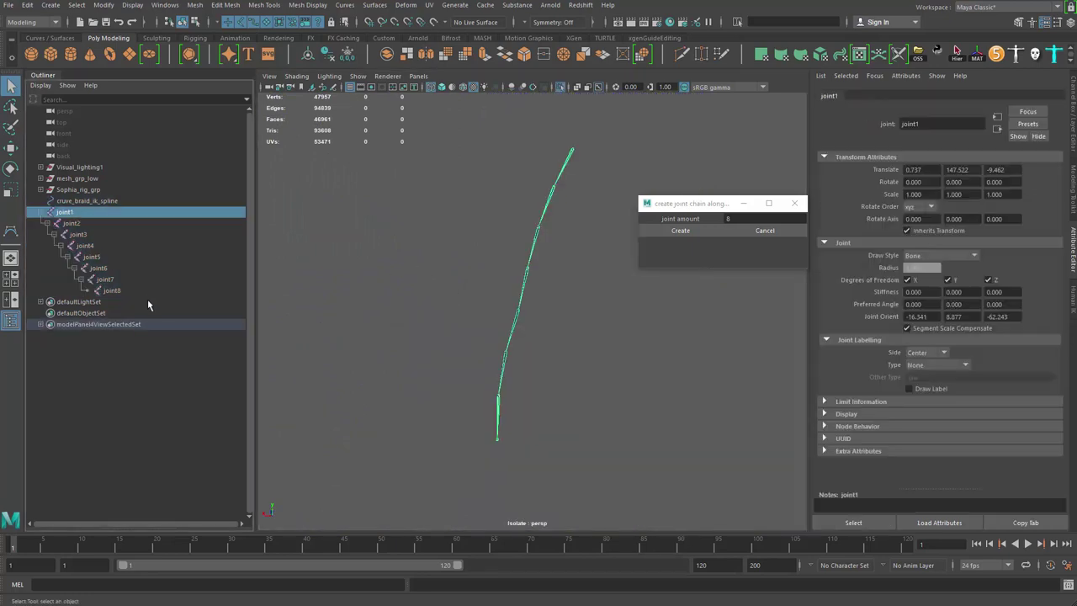
left_click(103, 5)
left_click(150, 190)
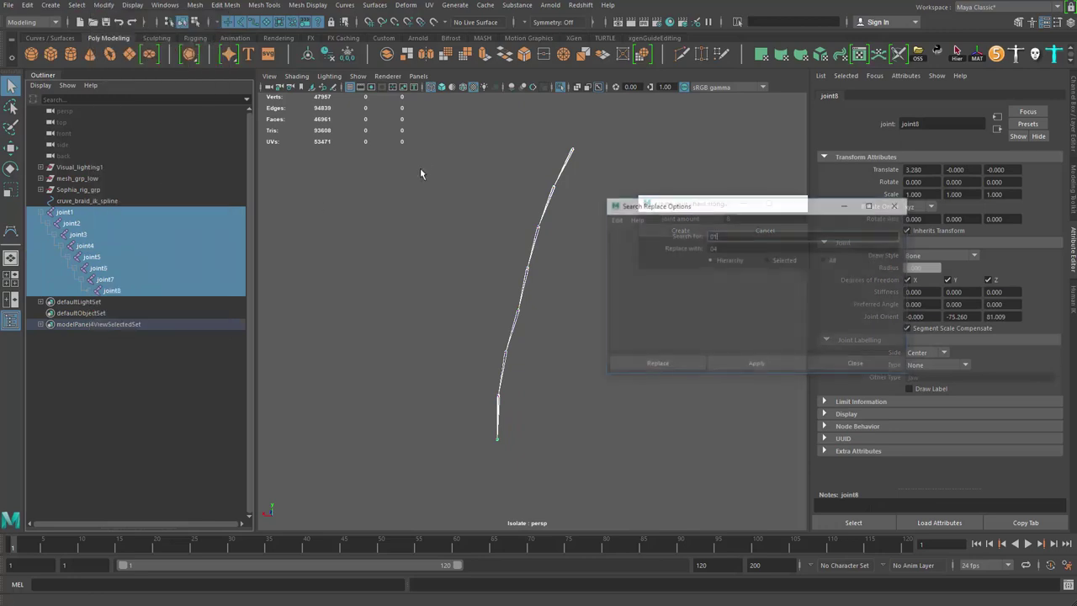
left_click_drag(714, 209, 837, 187)
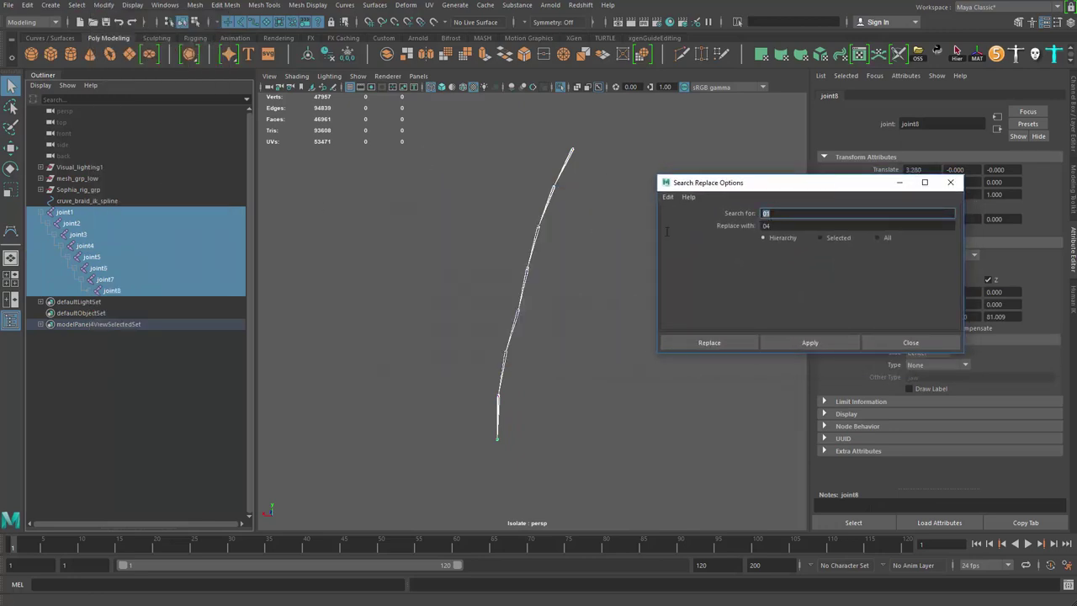
type("joint")
key("Tab")
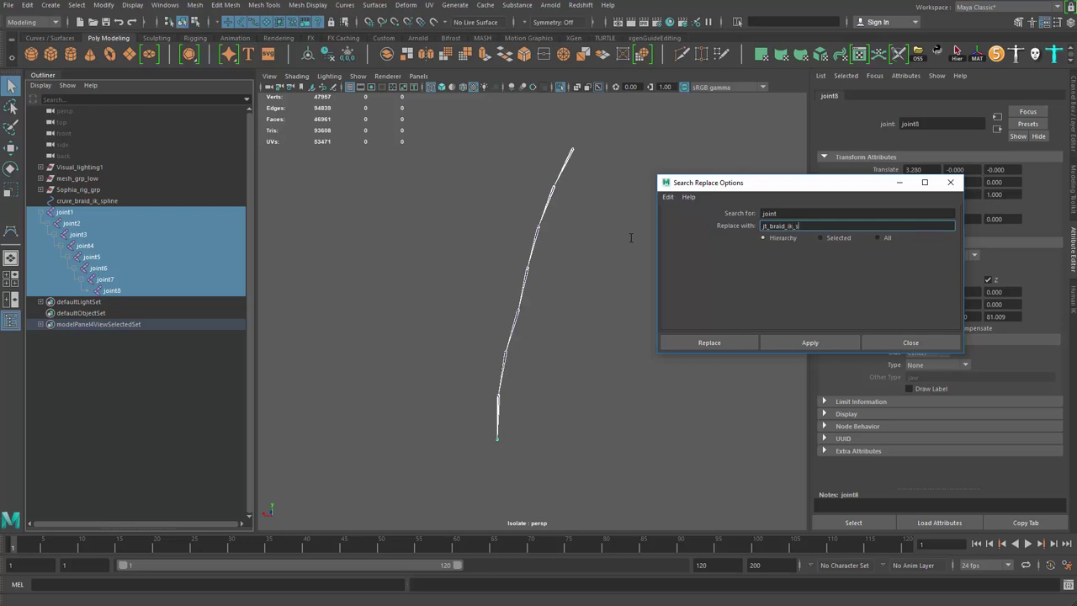
left_click(708, 342)
- Leave the root joint's name unedited and undo the renaming of the joint hierarchy
double_click(115, 215)
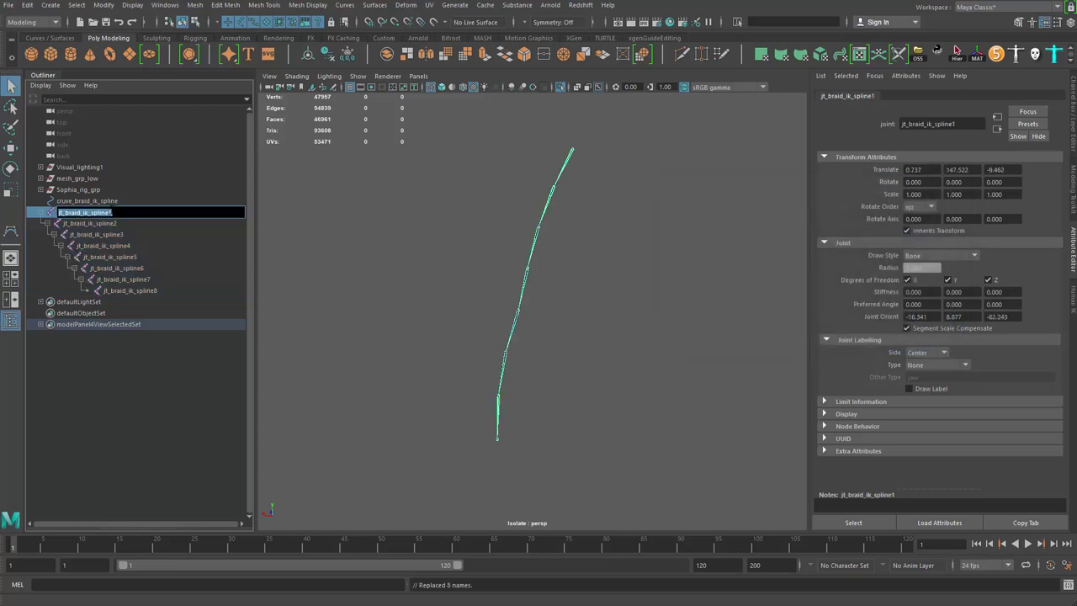
key("Right")
middle_click_drag(360, 251, 380, 224, "alt")
key("ctrl+z")
key("ctrl+z")
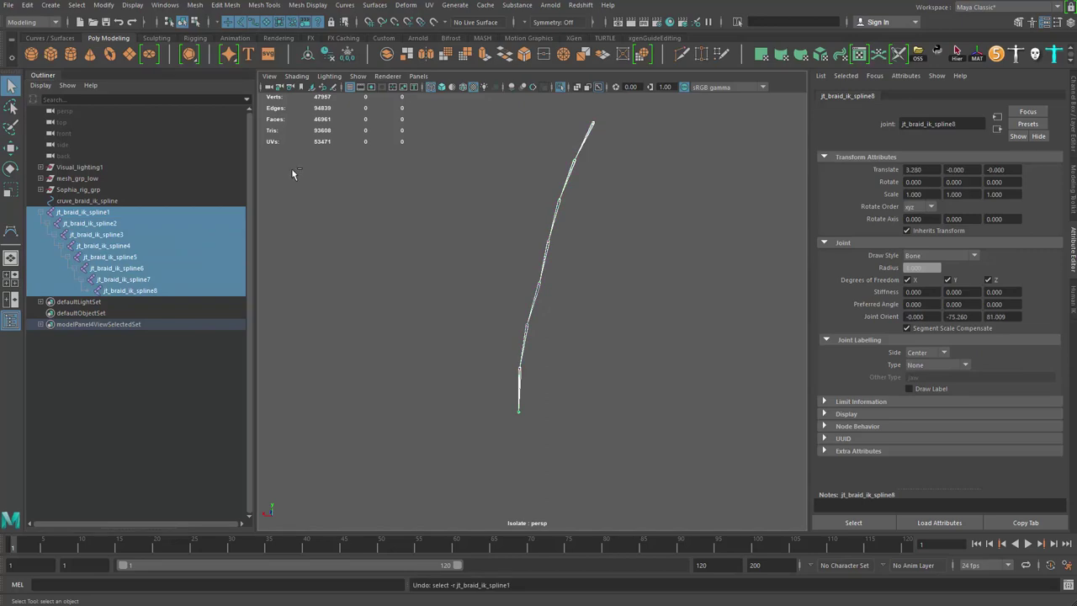
key("ctrl+z")
- Rename the joint hierarchy with Search and Replace Names, replacing "joint" with "jt_braid_ik_spline_0"
left_click(103, 5)
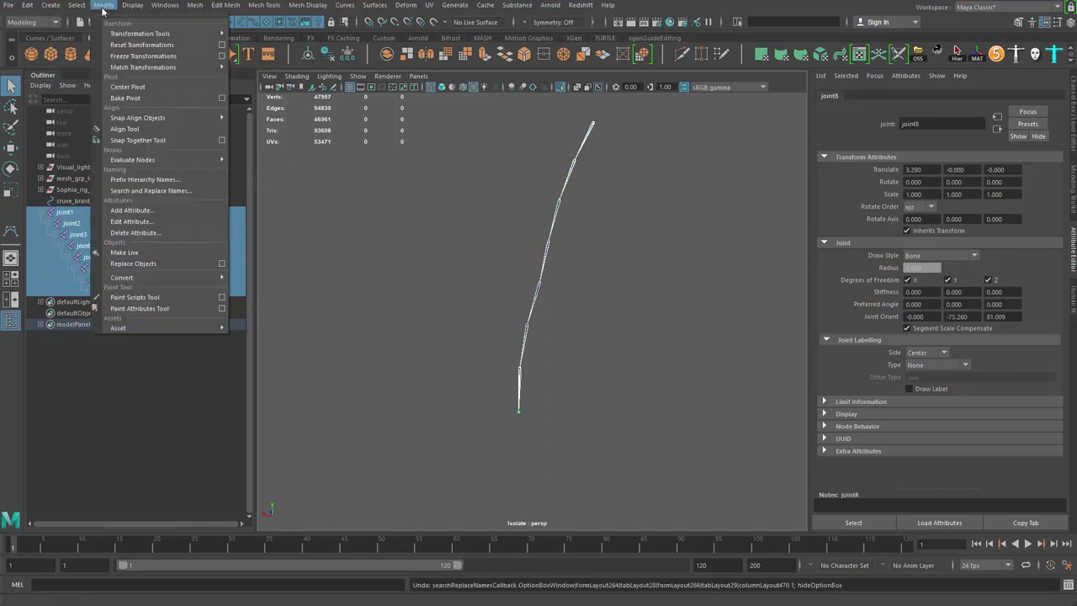
left_click(146, 191)
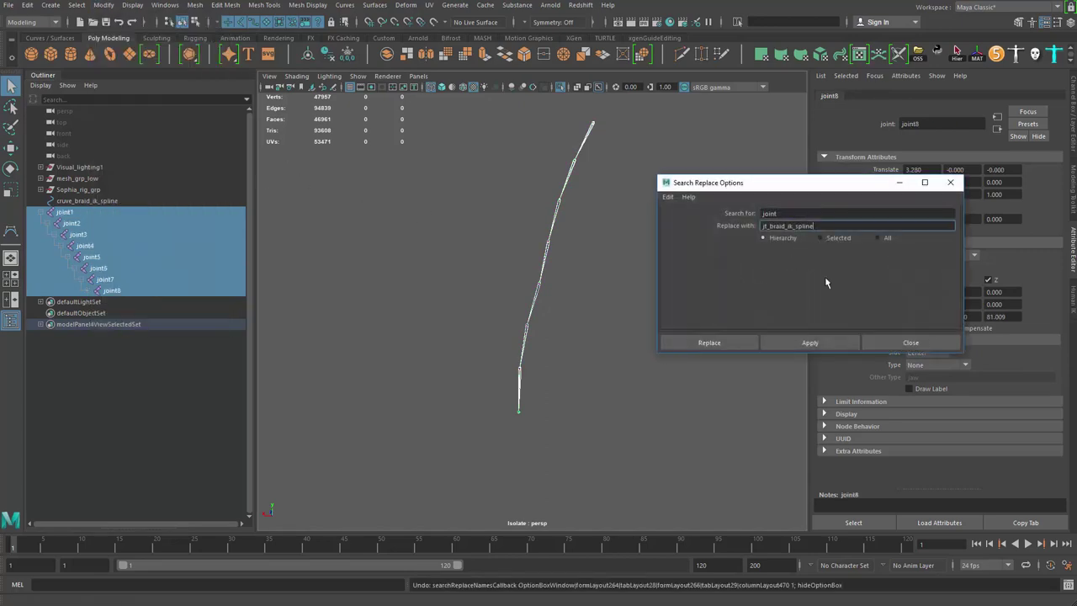
type("_0")
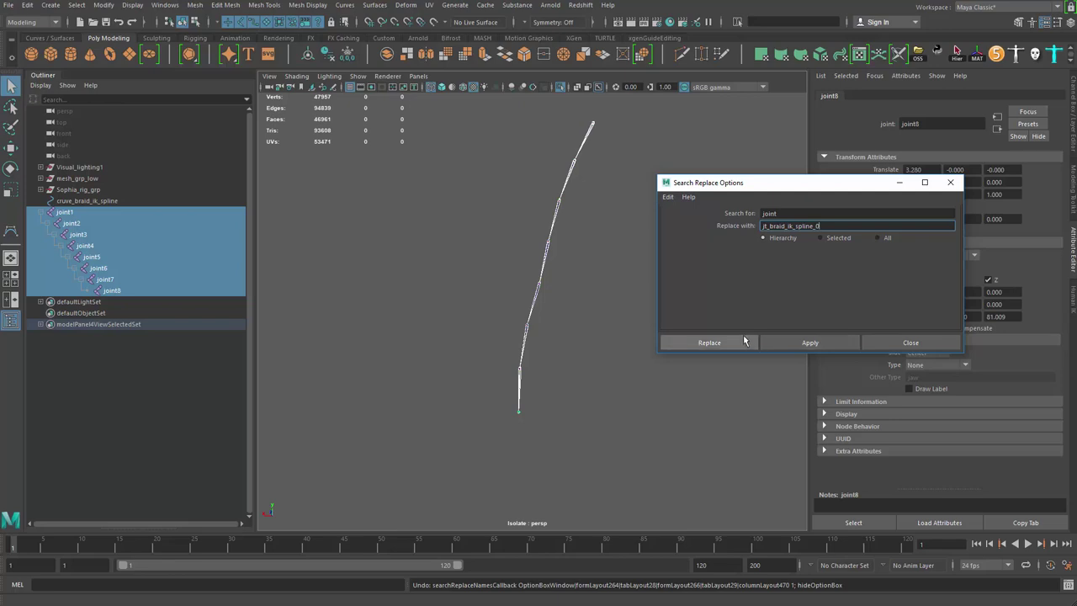
left_click(709, 342)
left_click_drag(130, 214, 161, 286)
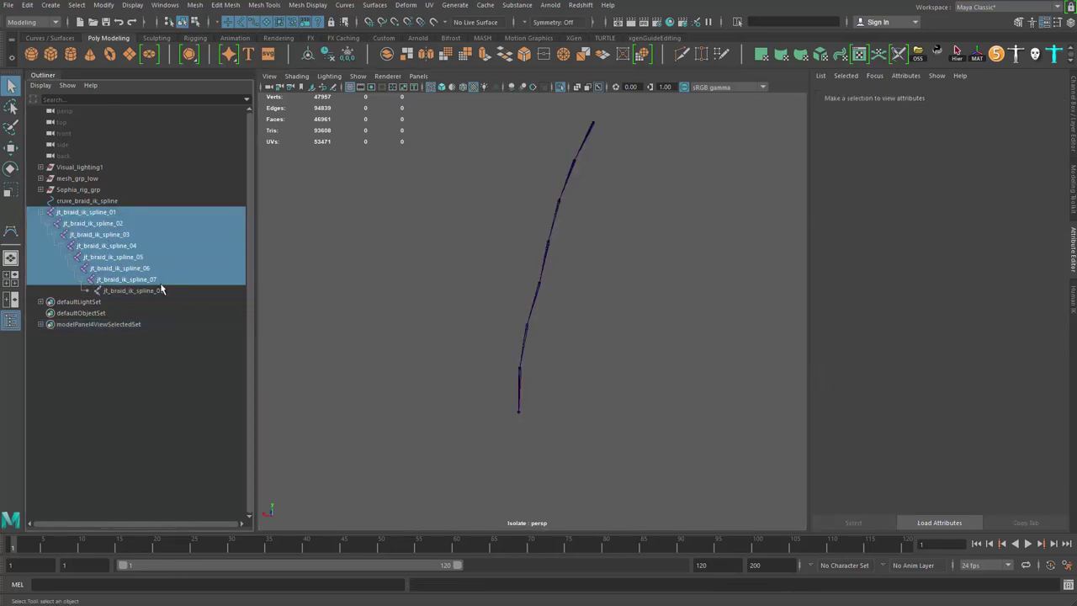
left_click(370, 233)
- Collapse the braid joint hierarchy and select its root joint together with cruve_braid_ik_spline
left_click(117, 201)
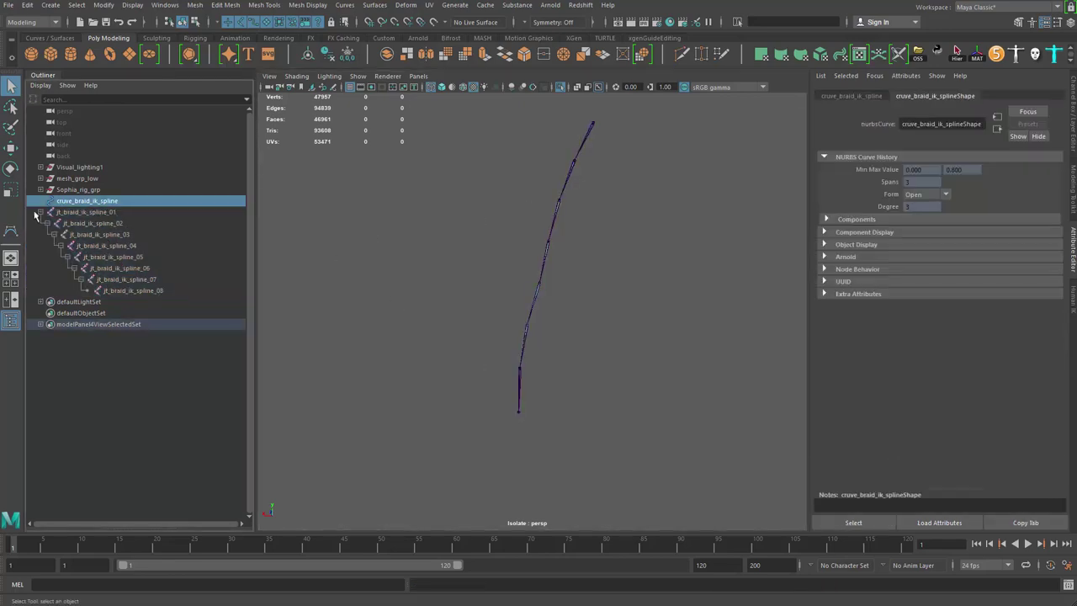
left_click(41, 212)
left_click(89, 211)
left_click(107, 202, "ctrl")
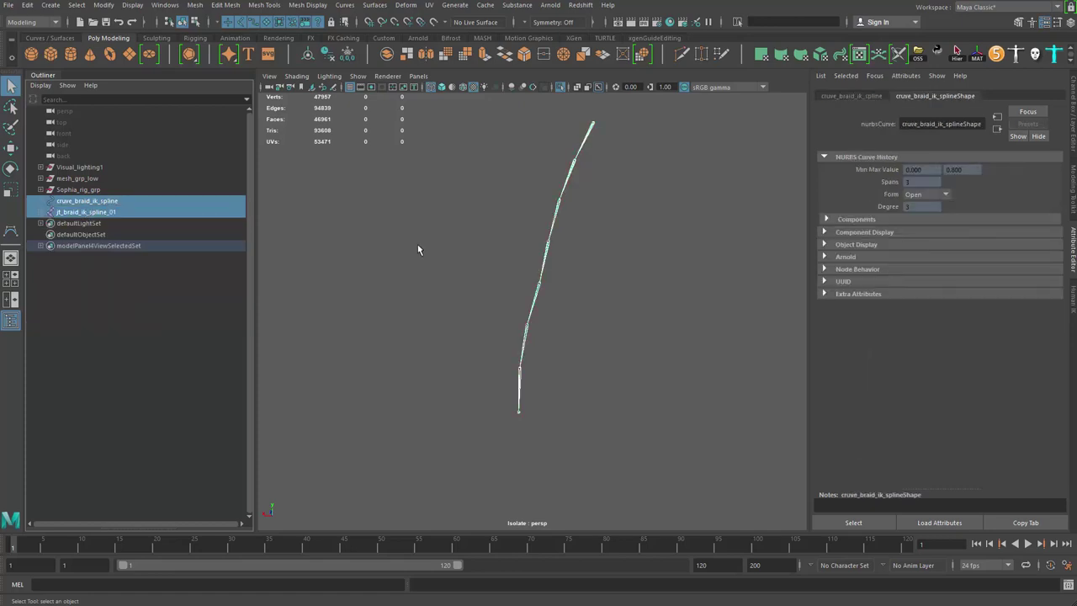
- Switch to the Rigging menu set and start the IK Spline Handle tool with Auto parent curve and Auto create curve off
left_click(28, 23)
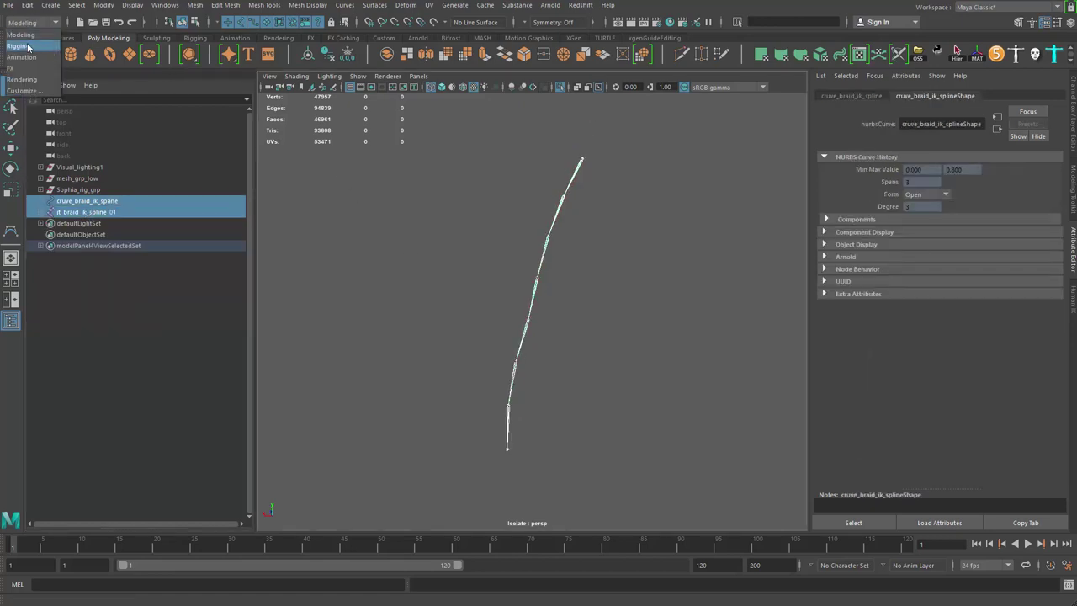
left_click(18, 46)
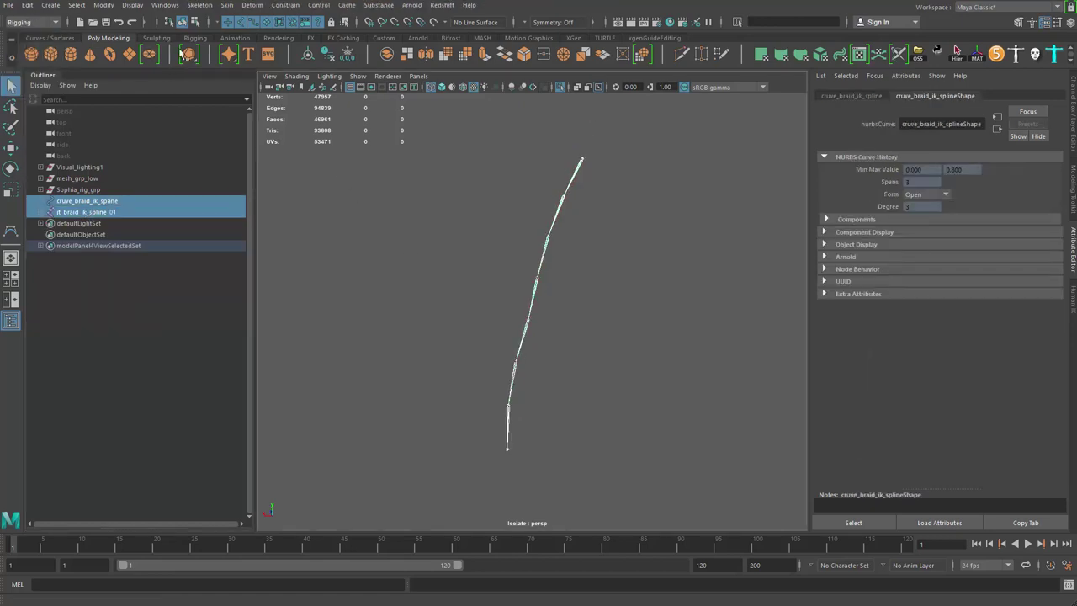
left_click(200, 5)
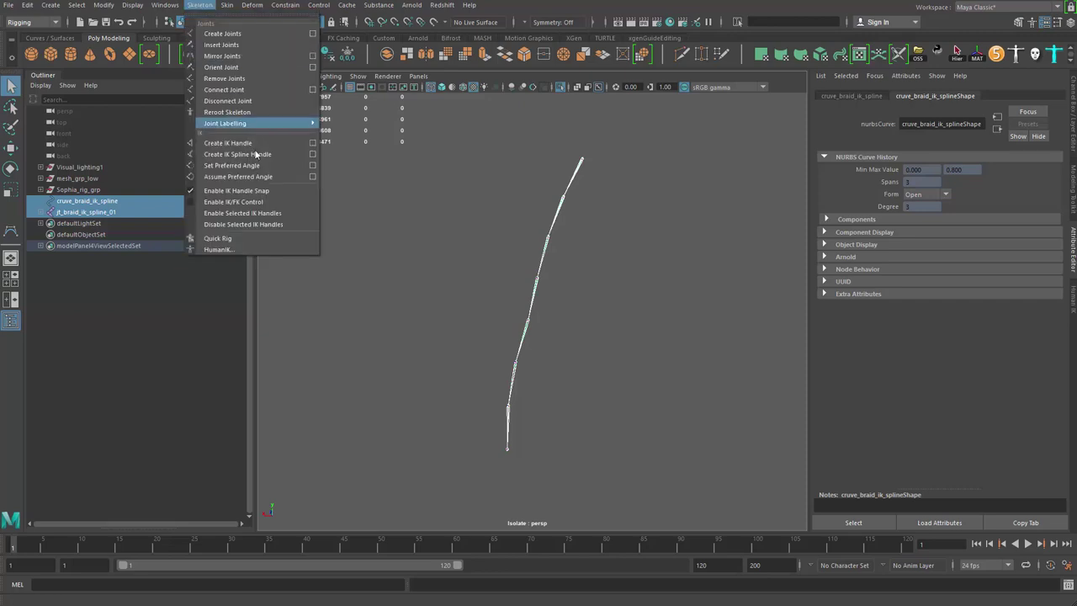
left_click(313, 155)
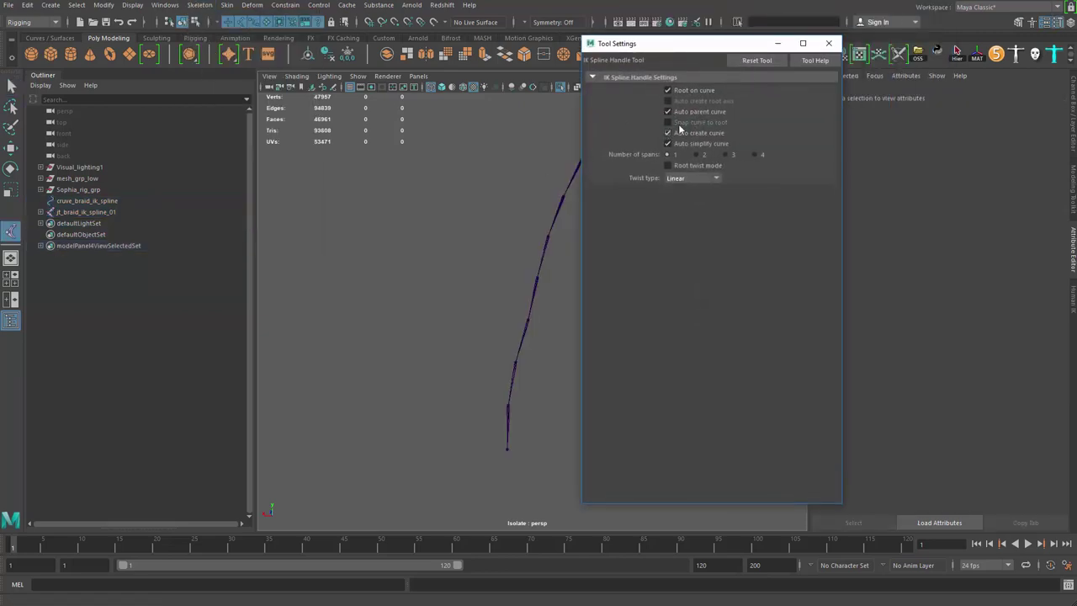
left_click(690, 133)
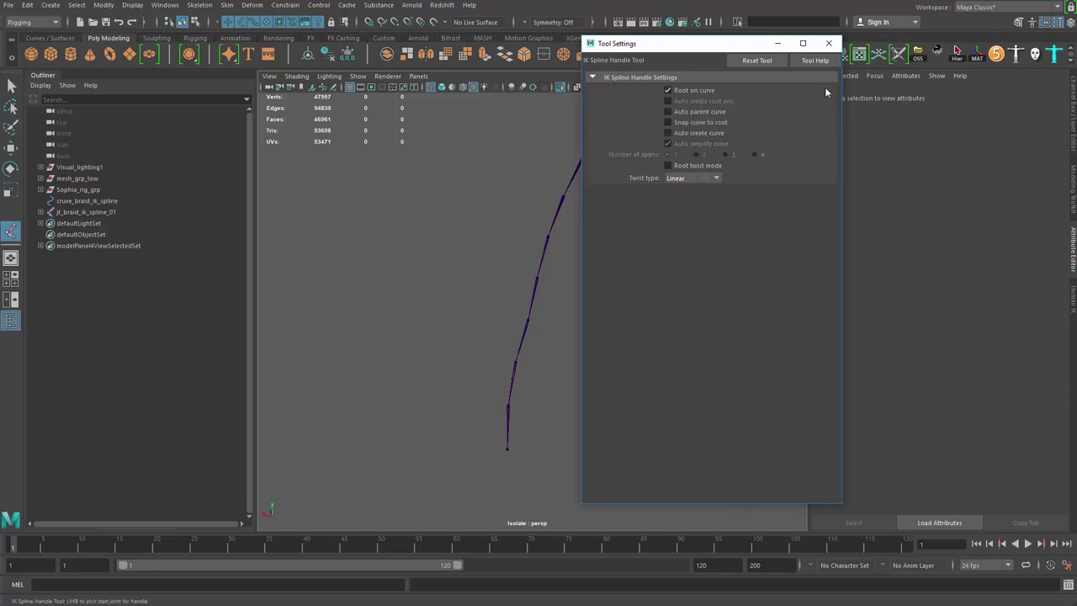
left_click(829, 43)
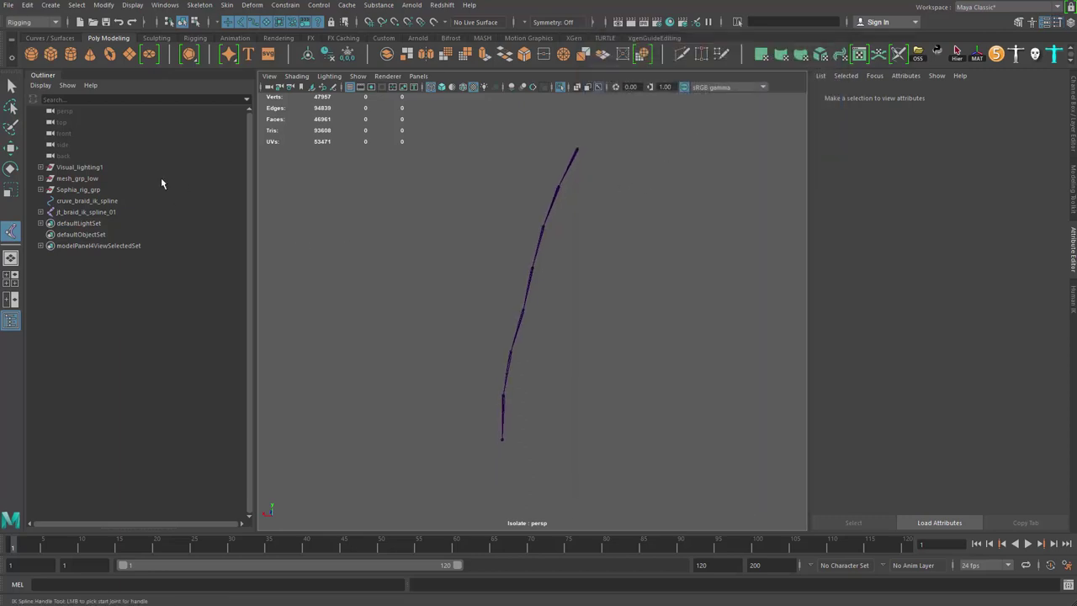
- Create an IK spline handle from the chain's root joint to its last joint, using the existing braid curve
left_click(577, 150)
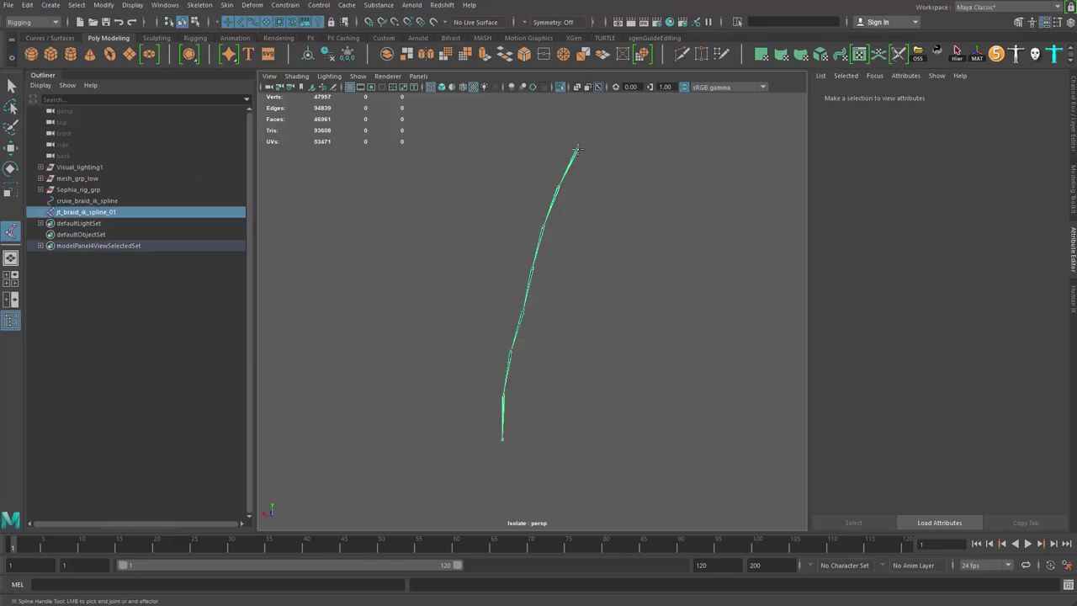
left_click(502, 439)
scroll(541, 267, "up", 8)
middle_click_drag(549, 271, 548, 332, "alt")
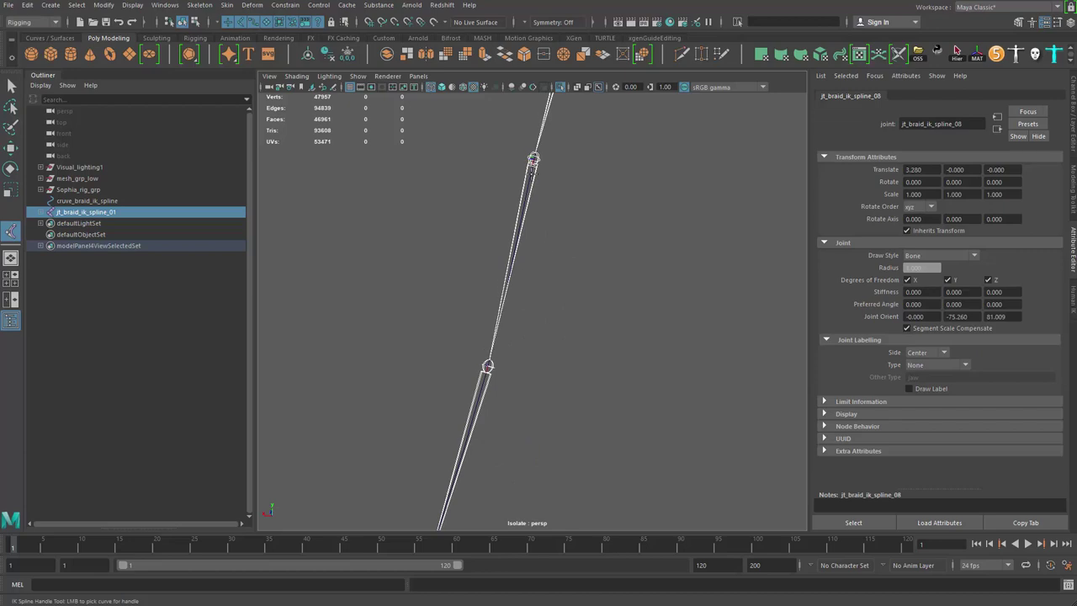
left_click(531, 169)
key("f")
right_click_drag(592, 300, 492, 287, "alt")
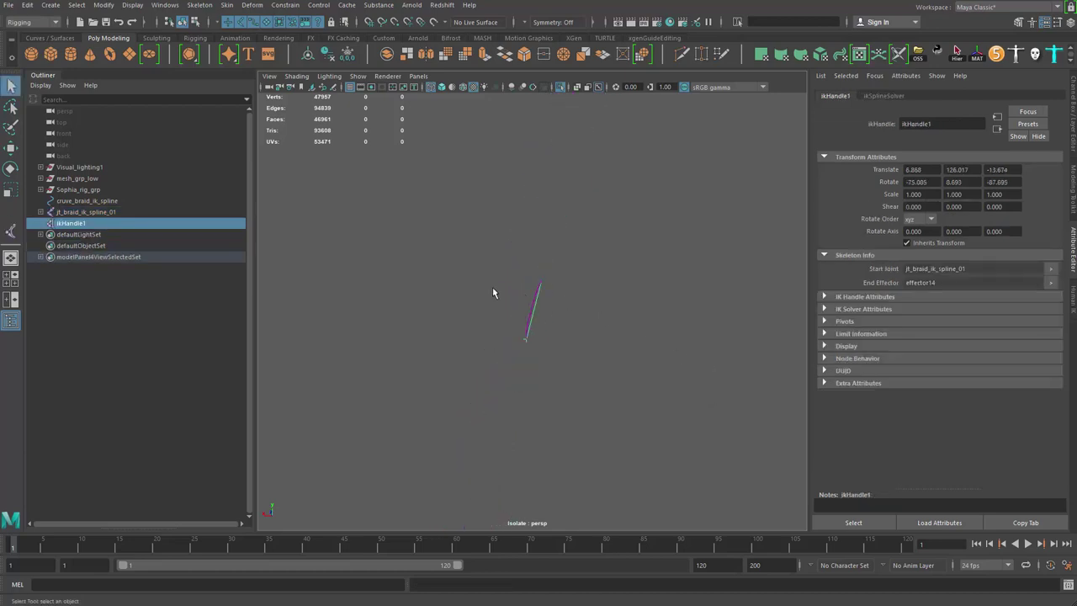
- Rename the new IK handle as ikHandle_braid and turn off the viewport isolation
key("f")
scroll(507, 311, "up", 2)
double_click(72, 223)
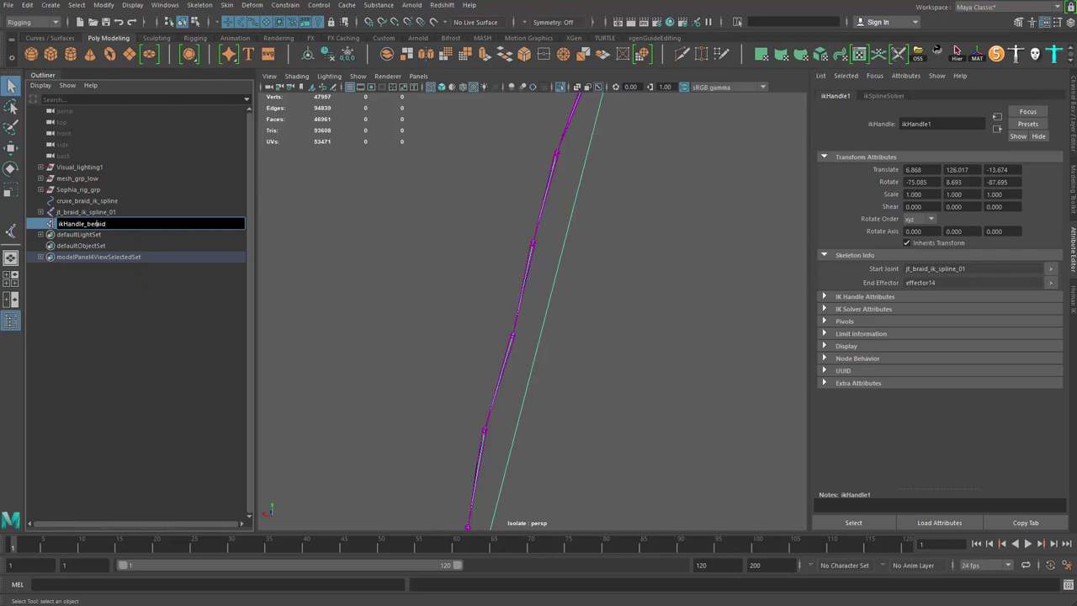
key("Return")
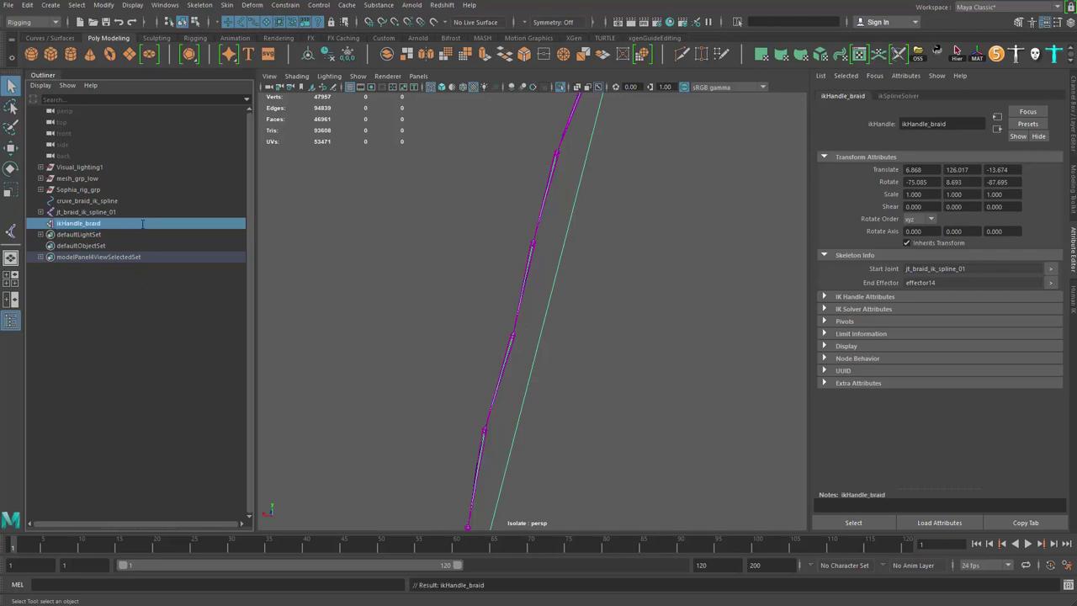
scroll(336, 336, "down", 2)
key("ctrl+1")
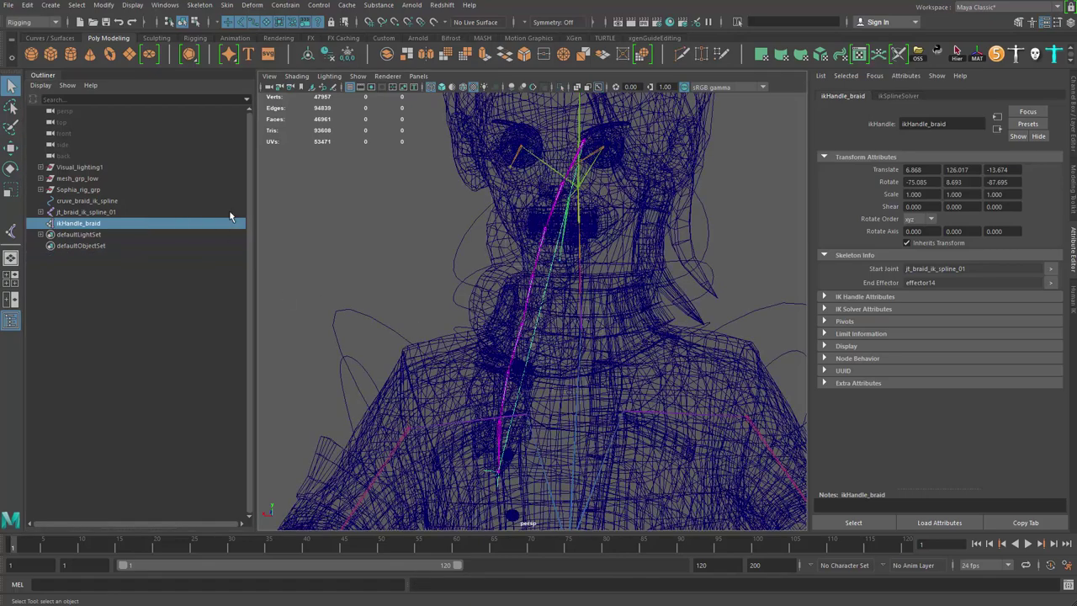
key("f")
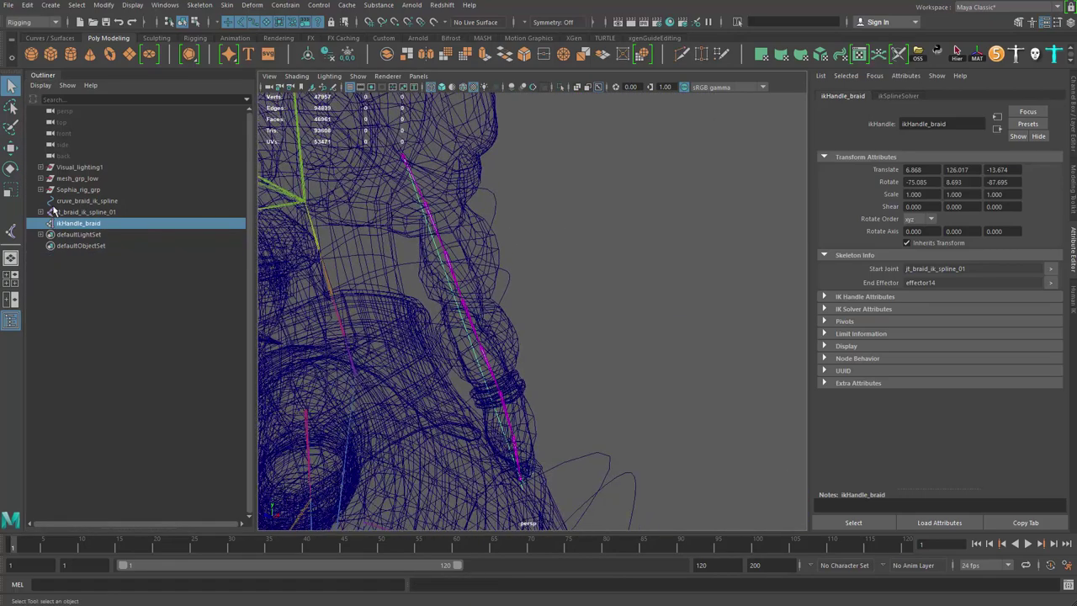
- Expand the braid joint hierarchy, go through the eight joints to check each one's rotation channels, and collapse the hierarchy again
left_click(40, 212, "shift")
left_click(90, 213, "shift")
key("ctrl+a")
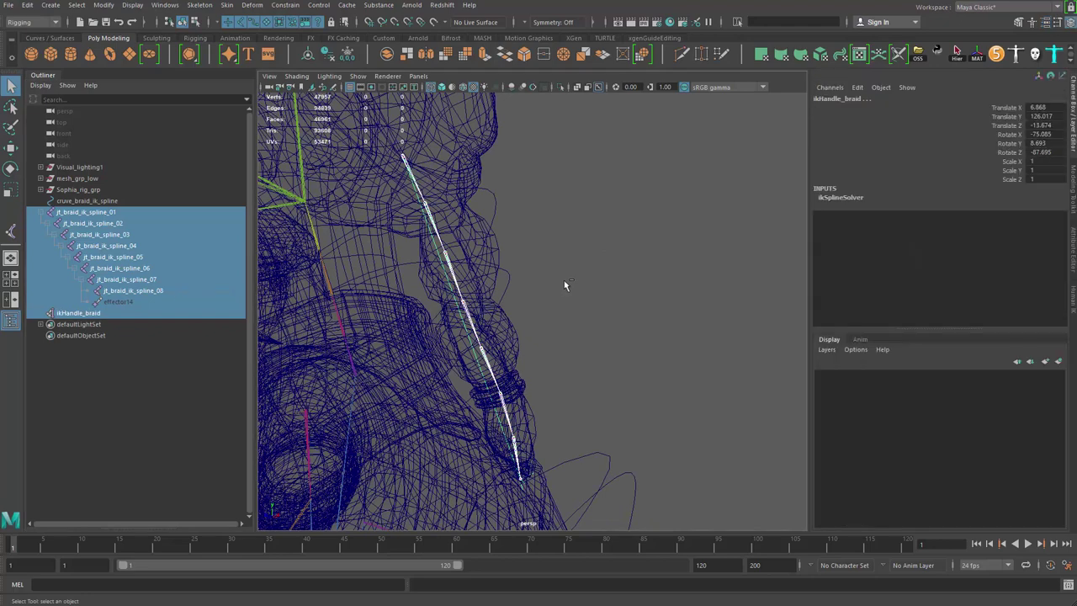
left_click(135, 290)
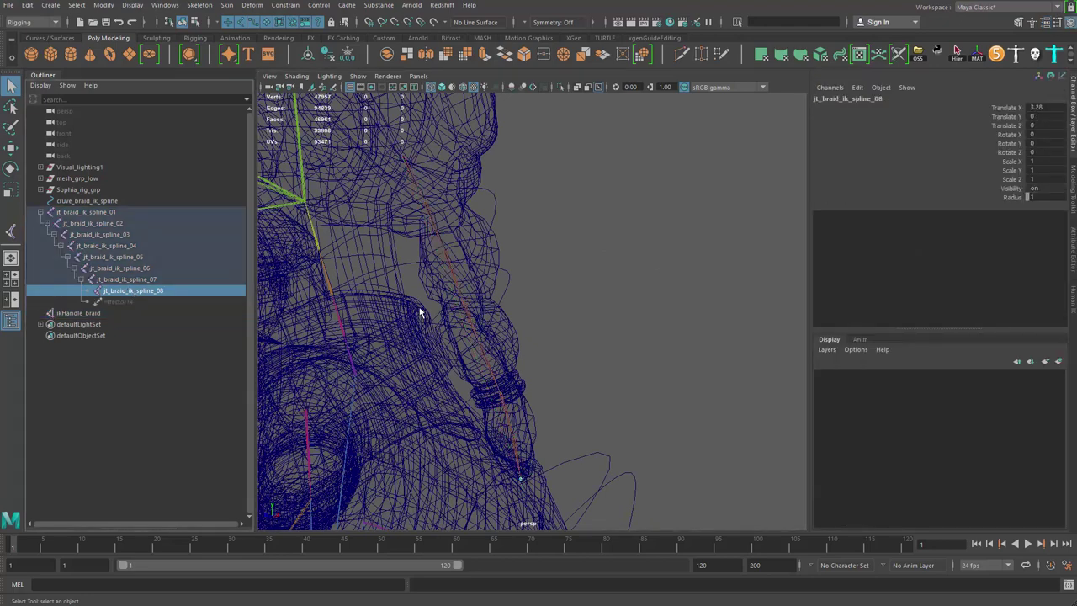
key("Up")
key("Up")
key("Up")
key("Up")
key("Up")
key("Up")
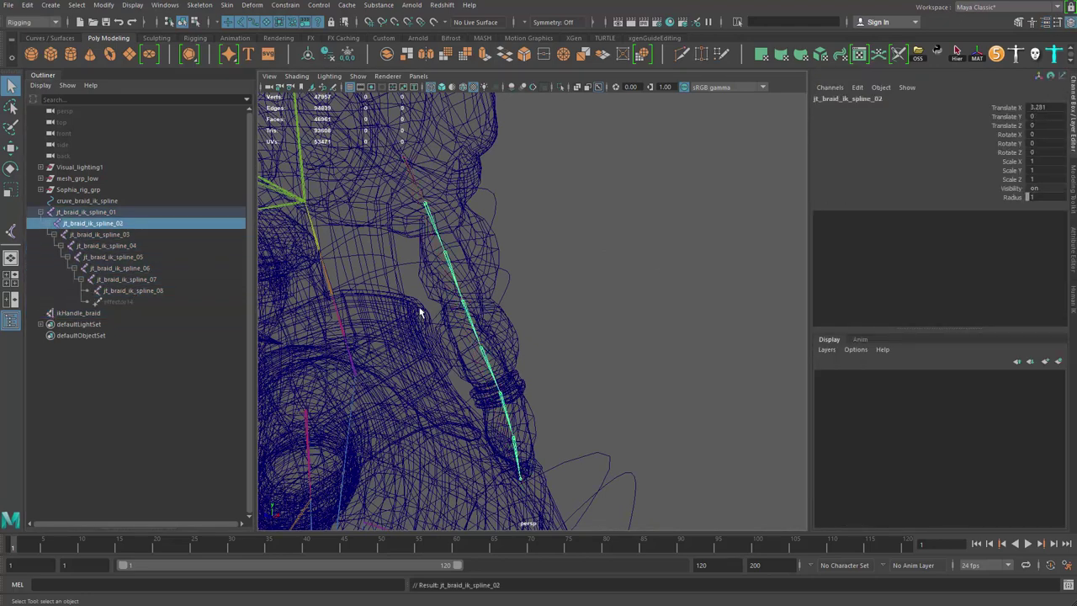
key("Up")
key("Down")
key("Down")
key("Down")
key("Down")
key("Down")
key("Down")
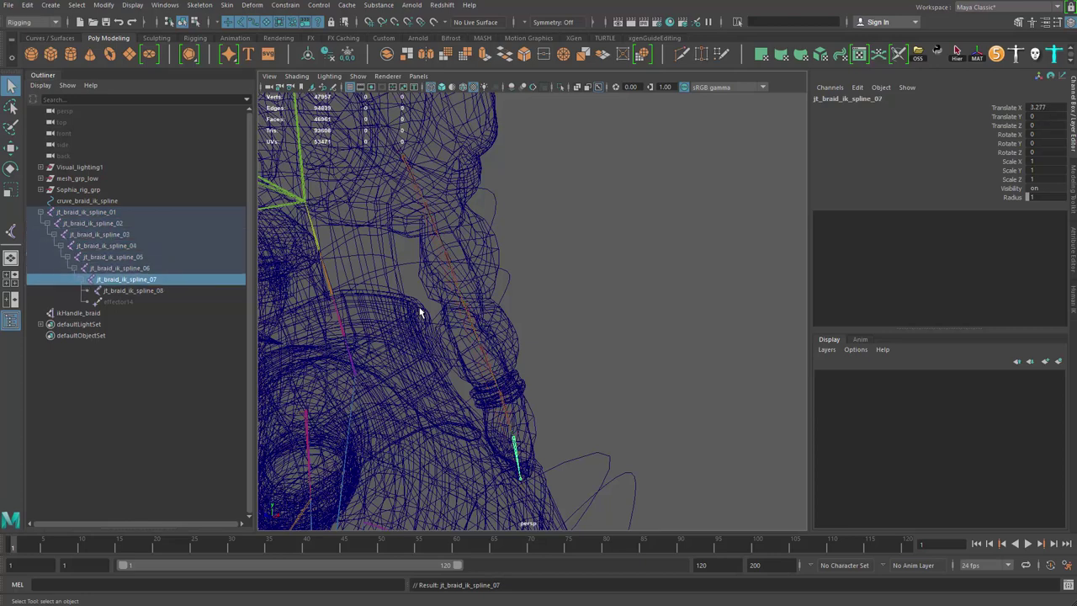
key("Down")
key("Up")
key("Up")
key("Up")
key("Up")
key("Up")
key("Up")
key("Up")
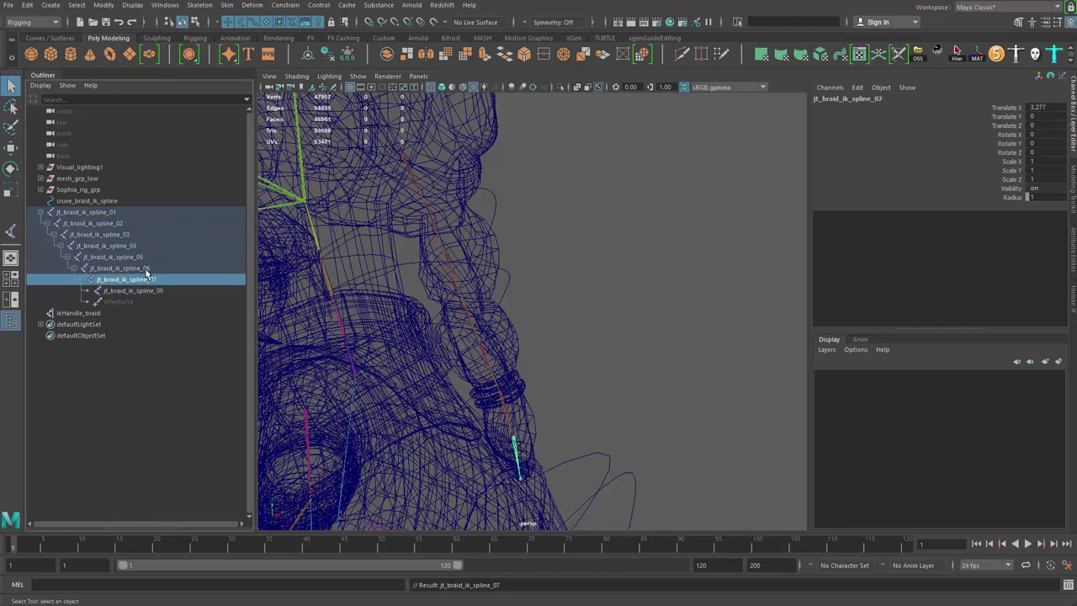
left_click_drag(539, 285, 714, 289, "alt")
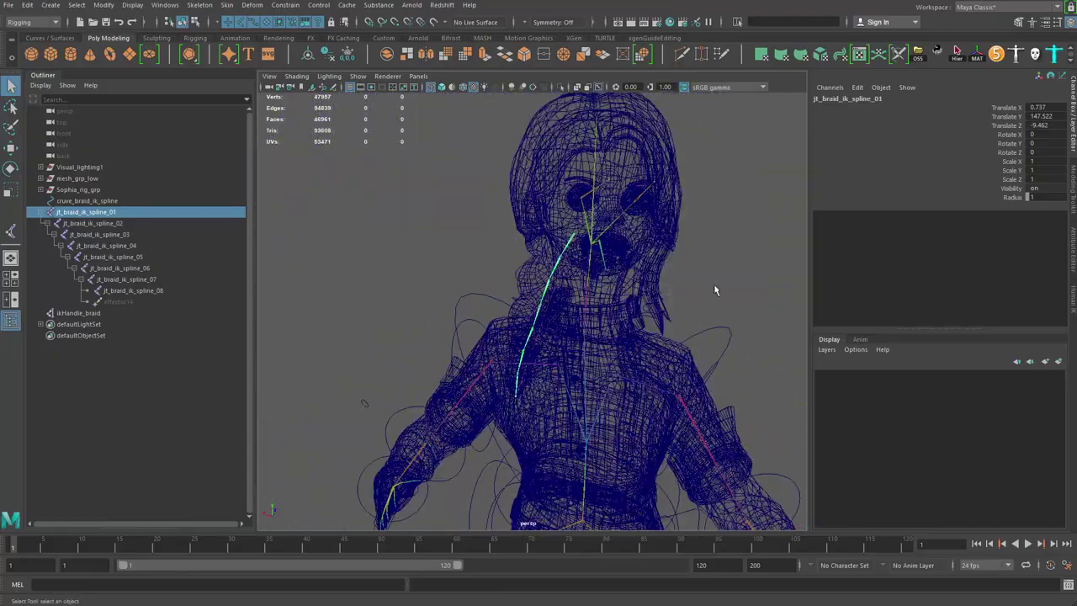
left_click(45, 213)
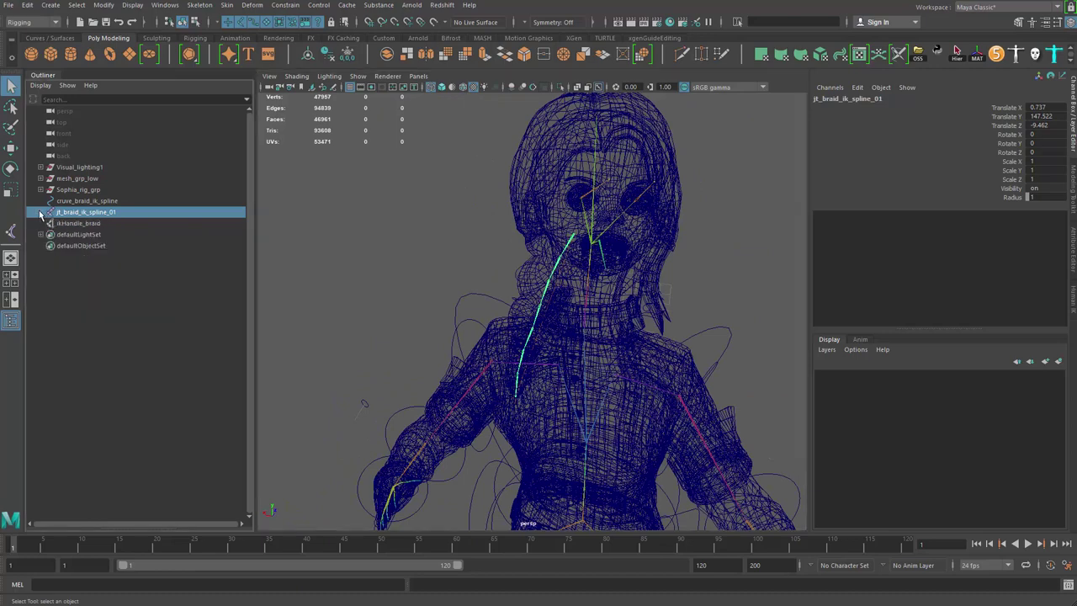
- Isolate the curve cruve_braid_ik_spline in the viewport and leave it selected
left_click(84, 201)
middle_click_drag(596, 310, 517, 316, "alt")
left_click_drag(518, 316, 618, 302, "alt")
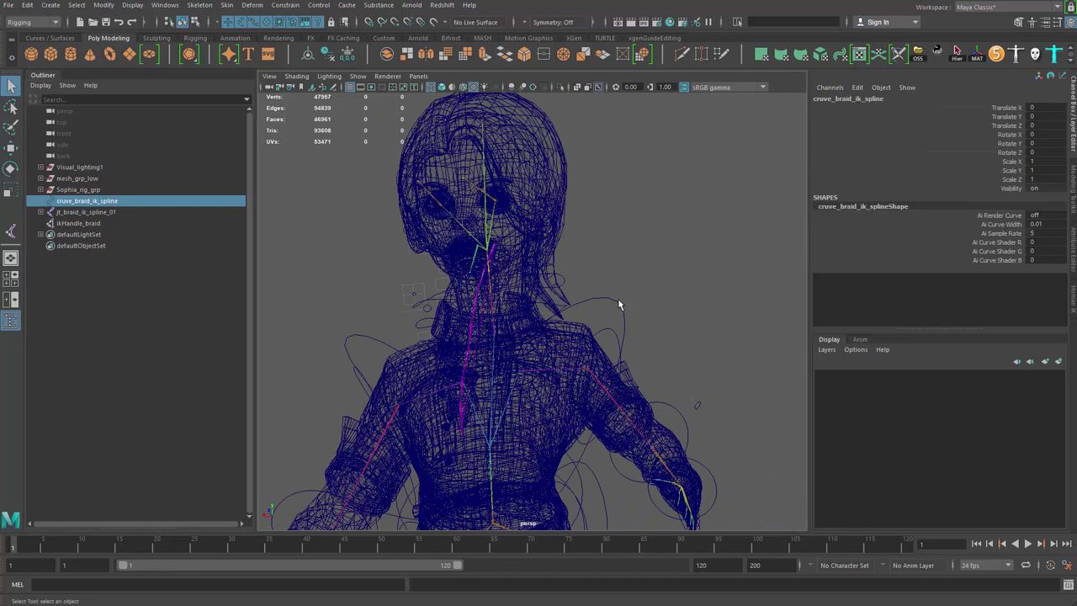
key("ctrl+1")
middle_click_drag(558, 303, 594, 238, "alt")
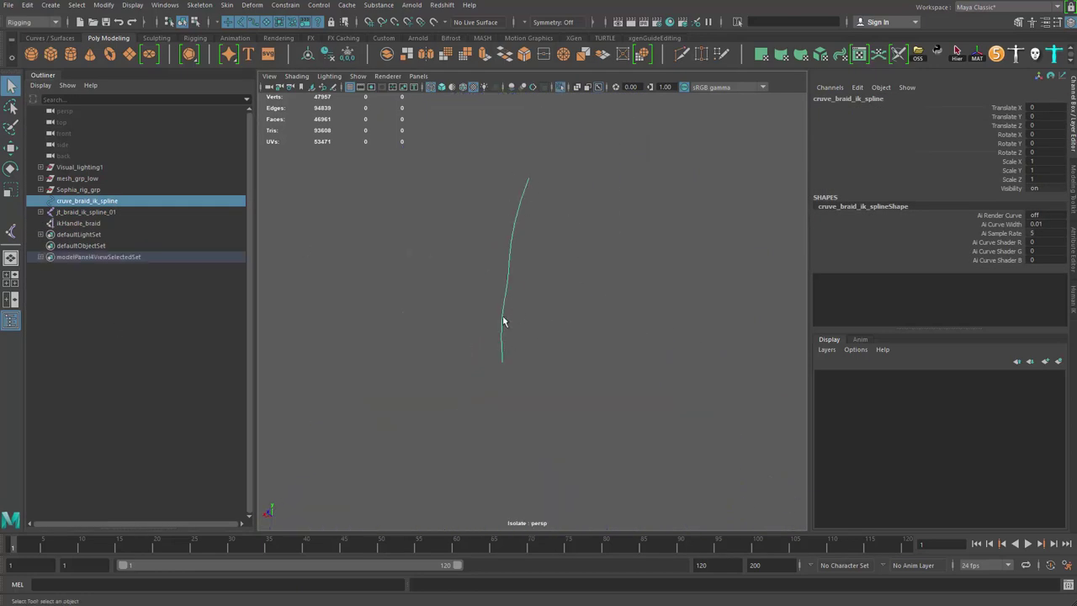
mouse_move(616, 267)
left_mouse_down("alt")
mouse_move(573, 347)
mouse_move(666, 324)
mouse_move(620, 279)
left_mouse_up("alt")
right_click_drag(620, 278, 653, 283, "alt")
left_click(503, 240)
middle_click_drag(499, 203, 456, 241, "alt")
left_click_drag(457, 241, 474, 245, "alt")
right_click_drag(473, 245, 513, 256, "alt")
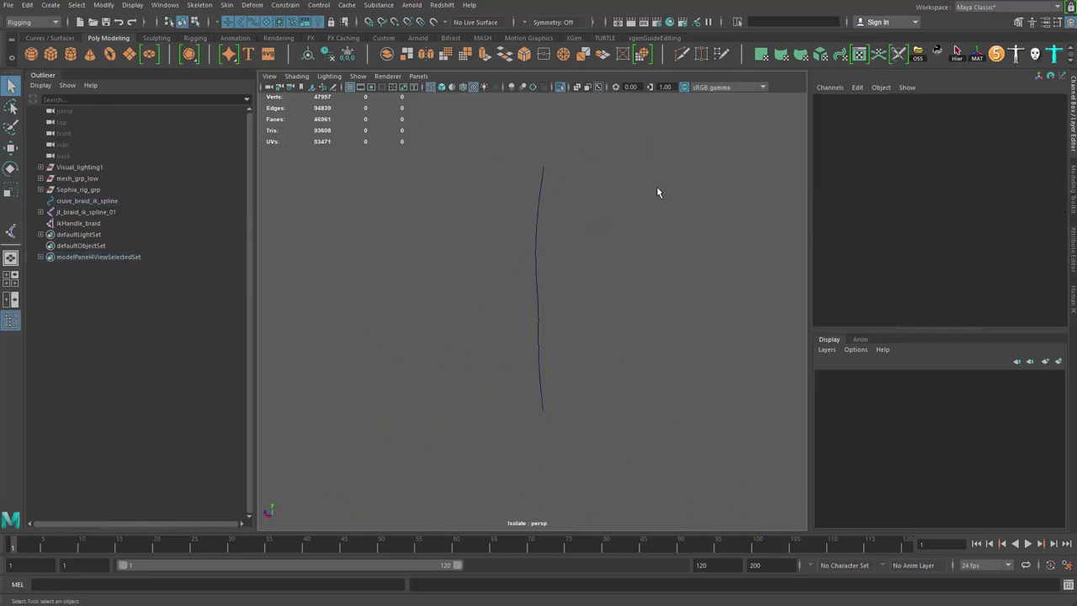
left_click_drag(656, 191, 432, 268)
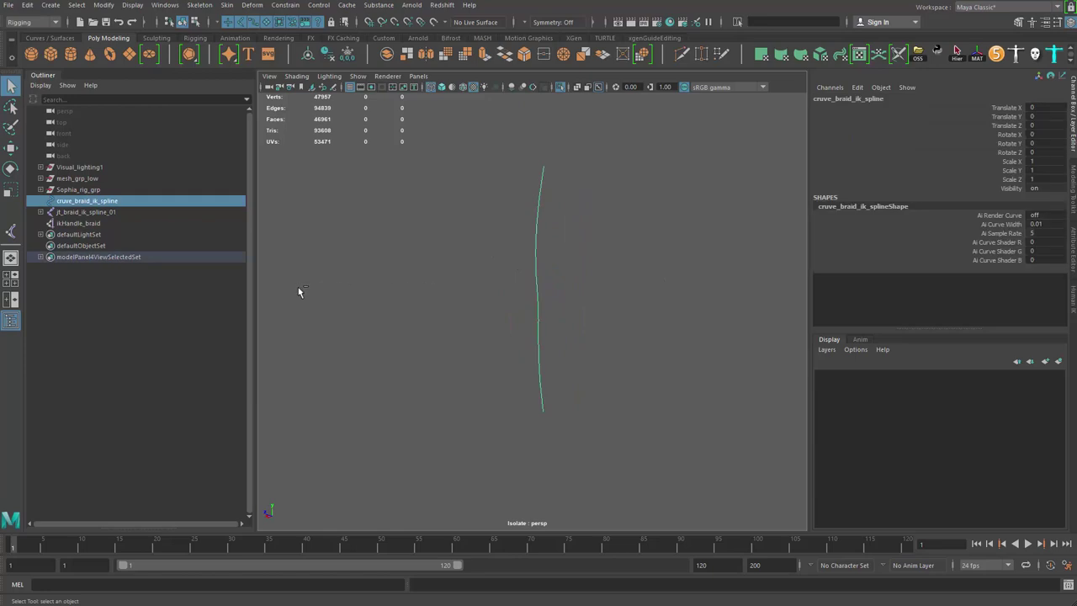
- Duplicate the isolated braid curve twice and rename the first copy as cruve_braid_ik_spline_goal
key("ctrl+d")
key("ctrl+d")
double_click(118, 236)
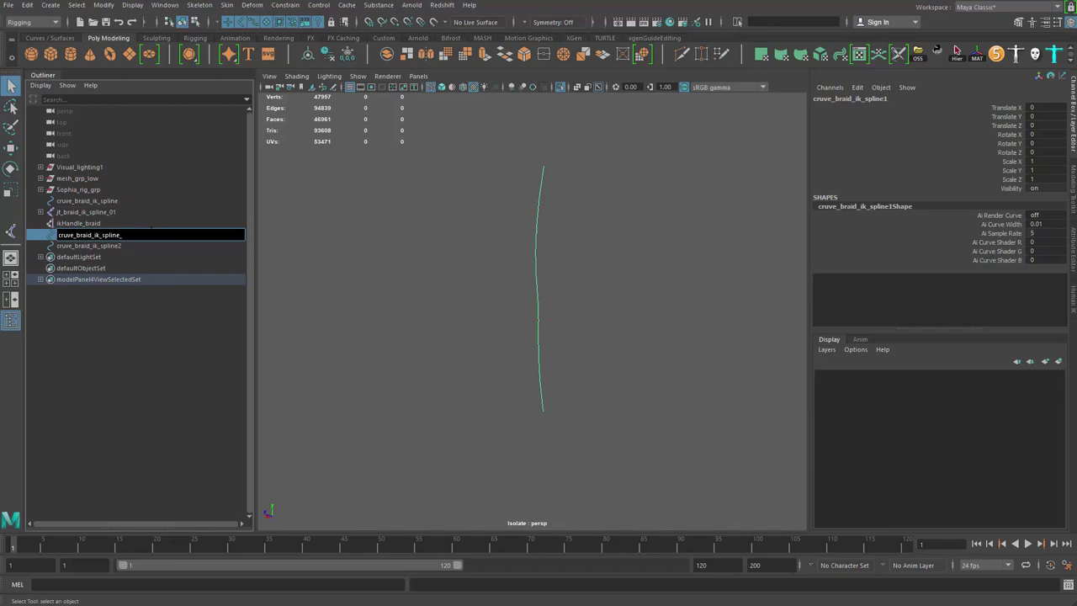
key("Return")
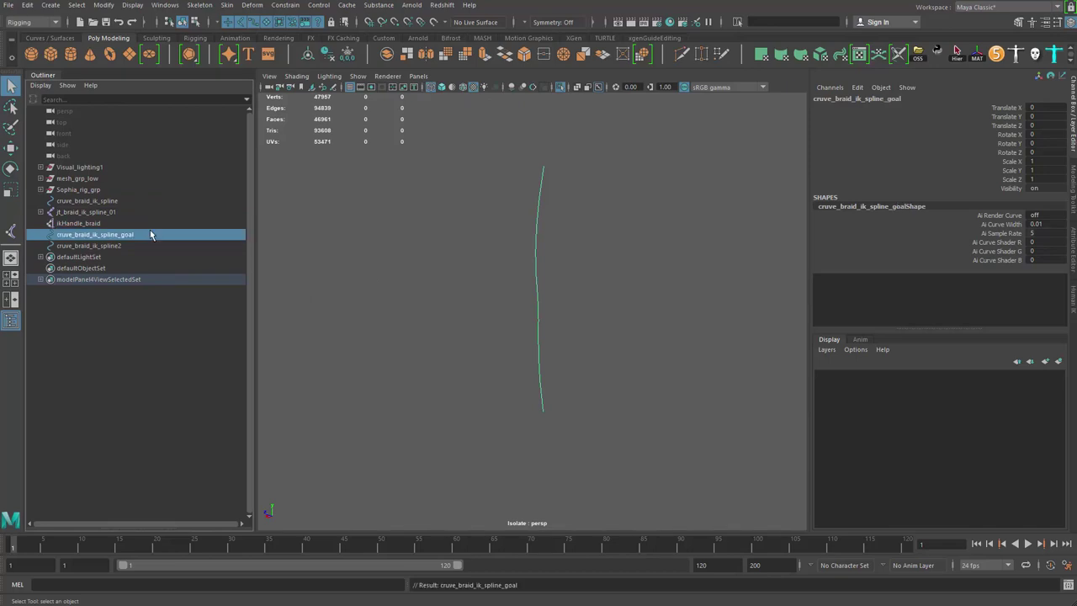
- Rename the second curve copy as cruve_braid_ik_spline_particle
left_click(150, 252)
double_click(150, 249)
left_click(150, 249)
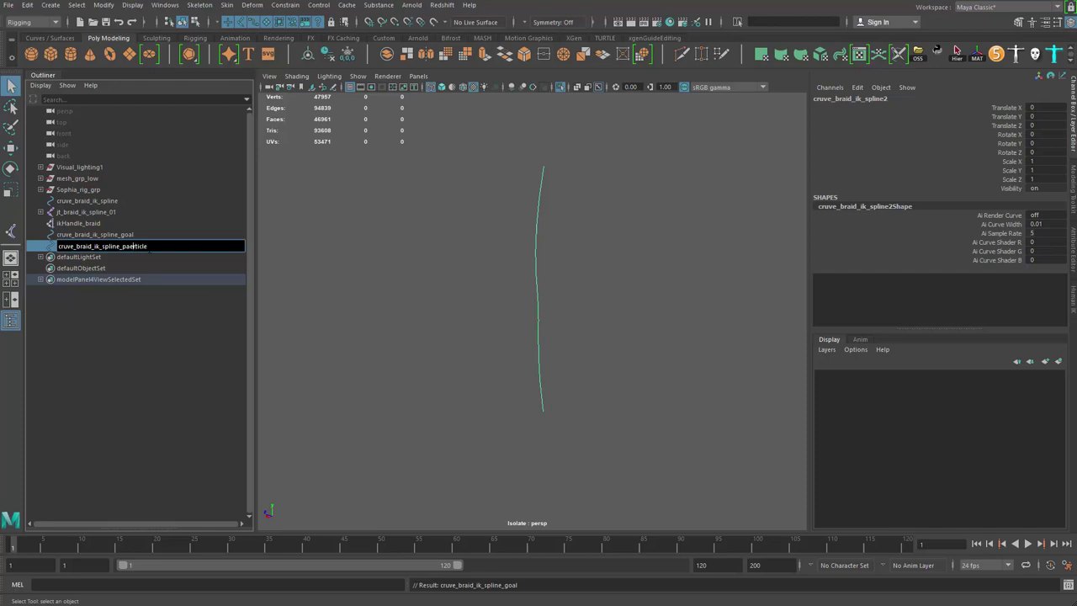
left_click(147, 345)
- Create a blend shape on cruve_braid_ik_spline with the particle and goal curves as its targets
left_click(137, 248)
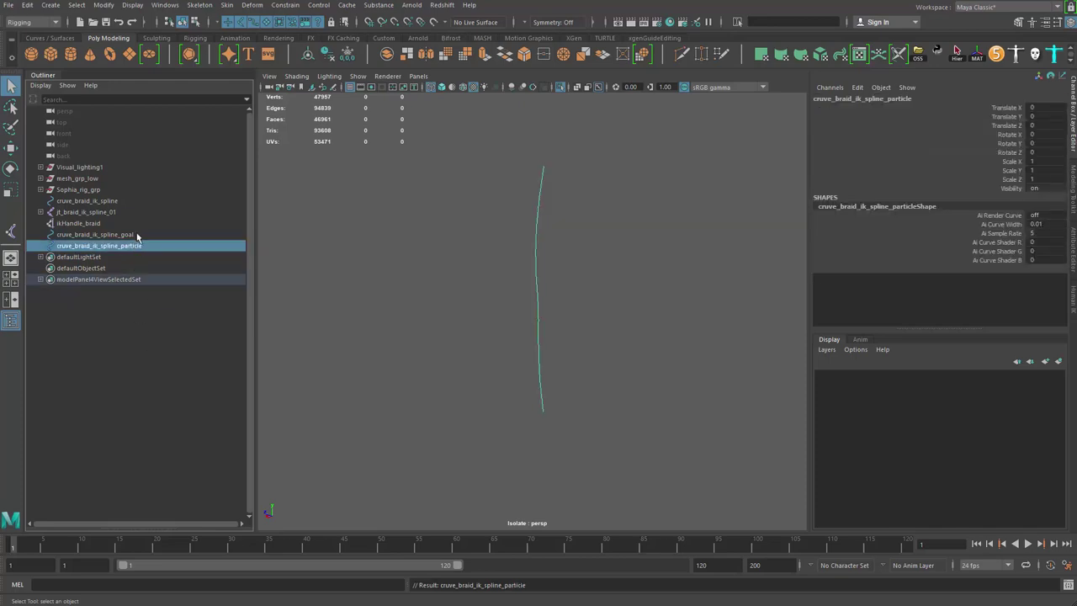
left_click(137, 233, "shift")
left_click(107, 202, "ctrl")
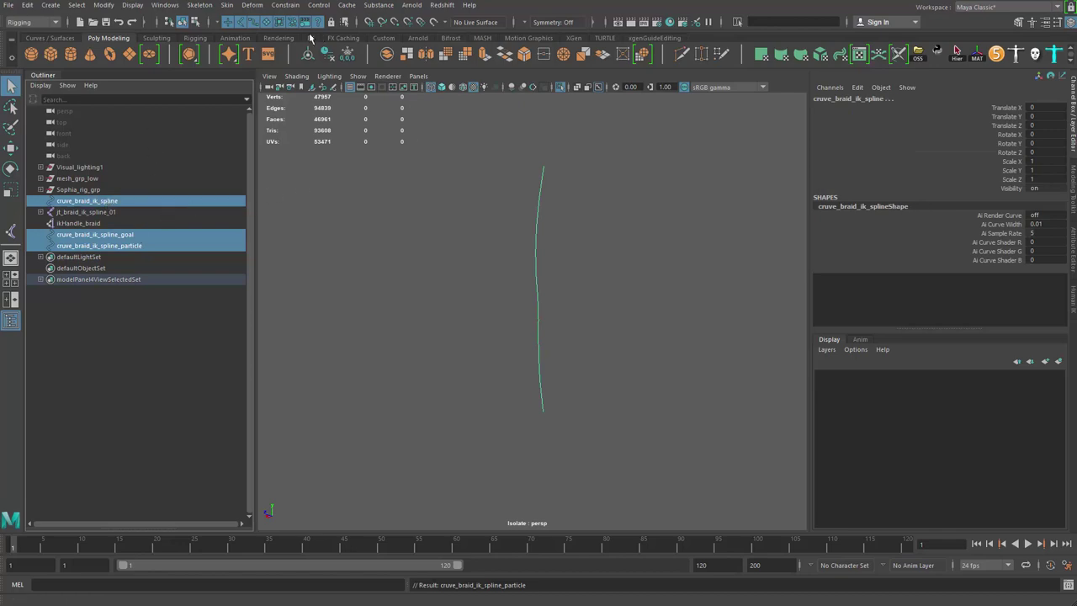
left_click(251, 5)
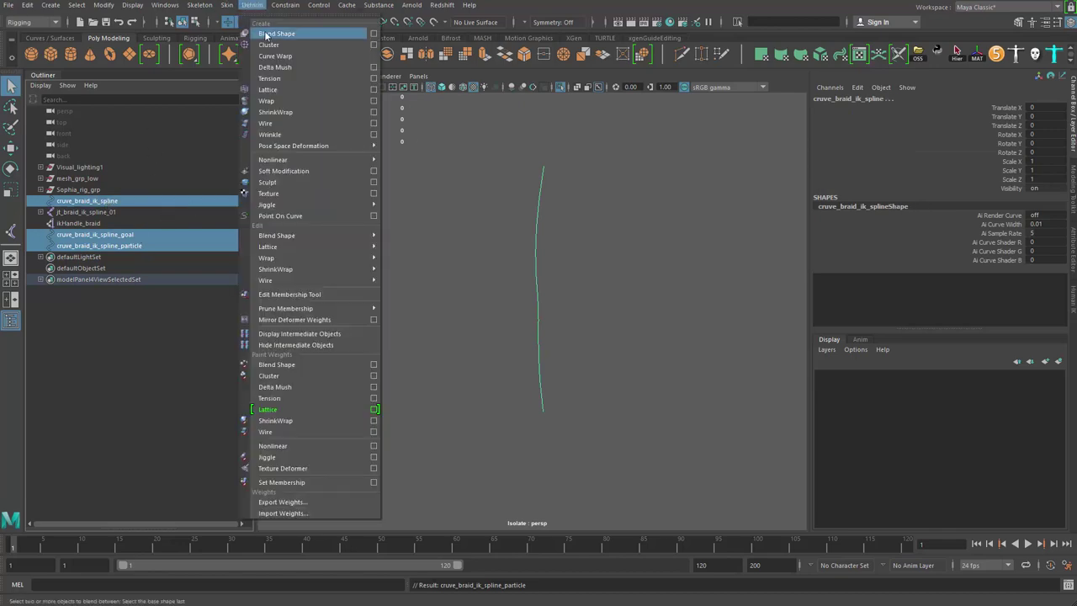
left_click(266, 34)
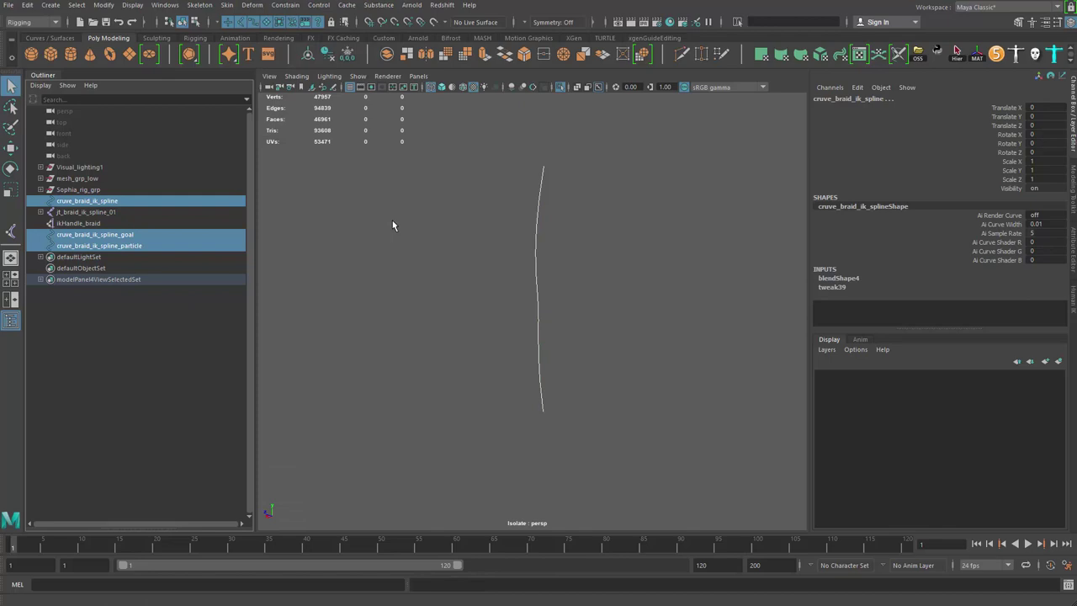
left_click(392, 226)
- Examine the new blend shape's particle and goal target channels on cruve_braid_ik_spline
left_click(153, 236)
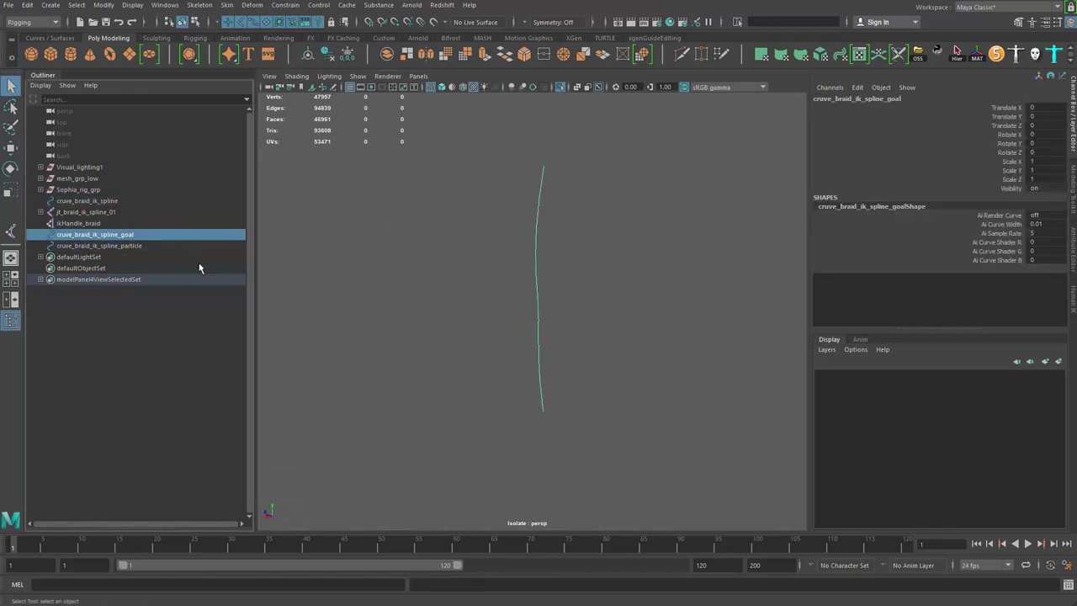
left_click(113, 202)
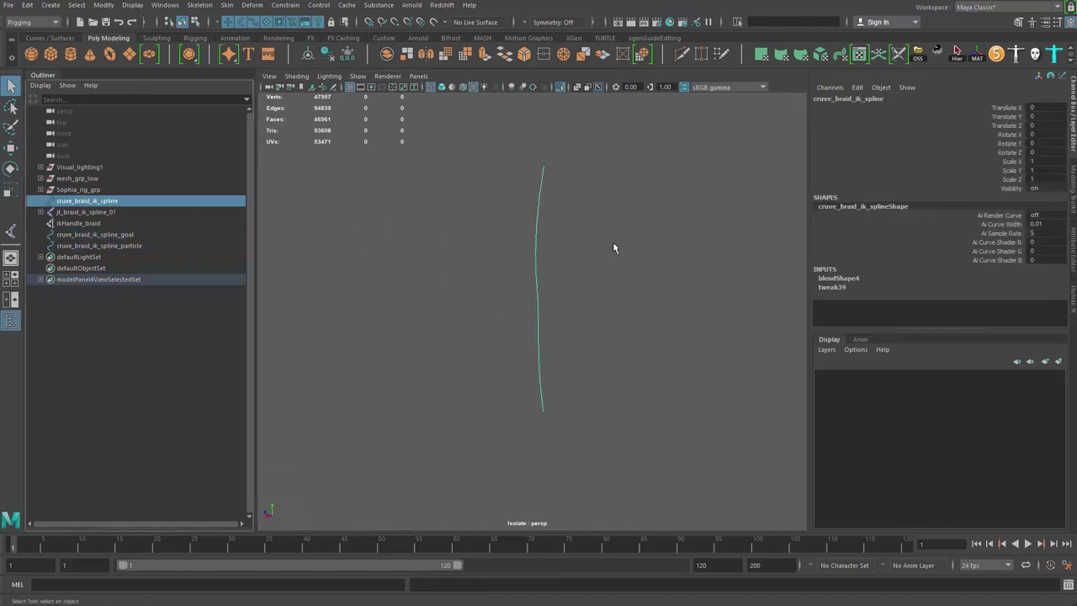
left_click(869, 275)
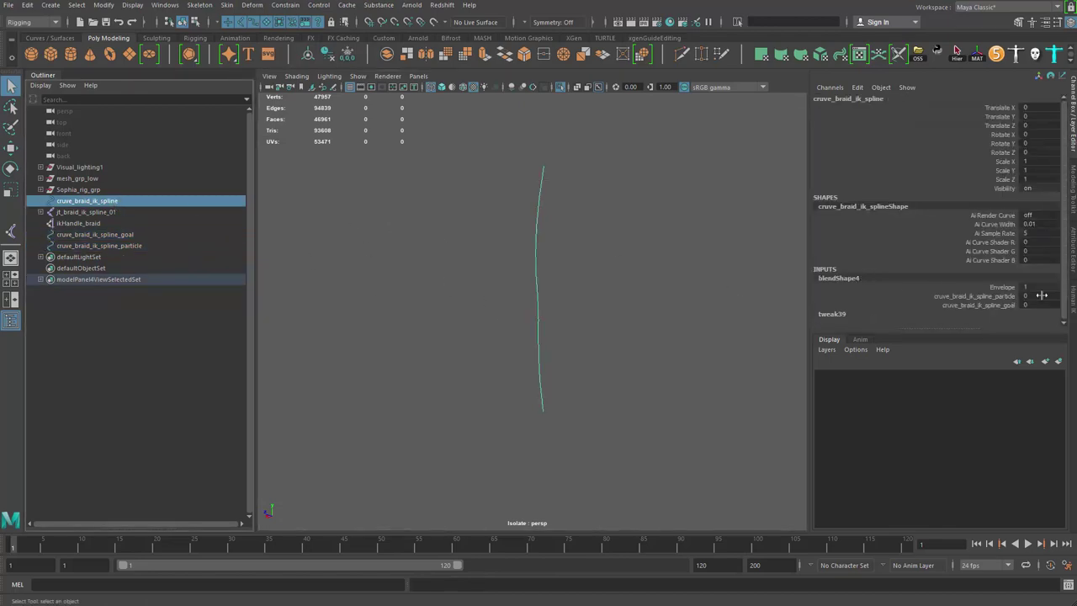
left_click(982, 294)
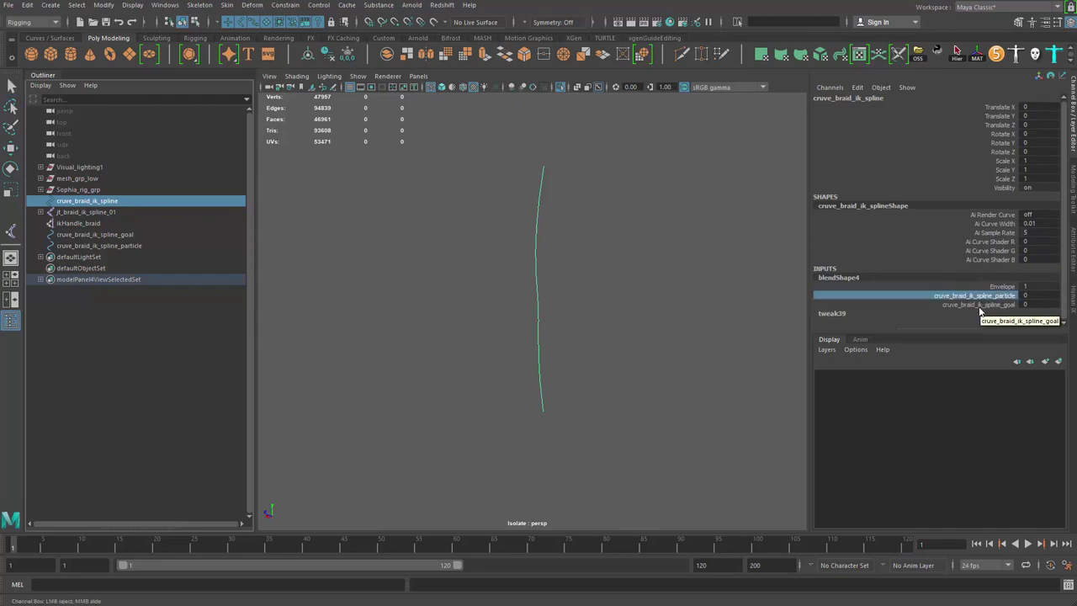
left_click(979, 305)
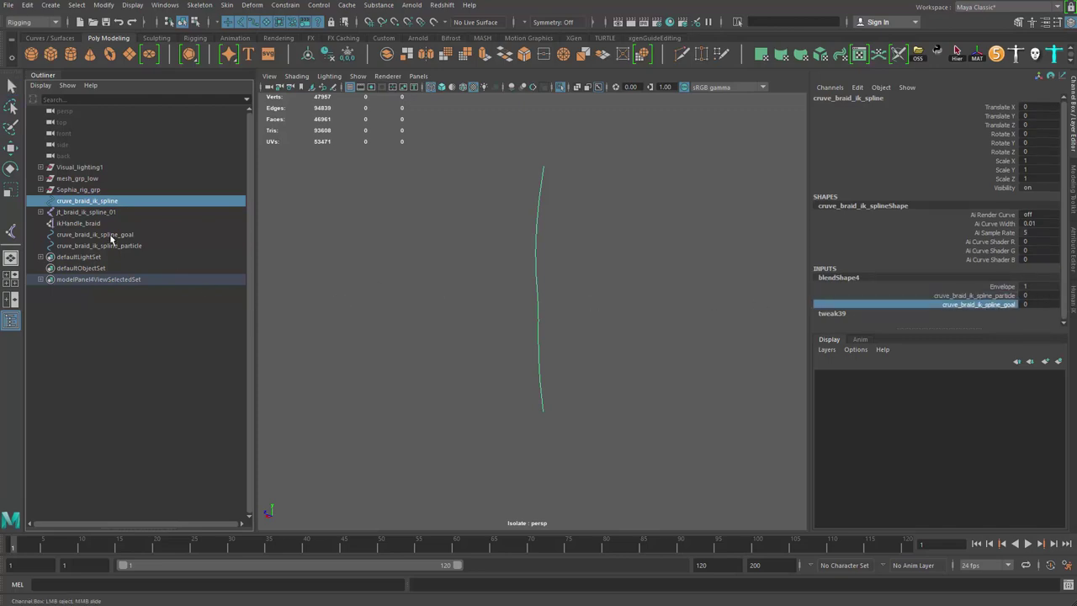
left_click_drag(107, 235, 118, 246)
- Clear the selection and turn off the viewport isolation to show the whole character
left_click(385, 264)
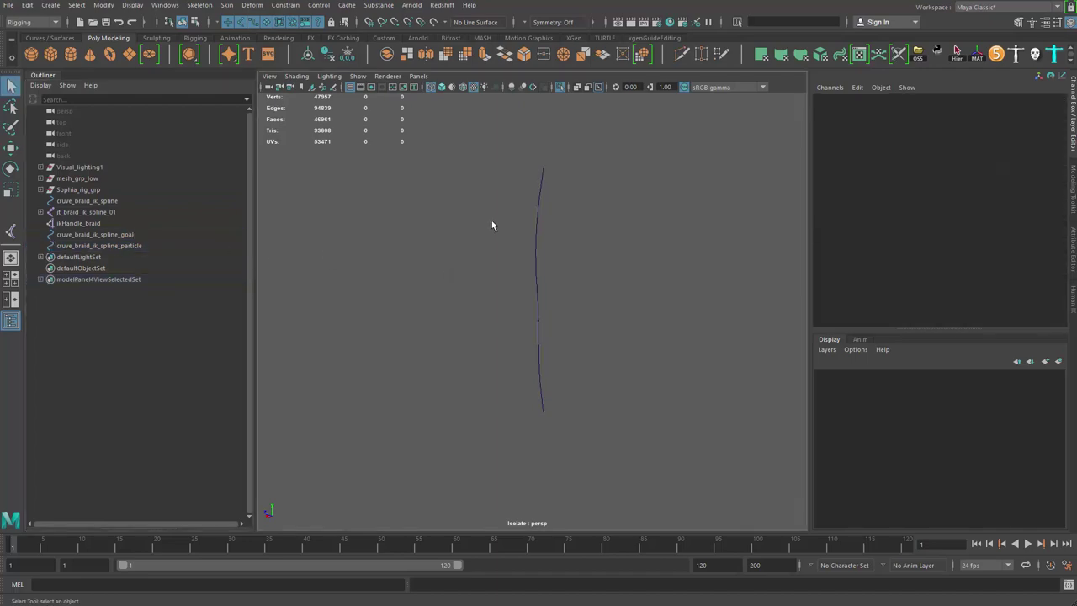
key("ctrl+1")
middle_click_drag(492, 229, 499, 305, "alt")
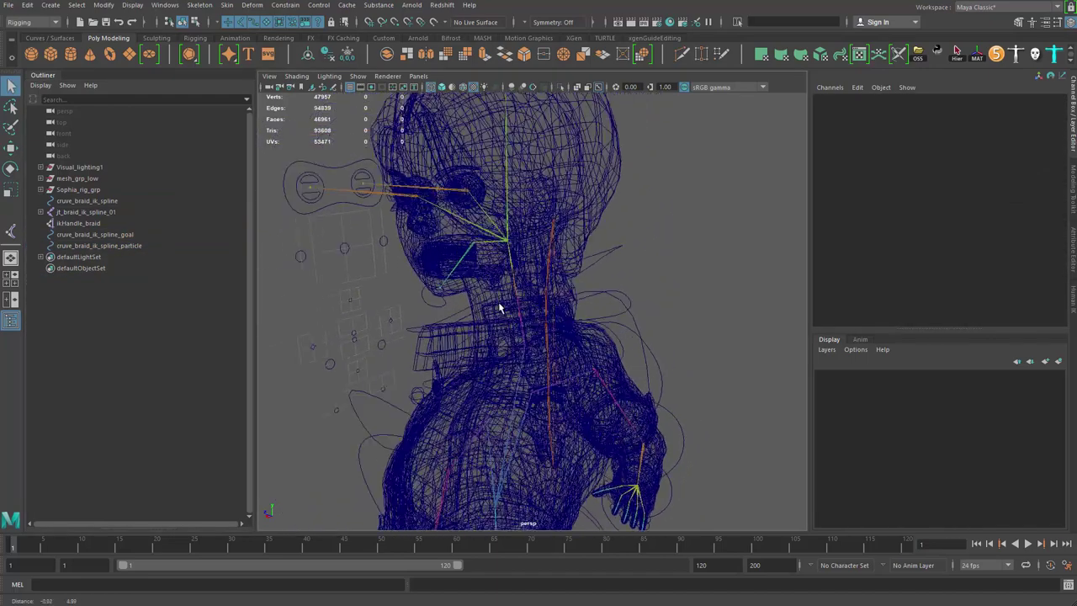
right_click_drag(499, 306, 412, 290, "alt")
left_click_drag(412, 290, 538, 294, "alt")
middle_click_drag(538, 295, 582, 227, "alt")
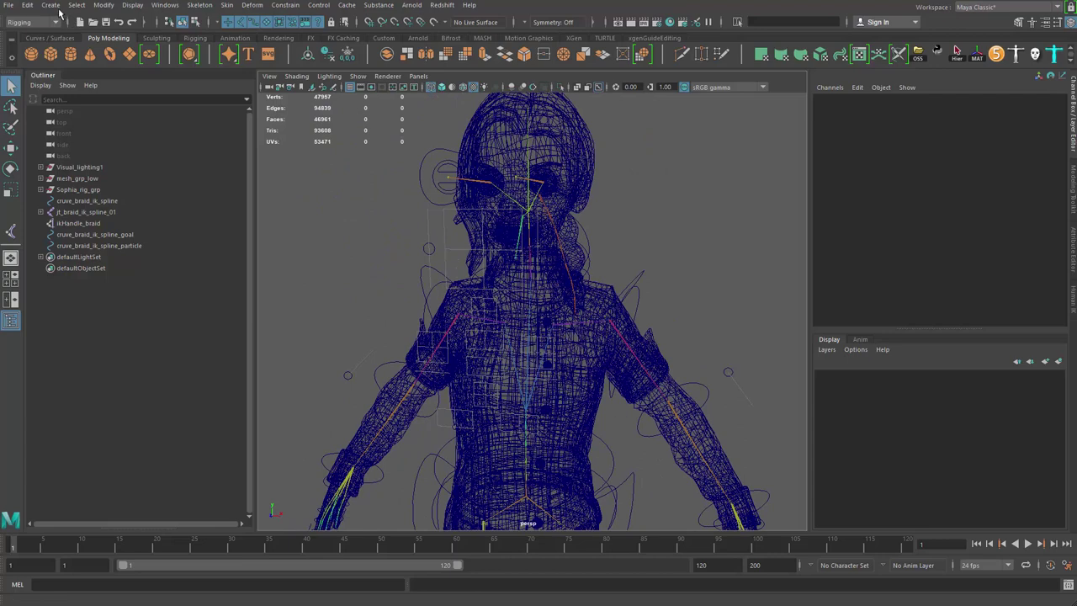
- Create a NURBS circle at the world origin for use as a braid control
left_click(52, 5)
mouse_move(111, 34)
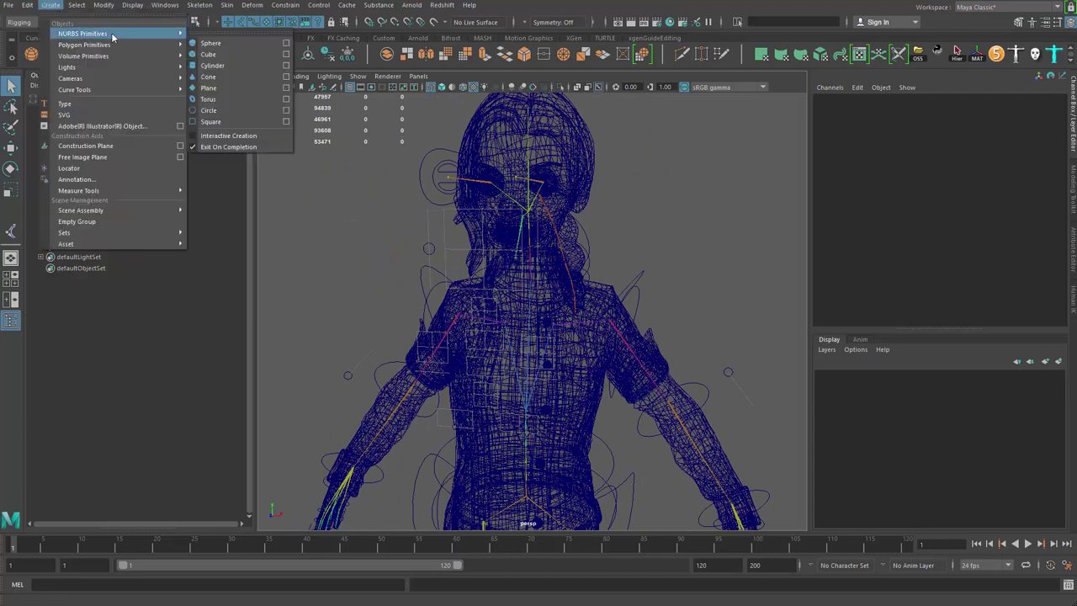
left_click(244, 112)
key("f")
right_click_drag(516, 399, 553, 407, "alt")
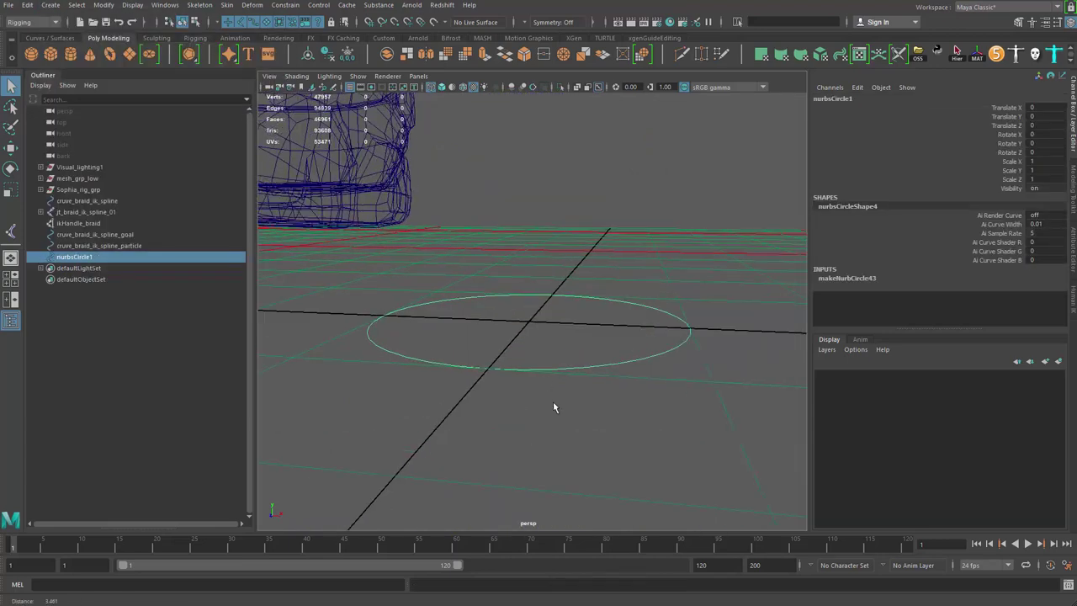
left_click_drag(552, 407, 538, 308, "alt")
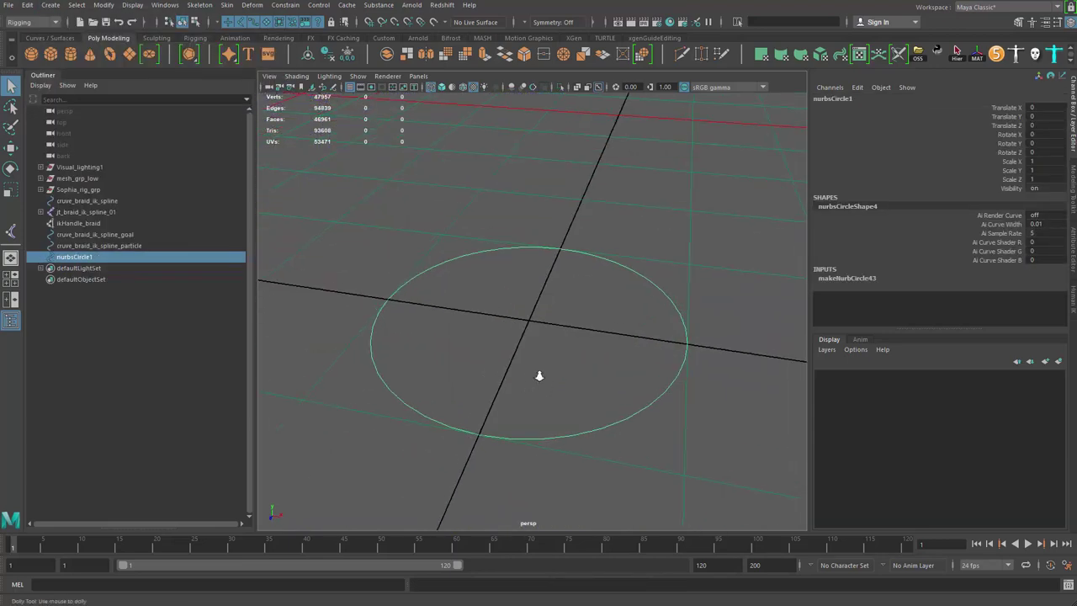
- Place a single joint at the circle's center on the world origin and name it jt_braid_drv_01
left_click(199, 5)
left_click(221, 25)
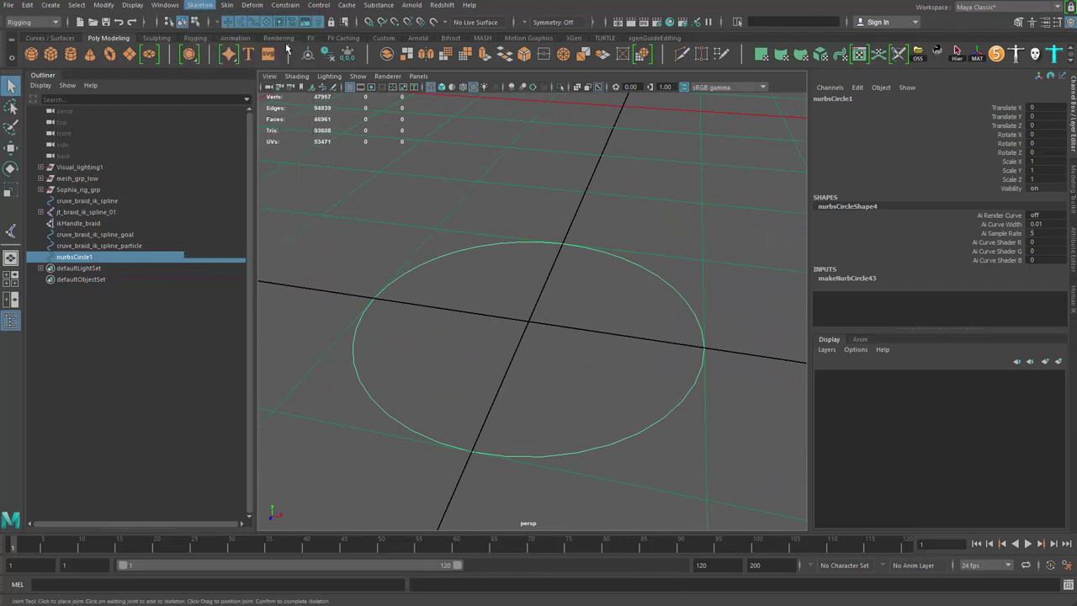
left_click(527, 321)
key("q")
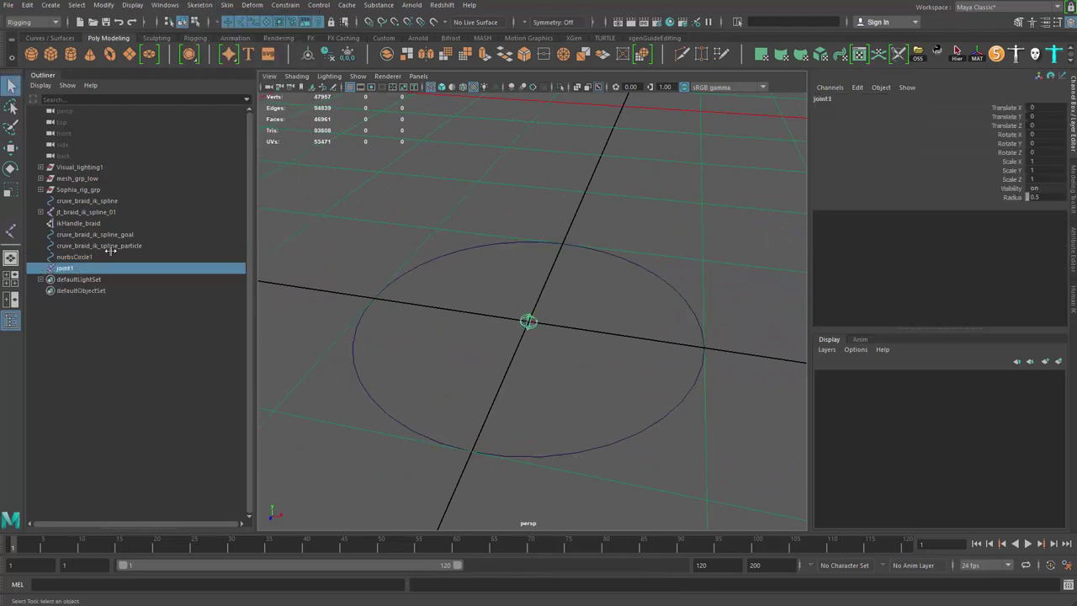
double_click(67, 268)
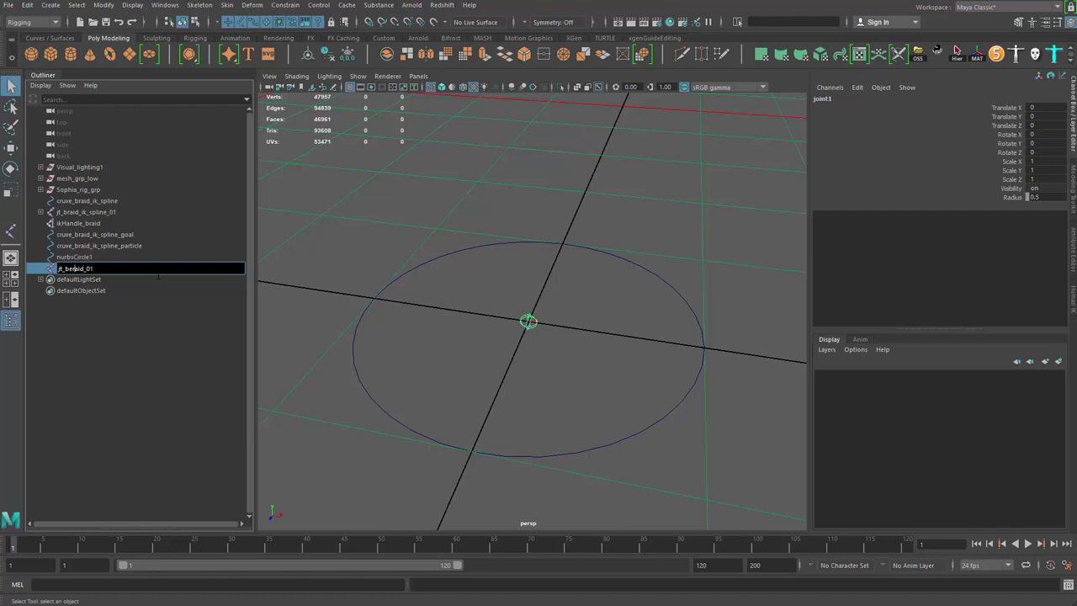
key("BackSpace")
key("BackSpace")
left_click(146, 319)
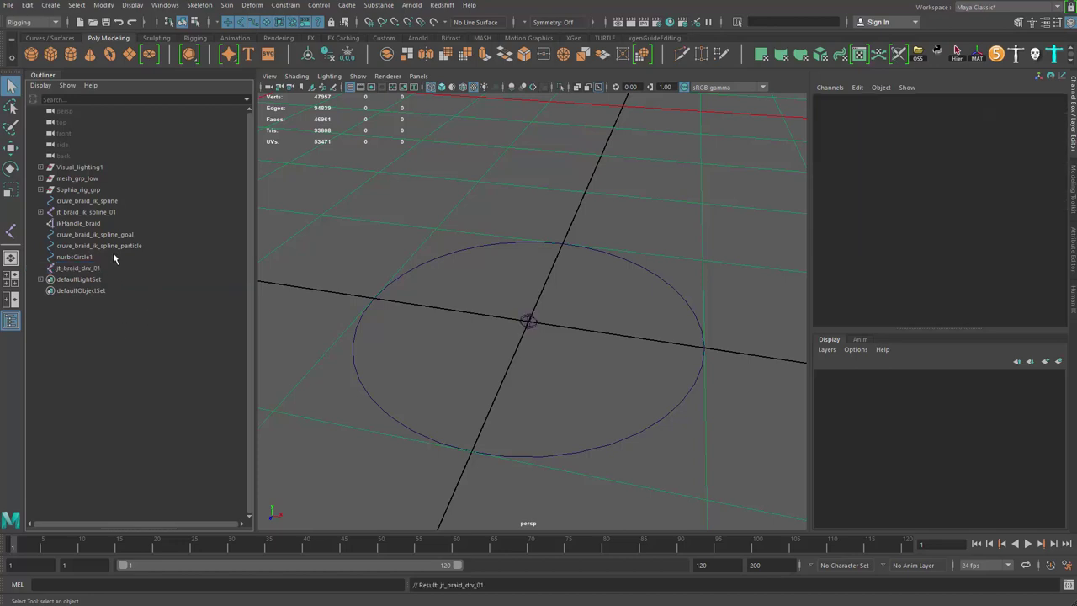
- Rename the NURBS circle as ac_braid_01 and parent the joint jt_braid_drv_01 under it
double_click(112, 256)
type("ac_beraid")
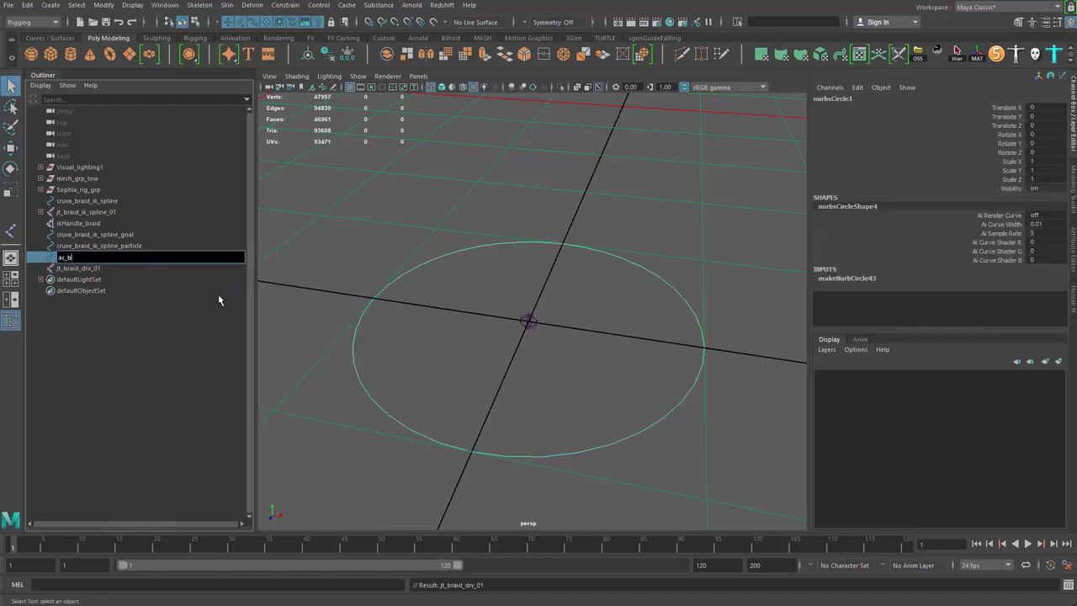
key("BackSpace")
key("Right")
key("Right")
key("Right")
key("Right")
type("_01")
key("Return")
left_click(88, 269)
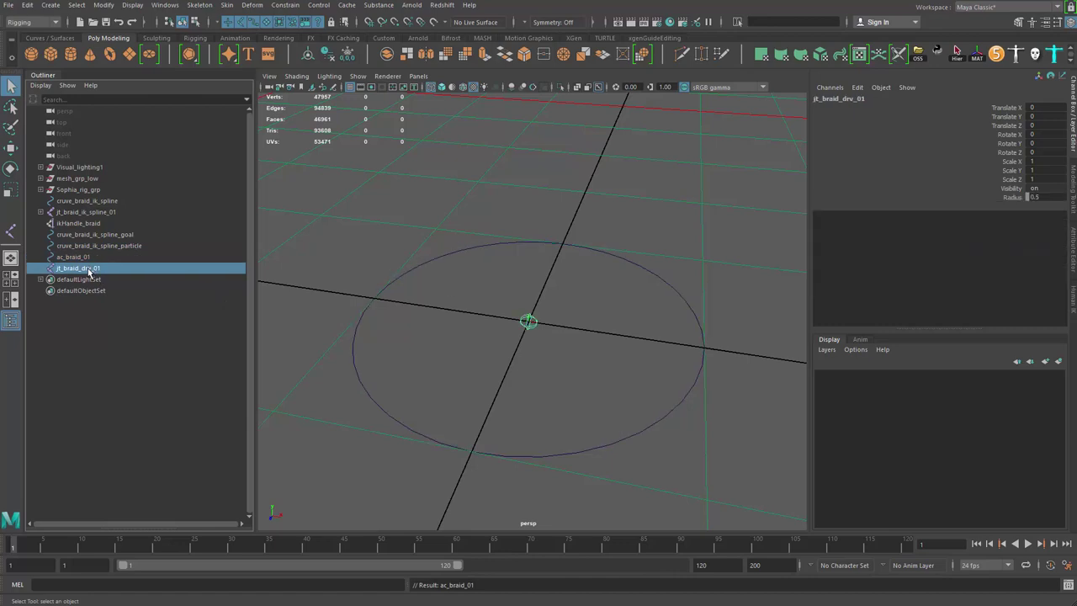
middle_click_drag(88, 270, 96, 258)
- Group the control ac_braid_01, name the group ac_braid_grp_01, and expand its hierarchy down to the joint
left_click(96, 258)
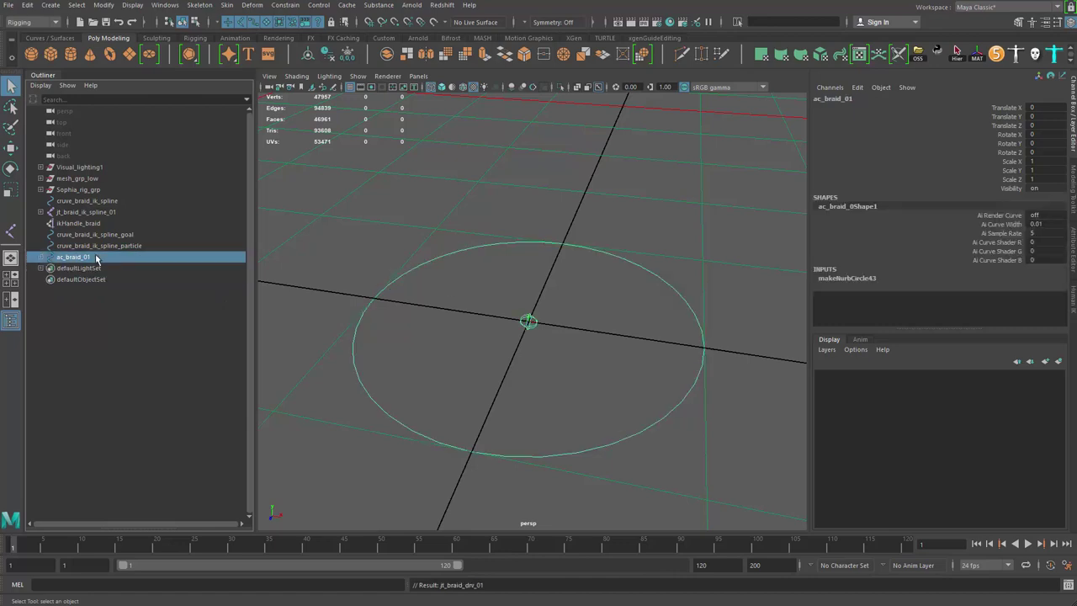
key("ctrl+g")
left_click(41, 257)
double_click(87, 268)
key("ctrl+c")
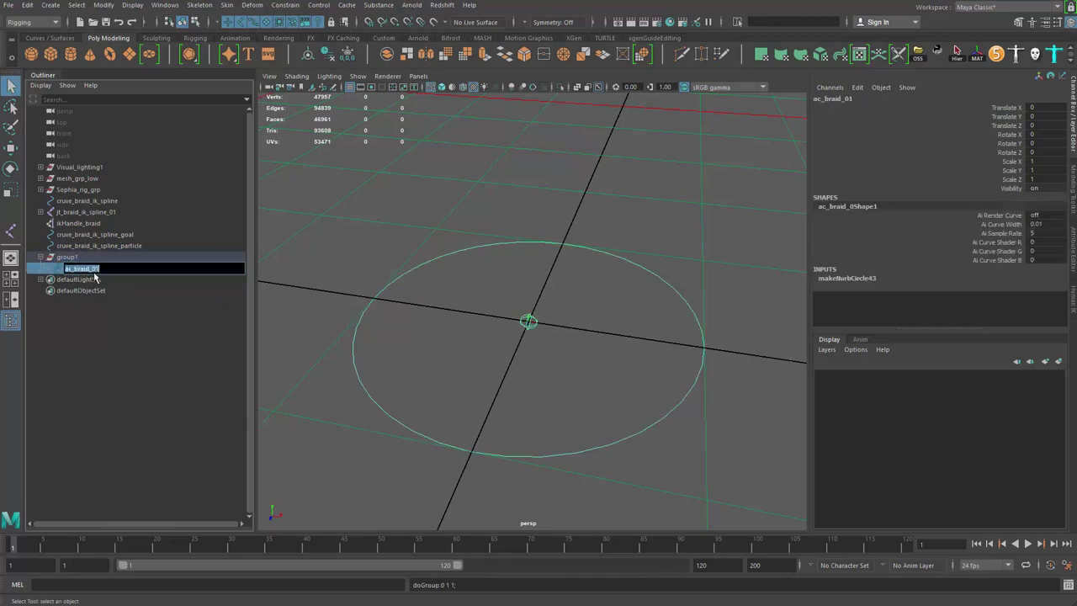
double_click(87, 258)
key("ctrl+v")
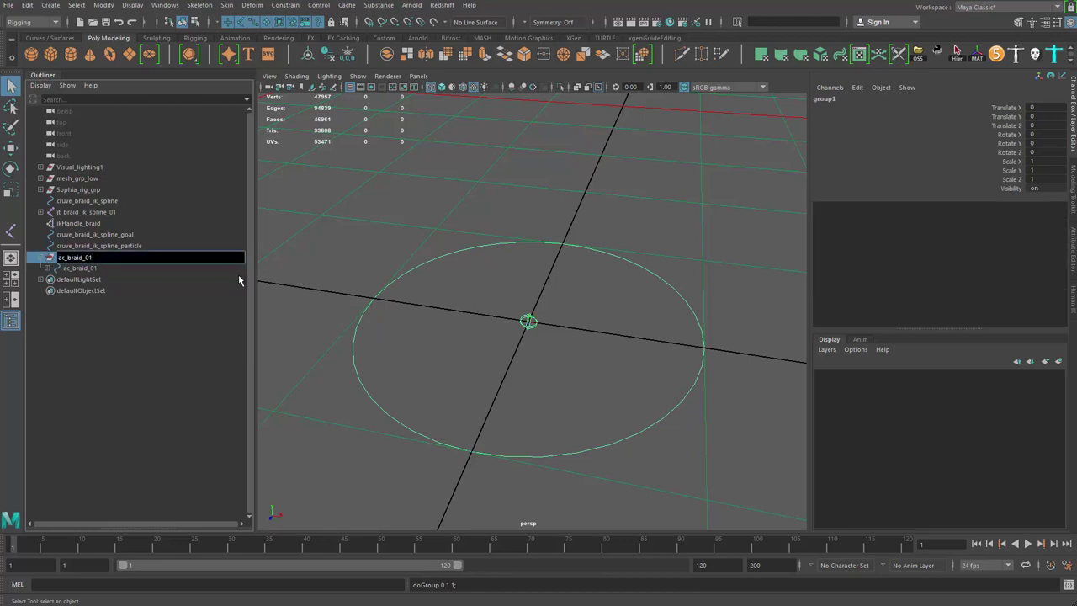
type("_grp")
key("BackSpace")
key("BackSpace")
key("BackSpace")
type("_01")
key("Return")
left_click(112, 336)
left_click(47, 268)
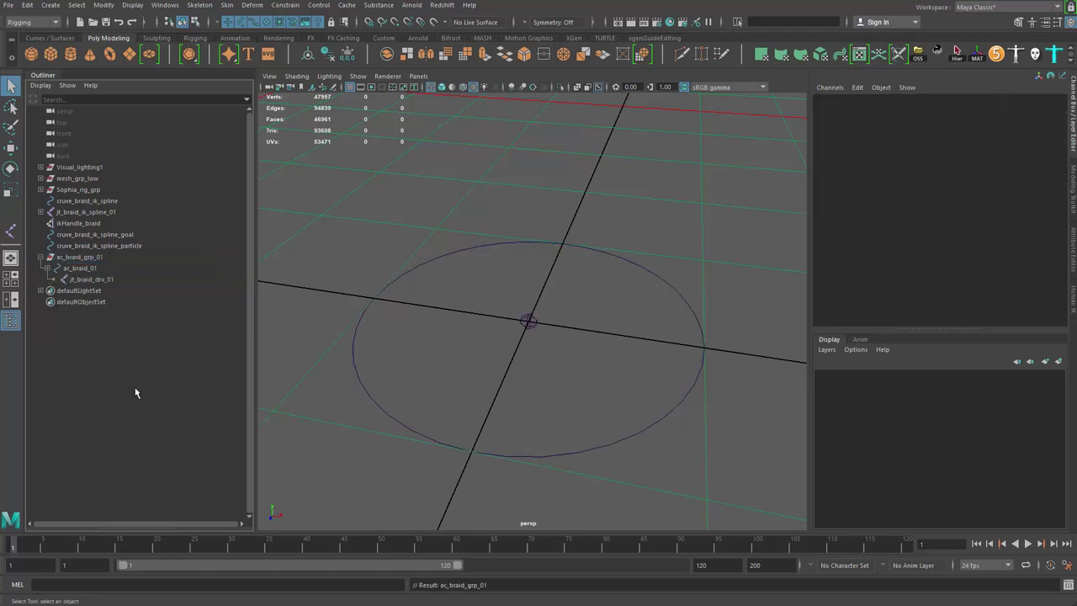
- Match all transforms of the group ac_braid_grp_01 to the first braid joint jt_braid_ik_spline_01
left_click(94, 258)
key("a")
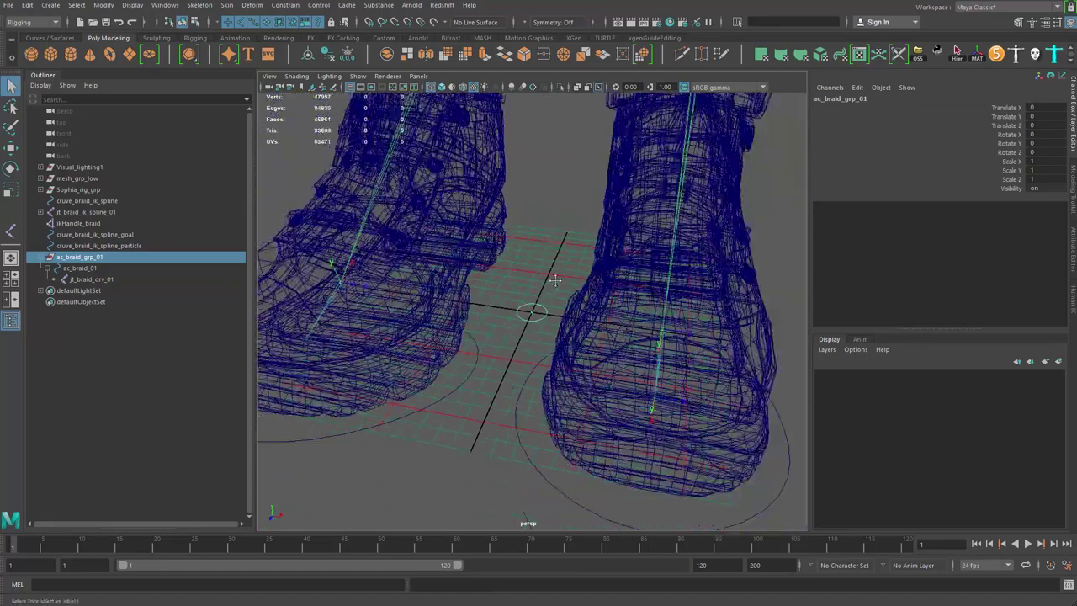
key("f")
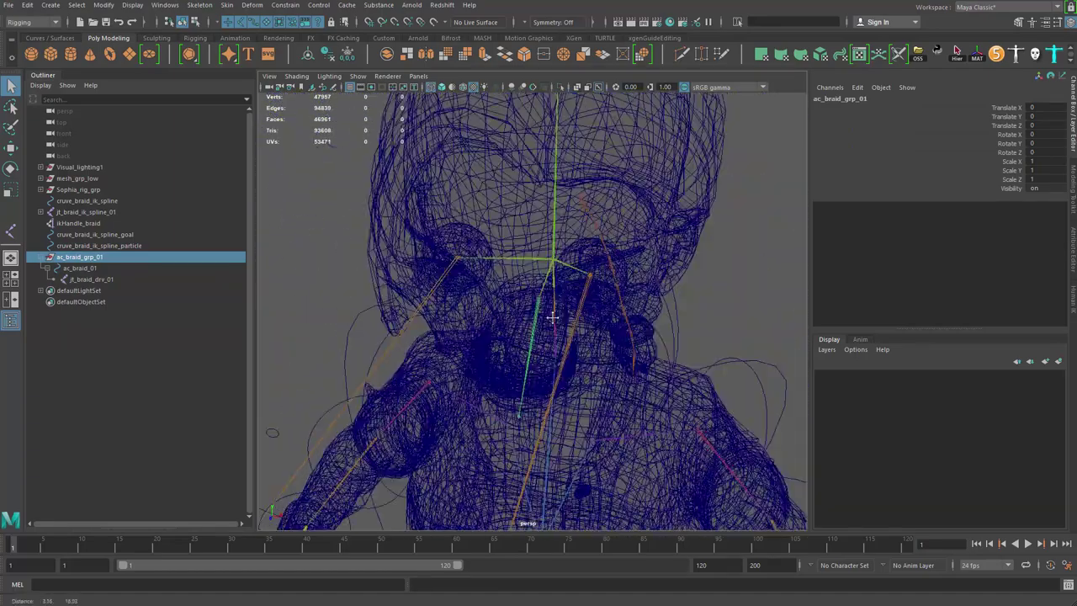
left_click_drag(545, 305, 509, 241, "alt")
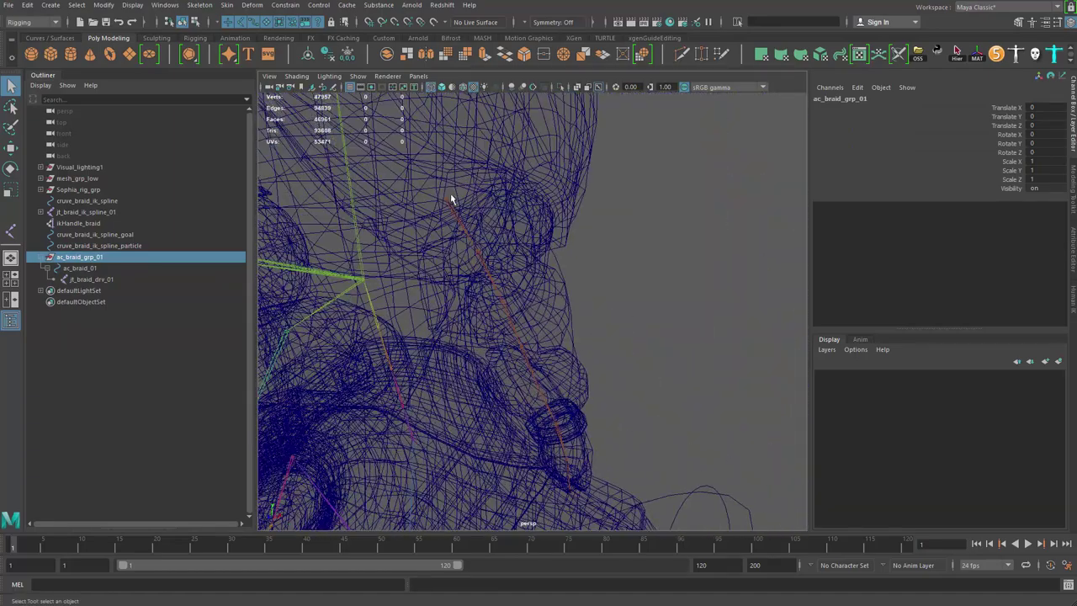
left_click(452, 198, "shift")
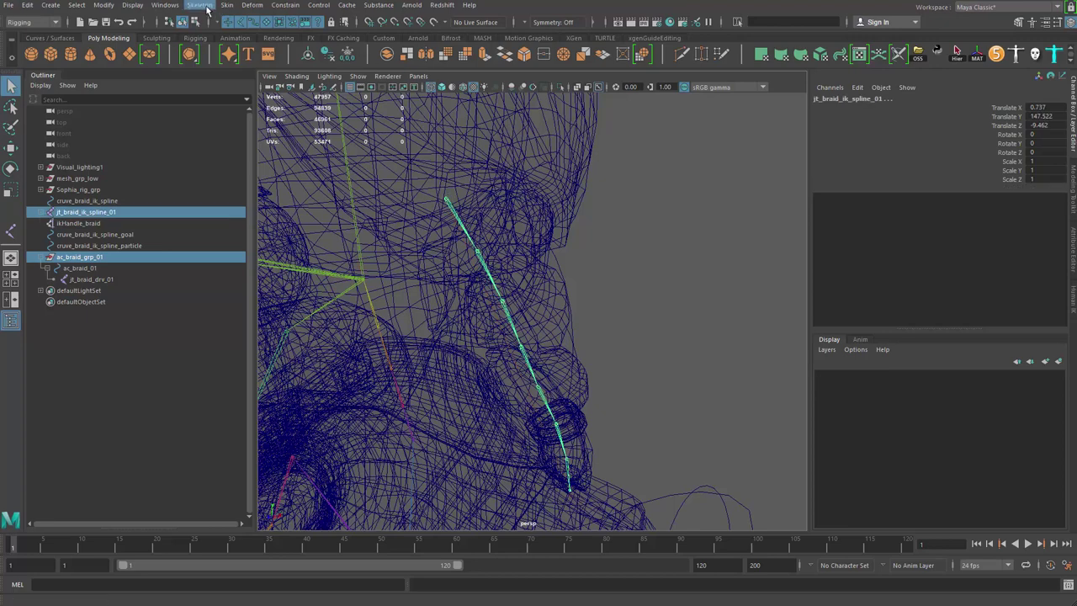
left_click(103, 5)
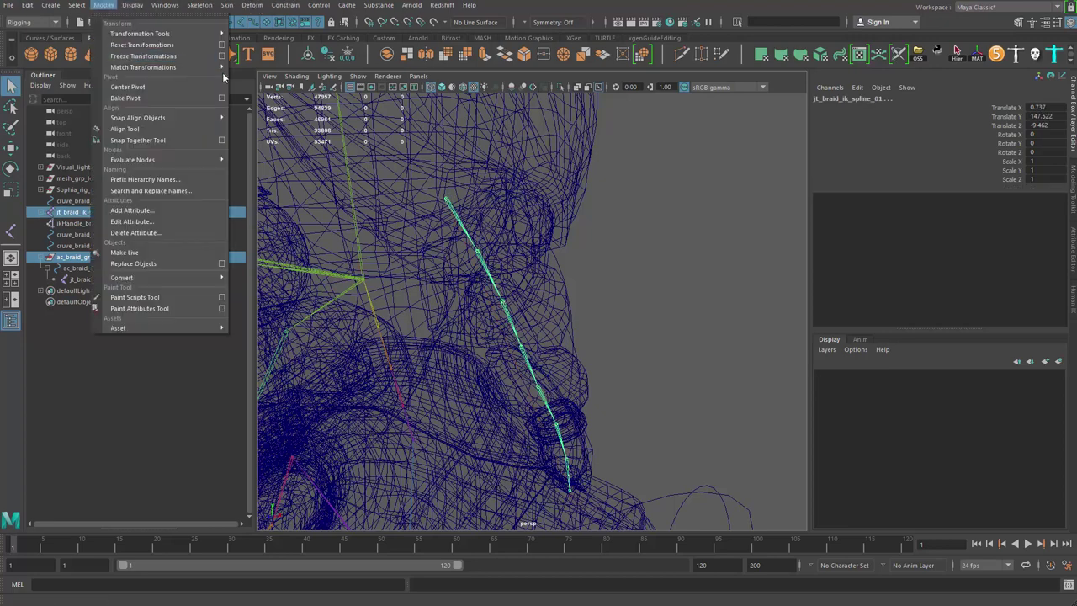
mouse_move(198, 69)
left_click(281, 78)
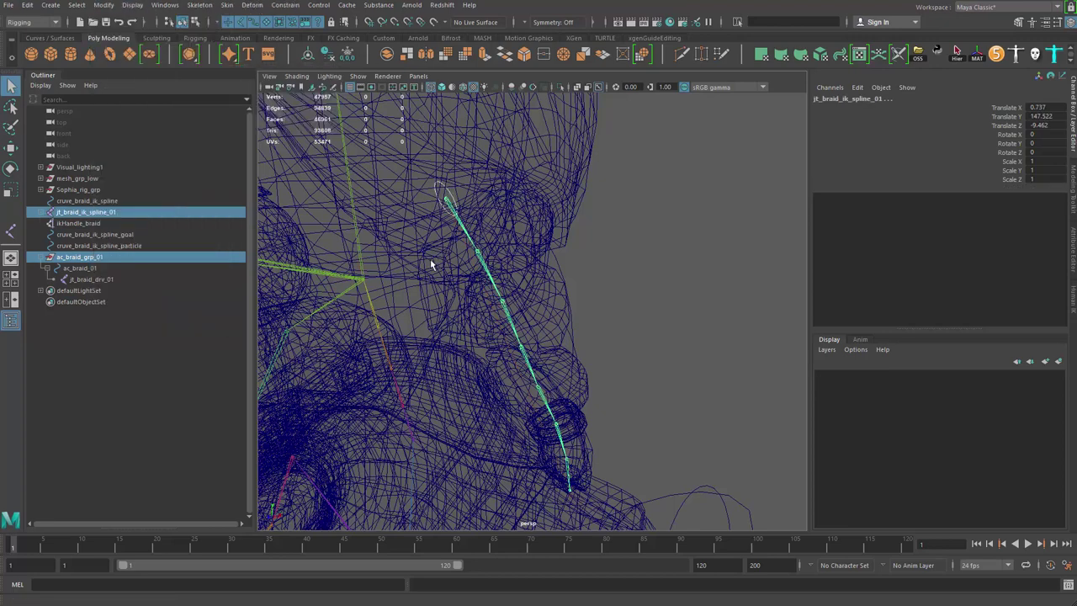
- Isolate the control ac_braid_01, scale up all its control vertices to enlarge the circle, and exit isolation
middle_click_drag(430, 262, 470, 432, "alt")
left_click(100, 267)
key("ctrl+1")
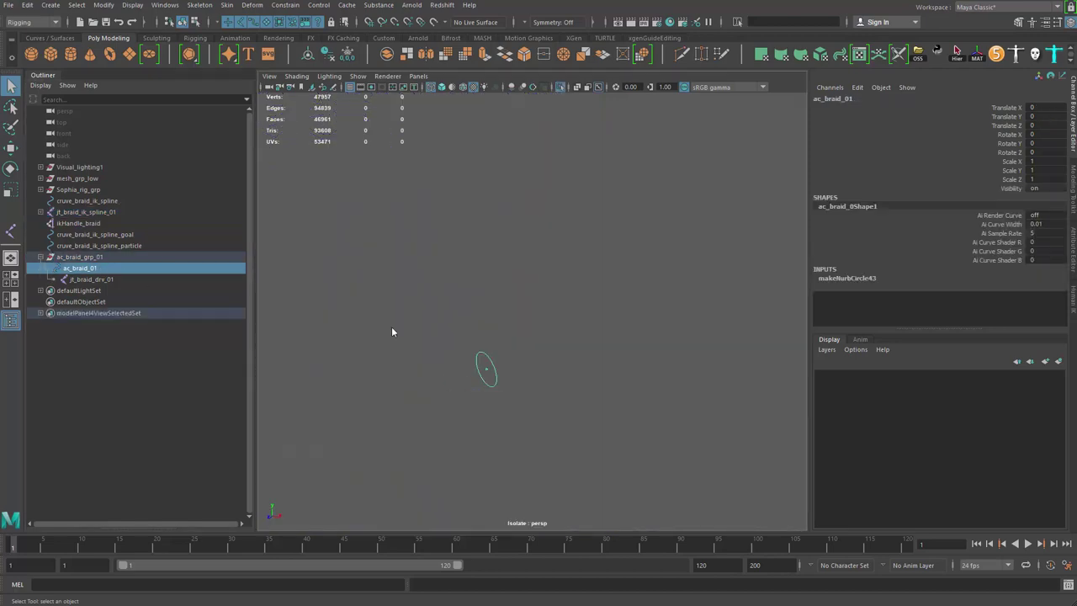
left_click(437, 304)
key("F8")
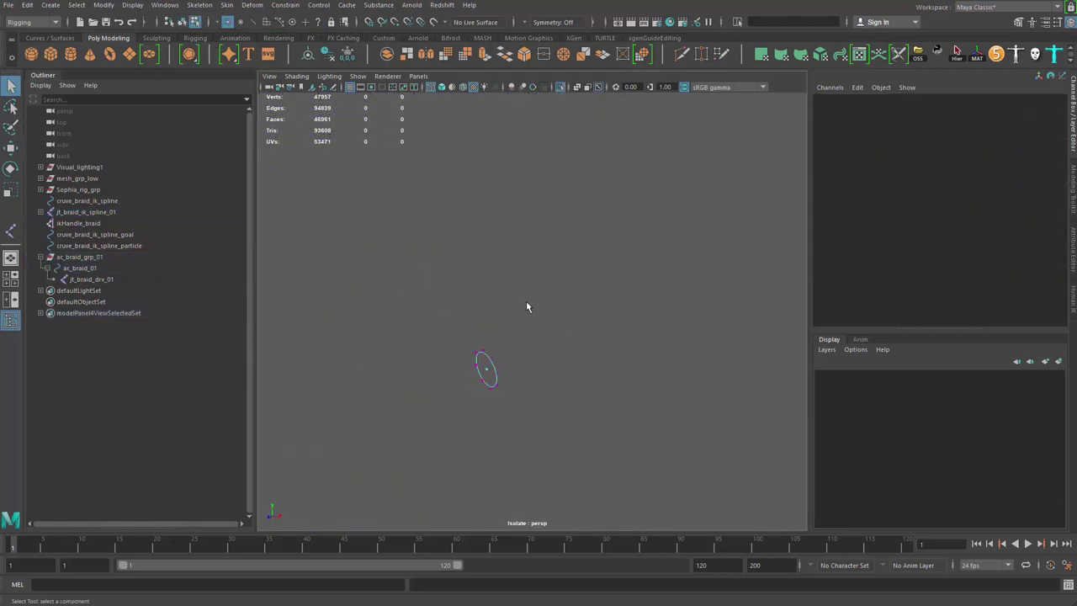
left_click_drag(672, 474, 412, 303)
key("r")
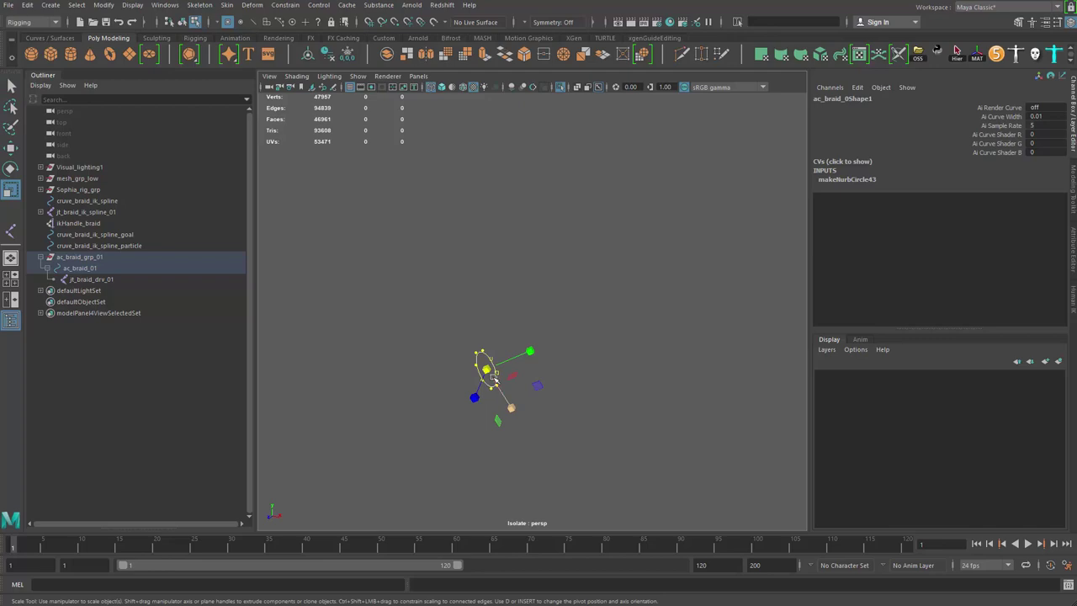
left_click_drag(489, 372, 565, 384)
key("ctrl+1")
- Rotate the control vertices of ac_braid_01 to tilt the circle around the braid's base, and switch the viewport to shaded display
key("e")
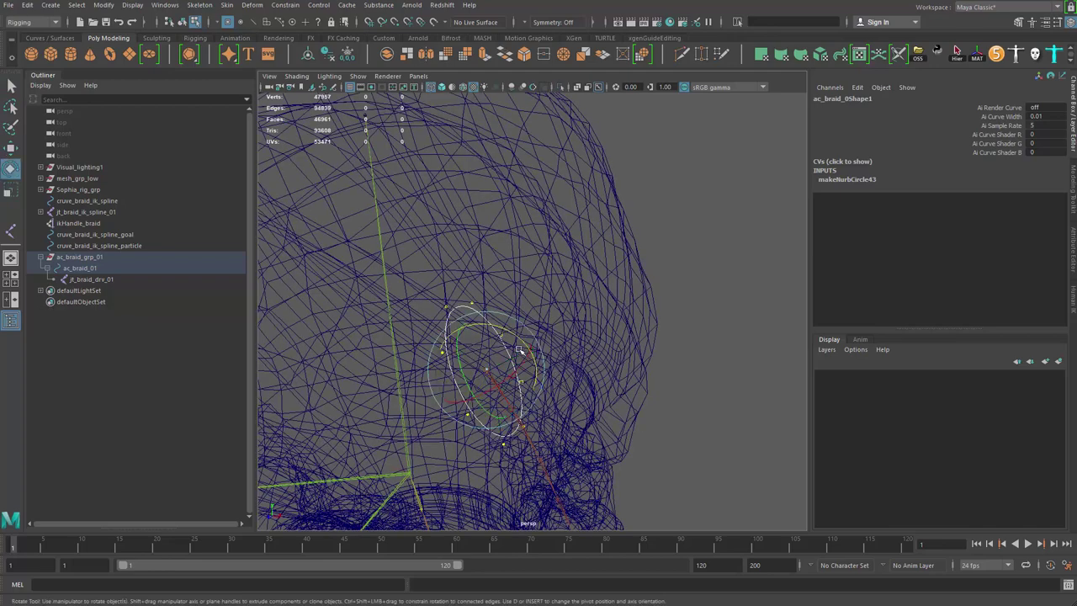
left_click_drag(506, 328, 557, 383)
left_click_drag(489, 457, 468, 442, "alt")
key("f")
left_click_drag(522, 405, 415, 383, "alt")
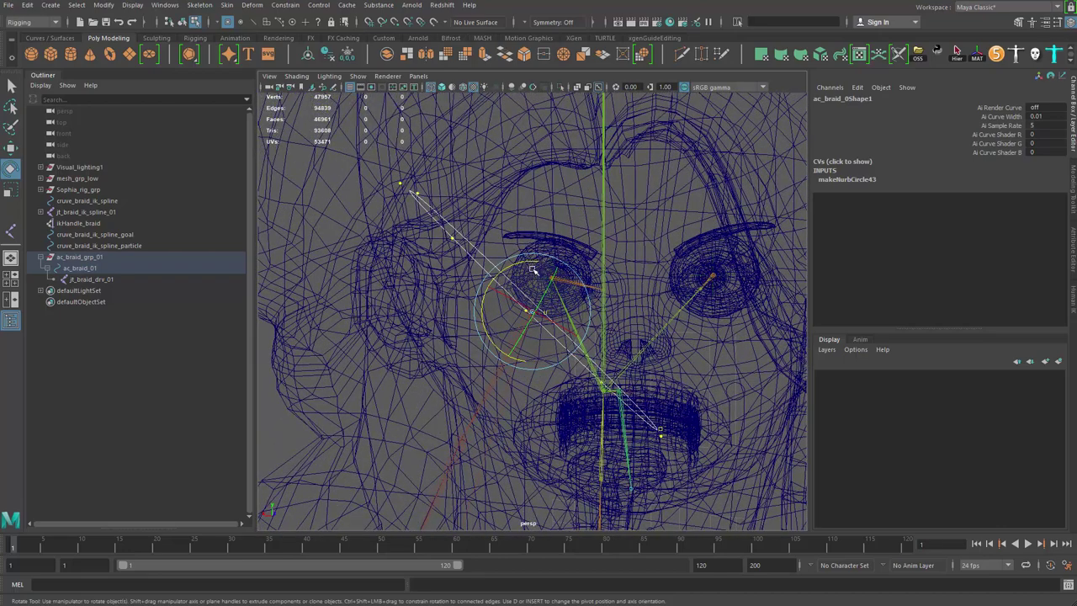
left_click_drag(523, 264, 509, 280)
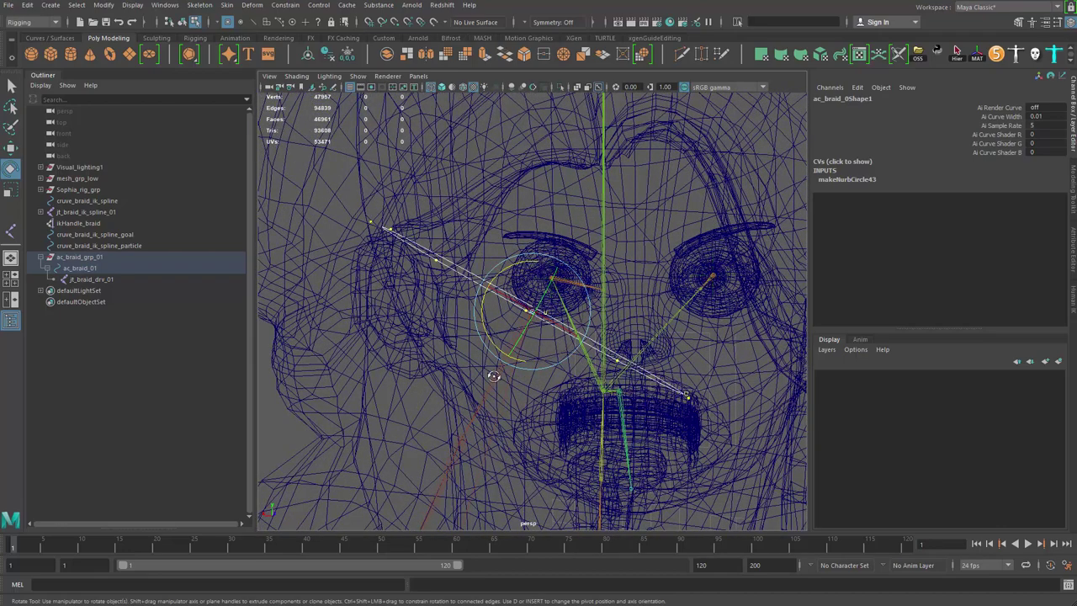
left_click_drag(493, 375, 456, 342, "alt")
key("r")
mouse_move(542, 328)
left_mouse_down("alt")
mouse_move(608, 348)
mouse_move(464, 340)
left_mouse_up("alt")
key("5")
- Duplicate the group ac_braid_grp_01 and match all transforms of the copy to the joint jt_braid_ik_spline_03
left_click(121, 257)
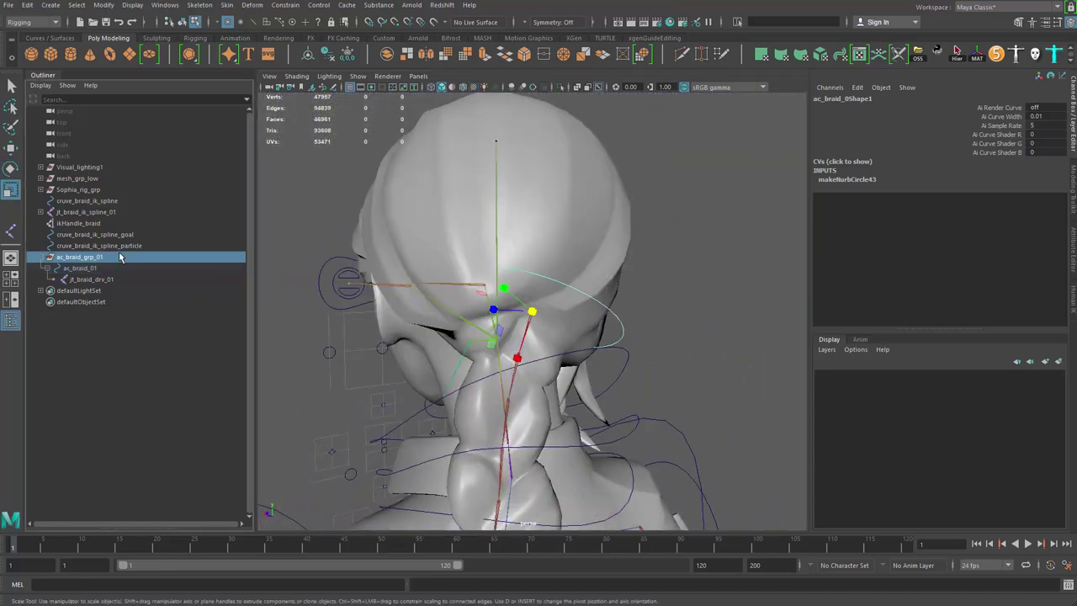
key("ctrl+d")
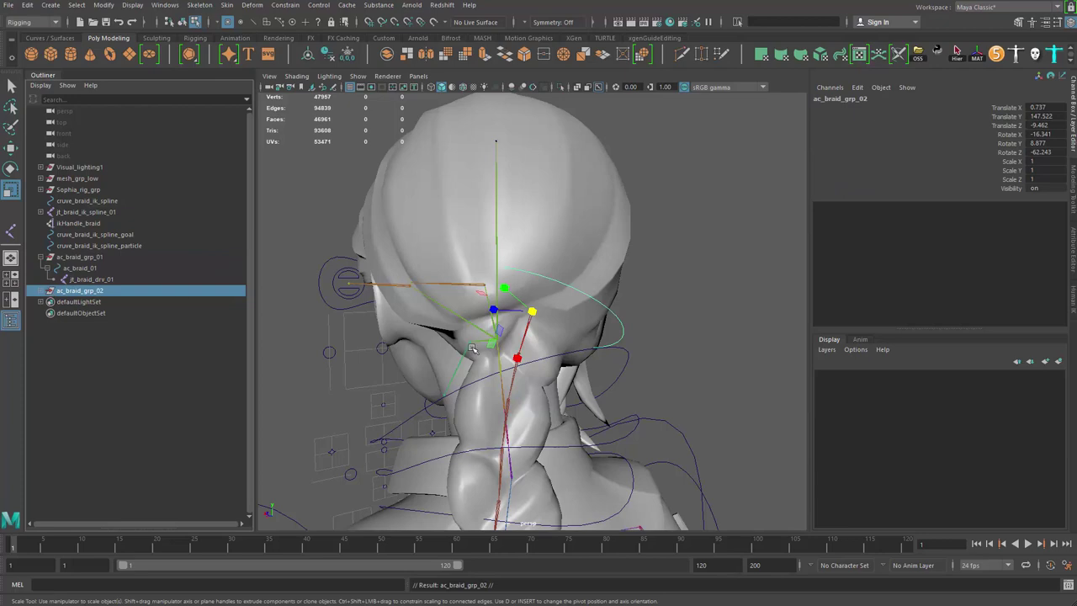
left_click_drag(473, 349, 504, 286, "alt")
key("q")
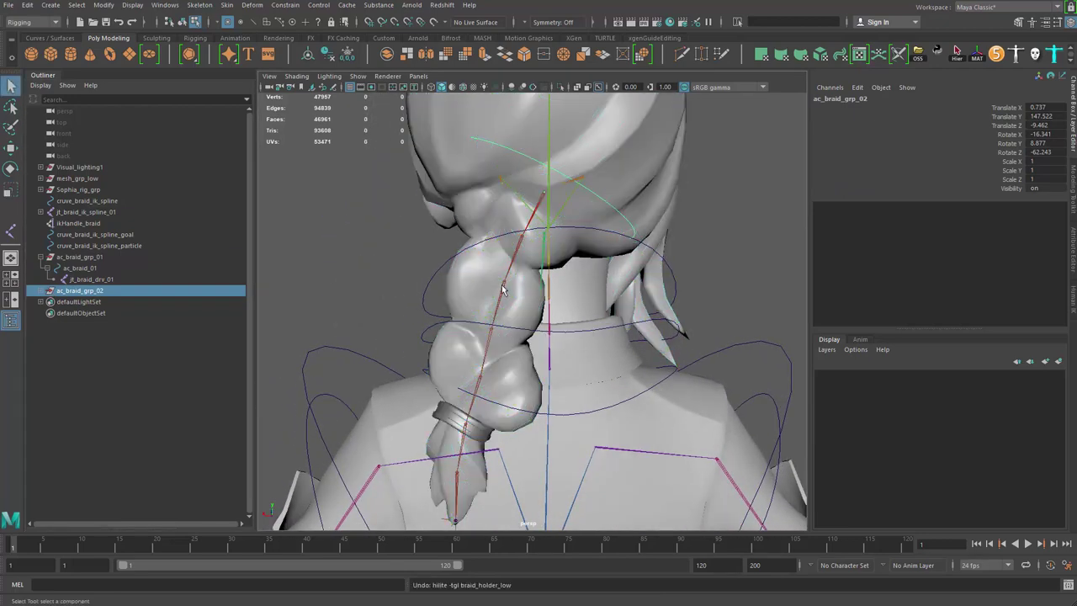
key("ctrl+z")
right_click_drag(486, 259, 504, 287, "alt")
left_click(498, 282)
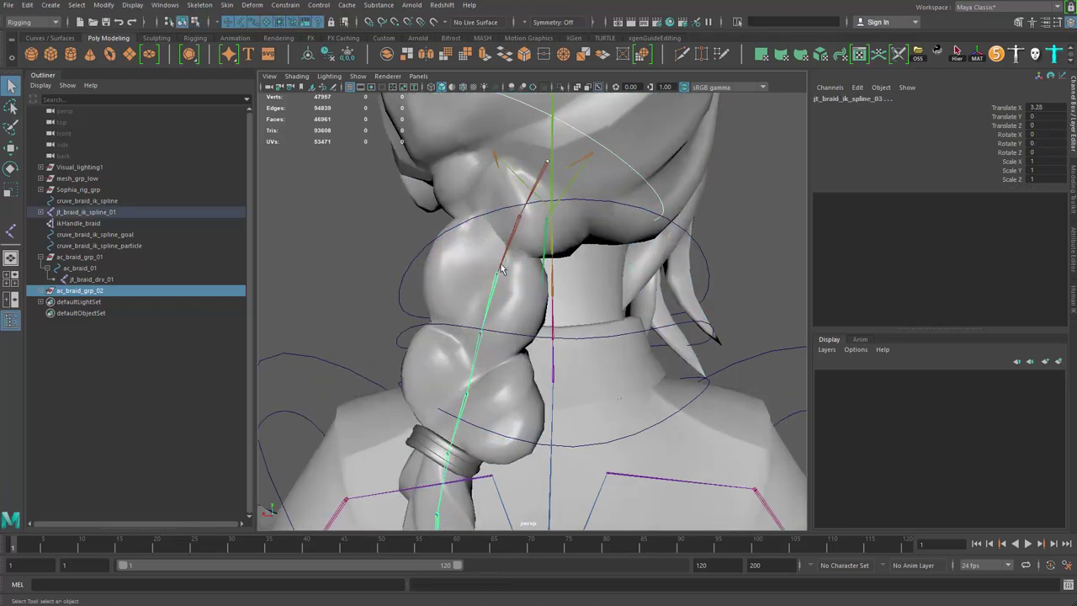
right_click_drag(401, 264, 278, 80, "alt")
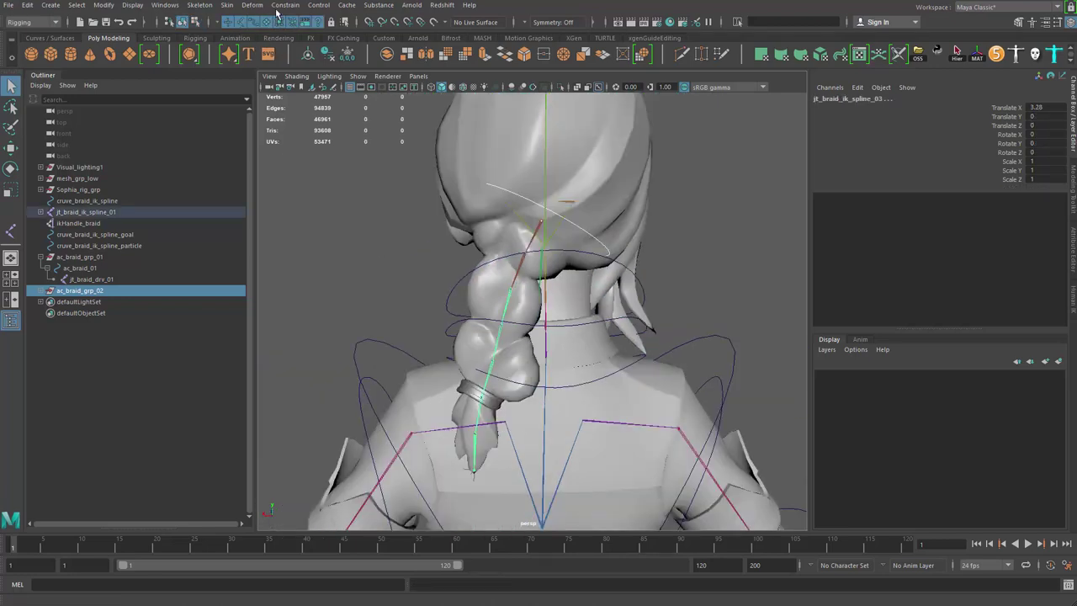
left_click(105, 5)
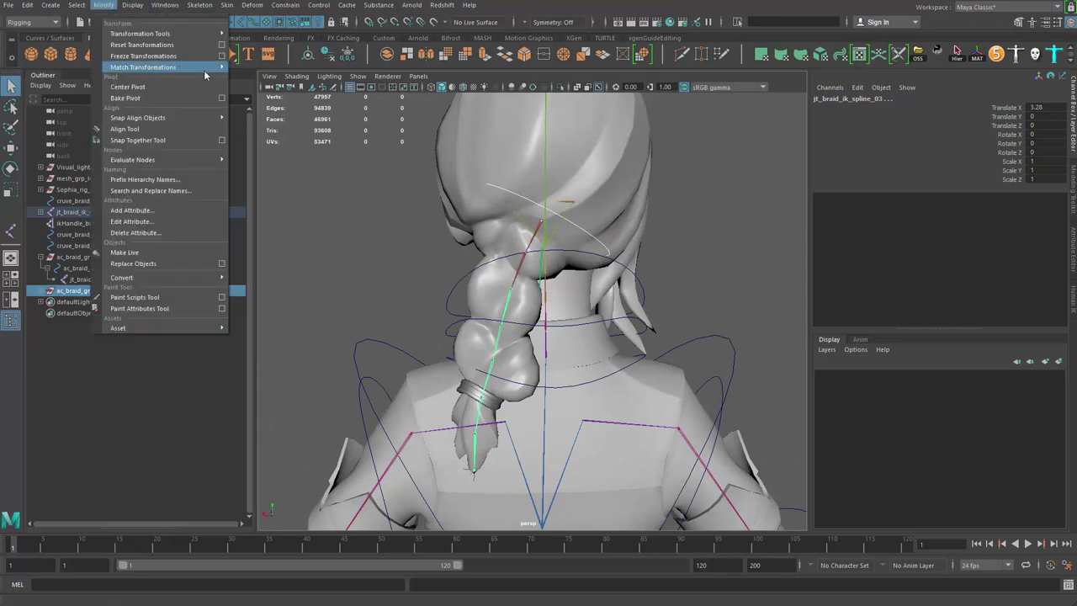
mouse_move(204, 68)
left_click(271, 76)
- Duplicate the group ac_braid_grp_02 and match all transforms of the copy to the joint jt_braid_ik_spline_05
left_click(106, 292)
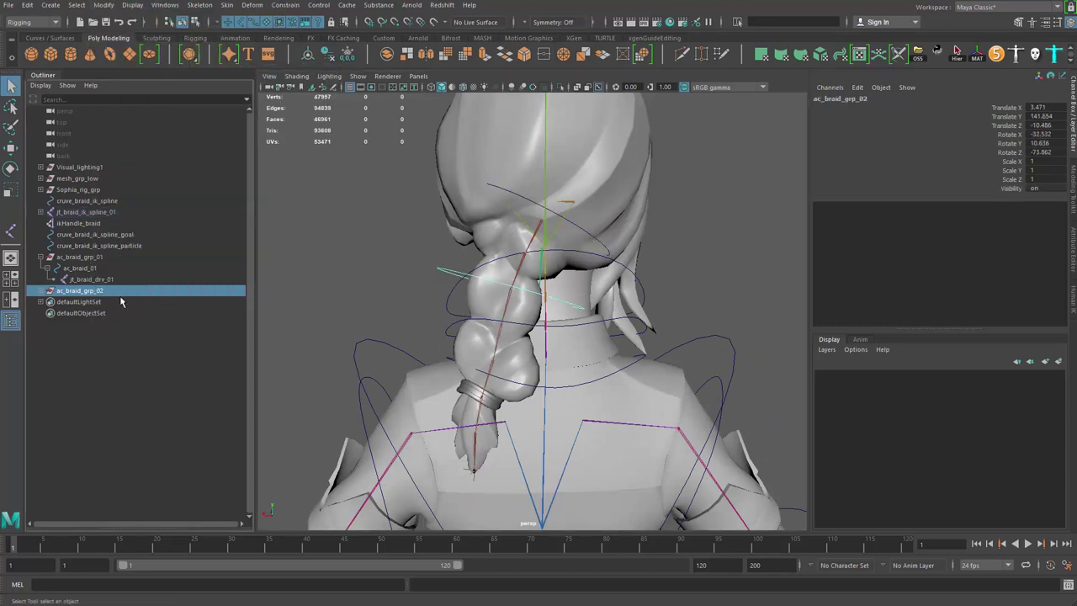
key("ctrl+d")
right_click_drag(488, 287, 498, 310, "alt")
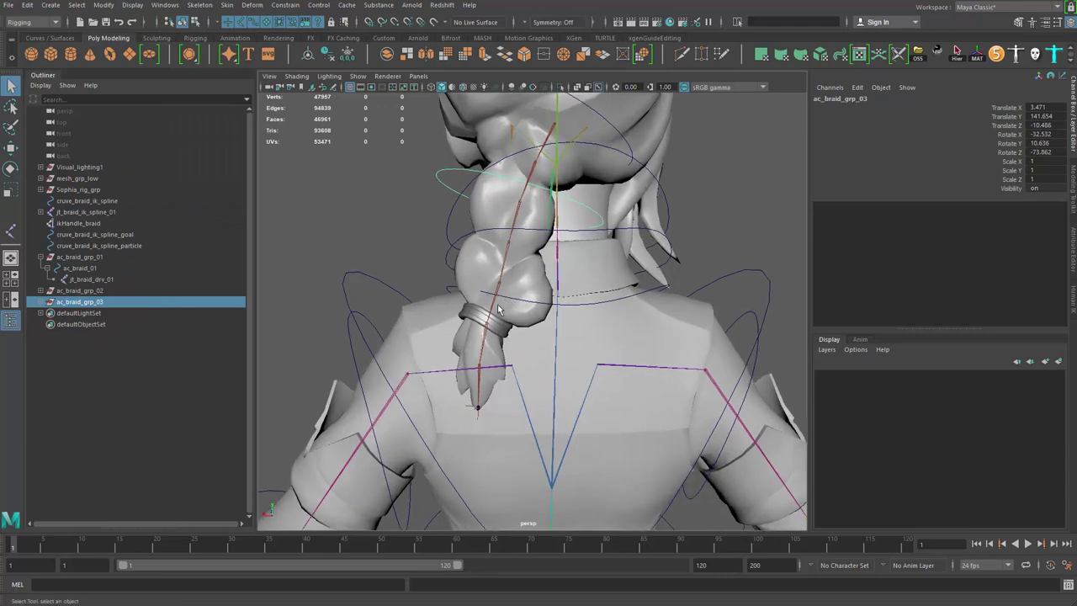
left_click(493, 318)
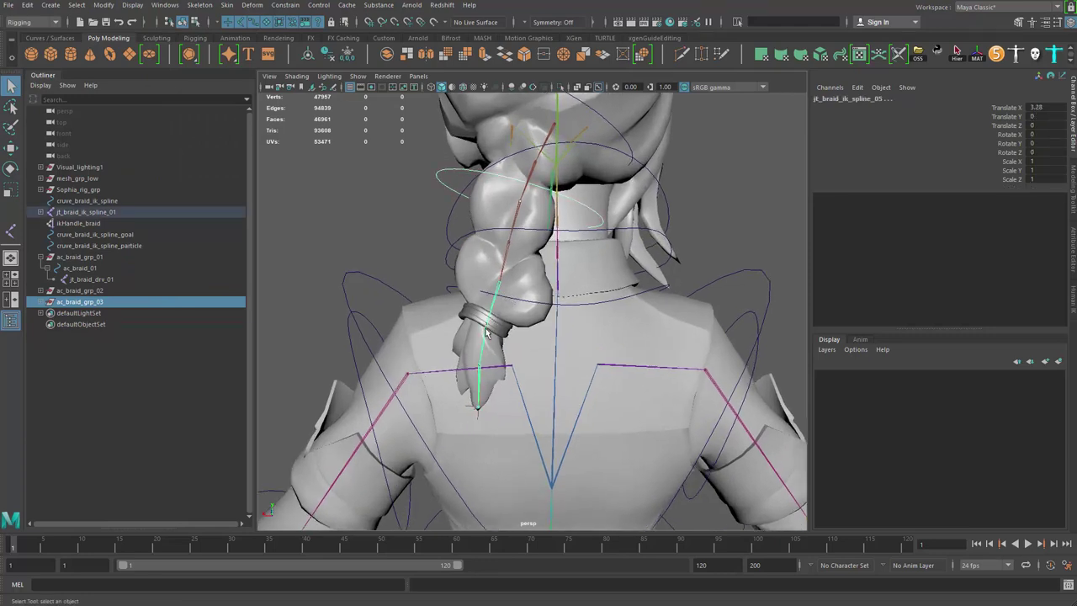
left_click(132, 5)
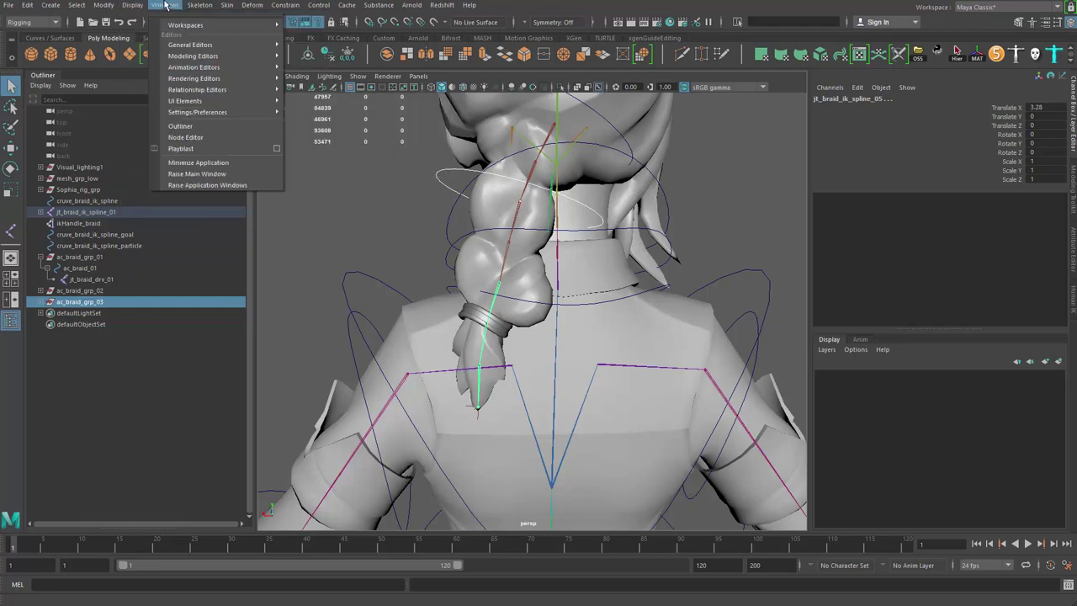
mouse_move(207, 6)
mouse_move(102, 6)
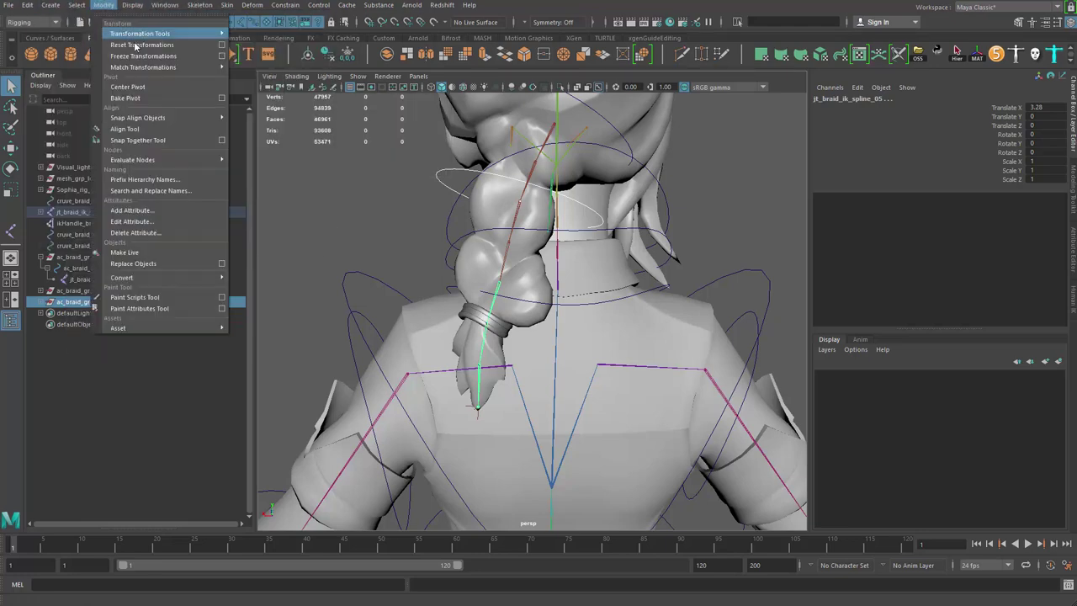
mouse_move(213, 70)
left_click(273, 77)
middle_click_drag(468, 265, 449, 298, "alt")
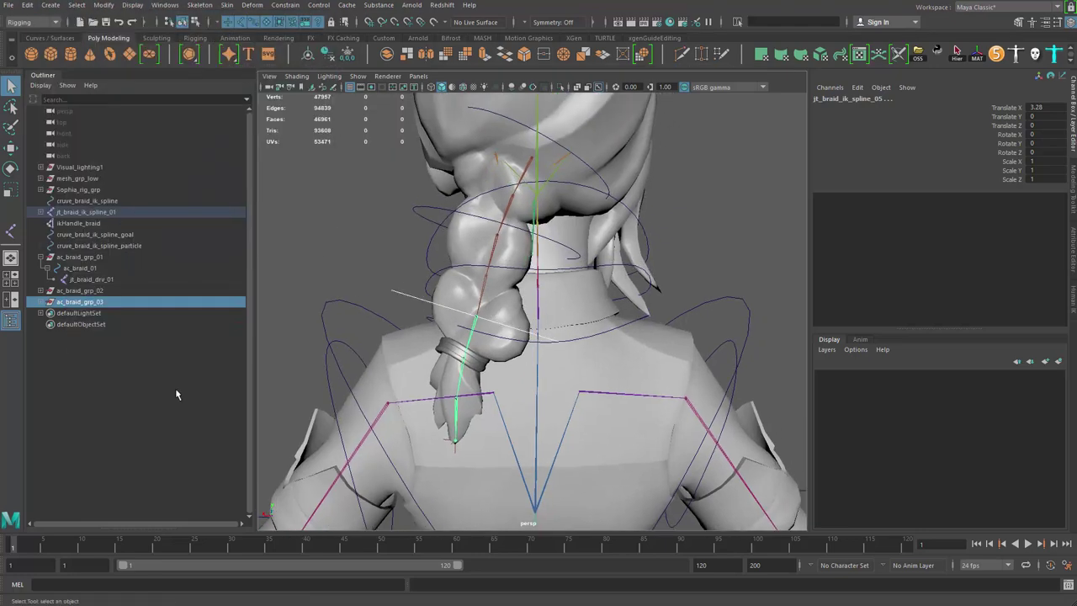
left_click(175, 388)
- Duplicate the group ac_braid_grp_03 and match all transforms of the copy to the joint jt_braid_ik_spline_07 at the braid's end
left_click(122, 303)
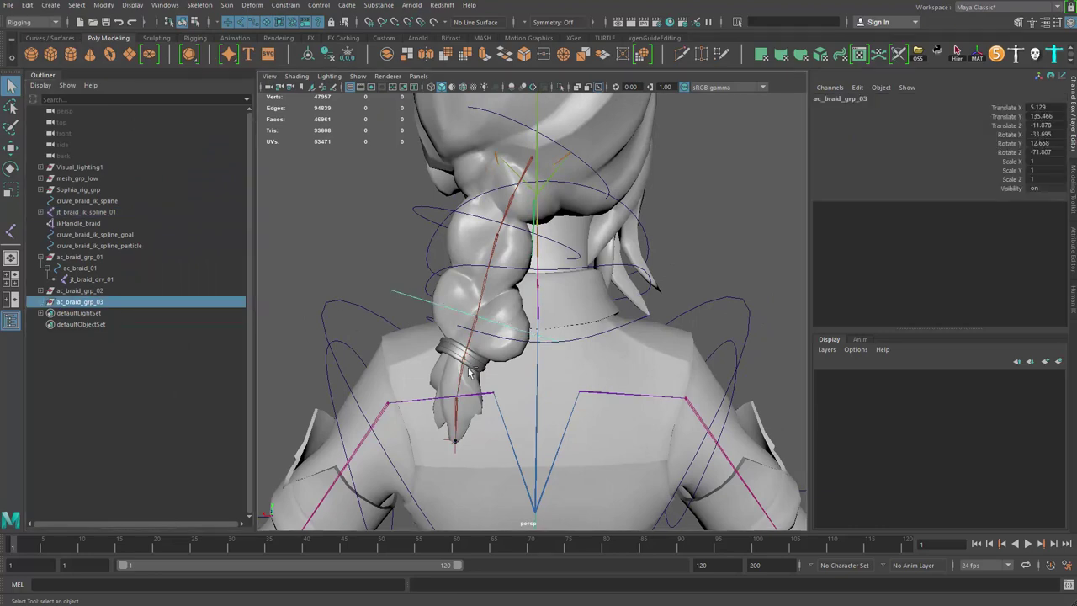
key("ctrl+d")
right_click_drag(548, 283, 544, 335, "alt")
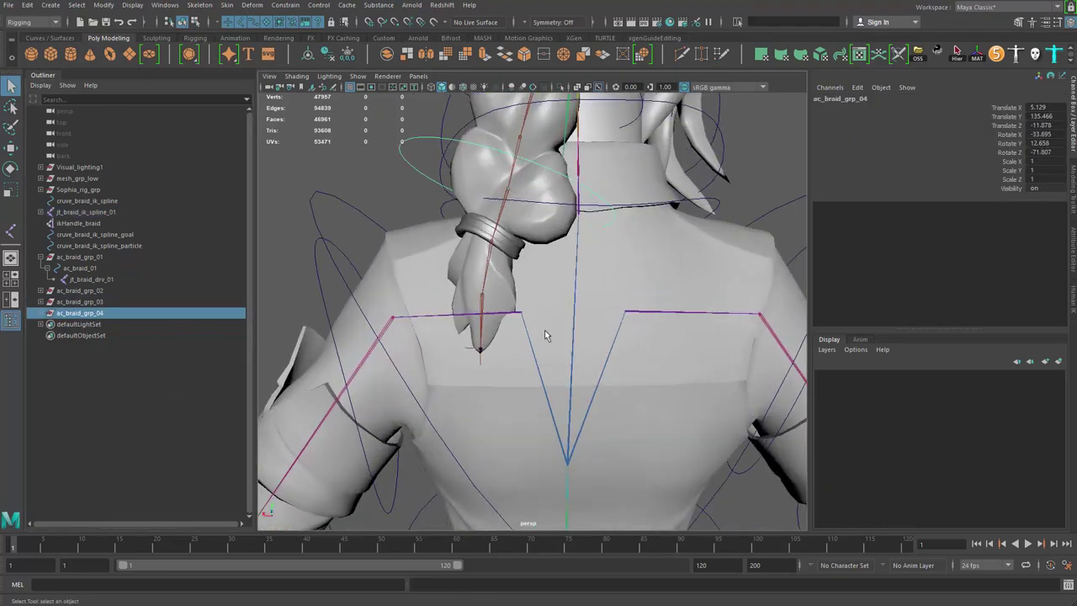
left_click(483, 301)
left_click(103, 5)
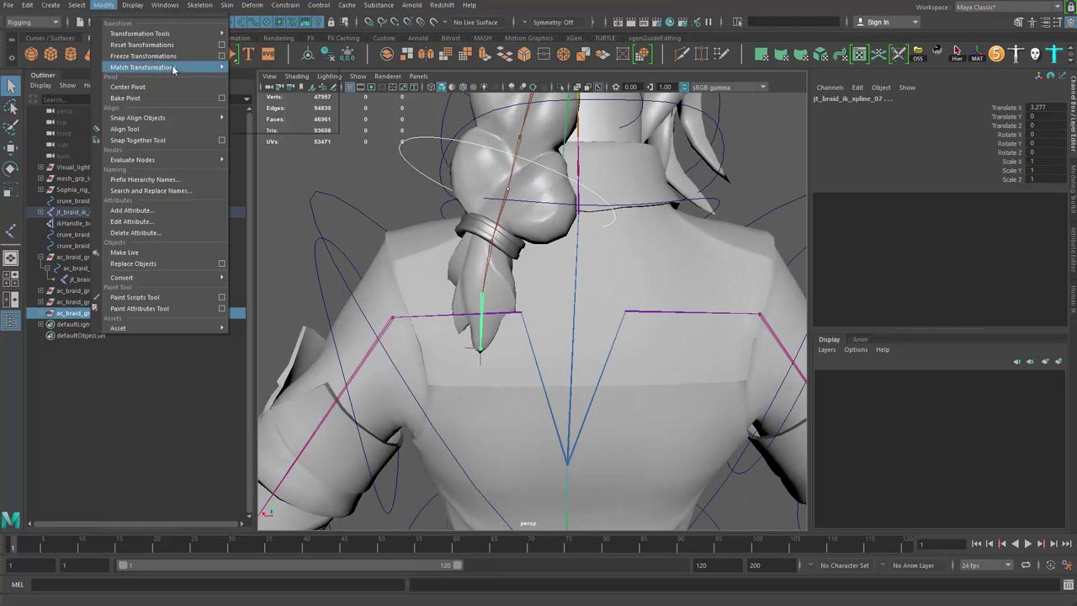
mouse_move(174, 70)
left_click(277, 76)
right_click_drag(507, 254, 471, 238, "alt")
middle_click_drag(471, 238, 461, 300, "alt")
left_click_drag(461, 300, 437, 312, "alt")
left_click(72, 379)
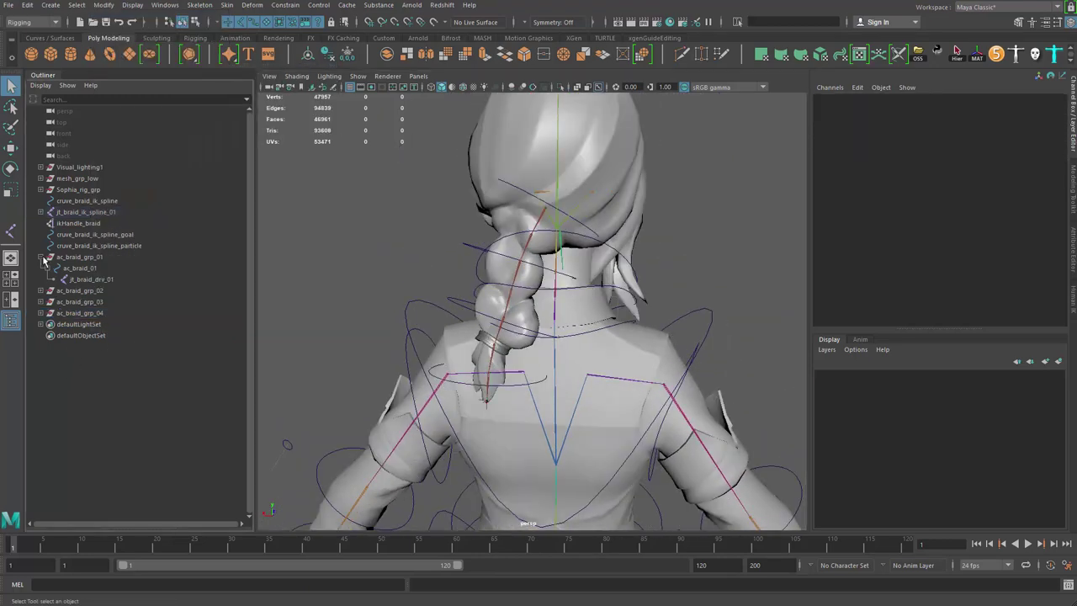
- Collapse ac_braid_grp_01 and expand the groups ac_braid_grp_02, ac_braid_grp_03 and ac_braid_grp_04 down to their joints
left_click(41, 257)
left_click(40, 267)
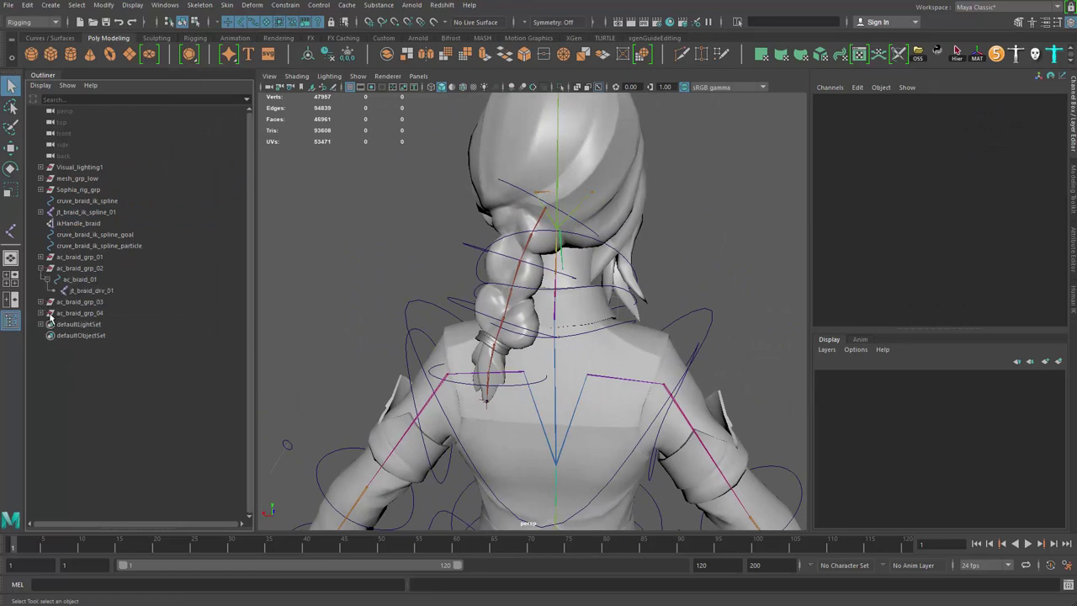
left_click(41, 301)
left_click(40, 336)
left_click(42, 368)
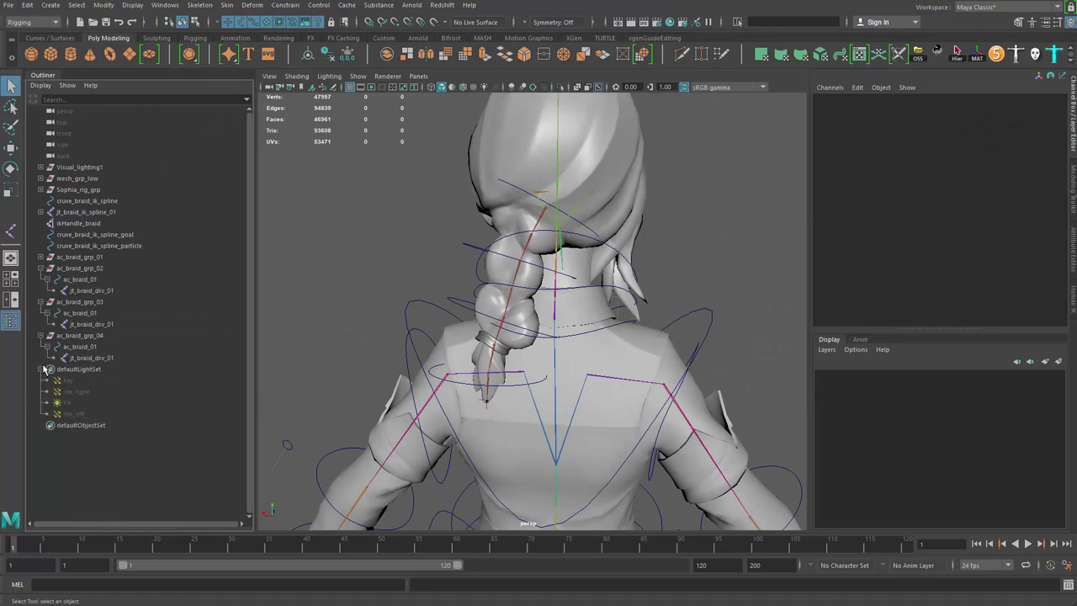
left_click(40, 368)
- Rename the circle and joint under ac_braid_grp_02 as ac_braid_02 and jt_braid_drv_02
left_click(111, 290)
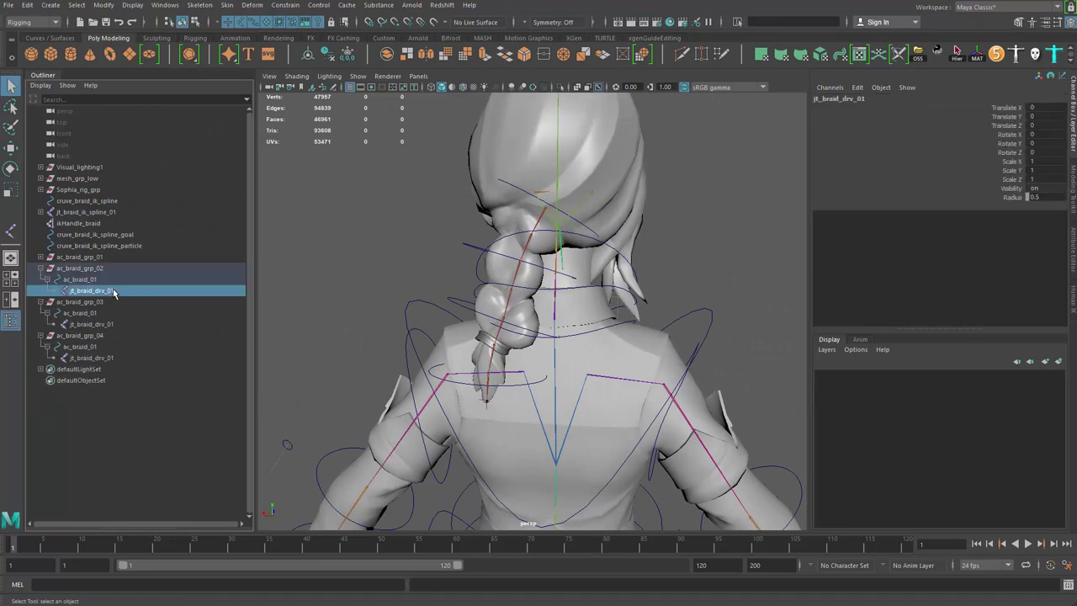
double_click(101, 281)
left_click(102, 280)
key("BackSpace")
type("2")
double_click(115, 291)
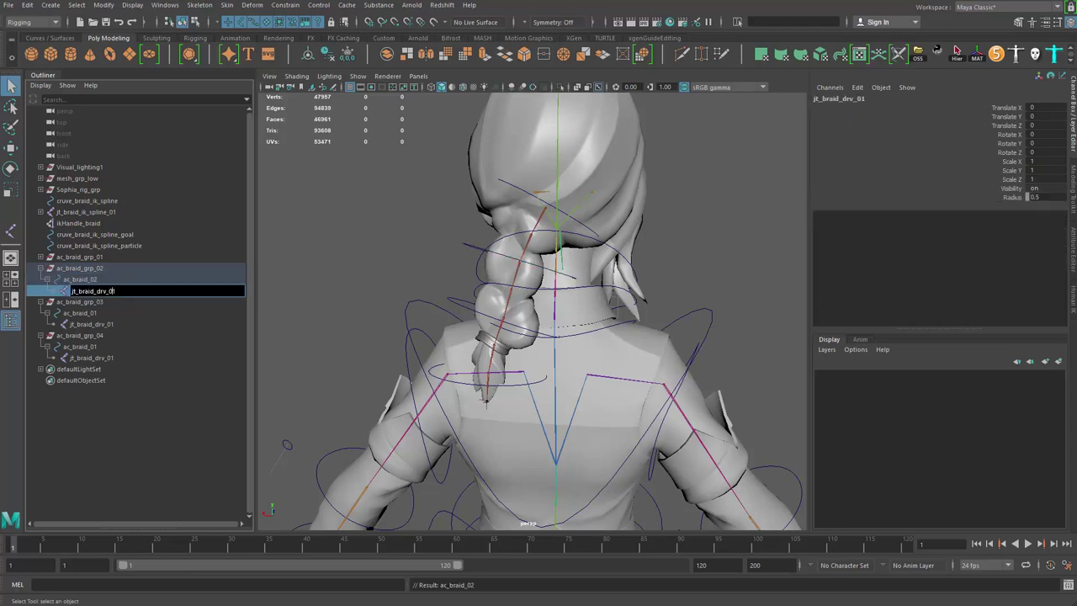
type("2")
key("Return")
- Rename the circle and joint under ac_braid_grp_03 as ac_braid_03 and jt_braid_drv_03
double_click(80, 313)
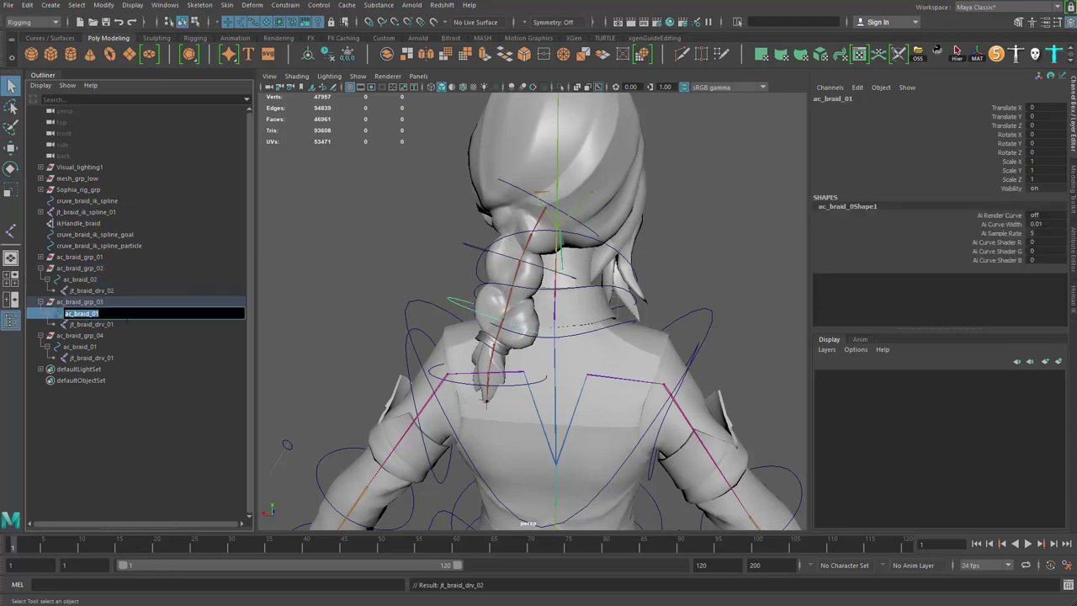
key("Right")
key("BackSpace")
type("3")
key("Return")
double_click(118, 323)
key("Right")
key("BackSpace")
type("3")
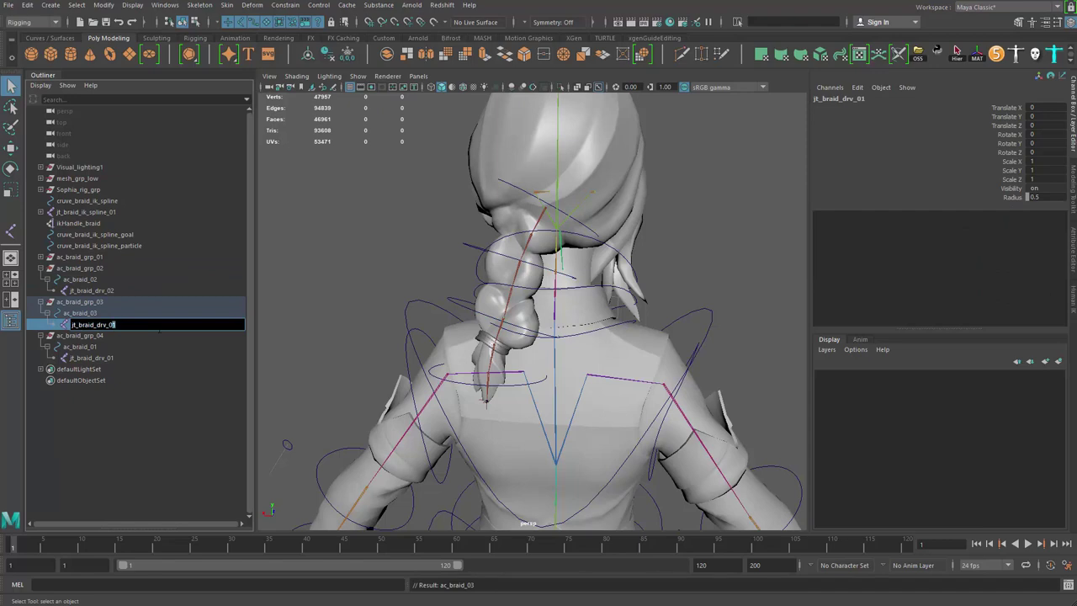
key("Return")
- Rename the circle and joint under ac_braid_grp_04 as ac_braid_04 and jt_braid_drv_04
left_click(109, 347)
double_click(110, 349)
key("Right")
key("BackSpace")
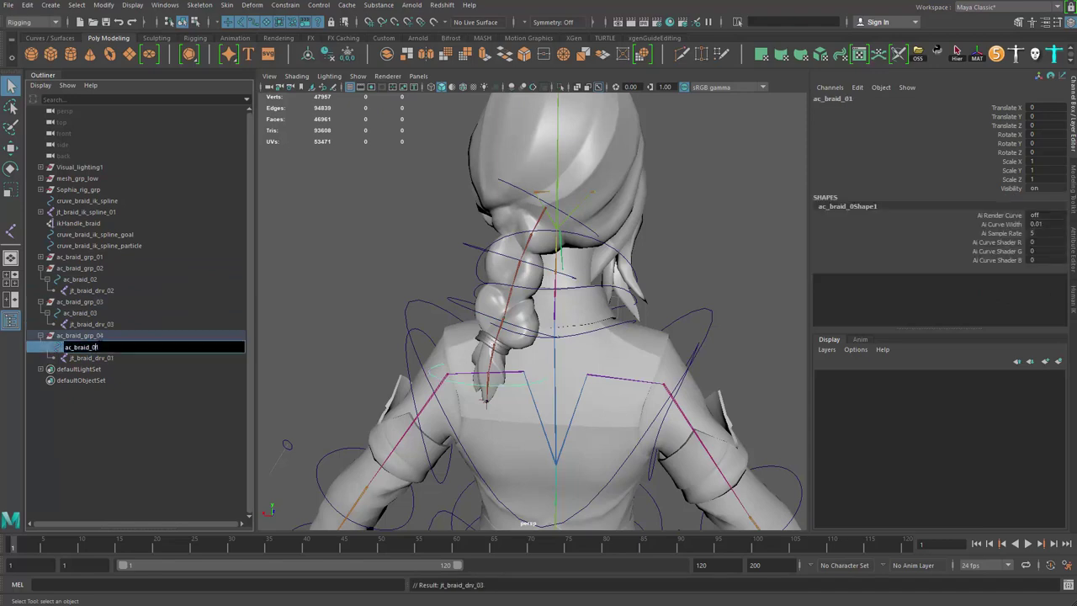
type("4")
key("Return")
double_click(116, 359)
key("Right")
key("BackSpace")
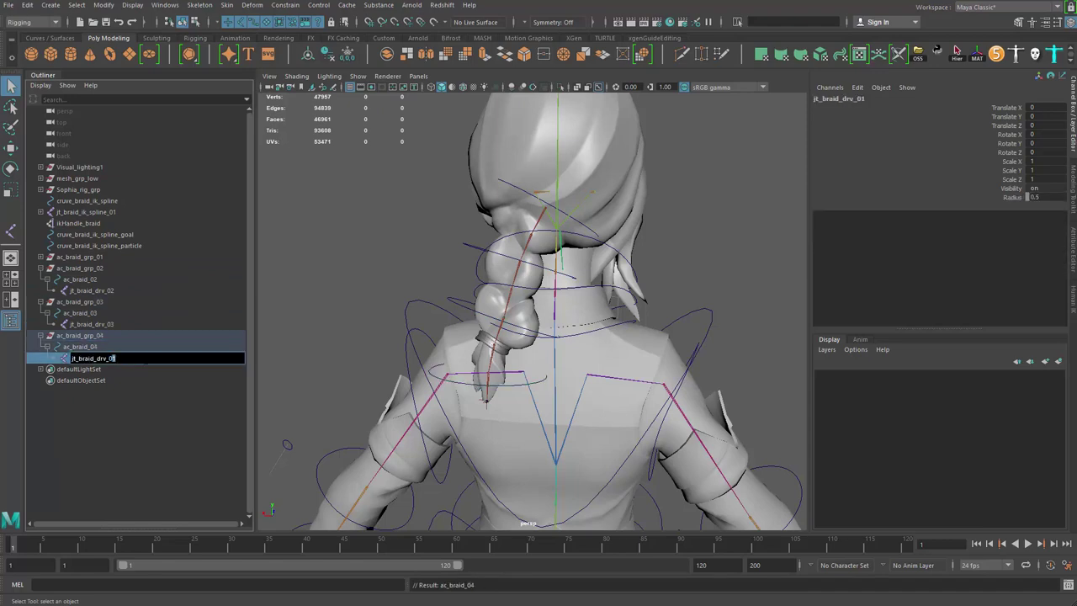
type("4")
key("Return")
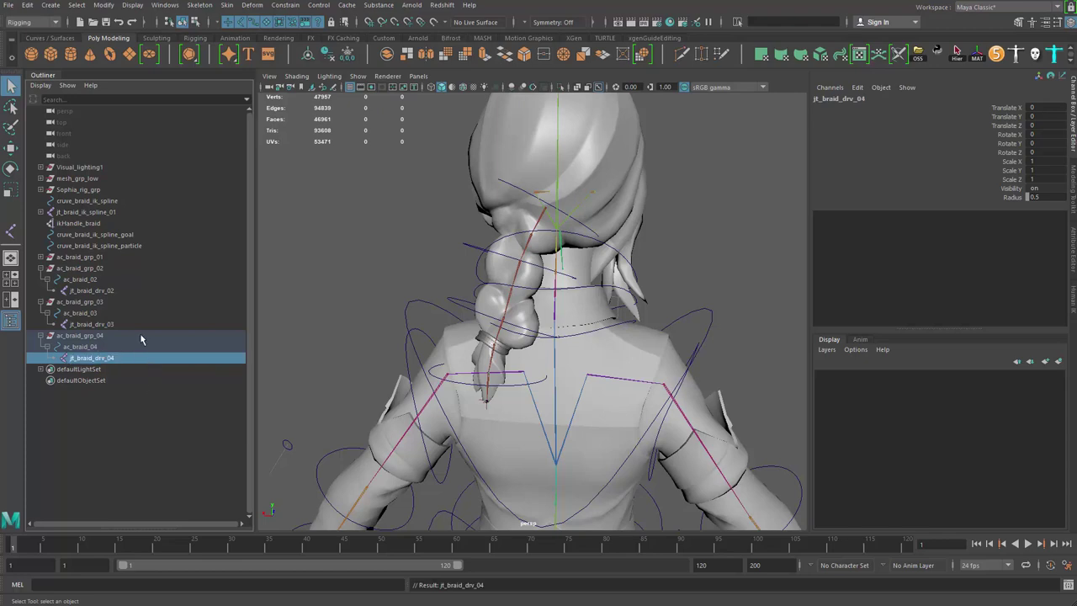
- Parent ac_braid_grp_04 under ac_braid_03, ac_braid_grp_03 under ac_braid_02 and ac_braid_grp_02 under ac_braid_01, and expand the whole hierarchy
middle_click_drag(420, 291, 396, 319, "alt")
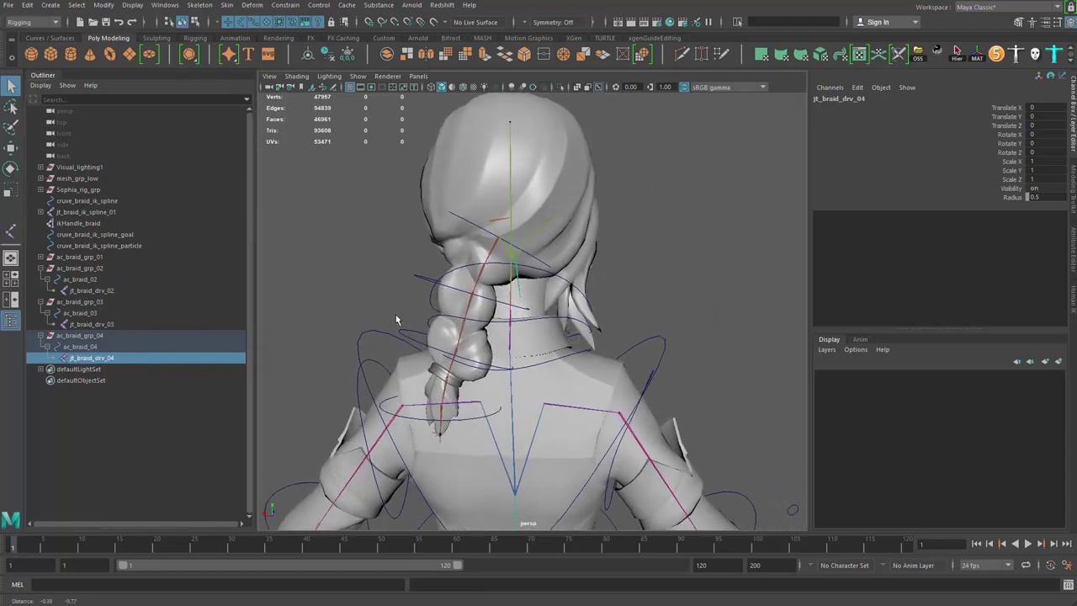
left_click(40, 256)
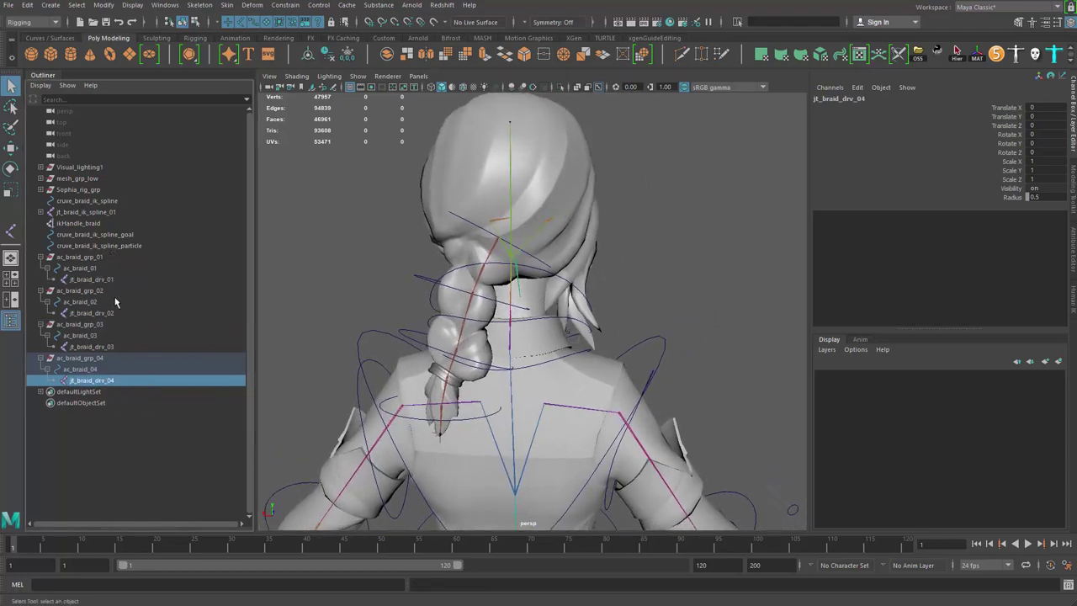
left_click(124, 473)
left_click(84, 357)
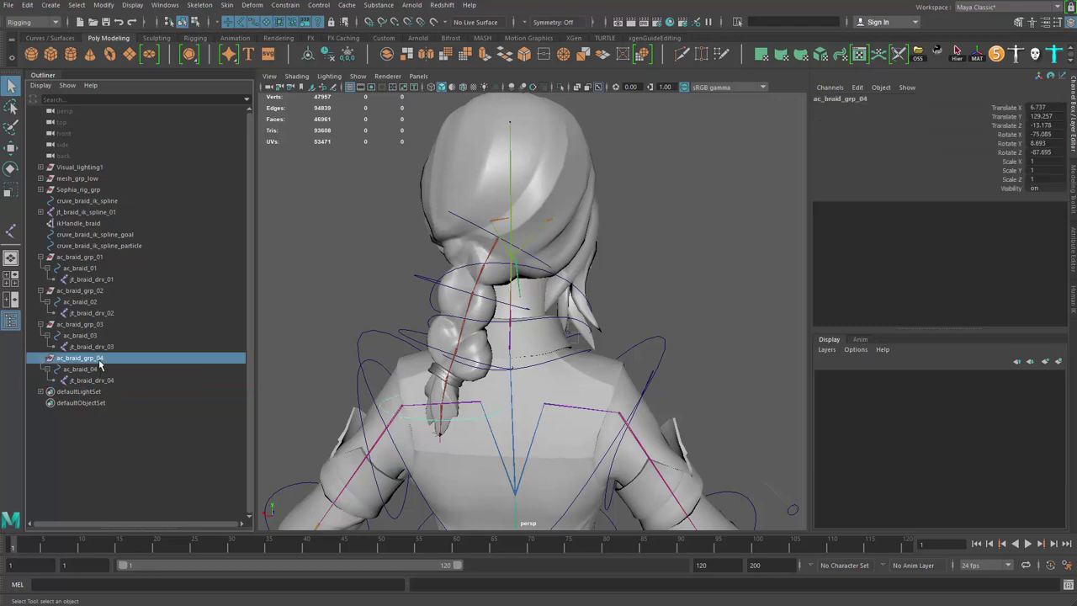
middle_click_drag(97, 364, 81, 268)
left_click(91, 326)
left_click(60, 291)
left_click(39, 259)
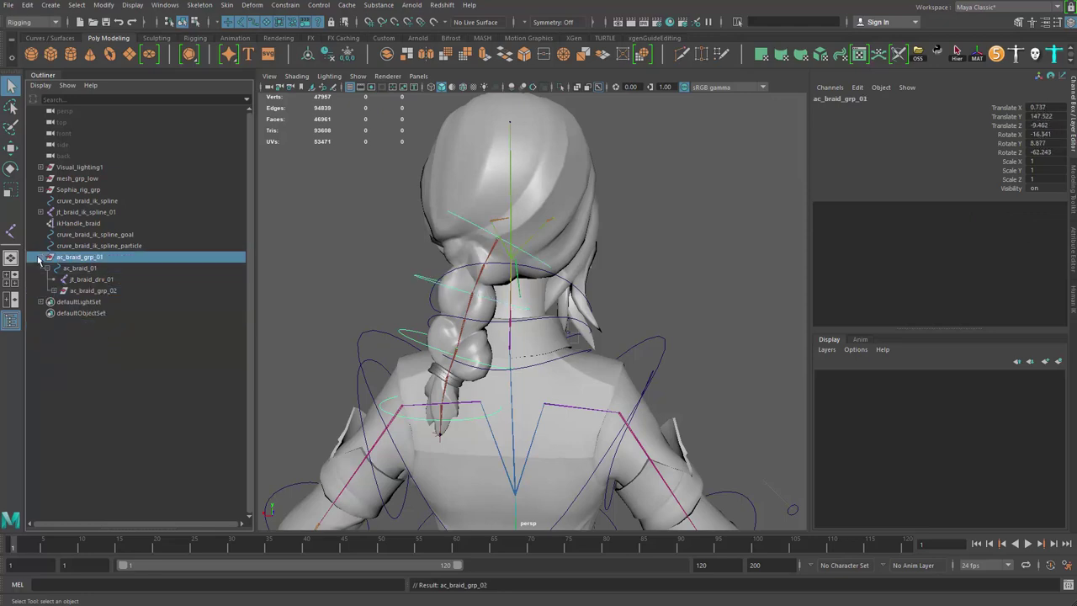
left_click(39, 257)
left_click(40, 256, "shift")
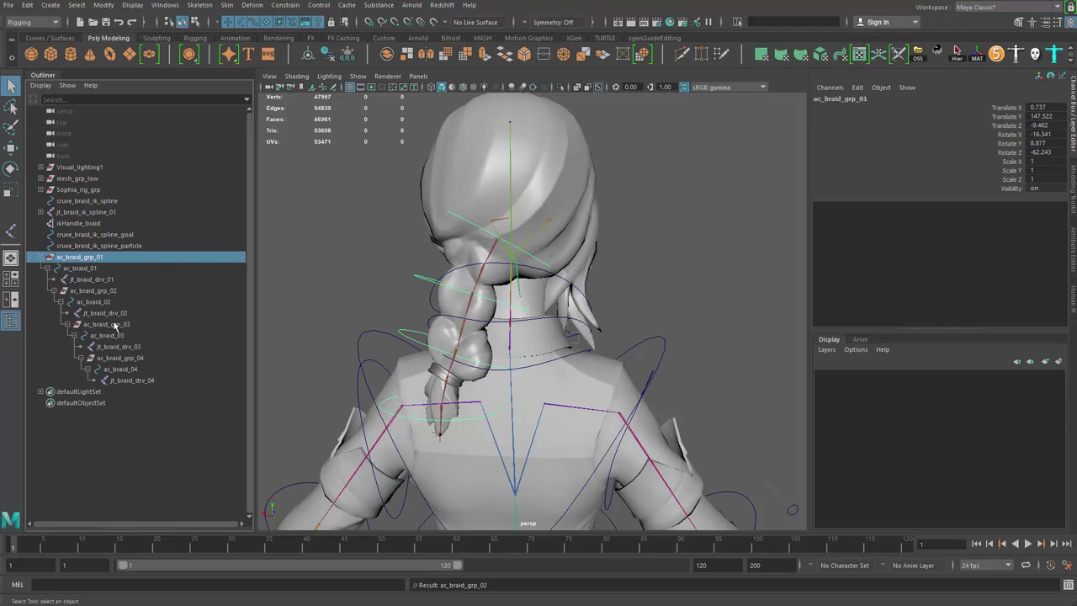
- Try rotating the group ac_braid_grp_01 to test the control hierarchy, and undo the rotation
key("e")
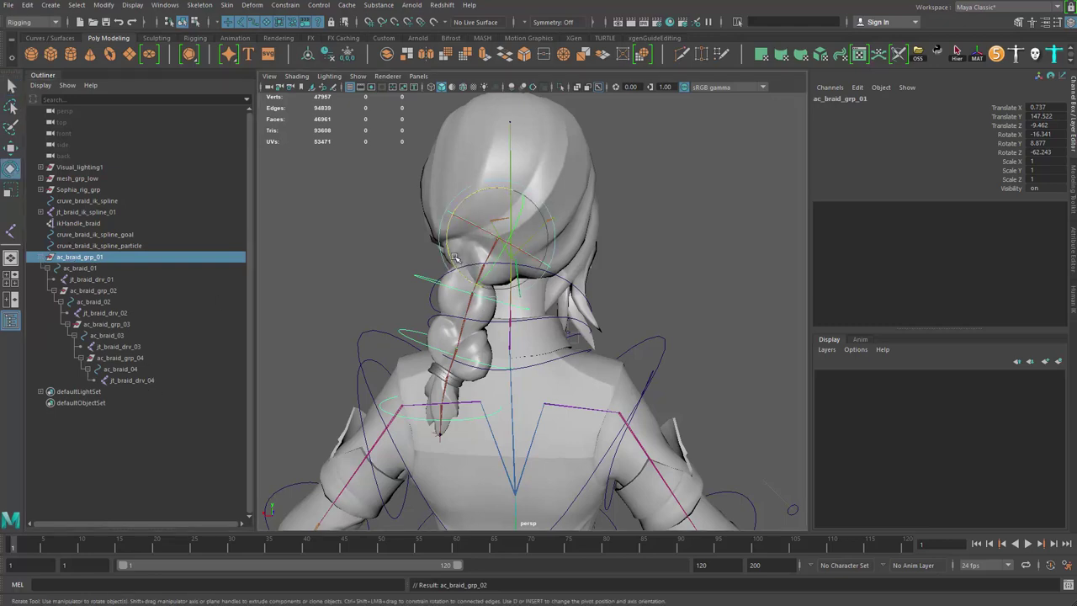
left_click_drag(454, 261, 397, 266)
key("ctrl+z")
- Bind the curve cruve_braid_ik_spline_goal as skin to the four driver joints jt_braid_drv_01 to jt_braid_drv_04, working in isolated view
left_click(94, 301)
left_click(97, 280)
left_click(104, 312, "ctrl")
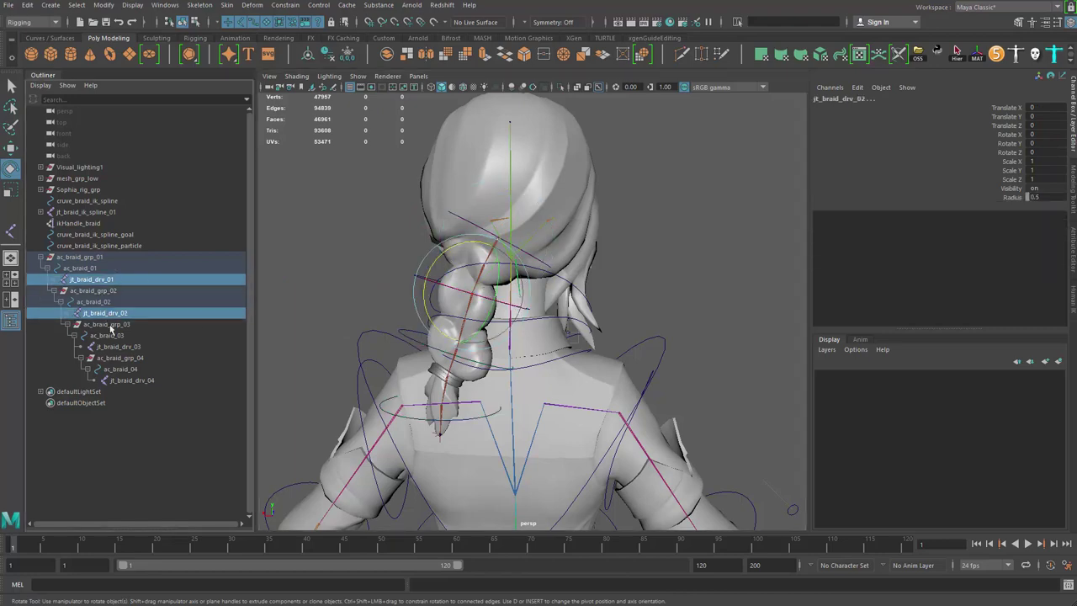
left_click(114, 347, "ctrl")
left_click(131, 381, "ctrl")
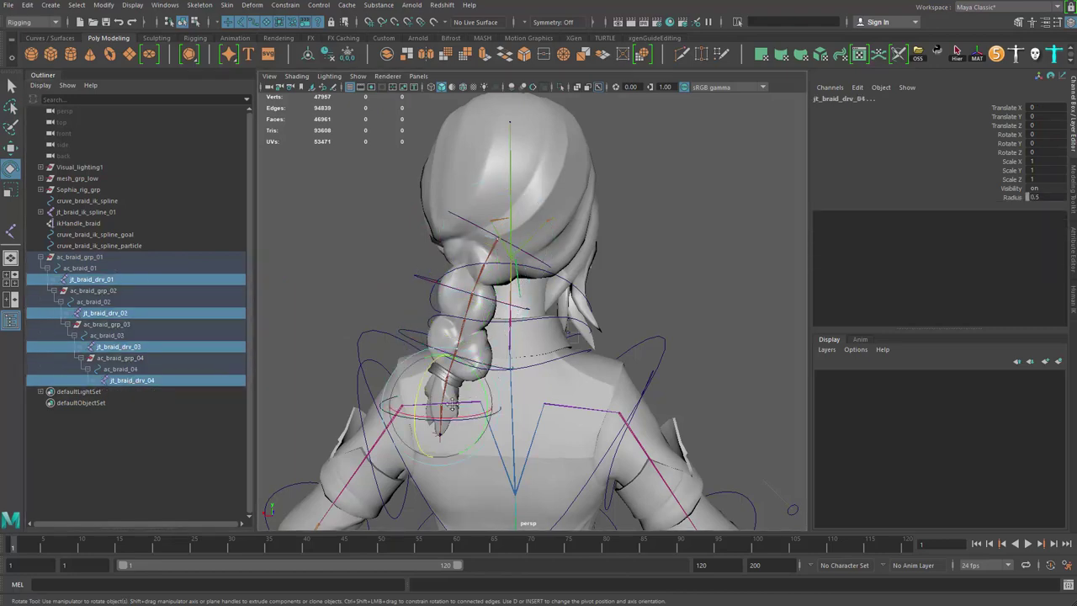
left_click_drag(489, 394, 450, 410, "alt")
right_click_drag(450, 409, 476, 409, "alt")
middle_click_drag(476, 409, 508, 396, "alt")
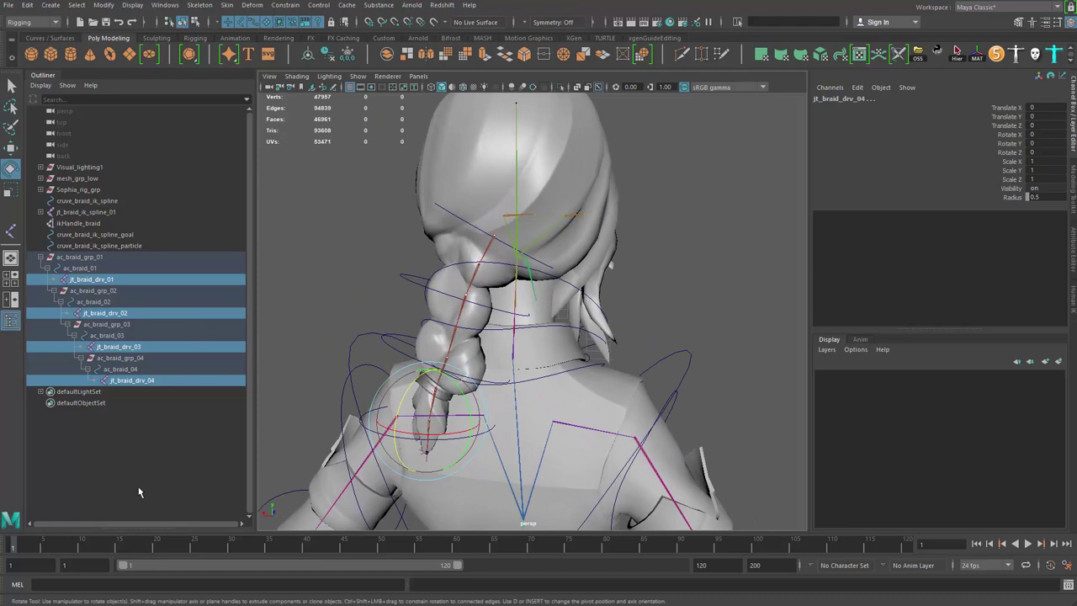
left_click(94, 234, "ctrl")
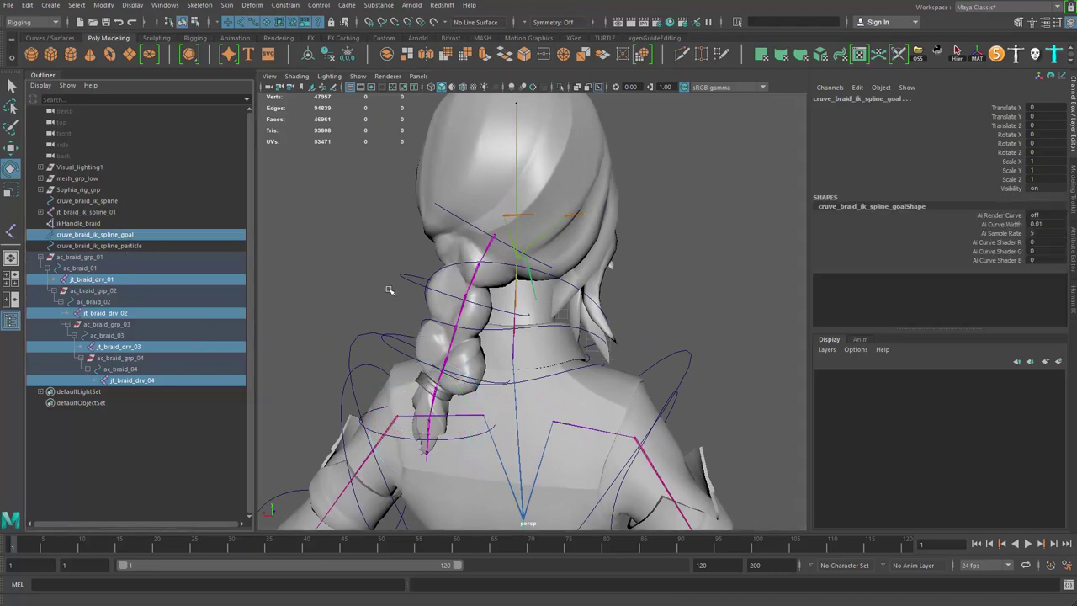
left_click_drag(402, 345, 385, 330, "alt")
middle_click_drag(385, 329, 385, 329, "alt")
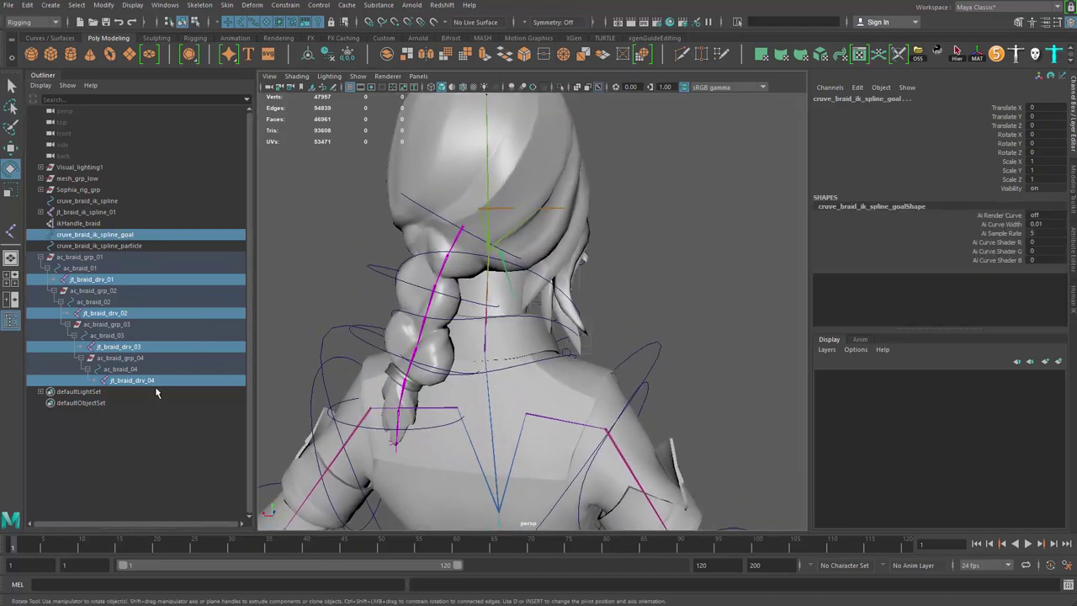
key("ctrl+1")
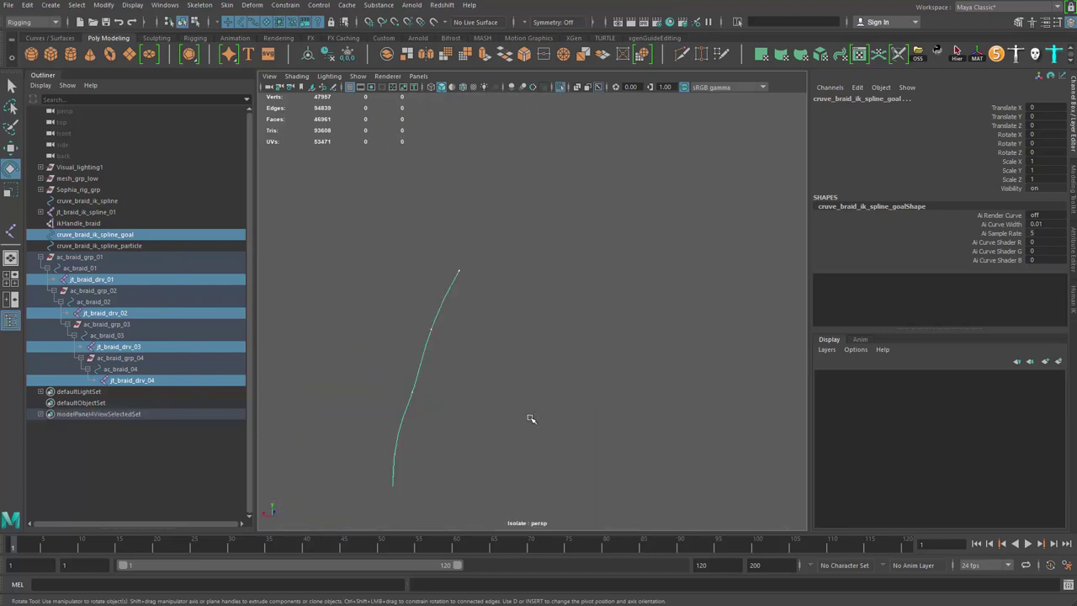
middle_click_drag(529, 421, 583, 399, "alt")
left_click(227, 5)
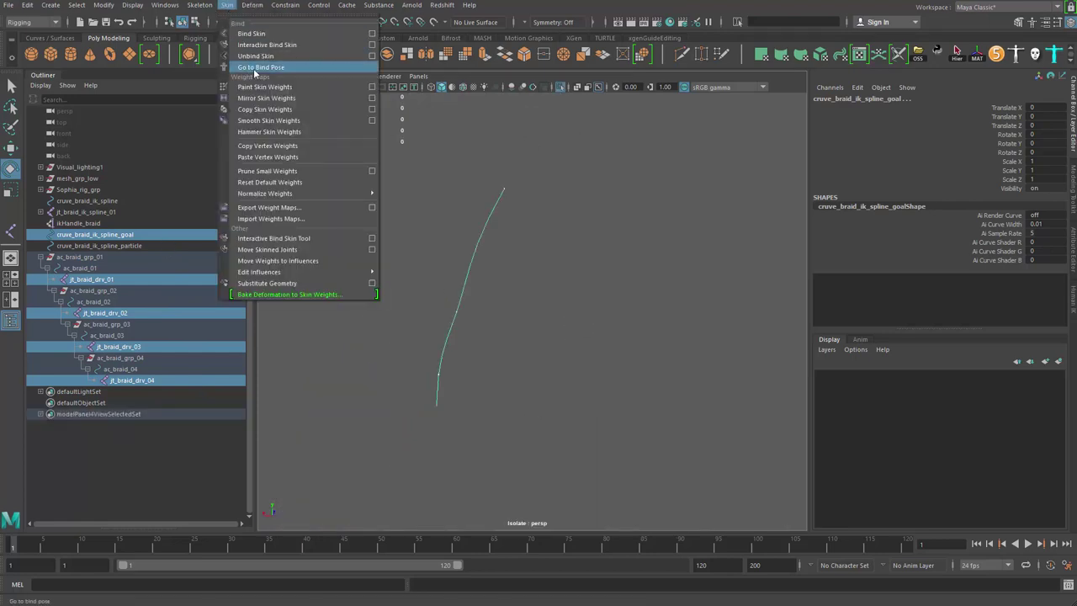
left_click(250, 33)
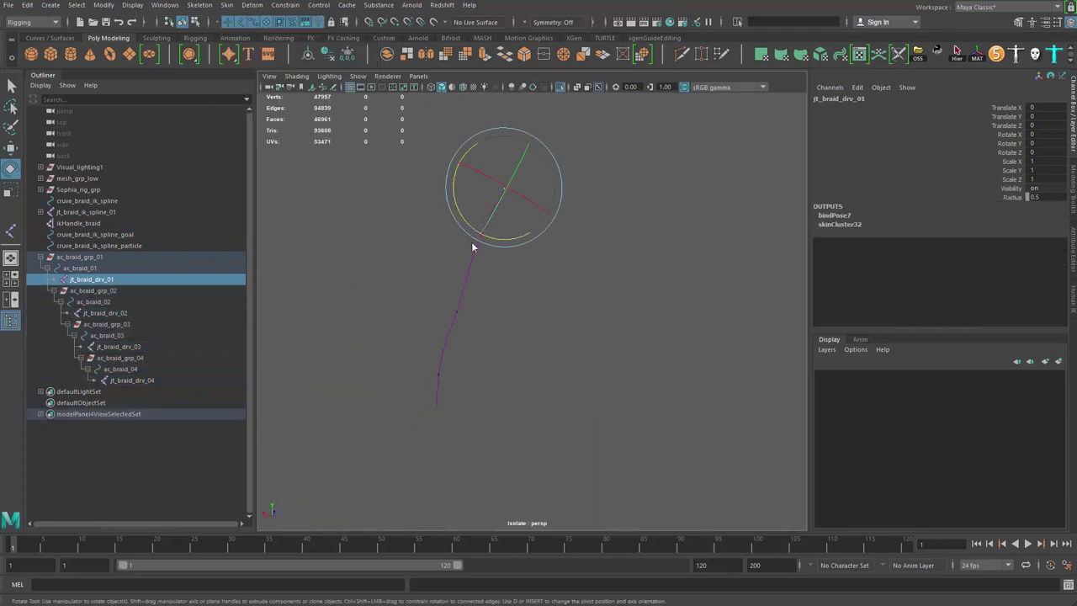
- Leave the isolated view so the whole character is shown around the braid
key("space")
left_click_drag(471, 236, 483, 290, "alt")
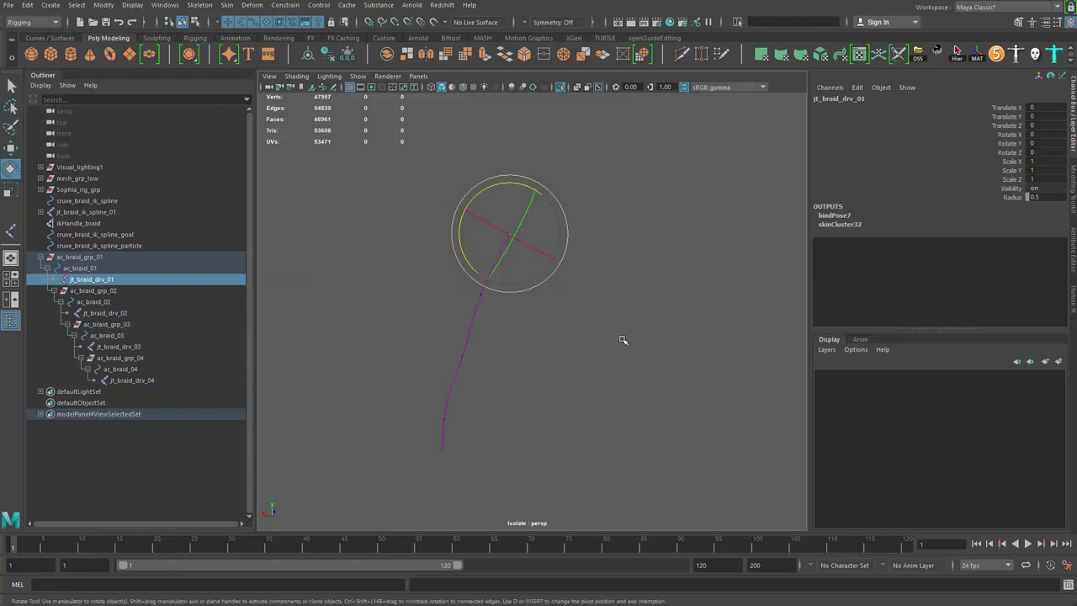
key("ctrl+1")
left_click_drag(530, 341, 525, 345, "alt")
scroll(394, 286, "up", 2)
left_click_drag(394, 286, 404, 276, "alt")
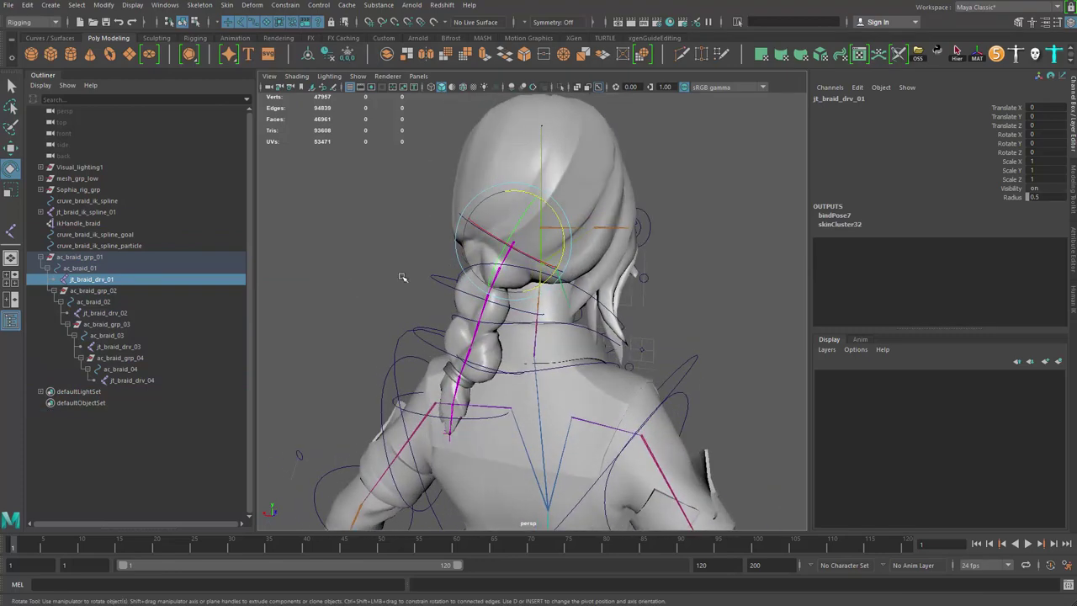
- Test the bound goal curve by rotating ac_braid_01 and further controls along the braid
left_click(404, 276)
left_click(494, 234)
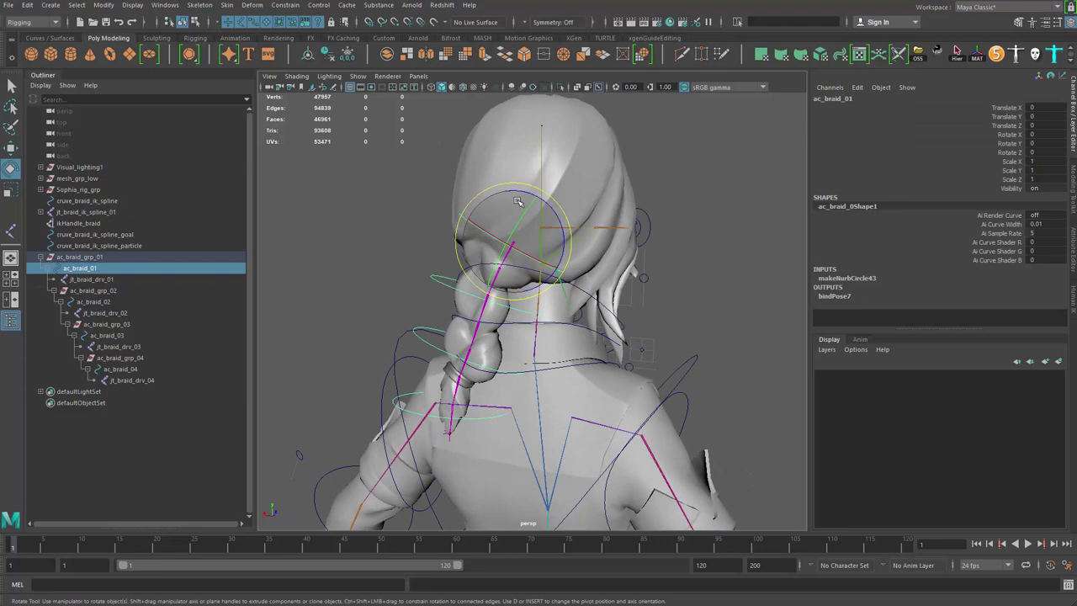
left_click_drag(521, 202, 541, 196)
left_click_drag(594, 248, 631, 241, "alt")
left_click(603, 257)
left_click_drag(611, 323, 632, 314)
left_click_drag(685, 238, 660, 220)
left_click_drag(665, 217, 626, 200, "alt")
left_click(641, 225)
left_click_drag(599, 320, 510, 245)
- Undo all the test rotations of the braid controls
key("ctrl+z")
key("ctrl+z")
key("ctrl+z")
key("ctrl+z")
key("ctrl+z")
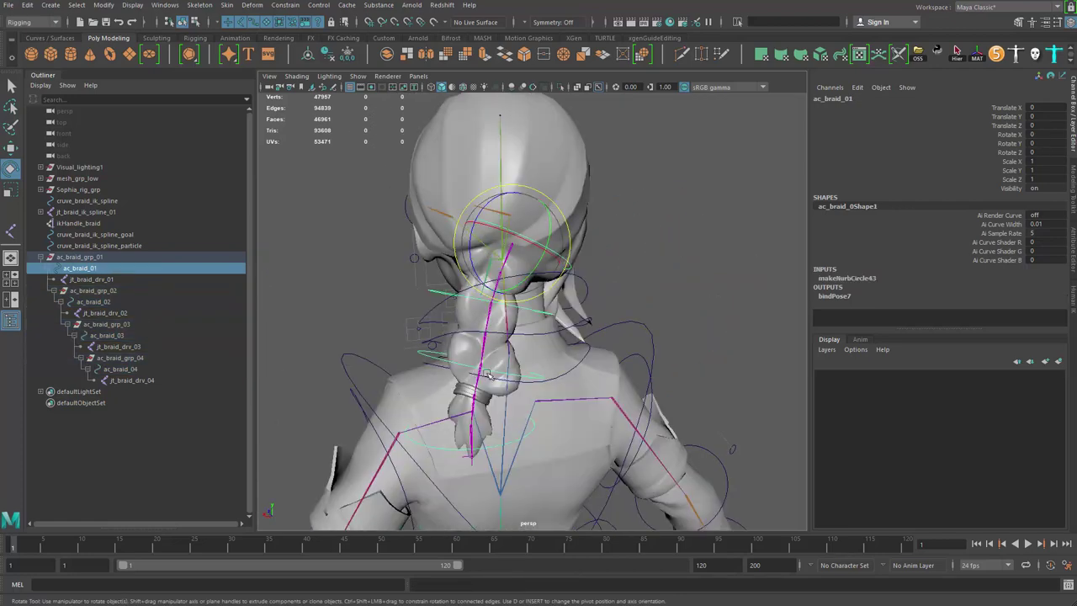
- Collapse ac_braid_grp_01 and show the blendShape4 channels of the curve cruve_braid_ik_spline
key("q")
left_click(511, 247)
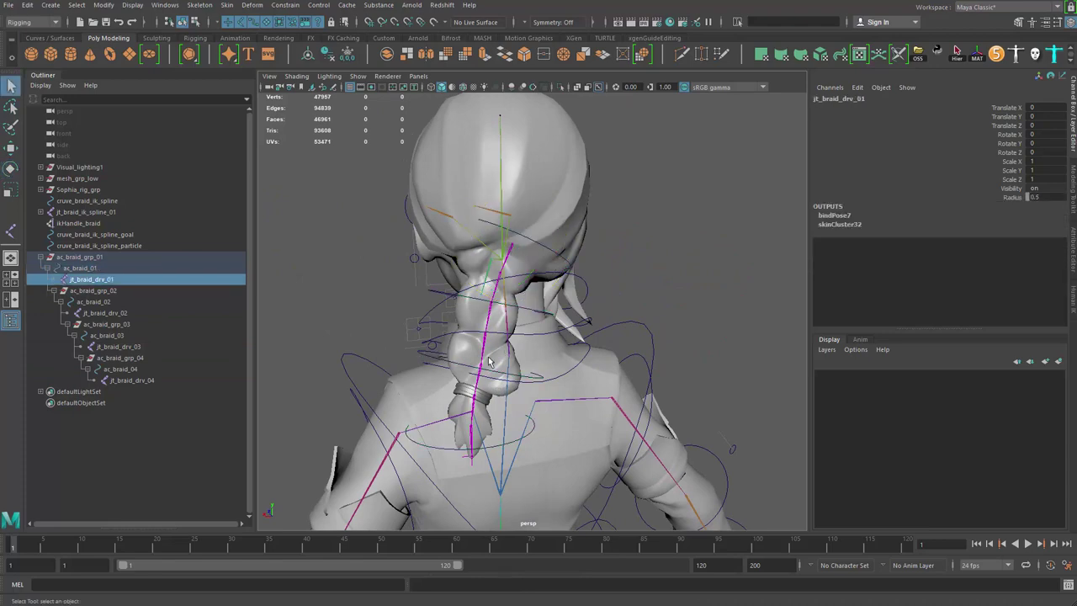
left_click(41, 257)
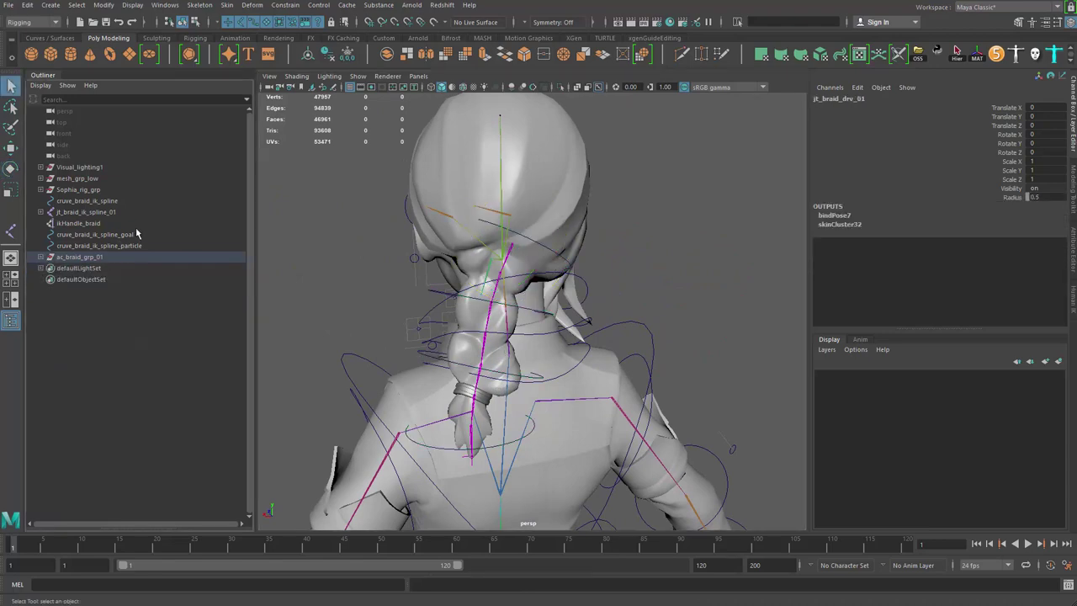
left_click_drag(137, 234, 141, 246)
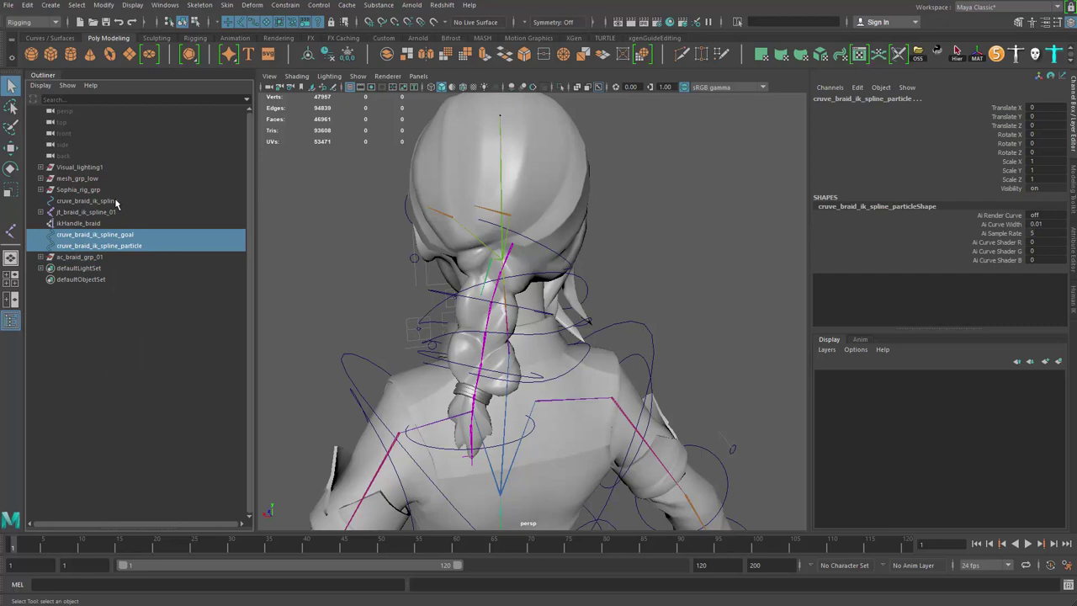
left_click(87, 201)
key("ctrl+a")
left_click_drag(608, 305, 798, 306, "alt")
key("ctrl+a")
left_click(848, 280)
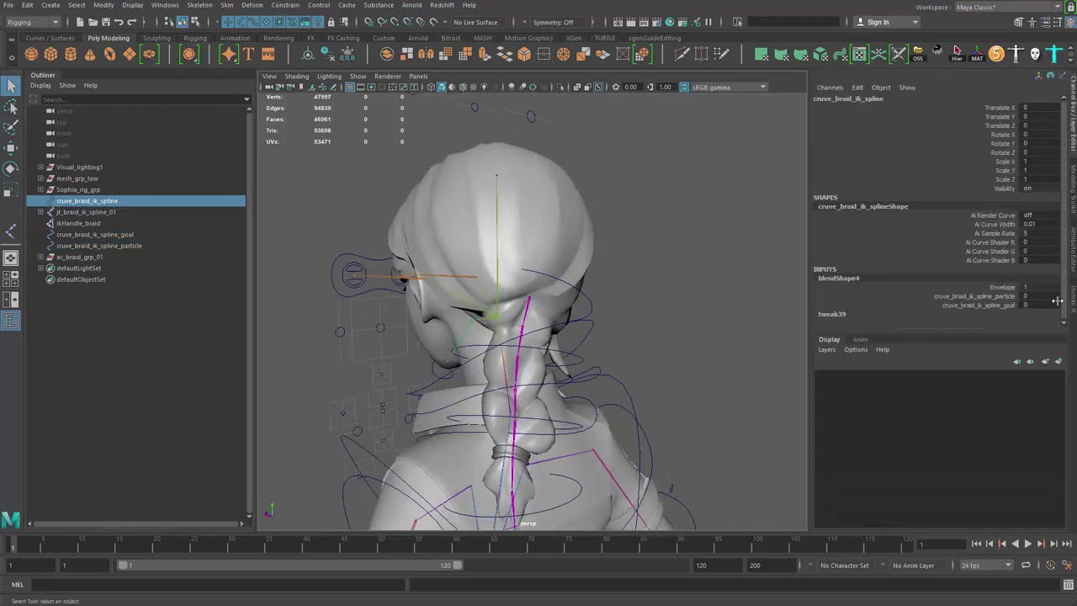
left_click_drag(652, 337, 594, 316, "alt")
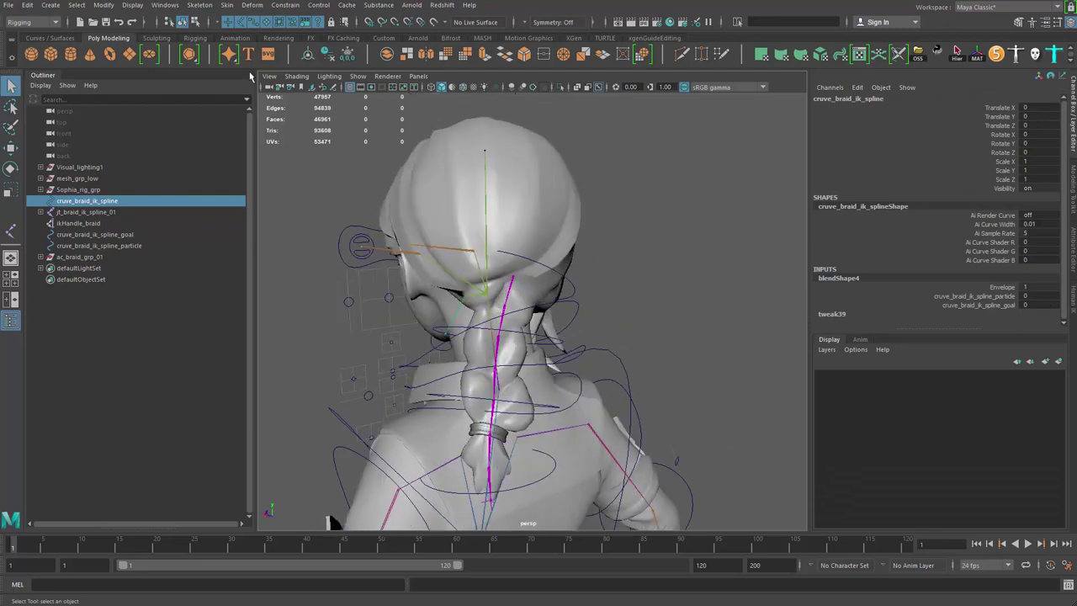
- Rename blendShape4 as braid_blsps in the Shape Editor and close the editor
left_click(157, 38)
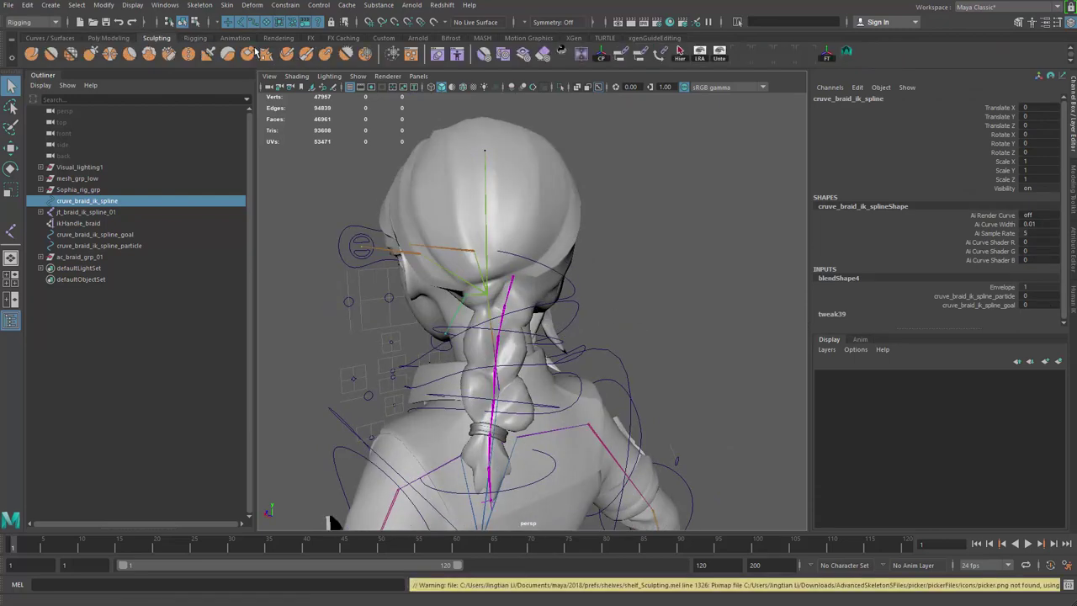
left_click(438, 54)
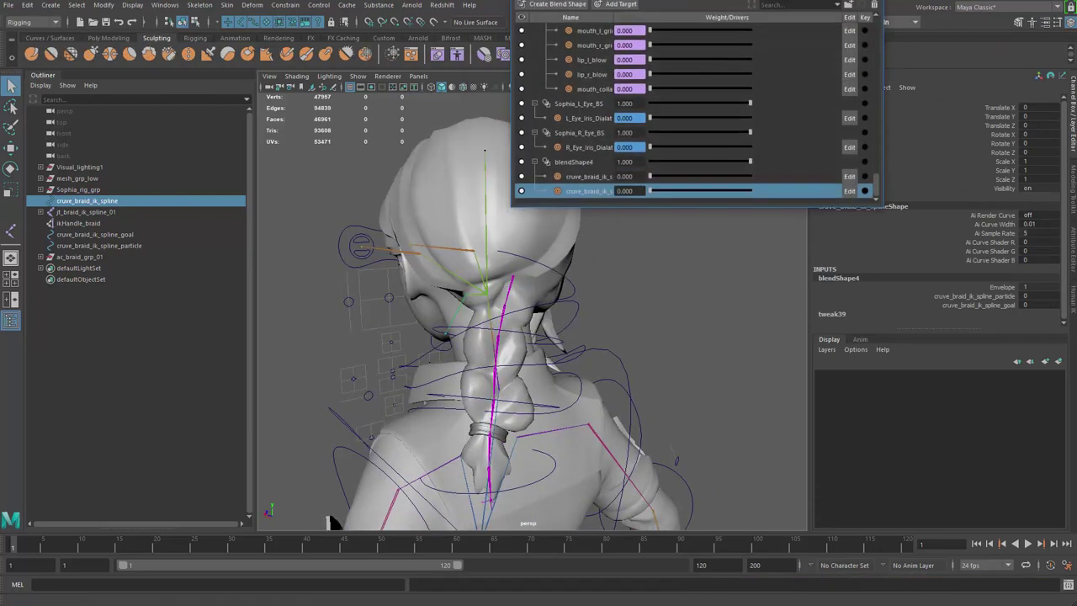
left_click_drag(615, 0, 589, 25)
double_click(552, 218)
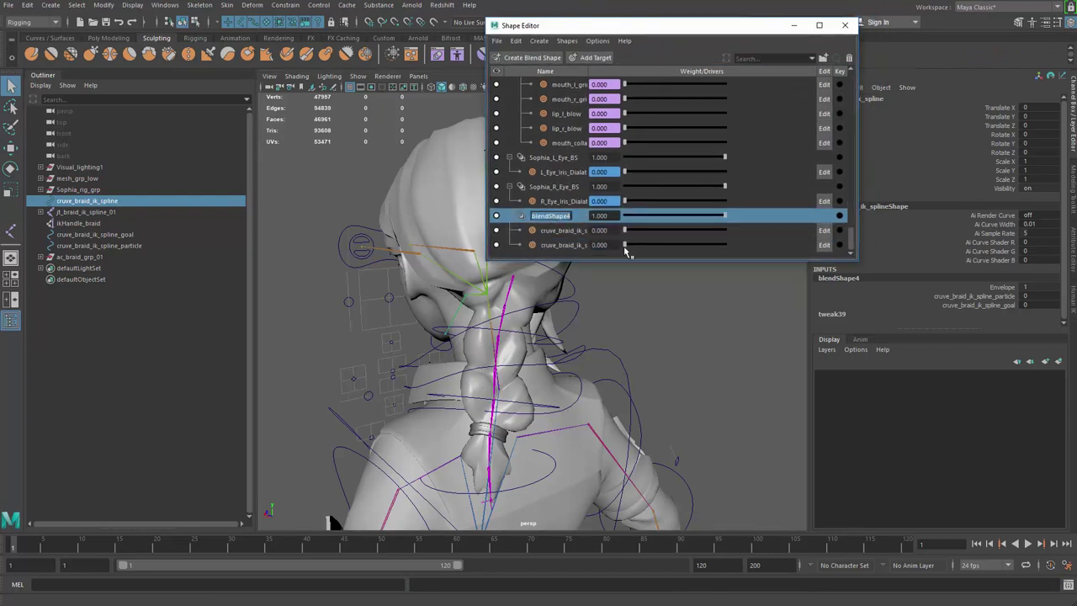
type("braid_blsps")
key("Return")
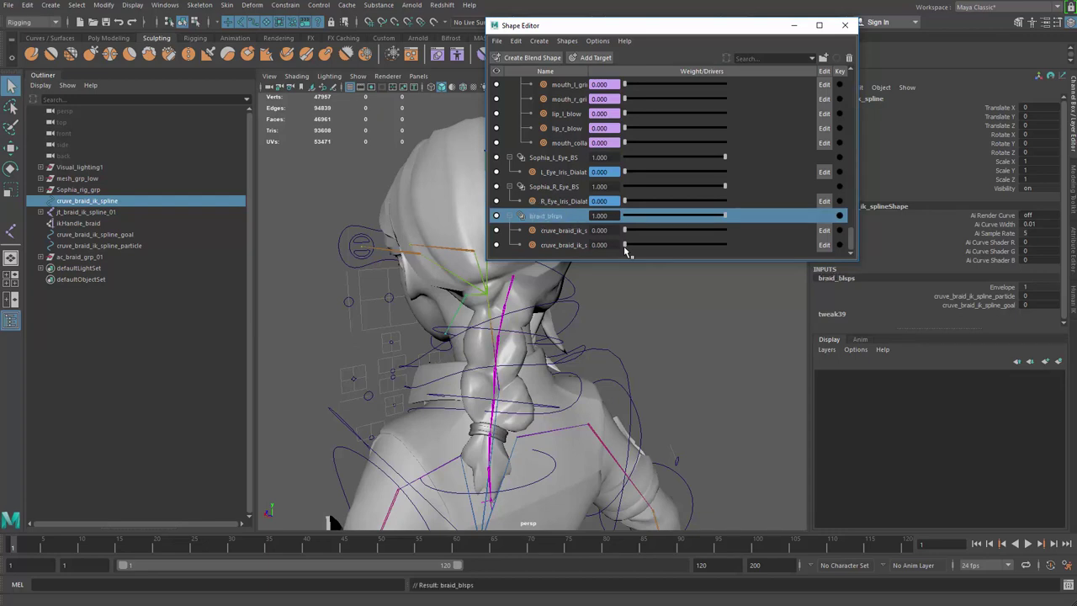
left_click_drag(656, 25, 494, 96)
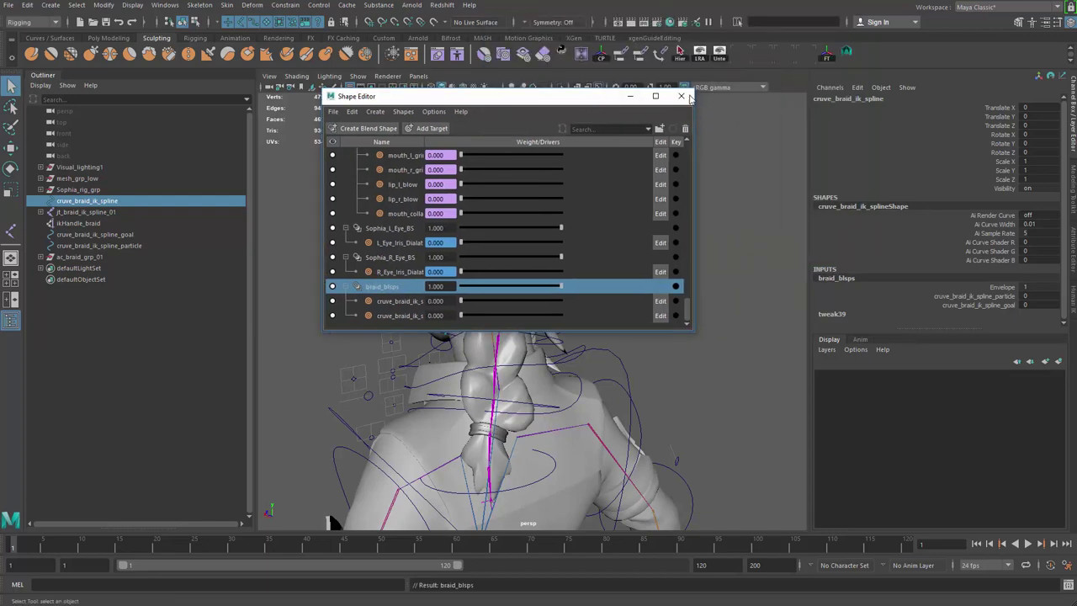
left_click(682, 99)
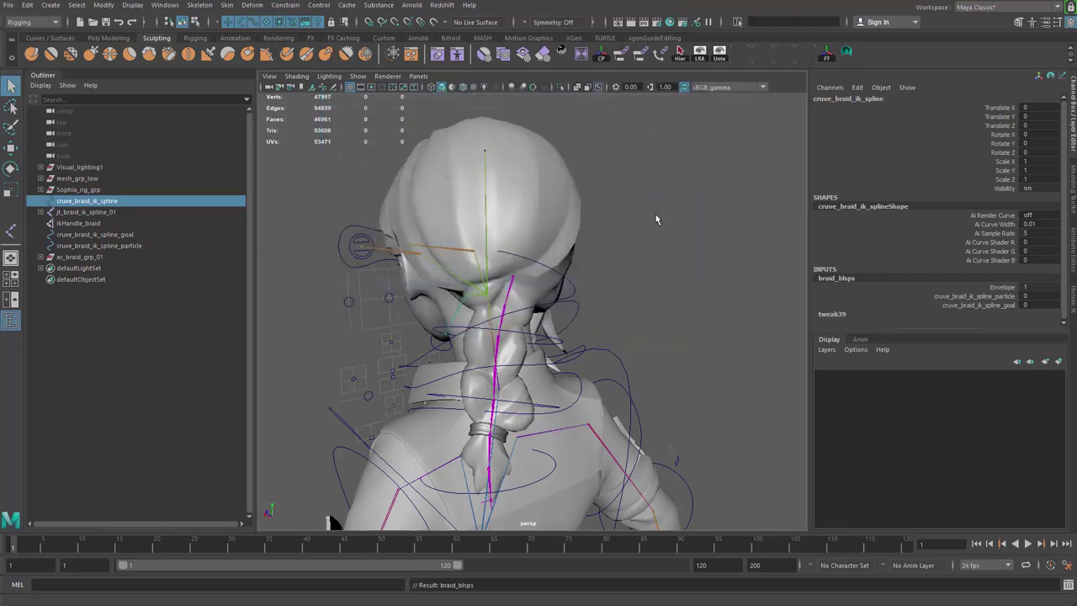
- Add a keyable float attribute dynamicBlend to the control ac_braid_01 with minimum 0 and maximum 1, leaving its value at 1
left_click_drag(656, 216, 736, 227, "alt")
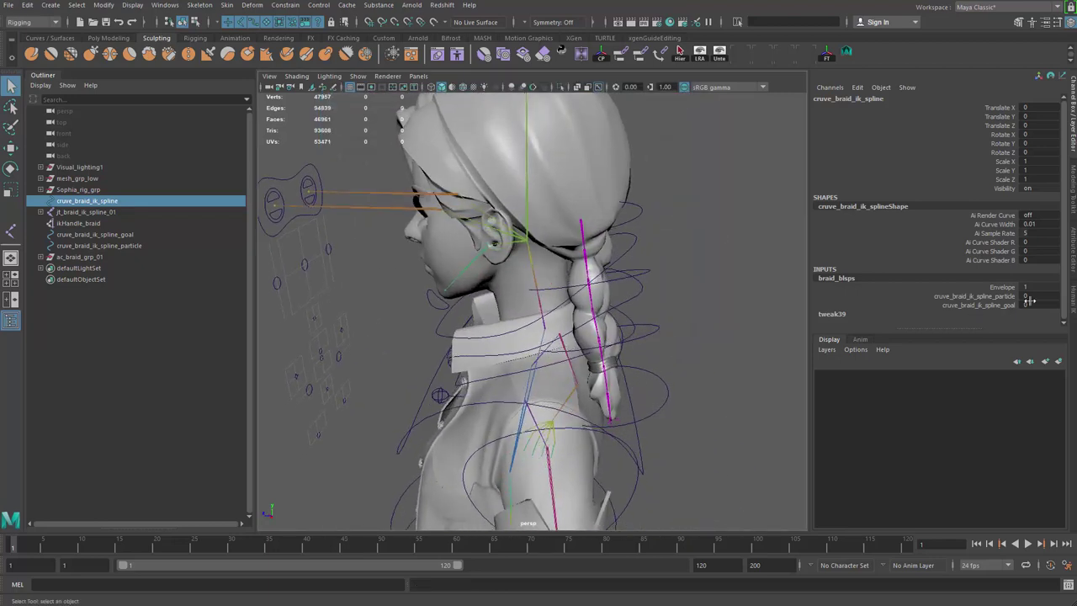
left_click_drag(673, 330, 635, 298, "alt")
left_click(646, 250)
left_click(647, 252)
scroll(568, 307, "down", 3)
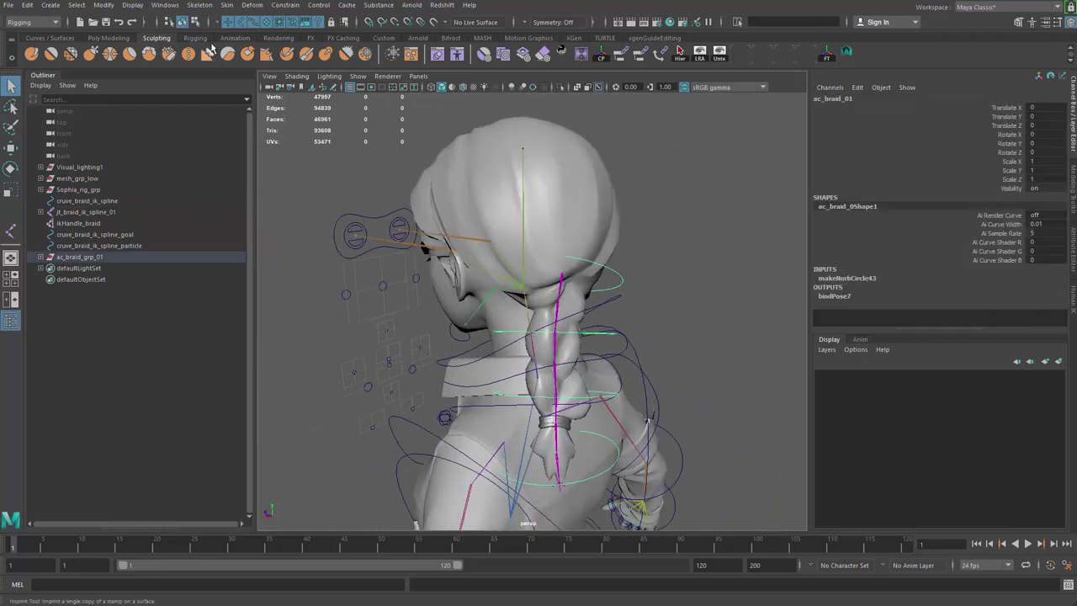
left_click(857, 86)
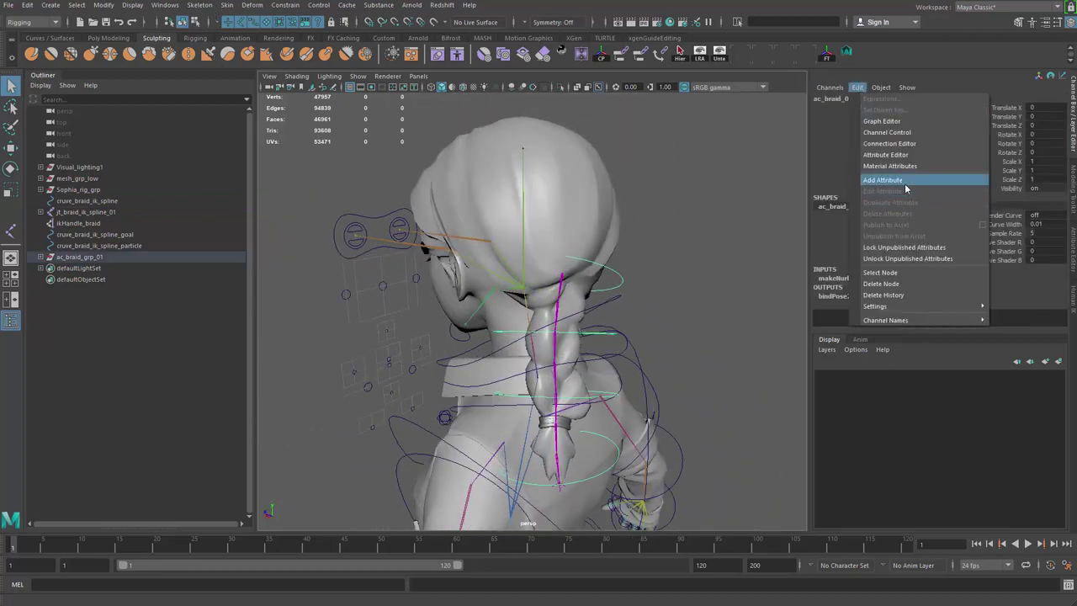
left_click(866, 180)
left_click(489, 192)
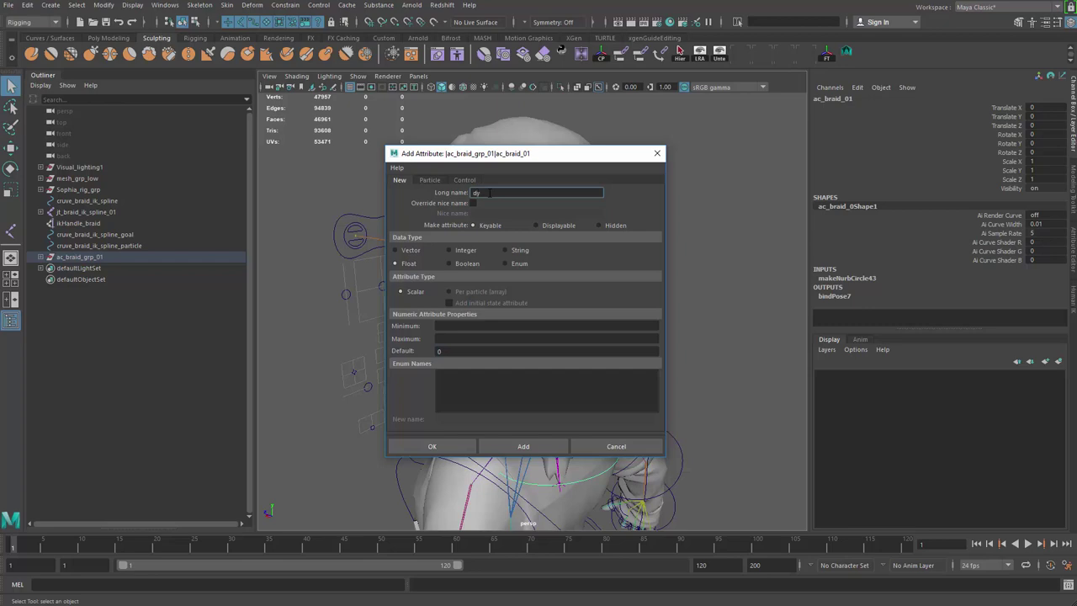
type("dynamicBlend")
left_click(462, 326)
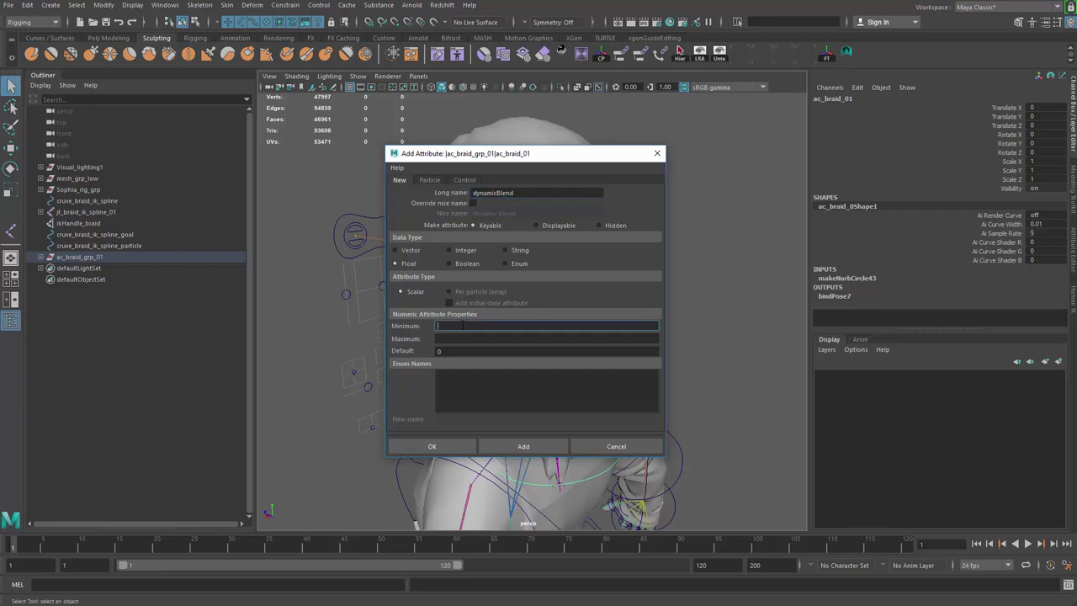
key("Tab")
type("1")
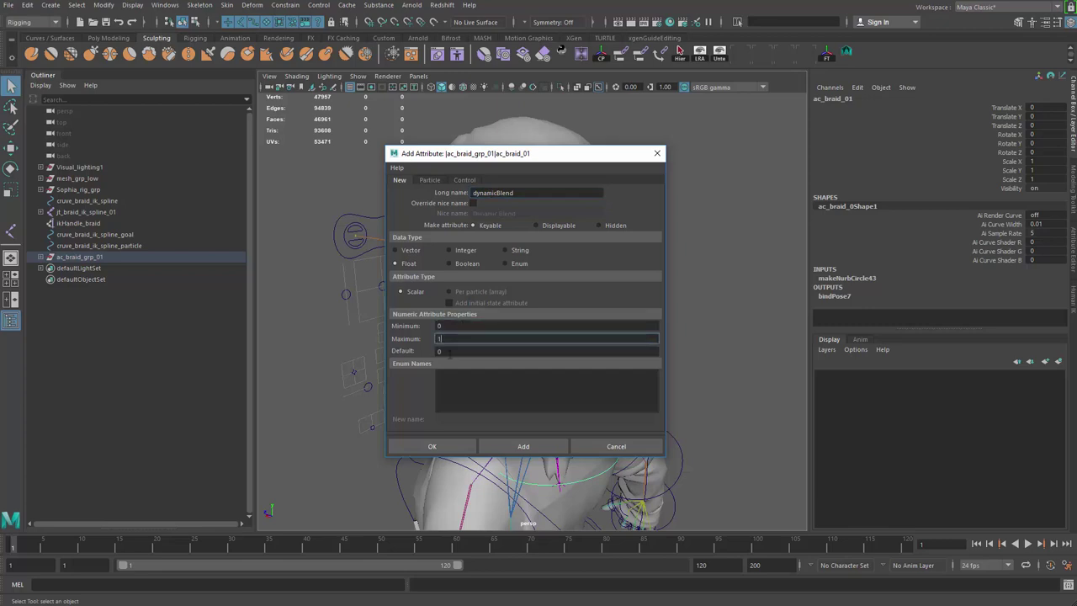
left_click(429, 446)
left_click(1006, 198)
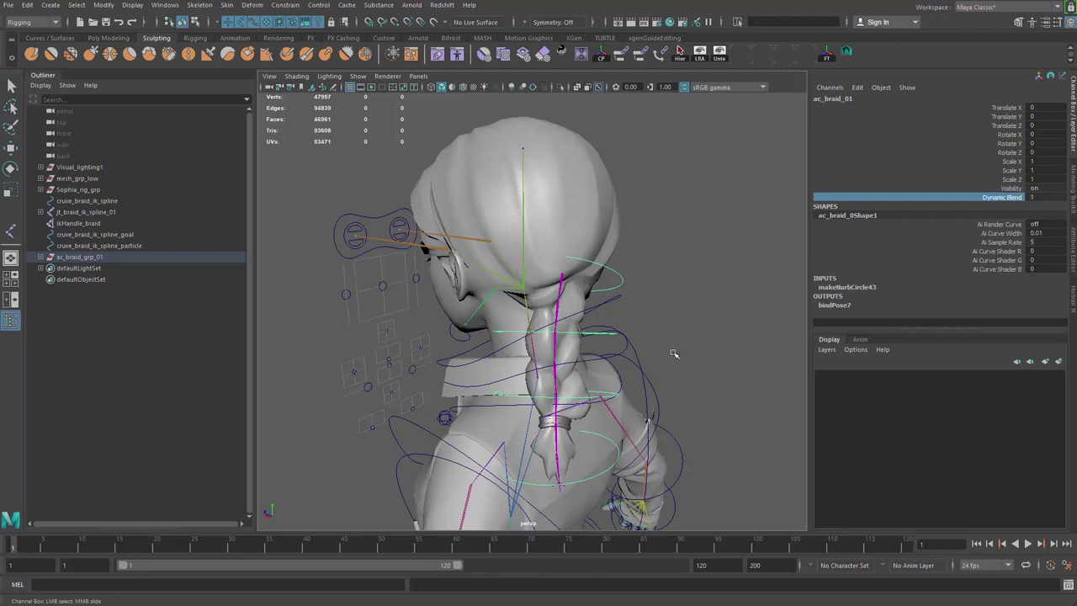
- Select the curve cruve_braid_ik_spline and open the Node Editor, placing its window so the graph area is usable
left_click_drag(384, 259, 799, 282, "alt")
left_click(864, 287)
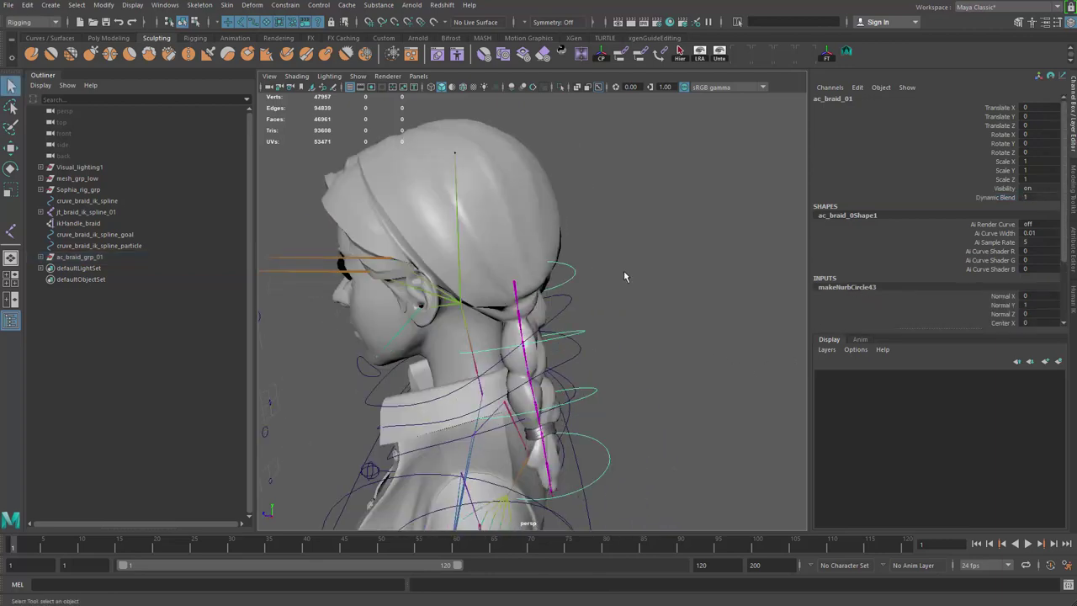
left_click(88, 201)
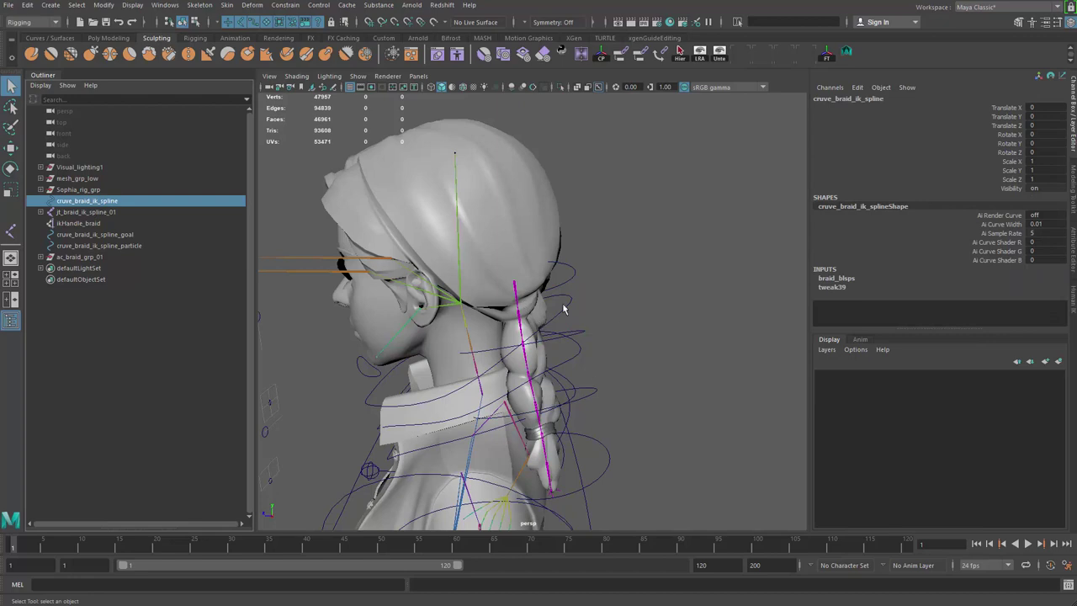
left_click_drag(564, 309, 589, 277, "alt")
left_click(165, 5)
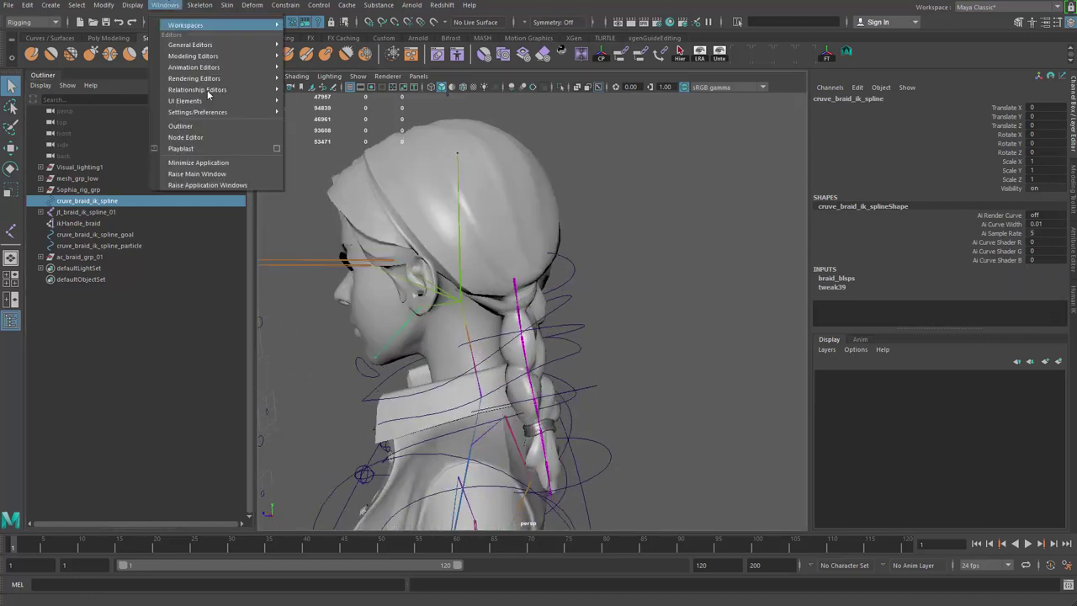
left_click(202, 137)
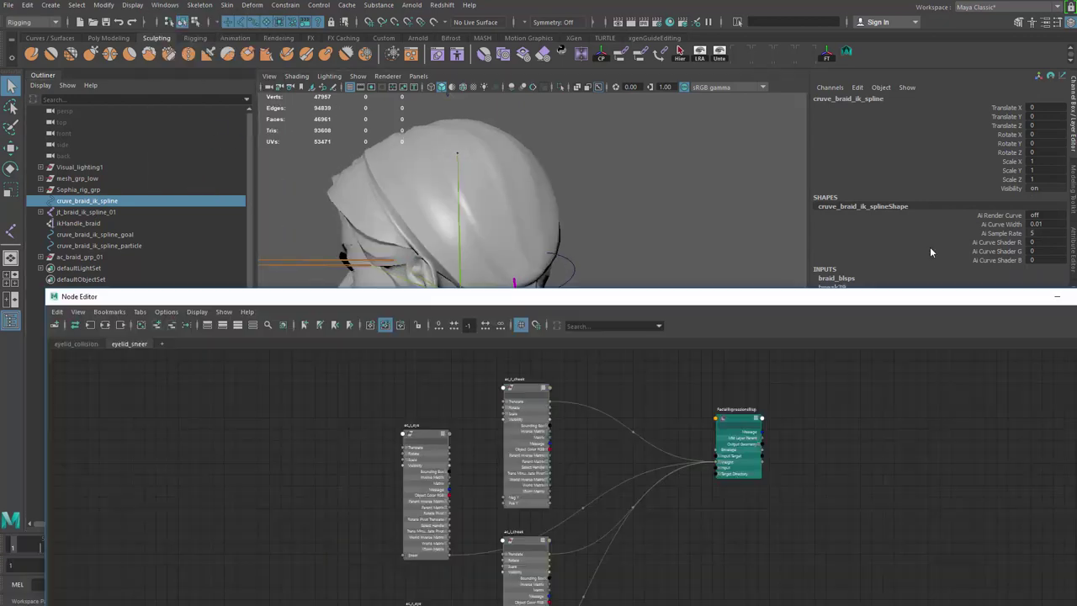
left_click_drag(404, 296, 637, 57)
- Select the braid_blsps blend shape node through the Shape Editor and close that editor
left_click(379, 86)
left_click(391, 85)
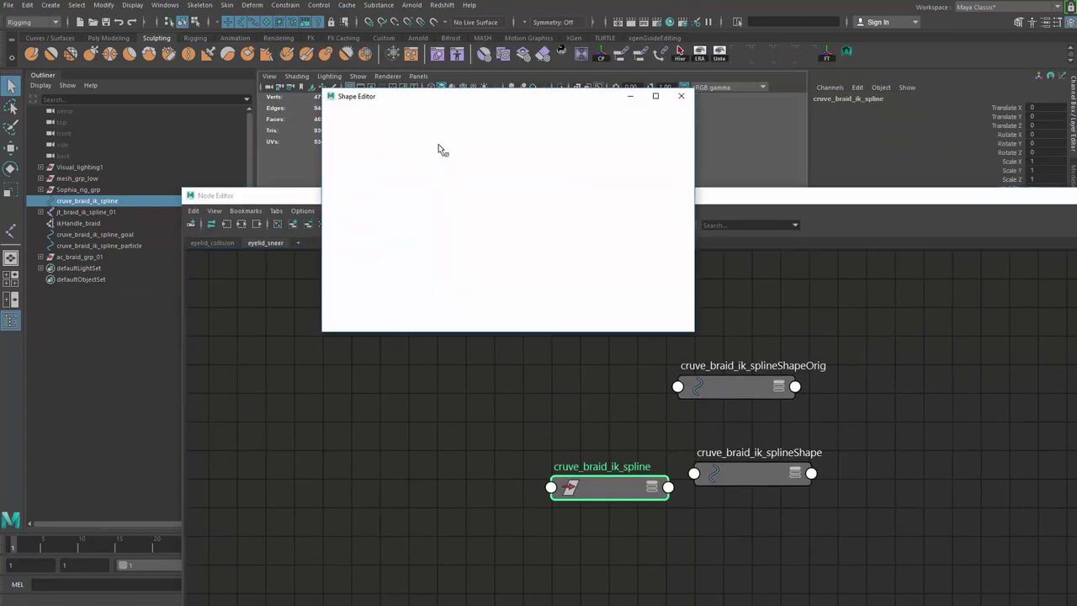
left_click_drag(440, 98, 580, 76)
scroll(552, 237, "down", 5)
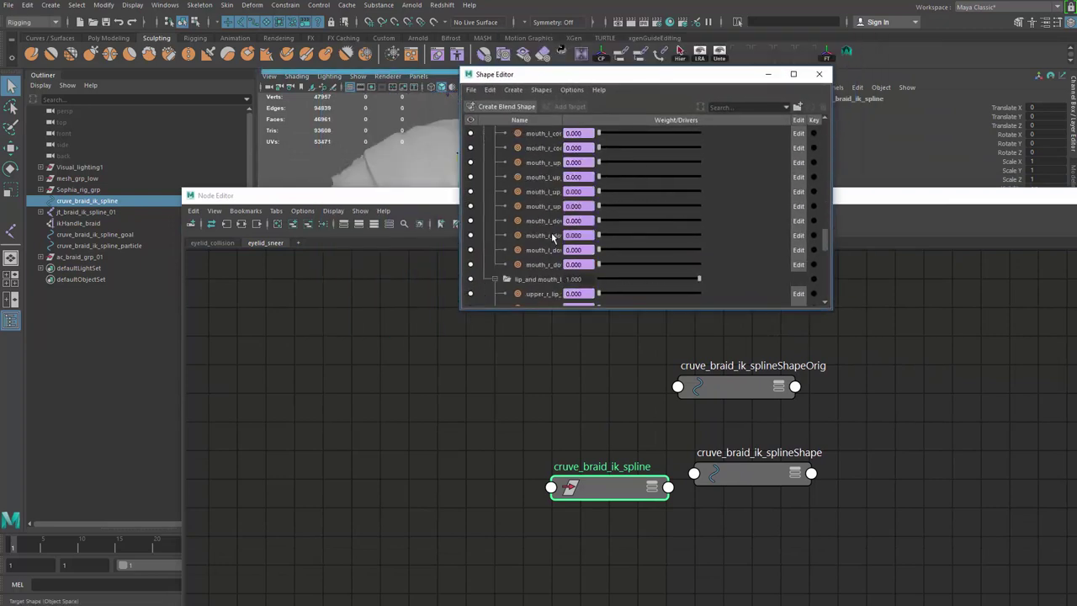
scroll(553, 238, "down", 5)
left_click(530, 264)
right_click(532, 265)
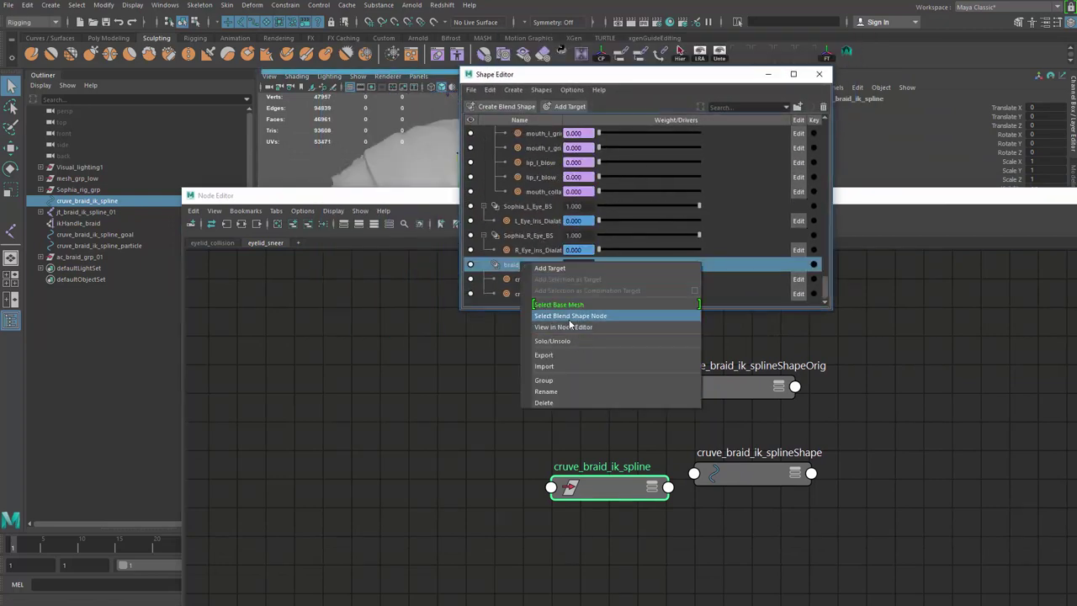
left_click(575, 314)
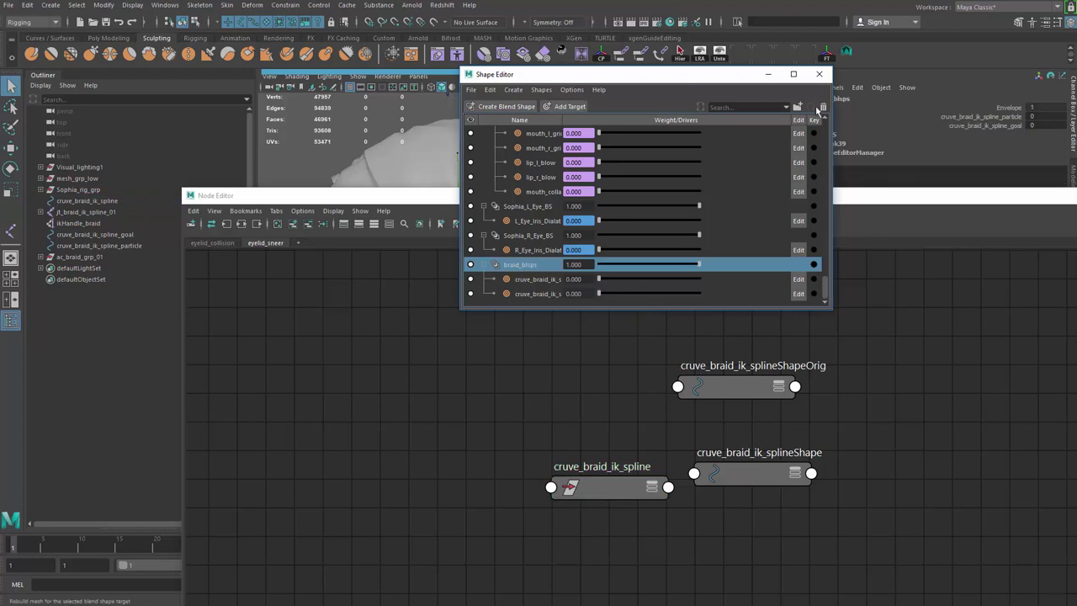
left_click(818, 74)
- Clear the node graph, add braid_blsps to it with all attributes shown, and expand its Weight entries
left_click(279, 224)
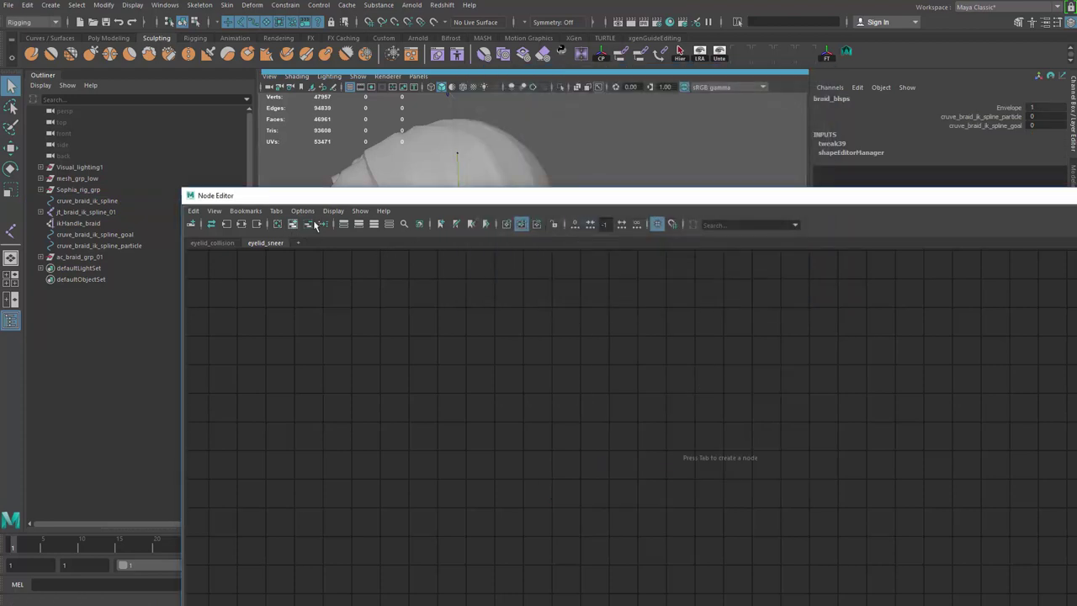
left_click(295, 224)
left_click_drag(707, 456, 696, 307)
key("3")
left_click_drag(713, 196, 771, 55)
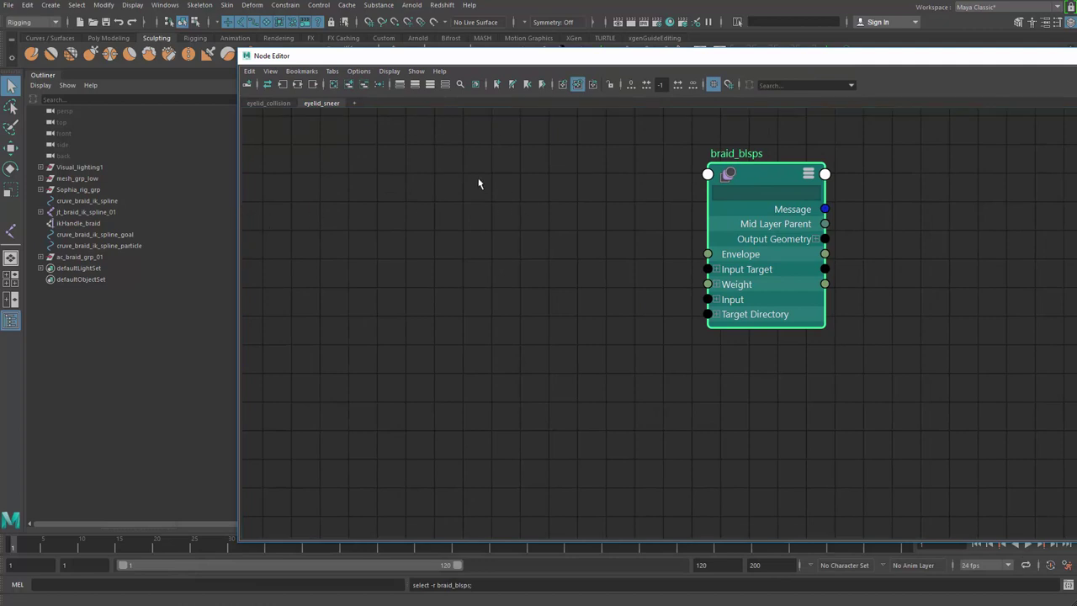
left_click_drag(238, 179, 690, 189)
left_click_drag(890, 64, 591, 74)
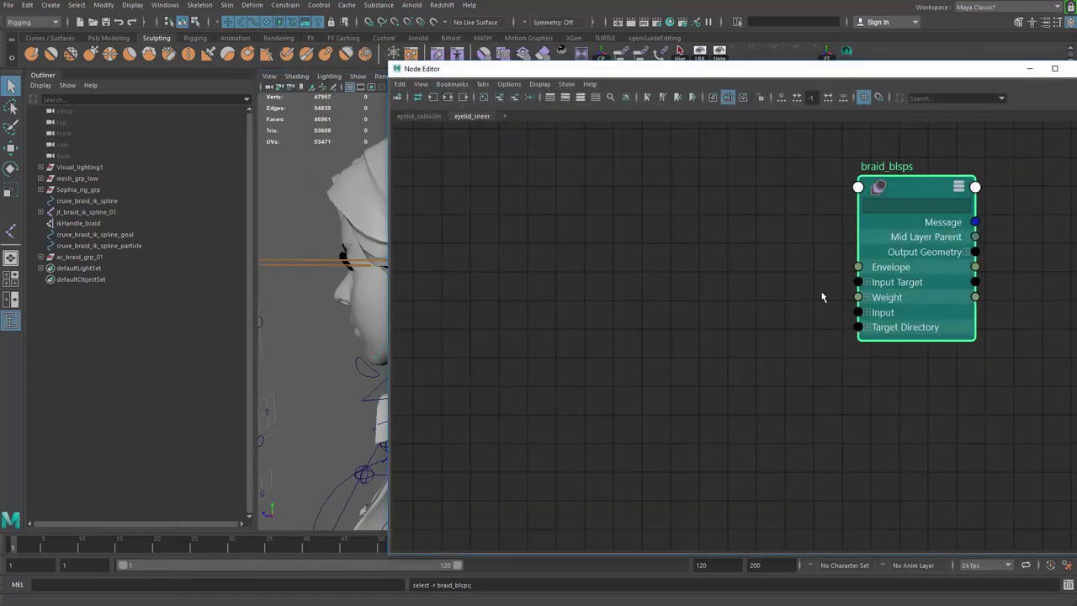
left_click(864, 298)
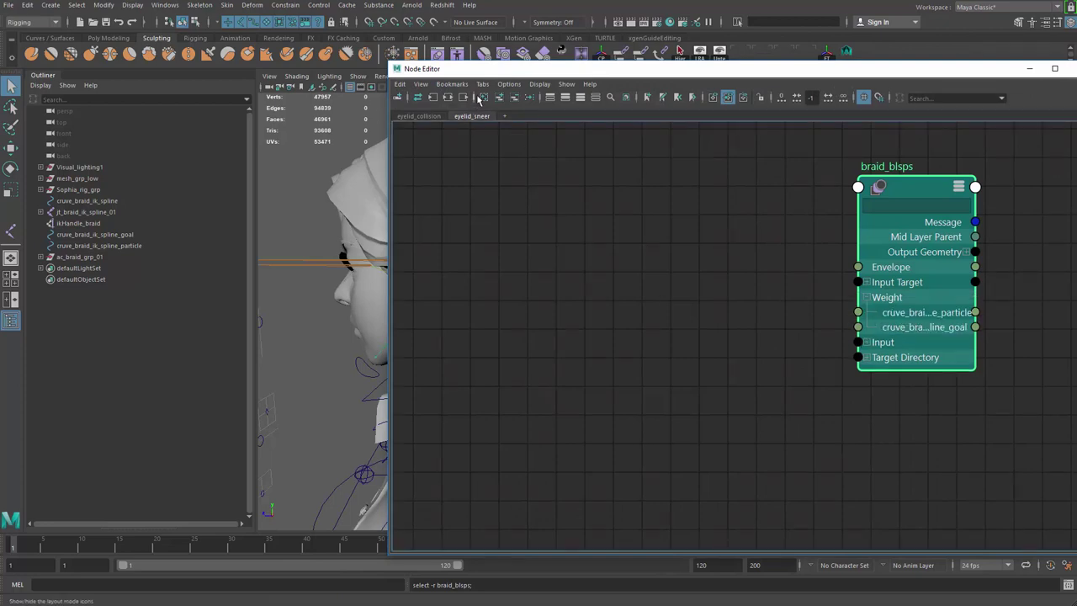
- Add ac_braid_01 to the graph with all attributes shown and connect its Dynamic Blend to the particle weight of braid_blsps
left_click_drag(514, 68, 546, 215)
left_click_drag(545, 168, 534, 325)
left_click(578, 281)
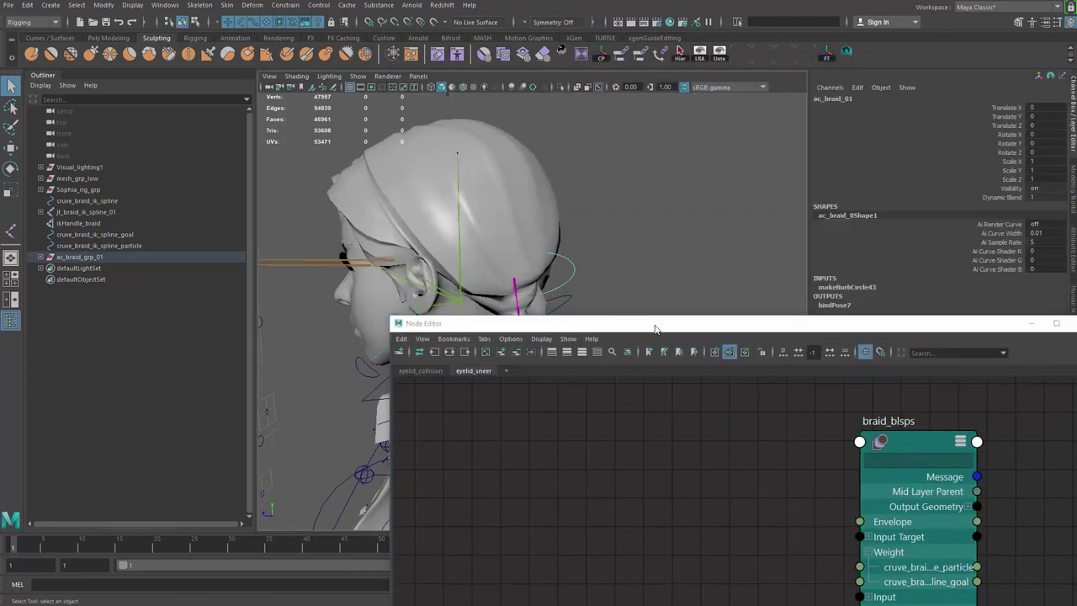
left_click_drag(656, 326, 599, 117)
left_click(444, 142)
left_click_drag(574, 395, 539, 246)
key("3")
left_click_drag(569, 489, 401, 493)
left_click_drag(508, 498, 562, 377)
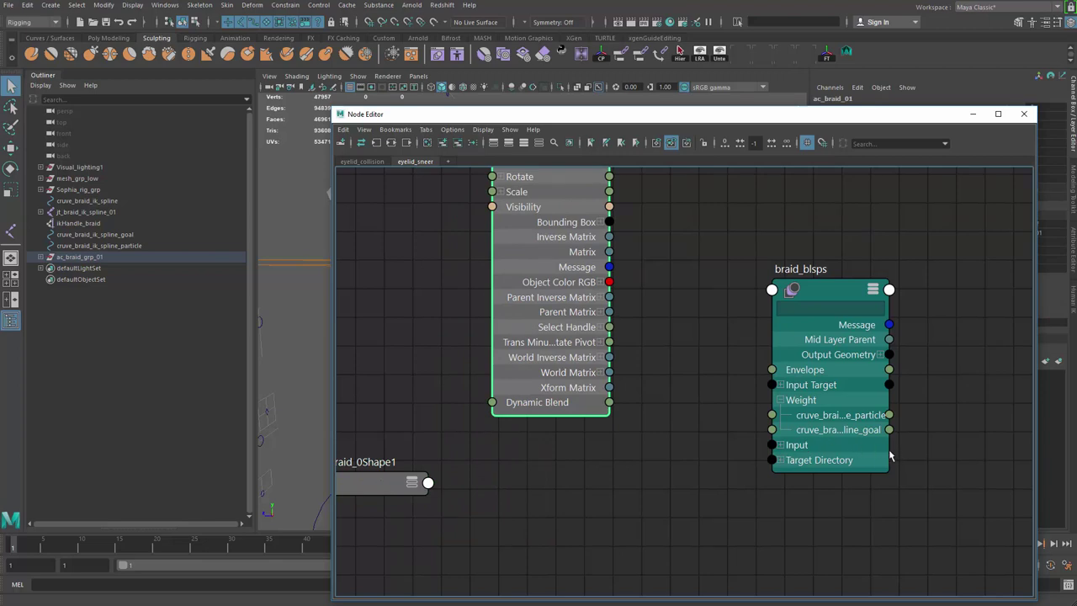
left_click_drag(609, 402, 772, 415)
- Create a reverse node between ac_braid_01 and braid_blsps in the graph and show all its attributes
left_click_drag(552, 394, 454, 386)
key("Tab")
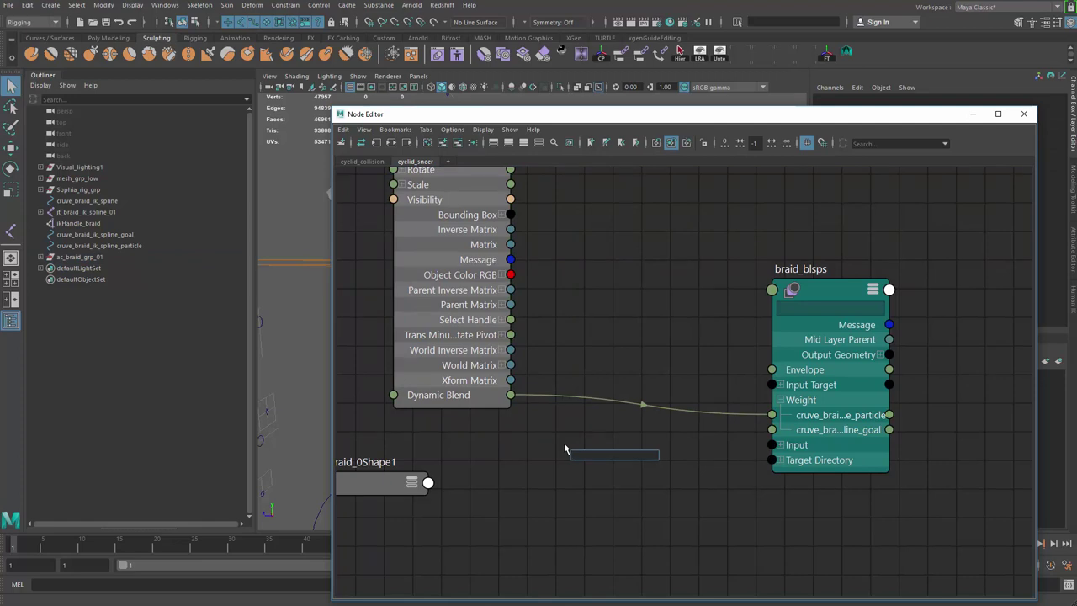
type("b")
key("BackSpace")
type("i")
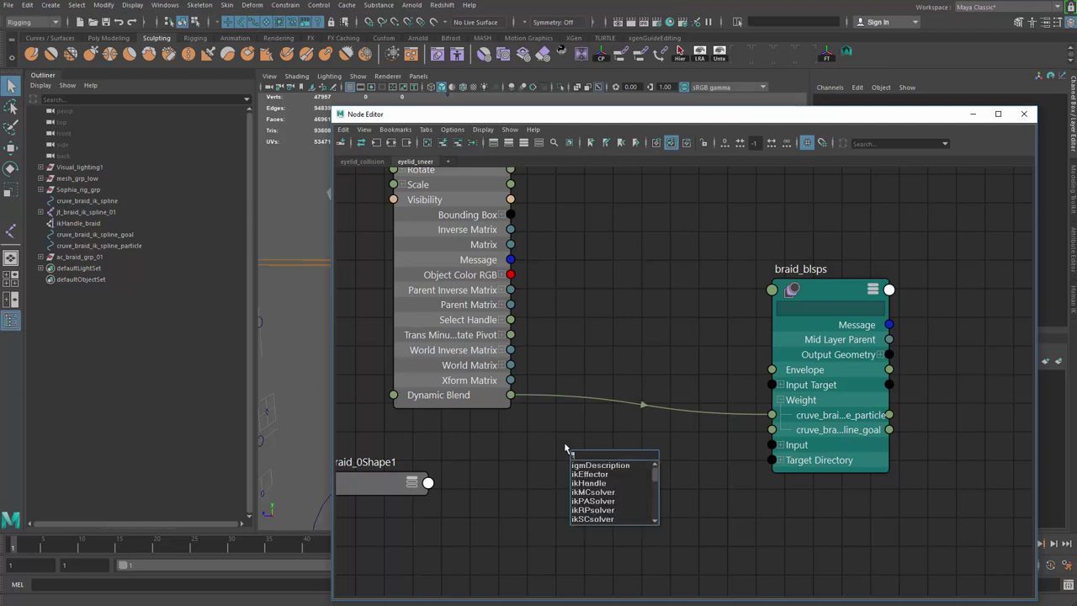
key("BackSpace")
type("erv")
key("BackSpace")
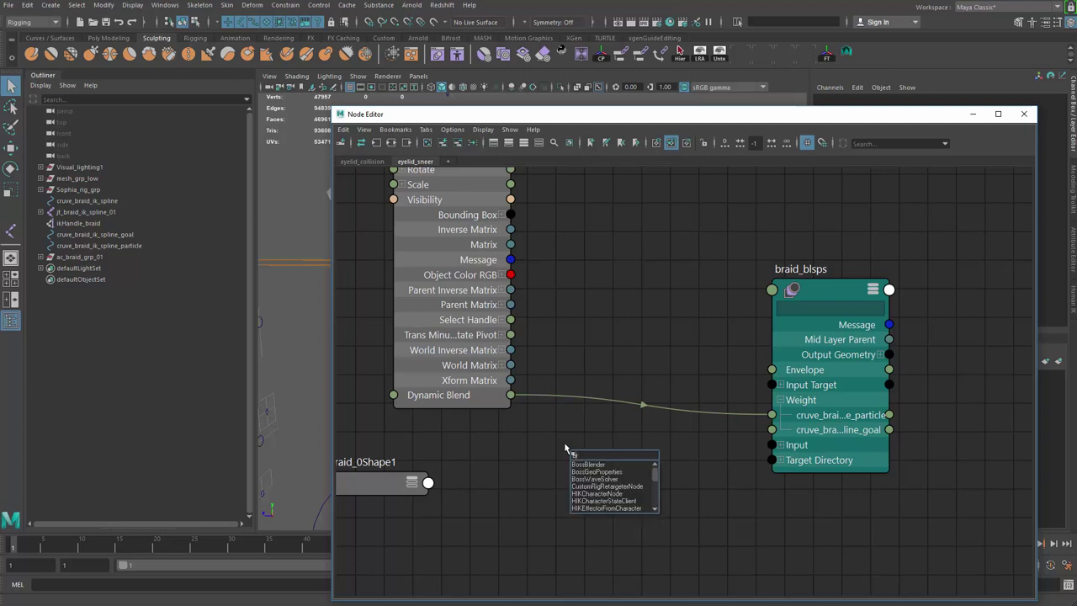
key("BackSpace")
key("BackSpace")
type("rev")
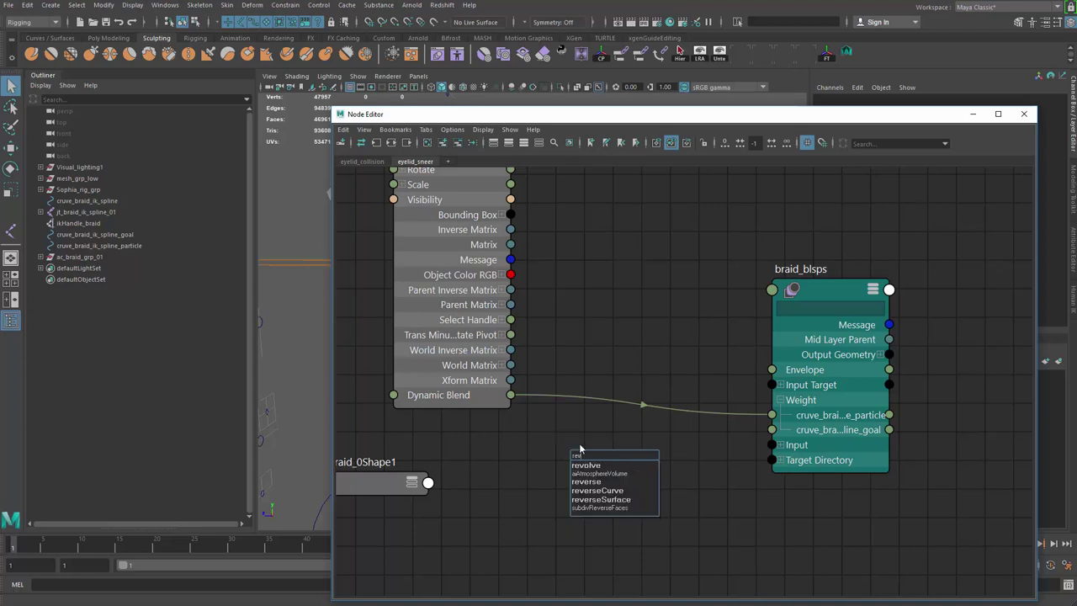
key("3")
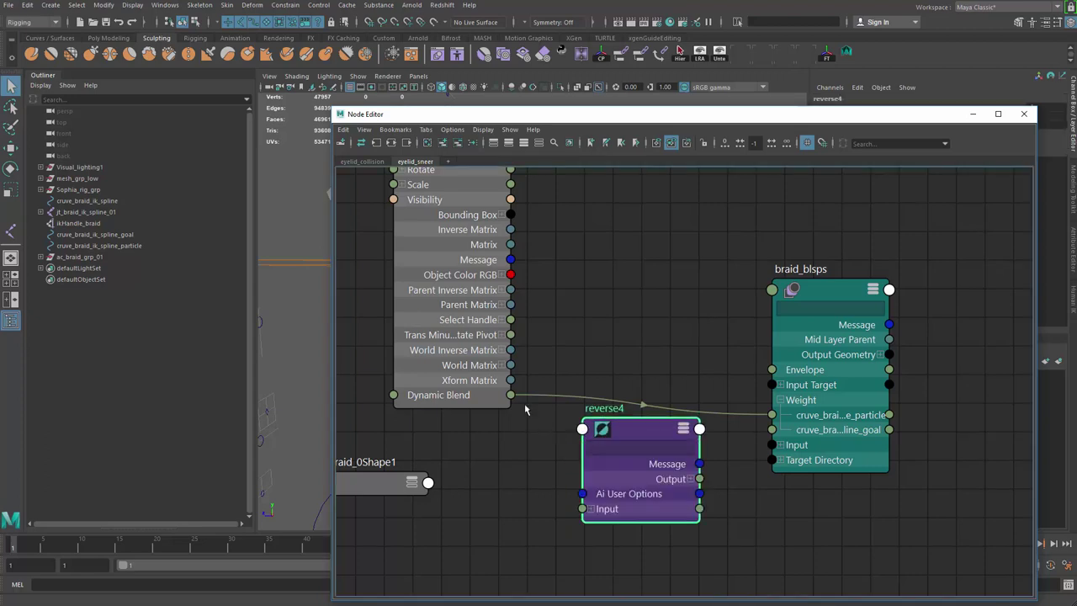
- Connect Dynamic Blend to the reverse node's Input X, and its Output X to the goal weight of braid_blsps
left_click_drag(510, 394, 581, 523)
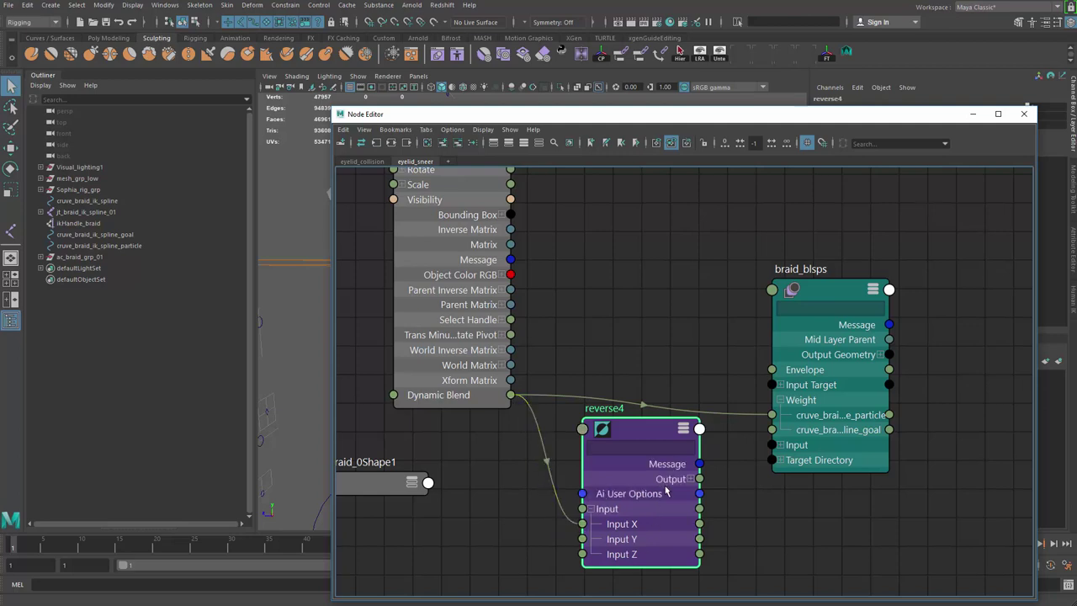
left_click(690, 479)
left_click_drag(700, 494, 771, 429)
left_click_drag(785, 368, 793, 299)
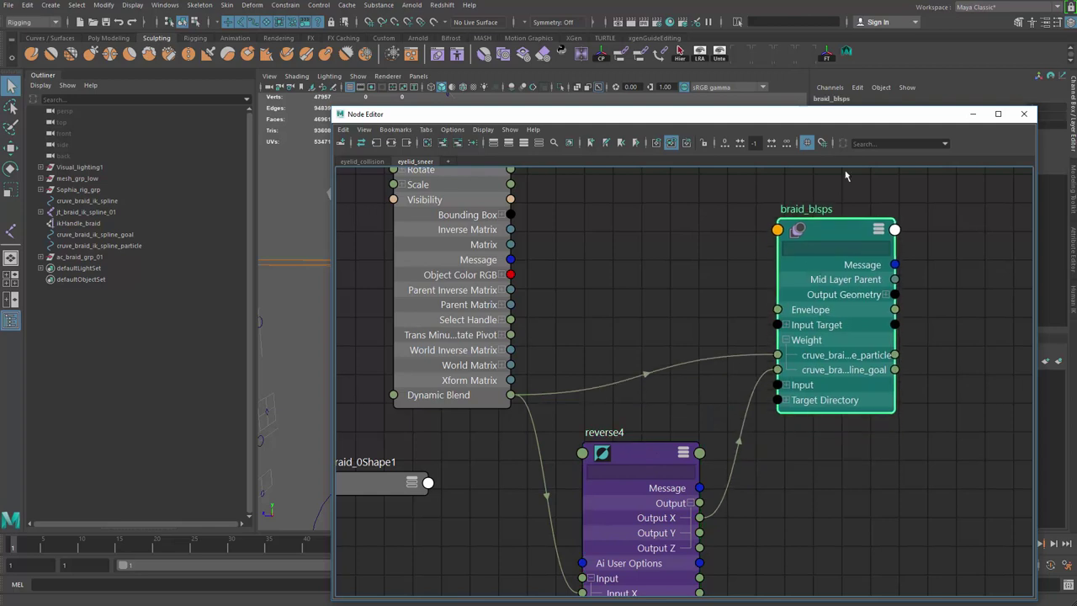
- Close the Node Editor and select the Dynamic Blend channel of the control ac_braid_01
left_click_drag(830, 114, 598, 161)
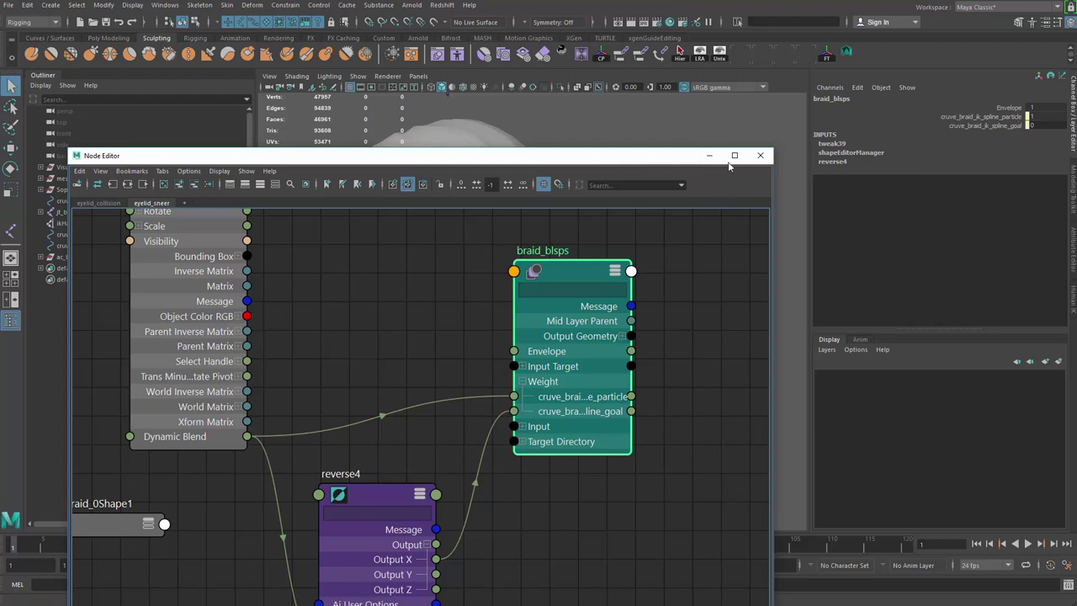
left_click_drag(713, 156, 673, 221)
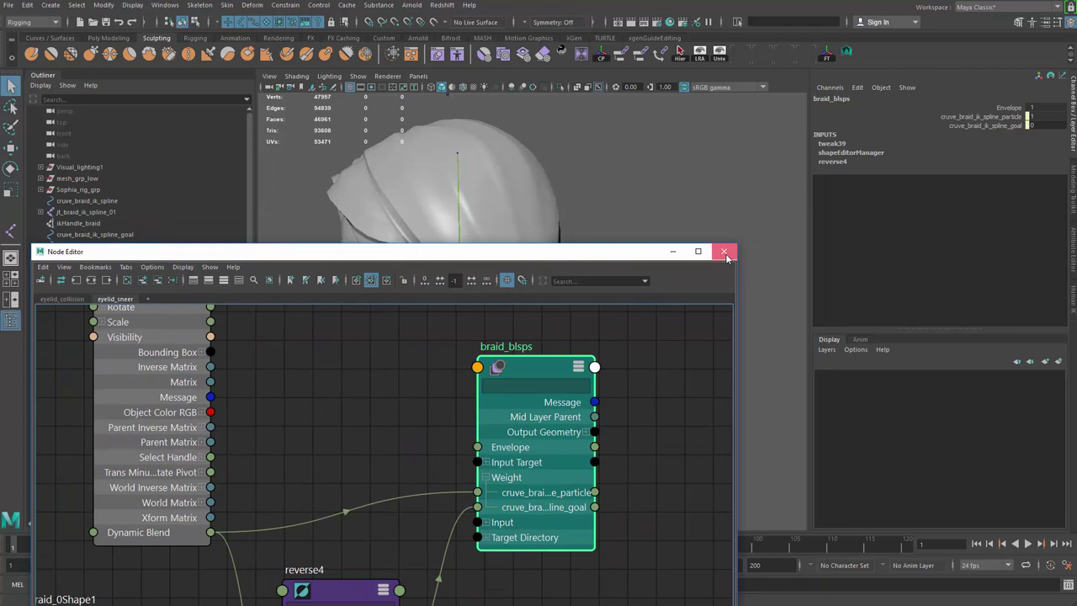
left_click(725, 252)
left_click(611, 328)
left_click(576, 274)
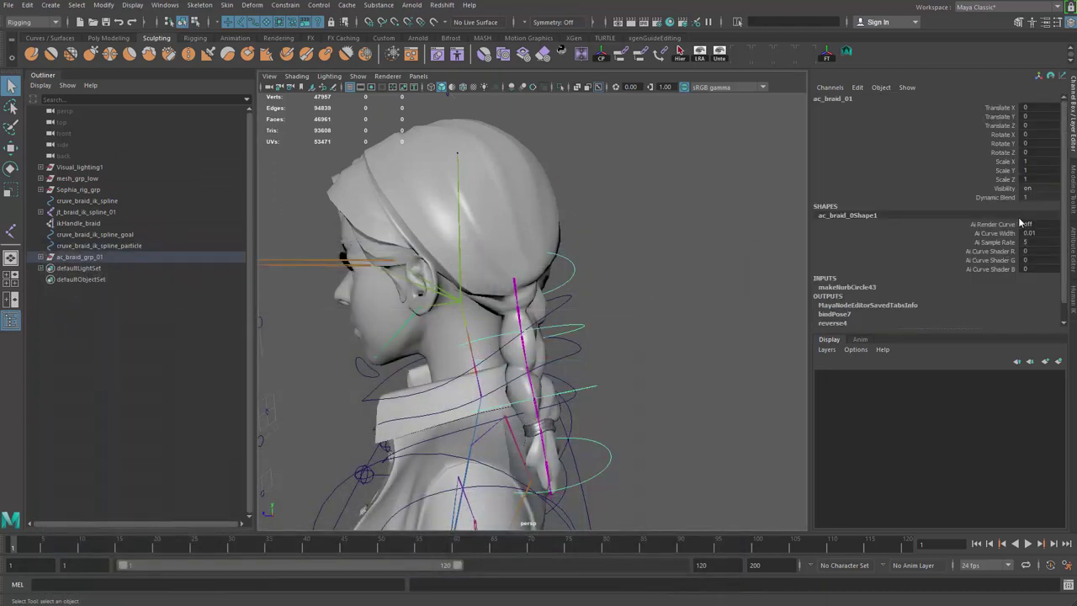
left_click(1001, 188)
left_click(990, 196)
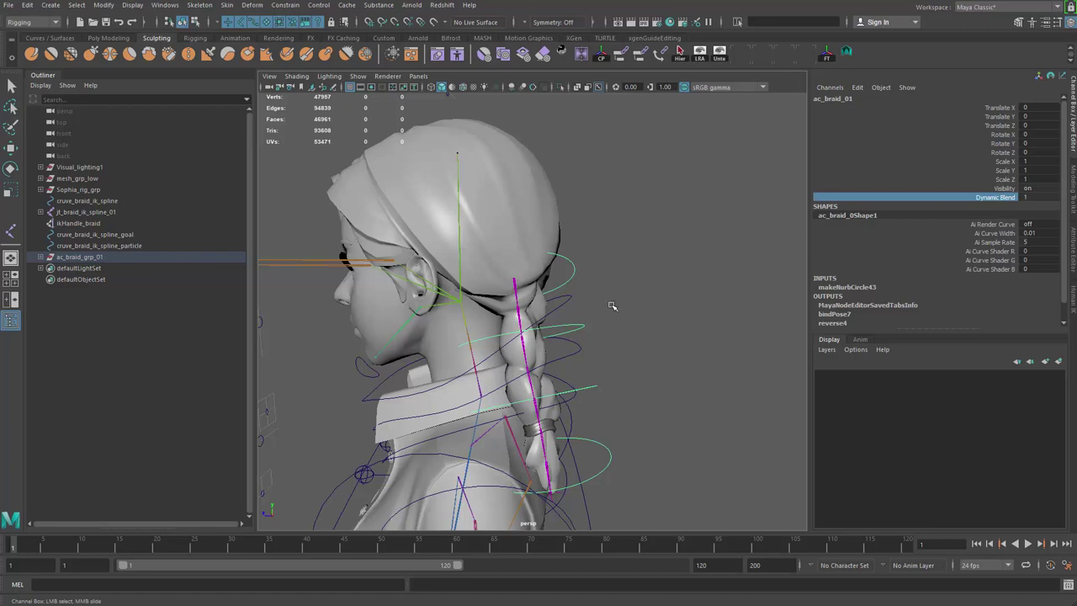
- Rotate ac_braid_01 about 64 degrees in Y and select the goal and particle curves in turn to compare them
key("e")
mouse_move(582, 293)
left_mouse_down()
mouse_move(599, 262)
mouse_move(584, 286)
left_mouse_up()
left_click_drag(541, 318, 551, 311)
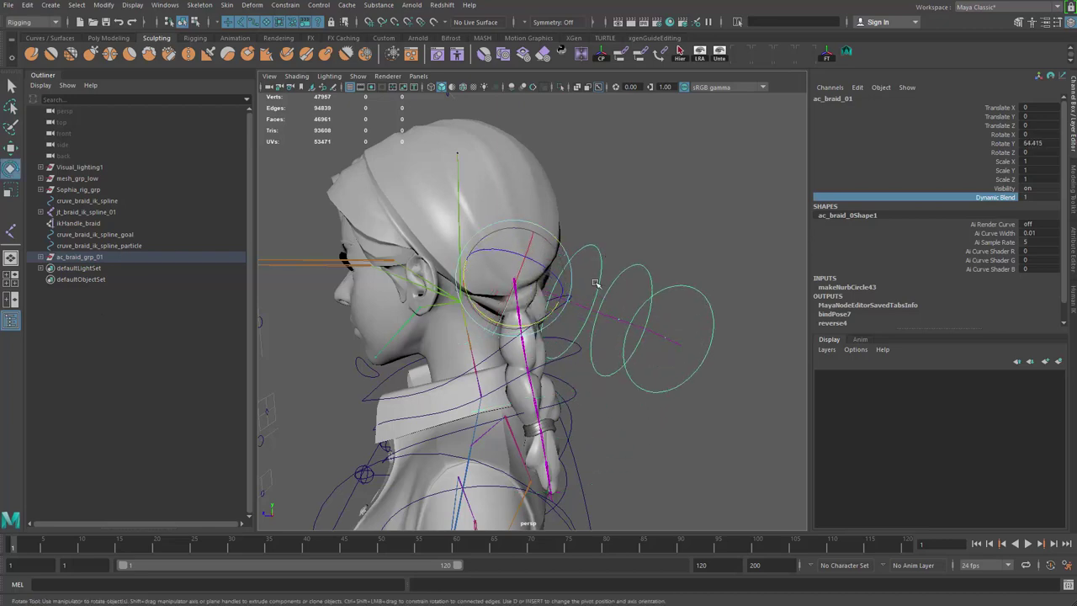
left_click(597, 284)
left_click(127, 235)
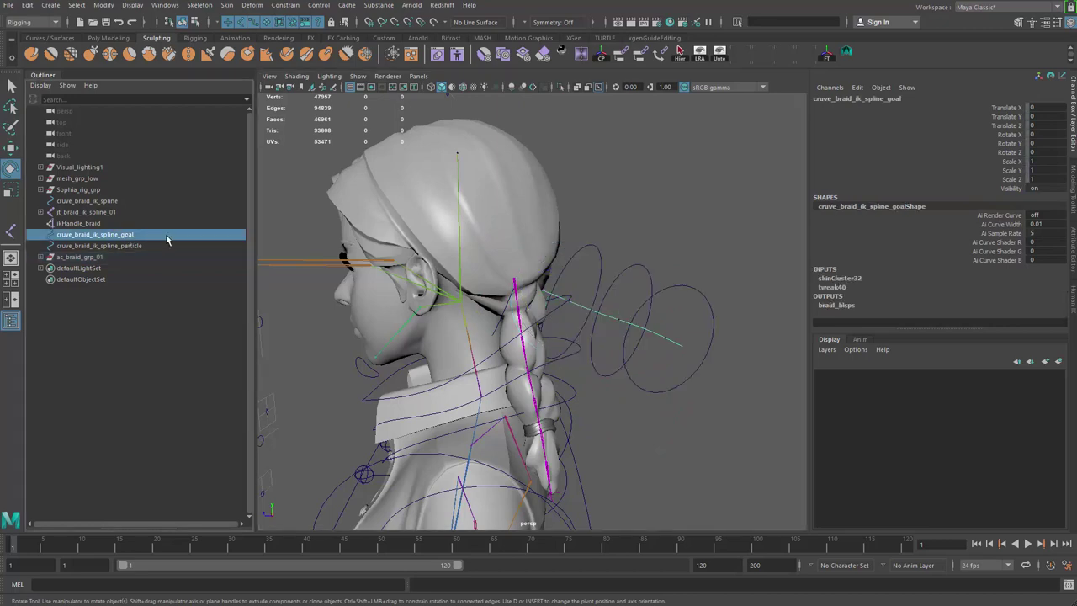
left_click(127, 246)
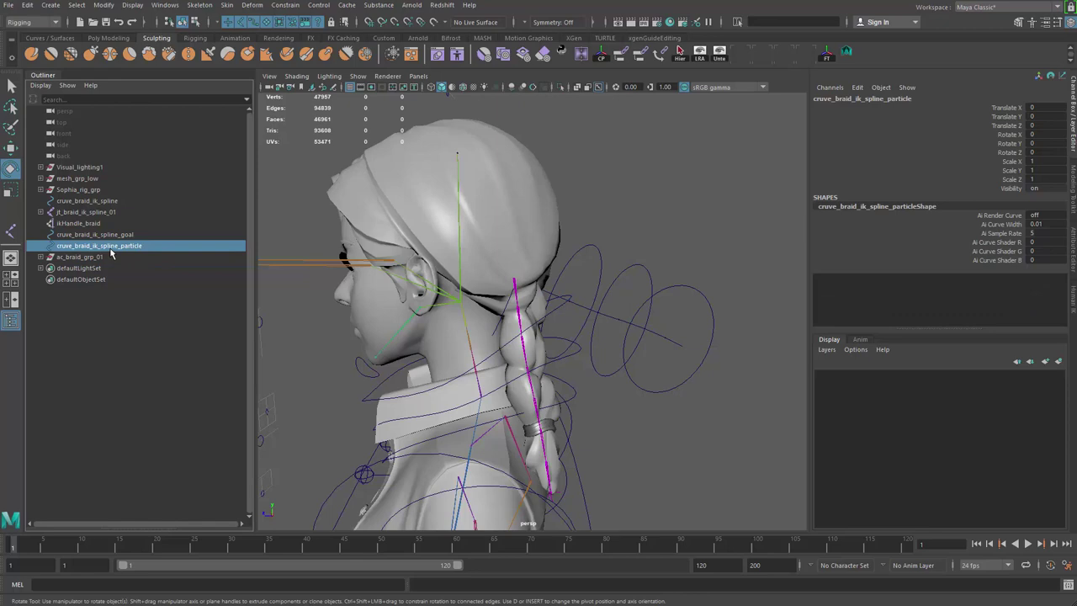
- Inspect the braid_blsps weights on cruve_braid_ik_spline, set Dynamic Blend on ac_braid_01 to 0, and select the goal curve
left_click(109, 202)
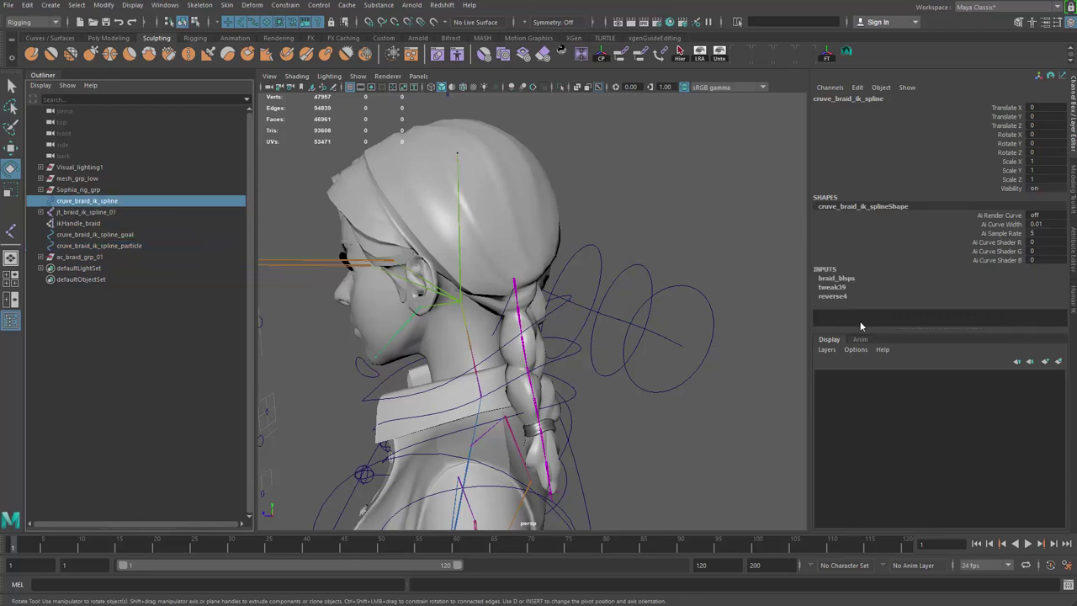
left_click(836, 278)
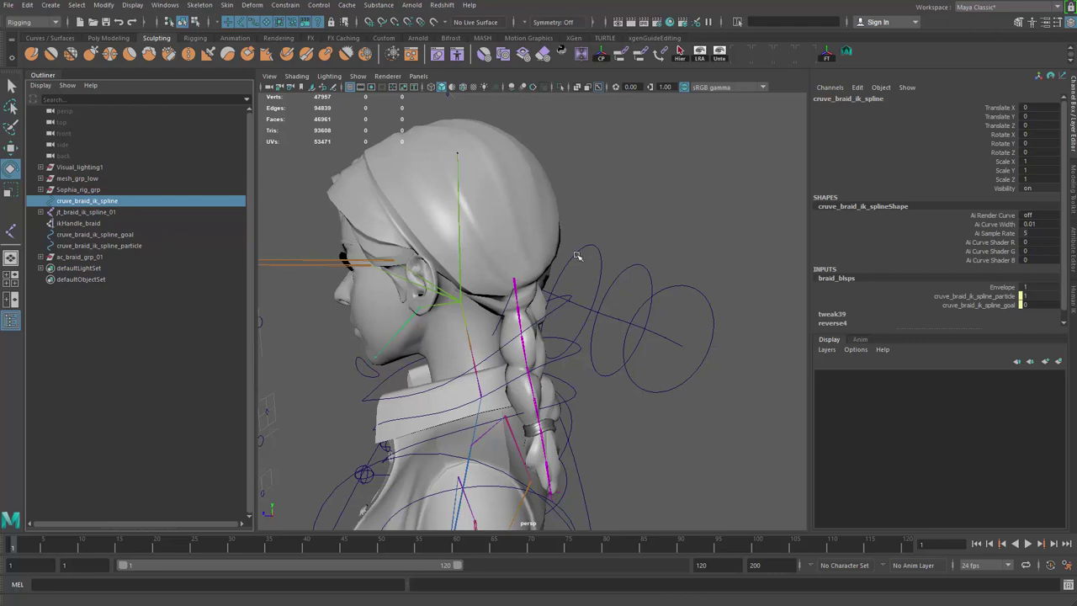
left_click(502, 310)
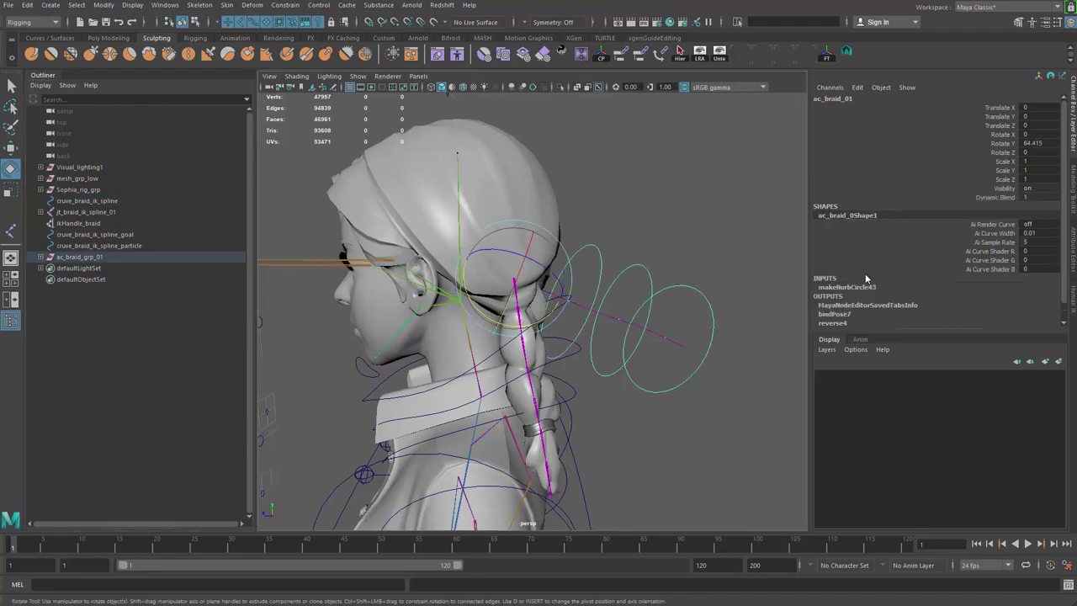
left_click(1003, 197)
middle_click_drag(785, 262, 654, 265)
left_click(135, 236)
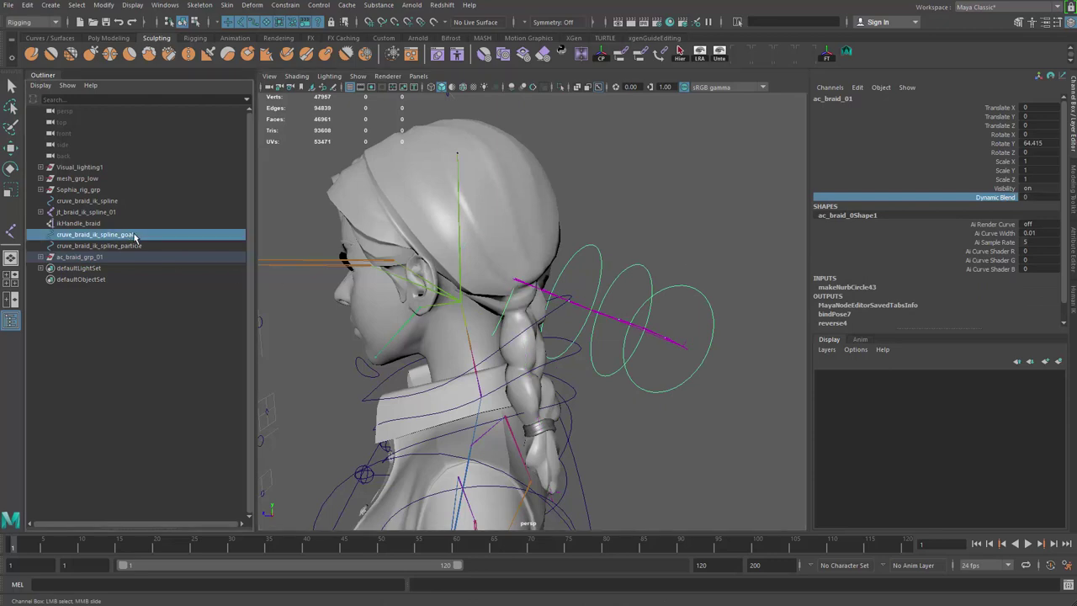
- Try rotating ac_braid_02 and ac_braid_03 to bend the goal curve, and undo the rotations
left_click(584, 236)
key("e")
left_click_drag(522, 303, 515, 372)
left_click(610, 250)
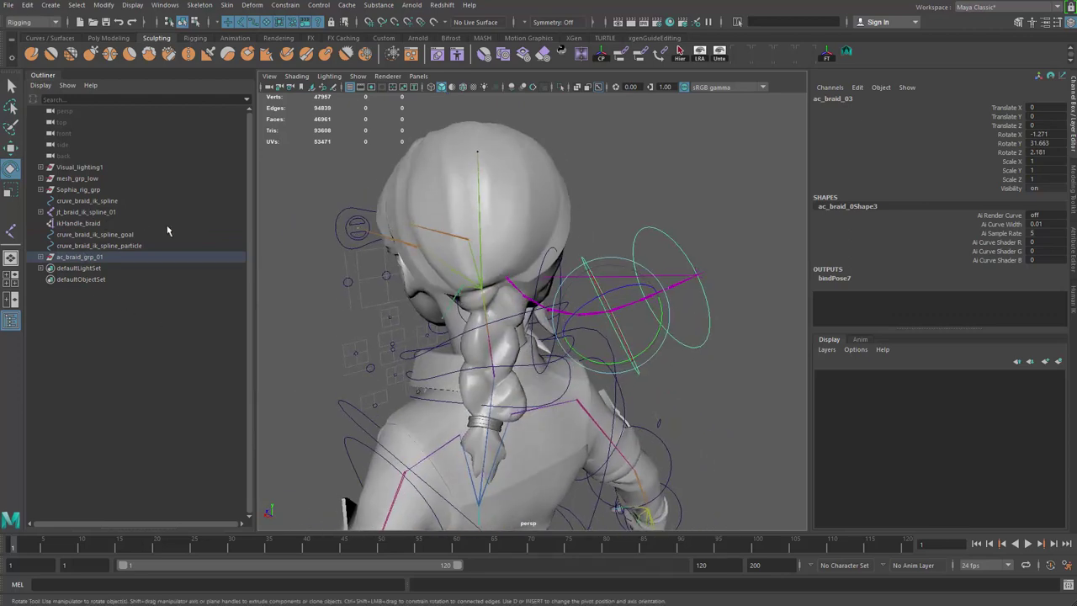
key("ctrl+z")
key("ctrl+z")
key("ctrl+z")
key("ctrl+z")
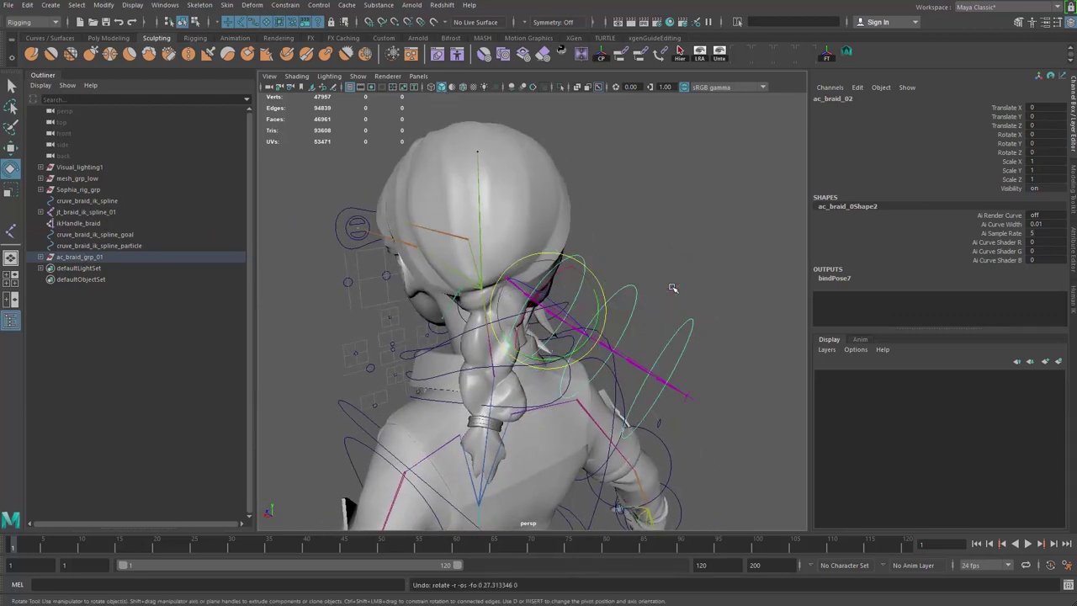
- Compare the goal, particle and IK spline curves with the braid controls by selecting them in turn
middle_click_drag(454, 300, 470, 318, "alt")
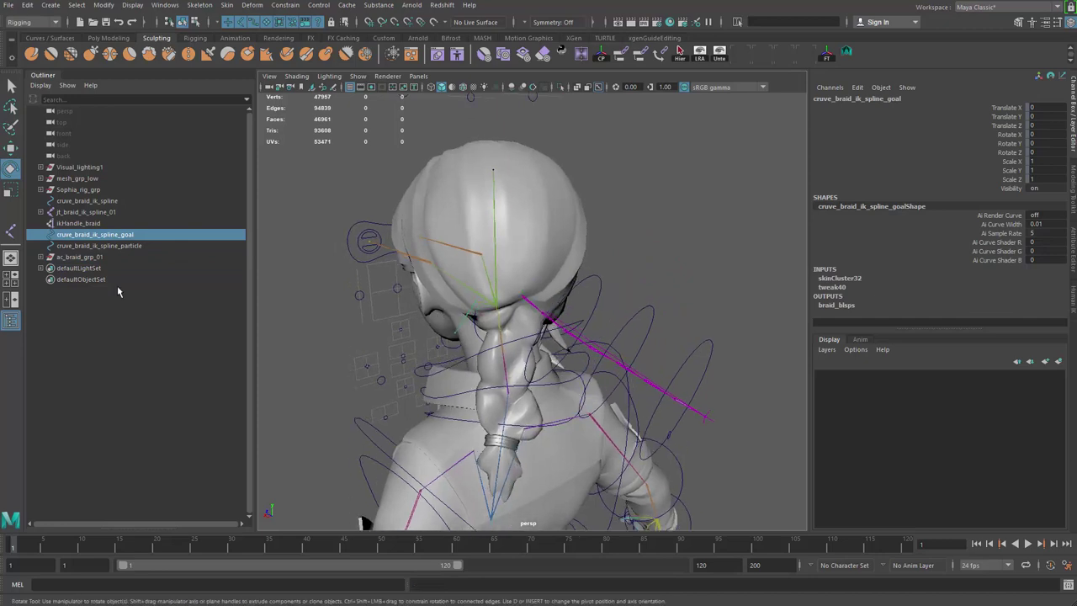
left_click(99, 245, "shift")
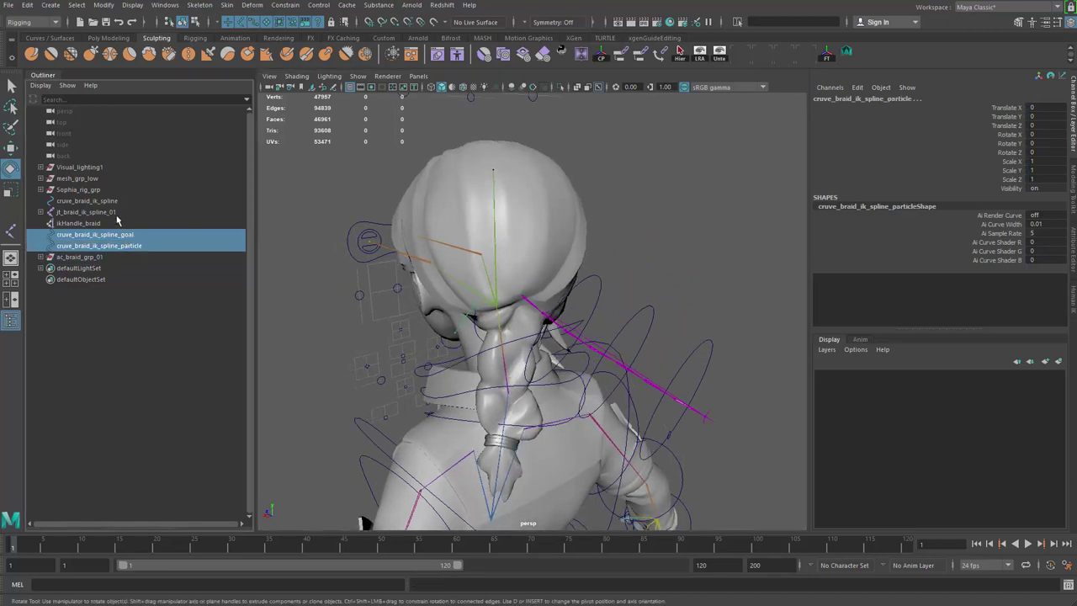
left_click(90, 202)
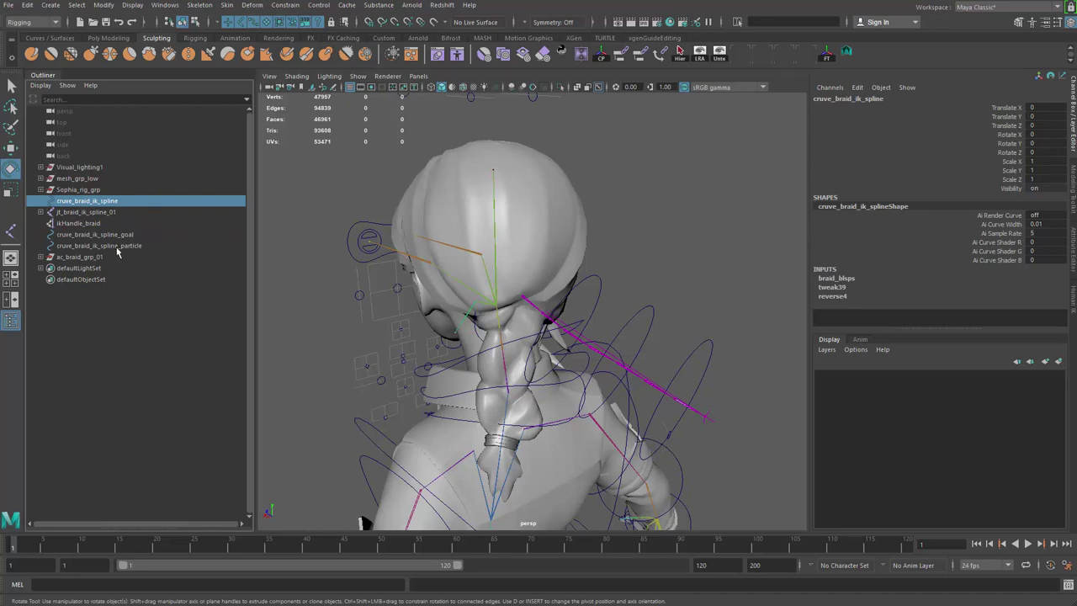
left_click(122, 238)
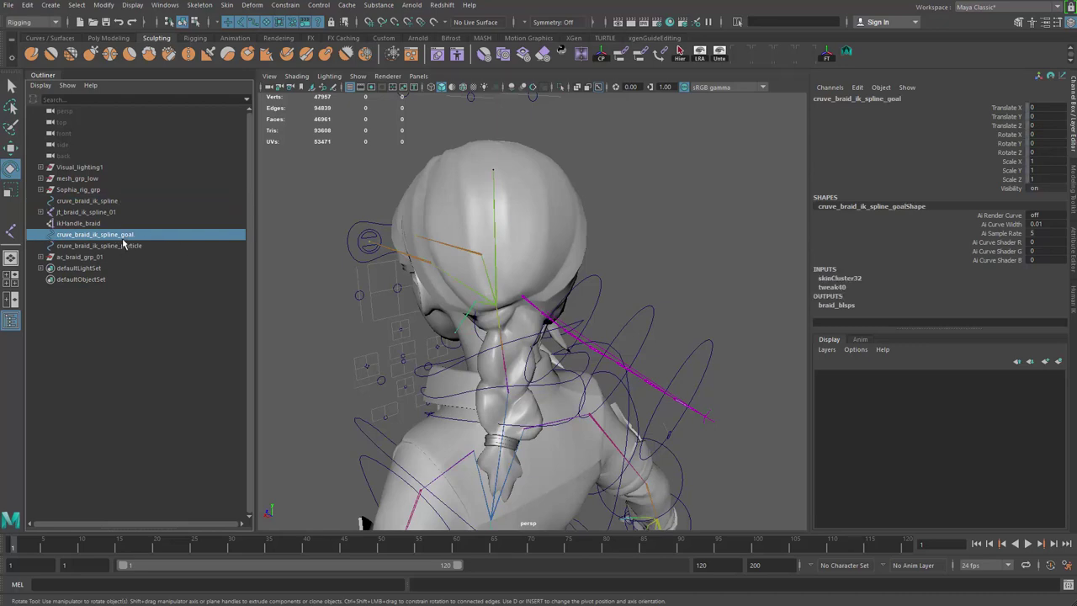
left_click(597, 279)
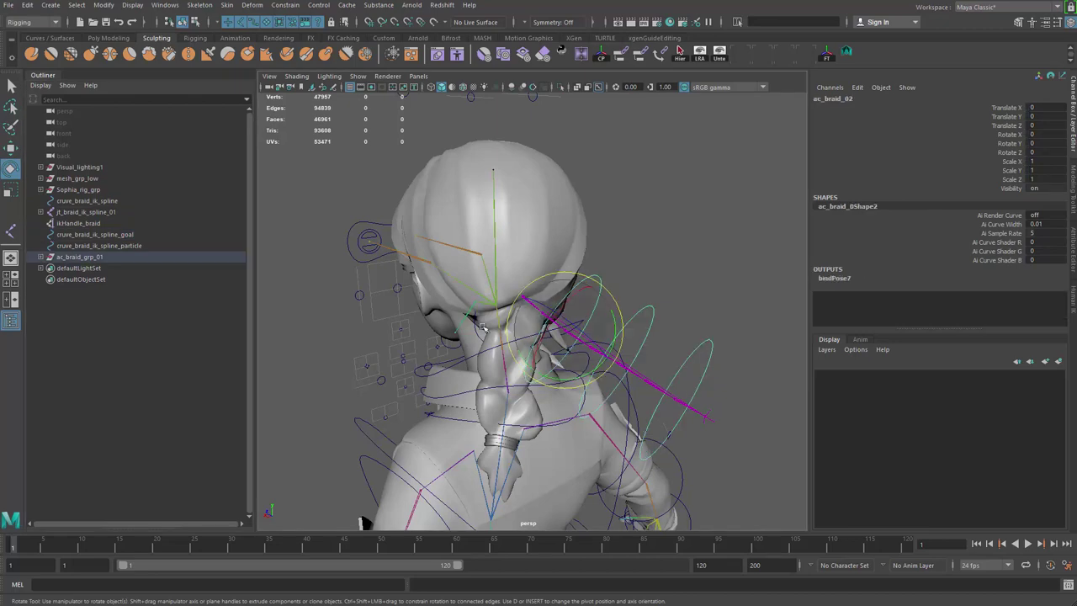
left_click(132, 245)
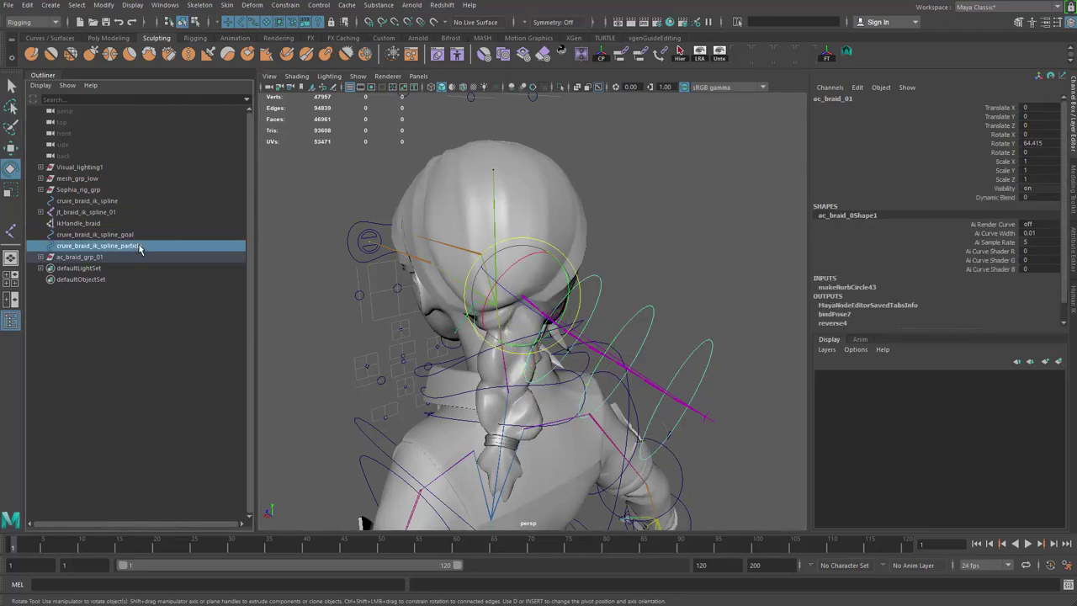
- Reset Rotate Y of the control ac_braid_01 to 0
key("ctrl+z")
double_click(1031, 142)
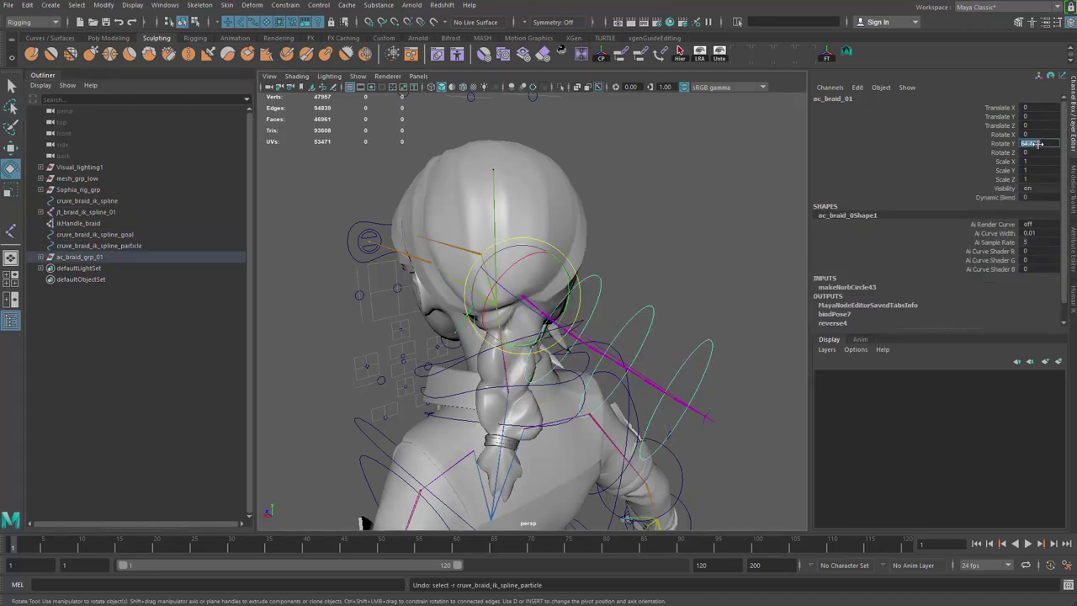
type("0")
key("Return")
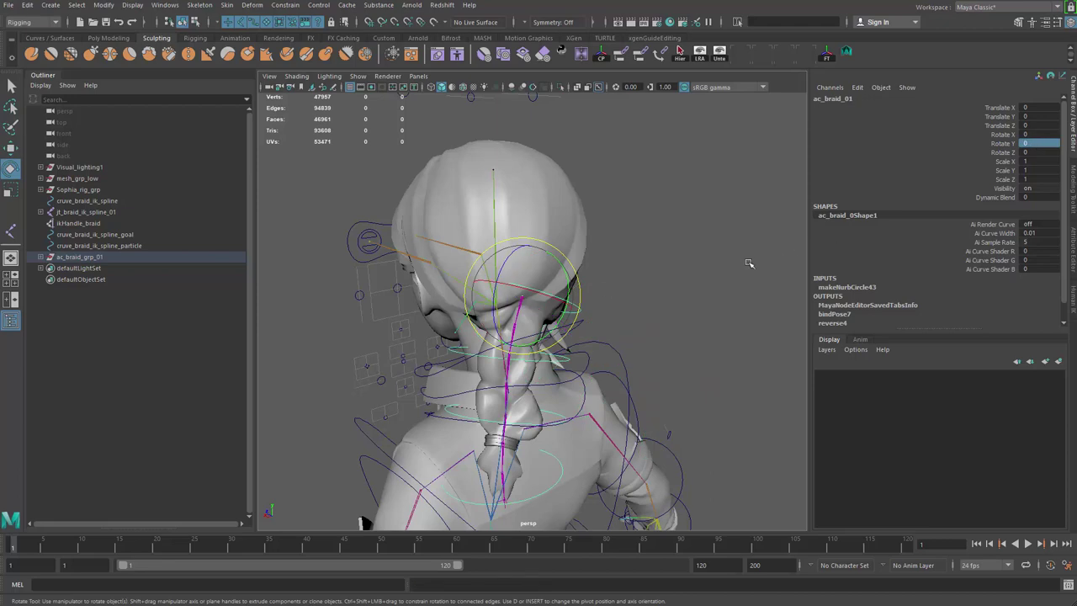
- Switch to the FX menu set and convert cruve_braid_ik_spline_particle into a legacy Soft Body
left_click_drag(748, 264, 613, 220, "alt")
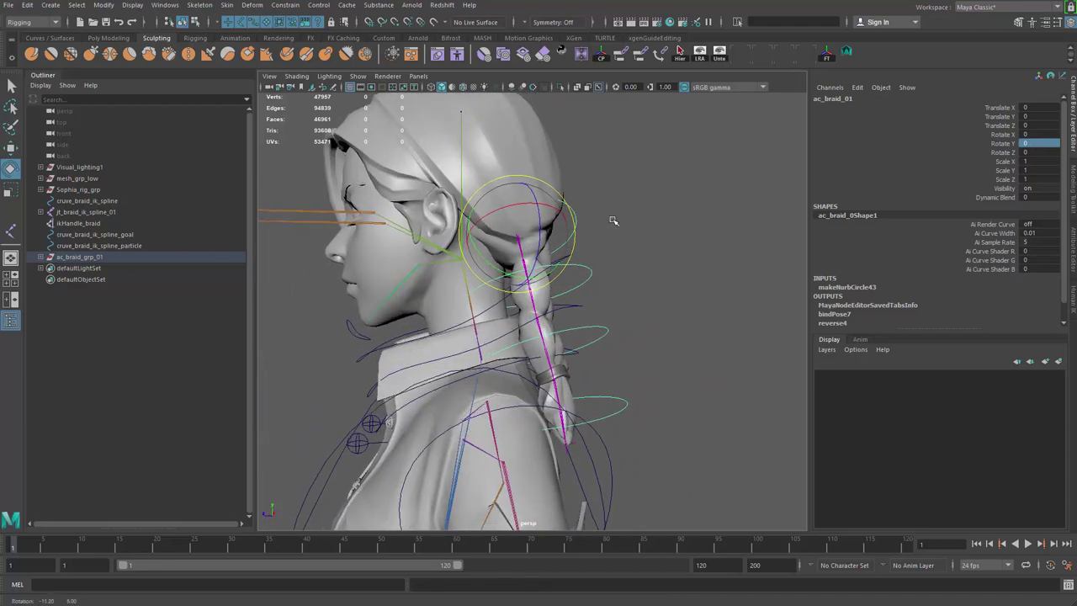
left_click(114, 246)
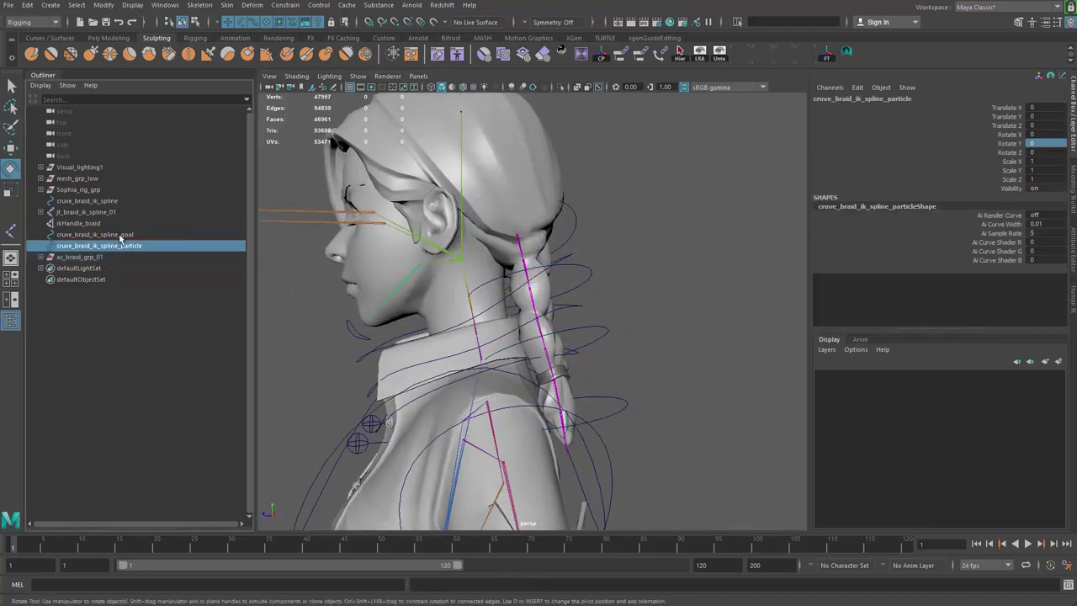
left_click_drag(395, 346, 483, 370, "alt")
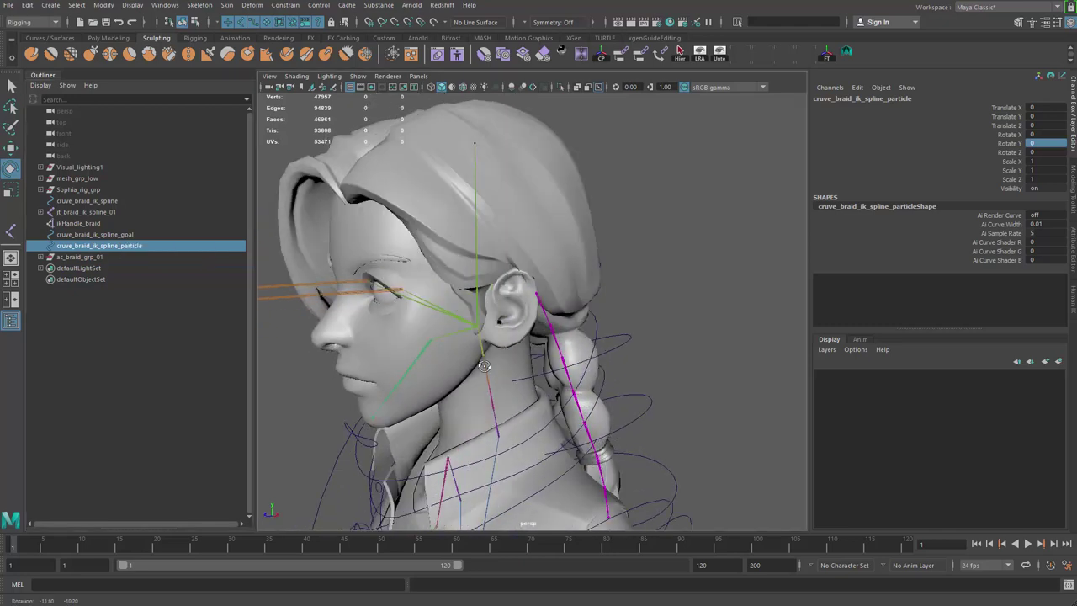
left_click(32, 21)
left_click(29, 64)
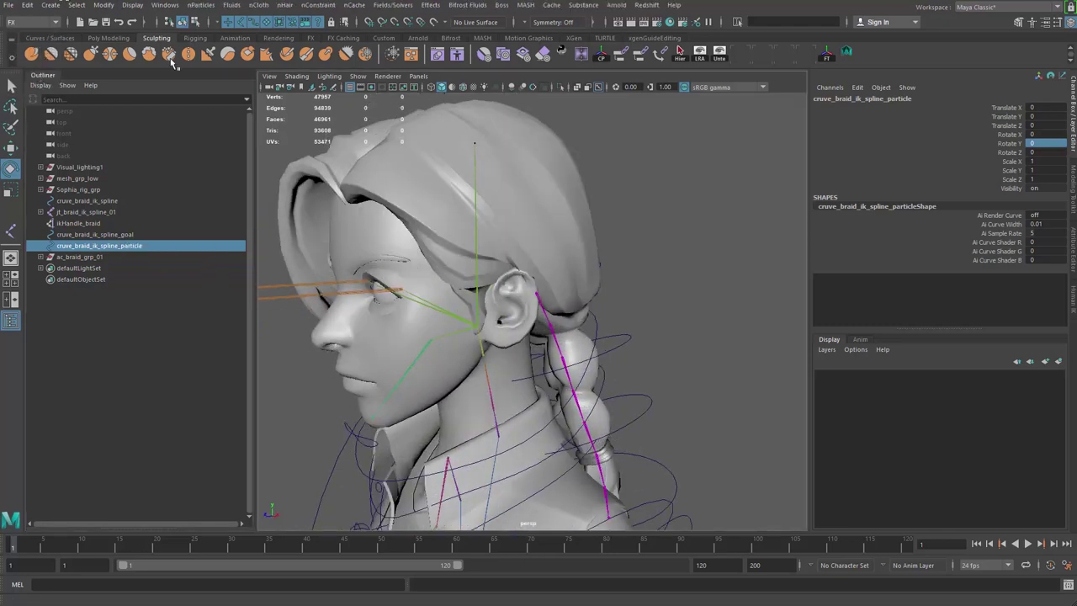
left_click(203, 6)
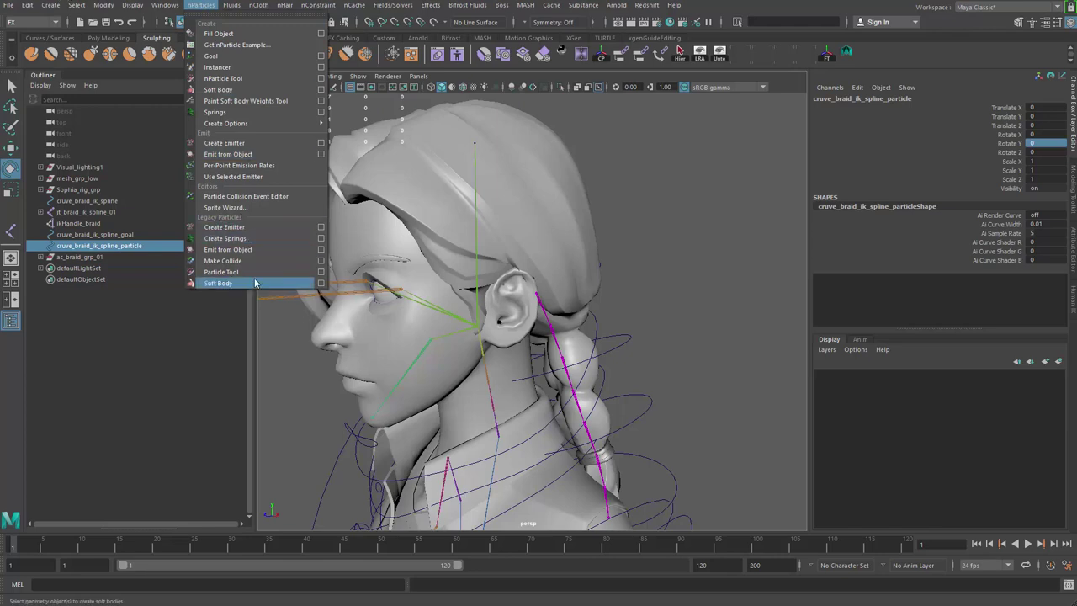
left_click(213, 284)
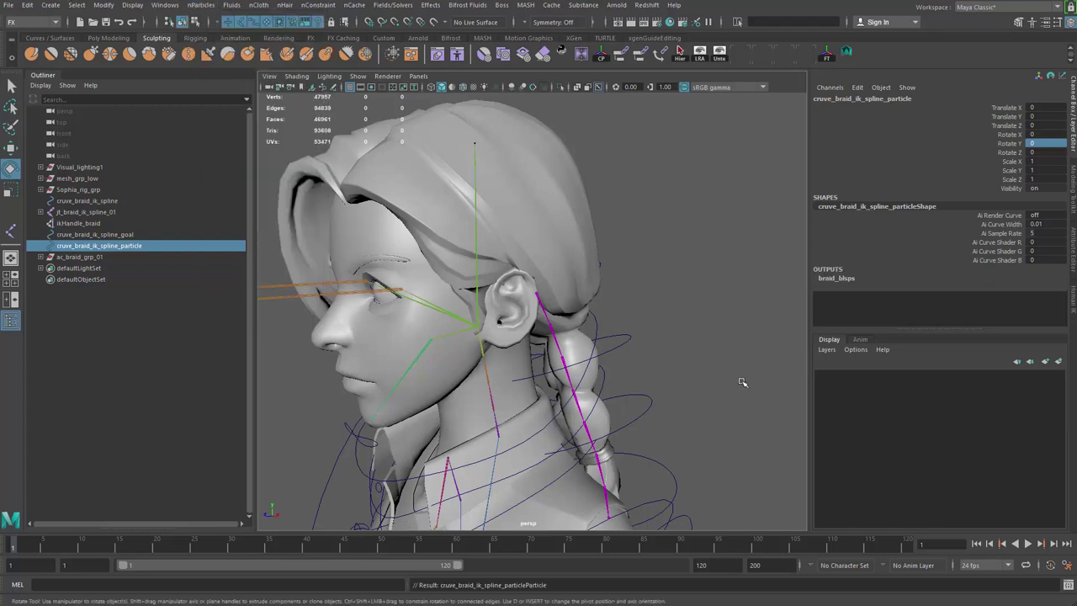
- Isolate the particle object under cruve_braid_ik_spline_particle, examine its individual particles, and restore the full scene display
middle_click_drag(640, 368, 579, 312, "alt")
right_click_drag(579, 312, 390, 323, "alt")
left_click_drag(390, 322, 160, 292, "alt")
left_click(41, 245)
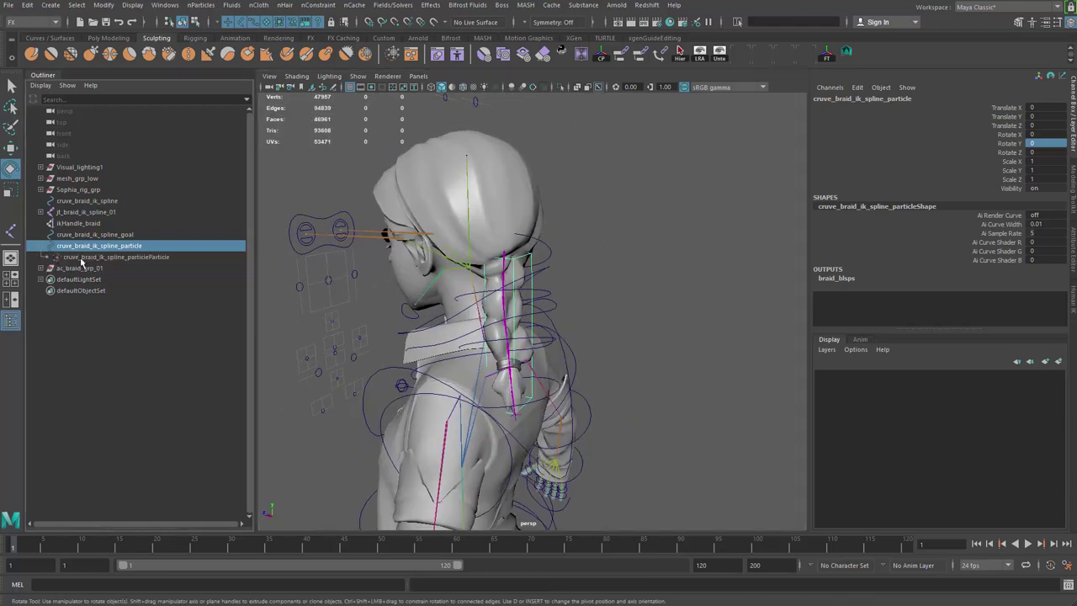
left_click(101, 256)
key("ctrl+1")
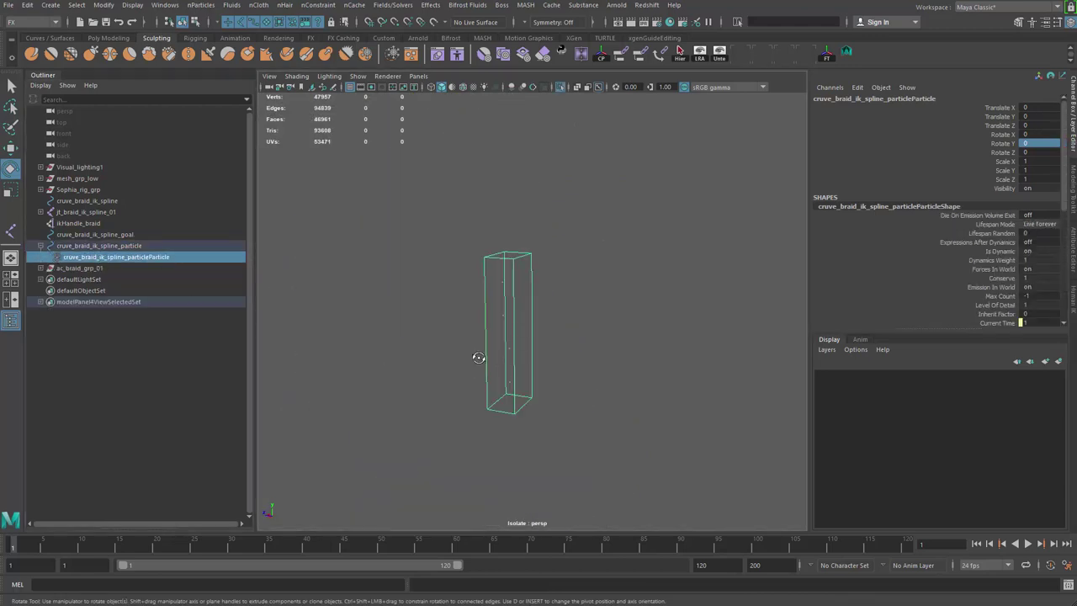
key("f")
left_click_drag(604, 389, 580, 371, "alt")
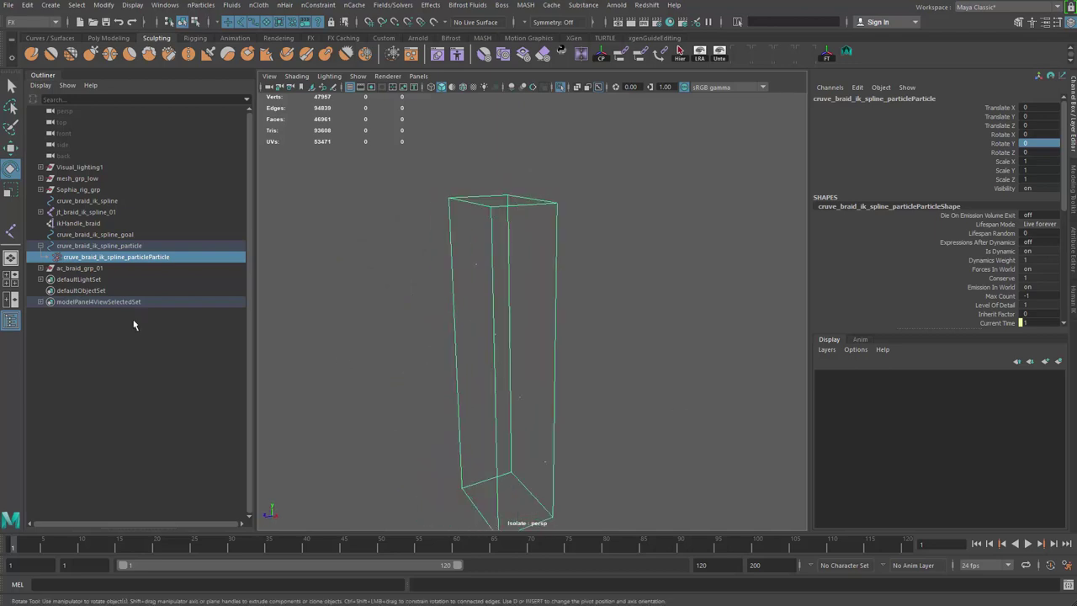
left_click_drag(602, 278, 470, 133, "alt")
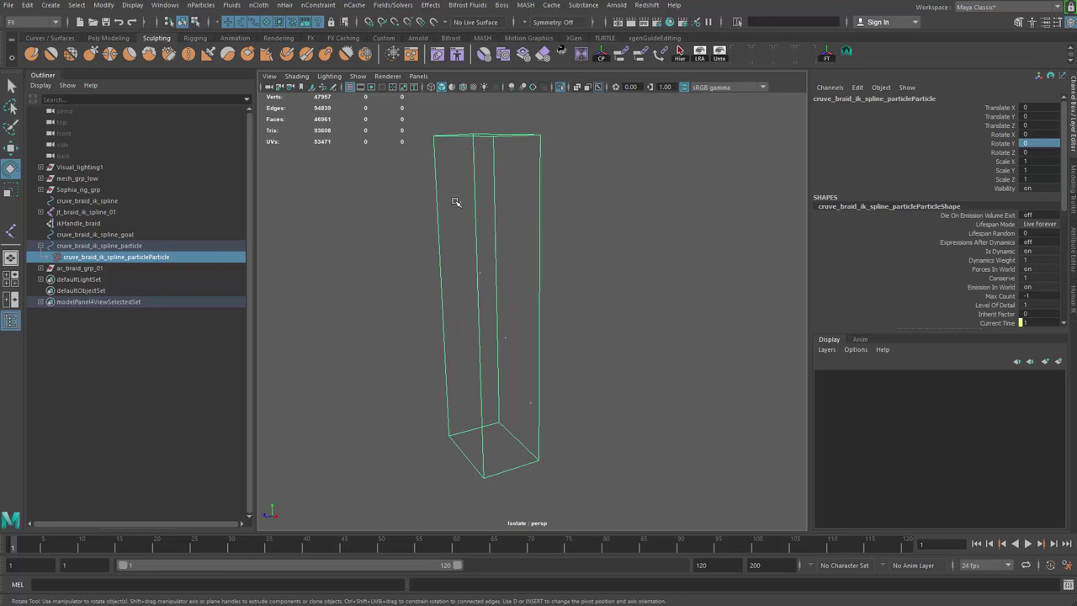
left_click_drag(571, 252, 496, 154, "alt")
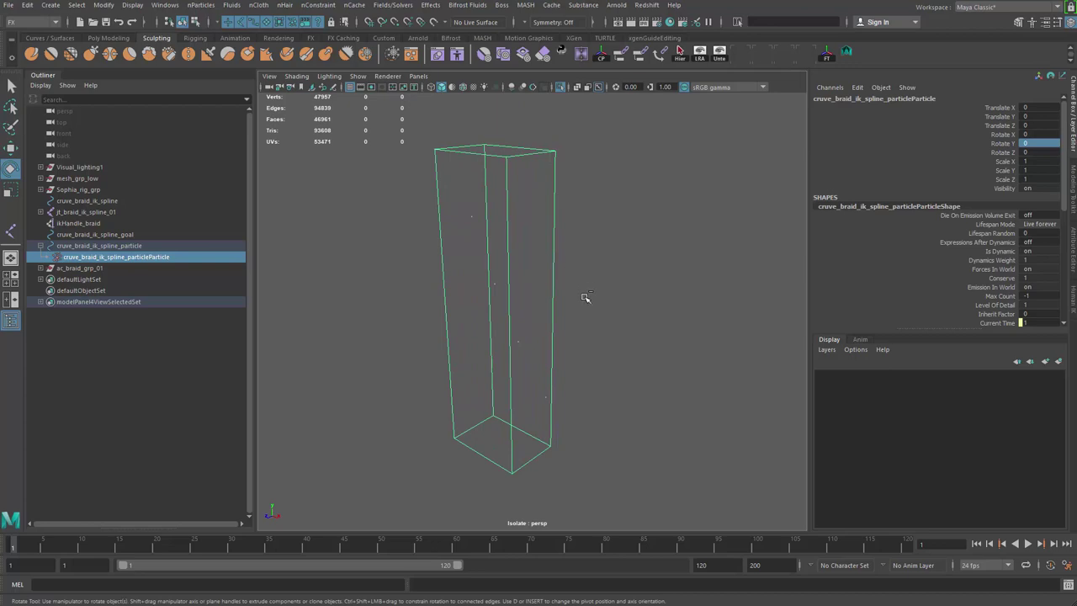
key("ctrl+1")
- Add a Turbulence field to the soft body's particle object
left_click_drag(620, 249, 504, 227, "alt")
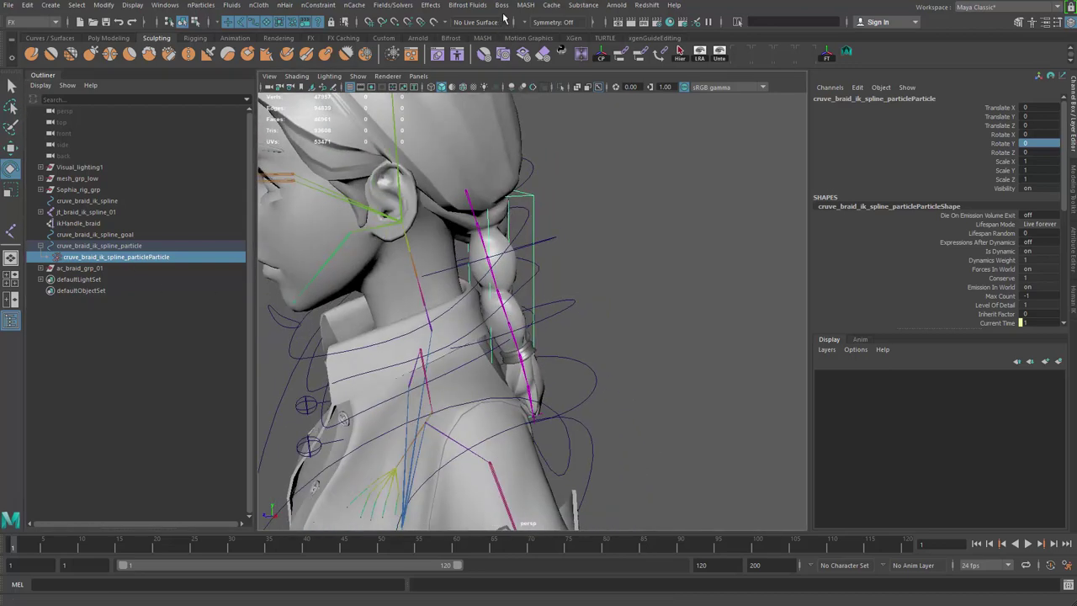
left_click(393, 5)
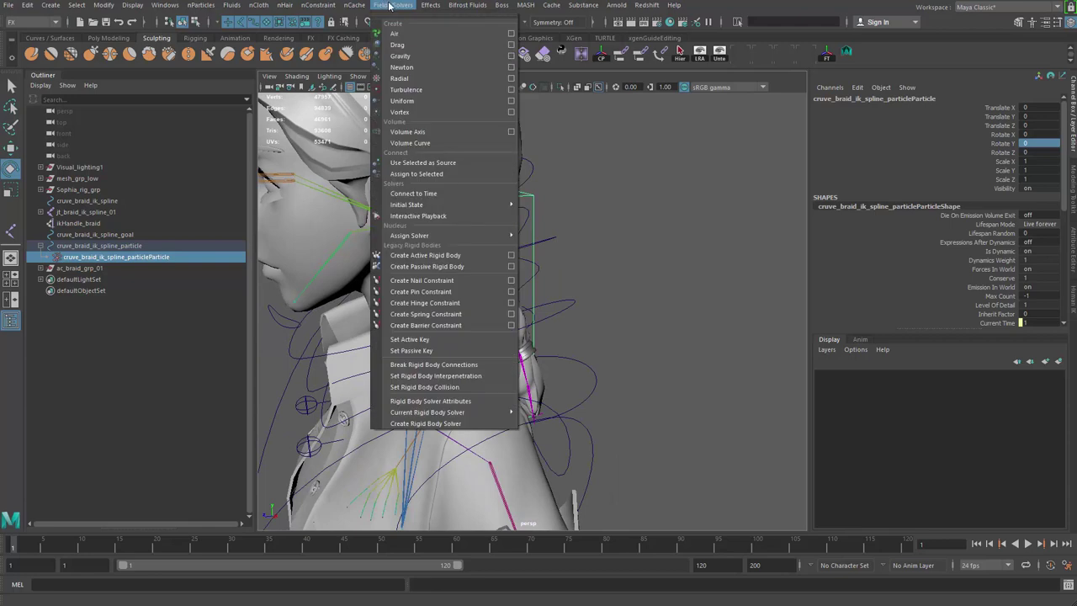
left_click(407, 90)
left_click_drag(525, 167, 678, 174, "alt")
- Set the Magnitude of the turbulence field to 2000
key("ctrl+a")
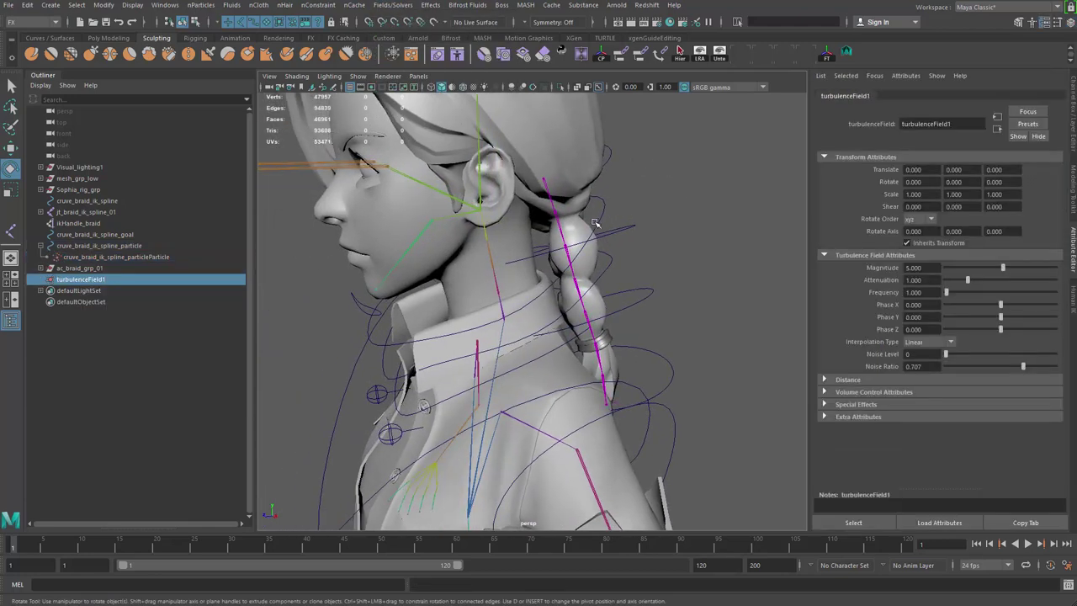
left_click_drag(705, 243, 391, 215, "alt")
left_click_drag(923, 267, 452, 385)
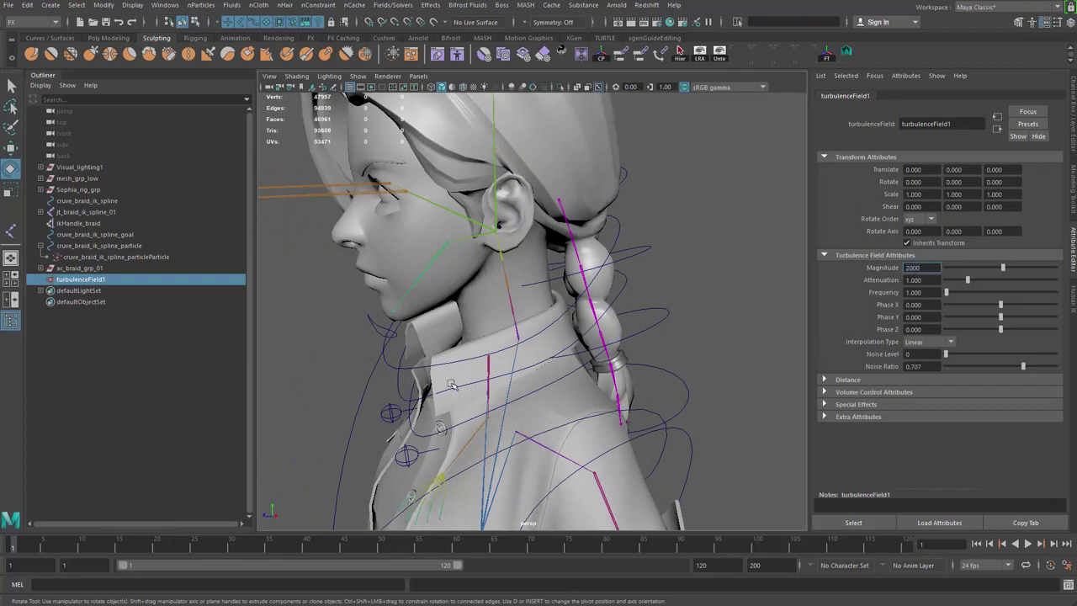
key("Return")
- Set Dynamic Blend on the control ac_braid_01 to 1
left_click_drag(356, 348, 135, 250, "alt")
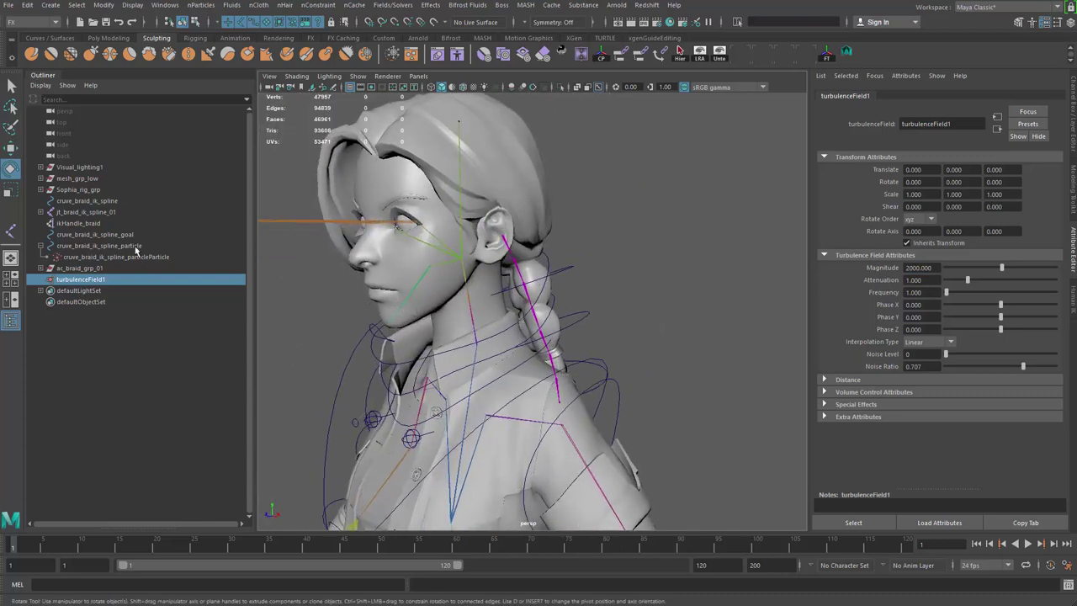
left_click_drag(579, 274, 574, 236, "alt")
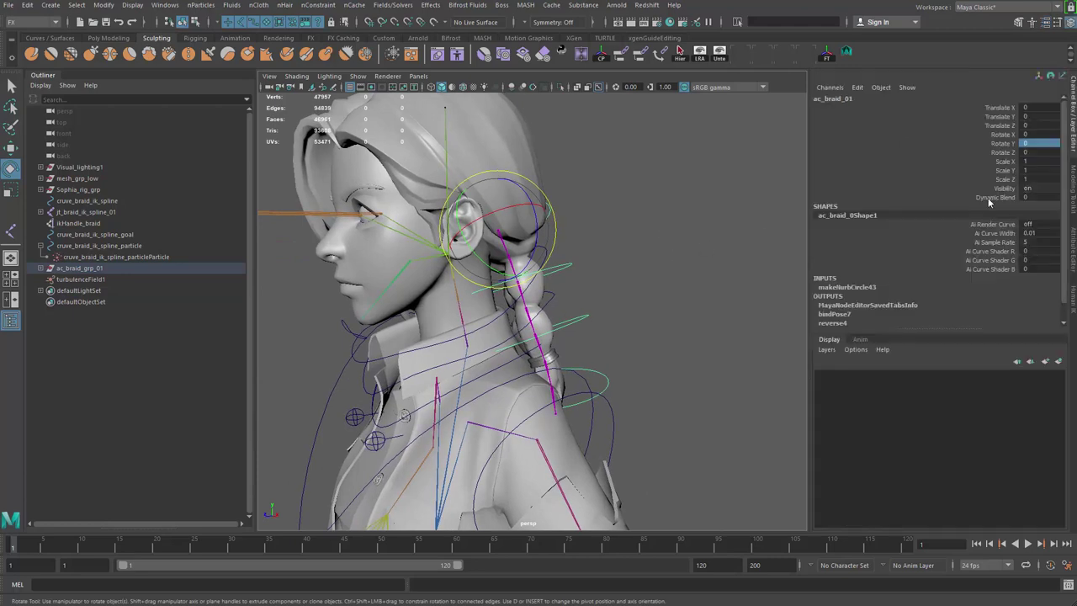
left_click(992, 197)
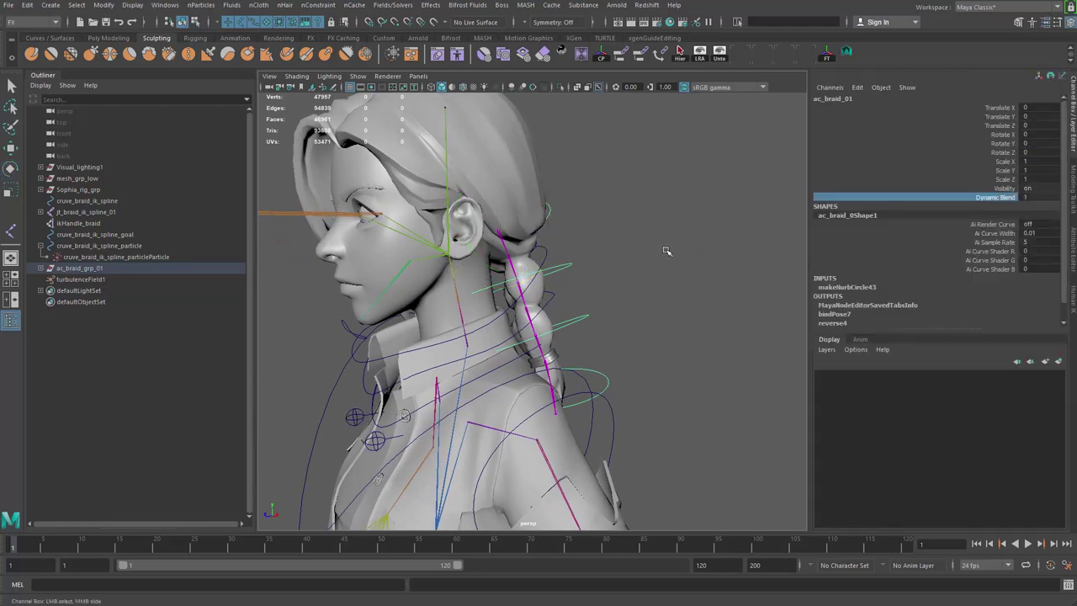
left_click_drag(666, 251, 624, 281, "alt")
- Select cruve_braid_ik_spline_particle and play the simulation to check how turbulence moves the curve
left_click(126, 245)
left_click_drag(688, 270, 667, 286, "alt")
key("alt+v")
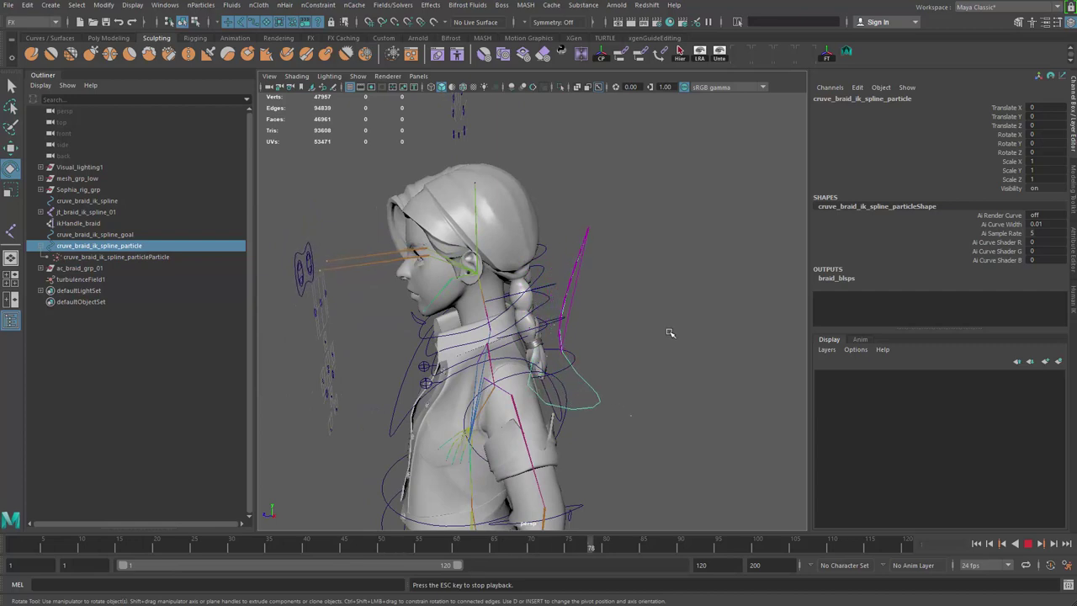
right_click_drag(670, 333, 652, 321, "alt")
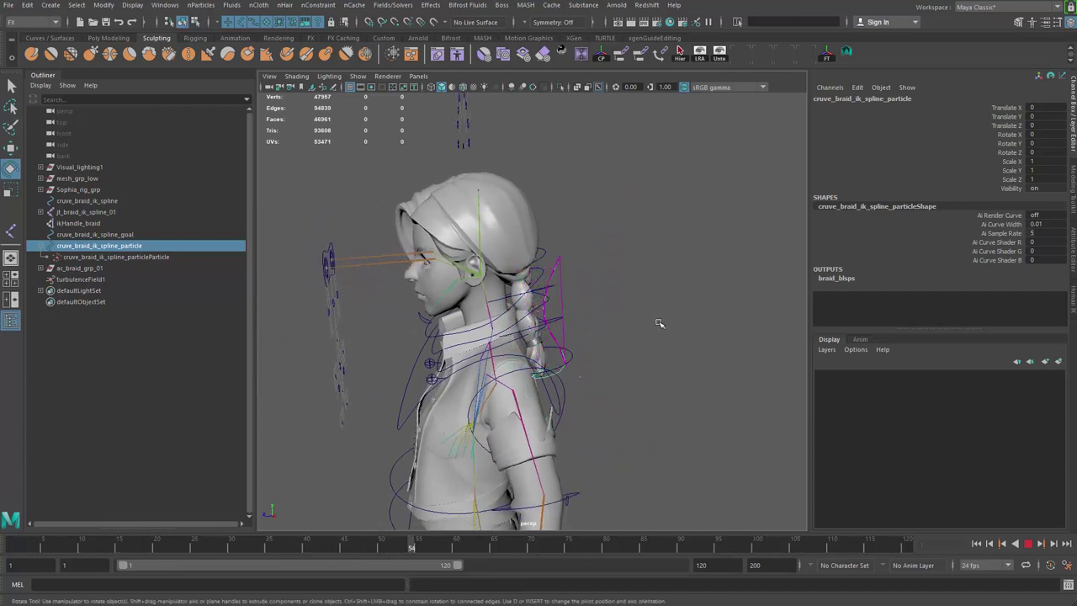
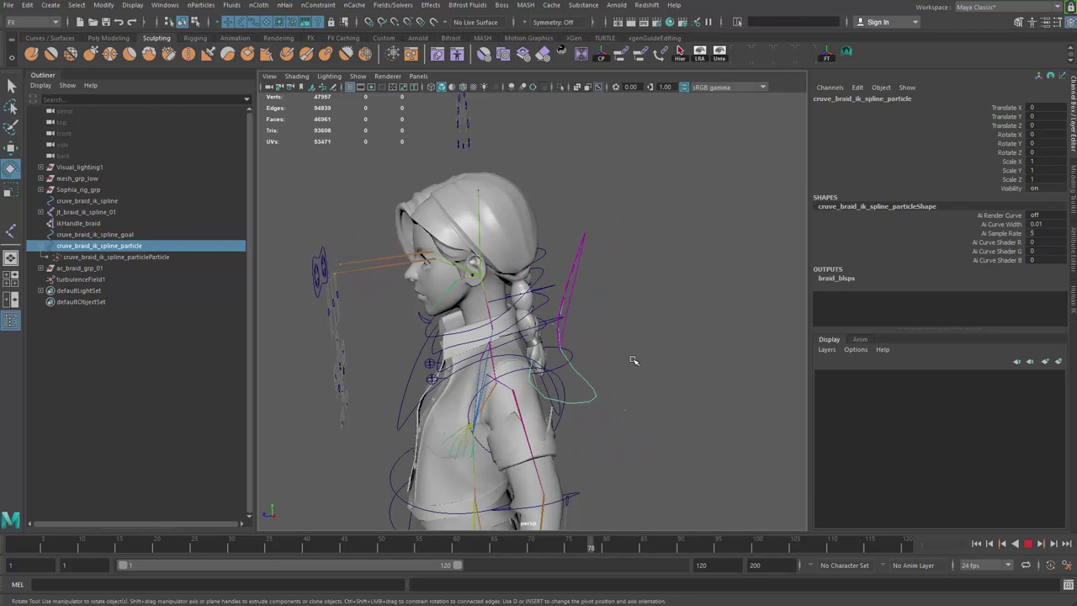
- Isolate cruve_braid_ik_spline_particleParticle and replay the simulation to check the motion of the soft body's particles
key("Escape")
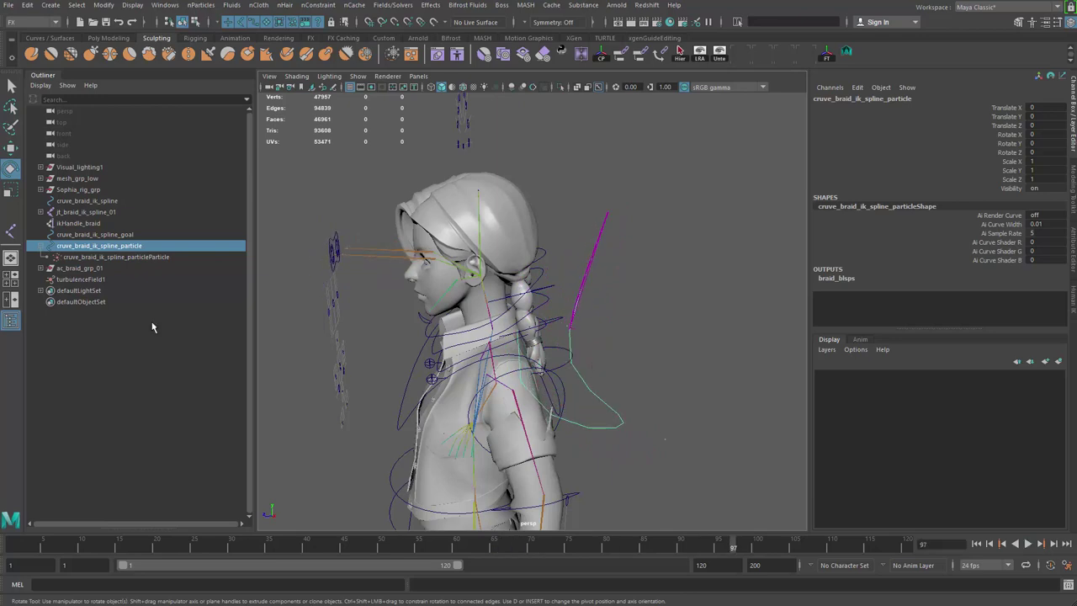
left_click(110, 256)
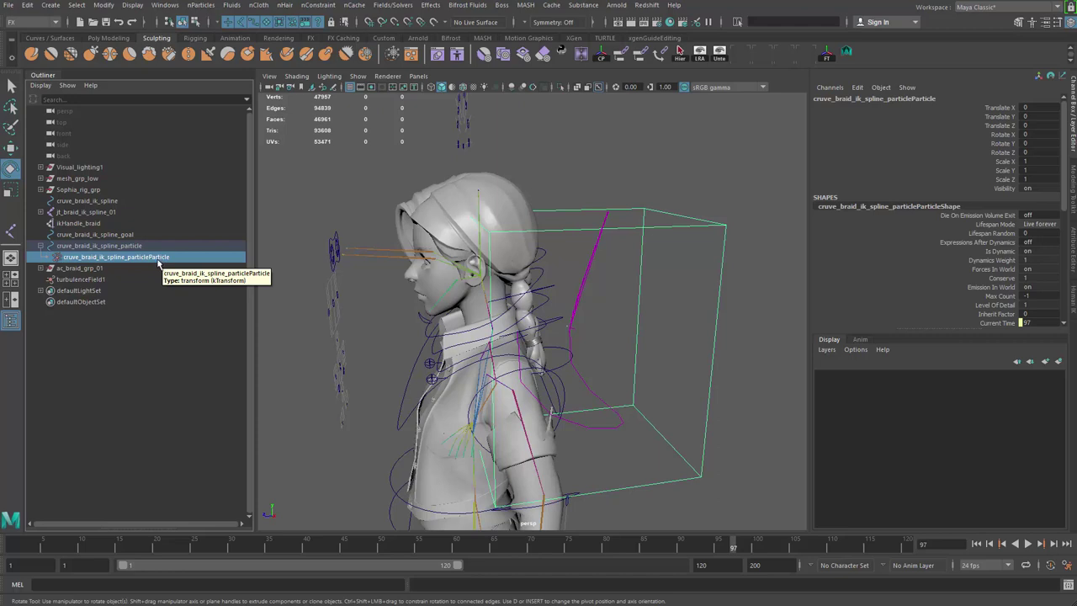
left_click(81, 245)
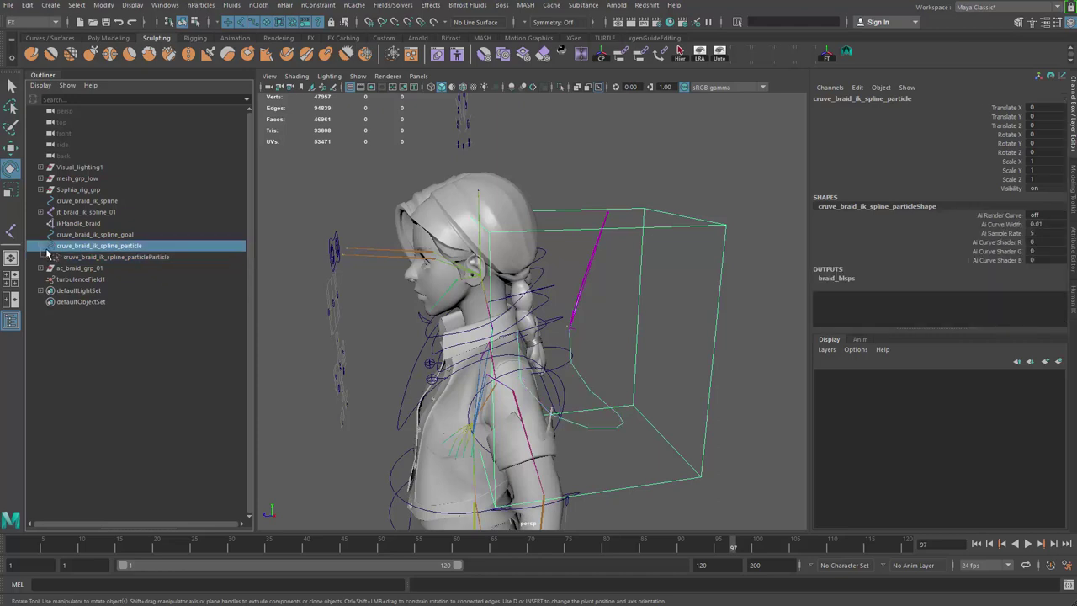
left_click(96, 258)
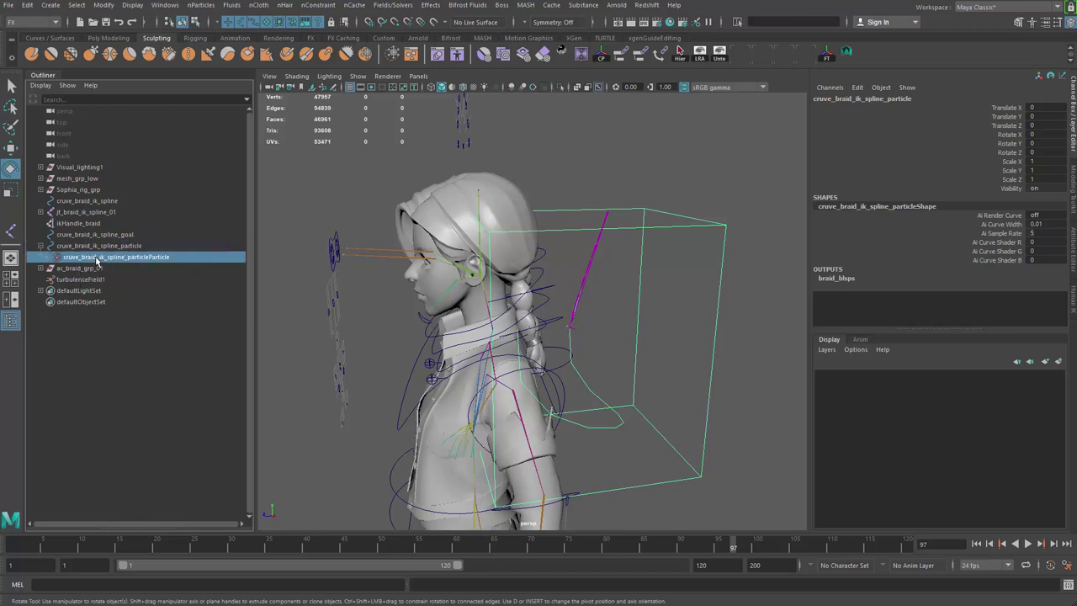
key("ctrl+1")
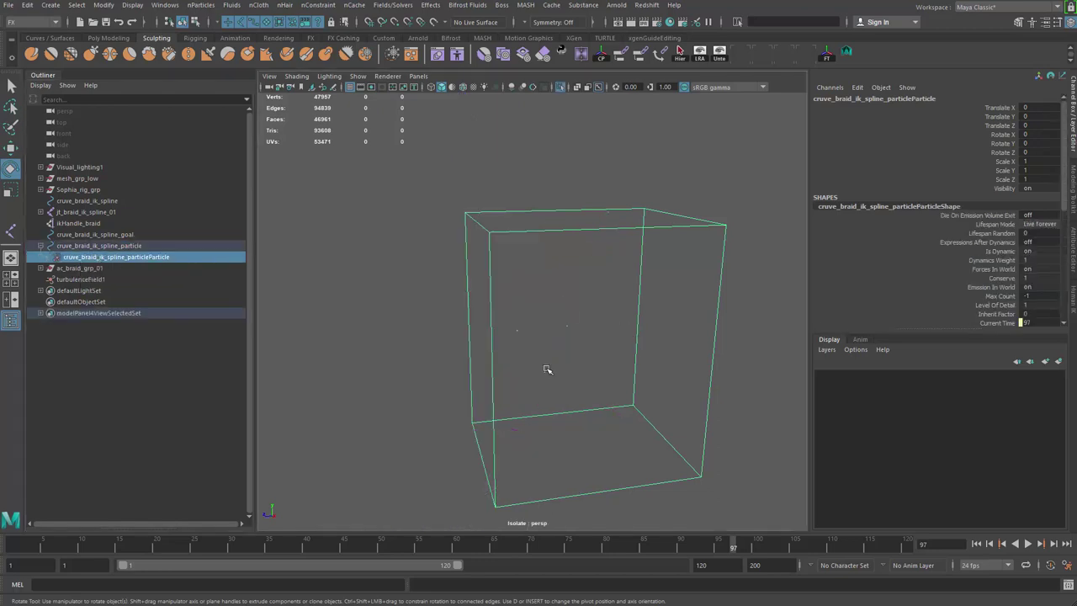
key("alt+v")
key("ctrl+1")
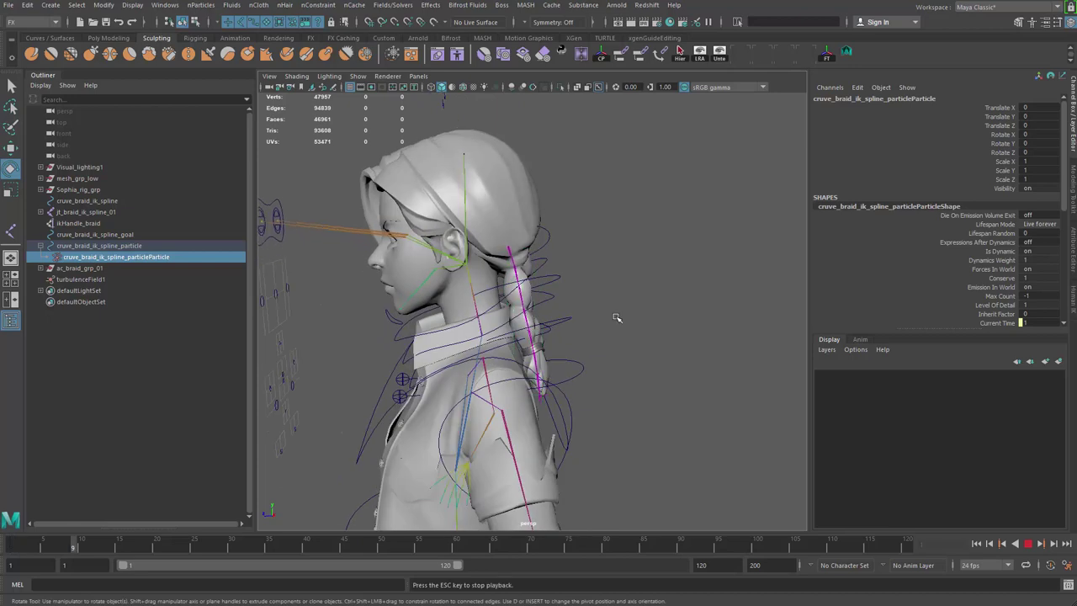
key("Escape")
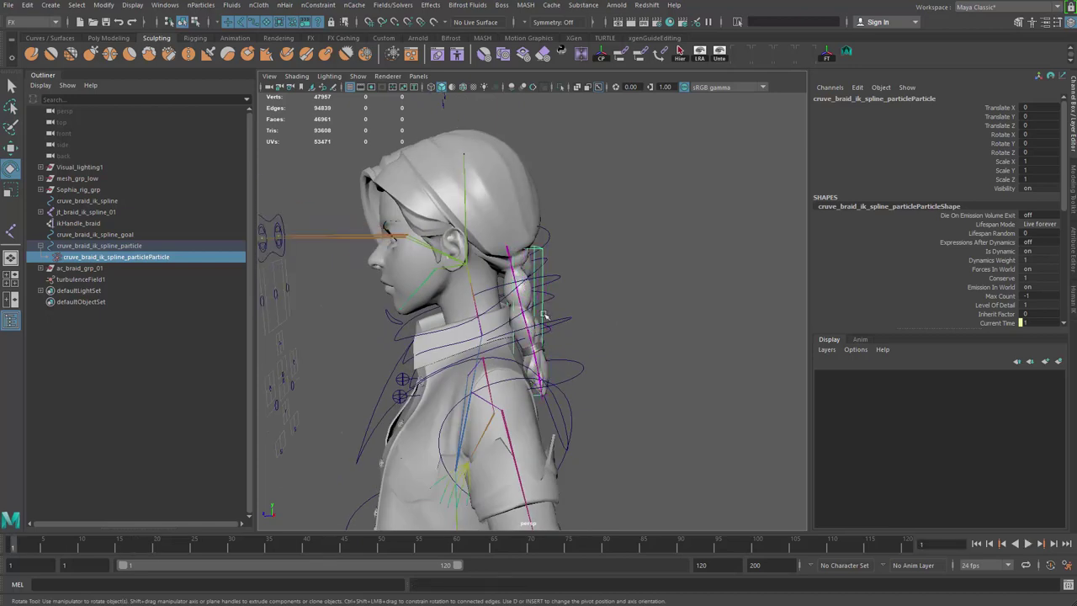
- Parent the braid's root joint jt_braid_ik_spline_01 under the head joint jt_head_01
right_click_drag(543, 314, 589, 331, "alt")
middle_click_drag(589, 331, 648, 396, "alt")
left_click_drag(647, 395, 562, 209, "alt")
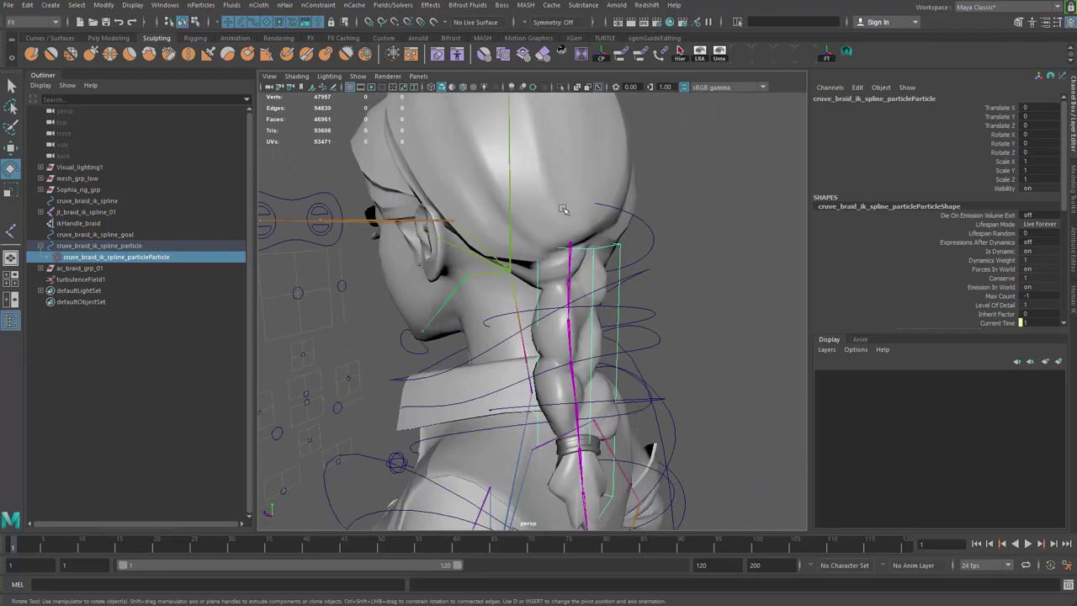
key("q")
left_click(577, 261)
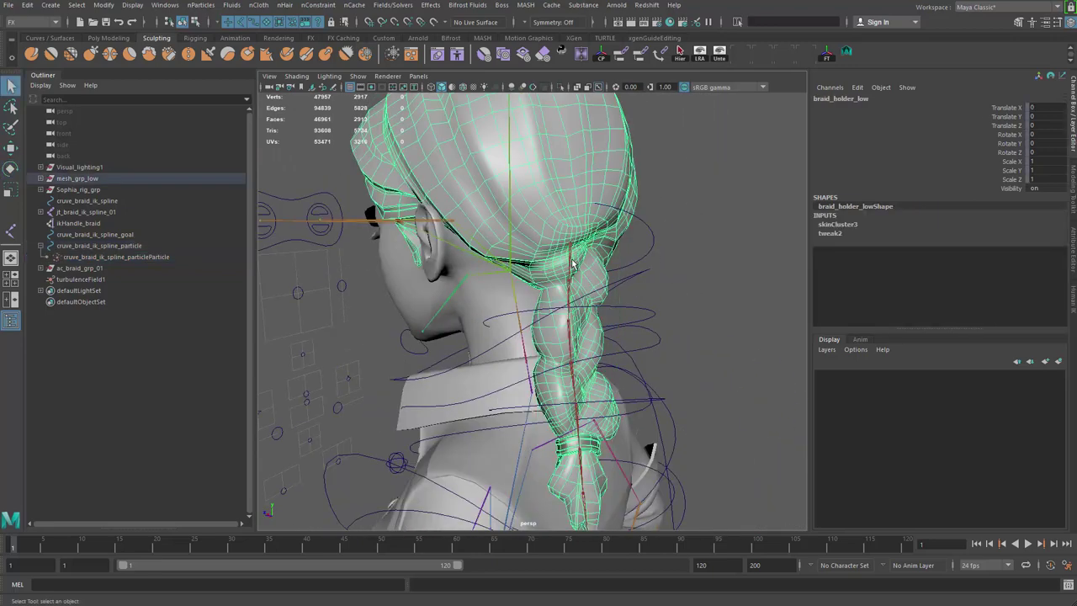
left_click(572, 263)
mouse_move(603, 266)
left_mouse_down("alt")
mouse_move(639, 262)
mouse_move(613, 263)
left_mouse_up("alt")
left_click(611, 263)
left_click(554, 243)
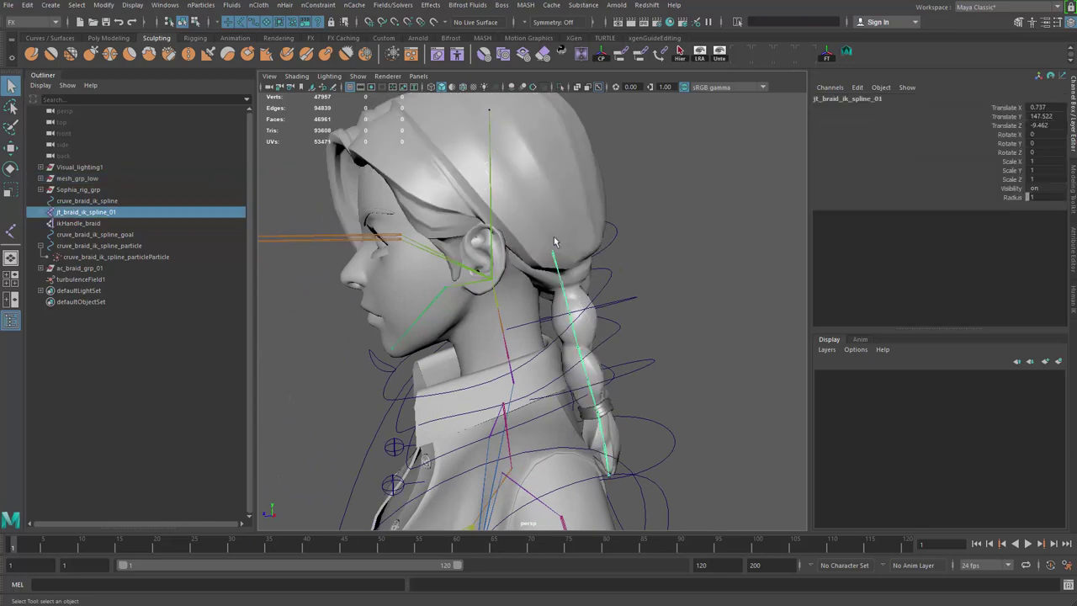
left_click(493, 253, "shift")
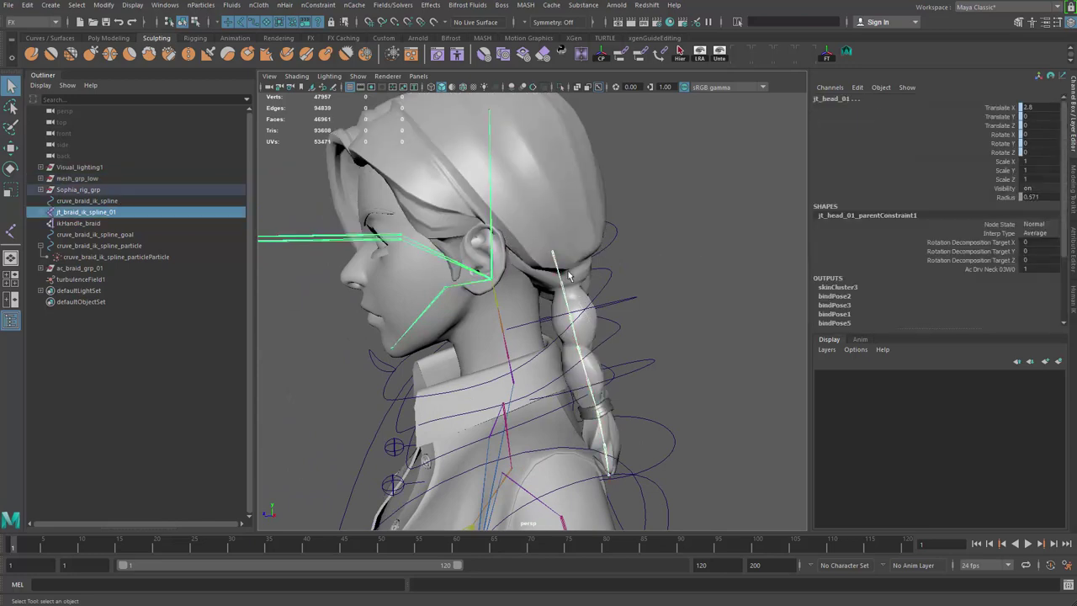
key("p")
key("f")
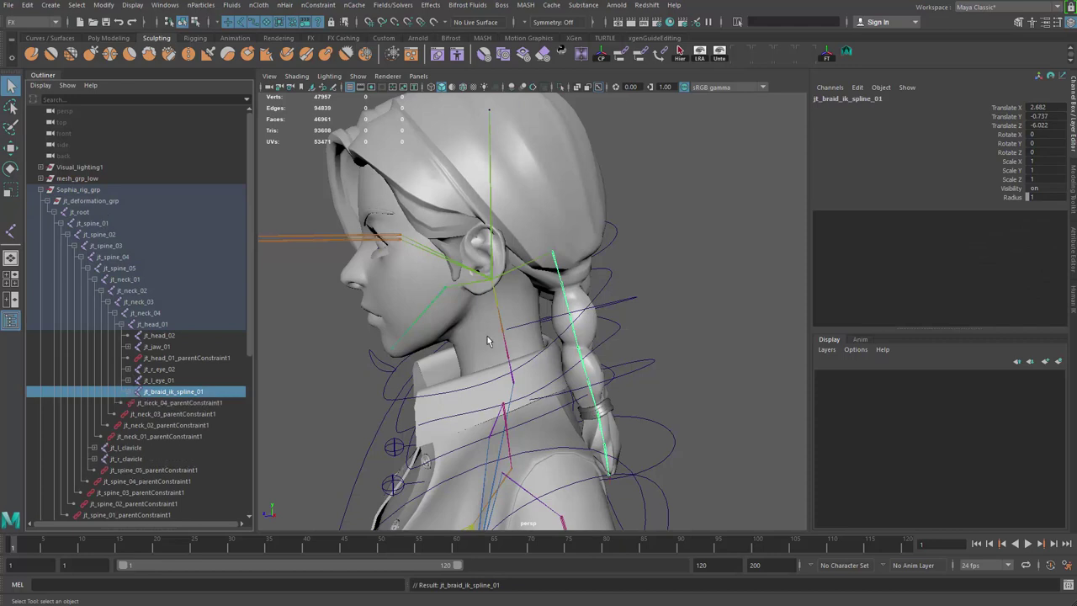
- Select the braid joints jt_braid_ik_spline_01 to jt_braid_ik_spline_08 together with the hair mesh and isolate them in the view
right_click_drag(488, 341, 426, 362, "alt")
left_click_drag(426, 362, 551, 367, "alt")
middle_click_drag(551, 367, 546, 338, "alt")
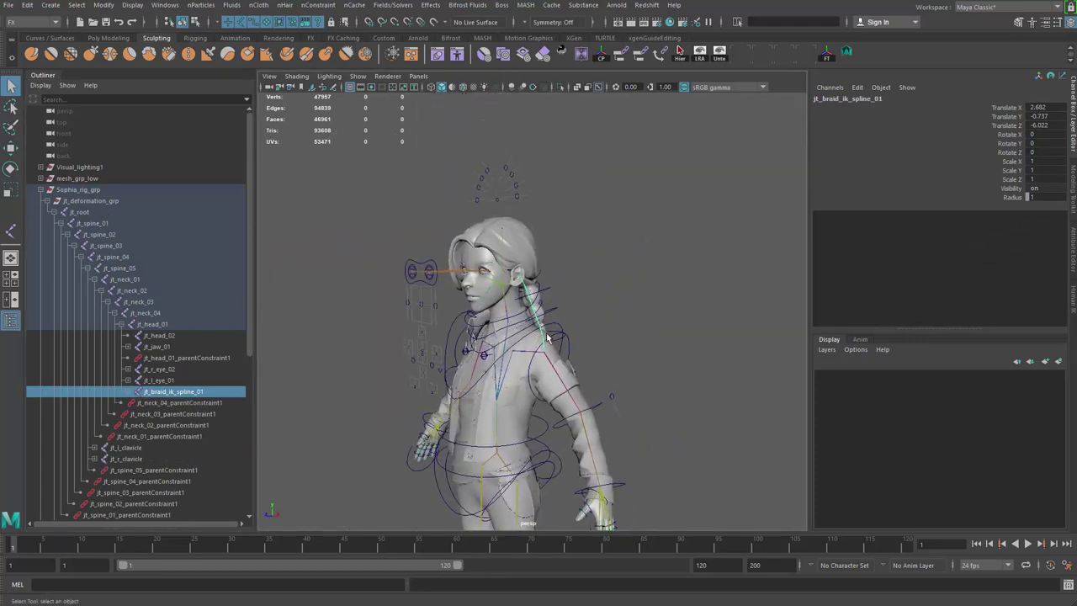
left_click_drag(546, 338, 476, 346, "alt")
right_click_drag(475, 346, 656, 401, "alt")
left_click_drag(656, 402, 588, 340, "alt")
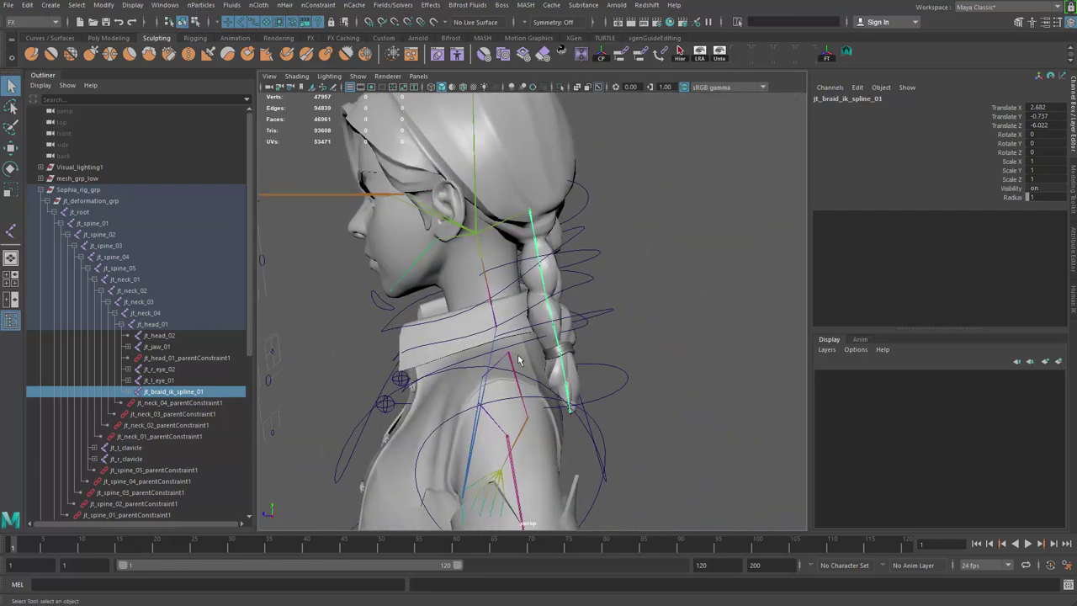
left_click(128, 392, "shift")
scroll(211, 396, "down", 6)
scroll(202, 323, "up", 2)
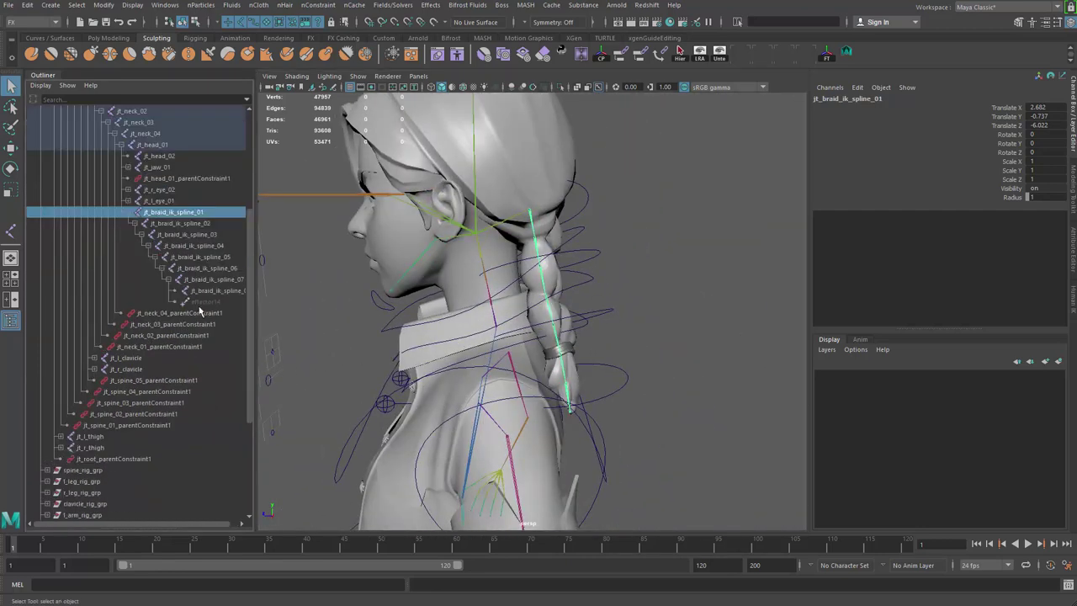
left_click(219, 290, "shift")
left_click_drag(538, 303, 564, 301, "alt")
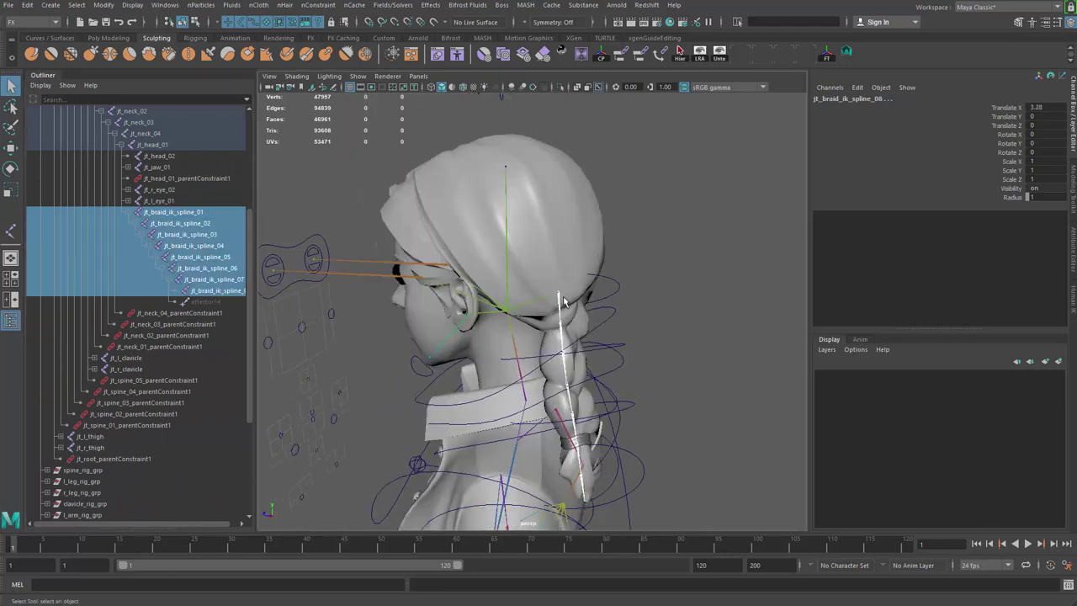
left_click(589, 229)
key("ctrl+1")
left_click_drag(580, 200, 469, 150, "alt")
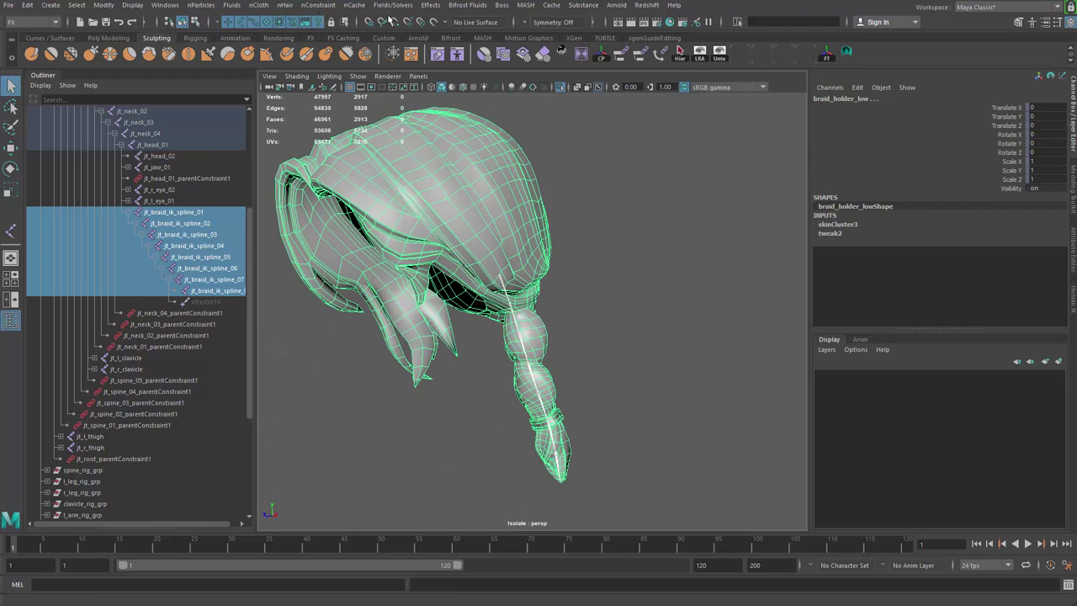
- Add the selected braid joints as influences of the hair mesh, with reset options, locked weights and a default weight of 0
left_click(30, 22)
left_click(27, 38)
left_click(227, 5)
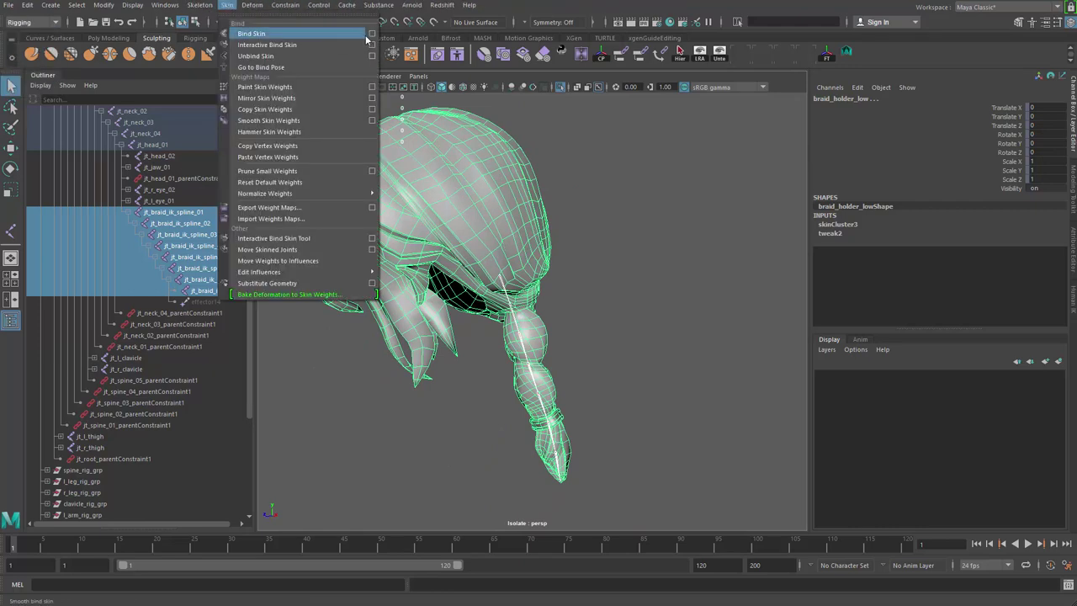
mouse_move(362, 272)
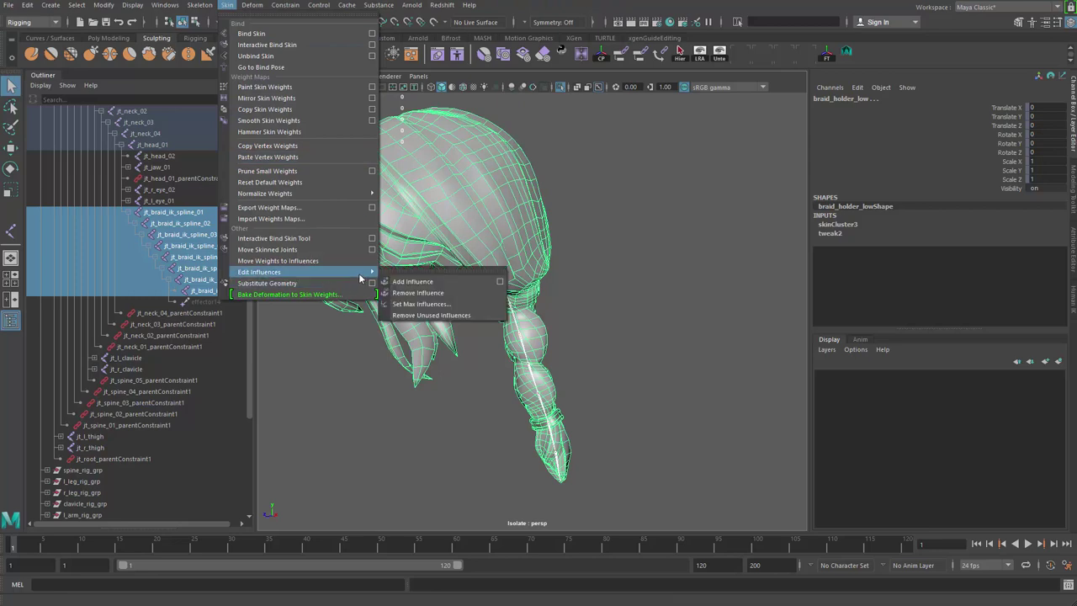
left_click(501, 281)
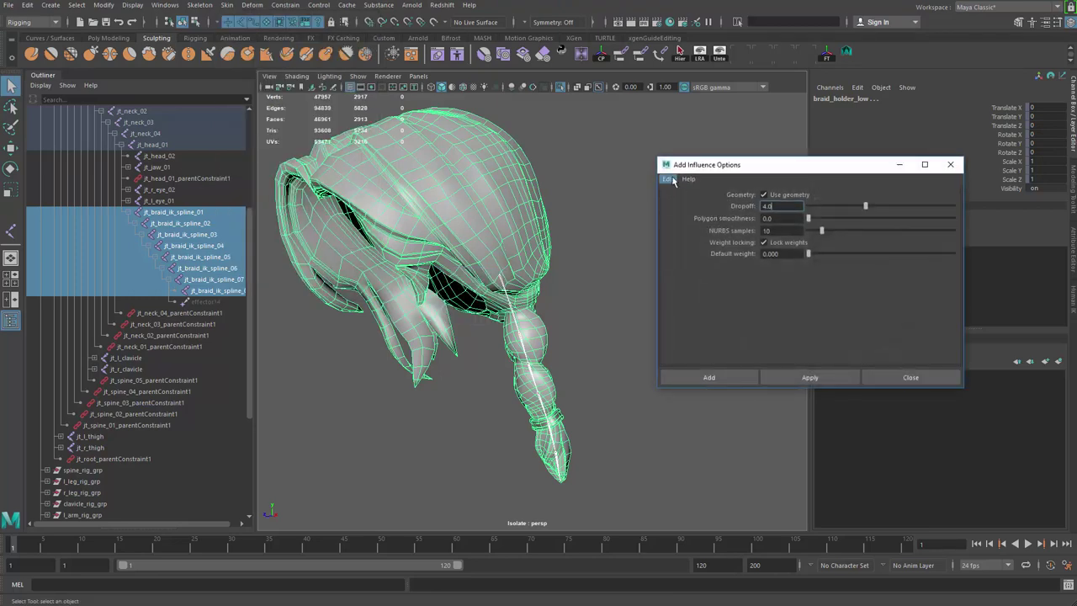
left_click(667, 178)
left_click(689, 202)
left_click(788, 243)
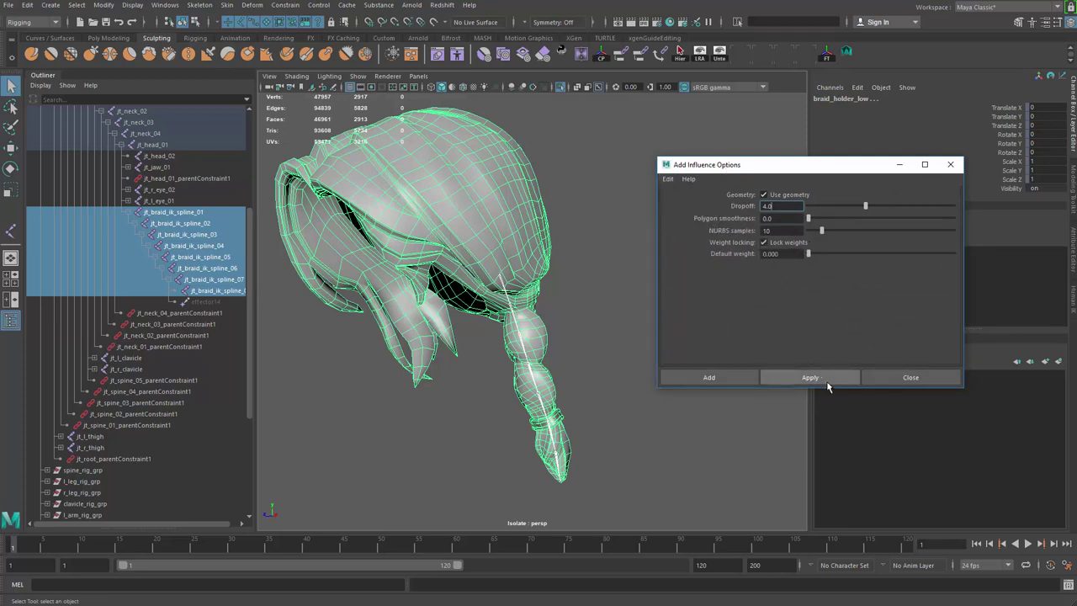
left_click(874, 376)
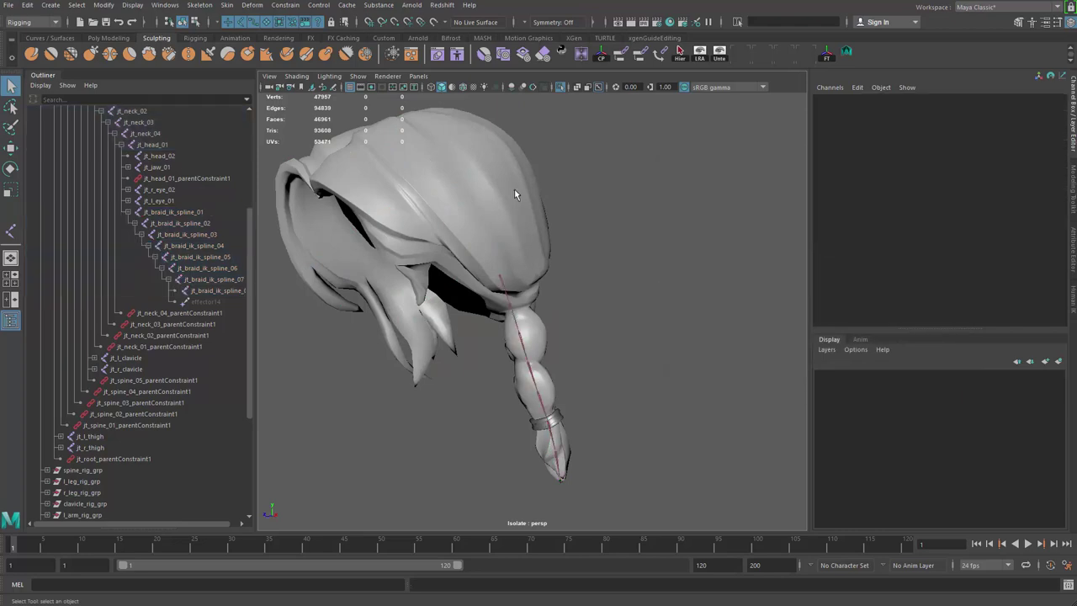
- Start Paint Skin Weights on the hair mesh and unlock the weights of jt_braid_ik_spline_01 to jt_braid_ik_spline_08
left_click(497, 187)
right_click_drag(494, 183, 353, 133)
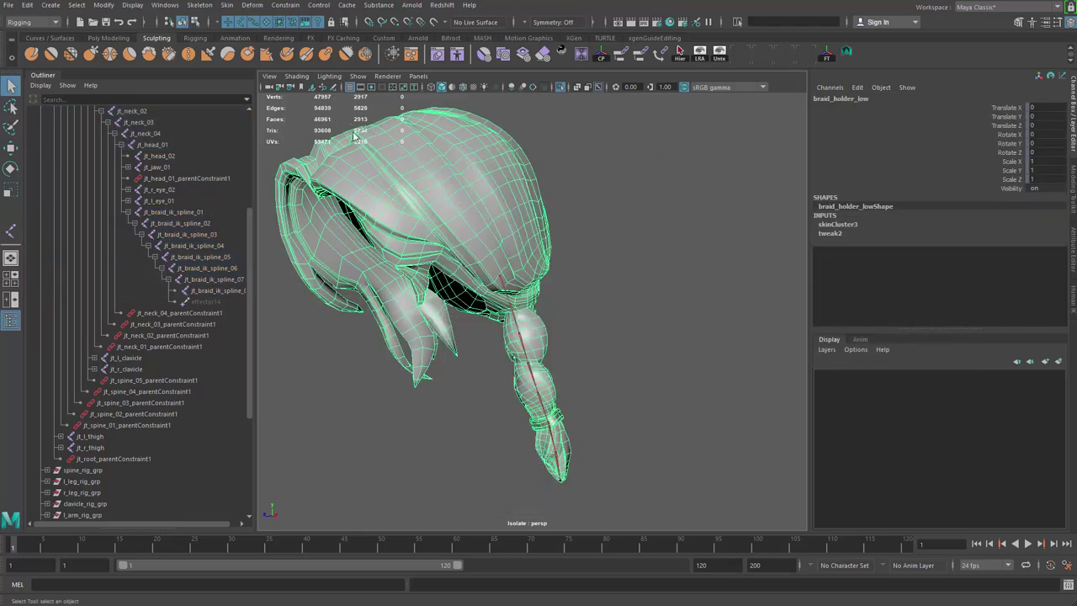
scroll(508, 267, "up", 3)
right_click_drag(498, 259, 495, 229)
scroll(692, 206, "down", 1)
scroll(707, 205, "down", 3)
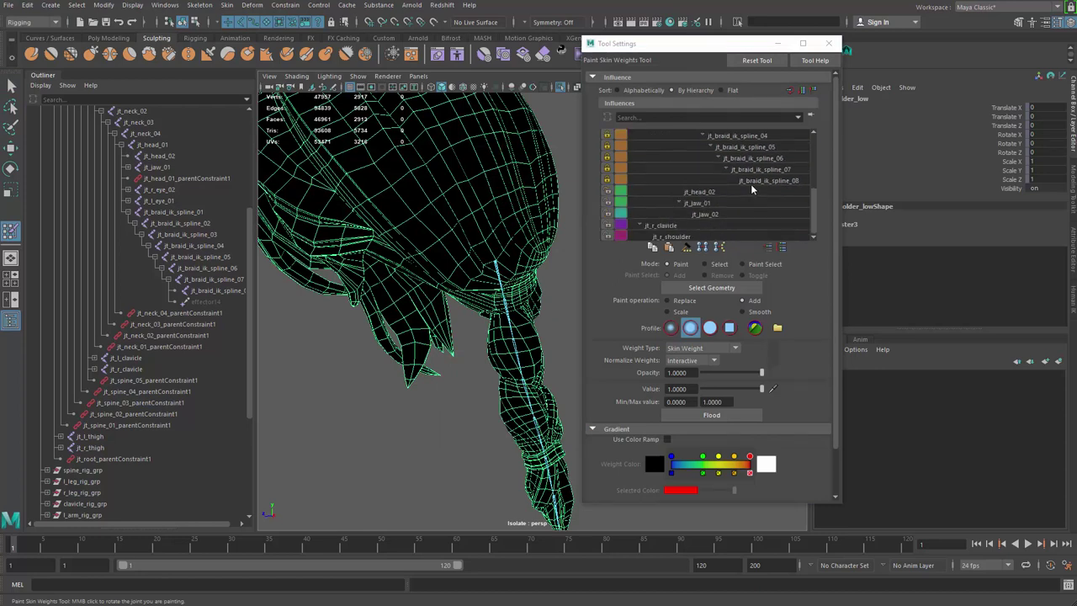
left_click(750, 186, "shift")
left_click(761, 206)
scroll(739, 203, "up", 3)
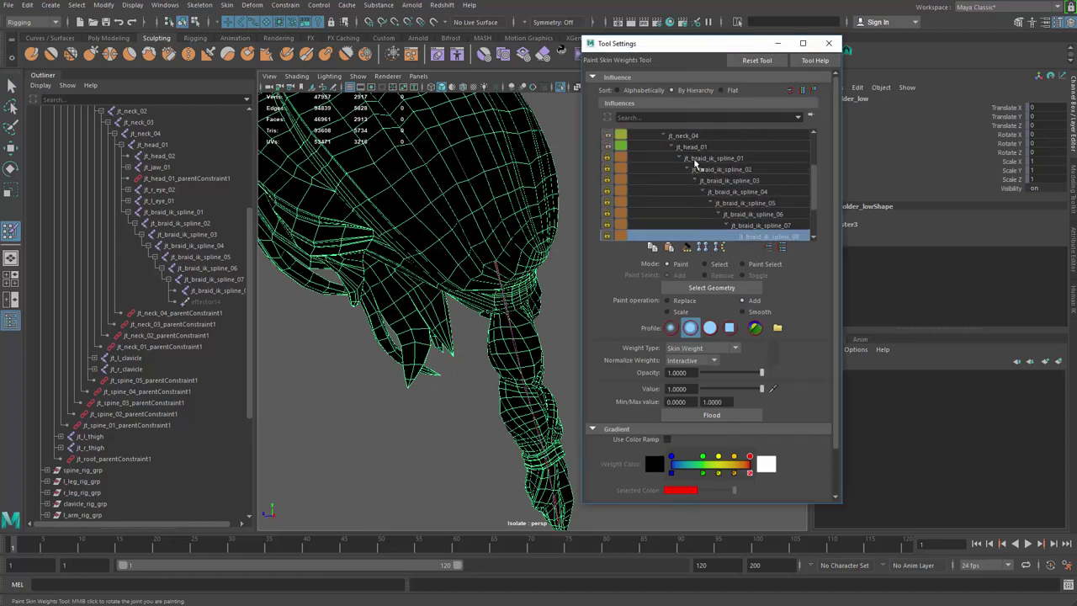
left_click(694, 160, "shift")
left_click(721, 165)
scroll(461, 261, "up", 3)
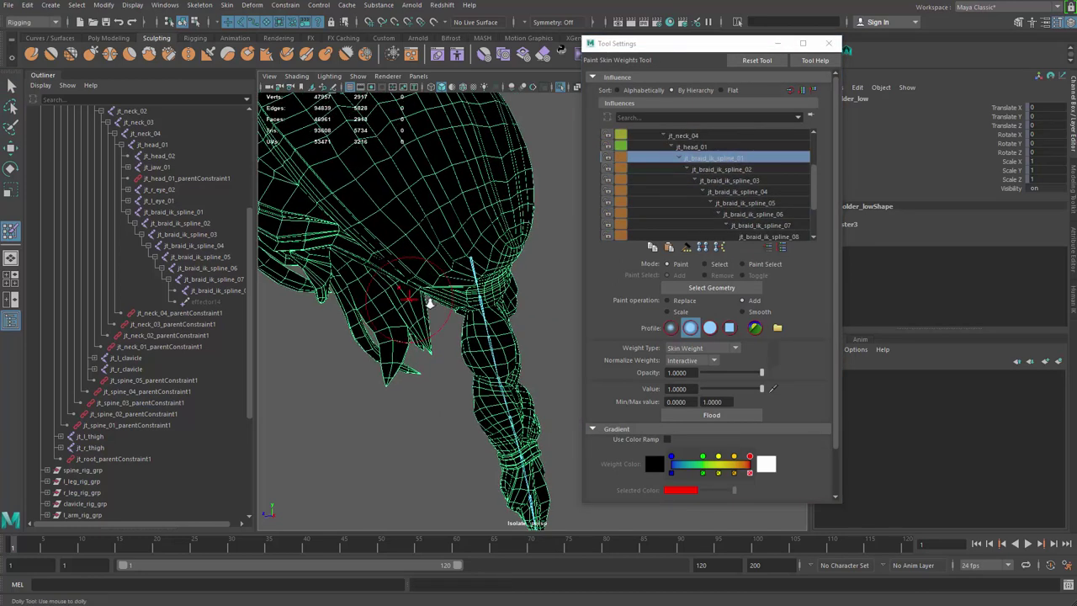
- Paint full weight for jt_braid_ik_spline_01 all around the base of the braid, using Add with value 1
left_click_drag(461, 253, 483, 256)
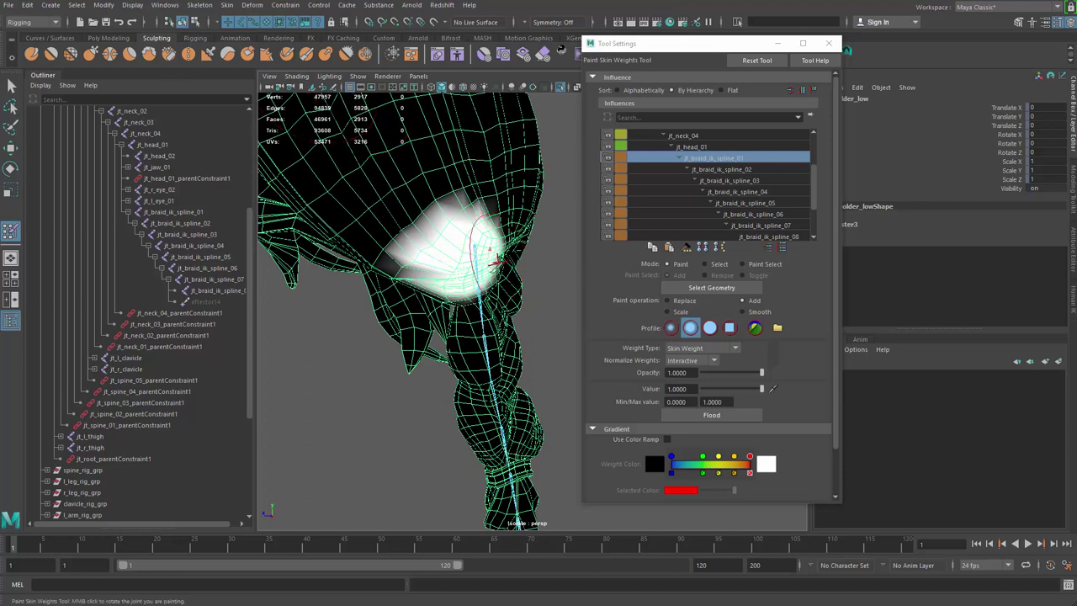
mouse_move(484, 255)
left_mouse_down("alt")
mouse_move(469, 240)
mouse_move(409, 284)
mouse_move(392, 282)
mouse_move(446, 286)
left_mouse_up("alt")
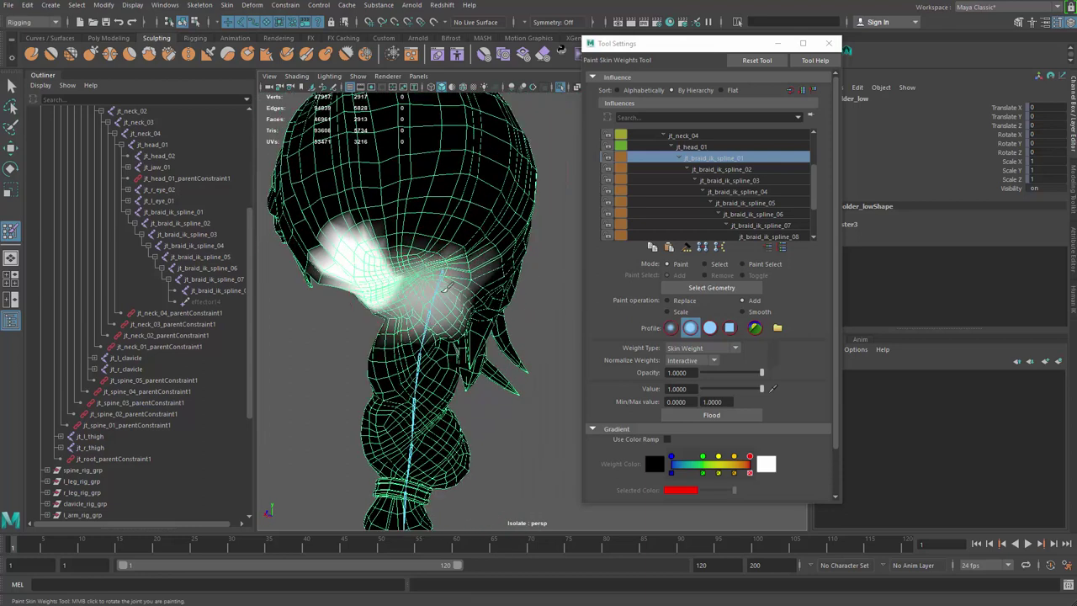
left_click_drag(496, 309, 454, 273, "alt")
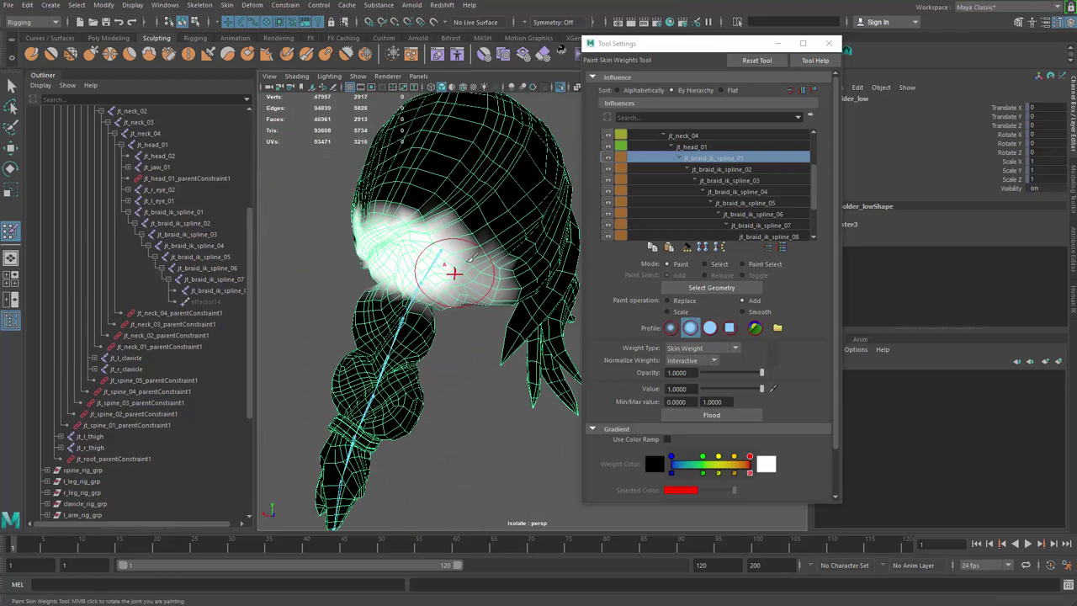
left_click_drag(378, 250, 459, 303, "alt")
right_click_drag(420, 337, 463, 356, "alt")
mouse_move(464, 356)
left_mouse_down("alt")
mouse_move(512, 288)
mouse_move(483, 256)
mouse_move(497, 247)
mouse_move(471, 345)
mouse_move(423, 324)
left_mouse_up("alt")
right_click_drag(516, 212, 458, 257, "alt")
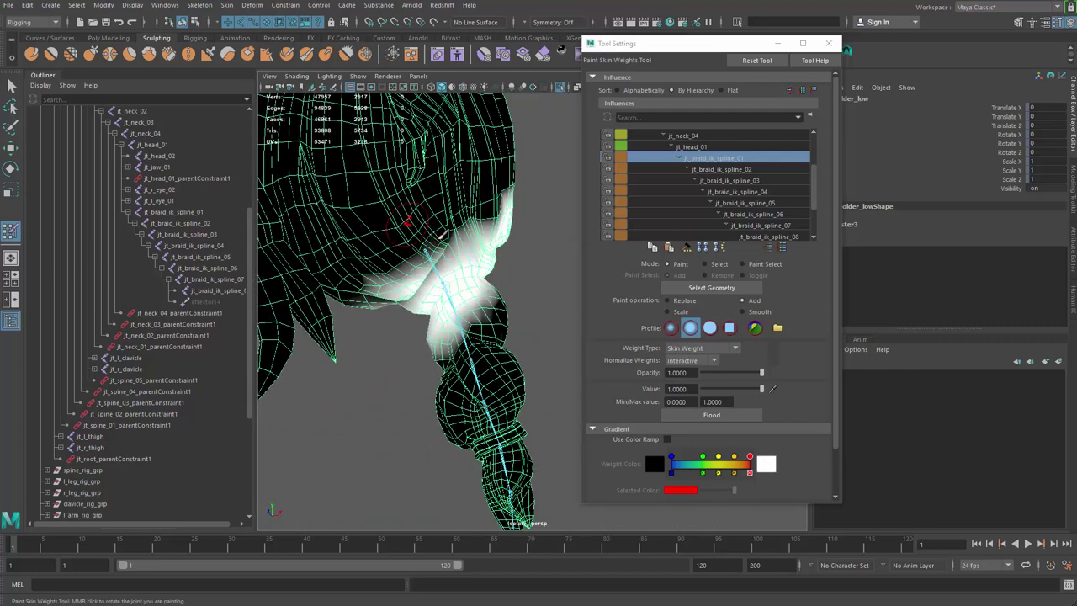
left_click_drag(458, 257, 431, 312, "alt")
right_click_drag(487, 299, 429, 296, "alt")
left_click_drag(429, 297, 373, 294, "alt")
right_click_drag(373, 294, 459, 278, "alt")
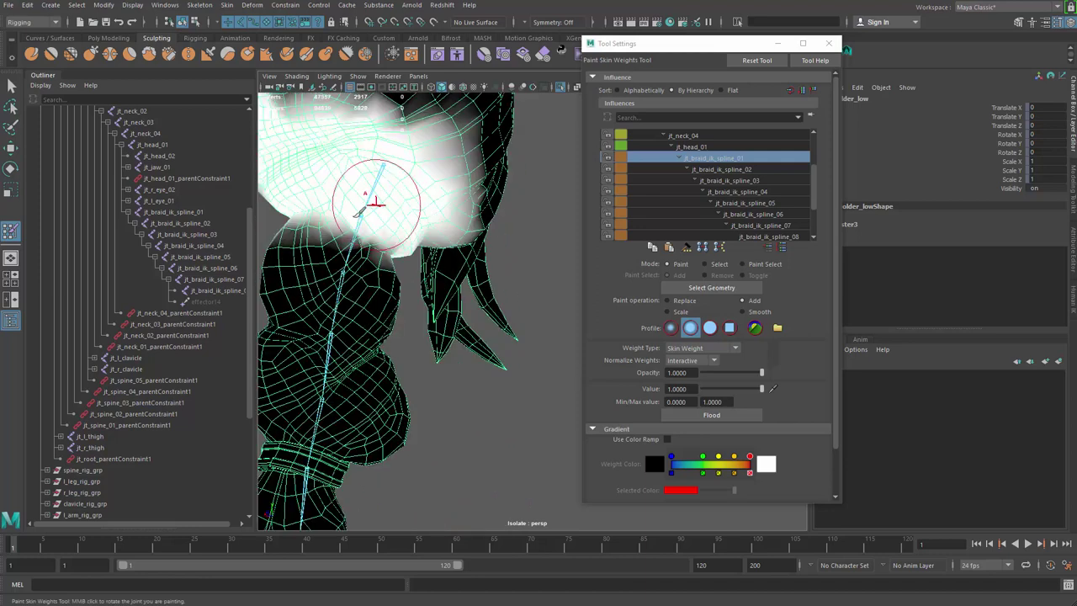
- Paint full weight for jt_braid_ik_spline_02 around the braid's uppermost segment
right_click(362, 219)
left_click(364, 190)
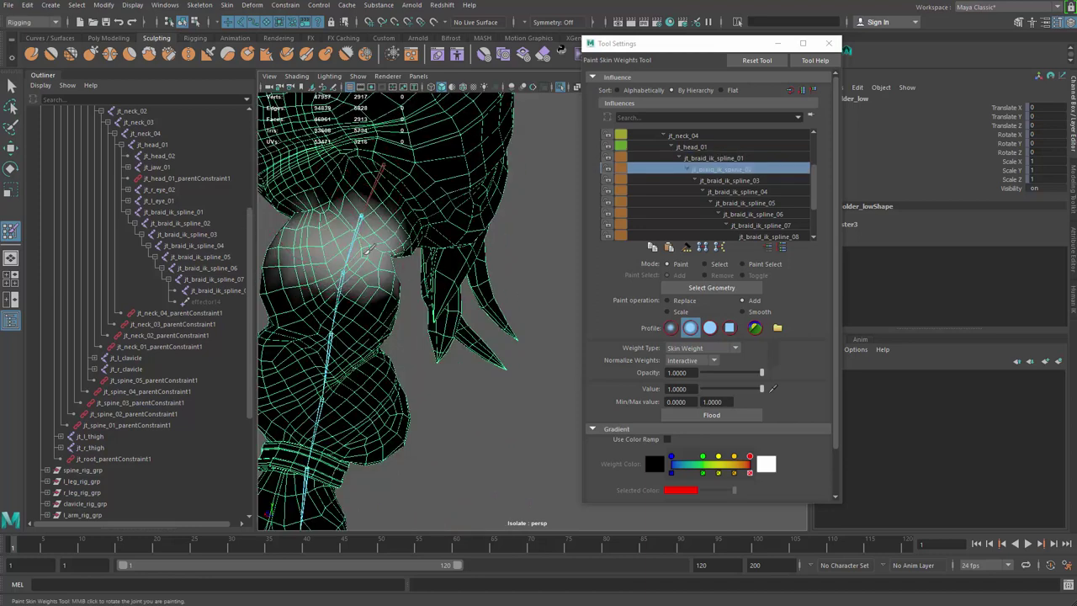
left_click_drag(326, 242, 485, 265, "alt")
key("[")
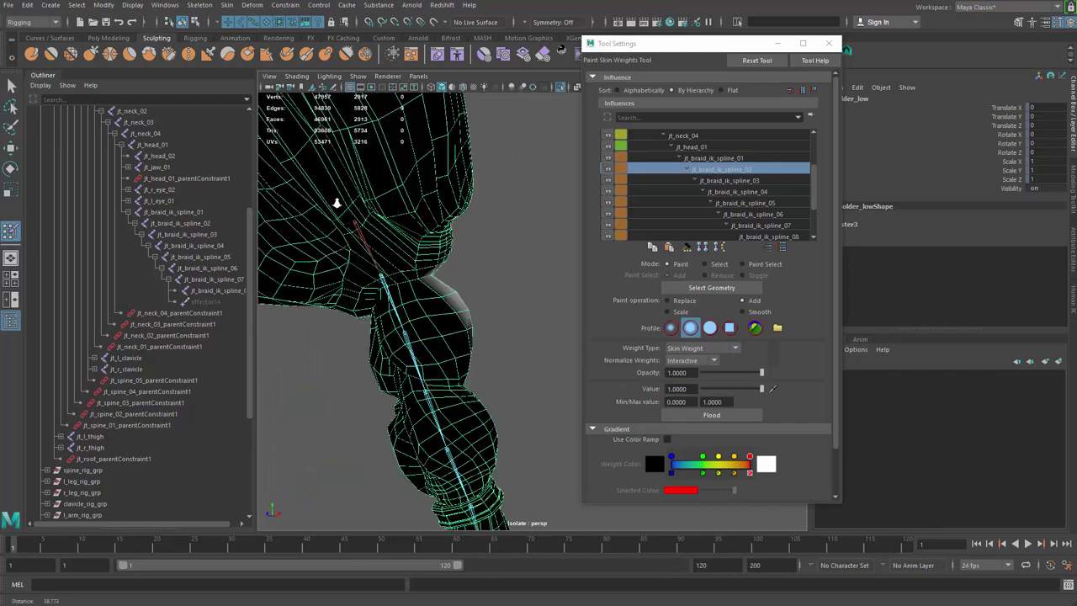
mouse_move(336, 201)
left_mouse_down("alt")
mouse_move(423, 233)
mouse_move(459, 262)
mouse_move(470, 252)
mouse_move(421, 240)
mouse_move(429, 238)
left_mouse_up("alt")
left_click_drag(410, 200, 402, 203)
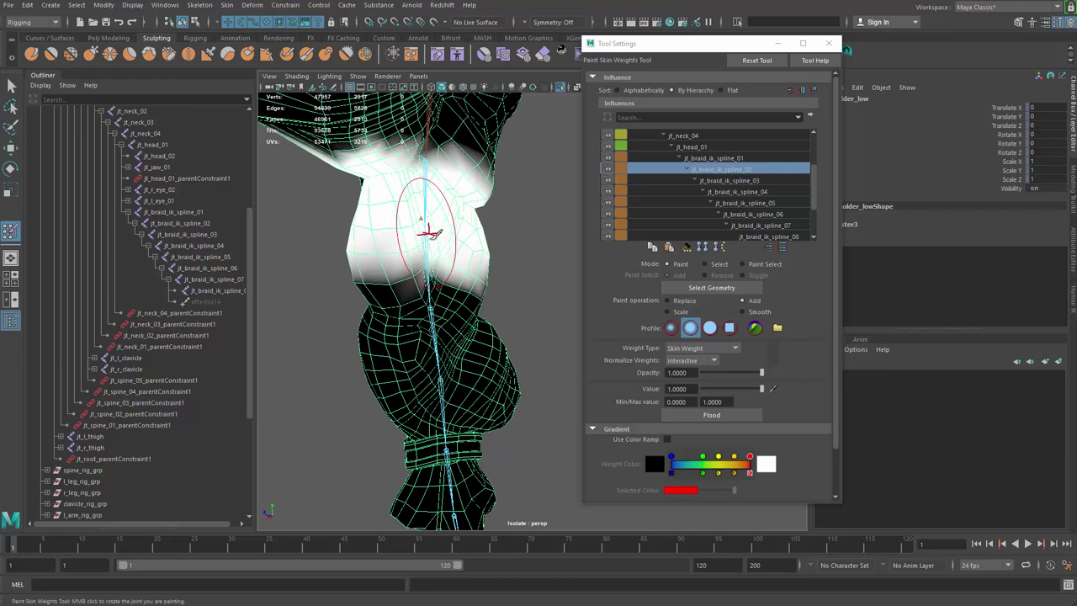
- Paint full weight for jt_braid_ik_spline_03 all around the braid's second segment, just below the uppermost one
right_click_drag(430, 231, 373, 286)
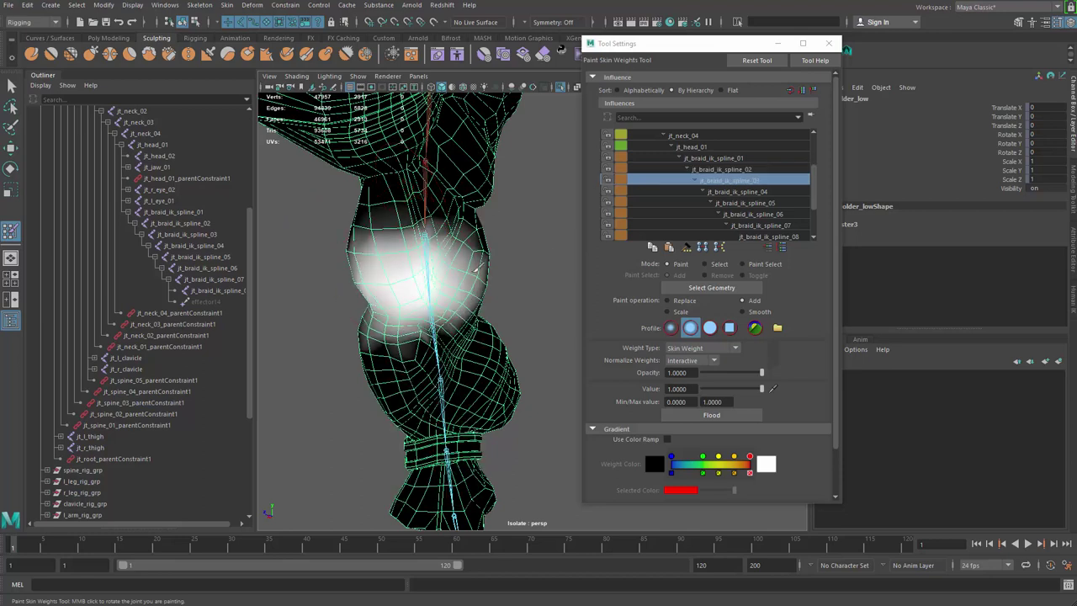
mouse_move(511, 259)
left_mouse_down("alt")
mouse_move(550, 274)
mouse_move(480, 240)
mouse_move(480, 264)
mouse_move(539, 259)
mouse_move(468, 304)
mouse_move(553, 262)
left_mouse_up("alt")
mouse_move(448, 313)
left_mouse_down("alt")
mouse_move(373, 253)
mouse_move(406, 250)
left_mouse_up("alt")
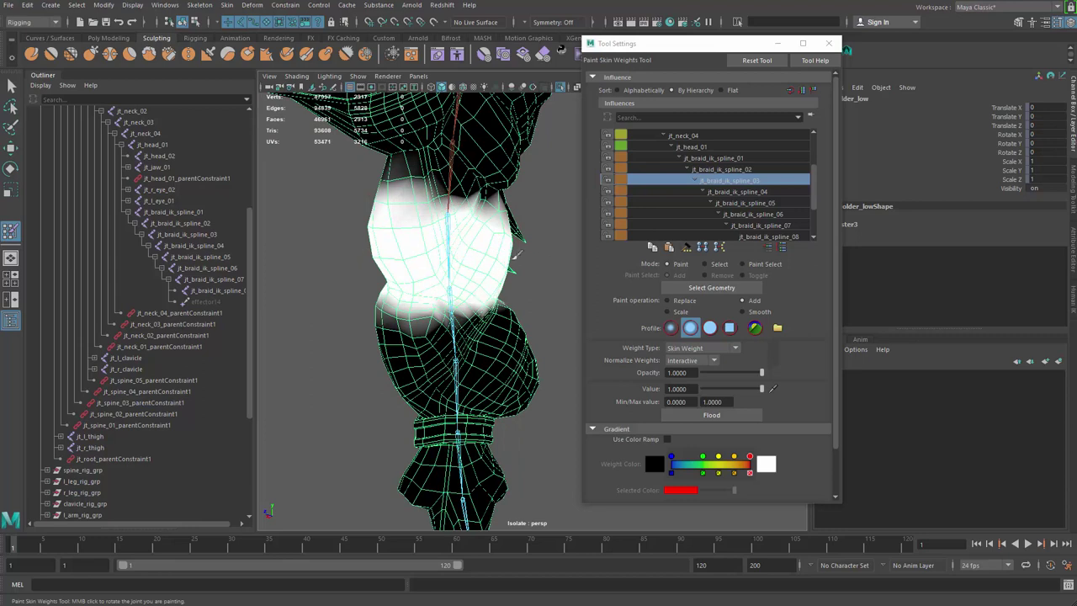
- Paint full weight for jt_braid_ik_spline_04 all around the braid segment above the holder
right_click_drag(449, 294, 451, 332)
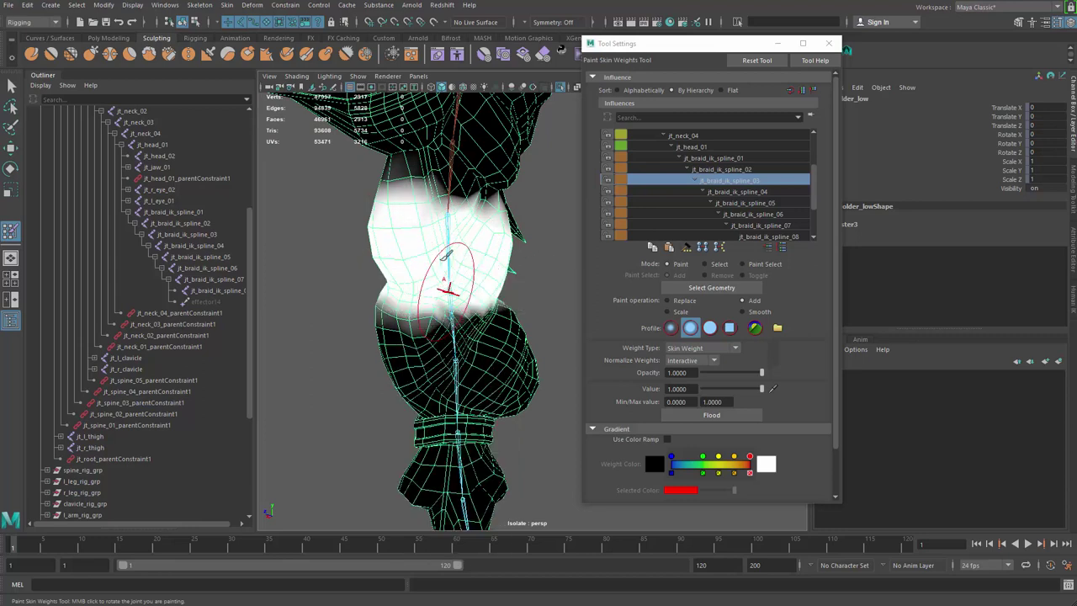
middle_click_drag(453, 337, 469, 297, "alt")
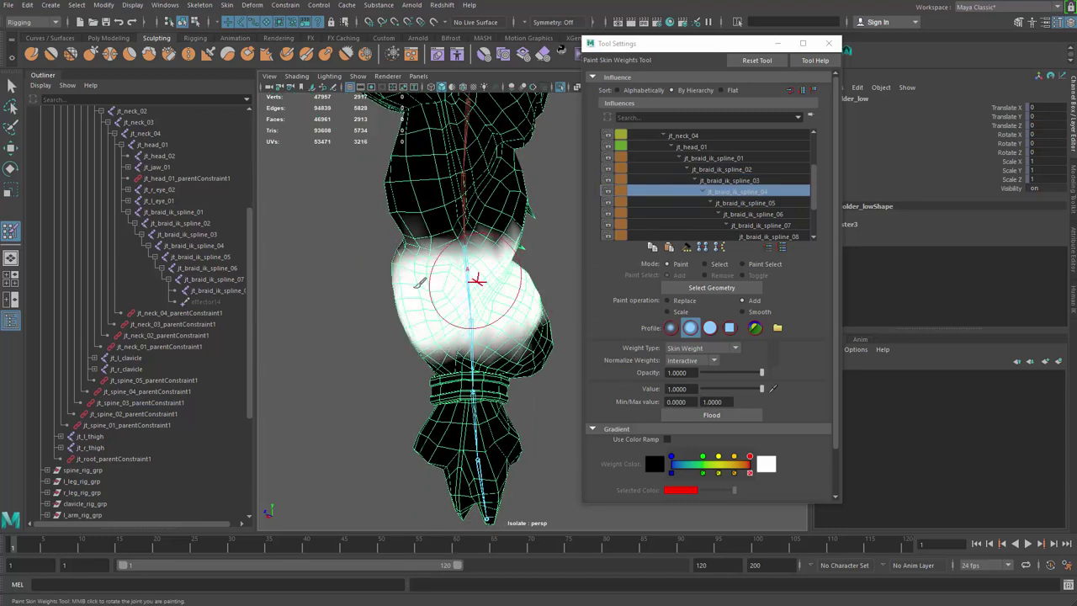
mouse_move(534, 276)
left_mouse_down("alt")
mouse_move(475, 284)
mouse_move(505, 337)
mouse_move(511, 272)
left_mouse_up("alt")
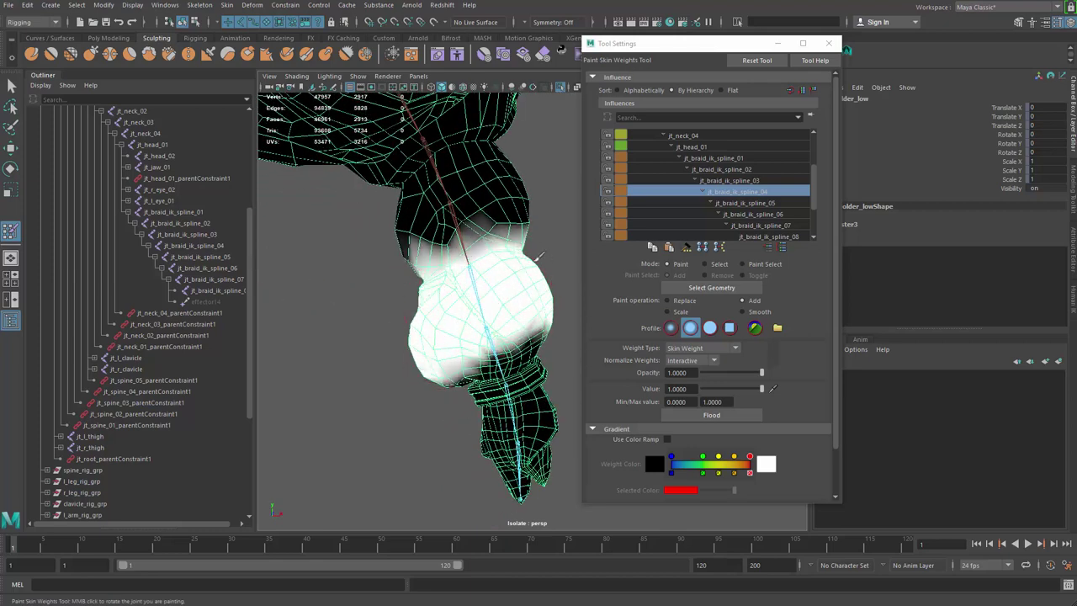
mouse_move(535, 292)
left_mouse_down("alt")
mouse_move(447, 278)
mouse_move(312, 306)
mouse_move(378, 319)
mouse_move(435, 245)
left_mouse_up("alt")
- Paint full weight for jt_braid_ik_spline_05 around the lower end of the last braid segment and the holder
right_click_drag(445, 303, 425, 347)
middle_click_drag(454, 258, 454, 232, "alt")
key("ctrl+z")
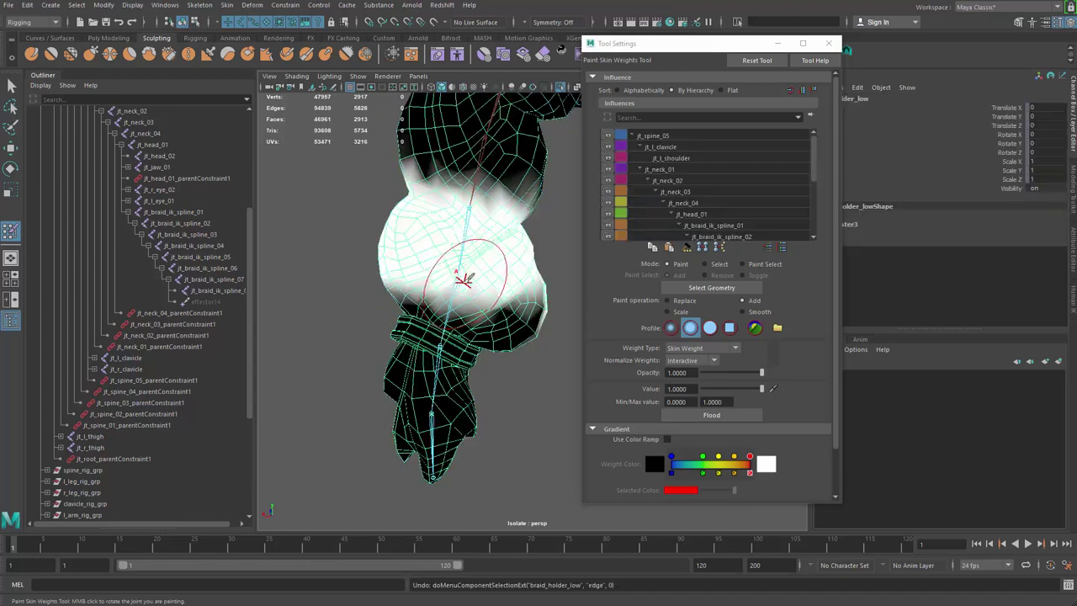
right_click_drag(457, 277, 455, 206)
mouse_move(446, 314)
left_mouse_down()
mouse_move(508, 326)
mouse_move(437, 362)
mouse_move(414, 328)
mouse_move(465, 360)
mouse_move(587, 328)
left_mouse_up()
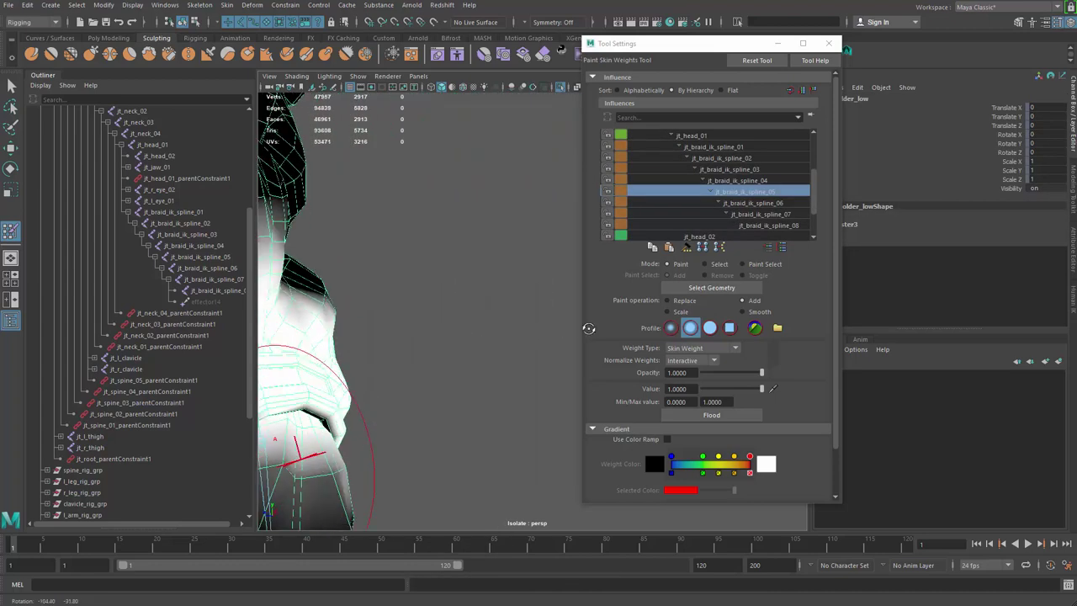
right_click_drag(587, 328, 446, 326, "alt")
mouse_move(442, 297)
left_mouse_down()
mouse_move(445, 320)
mouse_move(399, 346)
mouse_move(394, 382)
mouse_move(409, 353)
left_mouse_up()
right_click_drag(408, 354, 370, 351, "alt")
mouse_move(530, 328)
left_mouse_down()
mouse_move(453, 338)
mouse_move(389, 308)
mouse_move(461, 282)
mouse_move(442, 294)
mouse_move(457, 308)
left_mouse_up()
- Isolate the braid holder mesh and select it in object mode
key("q")
key("ctrl+1")
key("ctrl+1")
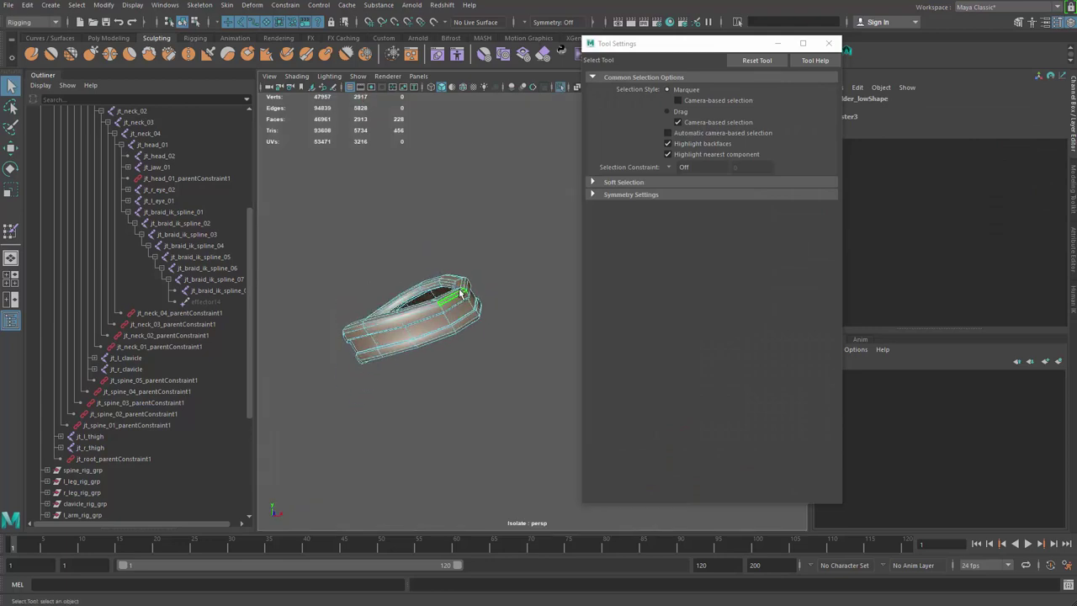
right_click_drag(457, 310, 520, 221)
left_click(476, 298)
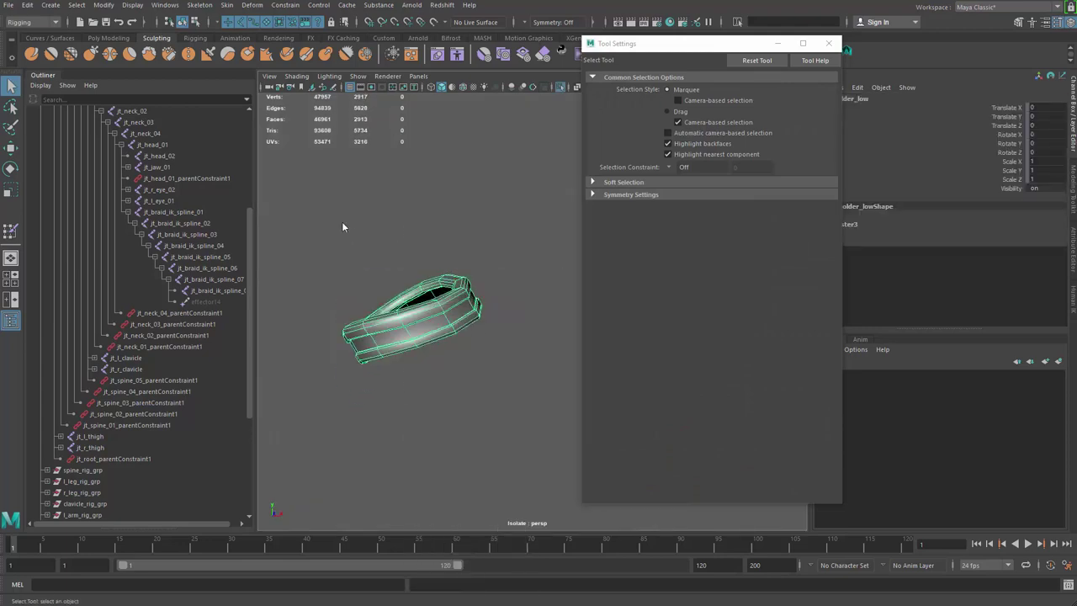
- Paint full weight for jt_braid_ik_spline_05 over the whole braid holder, covering its inner and outer faces
key("y")
mouse_move(379, 242)
left_mouse_down("alt")
mouse_move(432, 274)
mouse_move(378, 282)
left_mouse_up("alt")
right_click_drag(361, 286, 409, 298, "alt")
middle_click_drag(391, 278, 433, 254, "alt")
mouse_move(433, 254)
left_mouse_down("alt")
mouse_move(502, 267)
mouse_move(420, 277)
left_mouse_up("alt")
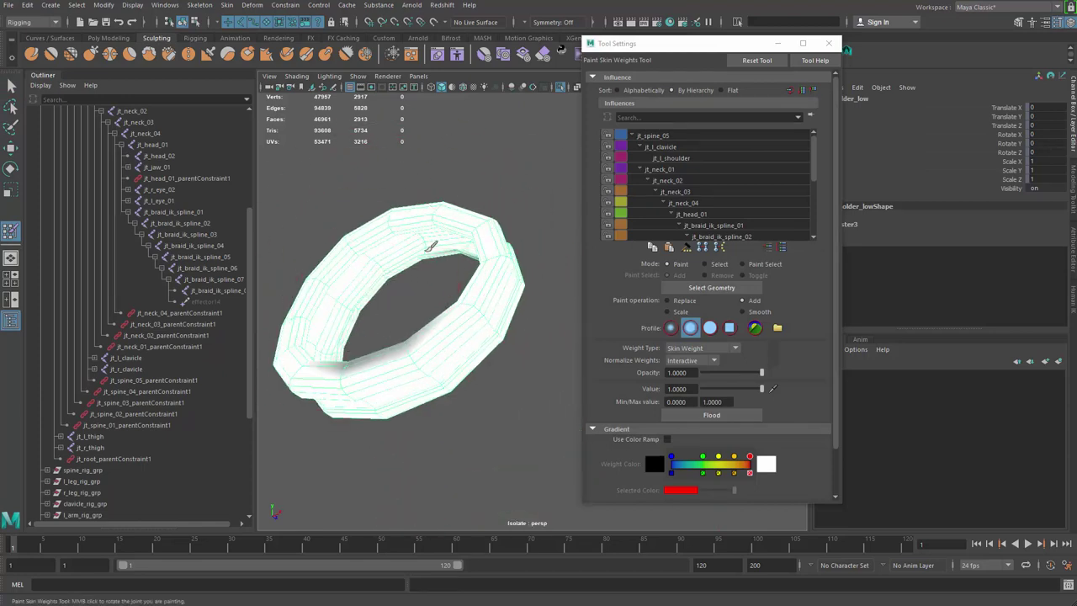
mouse_move(484, 254)
left_mouse_down()
mouse_move(473, 289)
mouse_move(430, 244)
left_mouse_up()
mouse_move(335, 381)
left_mouse_down()
mouse_move(323, 385)
mouse_move(352, 373)
mouse_move(229, 354)
left_mouse_up()
left_click_drag(481, 359, 315, 205, "alt")
left_click_drag(402, 220, 419, 320, "alt")
middle_click_drag(539, 379, 449, 303, "alt")
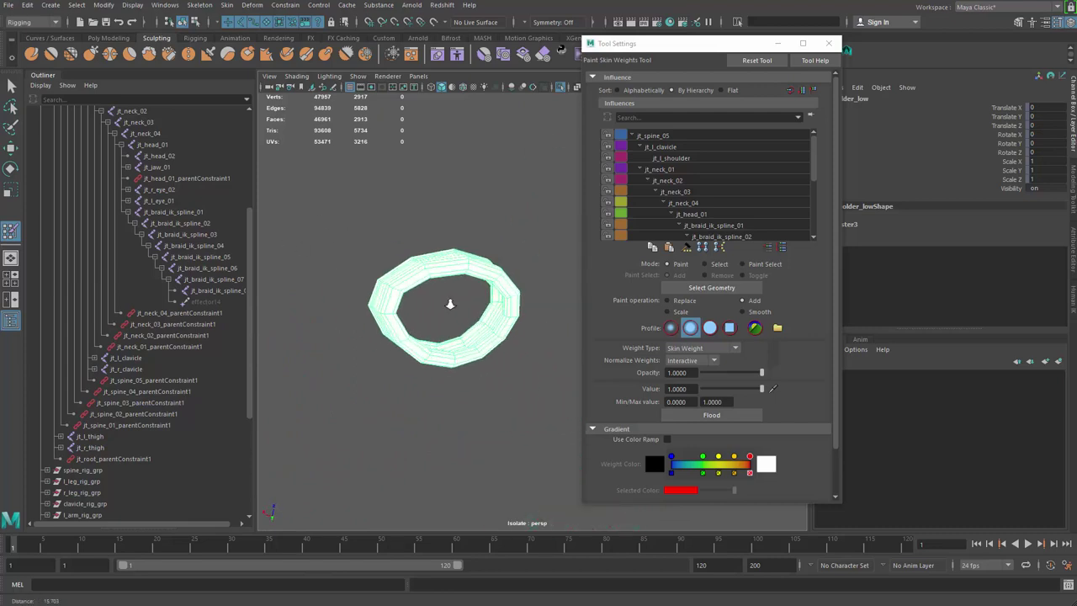
left_click_drag(450, 303, 353, 354, "alt")
middle_click_drag(395, 349, 379, 274, "alt")
right_click_drag(379, 274, 356, 304, "alt")
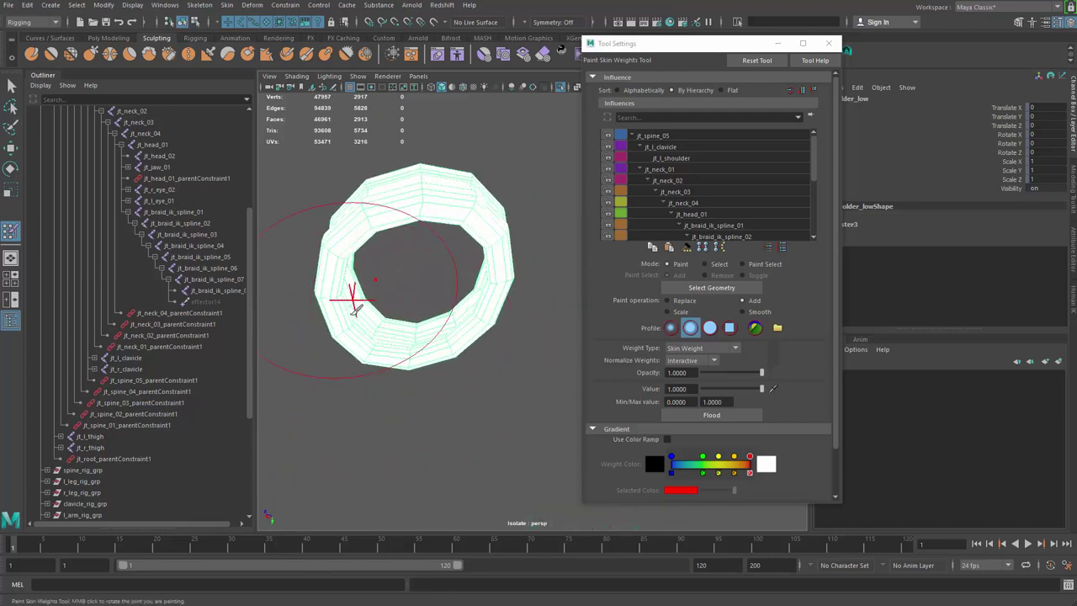
left_click_drag(368, 204, 443, 307, "alt")
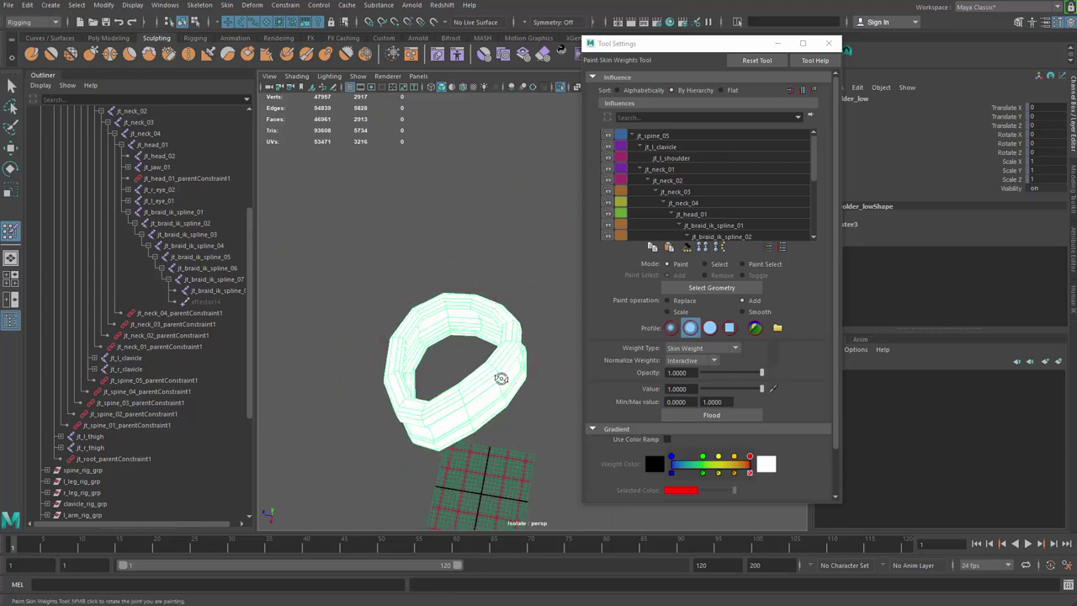
left_click_drag(502, 379, 413, 348, "alt")
- Turn off isolation of the holder and paint full weight for jt_braid_ik_spline_06 all around the hair tuft just below it
key("ctrl+1")
right_click_drag(462, 282, 298, 195, "alt")
left_click_drag(370, 229, 539, 243, "alt")
middle_click_drag(539, 243, 445, 306, "alt")
mouse_move(445, 305)
left_mouse_down("alt")
mouse_move(509, 214)
mouse_move(445, 308)
mouse_move(421, 313)
mouse_move(448, 252)
mouse_move(481, 250)
mouse_move(482, 266)
left_mouse_up("alt")
right_click_drag(486, 255, 483, 290)
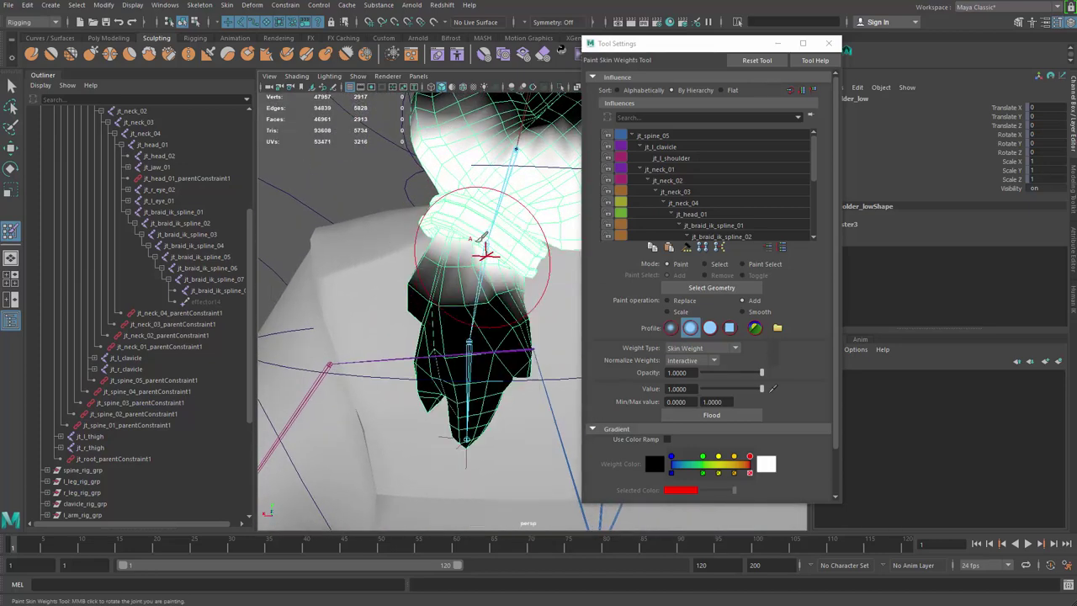
left_click_drag(479, 294, 466, 295)
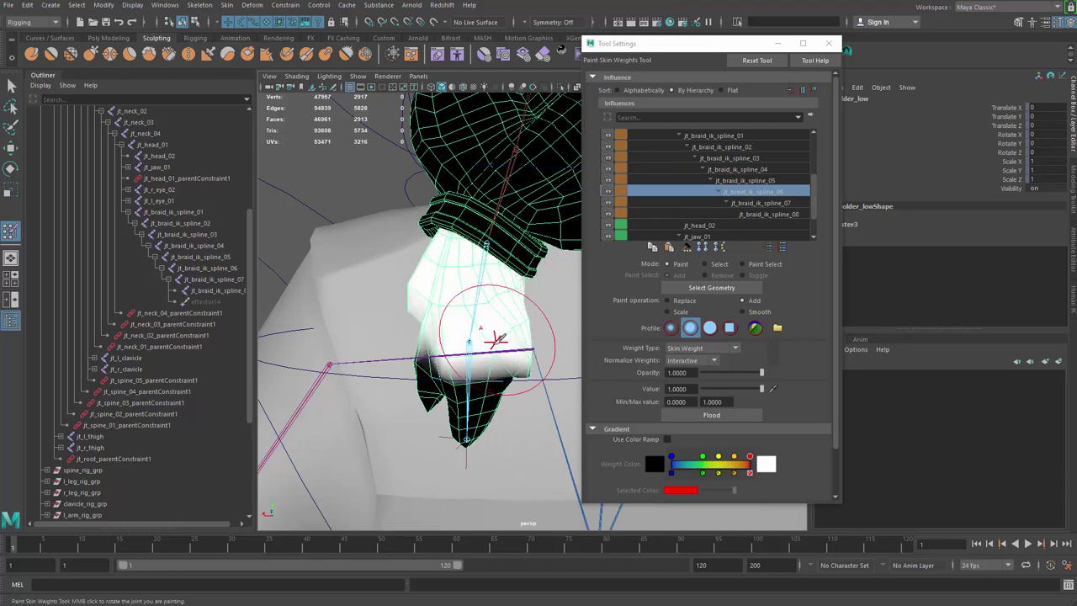
key("ctrl+1")
left_click_drag(505, 313, 469, 283, "alt")
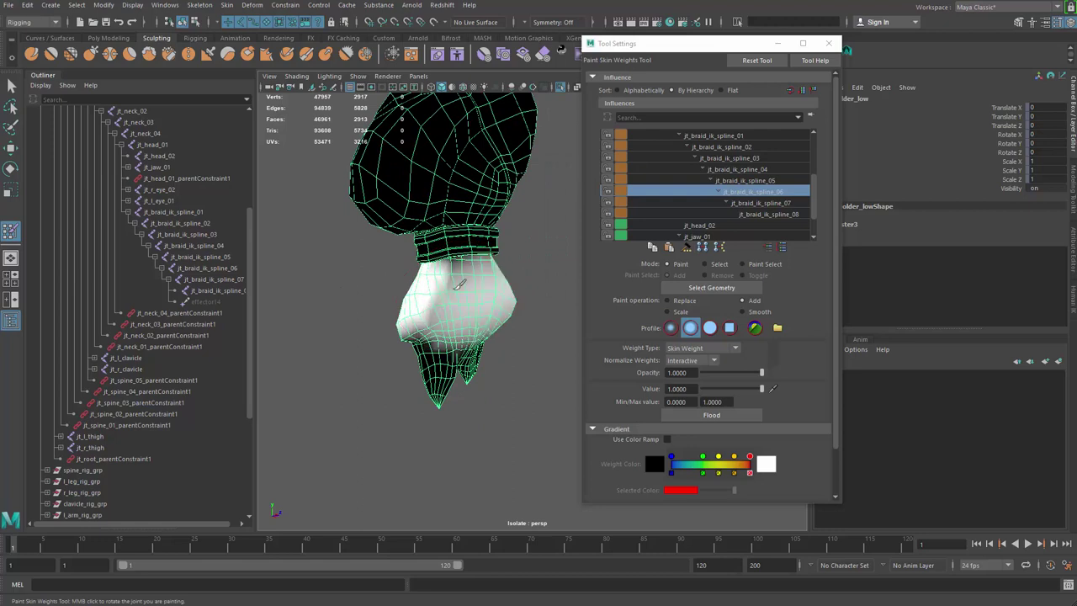
left_click_drag(553, 250, 519, 225, "alt")
key("ctrl+1")
left_click_drag(528, 293, 420, 294, "alt")
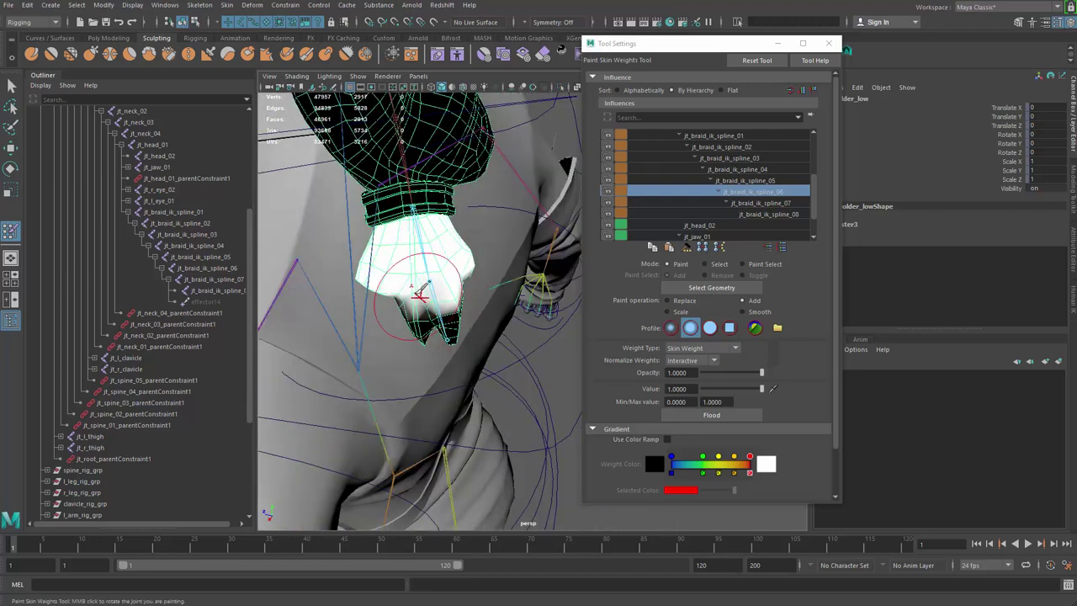
- Paint full weight for jt_braid_ik_spline_07 all around the pointed tips at the braid's end
right_click_drag(433, 286, 405, 325)
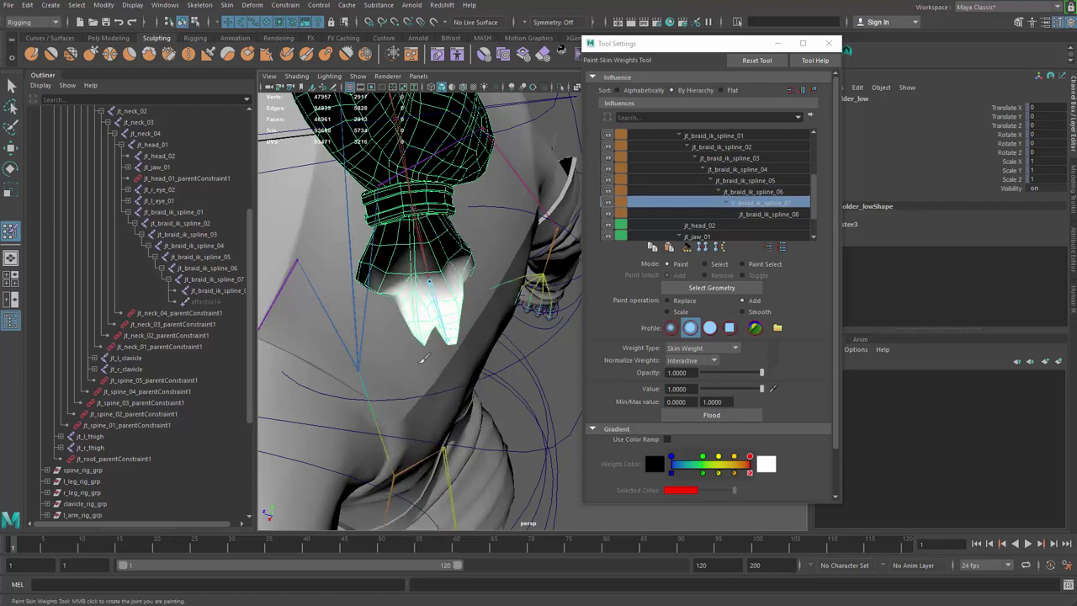
key("ctrl+1")
left_click_drag(365, 342, 452, 366, "alt")
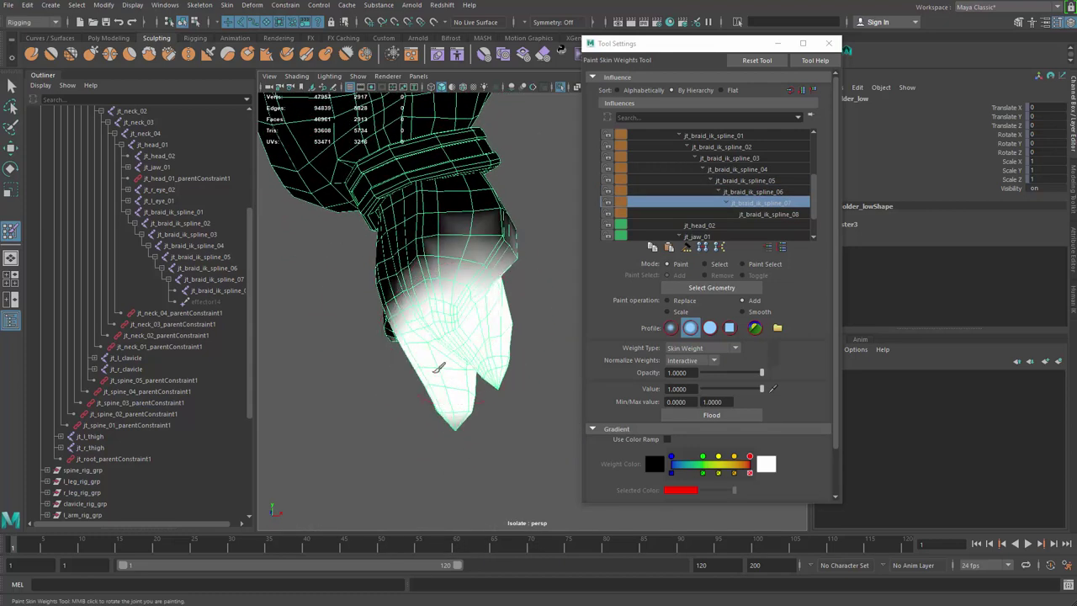
left_click_drag(486, 412, 444, 323, "alt")
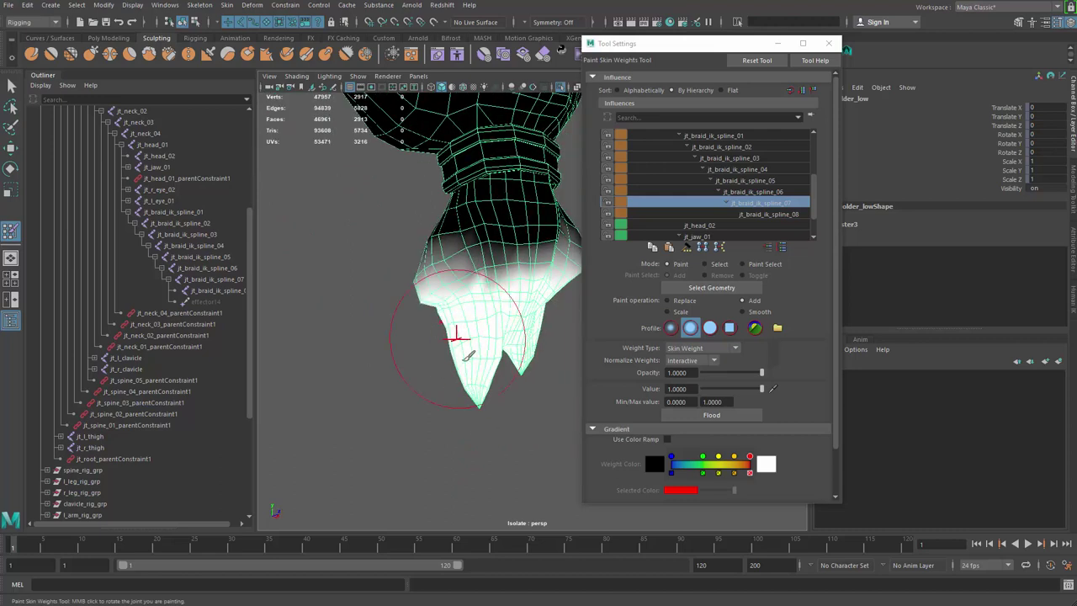
left_click_drag(469, 374, 462, 319, "alt")
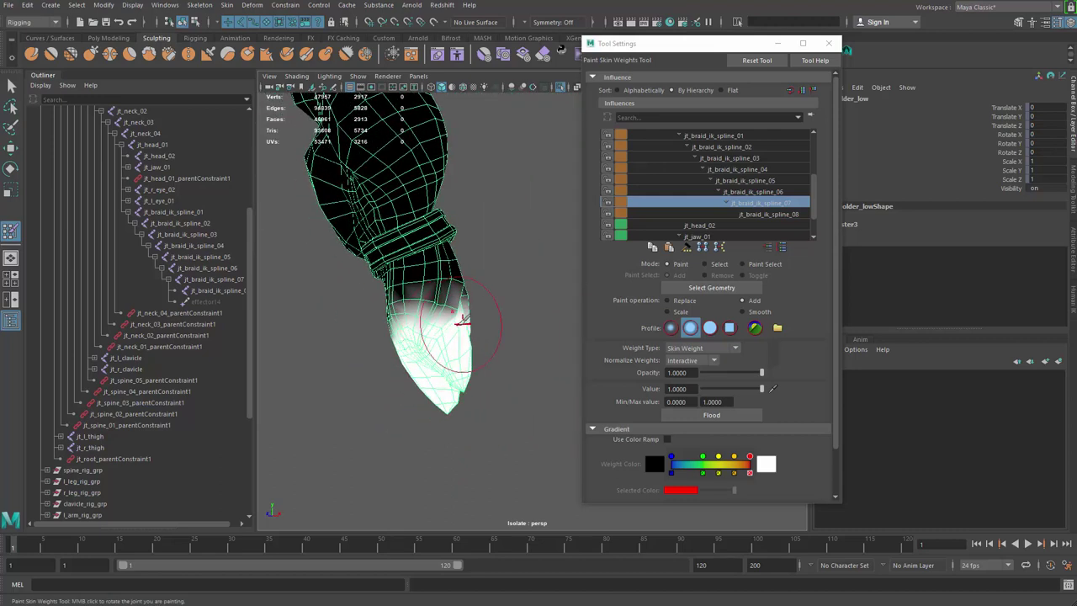
left_click_drag(439, 383, 376, 388, "alt")
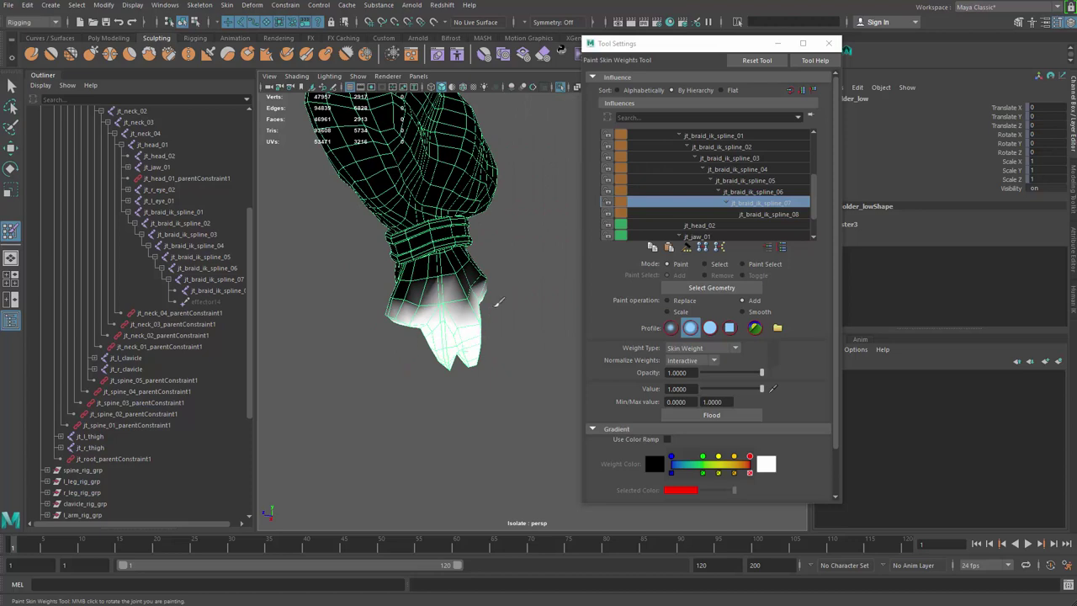
left_click_drag(507, 311, 302, 350, "alt")
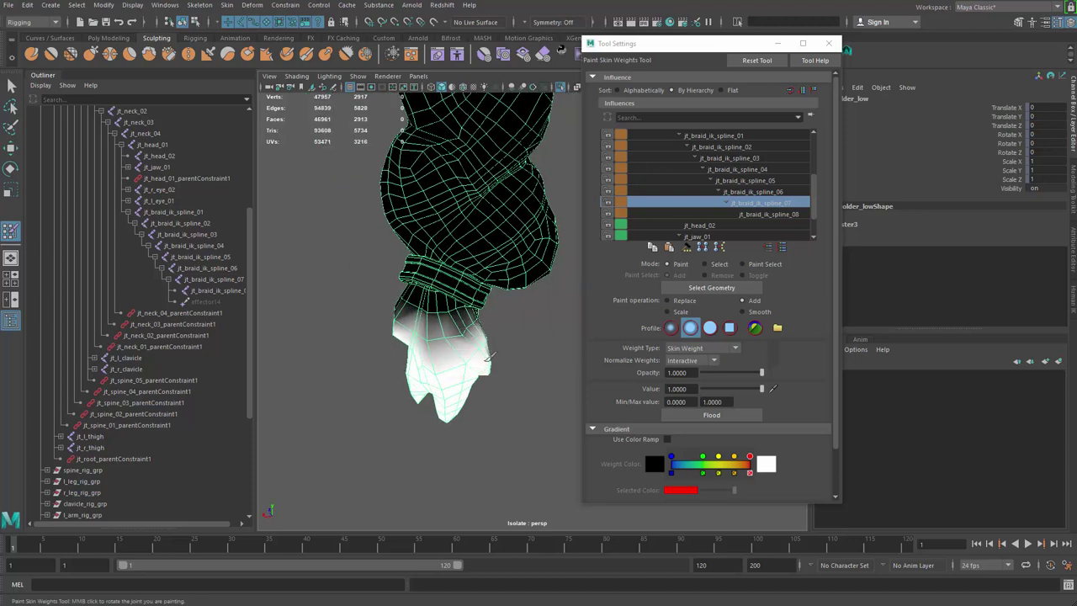
left_click_drag(440, 384, 377, 320, "alt")
right_click_drag(377, 319, 319, 300, "alt")
left_click_drag(465, 246, 543, 220, "alt")
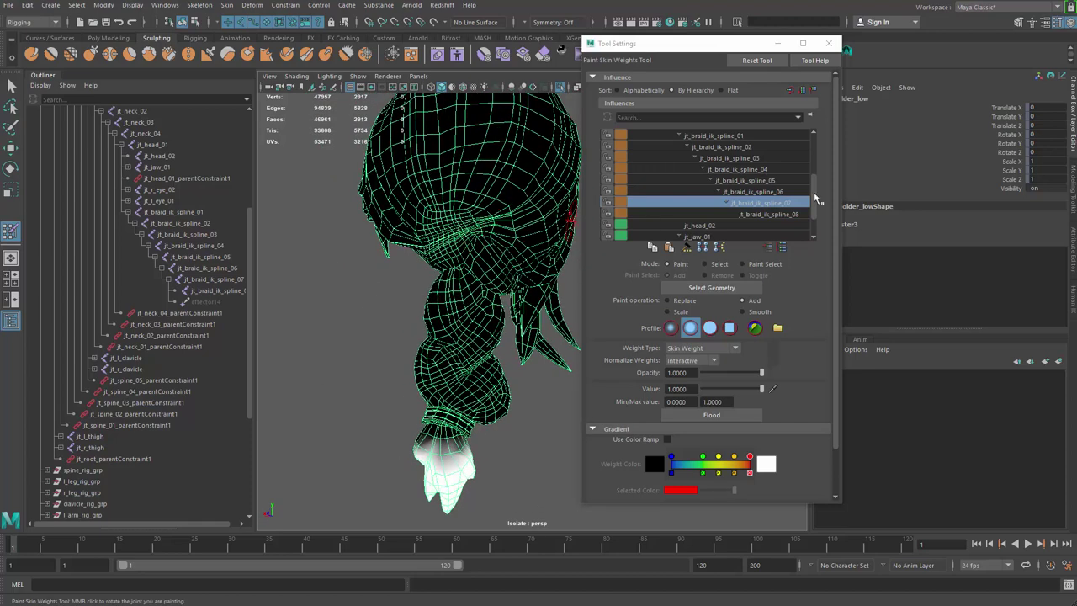
- Paint full weight for jt_braid_ik_spline_02 over the stray jt_head_01 weight on the braid's uppermost segment
left_click_drag(815, 199, 815, 173)
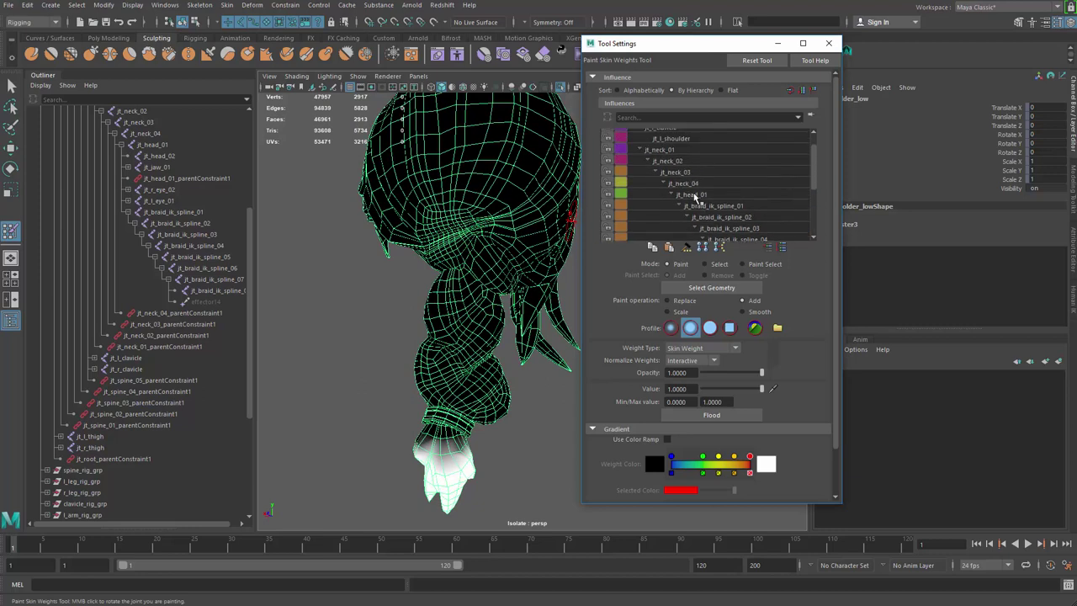
left_click(695, 197)
left_click_drag(505, 328, 484, 276, "alt")
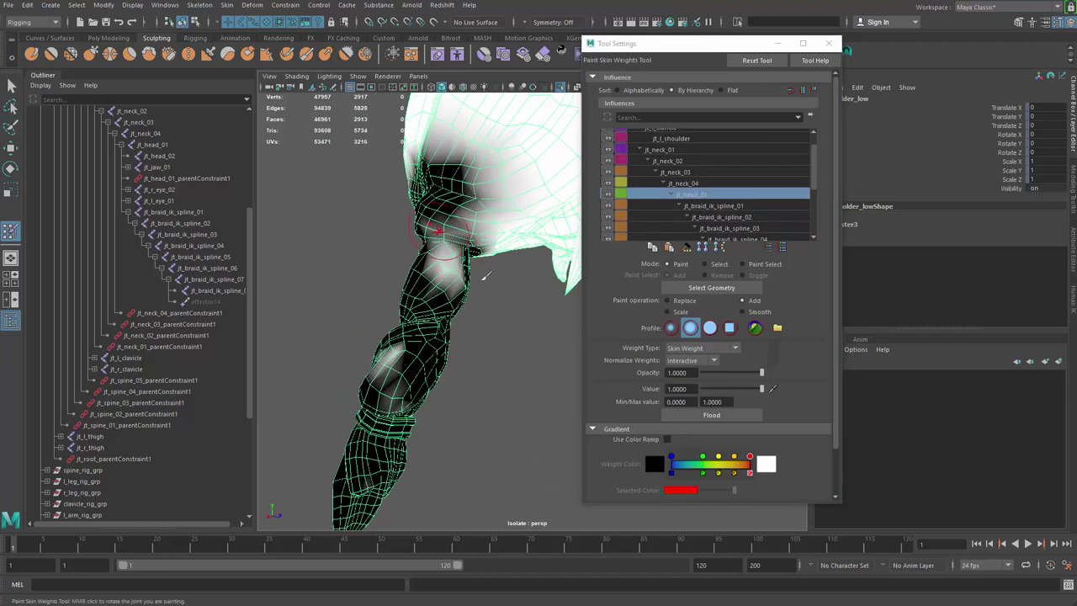
left_click(750, 207)
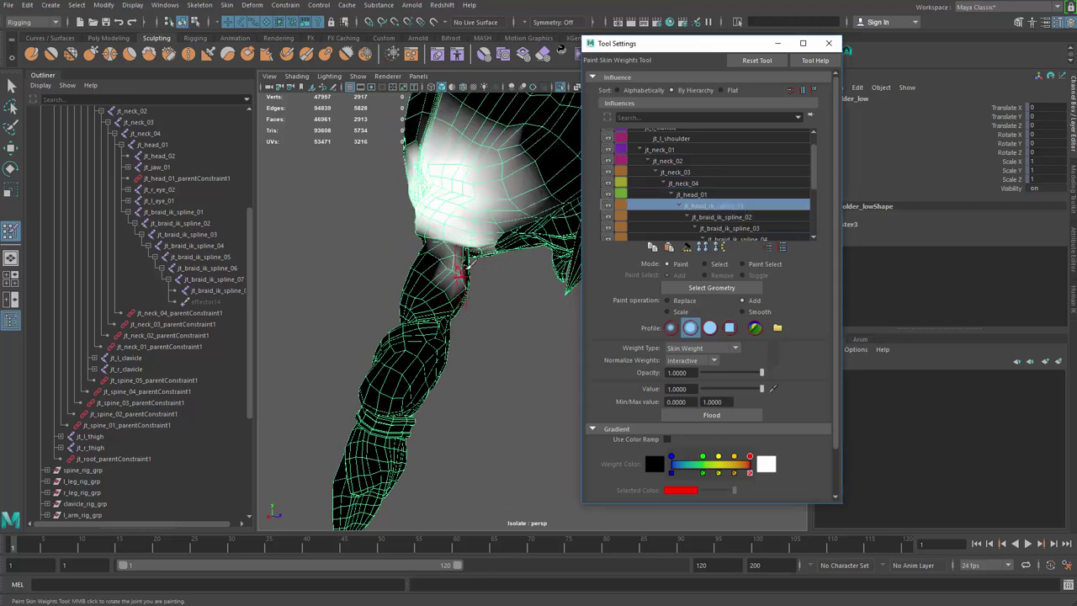
left_click(725, 217)
mouse_move(445, 277)
left_mouse_down()
mouse_move(467, 269)
mouse_move(488, 281)
left_mouse_up()
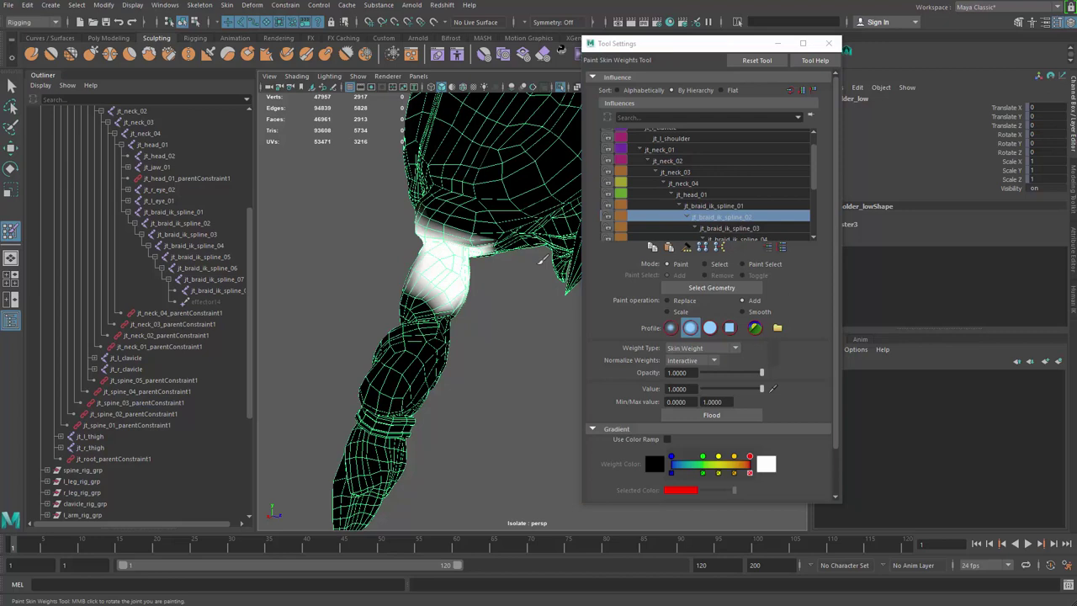
- Paint full weight for jt_braid_ik_spline_05 over the stray jt_head_01 weight just above the braid holder
left_click(716, 194)
mouse_move(540, 318)
left_mouse_down("alt")
mouse_move(527, 329)
mouse_move(464, 315)
mouse_move(541, 328)
mouse_move(385, 265)
left_mouse_up("alt")
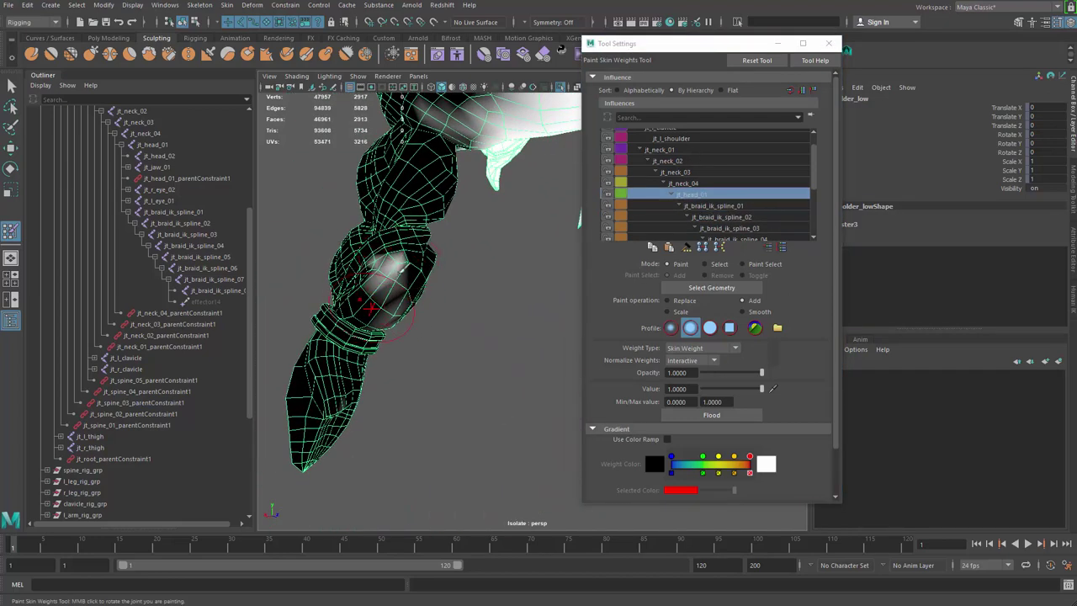
scroll(808, 190, "down", 2)
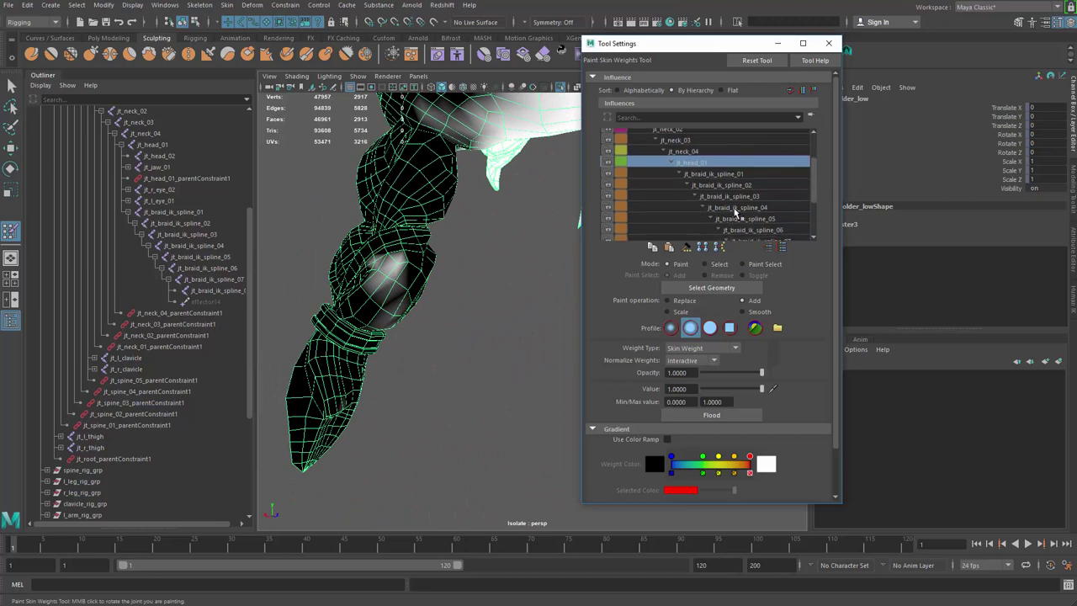
left_click(738, 197)
left_click(739, 208)
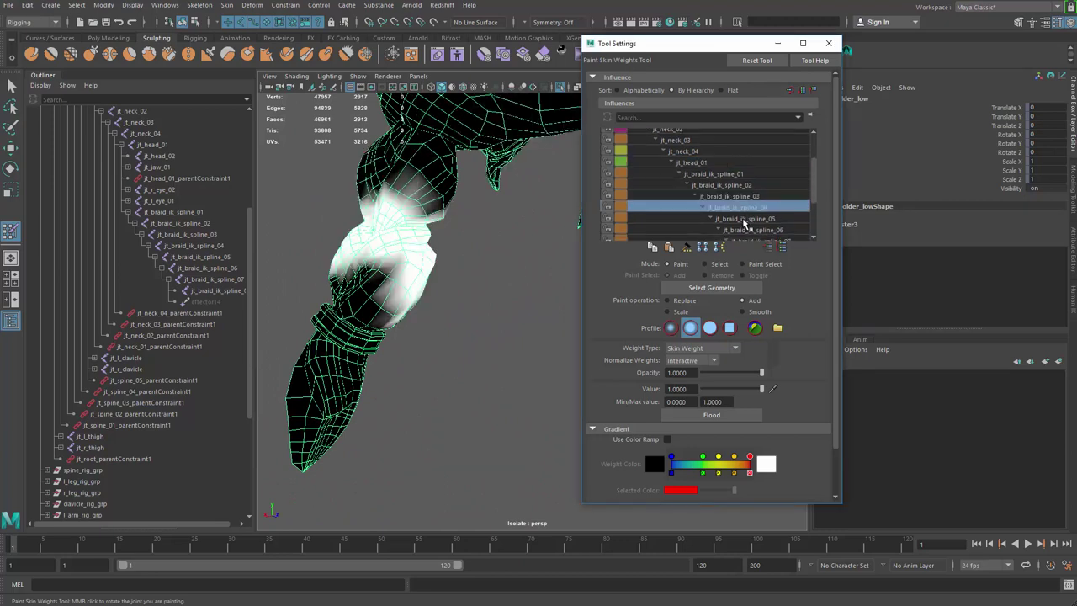
left_click(744, 218)
left_click_drag(365, 316, 414, 324)
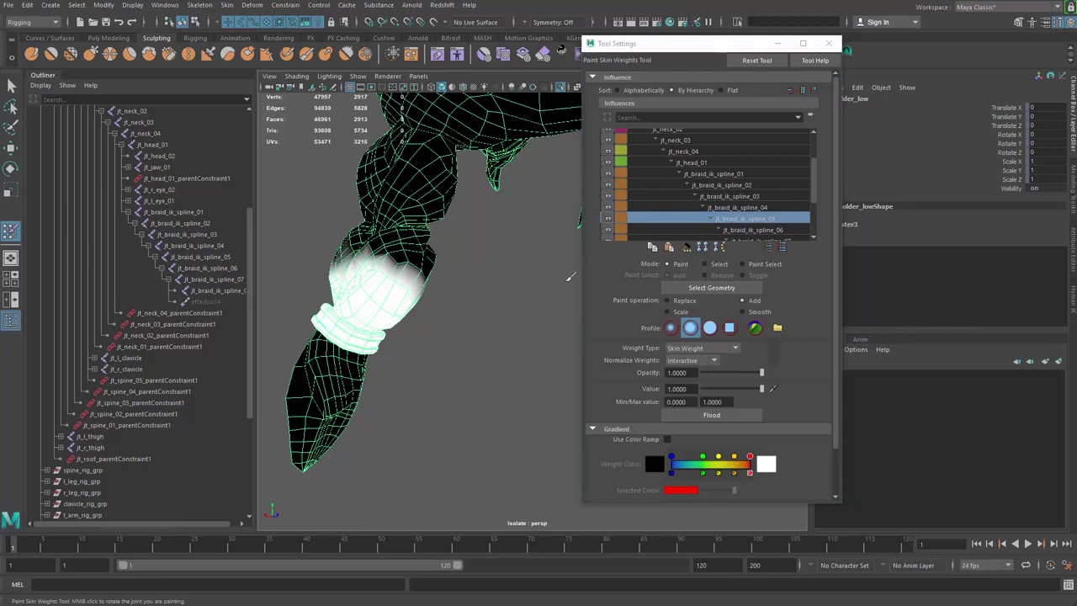
- Paint full weight for jt_braid_ik_spline_04 over the remaining jt_head_01 patch on the upper part of the last braid segment
left_click(703, 163)
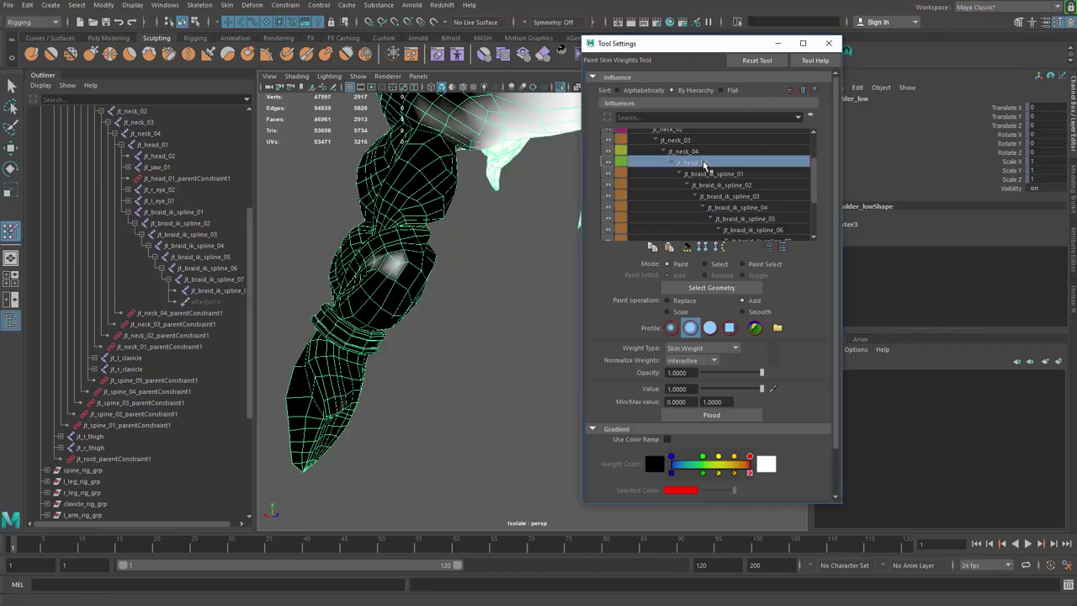
left_click(754, 219)
left_click(755, 208)
mouse_move(369, 278)
left_mouse_down()
mouse_move(384, 249)
mouse_move(373, 241)
mouse_move(405, 262)
left_mouse_up()
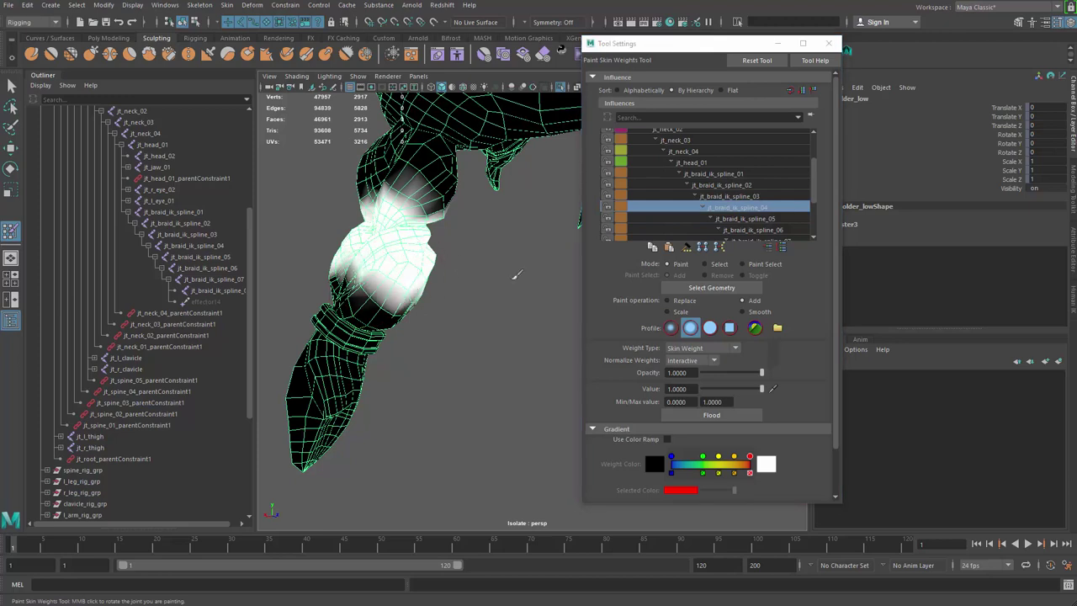
- Remove the stray jt_head_01 weight from the braid segment just above the holder, using the Replace operation
left_click(721, 163)
left_click_drag(483, 353, 388, 258, "alt")
middle_click_drag(388, 257, 493, 256, "alt")
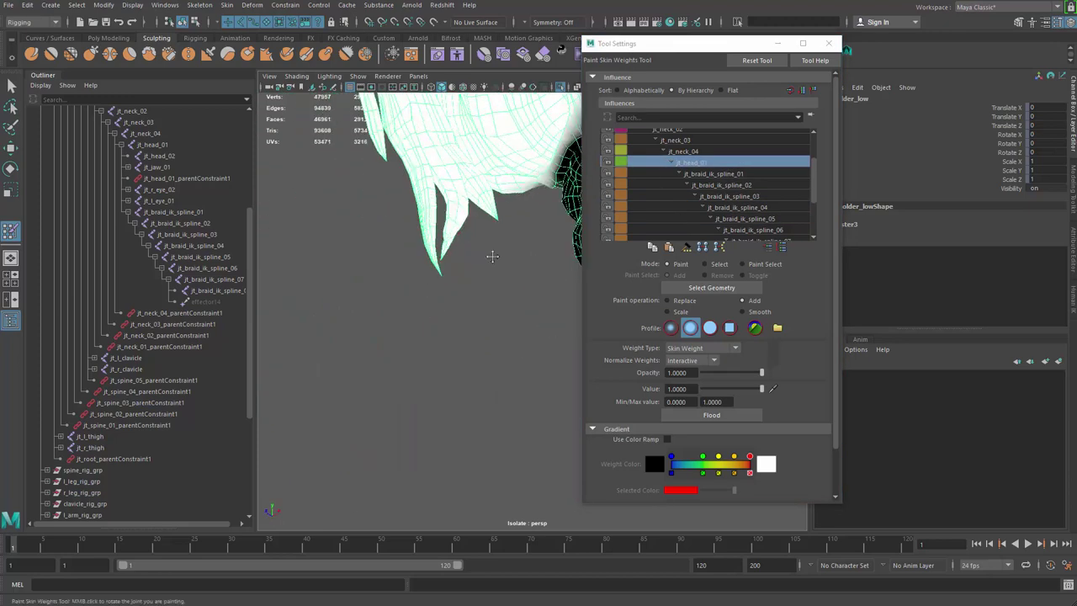
left_click_drag(493, 257, 403, 288, "alt")
right_click_drag(403, 288, 426, 298, "alt")
middle_click_drag(426, 298, 545, 333, "alt")
middle_click_drag(453, 168, 474, 233, "alt")
right_click_drag(473, 233, 447, 263, "alt")
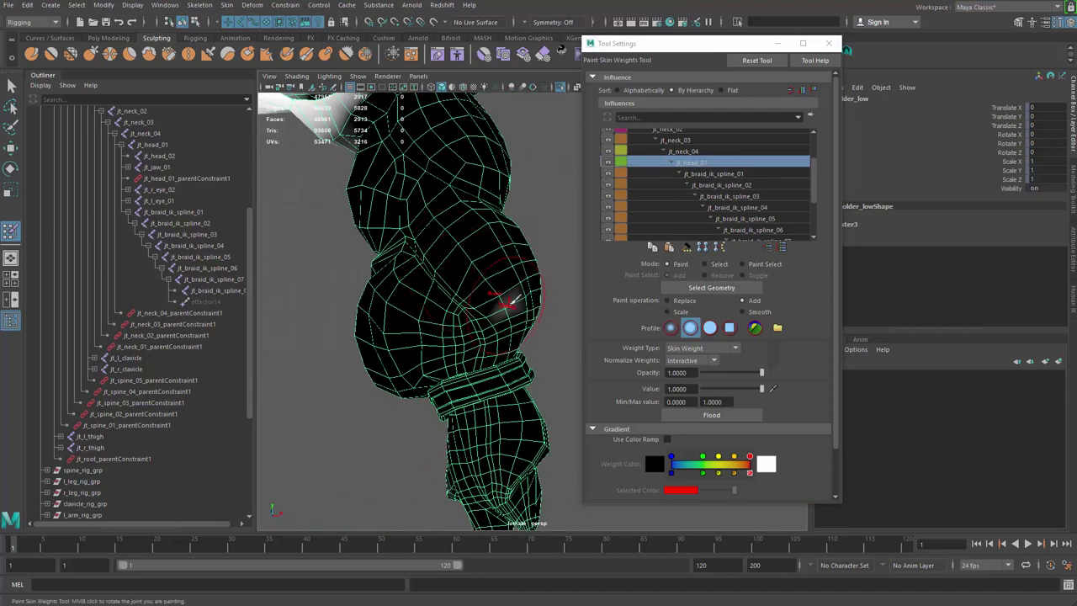
left_click(683, 300)
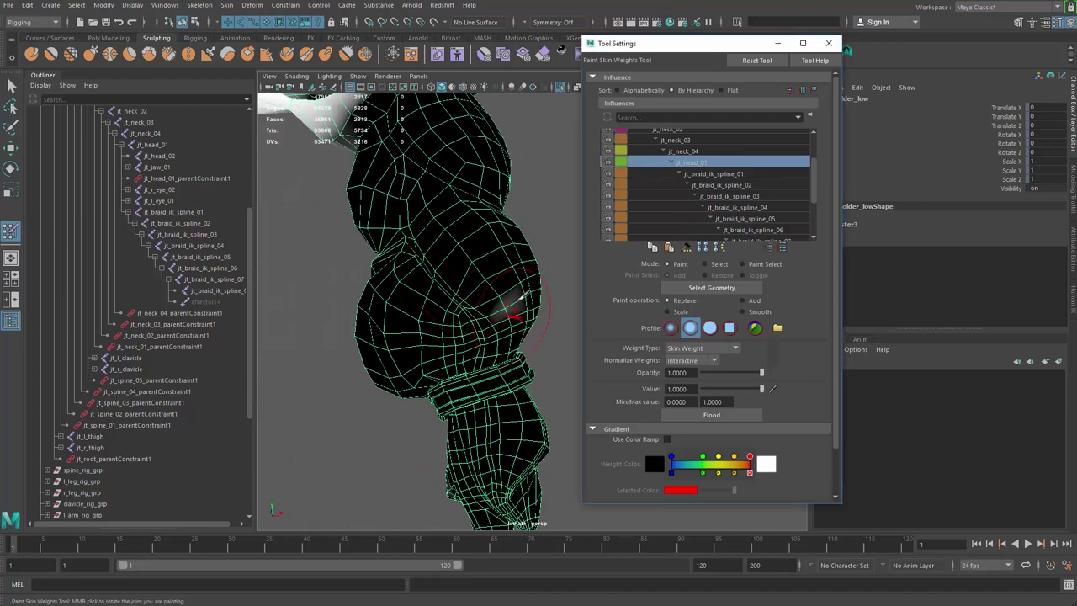
mouse_move(520, 289)
left_mouse_down("ctrl")
mouse_move(512, 314)
mouse_move(514, 289)
left_mouse_up("ctrl")
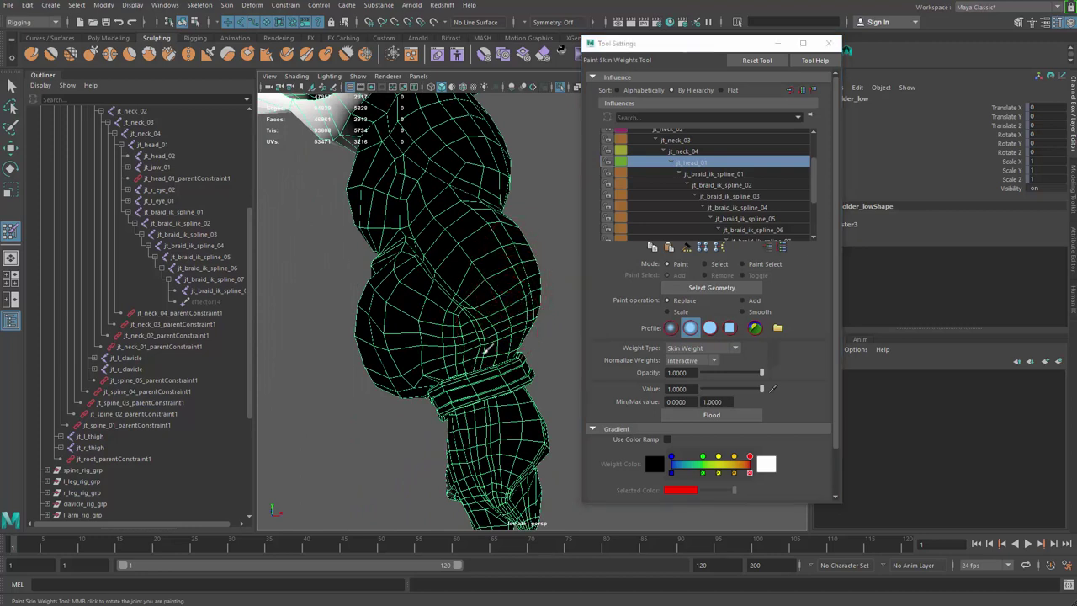
- Paint full jt_head_01 weight along the lower edge of the hair just above the braid's base
right_click_drag(503, 380, 463, 272, "alt")
left_click_drag(463, 272, 440, 268, "alt")
middle_click_drag(439, 267, 448, 345, "alt")
right_click_drag(445, 347, 487, 276, "alt")
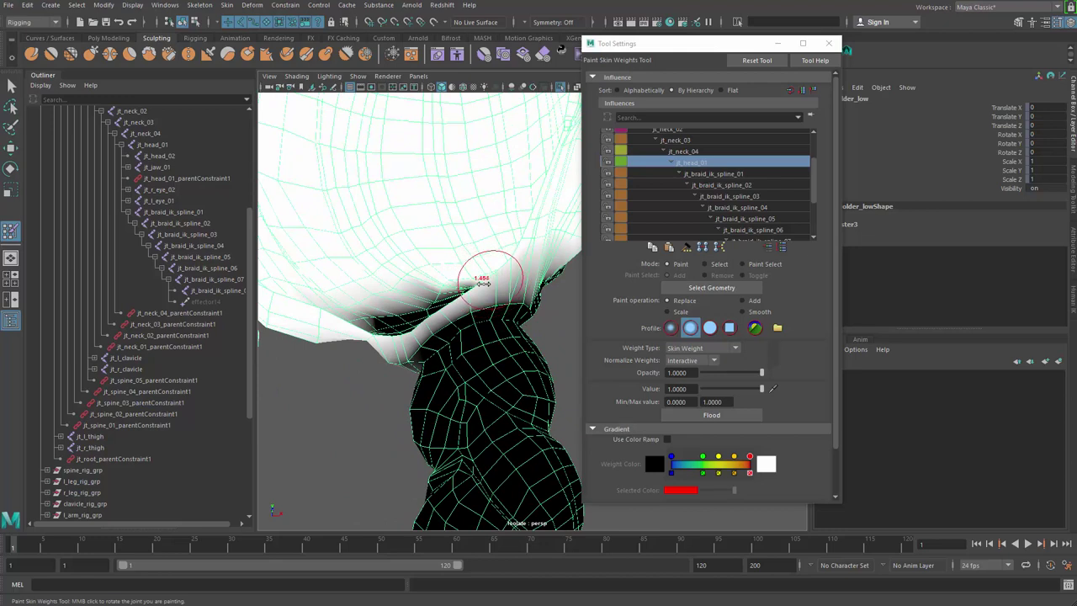
mouse_move(414, 338)
left_mouse_down()
mouse_move(420, 357)
mouse_move(450, 317)
left_mouse_up()
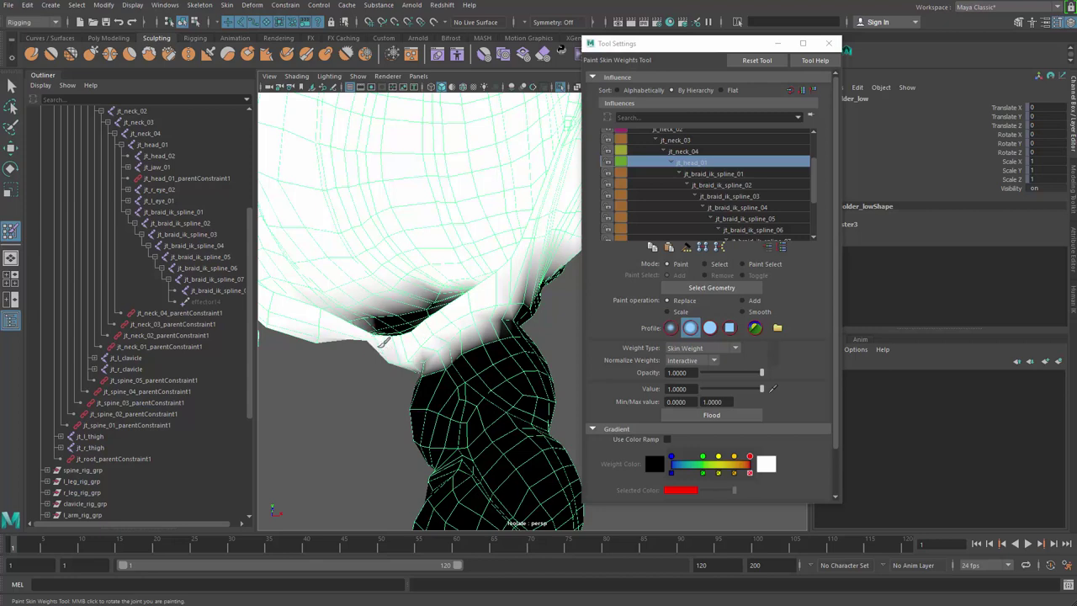
- Paint full weight for jt_braid_ik_spline_01 over the gathered hair at the back of the head where the braid begins
right_click_drag(512, 268, 361, 327, "alt")
left_click_drag(361, 327, 415, 321, "alt")
scroll(415, 320, "up", 10)
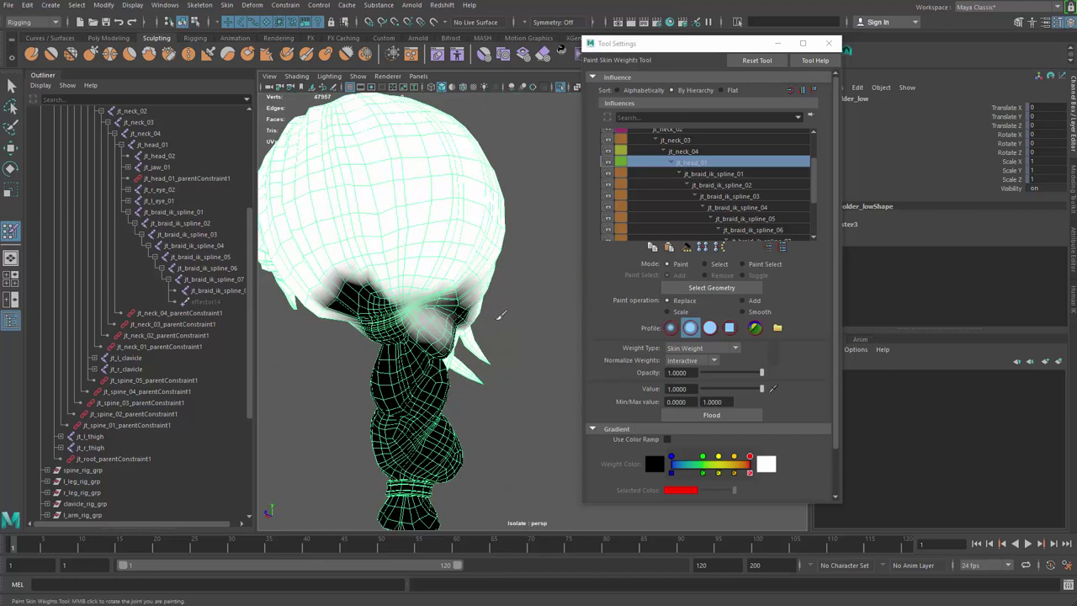
left_click(709, 174)
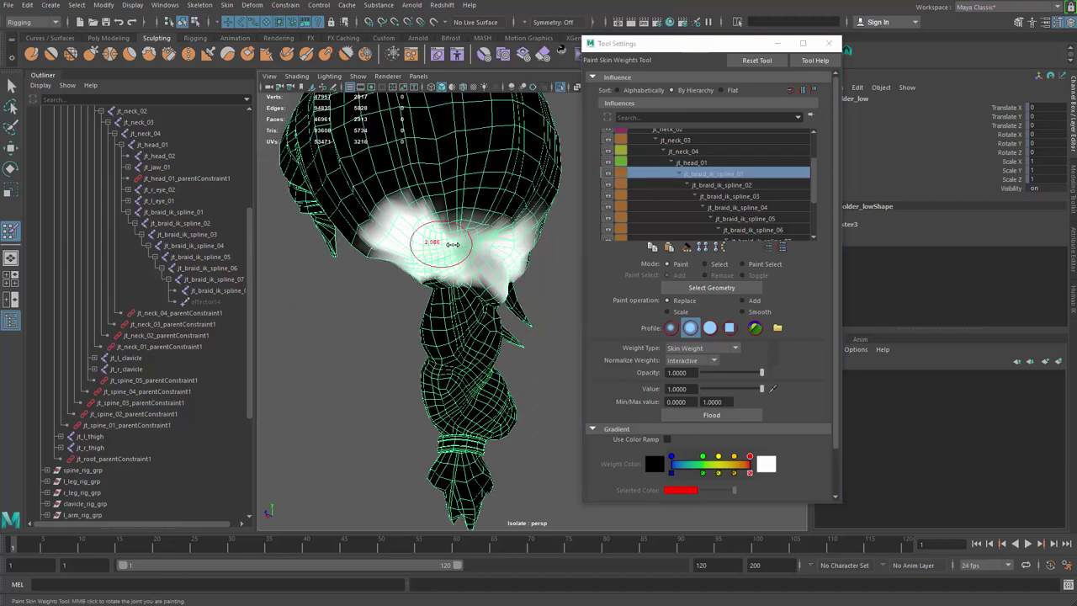
mouse_move(494, 271)
left_mouse_down()
mouse_move(468, 263)
mouse_move(509, 277)
mouse_move(440, 258)
left_mouse_up()
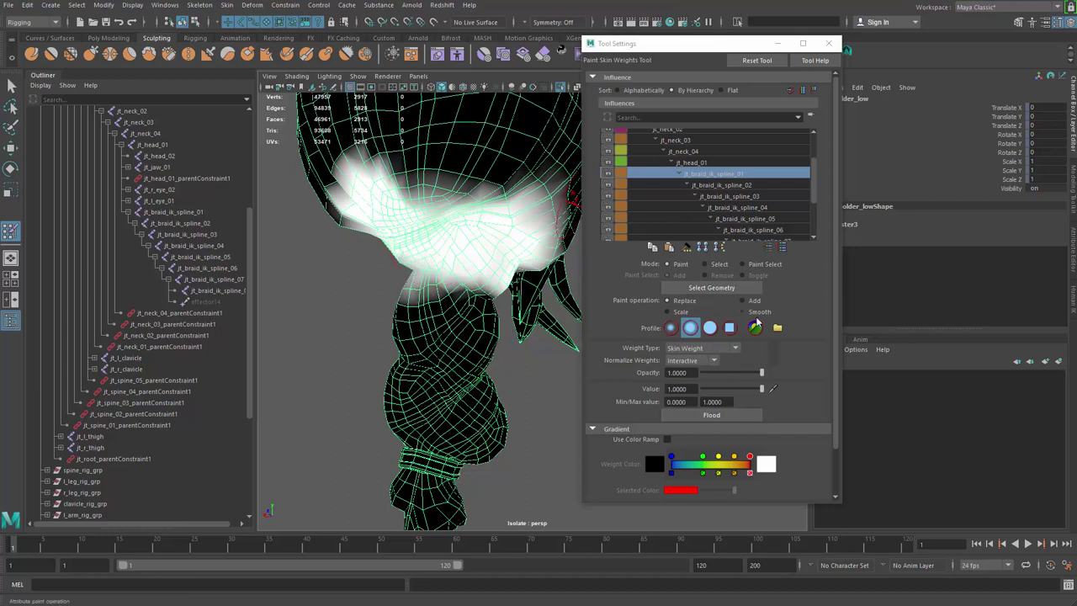
- Flood the weights of jt_braid_ik_spline_01 through jt_braid_ik_spline_05 one joint at a time with the Smooth operation
left_click(754, 313)
left_click(722, 416)
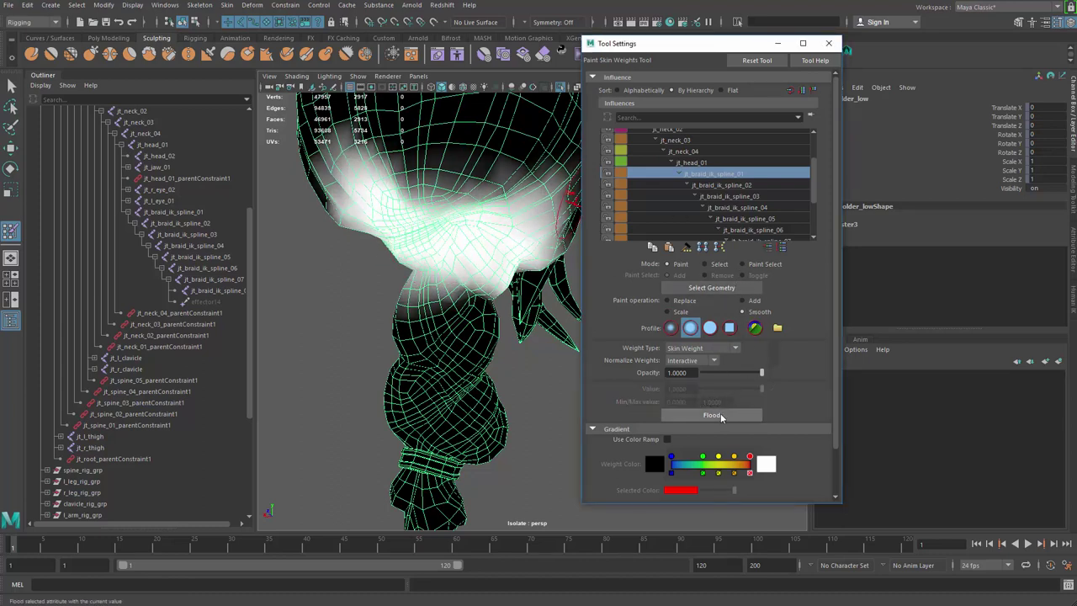
left_click(725, 185)
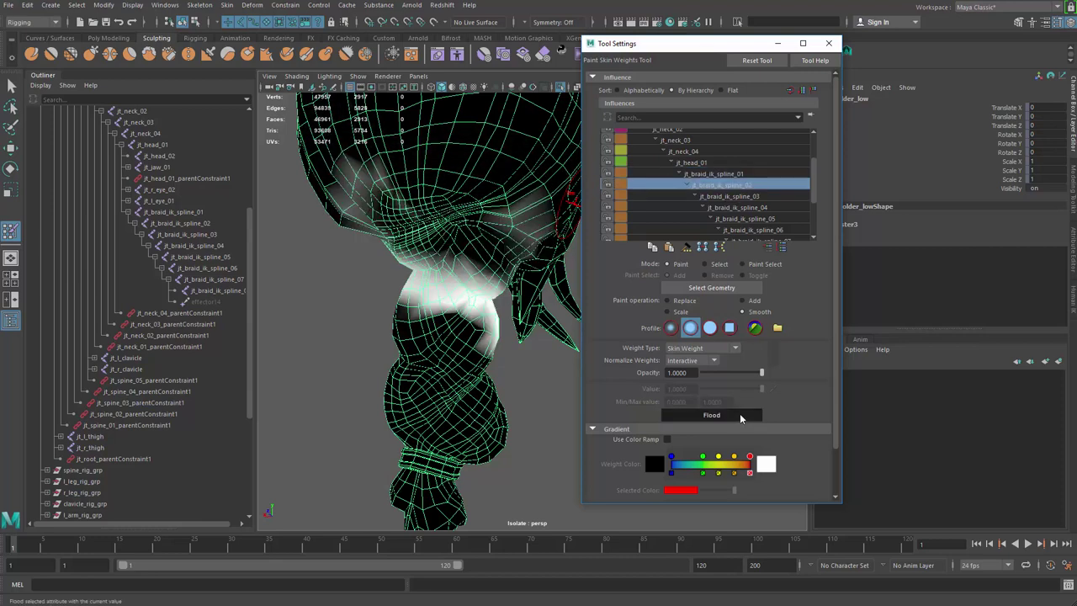
left_click(752, 199)
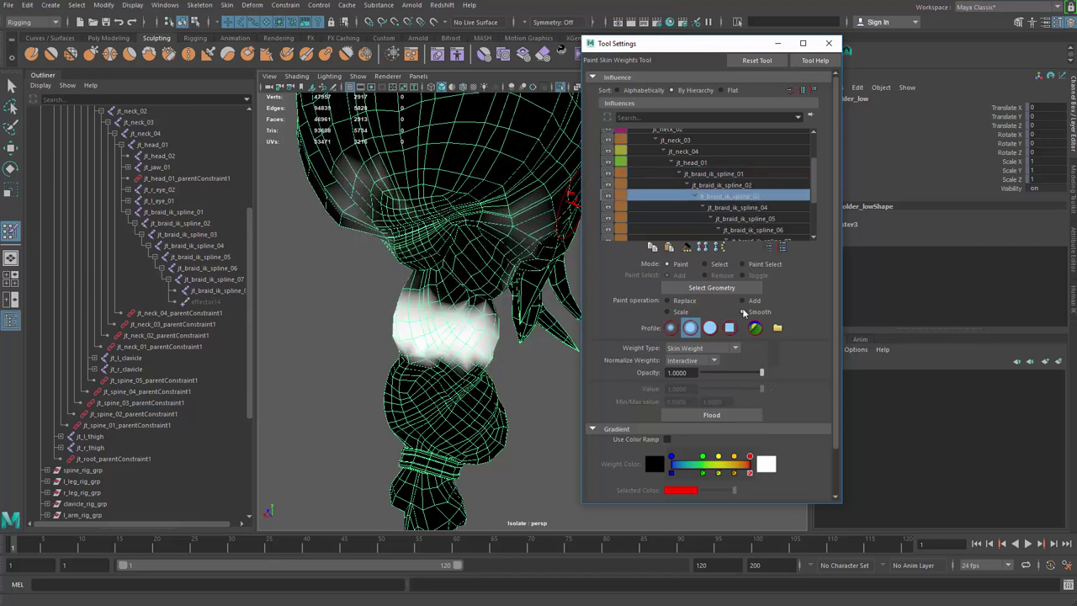
left_click(745, 415)
left_click(751, 208)
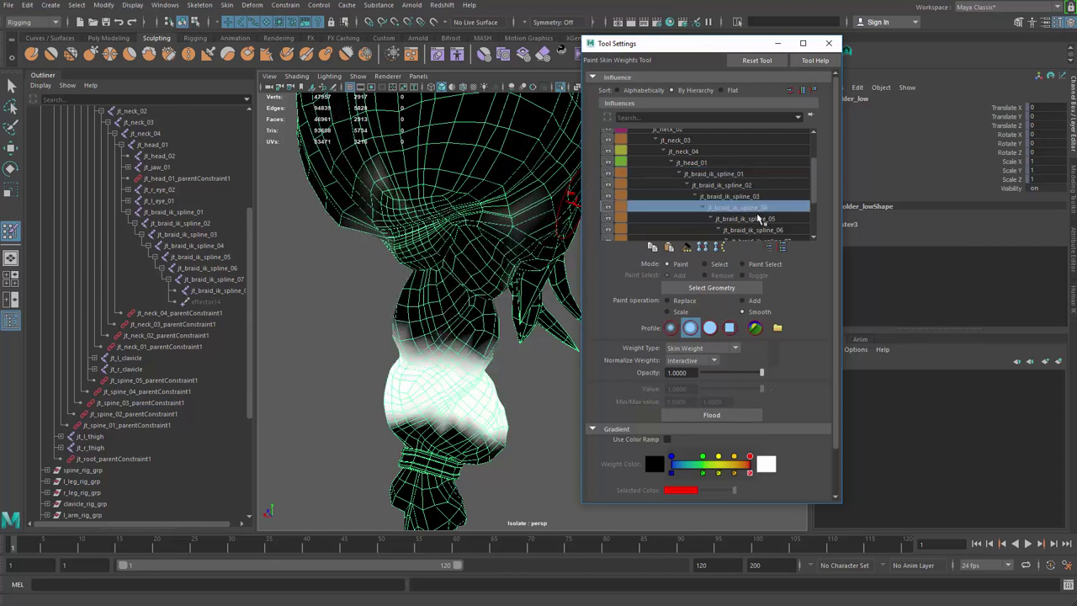
left_click(712, 414)
left_click(754, 222)
left_click(741, 414)
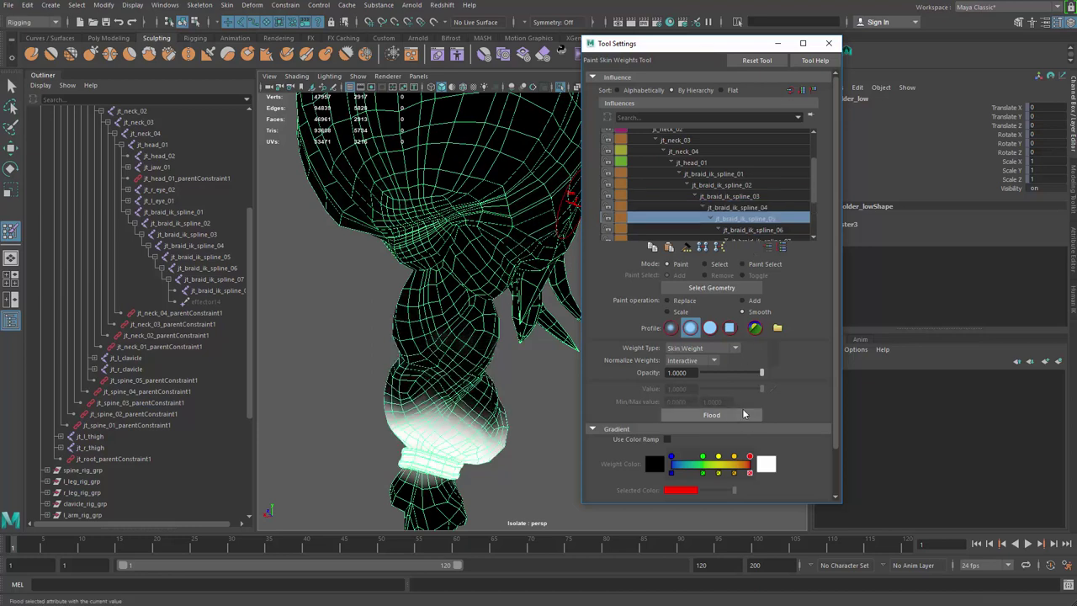
left_click(742, 415)
- Flood-smooth the weights of jt_braid_ik_spline_06 and jt_braid_ik_spline_07 at the braid's end
middle_click_drag(471, 360, 497, 255, "alt")
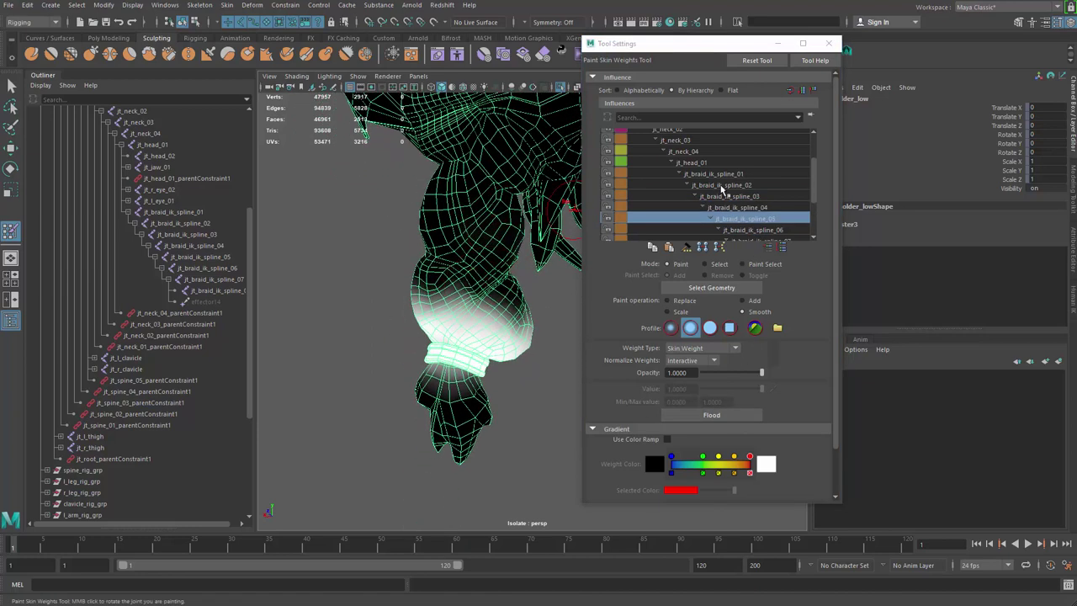
left_click(779, 230)
left_click(712, 414)
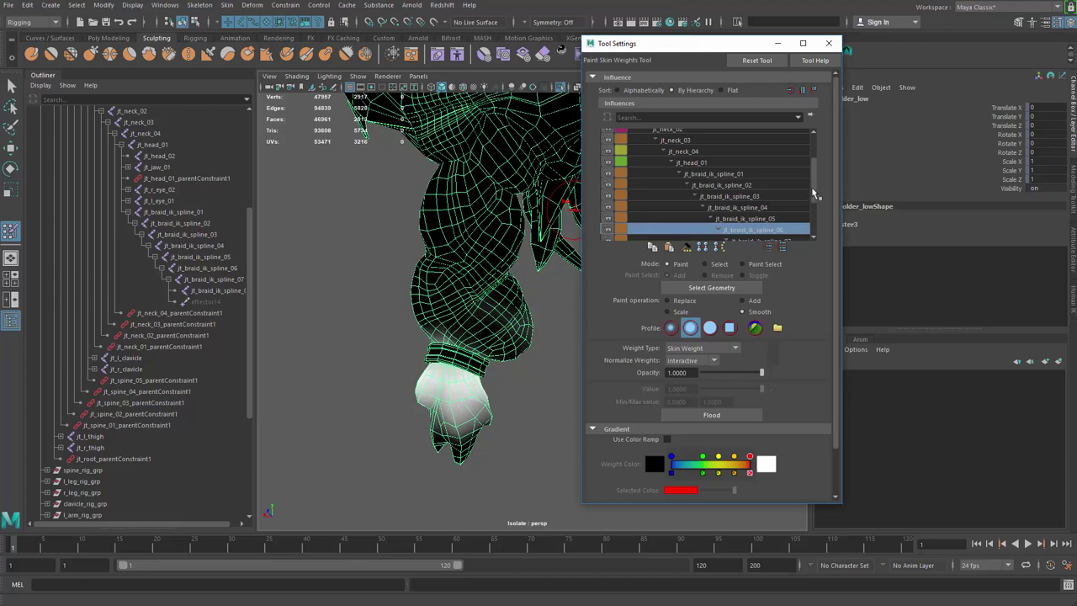
left_click_drag(813, 194, 810, 211)
left_click(786, 187)
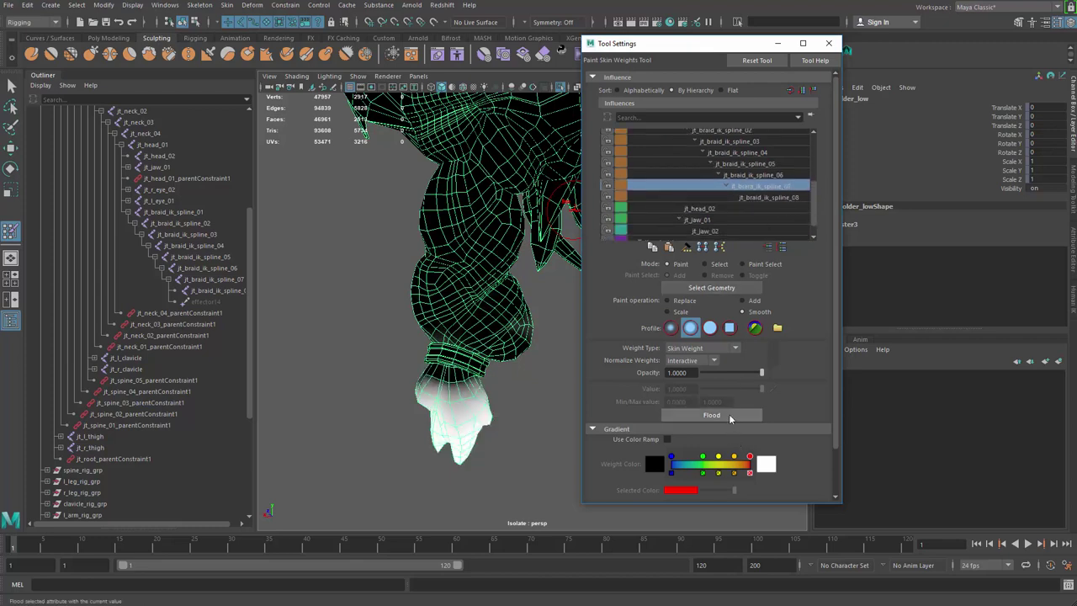
left_click(730, 418)
- Restart the Paint Skin Weights tool on the hair with jt_head_01 as the influence and Replace as the paint operation
left_click_drag(459, 370, 450, 403, "alt")
middle_click_drag(417, 323, 414, 446, "alt")
key("q")
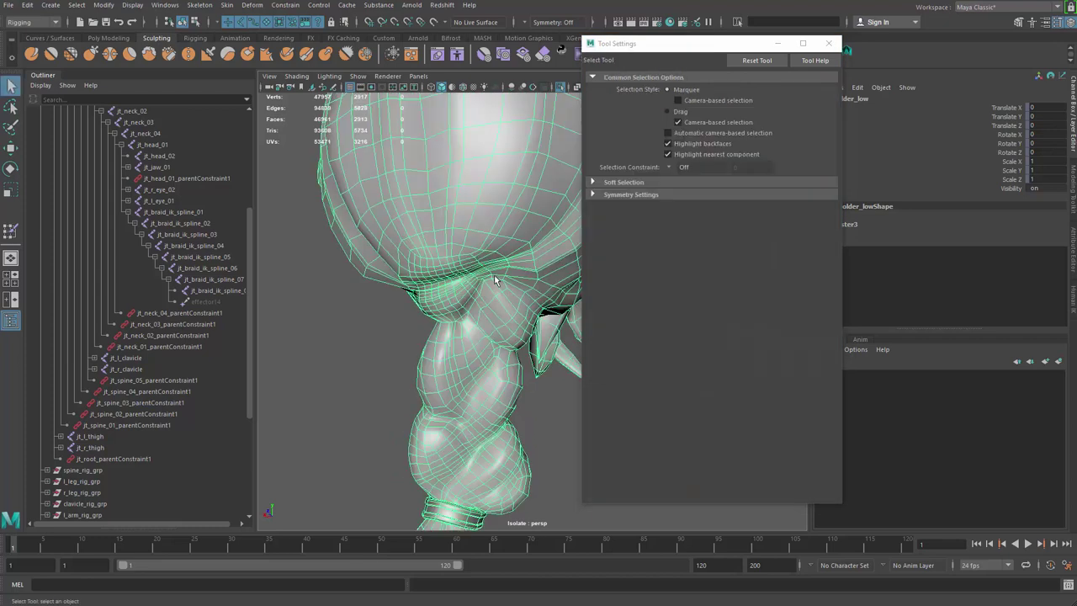
right_click_drag(498, 256, 369, 188)
right_click_drag(473, 312, 348, 277, "alt")
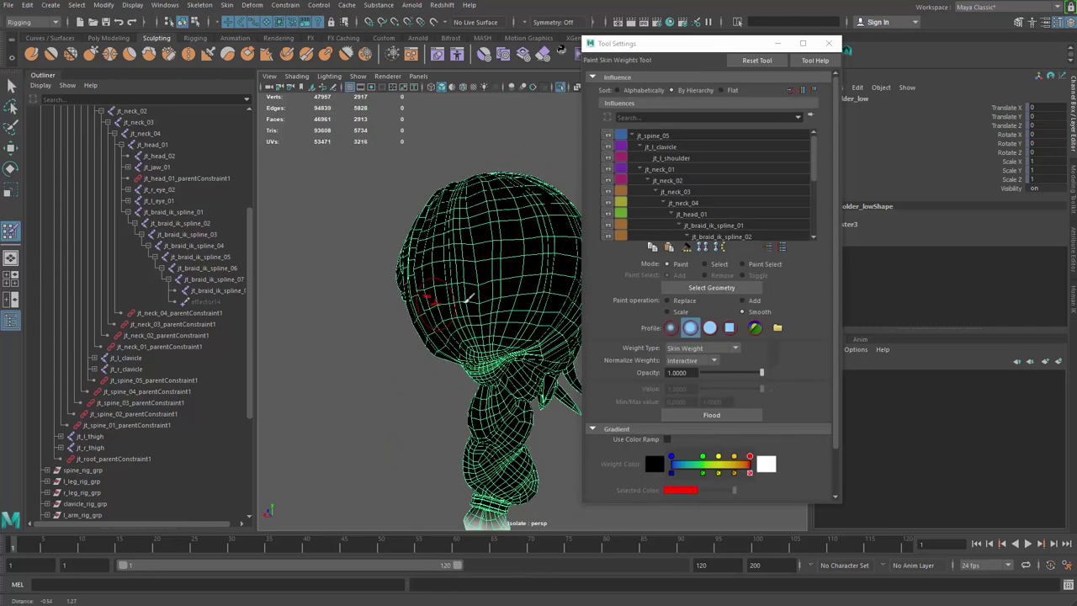
left_click_drag(427, 294, 487, 301, "alt")
mouse_move(813, 172)
left_mouse_down()
mouse_move(821, 229)
mouse_move(815, 181)
left_mouse_up()
left_click(691, 171)
mouse_move(464, 325)
left_mouse_down("alt")
mouse_move(456, 312)
mouse_move(401, 341)
mouse_move(404, 331)
mouse_move(388, 335)
left_mouse_up("alt")
left_click(685, 301)
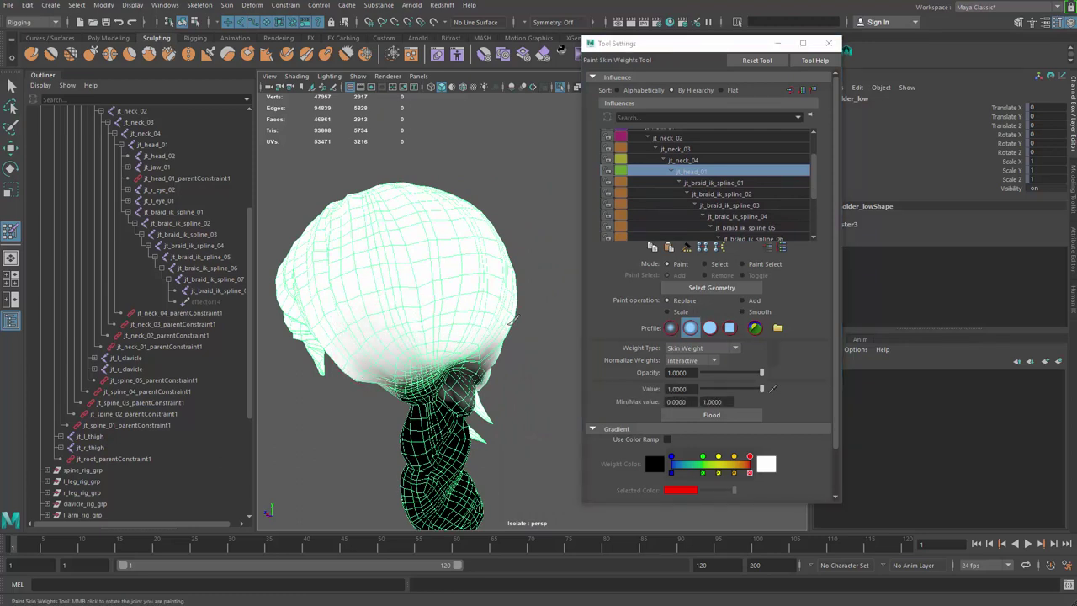
- Paint full jt_head_01 weight over the grey areas of the hair beside and beneath the braid's base
left_click_drag(502, 295, 367, 301, "alt")
middle_click_drag(366, 301, 386, 283, "alt")
left_click_drag(386, 282, 410, 268, "alt")
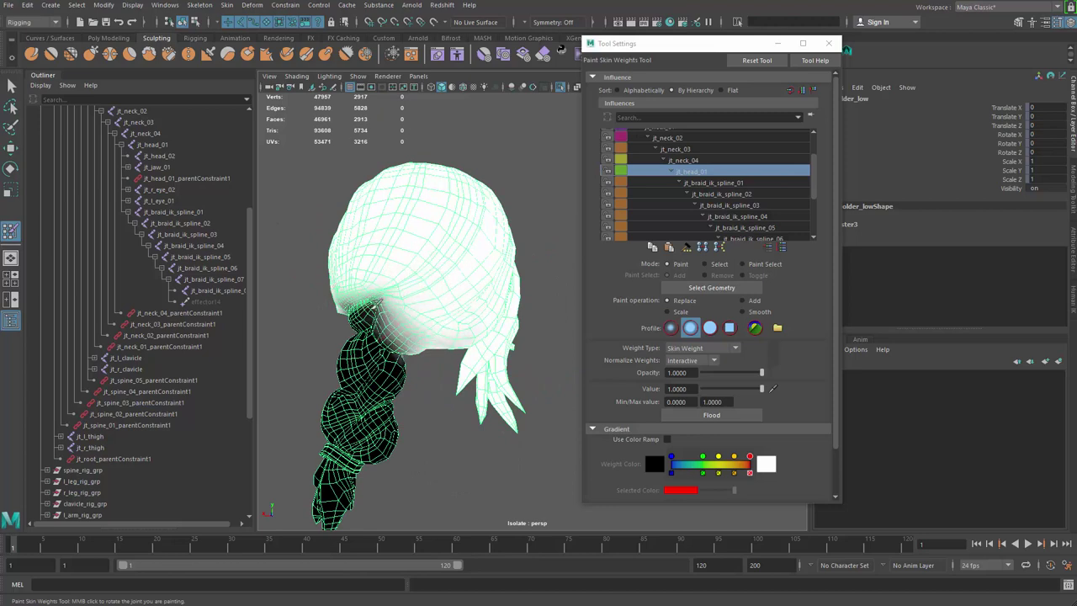
left_click_drag(477, 298, 522, 365, "alt")
mouse_move(441, 346)
left_mouse_down("alt")
mouse_move(527, 301)
mouse_move(432, 363)
mouse_move(468, 316)
mouse_move(442, 305)
left_mouse_up("alt")
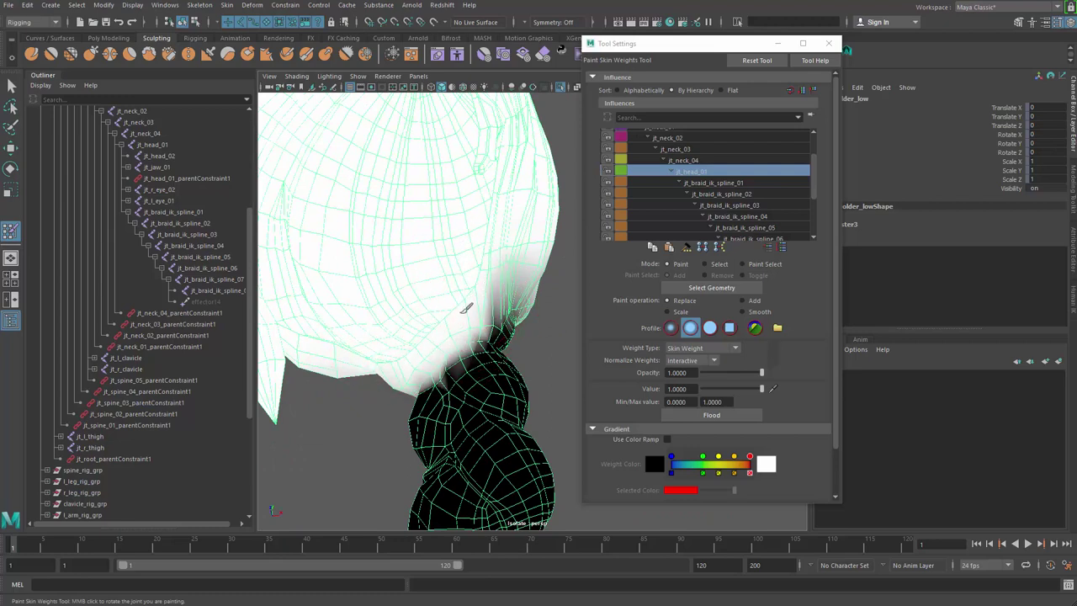
scroll(429, 279, "down", 6)
left_click_drag(428, 276, 375, 225, "alt")
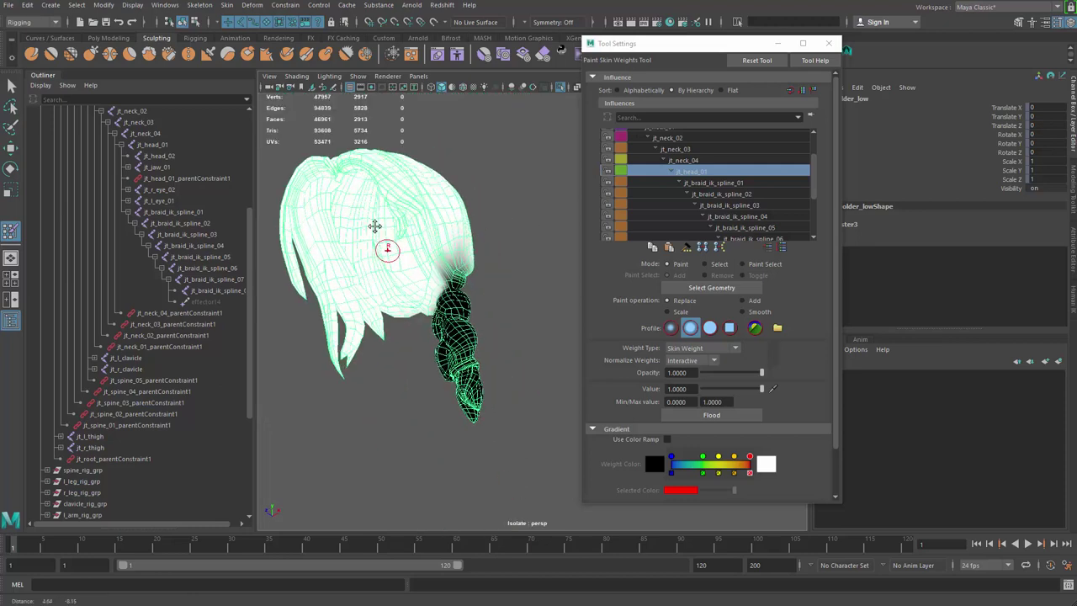
scroll(375, 225, "up", 8)
scroll(415, 331, "down", 3)
mouse_move(427, 286)
left_mouse_down()
mouse_move(421, 300)
mouse_move(480, 241)
mouse_move(539, 234)
mouse_move(344, 303)
mouse_move(522, 290)
mouse_move(360, 245)
left_mouse_up()
scroll(463, 285, "down", 4)
- Leave weight painting, deselect the hair, close the tool settings and turn off isolation to show the whole character
key("q")
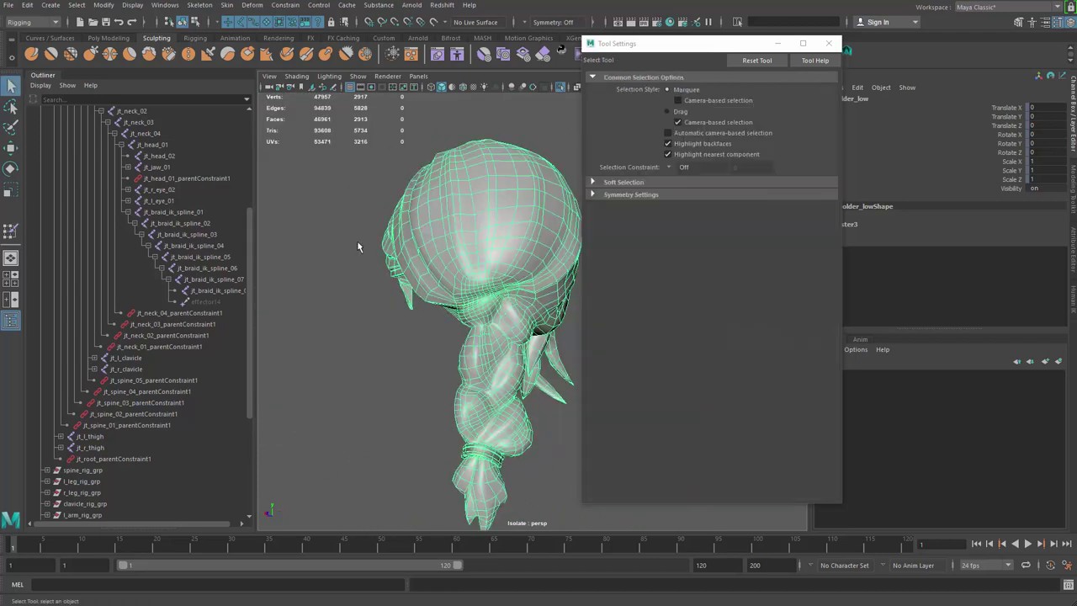
scroll(407, 322, "down", 5)
left_click_drag(407, 322, 394, 370, "alt")
left_click(394, 371)
left_click(828, 43)
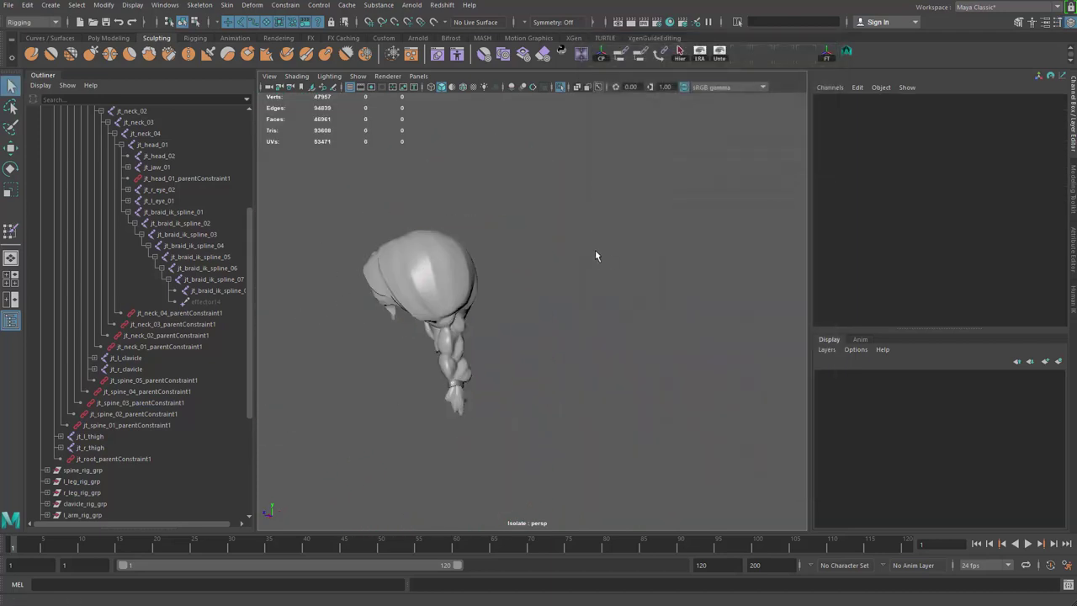
key("ctrl+1")
- Play the timeline with the head and braid in view to check the braid's dynamic motion
scroll(613, 228, "up", 4)
middle_click_drag(614, 228, 639, 238, "alt")
left_click_drag(640, 238, 646, 268, "alt")
key("alt+v")
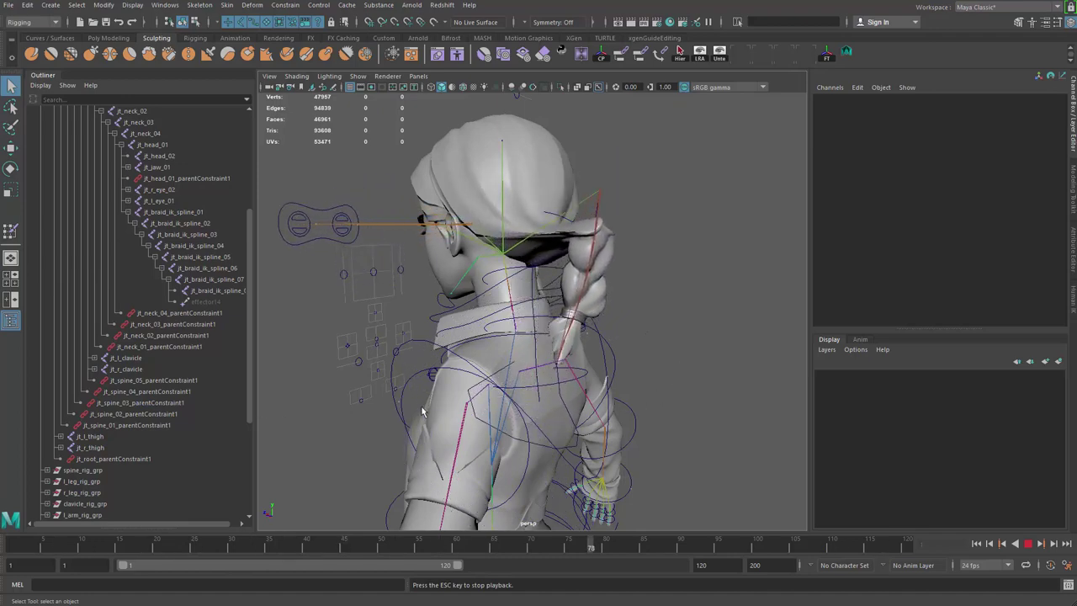
- Stop the playback, return to the first frame, and select turbulenceField1
key("Escape")
key("alt+shift+v")
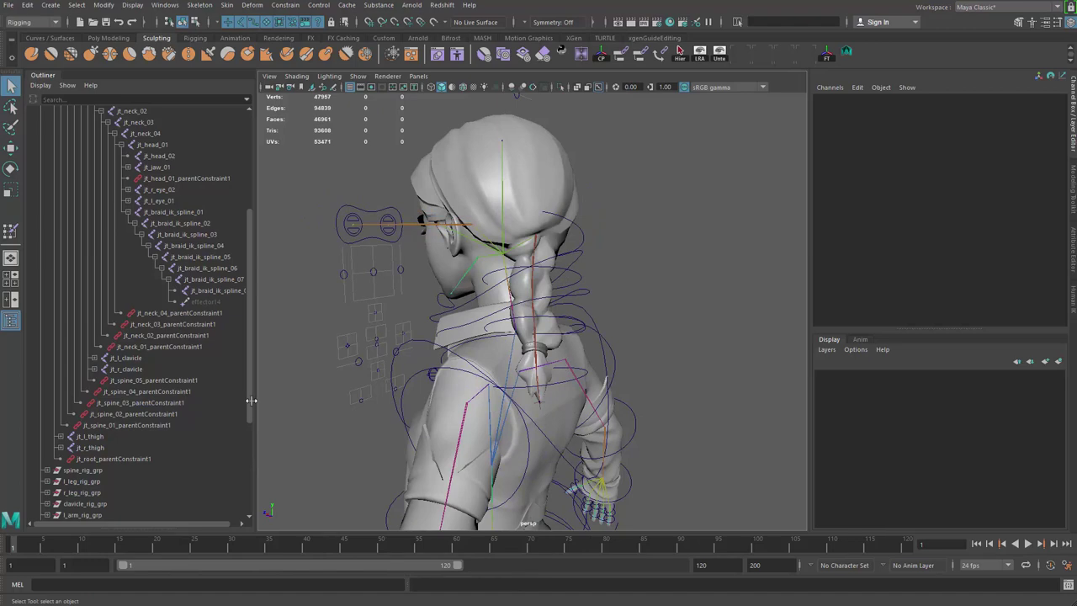
scroll(211, 421, "down", 5)
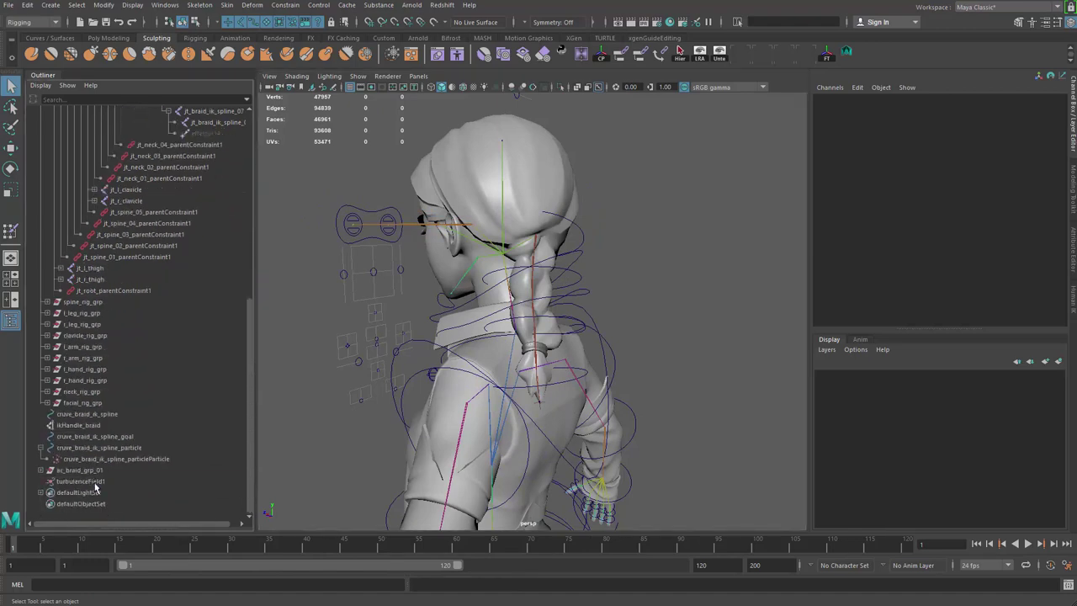
left_click(80, 480)
left_click_drag(588, 269, 625, 271, "alt")
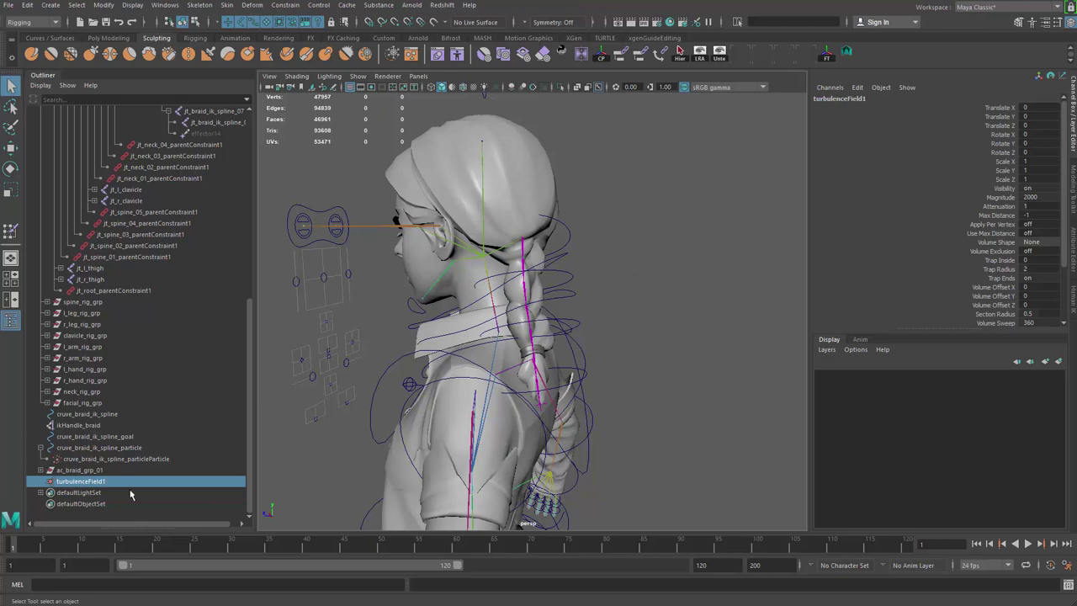
- Inspect the particle and spline curves of the braid and their weights in the braid_blsps blend shape
left_click(93, 448)
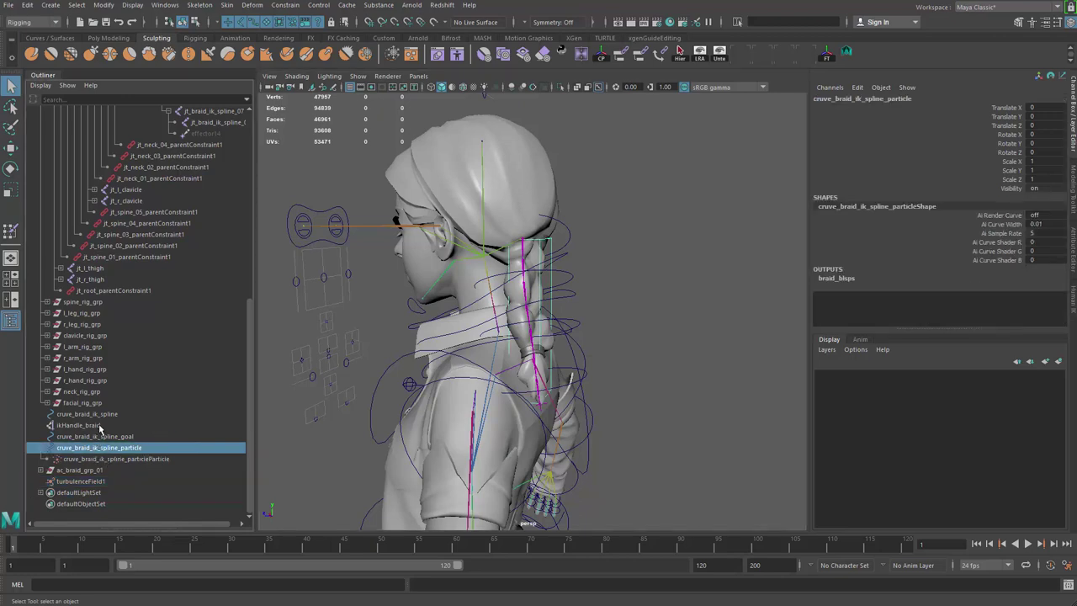
left_click(93, 413)
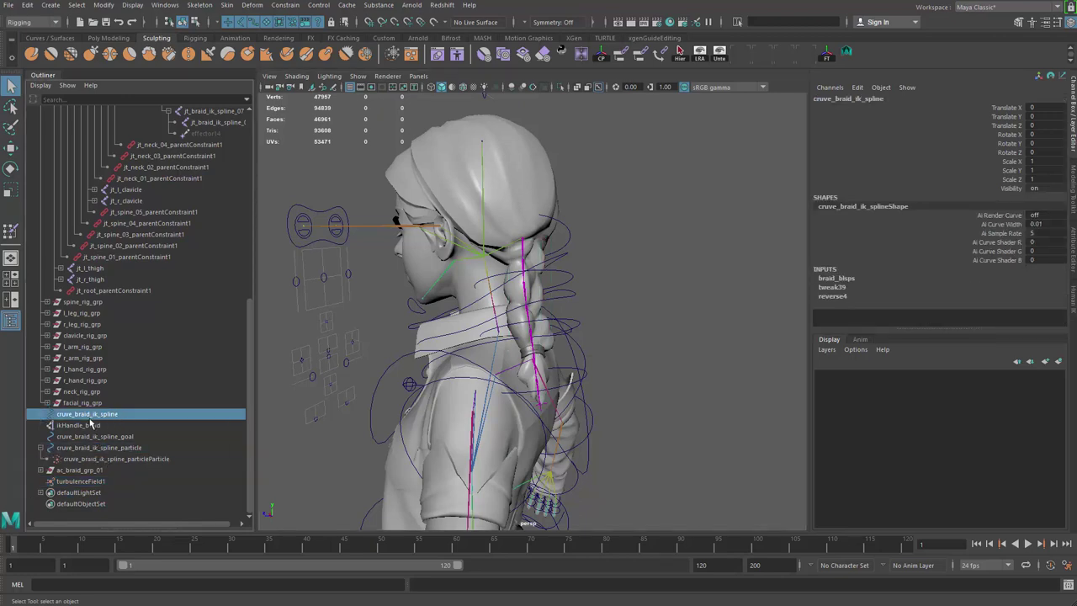
left_click(852, 278)
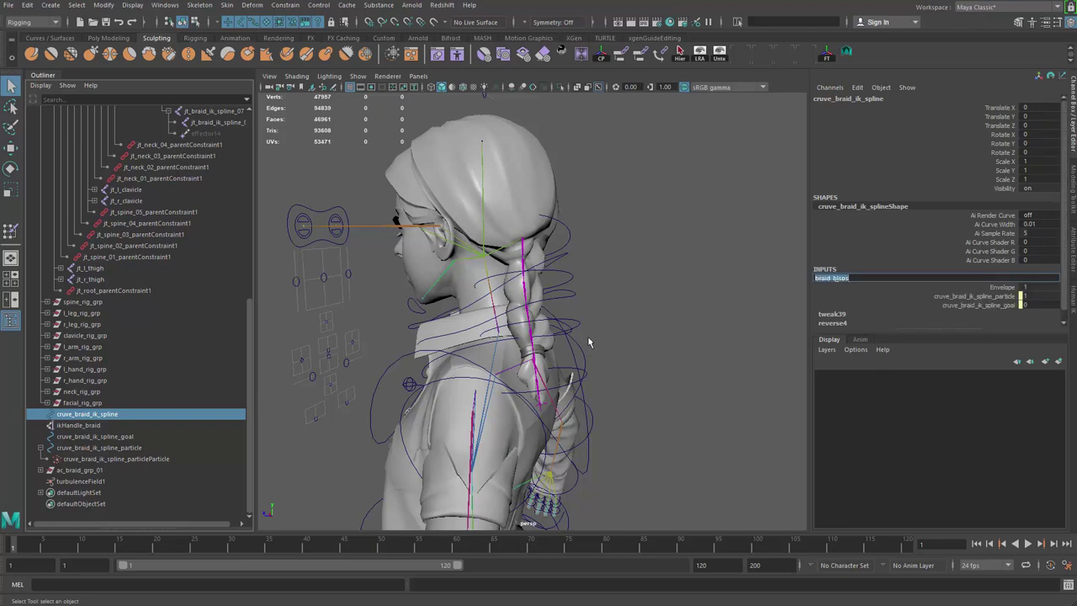
left_click(125, 449, "ctrl")
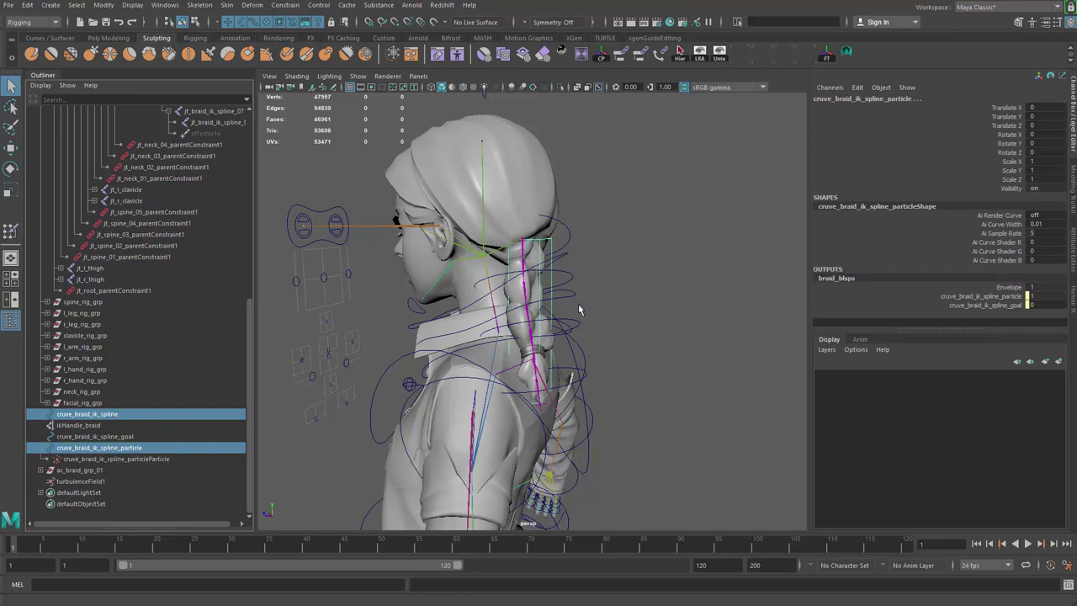
left_click_drag(522, 337, 551, 340, "alt")
- Delete turbulenceField1 and collapse the cruve_braid_ik_spline_particle hierarchy
left_click(150, 480)
key("Delete")
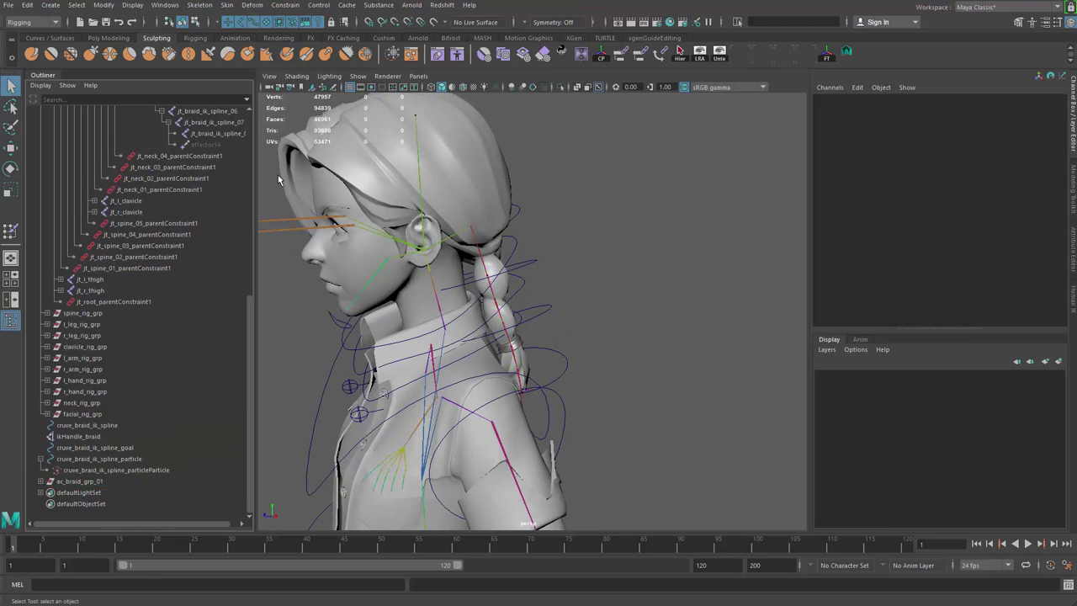
left_click(40, 459)
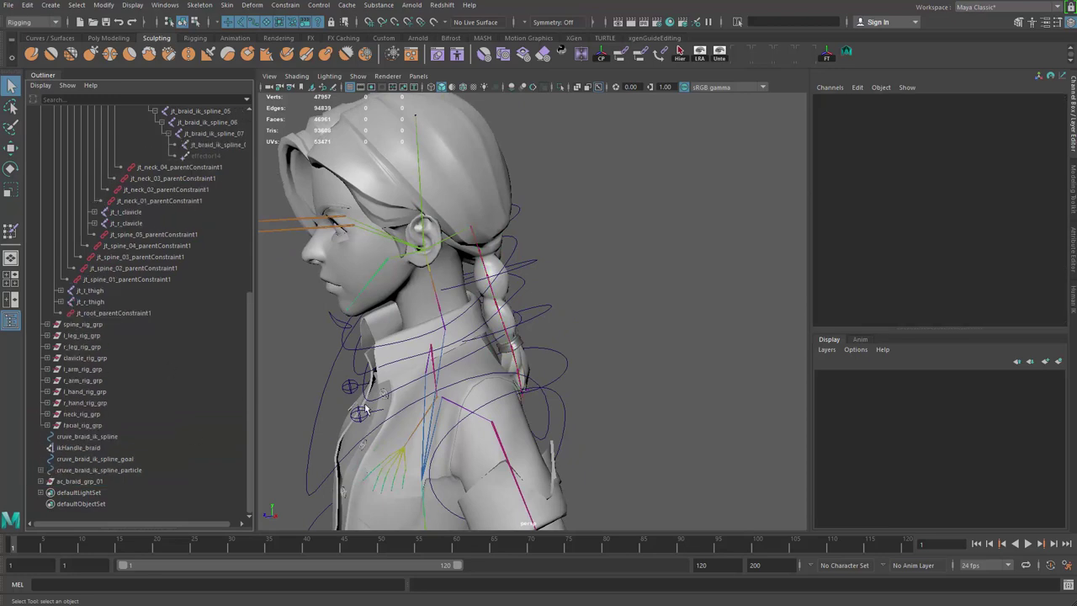
- Examine the cruve_braid_ik_spline_particle and cruve_braid_ik_spline_goal curves along the braid
left_click_drag(364, 410, 502, 290, "alt")
right_click_drag(553, 374, 587, 473, "alt")
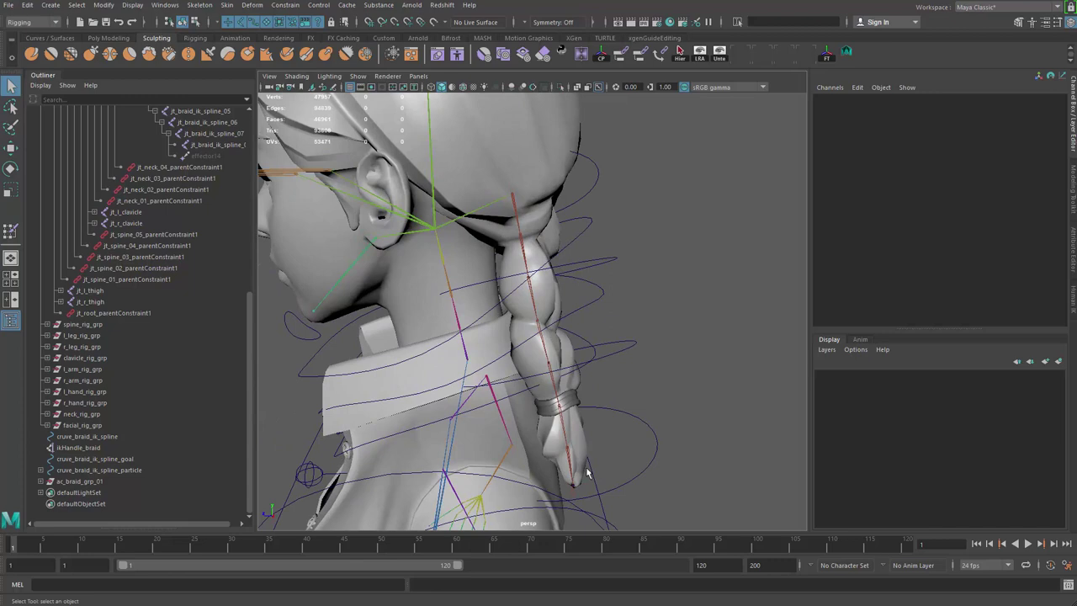
left_click(97, 471)
right_click_drag(610, 350, 450, 271, "alt")
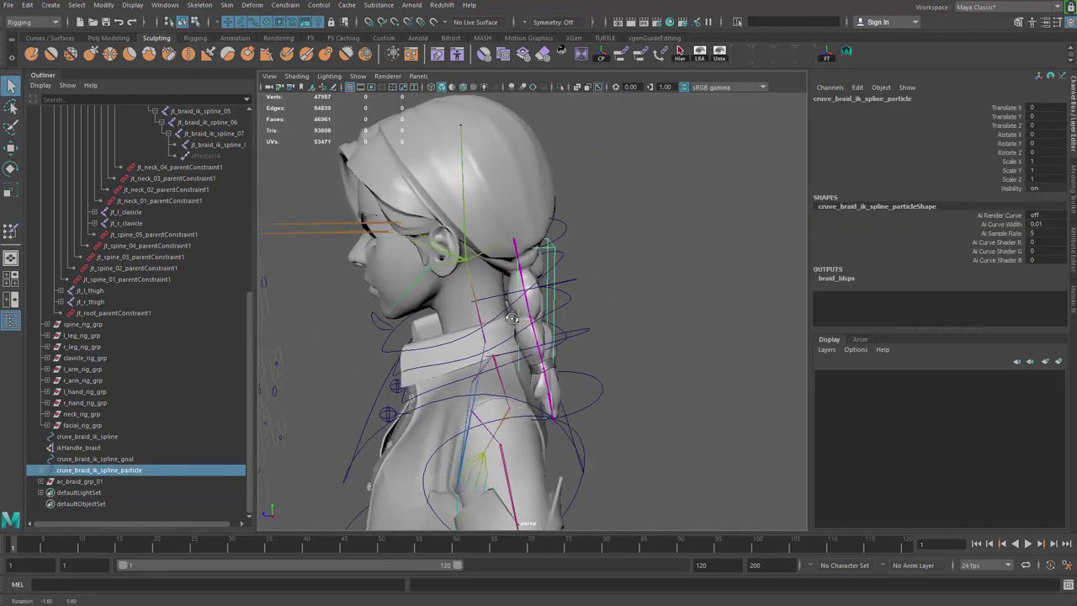
left_click_drag(481, 278, 502, 305, "alt")
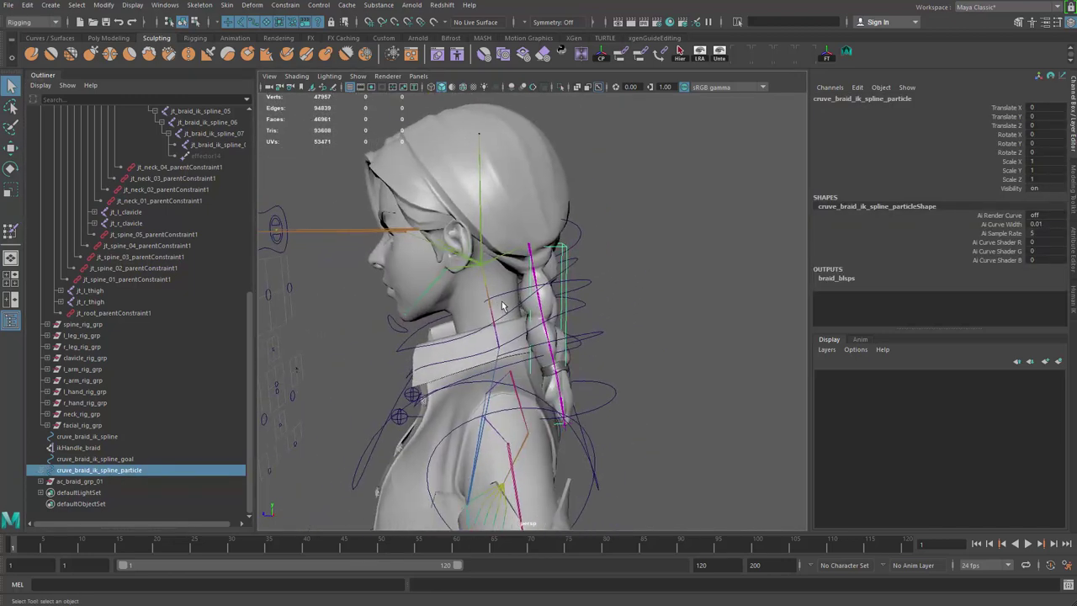
left_click(133, 459)
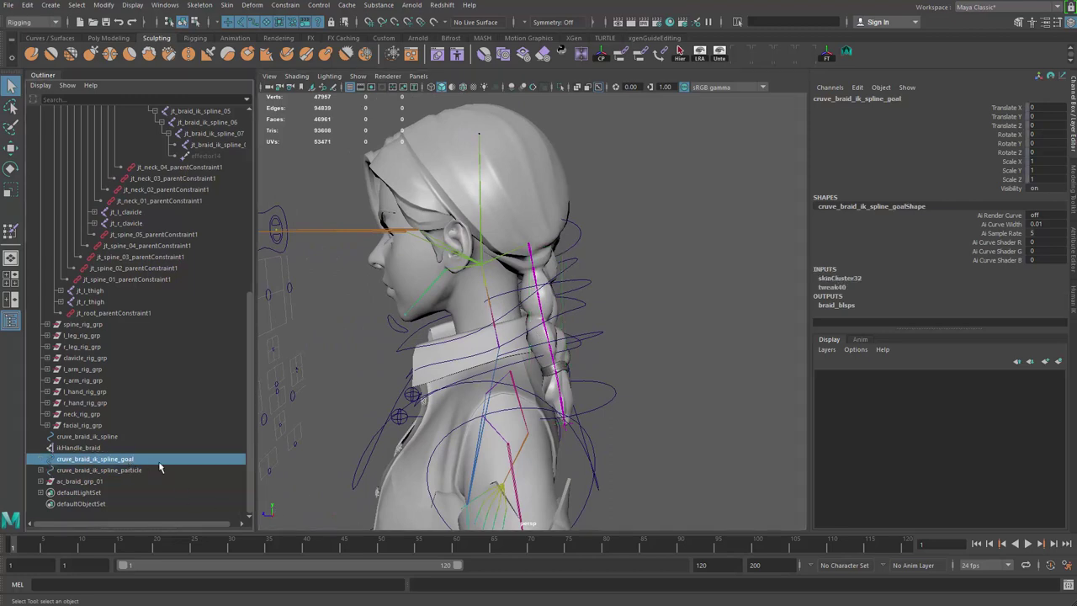
- Set the Dynamic Blend attribute of the ac_braid_01 control to 0
left_click(584, 242)
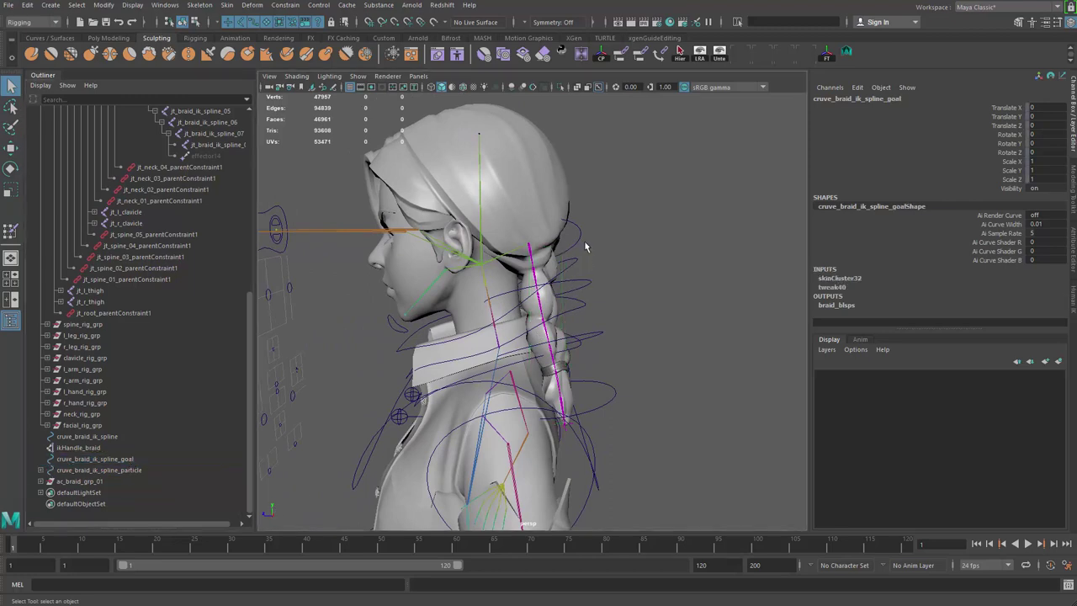
left_click_drag(605, 233, 573, 245)
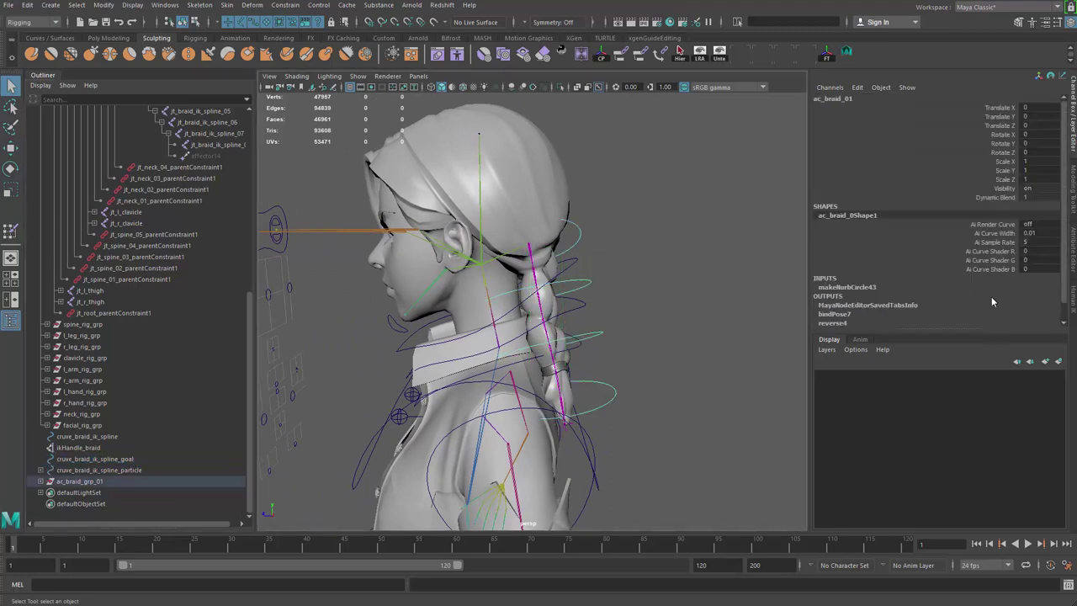
left_click(998, 197)
- Try rotating the ac_braid_01 control around Y and undo the rotation
key("e")
left_click_drag(557, 282, 565, 326)
key("q")
key("e")
key("ctrl+z")
key("ctrl+z")
key("ctrl+z")
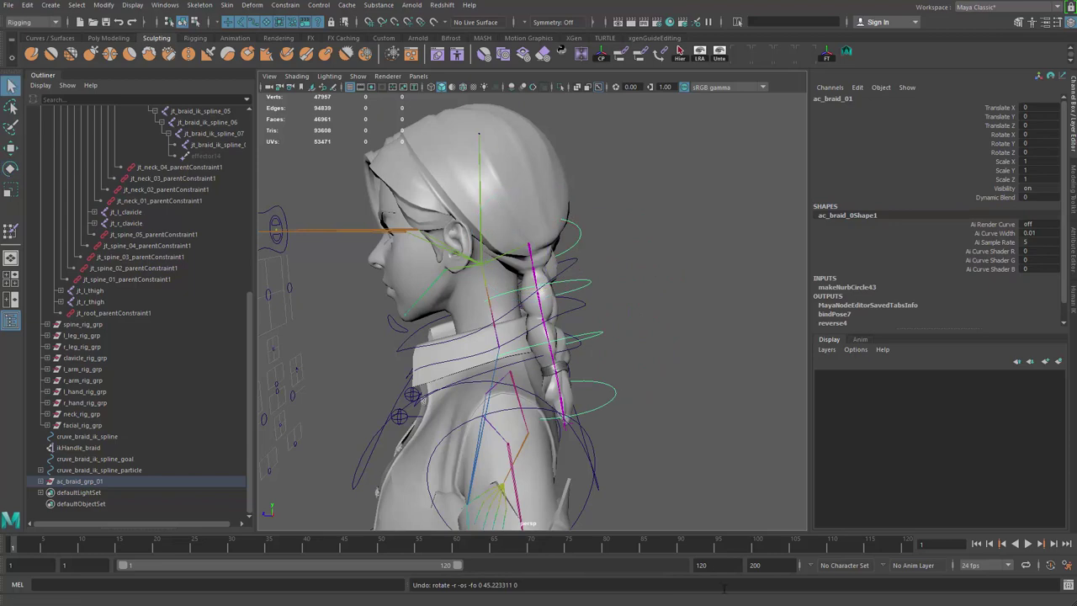
- Test the rotation of a braid control behind the neck, undo it, and clear the selection
left_click_drag(496, 296, 636, 298, "alt")
left_click(613, 272)
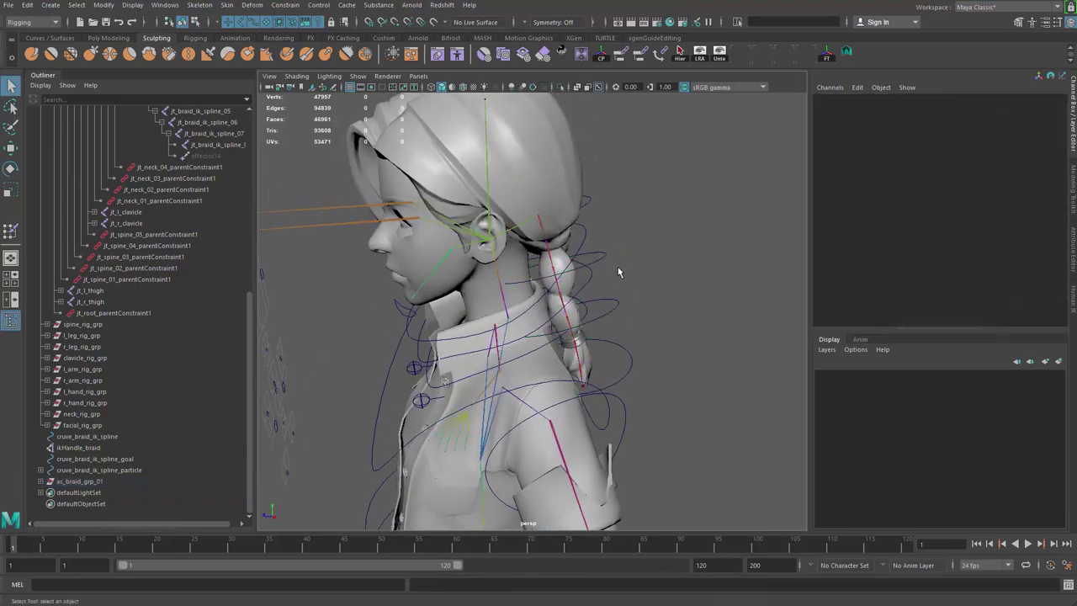
left_click(593, 278)
key("e")
left_click_drag(520, 279, 542, 299)
key("ctrl+z")
key("q")
left_click(658, 344)
- Assign cruve_braid_ik_spline_goal as the nParticles Goal of cruve_braid_ik_spline_particleParticle
left_click_drag(453, 376, 373, 416, "alt")
left_click(132, 470)
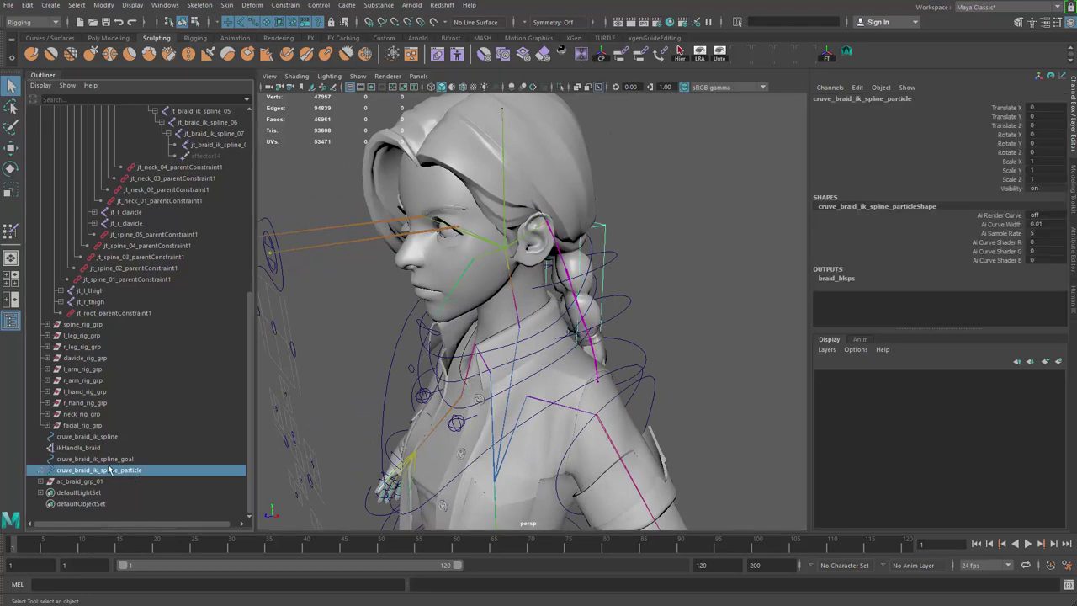
left_click(124, 460)
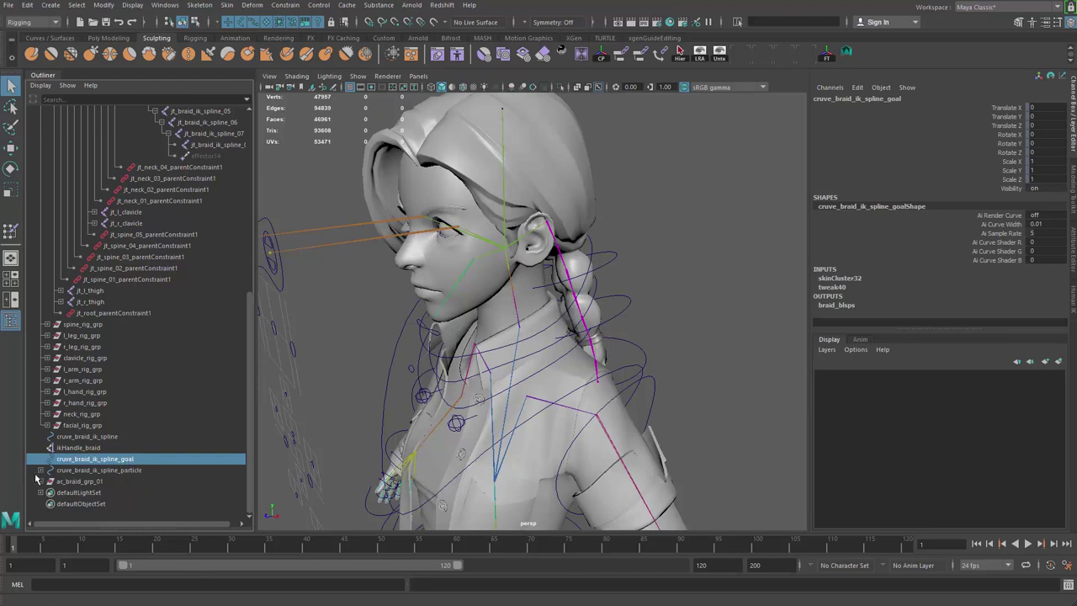
left_click(40, 470)
left_click(123, 481)
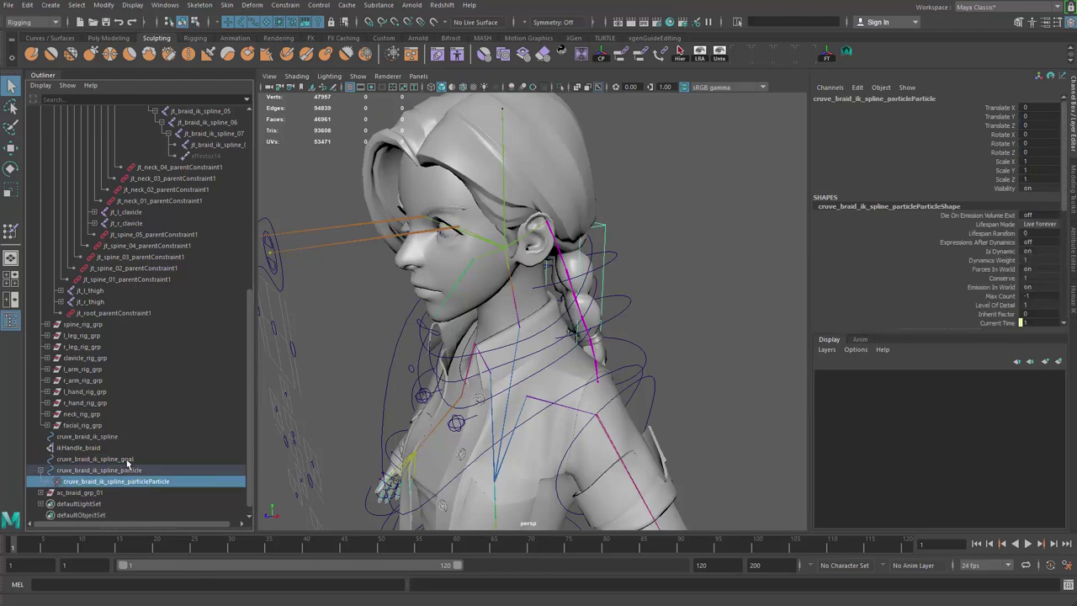
left_click(128, 460, "ctrl")
left_click_drag(399, 278, 259, 174, "alt")
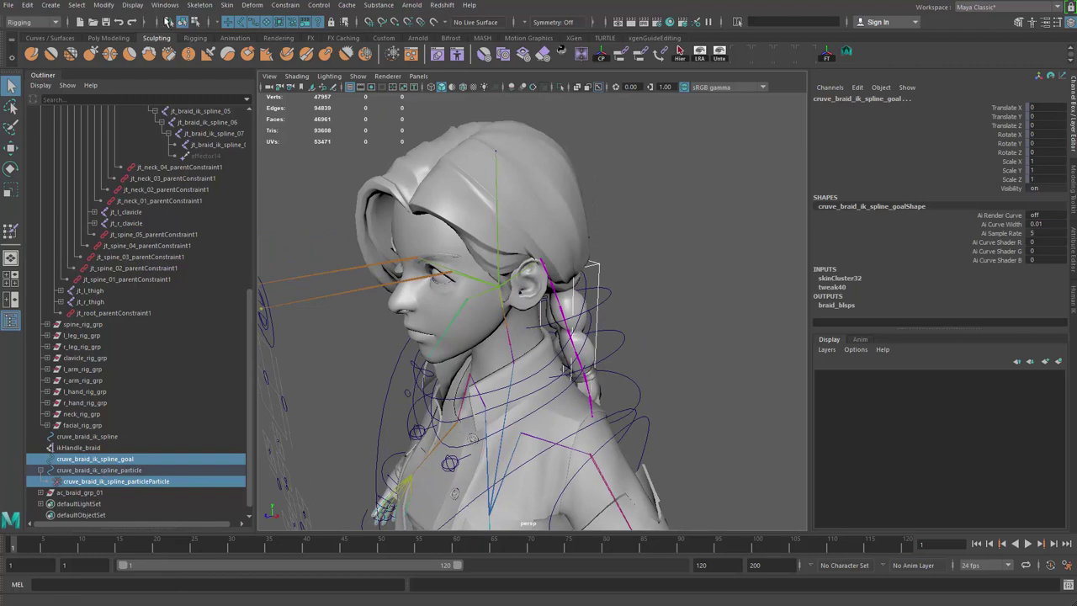
left_click(46, 22)
left_click(34, 70)
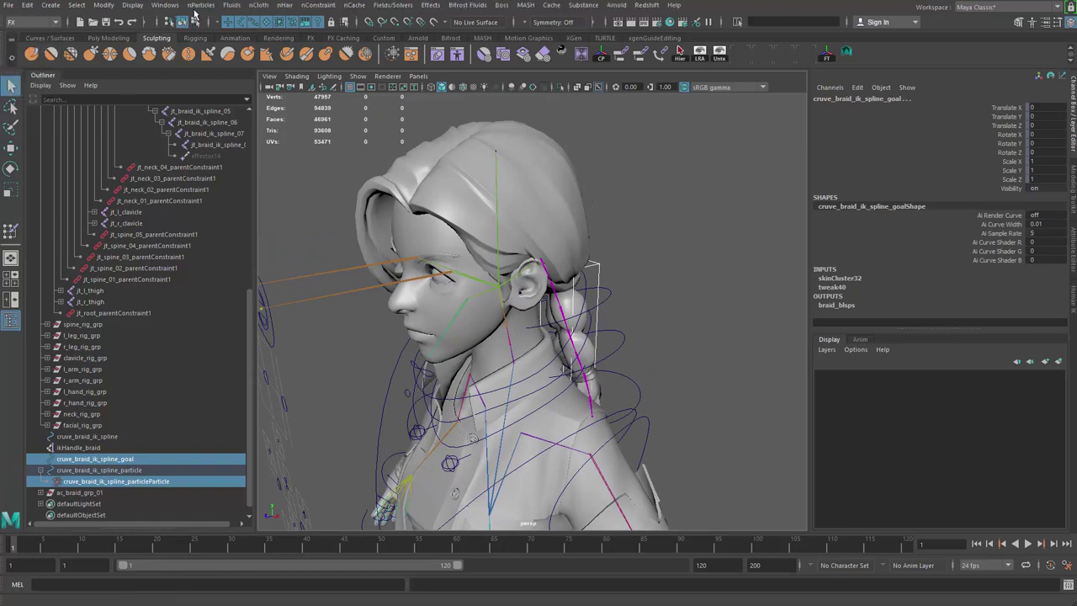
left_click(206, 6)
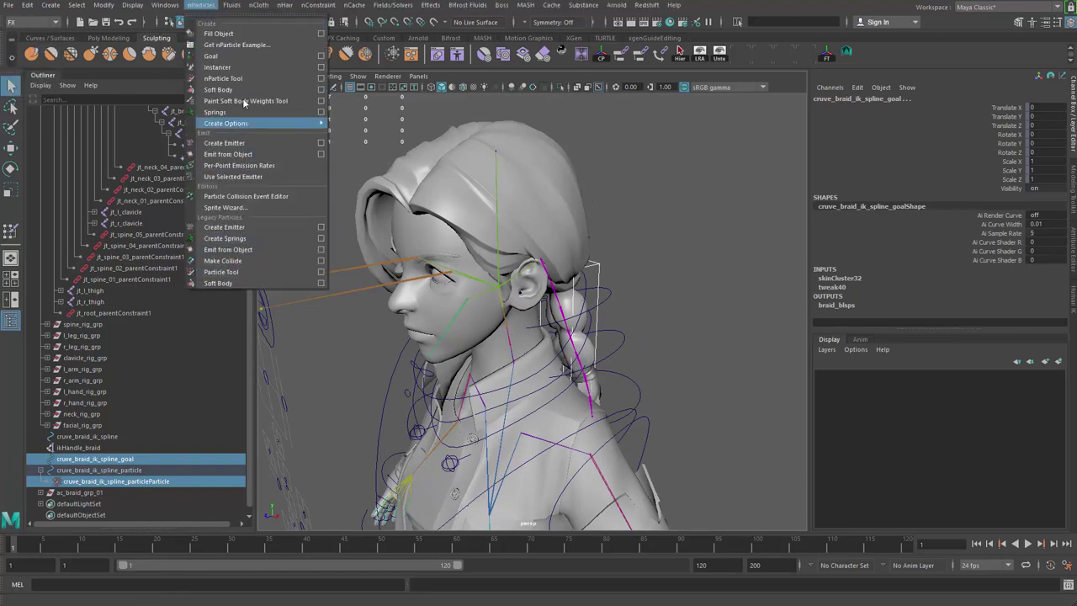
left_click(220, 58)
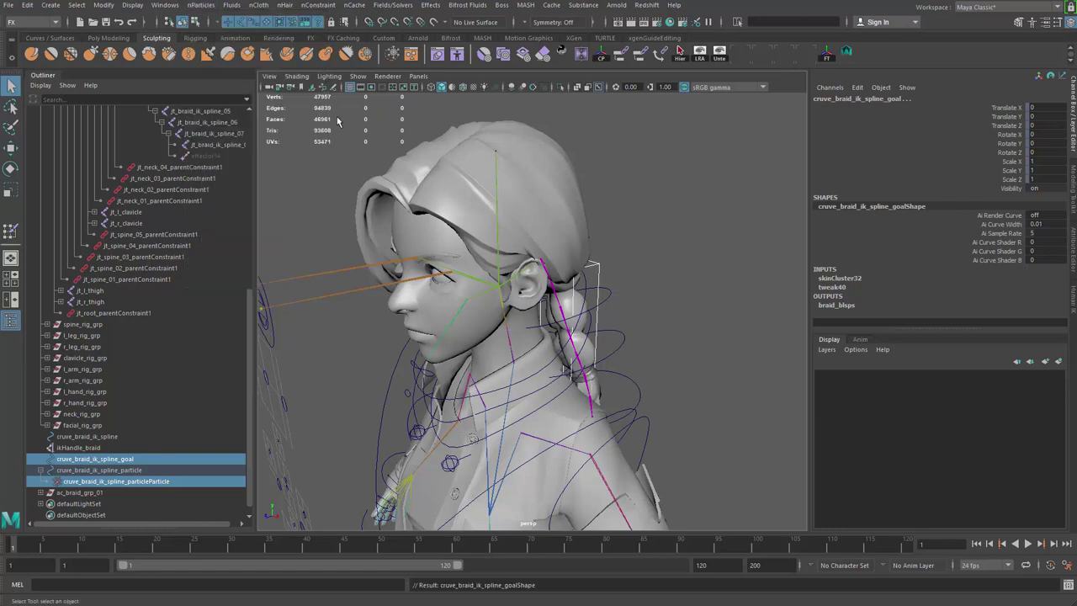
- Select cruve_braid_ik_spline_goal and play back the animation to check how the braid moves
left_click_drag(582, 246, 553, 228, "alt")
right_click_drag(553, 228, 433, 224, "alt")
middle_click_drag(432, 224, 370, 192, "alt")
right_click_drag(370, 192, 521, 209, "alt")
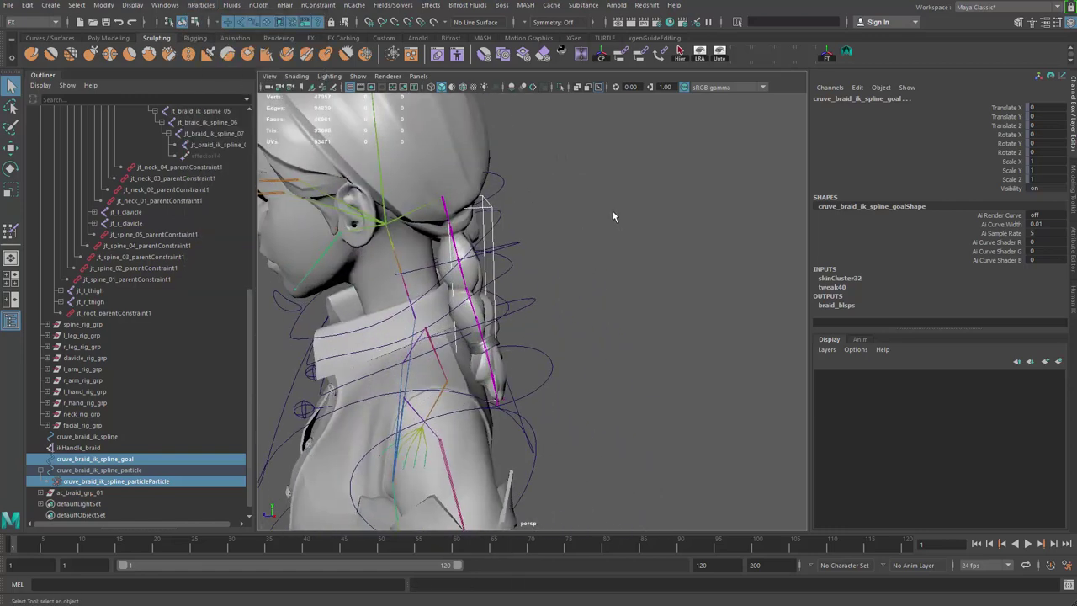
left_click(612, 211)
right_click_drag(571, 385, 421, 118, "alt")
left_click_drag(421, 118, 336, 134, "alt")
right_click_drag(337, 134, 388, 412, "alt")
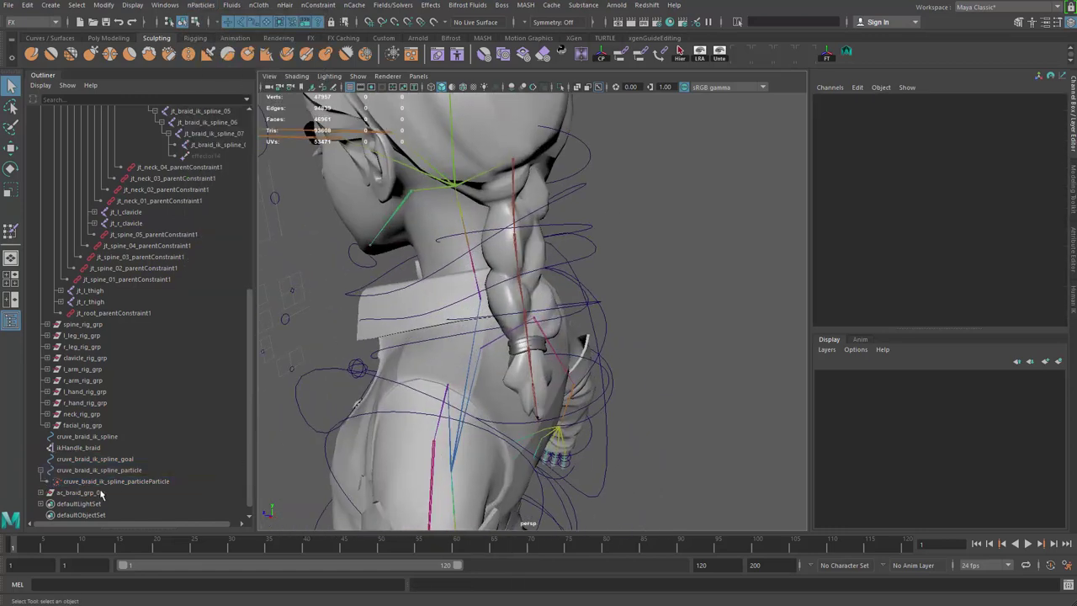
left_click(128, 460)
left_click_drag(555, 382, 646, 388, "alt")
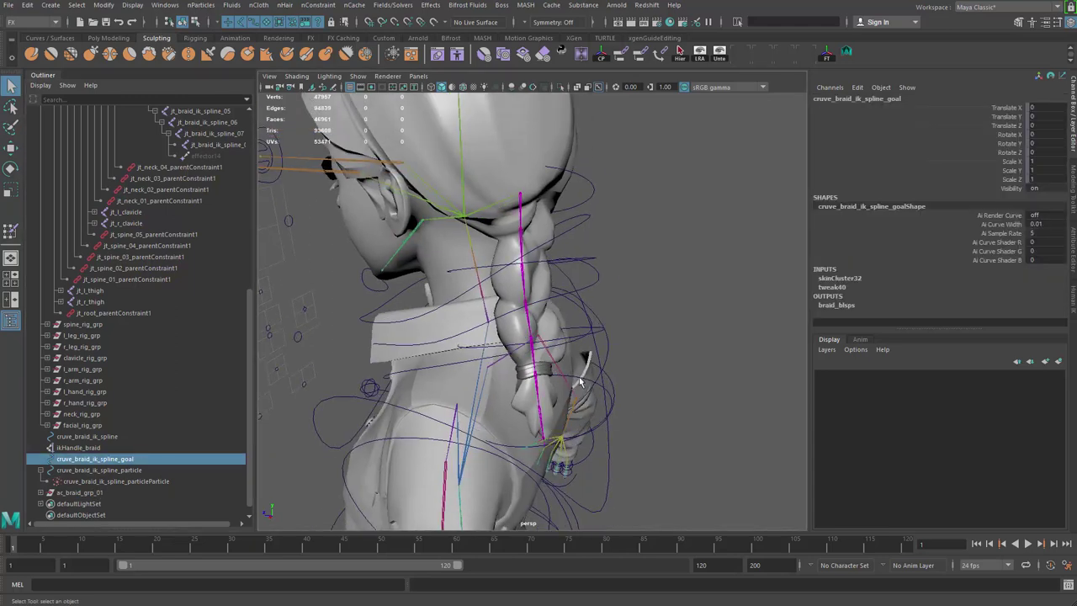
key("alt+v")
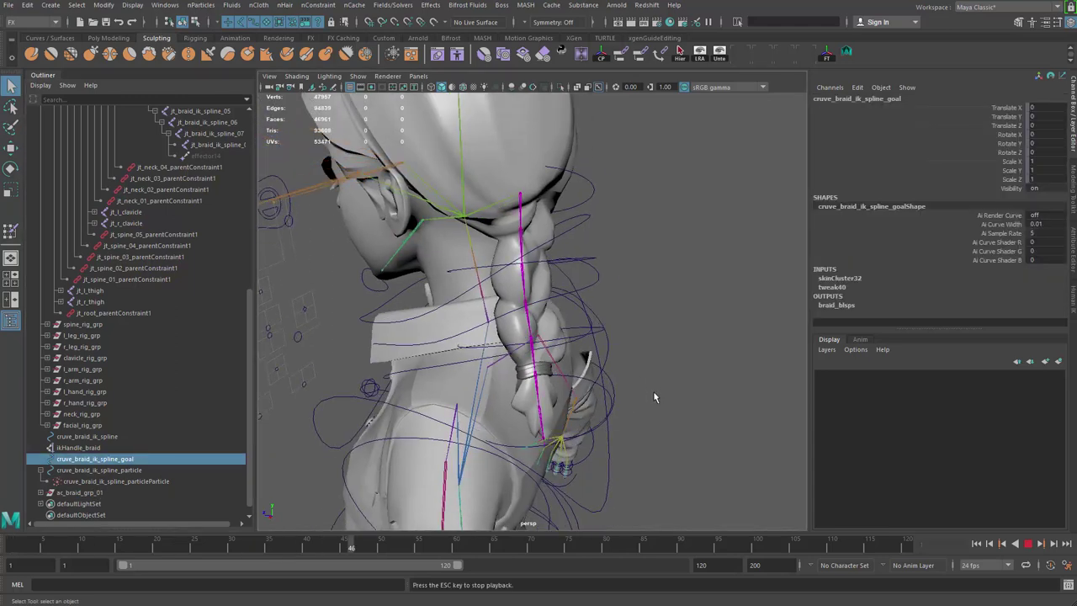
key("Escape")
- Remove the animation from the Translate, Rotate, Scale and Visibility channels of ac_eye_master and deselect it
left_click_drag(646, 384, 341, 234, "alt")
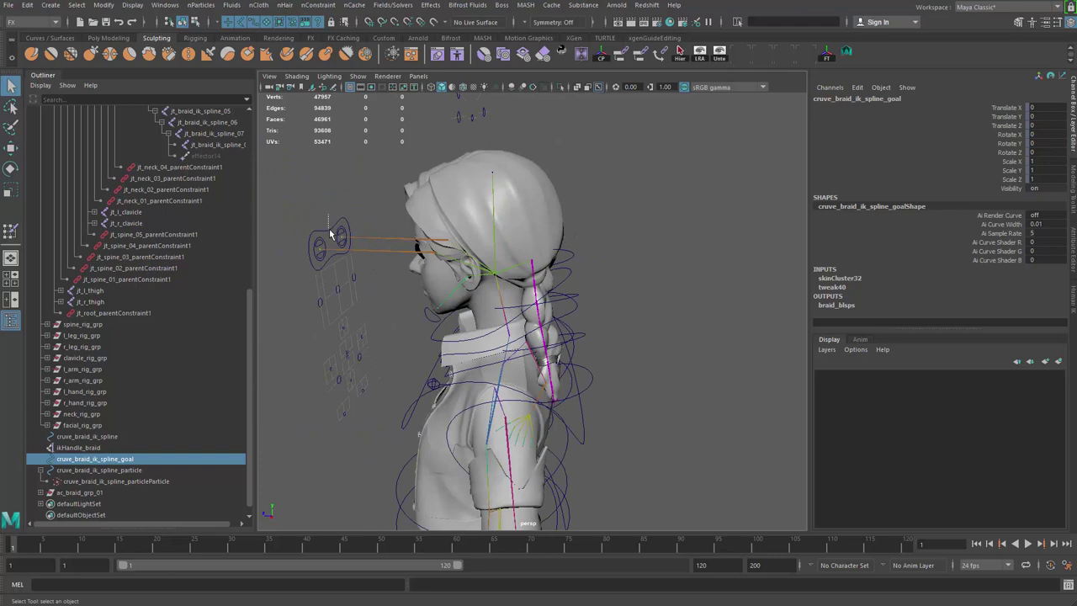
left_click(330, 233)
left_click_drag(1002, 109, 1006, 189)
right_click(1016, 173)
left_click(1056, 343)
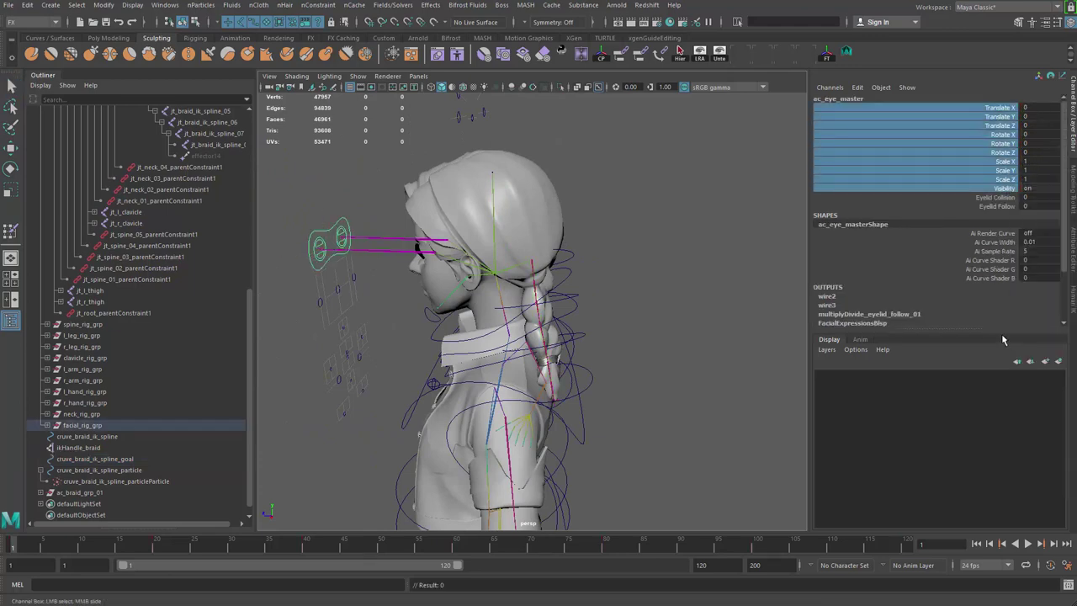
right_click_drag(592, 292, 640, 336, "alt")
left_click_drag(639, 337, 703, 239, "alt")
key("q")
left_click(703, 239)
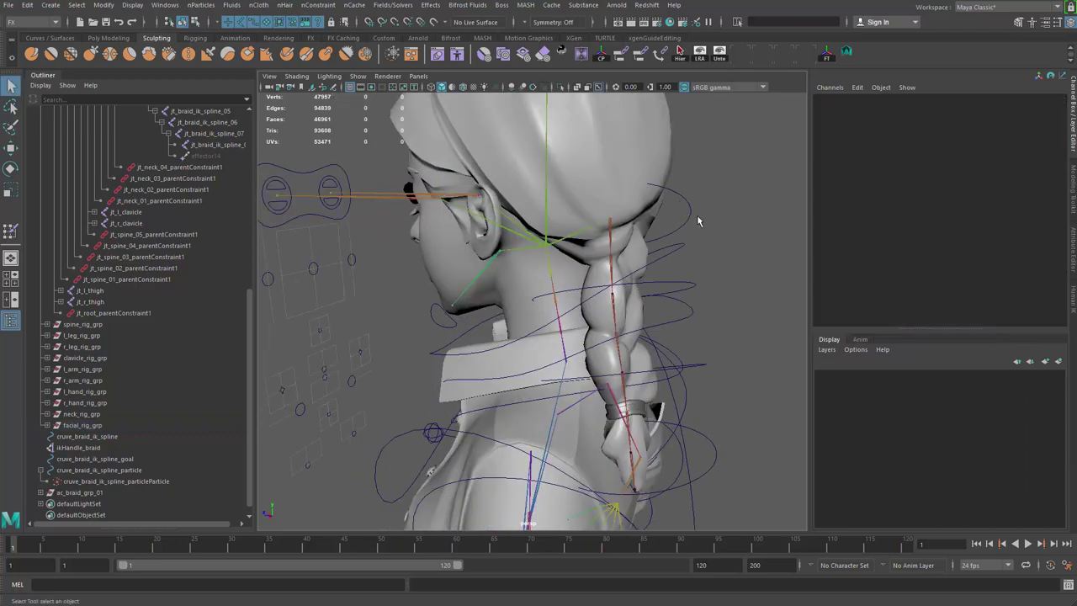
- Key all channels of the ac_braid_01 control at frame 1 and advance the playback to frame 45
left_click_drag(571, 286, 523, 288, "alt")
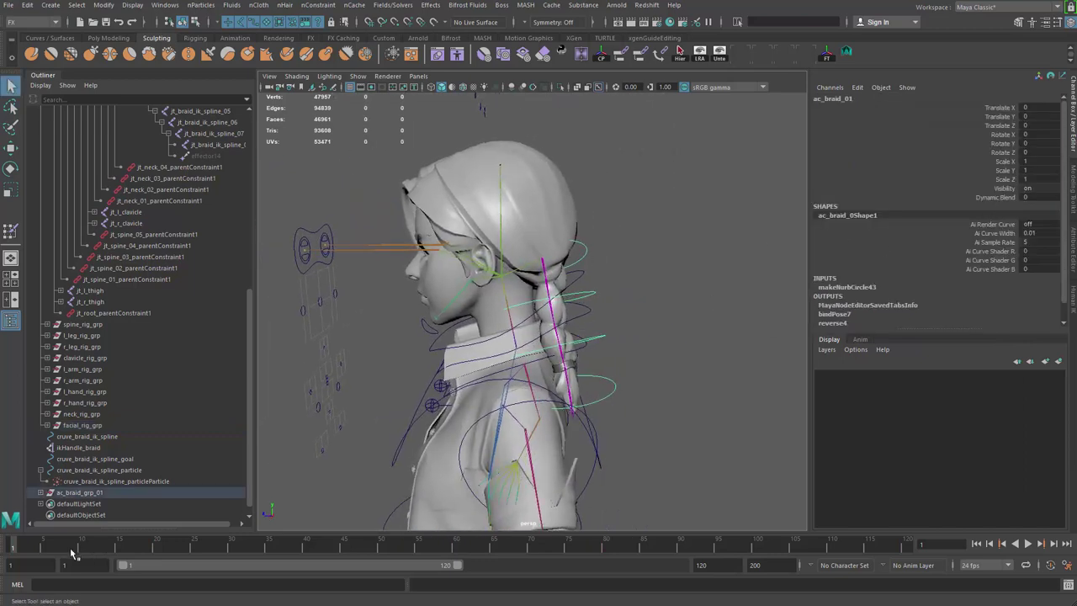
key("s")
key("alt+v")
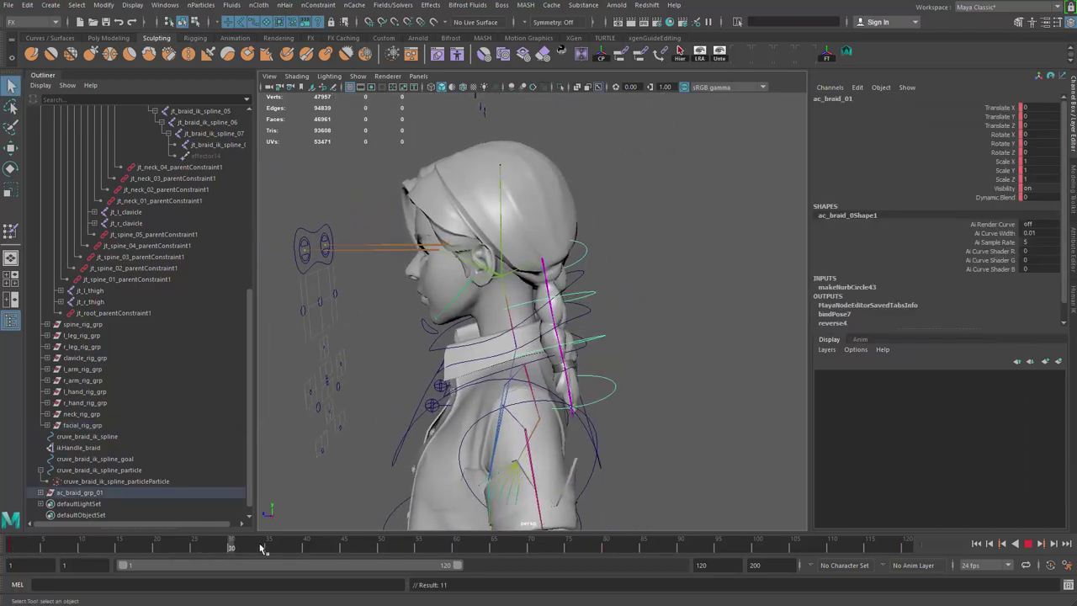
key("alt+v")
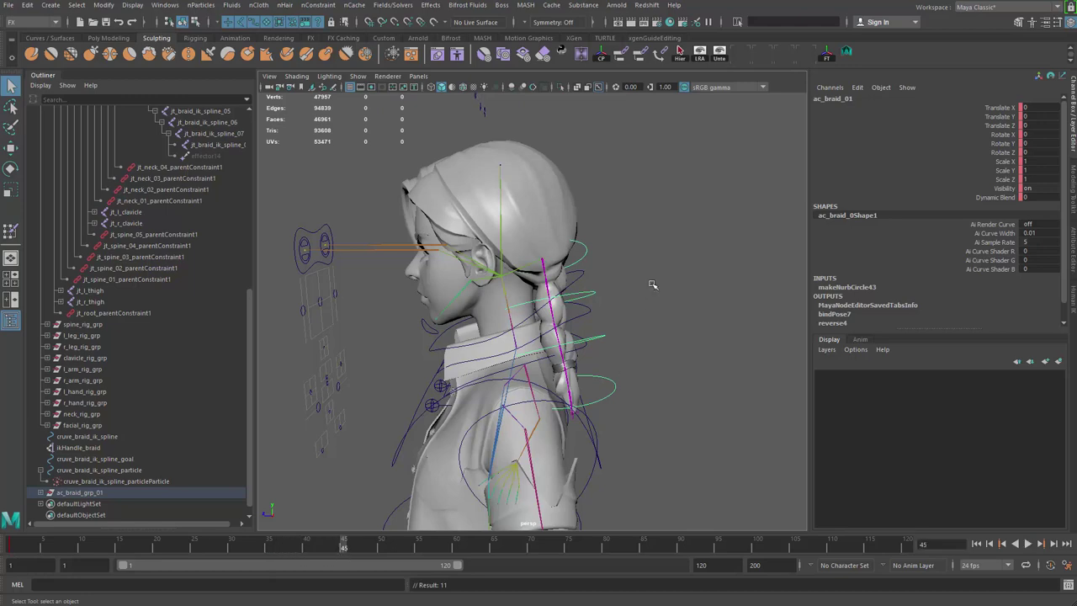
- Rotate ac_braid_01 about 75 degrees in Y at frame 45, key it, preview the swing and return to frame 1
key("e")
left_click_drag(512, 295, 581, 313)
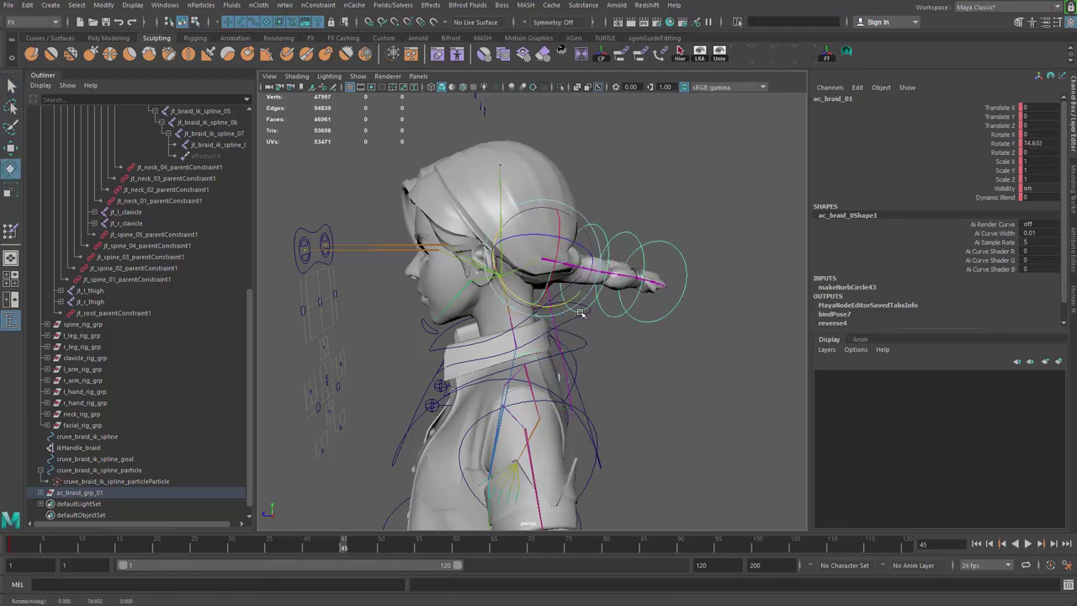
key("s")
key("alt+v")
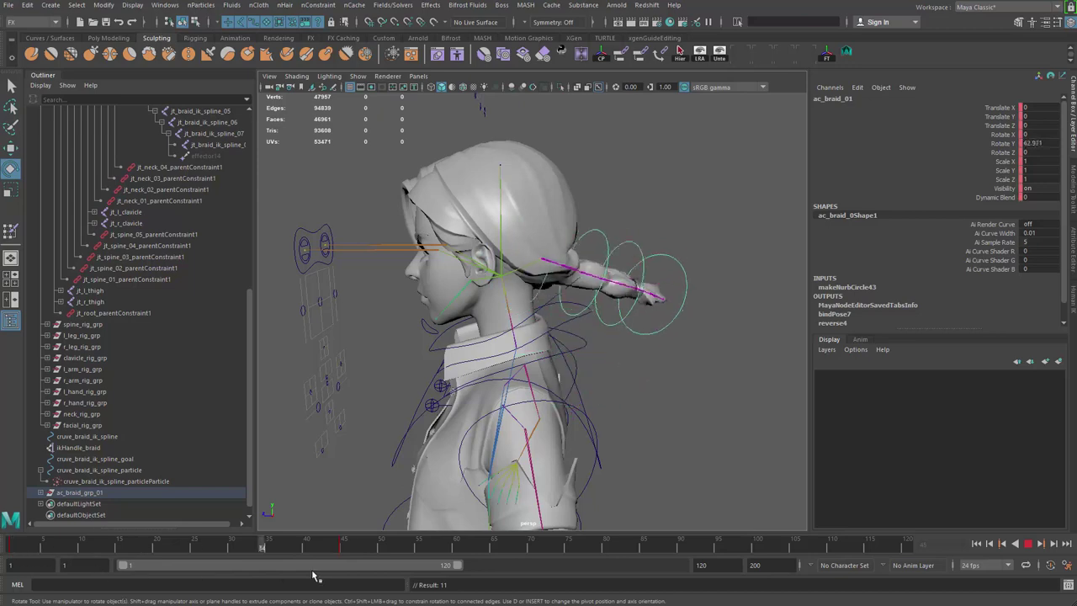
left_click_drag(385, 546, 12, 546)
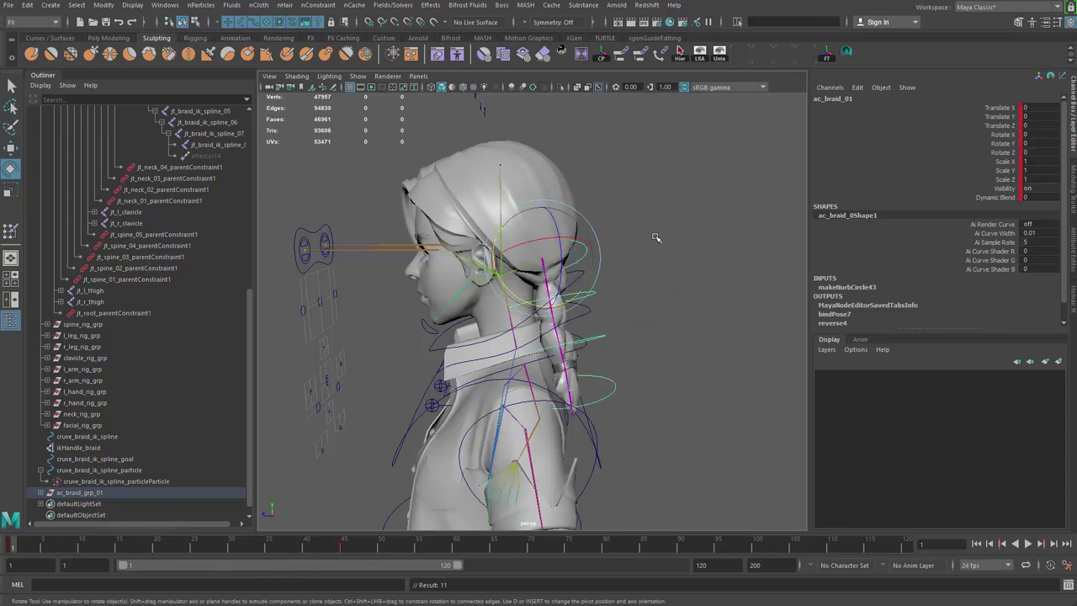
- Remove the animation from the Dynamic Blend channel of ac_braid_01 and set Dynamic Blend to 1
key("q")
left_click(602, 250)
left_click(603, 250)
left_click(995, 197)
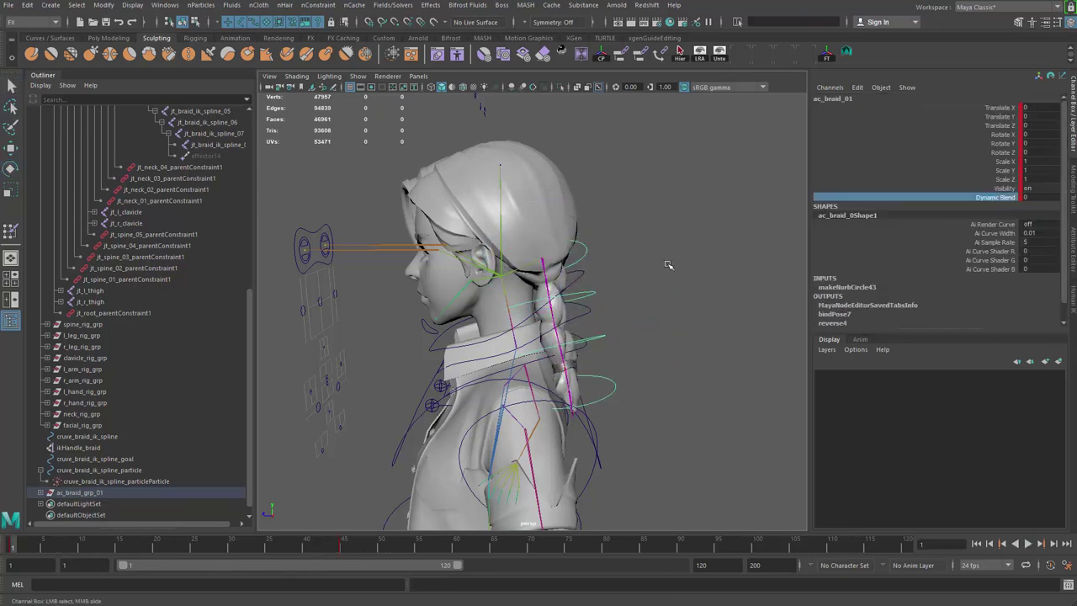
right_click(994, 198)
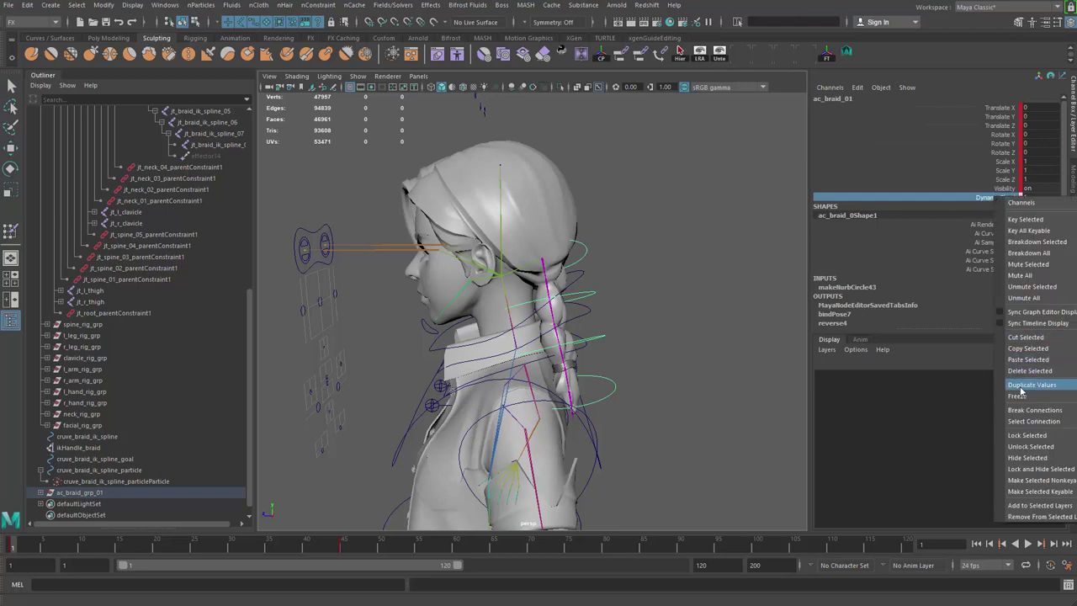
left_click(988, 396)
right_click_drag(1001, 202, 965, 255)
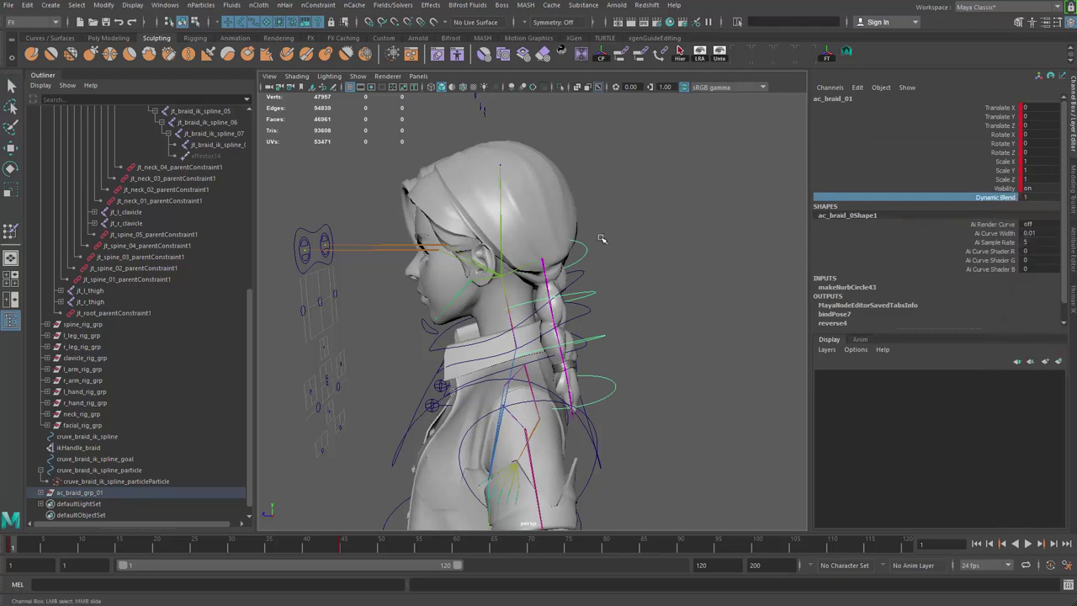
- Deselect everything, play back the animated braid with the dynamic blend enabled, and rewind to frame 1
middle_click_drag(611, 242, 596, 252, "alt")
left_click(636, 209)
key("alt+v")
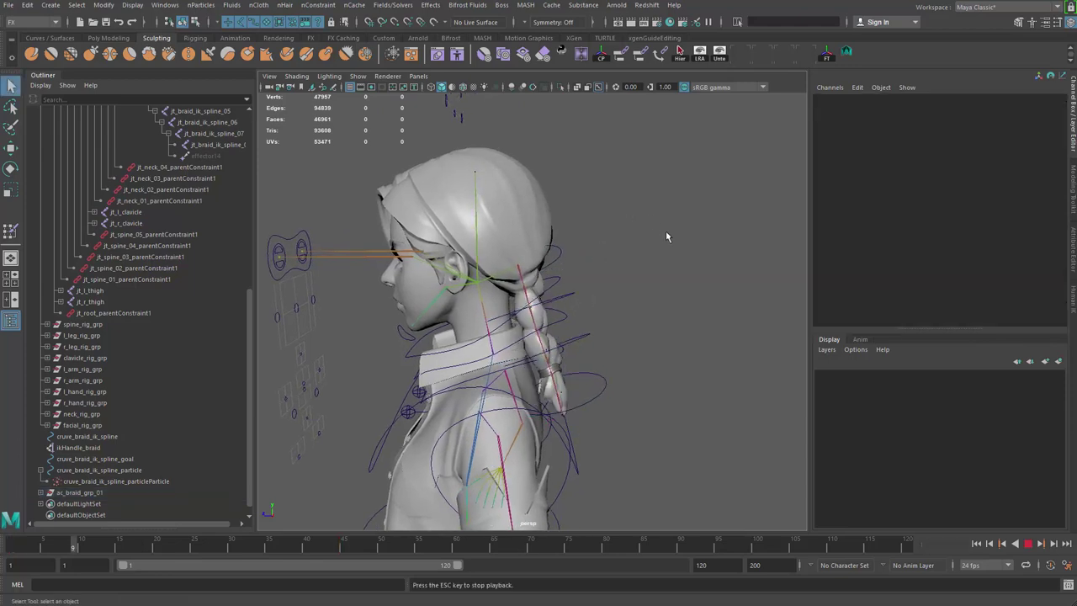
key("Escape")
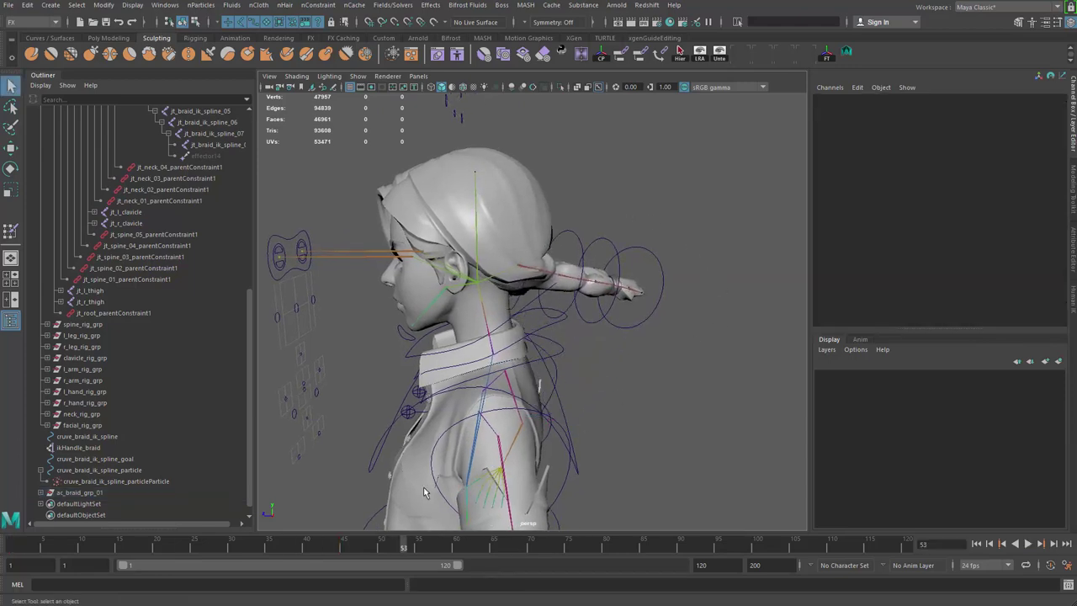
key("alt+shift+v")
- Select cruve_braid_ik_spline_particle, play back its motion close up on the braid, and rewind to the start
left_click(204, 471)
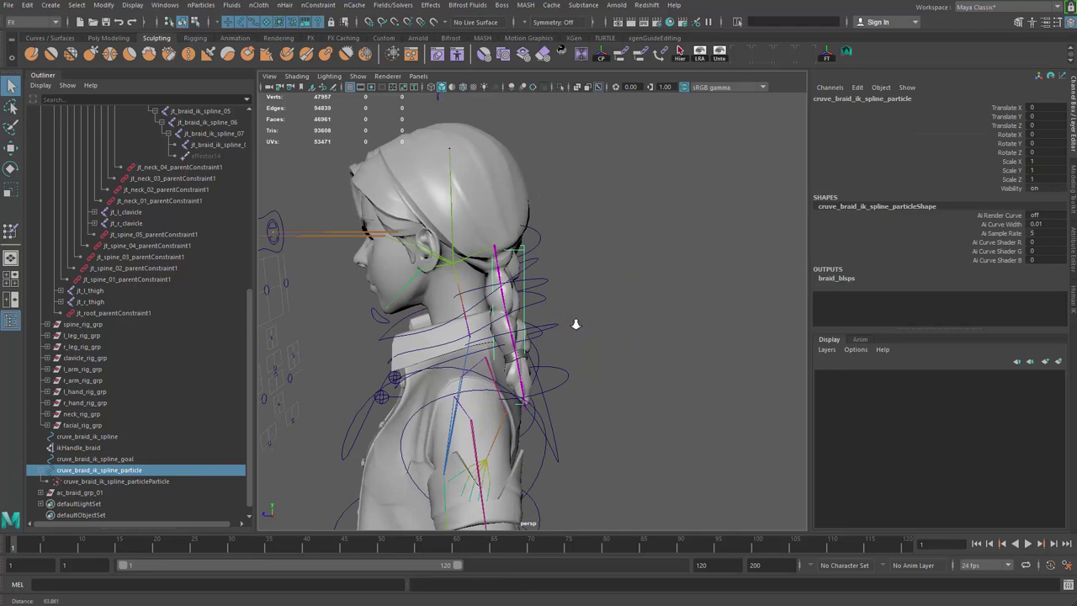
right_click_drag(575, 324, 640, 403, "alt")
middle_click_drag(639, 403, 663, 377, "alt")
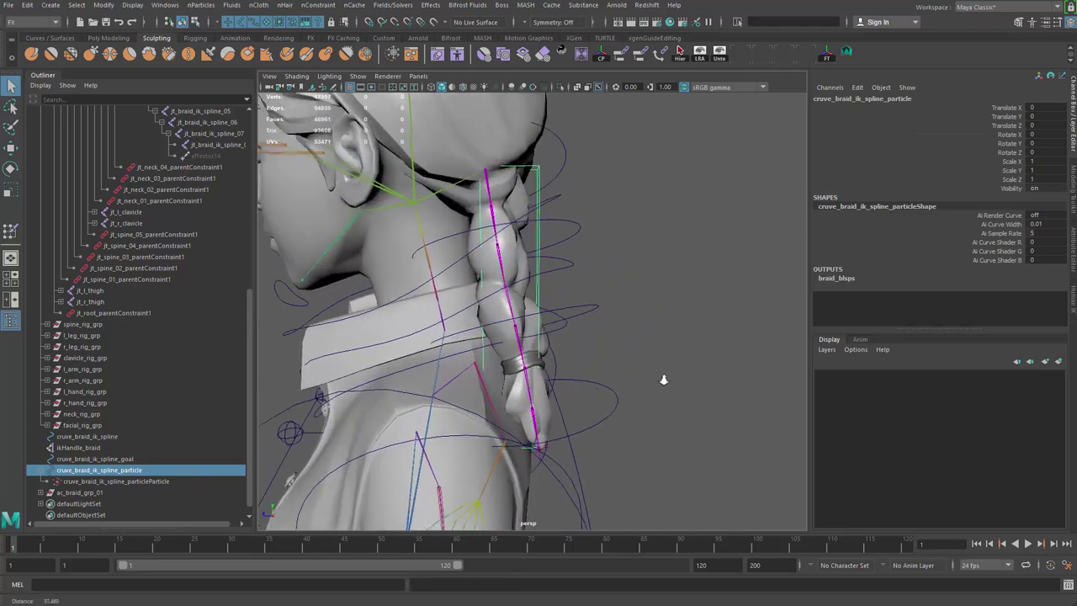
key("alt+v")
key("alt+v")
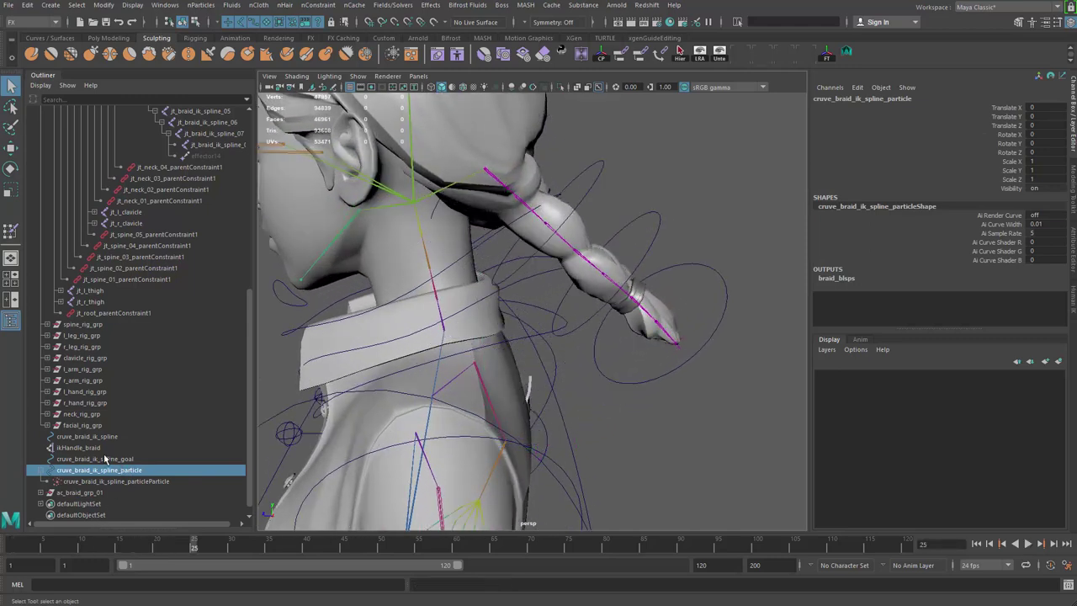
middle_click_drag(567, 213, 592, 301, "alt")
key("alt+shift+v")
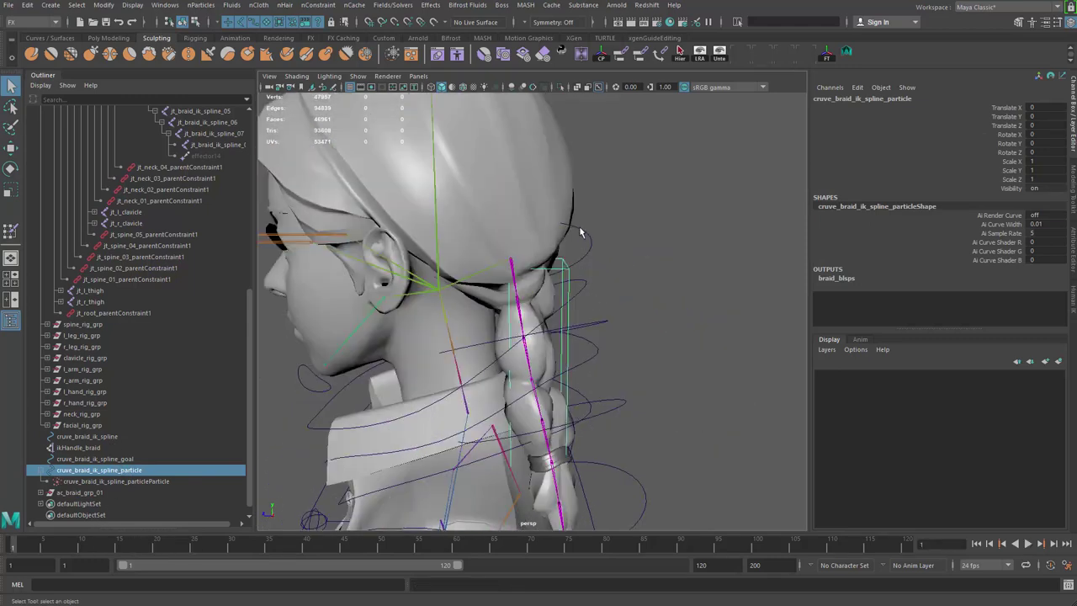
- Select the ac_braid_01 control and play back the animation to compare the control's motion with the braid
left_click(579, 232)
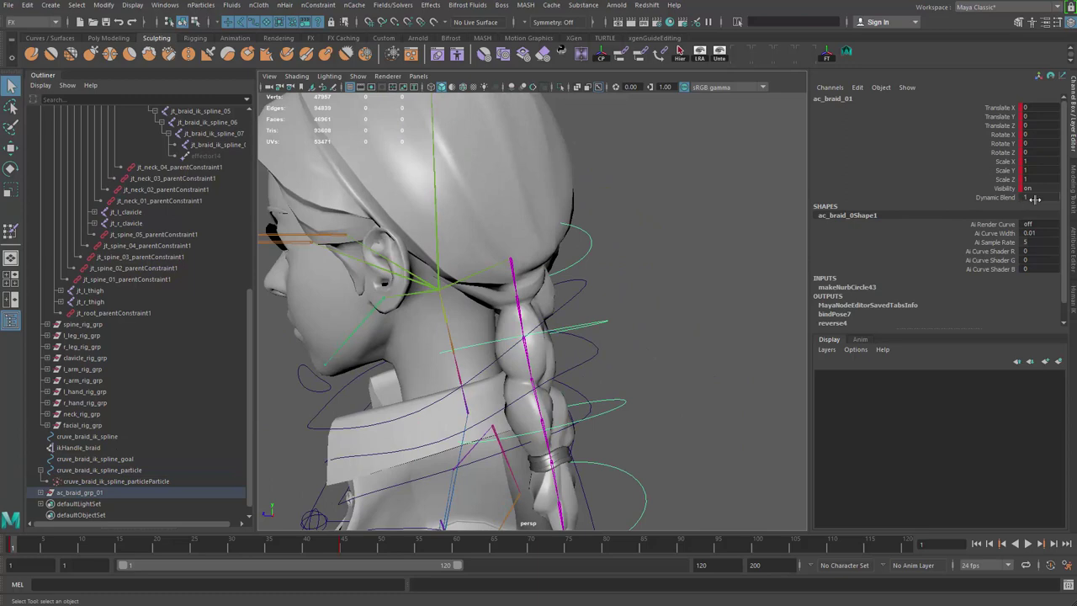
right_click_drag(561, 424, 512, 419, "alt")
middle_click_drag(512, 420, 545, 373, "alt")
key("alt+v")
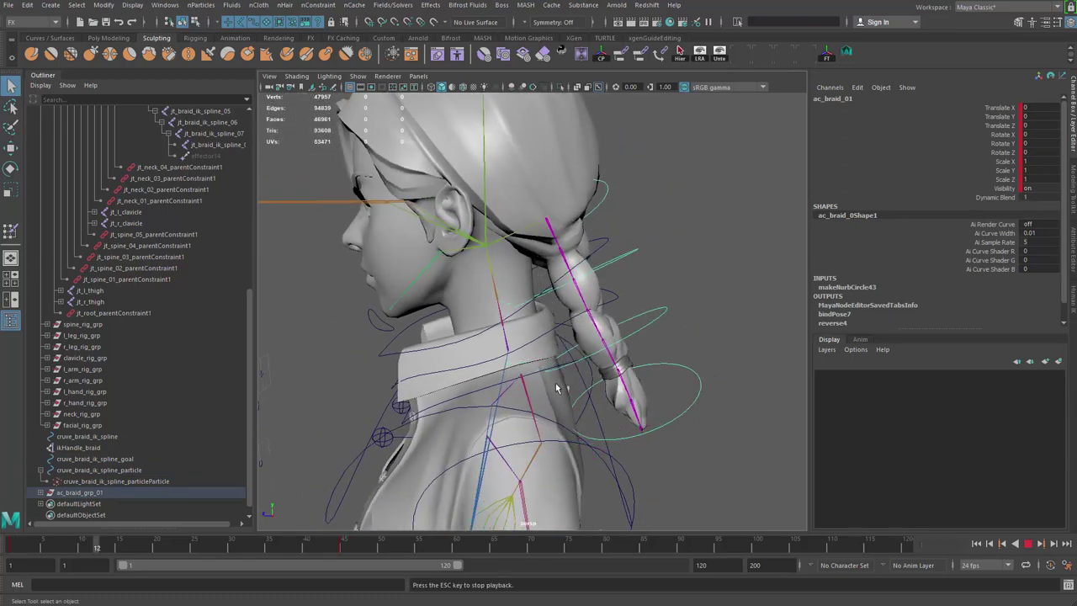
left_click(175, 540)
- Isolate cruve_braid_ik_spline_particle to inspect its shape mid-swing, turn isolation off and rewind to frame 1
left_click(104, 471)
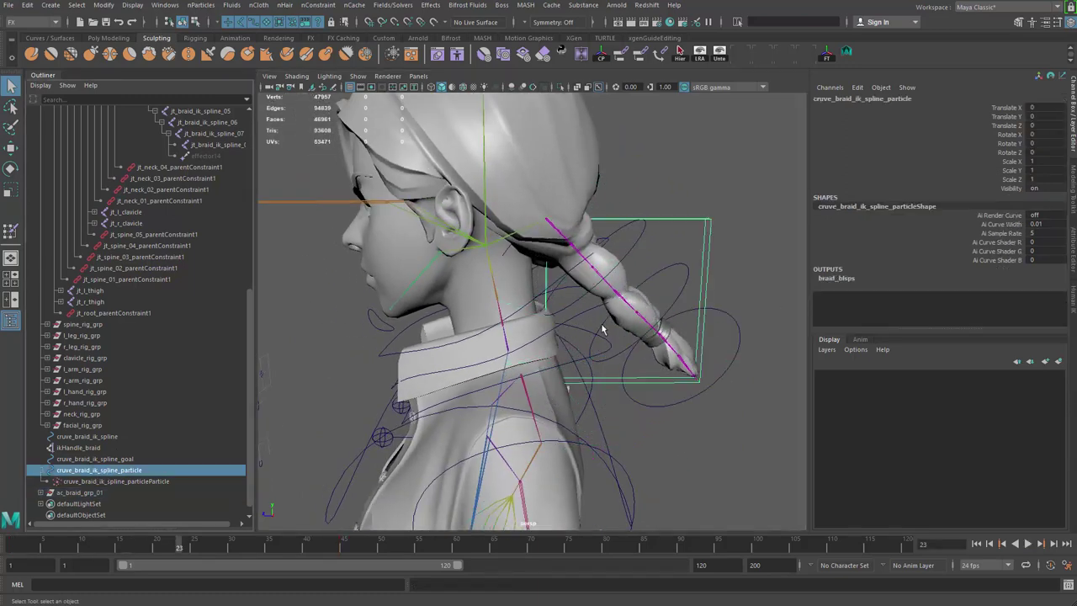
key("ctrl+1")
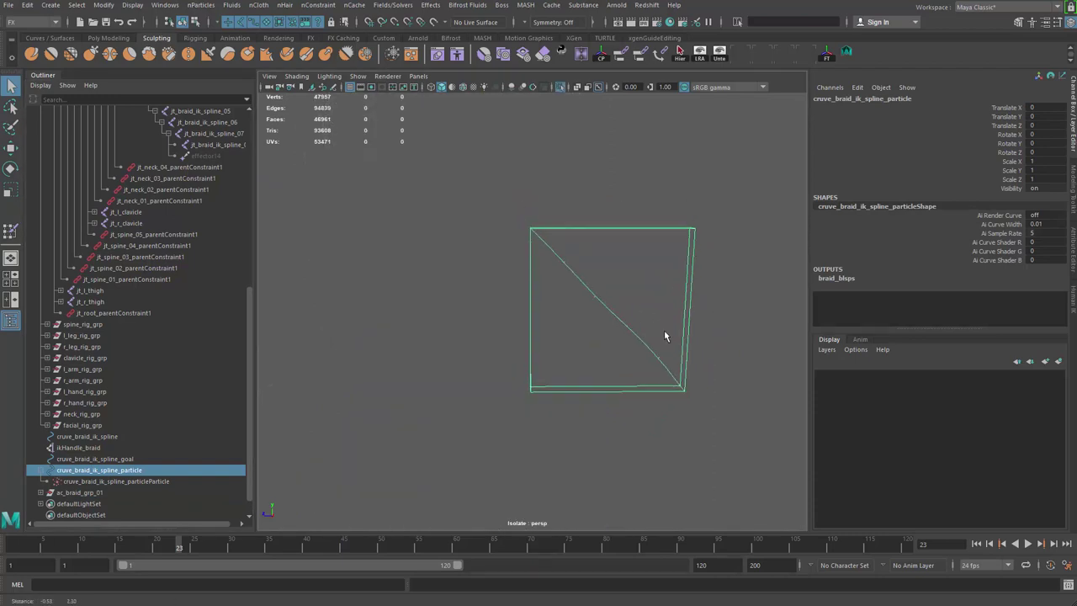
key("ctrl+1")
left_click_drag(660, 360, 604, 396, "alt")
key("alt+shift+v")
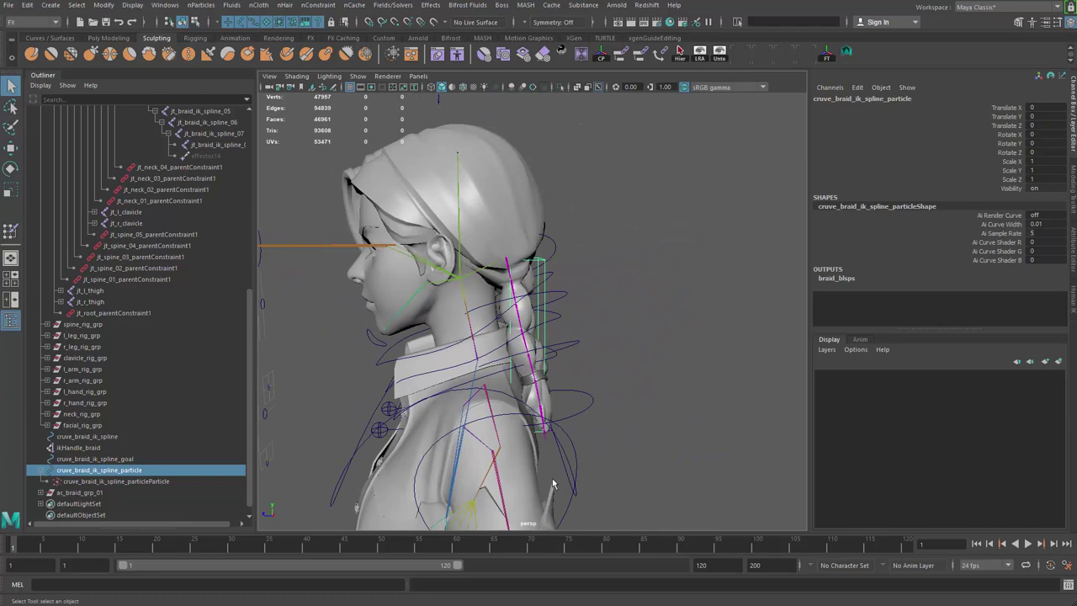
- Play back the animation with cruve_braid_ik_spline_particle selected and examine the braid from behind
key("alt+v")
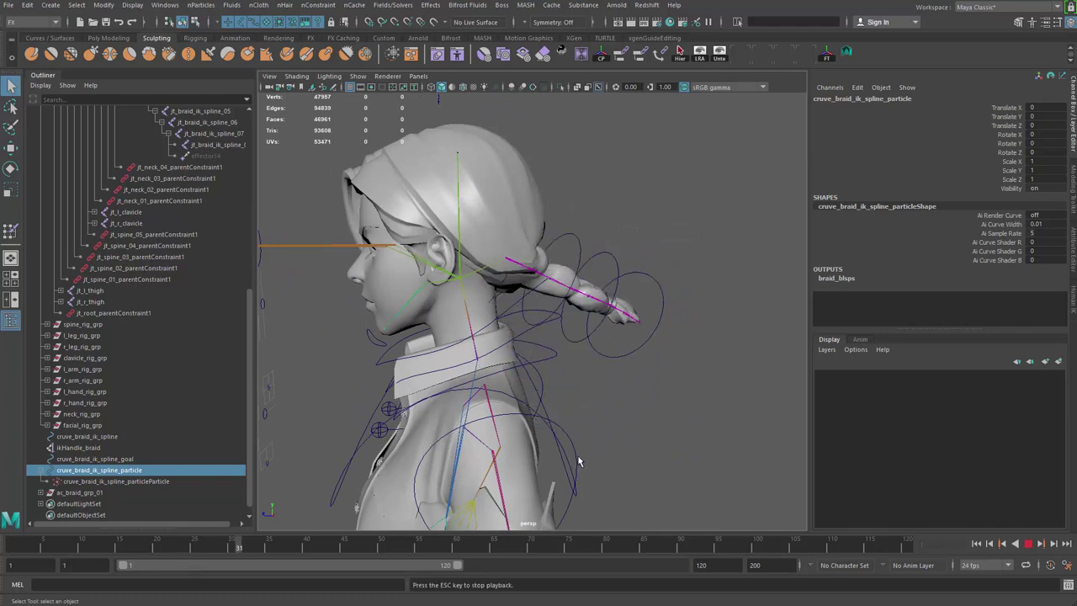
left_click_drag(575, 419, 454, 418, "alt")
middle_click_drag(455, 417, 446, 415, "alt")
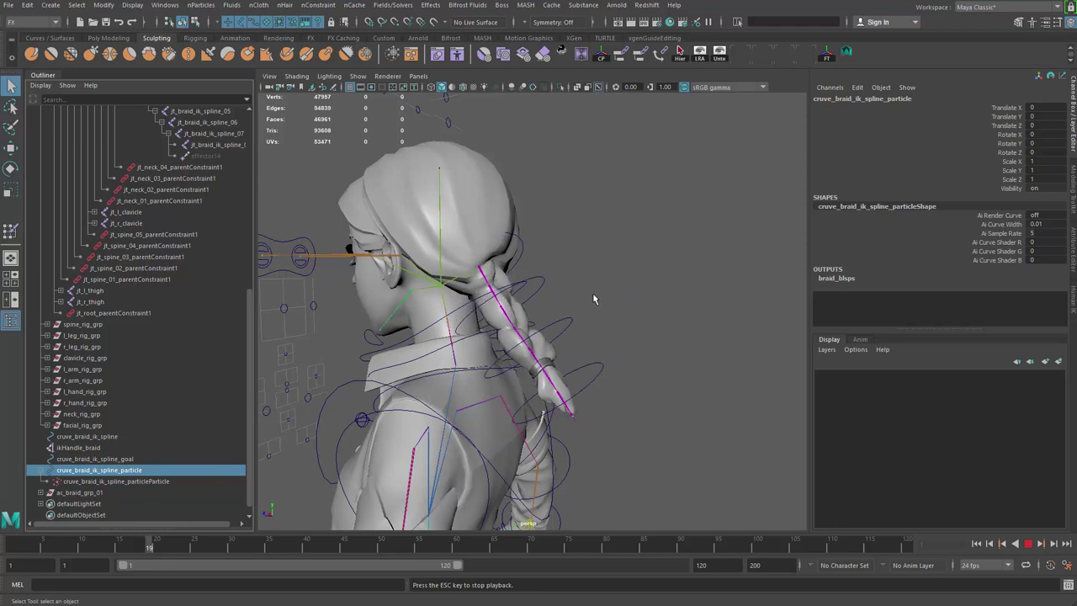
key("Escape")
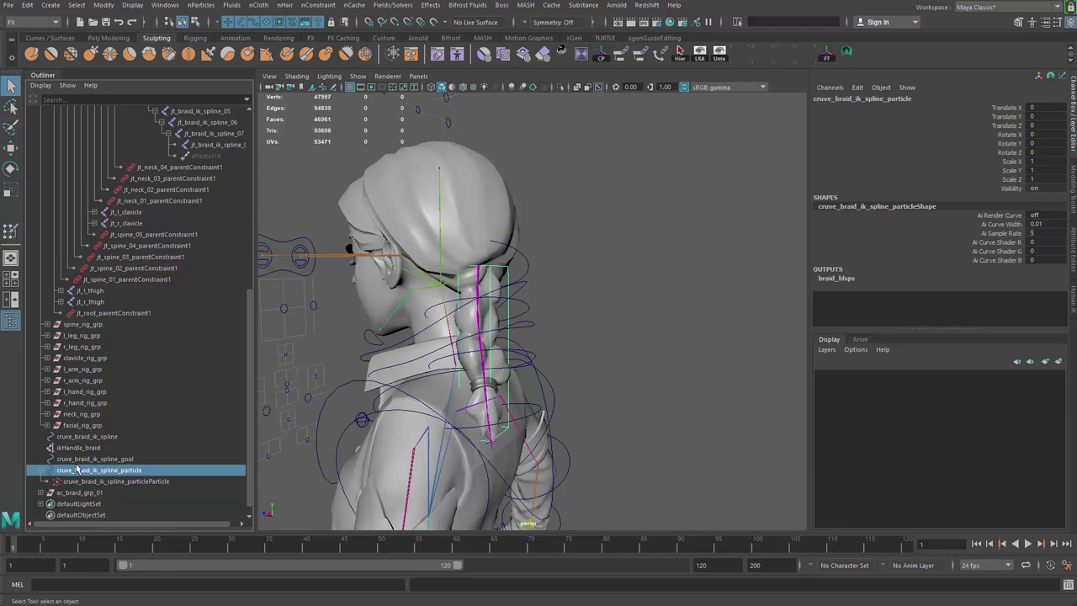
- Check cruve_braid_ik_spline_goal, select cruve_braid_ik_spline_particleParticle, play back the swing and rewind to frame 1
left_click(129, 459)
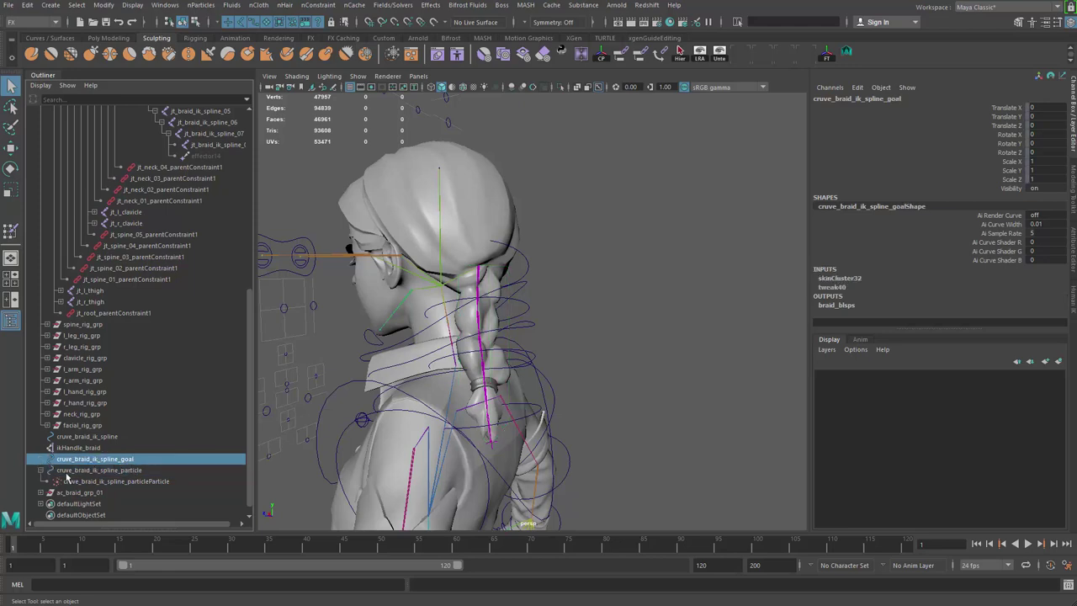
left_click(160, 481)
middle_click_drag(514, 362, 526, 356, "alt")
key("alt+v")
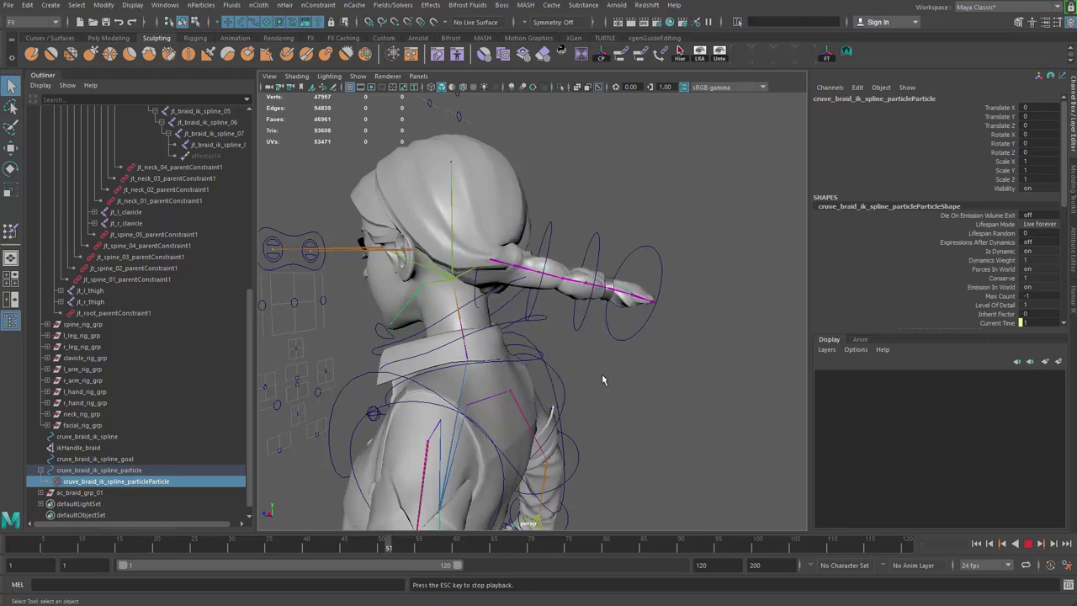
key("shift+alt+v")
- Shift the frame-45 key of the top braid control earlier on the timeline and return to frame 1
left_click(539, 261)
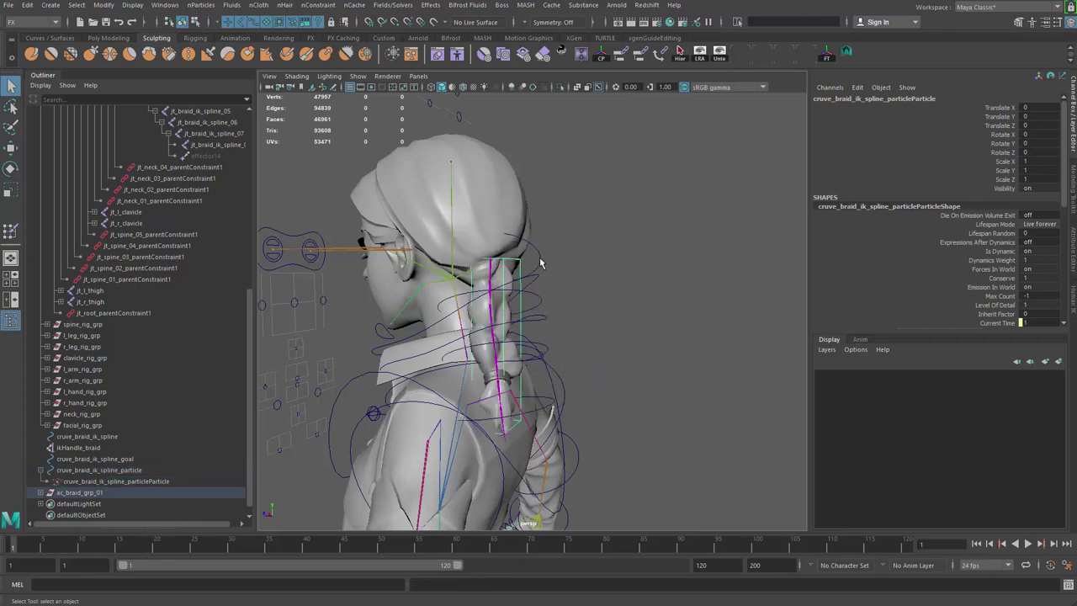
left_click_drag(363, 547, 114, 551, "shift")
left_click_drag(200, 548, 12, 557)
- Clear the selection, play back the faster braid swing from the side, and rewind to frame 1
left_click(691, 322)
key("alt+v")
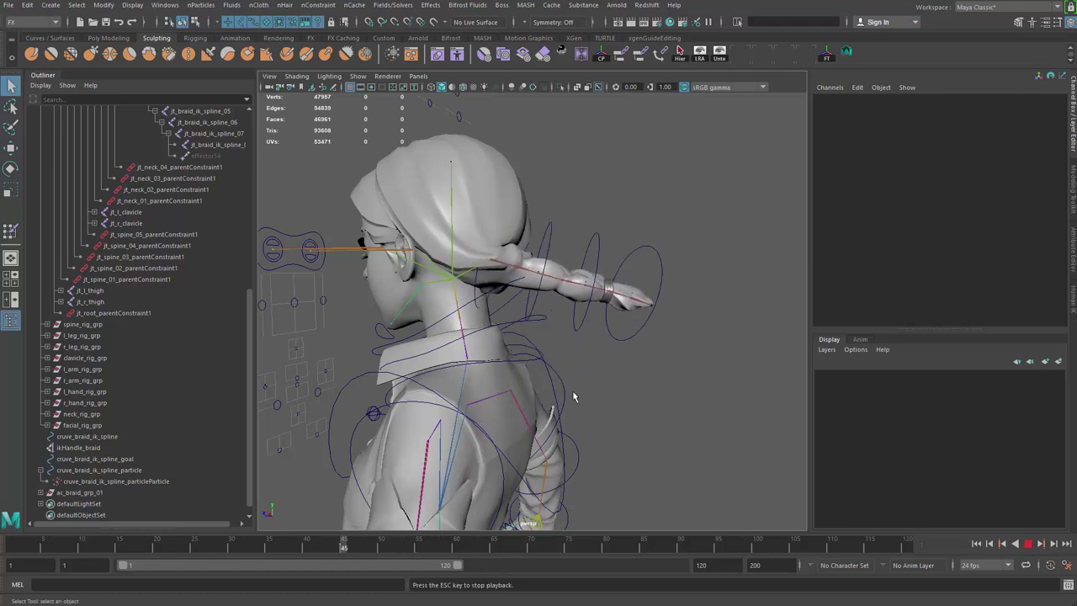
mouse_move(590, 397)
left_mouse_down("alt")
mouse_move(624, 398)
mouse_move(606, 391)
left_mouse_up("alt")
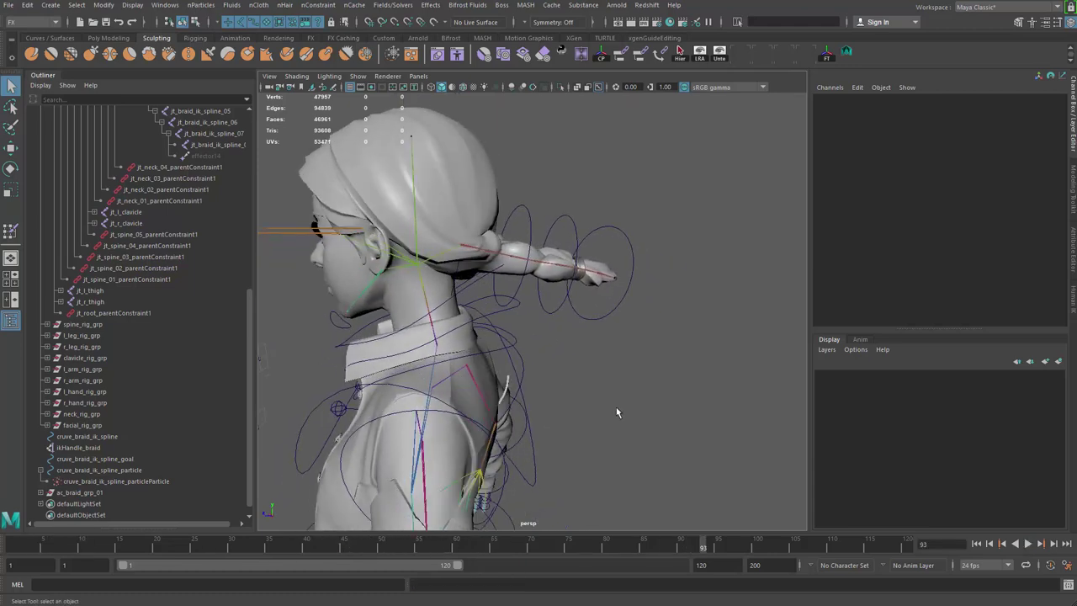
middle_click_drag(574, 417, 629, 394, "alt")
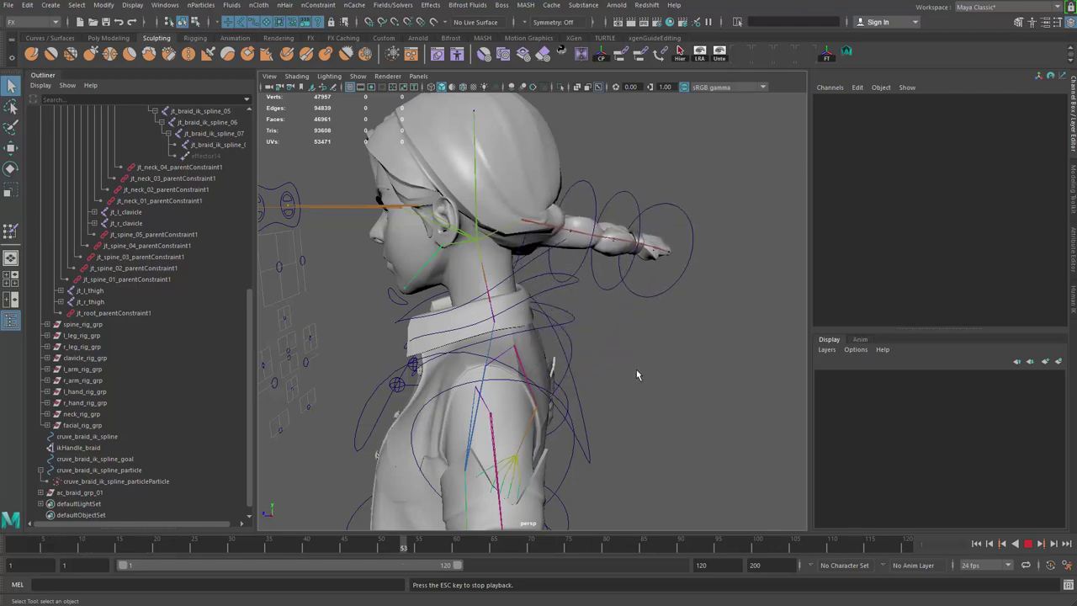
key("Escape")
key("alt+shift+v")
- Replay the start of the faster swing in a closer side view of the braid and rewind
middle_click_drag(577, 366, 659, 366, "alt")
left_click_drag(659, 366, 661, 374, "alt")
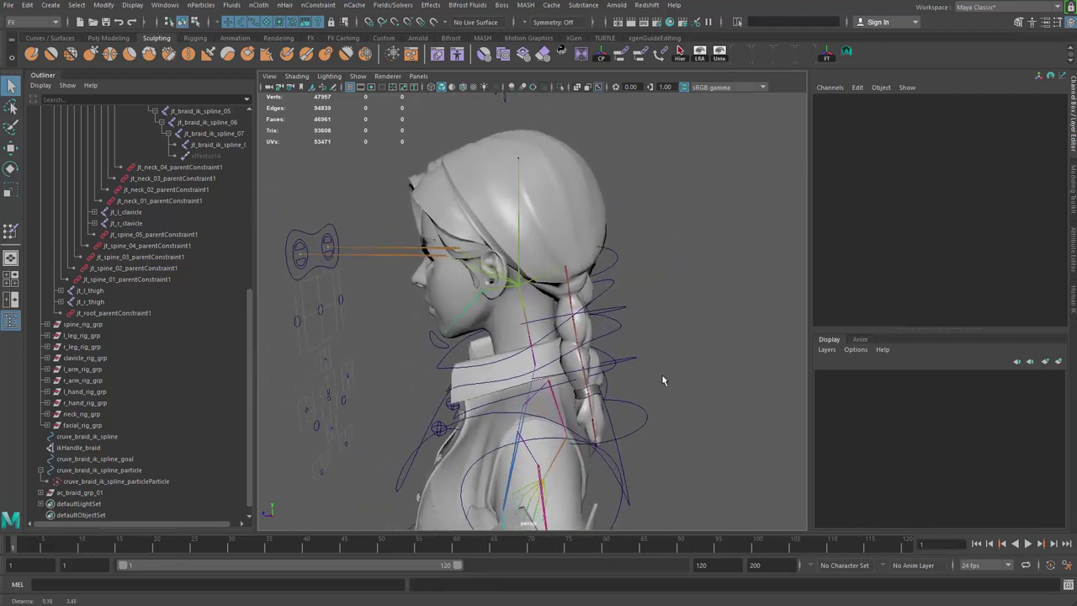
scroll(595, 367, "up", 2)
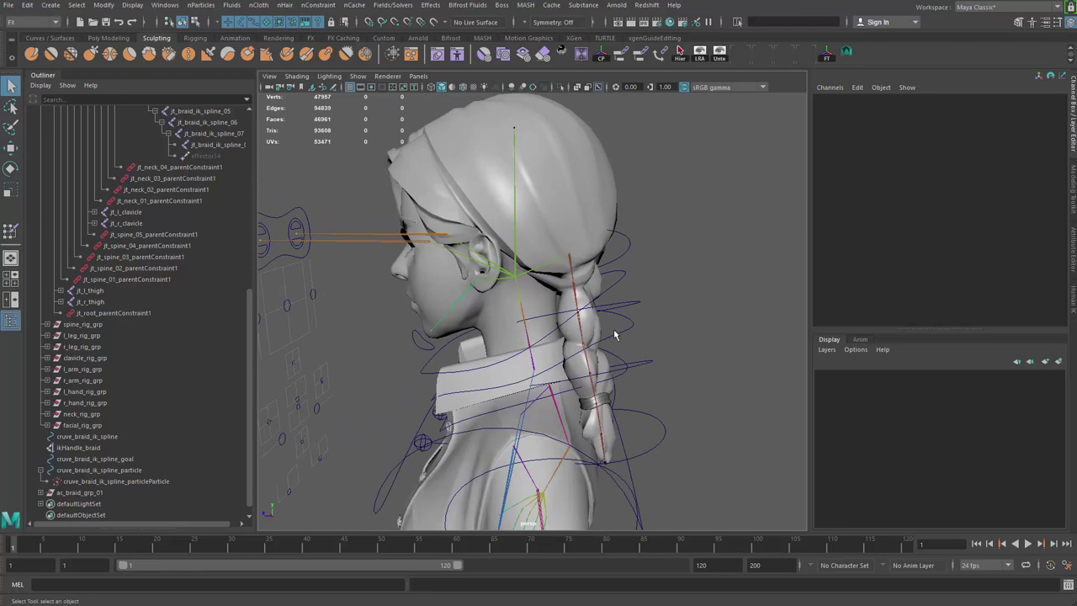
left_click_drag(614, 335, 643, 288, "alt")
key("alt+v")
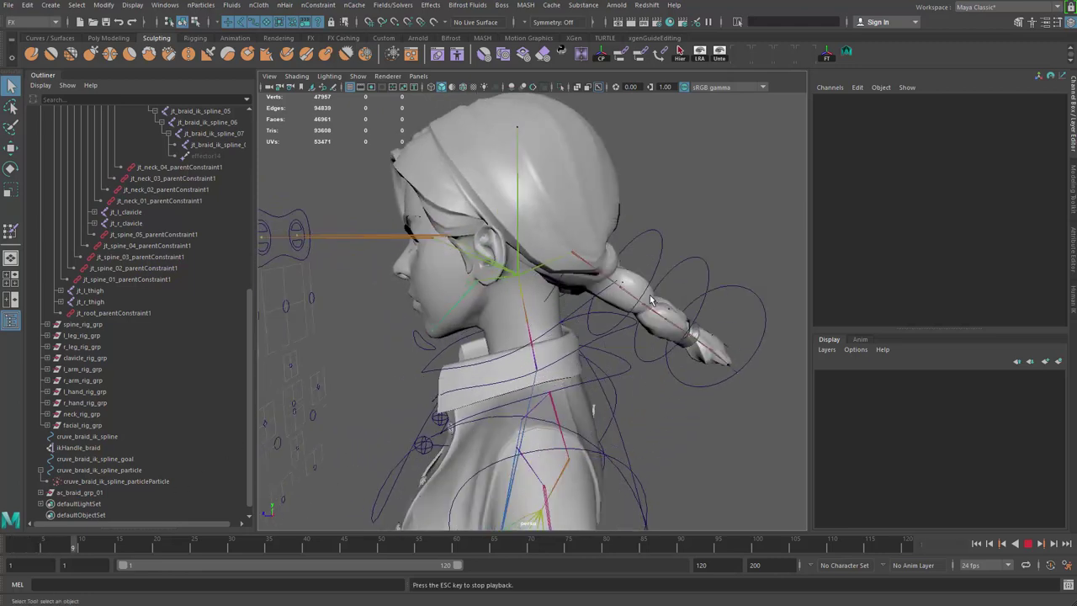
key("Escape")
key("alt+shift+v")
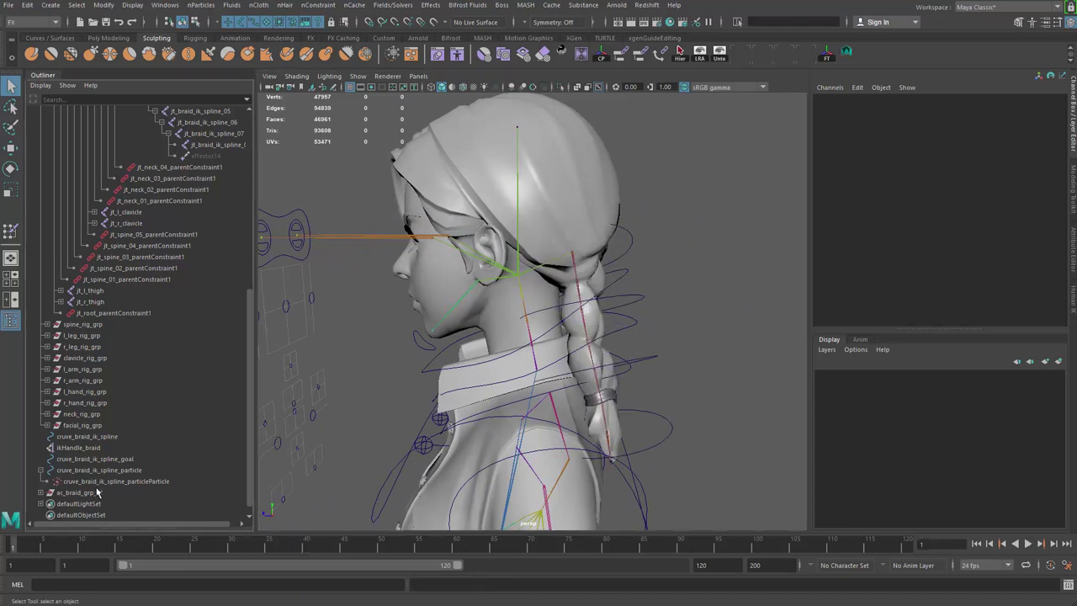
- Isolate cruve_braid_ik_spline_particleParticle, deselect it and play back the animation to examine the individual particles
left_click(118, 482)
key("ctrl+1")
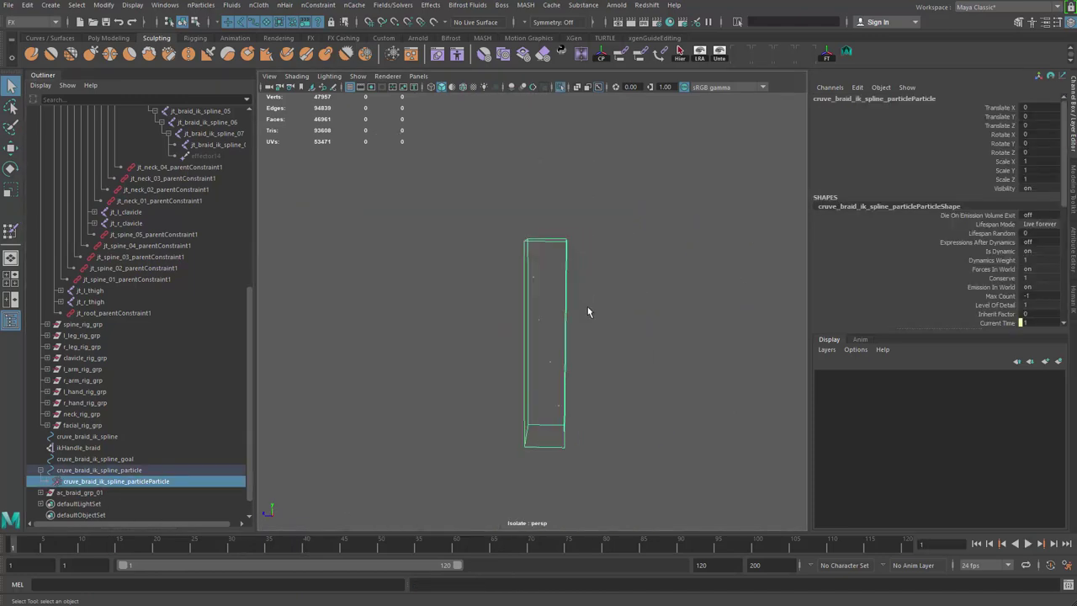
left_click(660, 311)
key("alt+v")
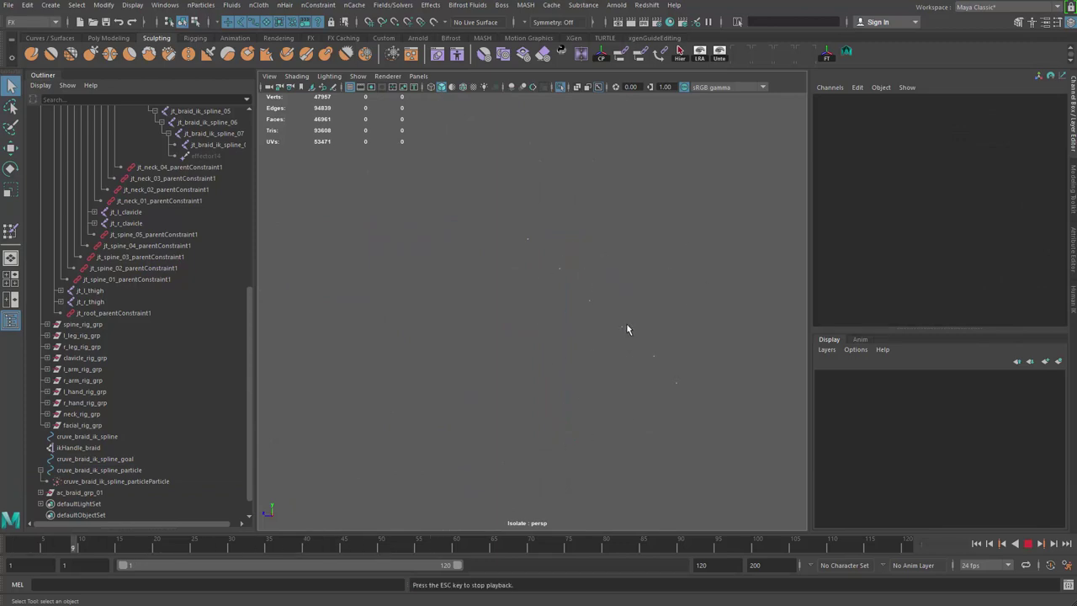
- Stop the playback and exit the isolated view to show the whole character again
key("Escape")
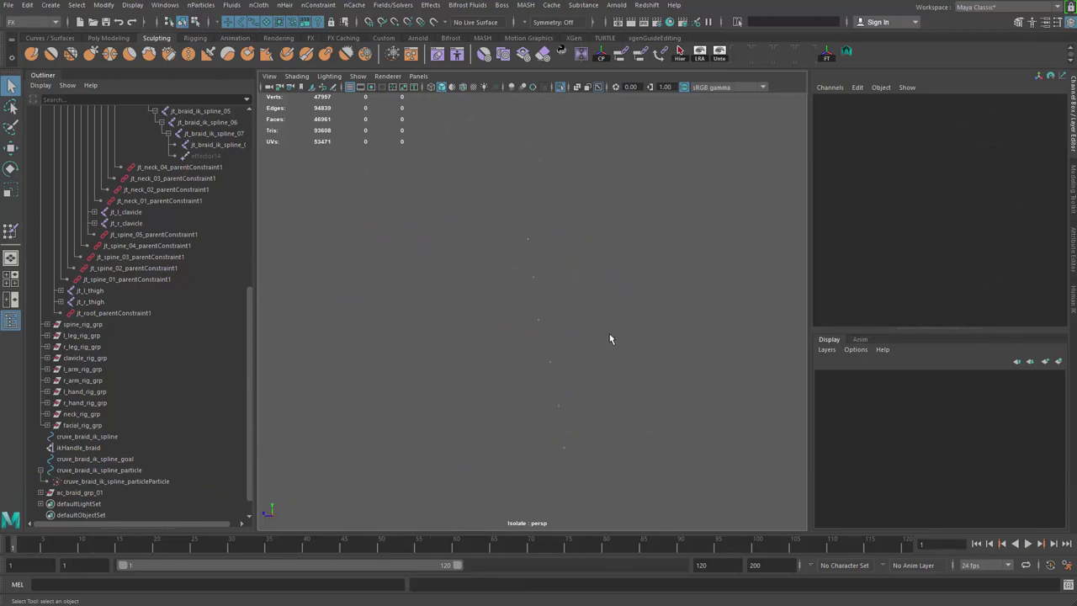
key("ctrl+1")
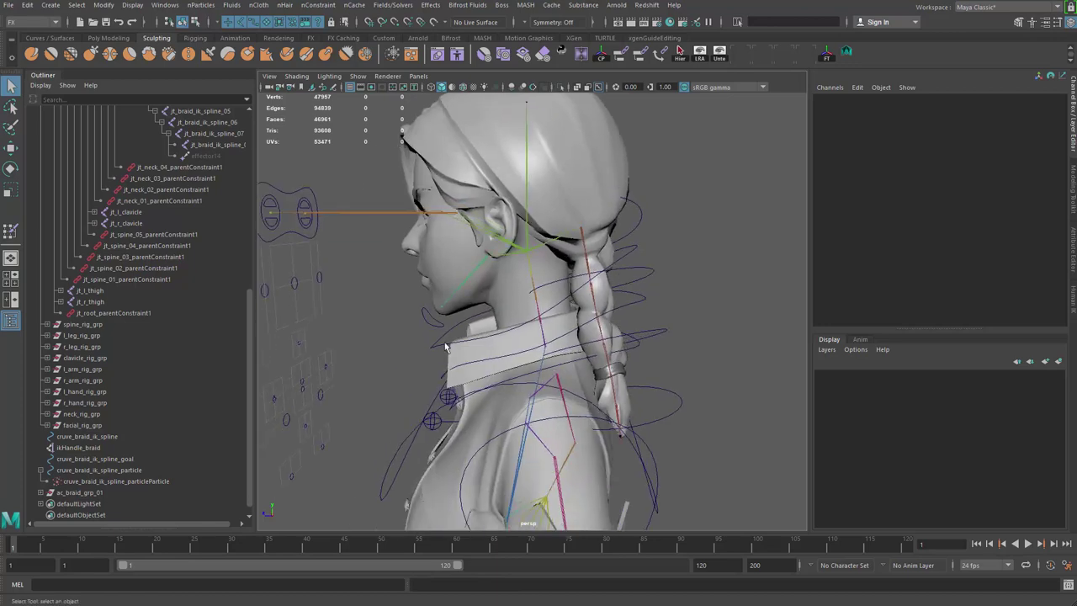
- Try rotating the ac_drv_neck_03 control at frame 18 and undo the rotation
left_click(434, 354)
key("alt+v")
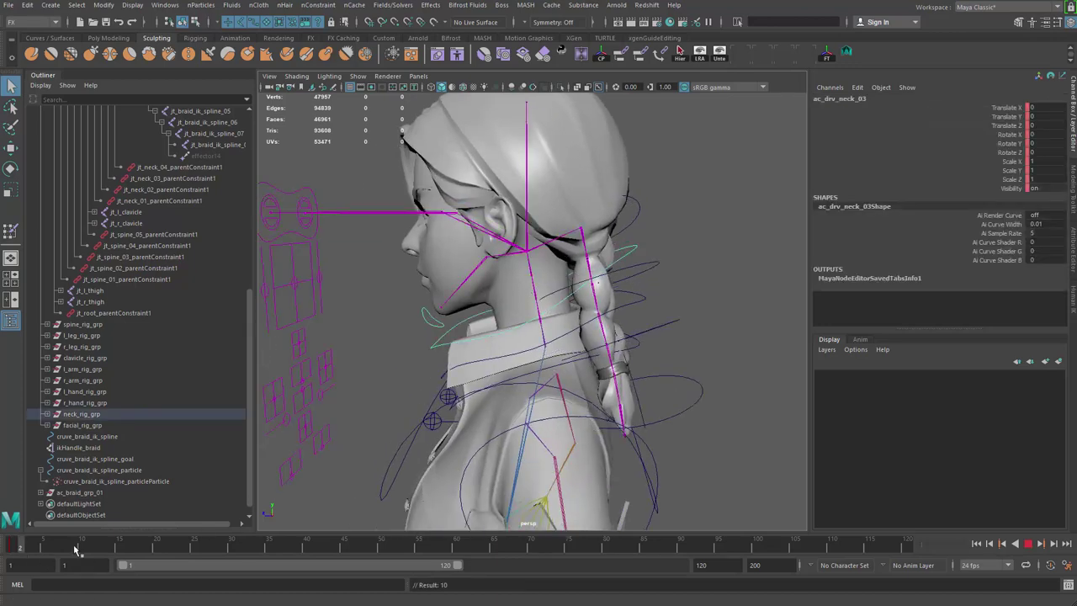
left_click_drag(149, 552, 142, 553)
key("e")
left_click_drag(564, 221, 522, 216)
key("ctrl+z")
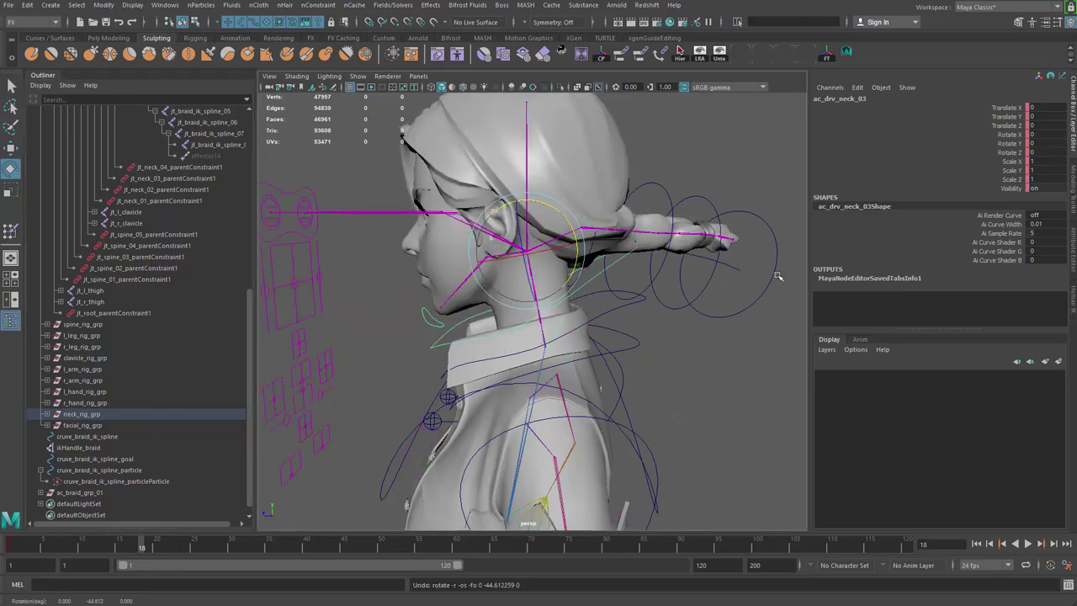
- Set Rotate Y of the ac_braid_01 control to 0 at frame 18 and return to frame 1
key("q")
left_click(777, 242)
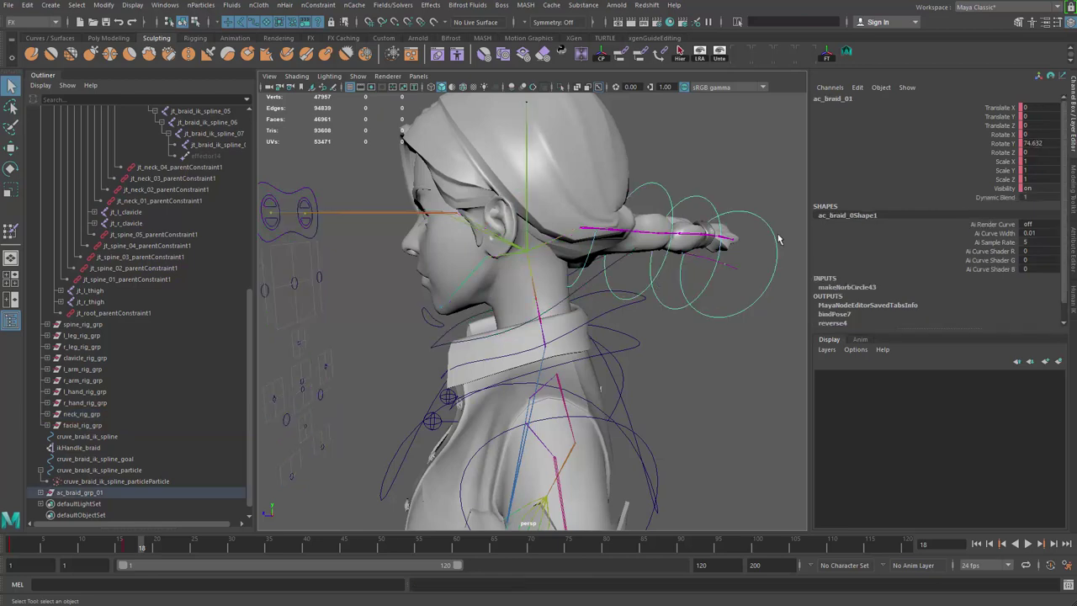
double_click(1029, 144)
type("0")
key("Return")
key("alt+v")
key("alt+shift+v")
- Reselect the ac_braid_01 control and collapse the cruve_braid_ik_spline_particle hierarchy in the Outliner
middle_click_drag(505, 326, 474, 354, "alt")
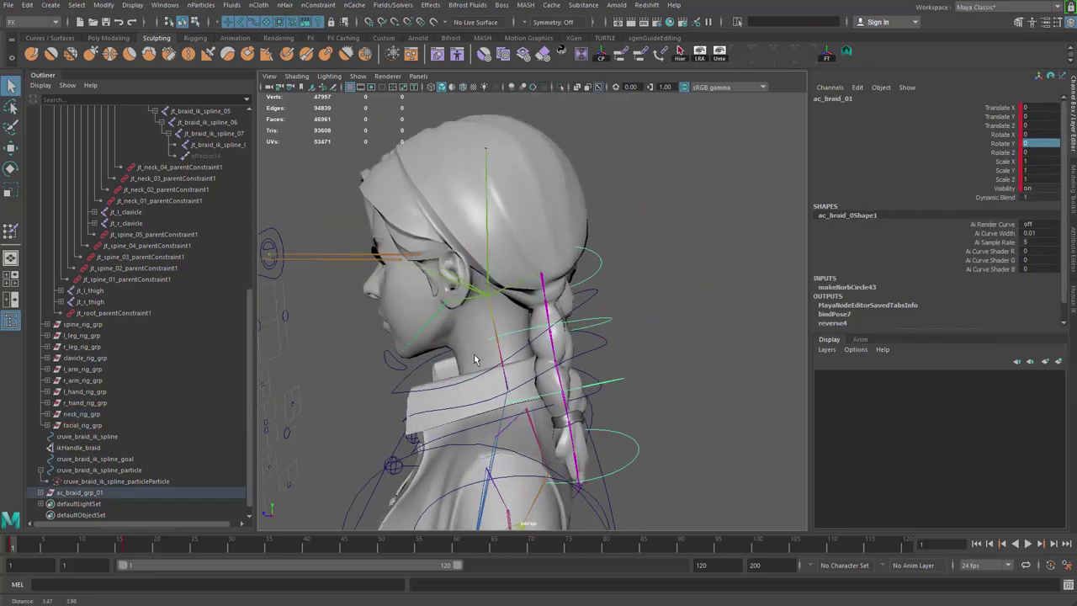
right_click_drag(474, 353, 691, 299, "alt")
left_click(691, 299)
left_click(621, 256)
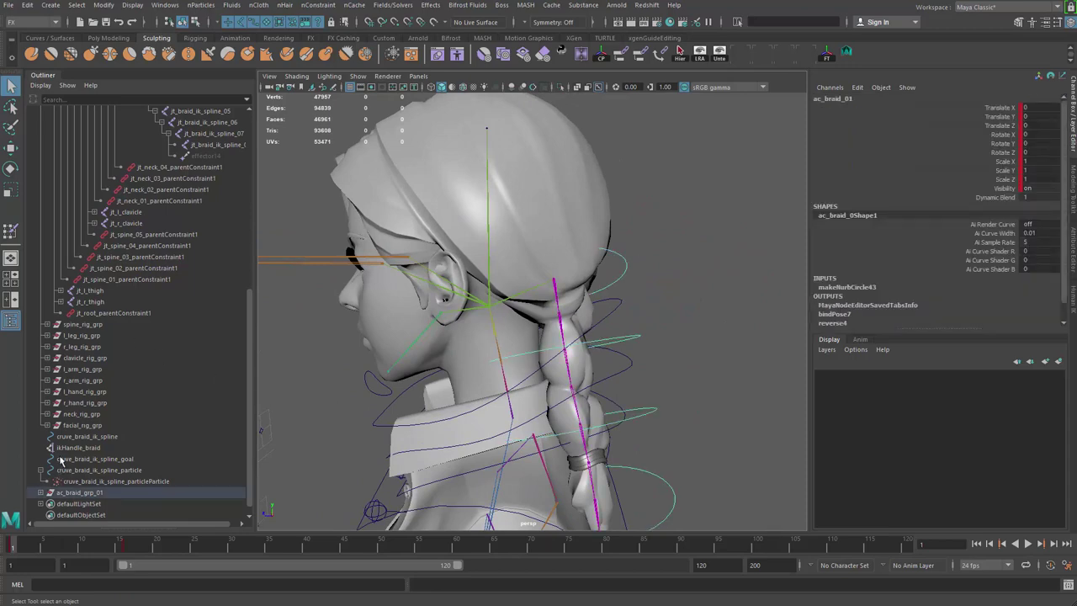
left_click(40, 471)
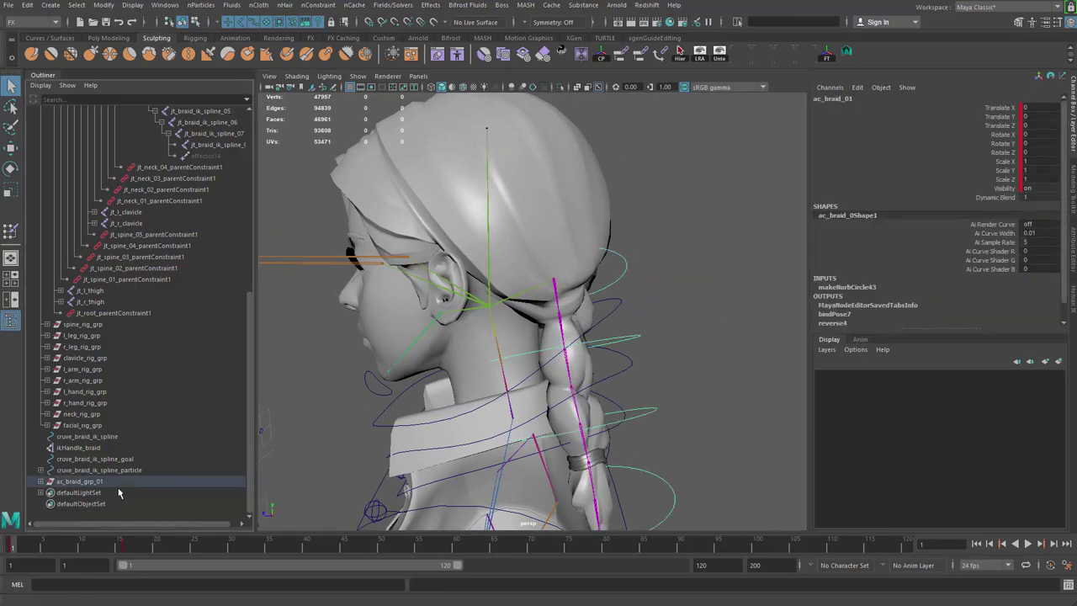
right_click_drag(662, 290, 572, 294, "alt")
left_click_drag(572, 294, 543, 303, "alt")
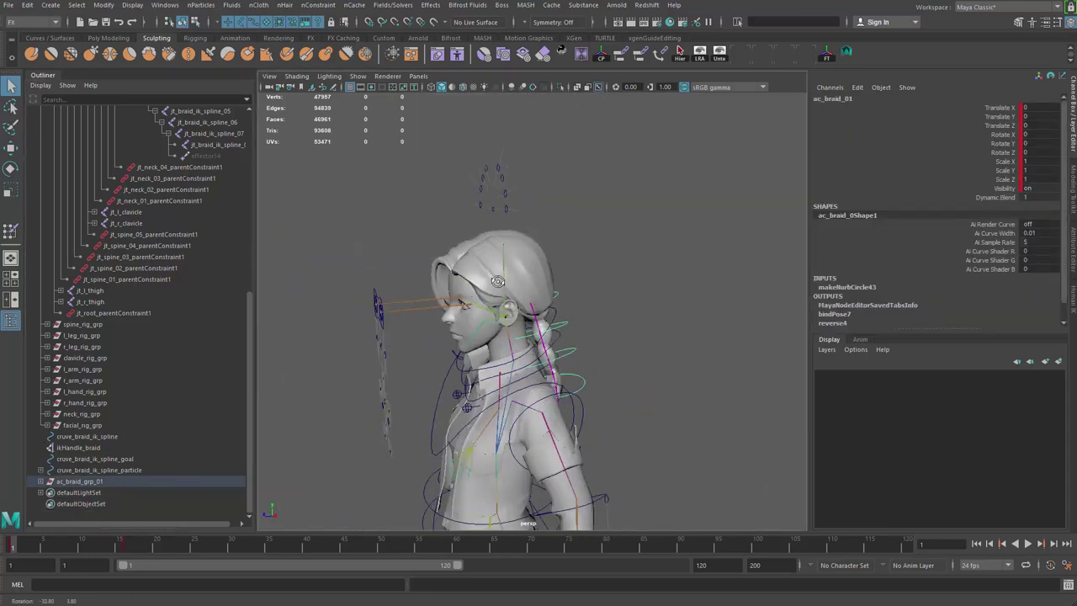
right_click_drag(542, 303, 619, 290, "alt")
left_click_drag(462, 325, 481, 407, "alt")
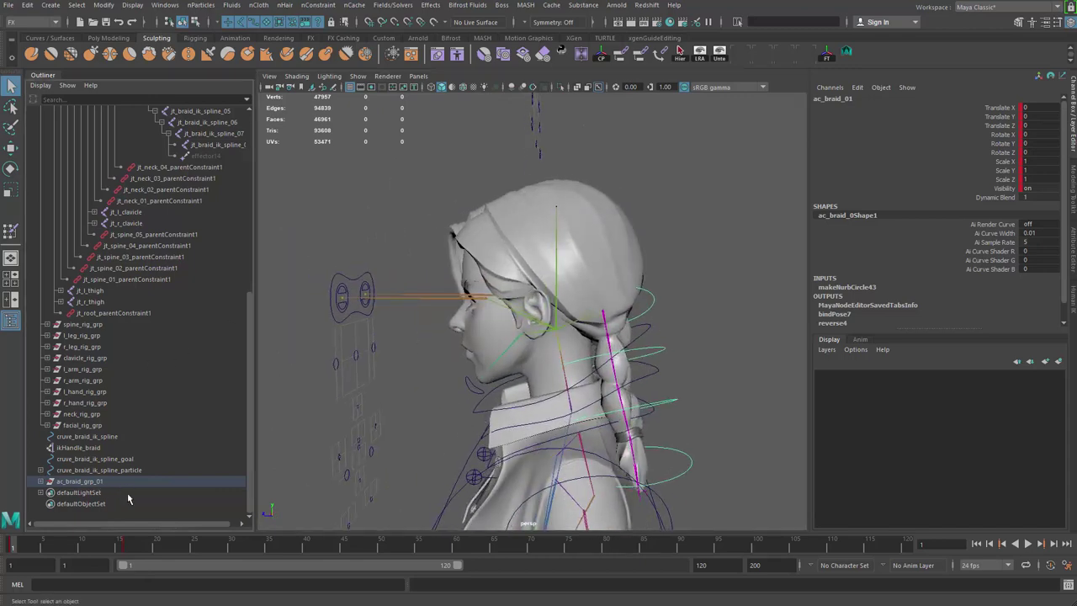
key("ctrl+g")
left_click(40, 482)
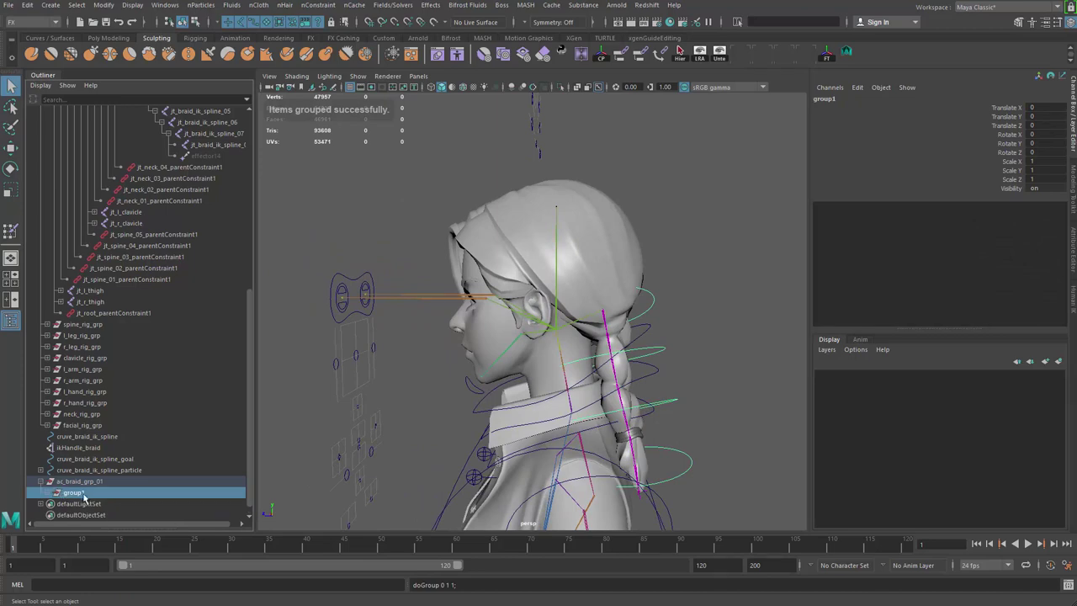
key("ctrl+z")
- Group ac_braid_grp_01 and rename the new parent group braid_rig_grp
left_click(93, 482)
key("ctrl+g")
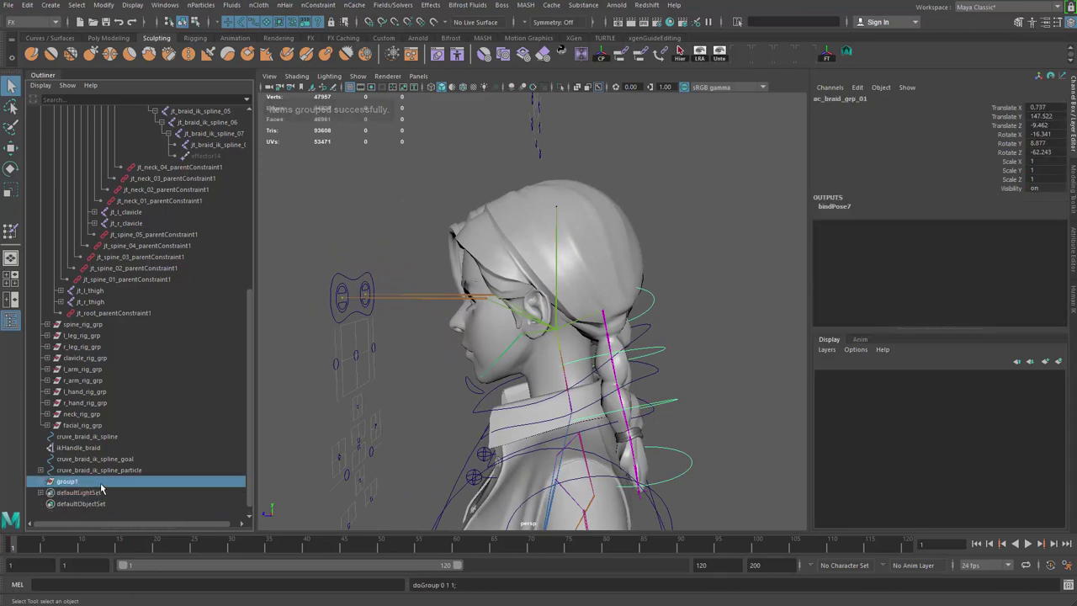
left_click(42, 482)
double_click(86, 482)
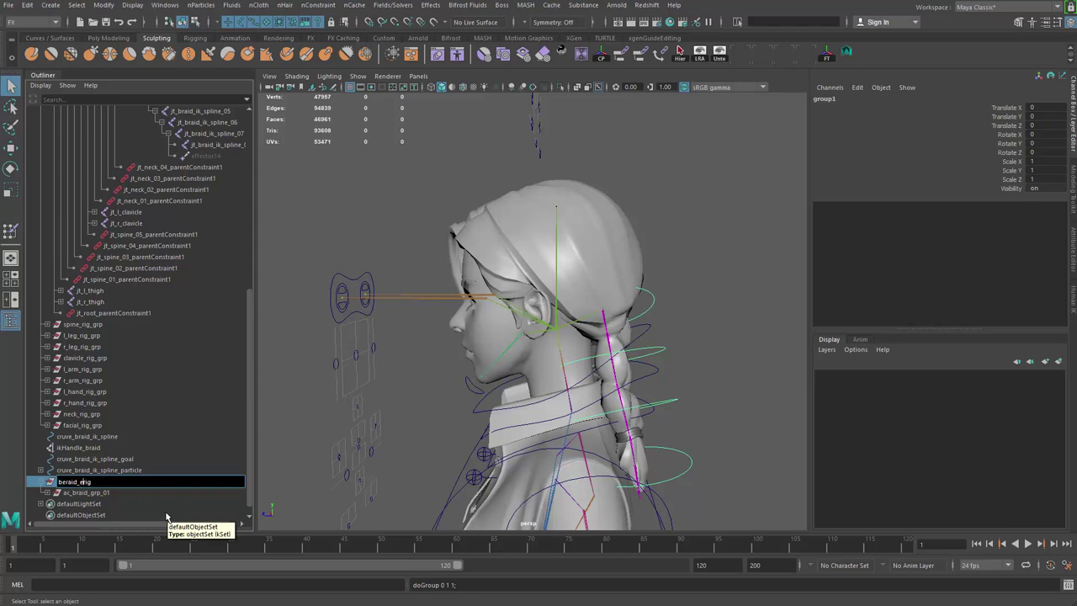
key("Return")
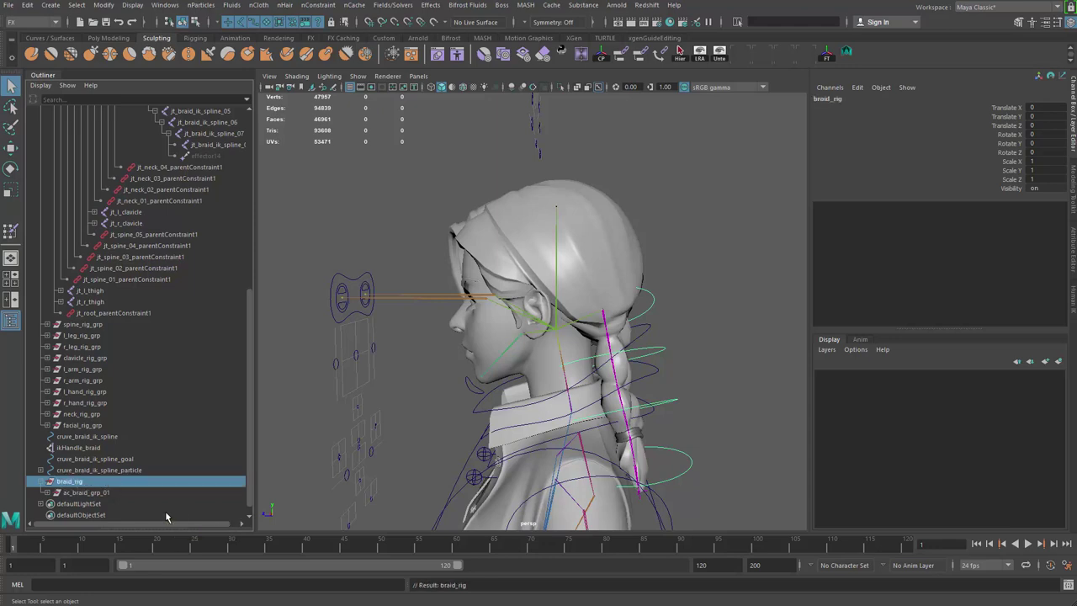
double_click(99, 482)
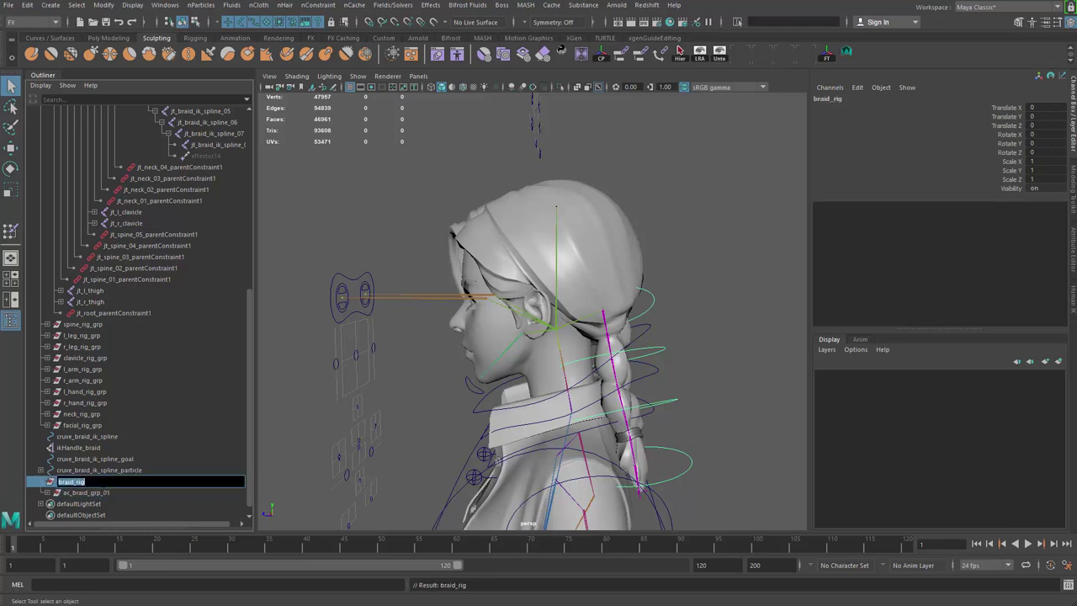
type("j")
type("braid_rig")
key("Return")
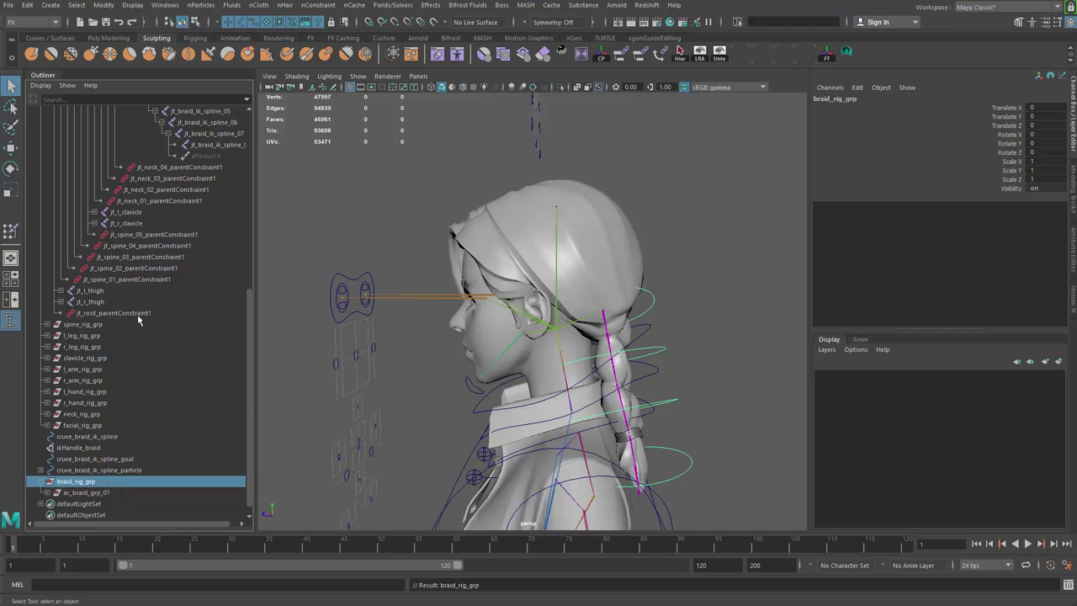
- Parent braid_rig_grp under Sophia_rig_grp in the Outliner and expand the rig group
scroll(85, 286, "up", 10)
left_click(41, 191)
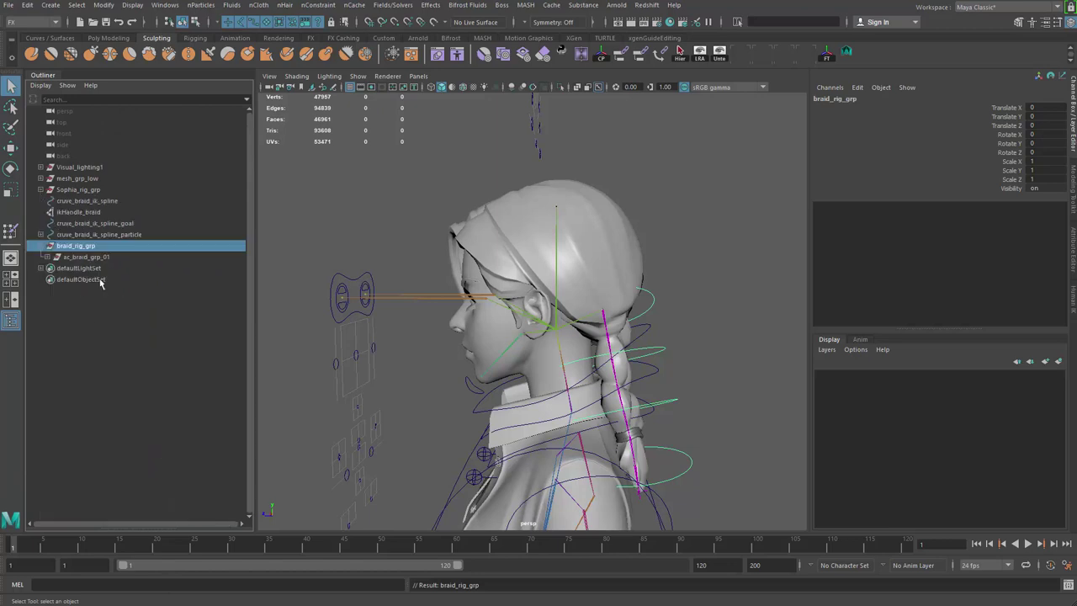
middle_click_drag(93, 246, 100, 190)
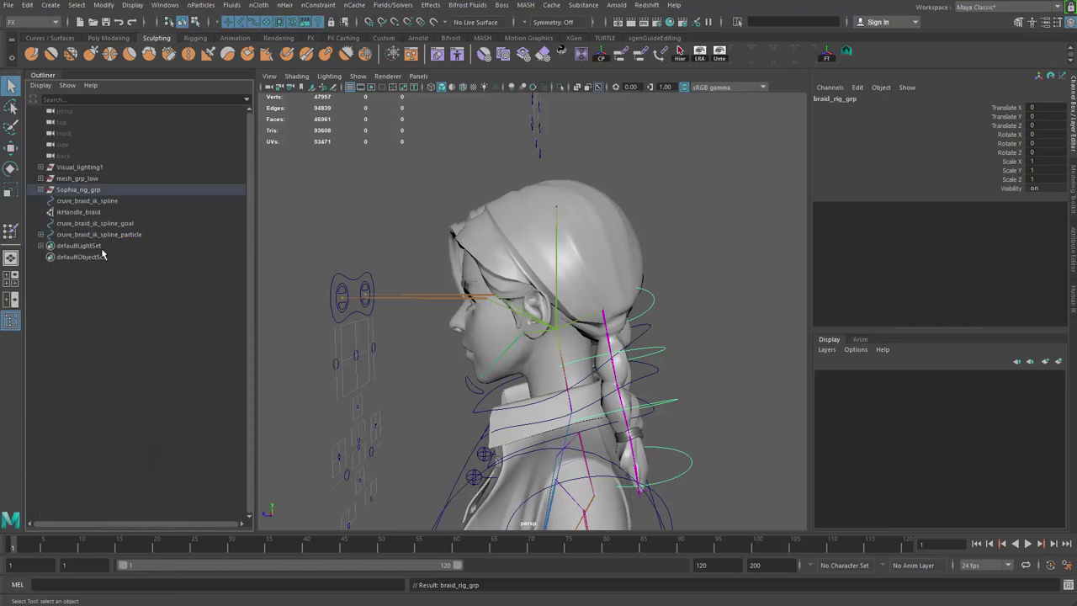
left_click(41, 191)
- Parent-constrain braid_rig_grp to the ac_drv_neck_03 control using the Rigging menu set
middle_click_drag(412, 327, 395, 287, "alt")
left_click(457, 368)
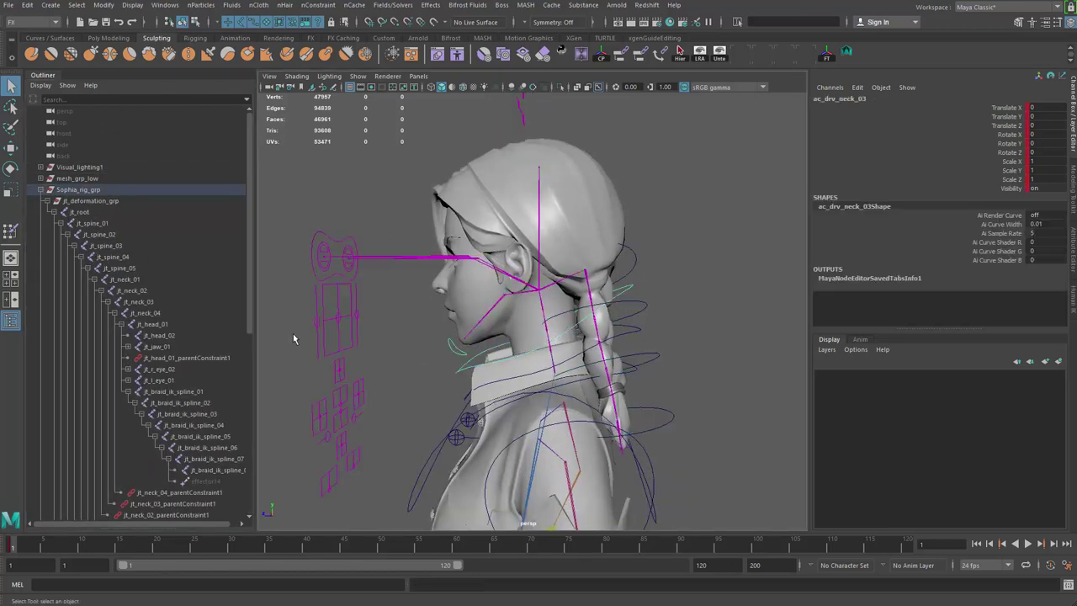
left_click(49, 202)
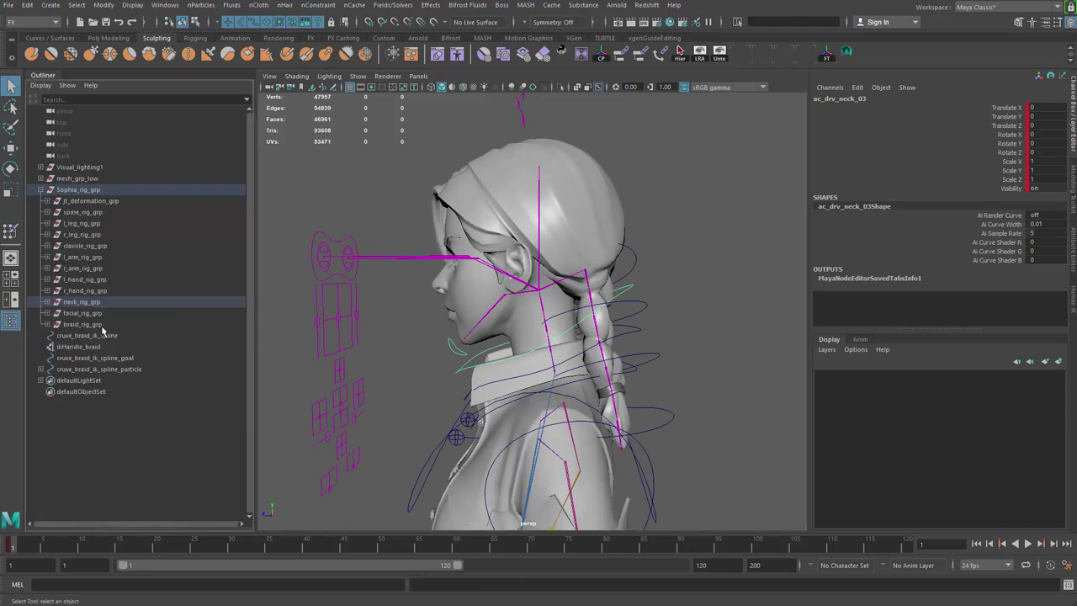
left_click(83, 325)
left_click(318, 5)
mouse_move(354, 5)
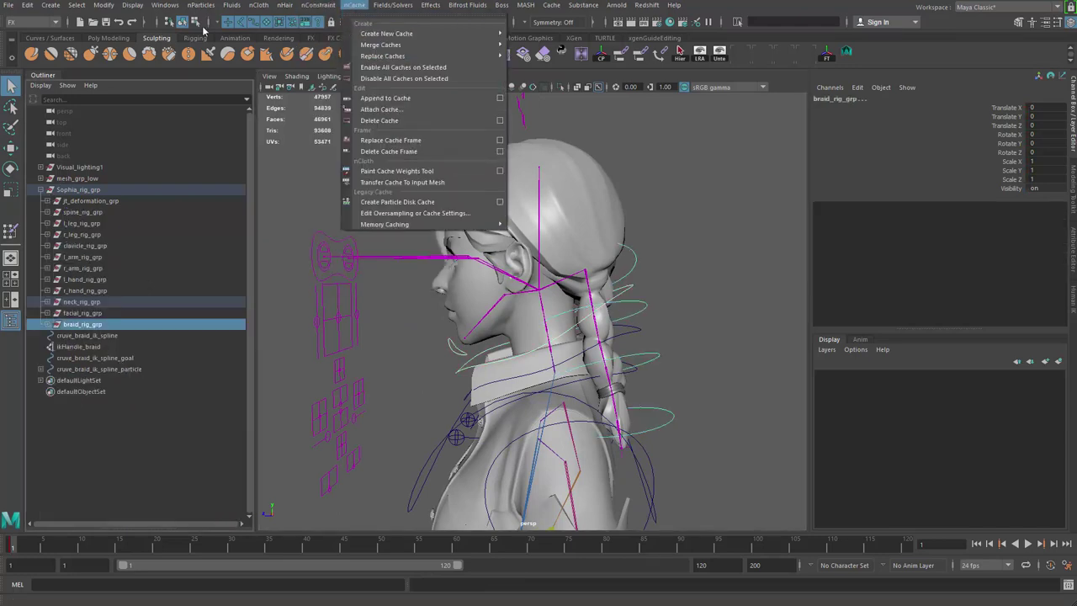
left_click(33, 21)
left_click(34, 43)
left_click(284, 5)
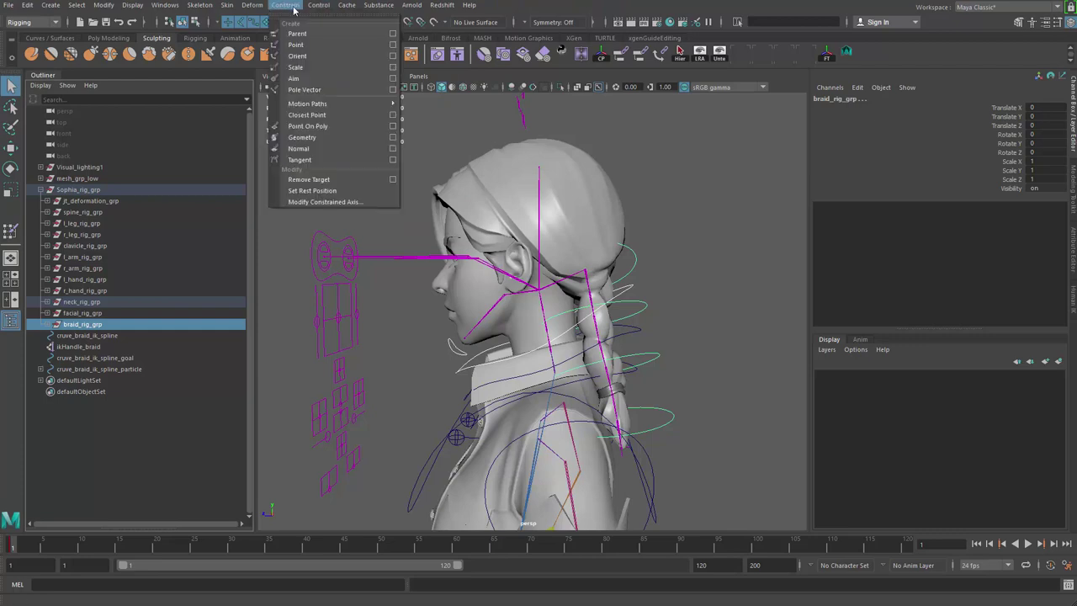
left_click(392, 34)
left_click_drag(741, 164, 503, 136)
left_click(595, 336)
left_click(672, 331)
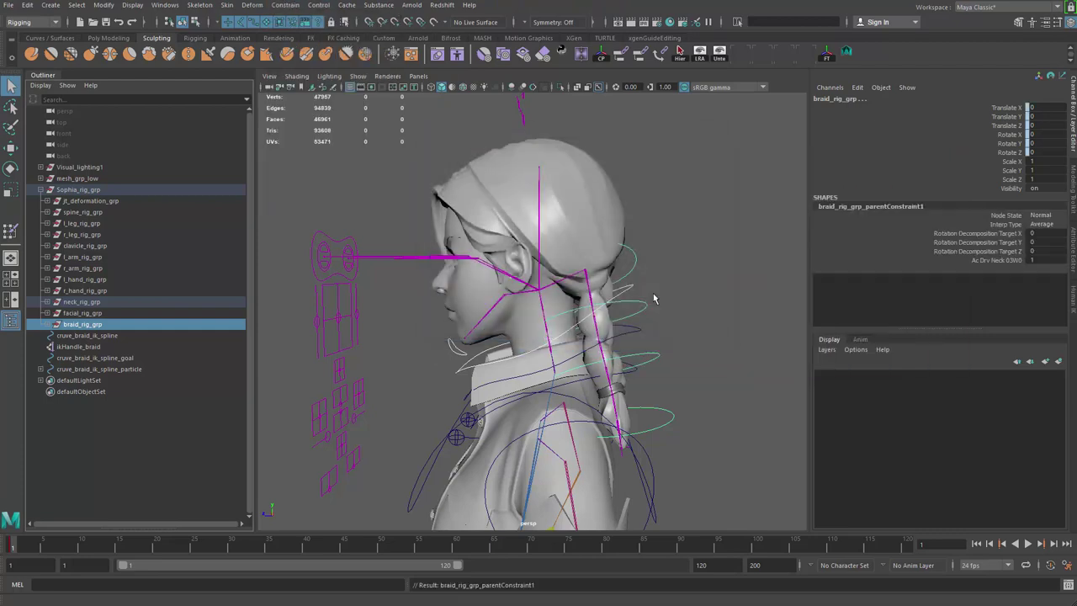
- Test the parent constraint by rotating the ac_drv_neck_03 control, then undo the rotation
right_click_drag(654, 298, 594, 252, "alt")
left_click_drag(594, 252, 427, 330, "alt")
left_click(449, 381)
left_click(462, 335)
key("e")
key("ctrl+z")
key("ctrl+z")
key("ctrl+z")
key("ctrl+z")
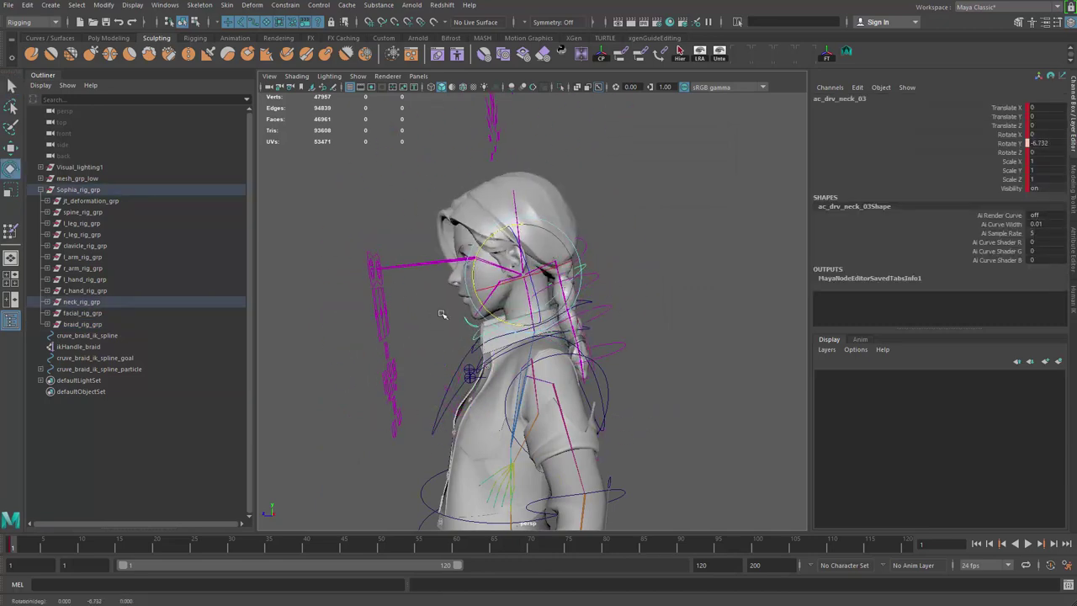
- Set Dynamic Blend to 0 on the ac_braid_01 control
left_click_drag(605, 241, 628, 219, "alt")
scroll(628, 219, "up", 3)
key("q")
left_click(628, 219)
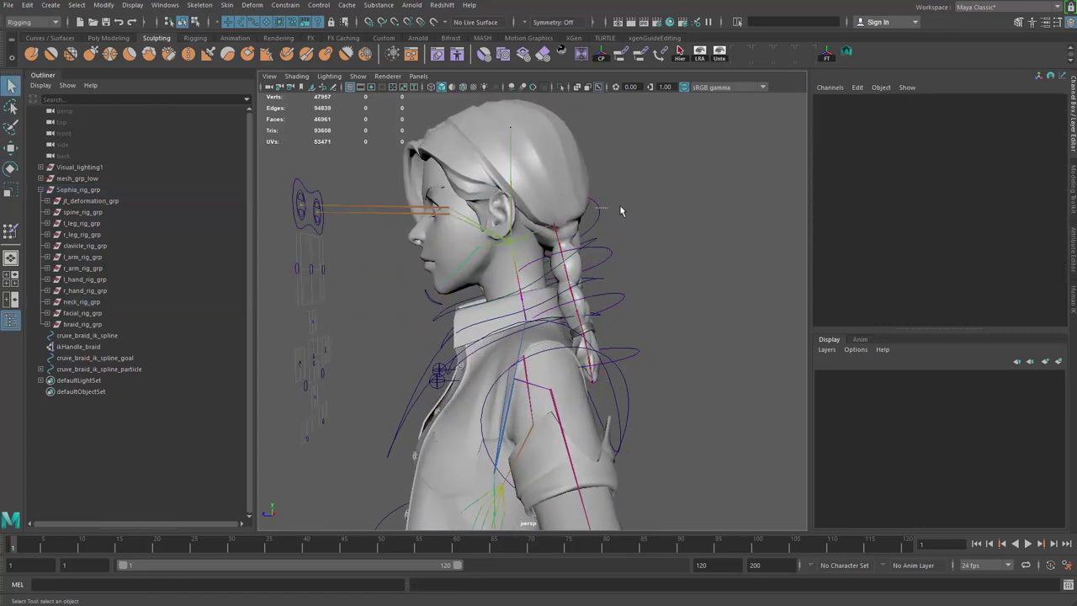
left_click(599, 211)
left_click(999, 197)
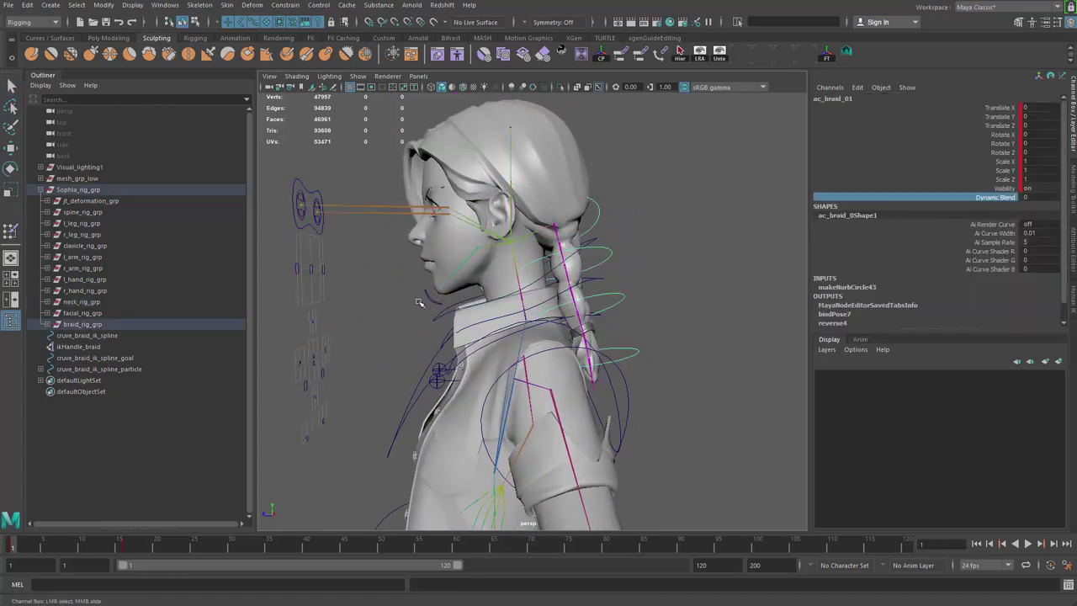
- Test-rotate the ac_drv_neck_03 control with the braid's Dynamic Blend off and undo the rotation
middle_click_drag(419, 303, 463, 368, "alt")
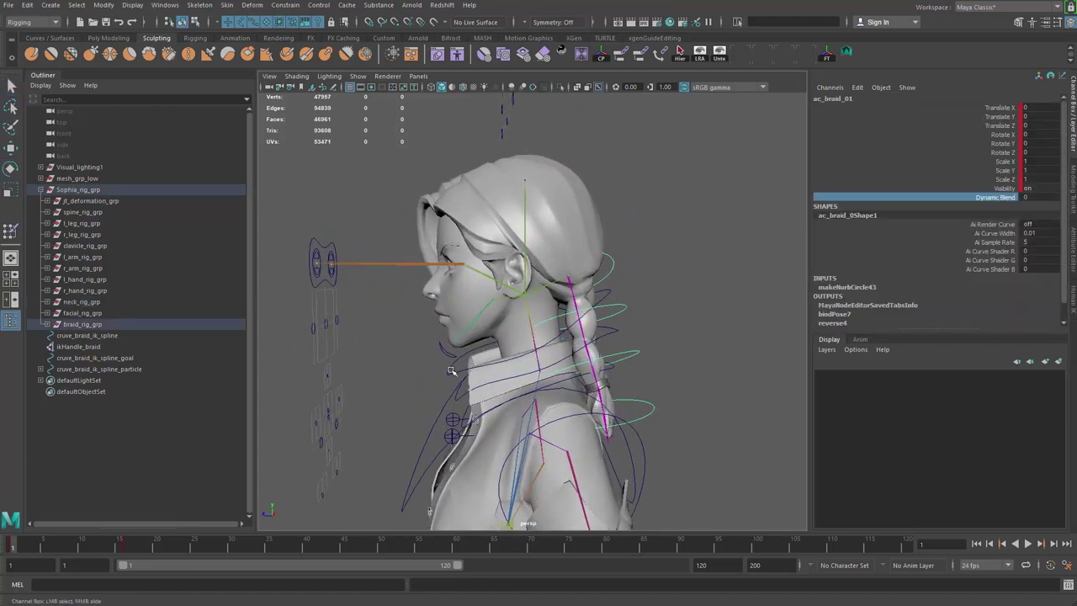
left_click(450, 371)
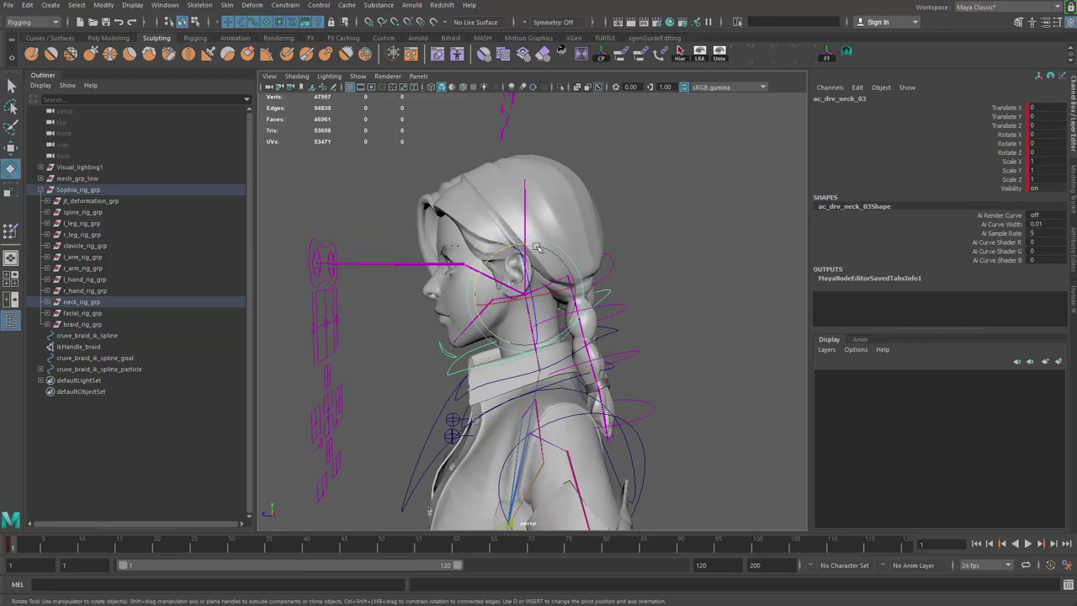
left_click_drag(538, 246, 573, 210)
key("ctrl+z")
- Group ikHandle_braid and the three cruve_braid_ik_spline curves, naming the group braid_erig_ik_dynamic
left_click(106, 335)
left_click(124, 369, "shift")
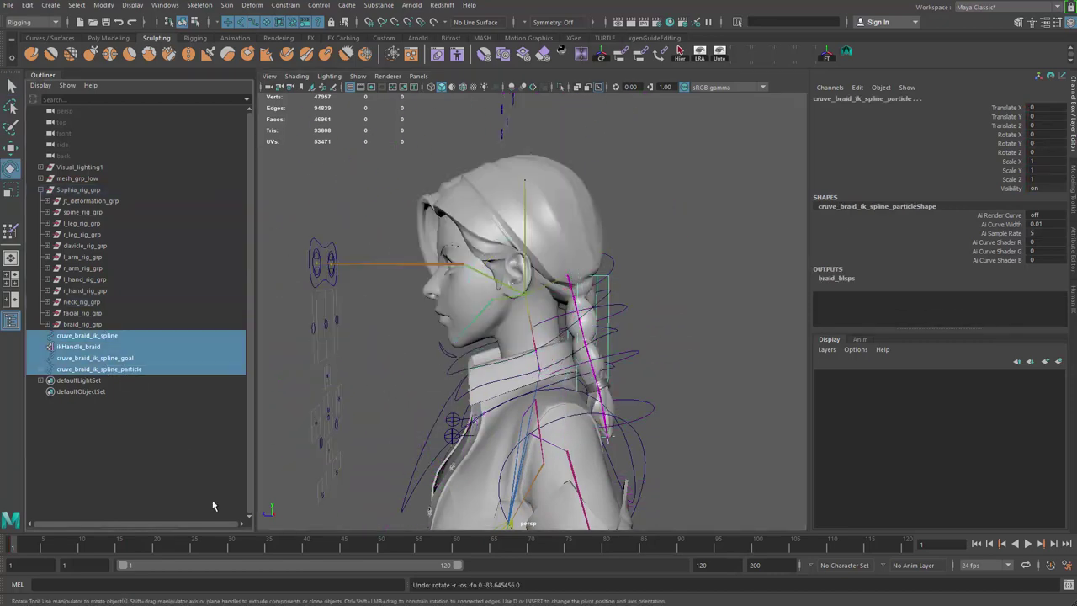
key("ctrl+g")
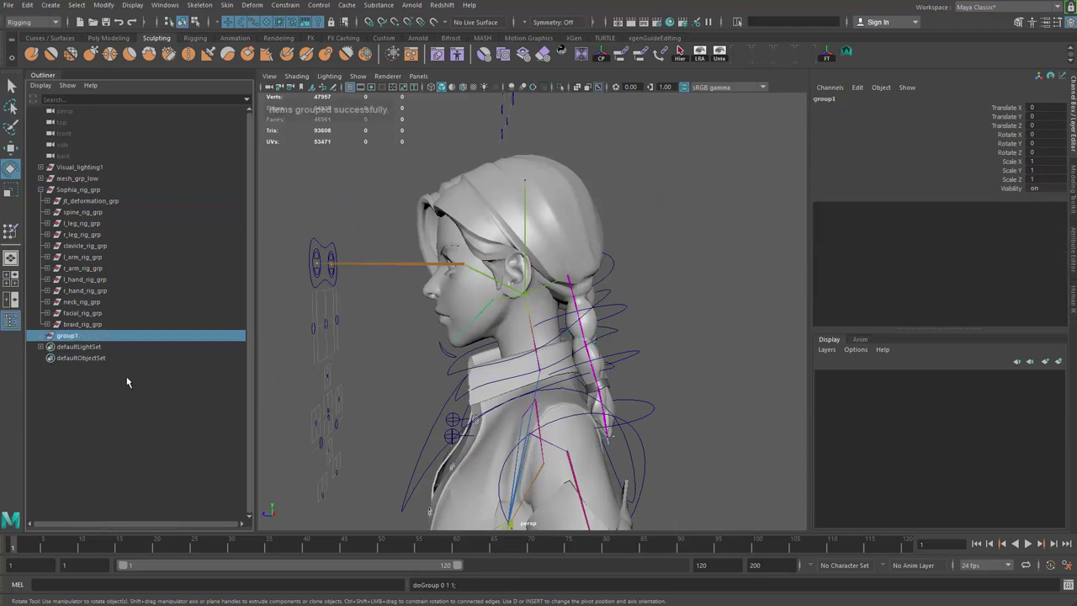
double_click(91, 339)
type("br")
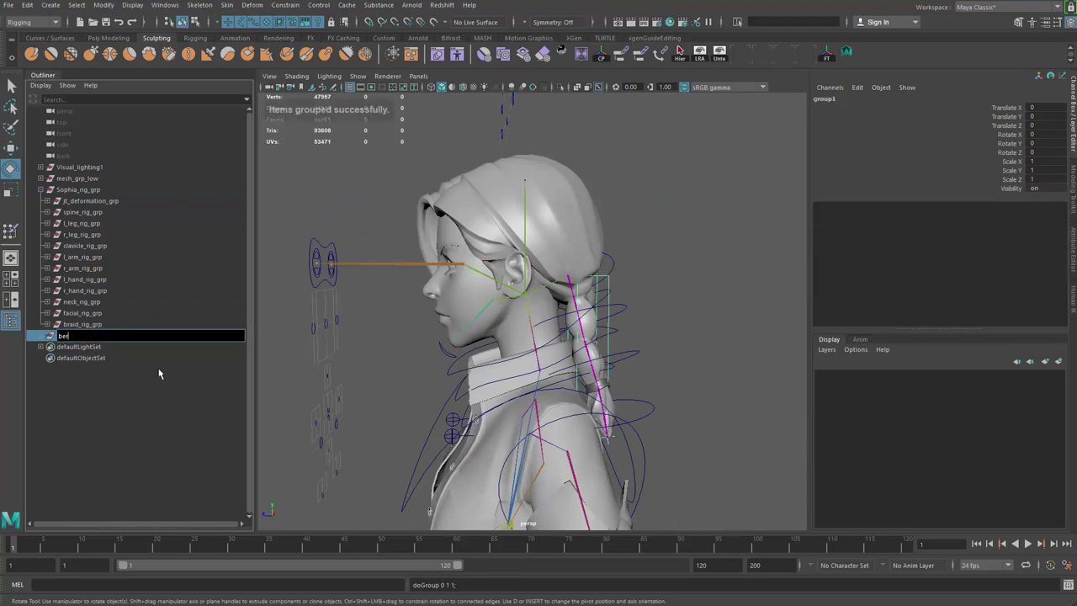
type("aid_erig_ik_dynam")
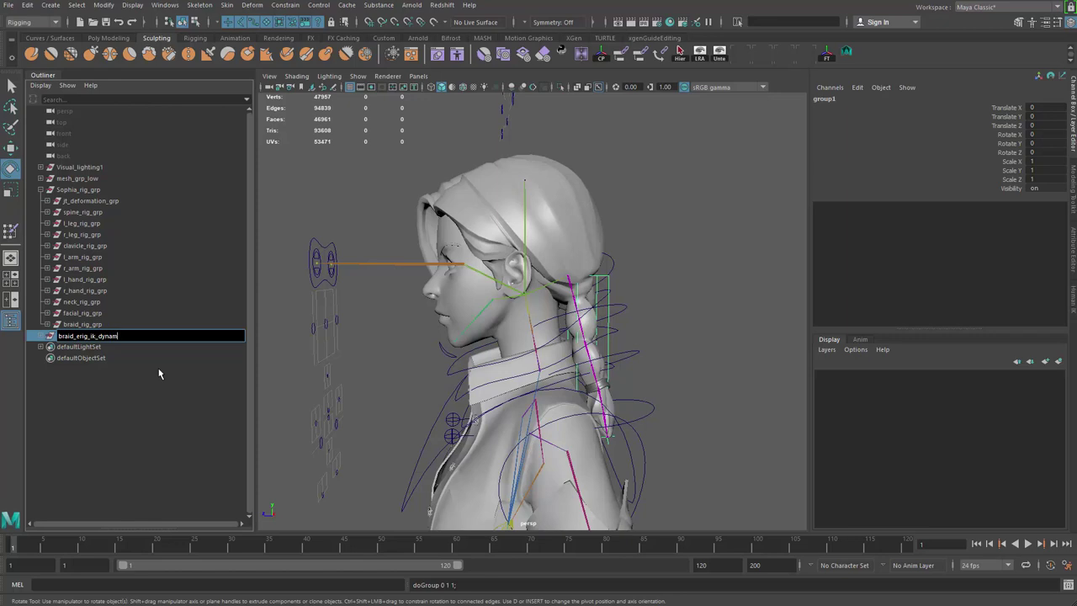
type("ic")
key("Return")
- Correct the new group's name to braid_rig_ik_dynamic and select the group
key("F2")
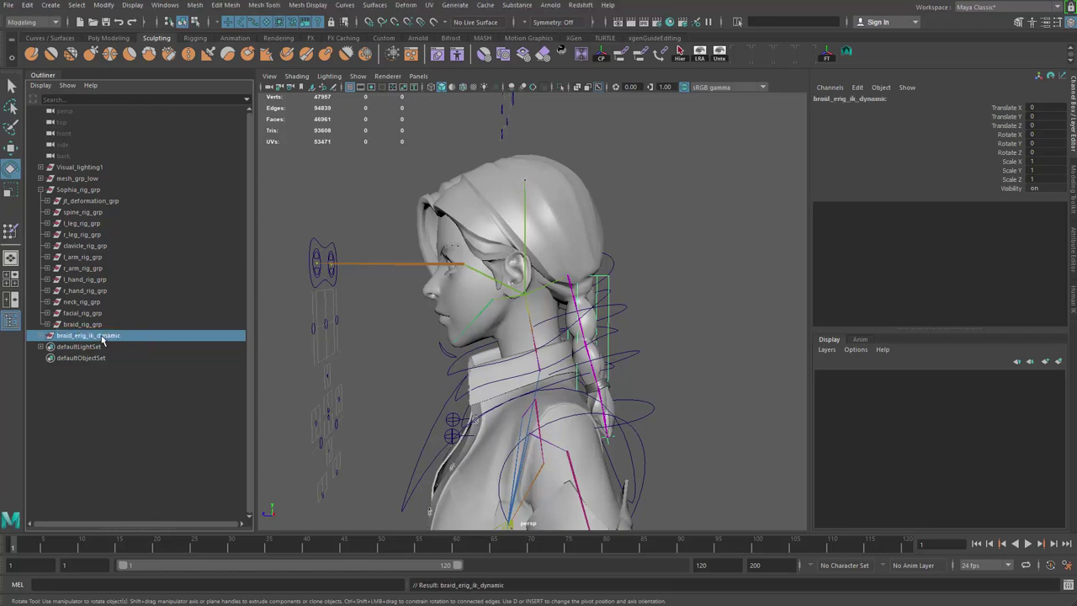
double_click(102, 335)
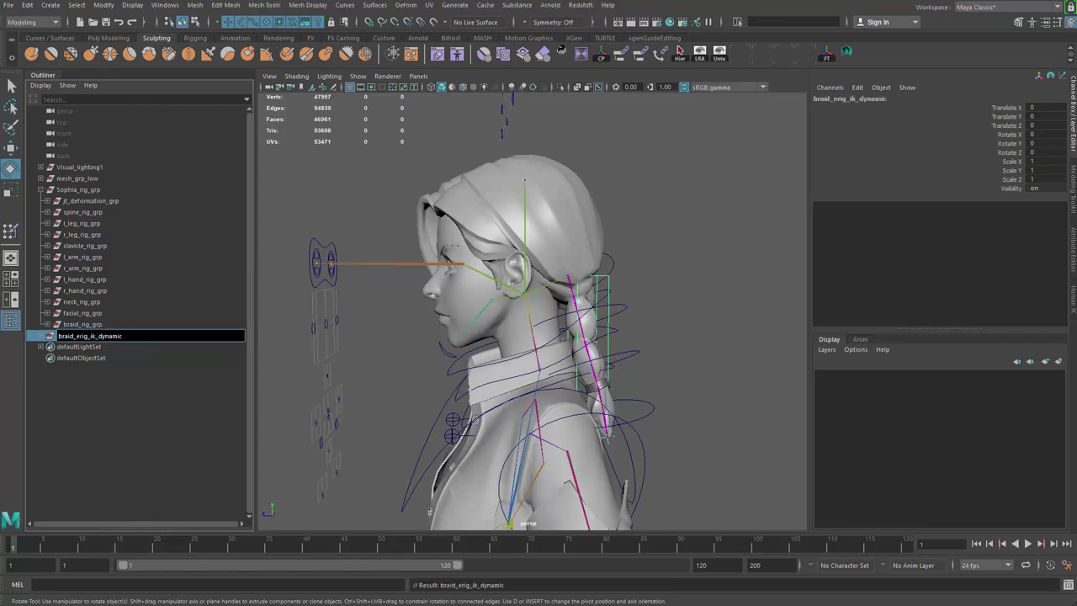
key("Return")
left_click(132, 423)
left_click(112, 338)
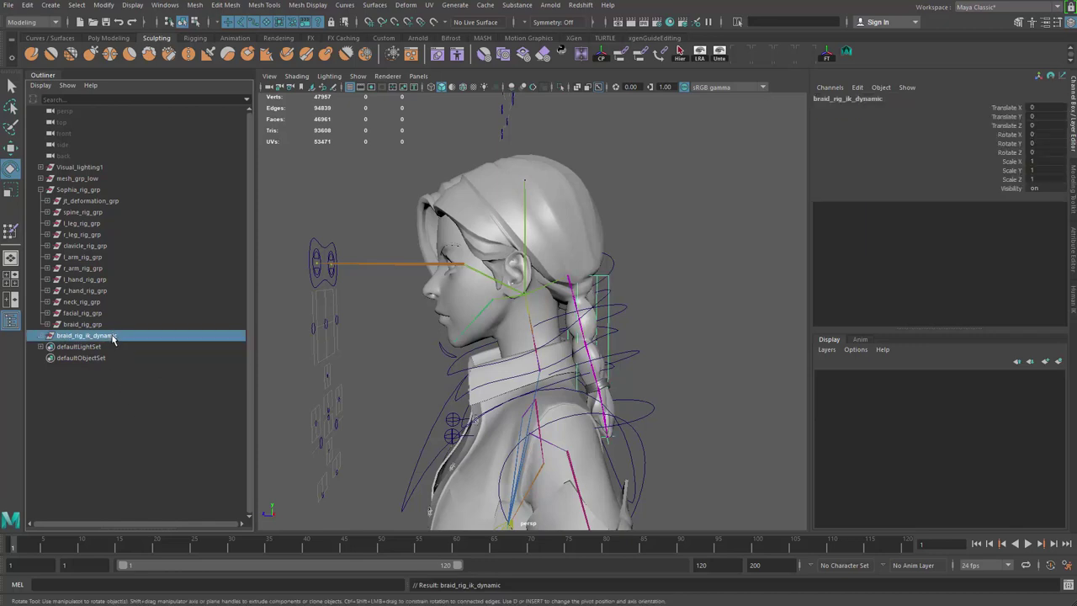
- Parent braid_rig_ik_dynamic under braid_rig_grp and turn off the group's Inherits Transform
middle_click_drag(113, 338, 89, 330)
left_click(46, 324)
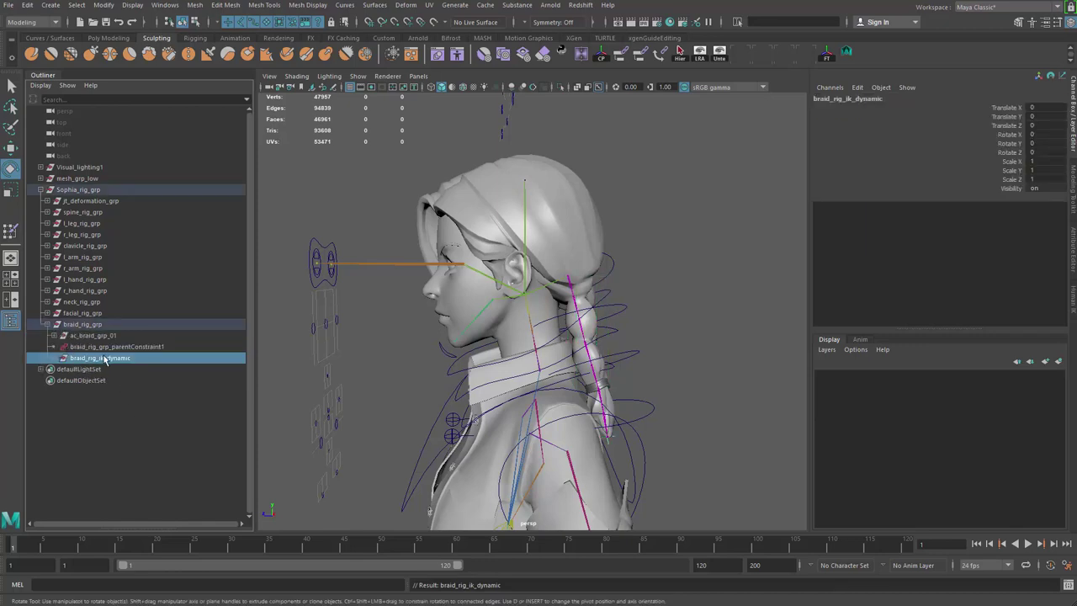
middle_click_drag(727, 246, 755, 228, "alt")
key("ctrl+a")
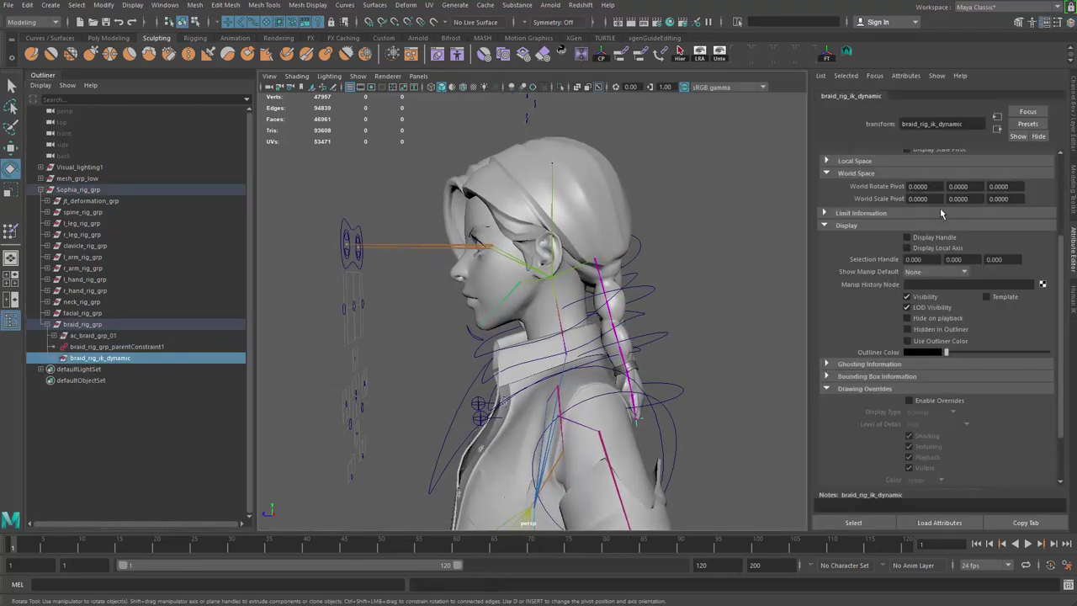
left_click(315, 451)
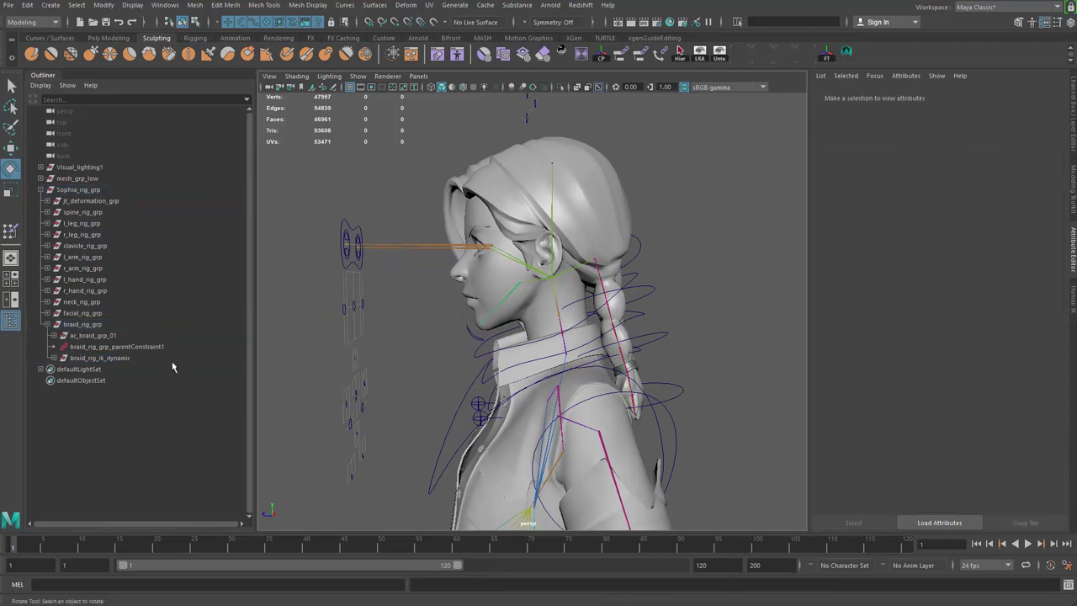
left_click(172, 358)
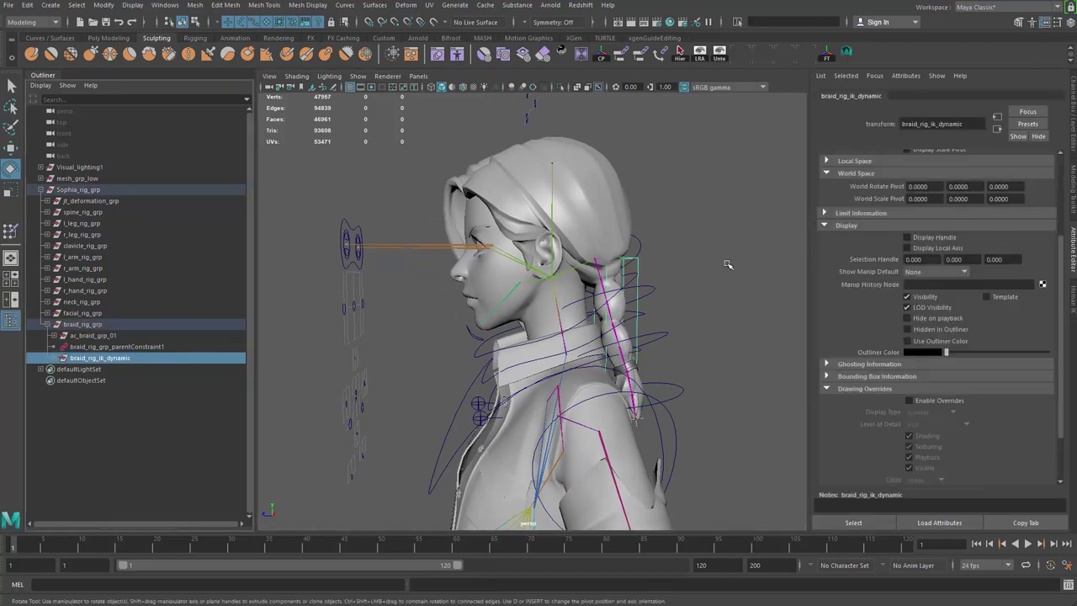
left_click(869, 162)
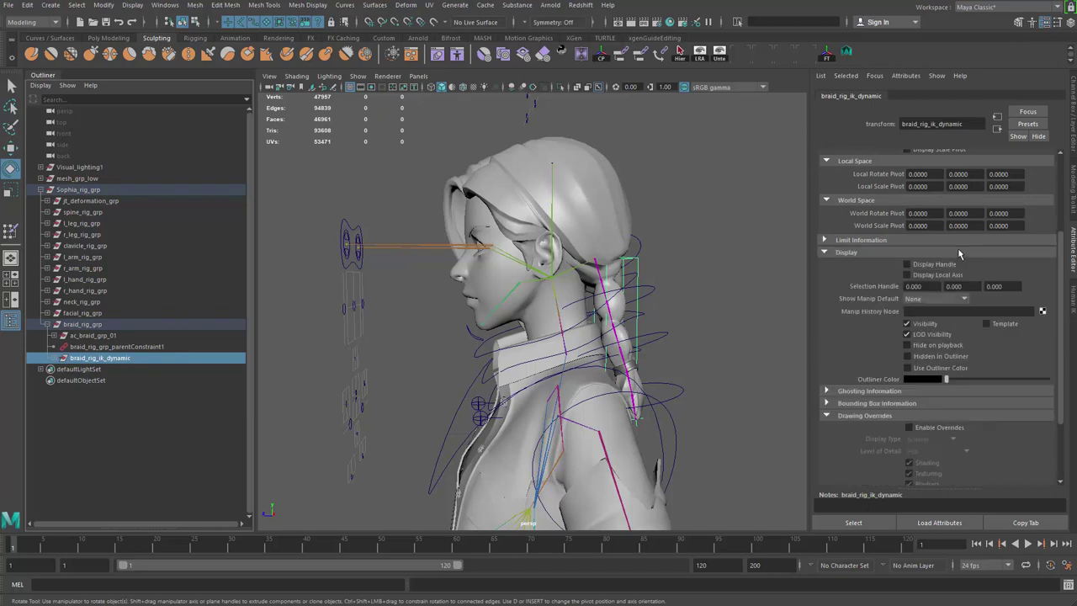
left_click_drag(1062, 263, 1055, 156)
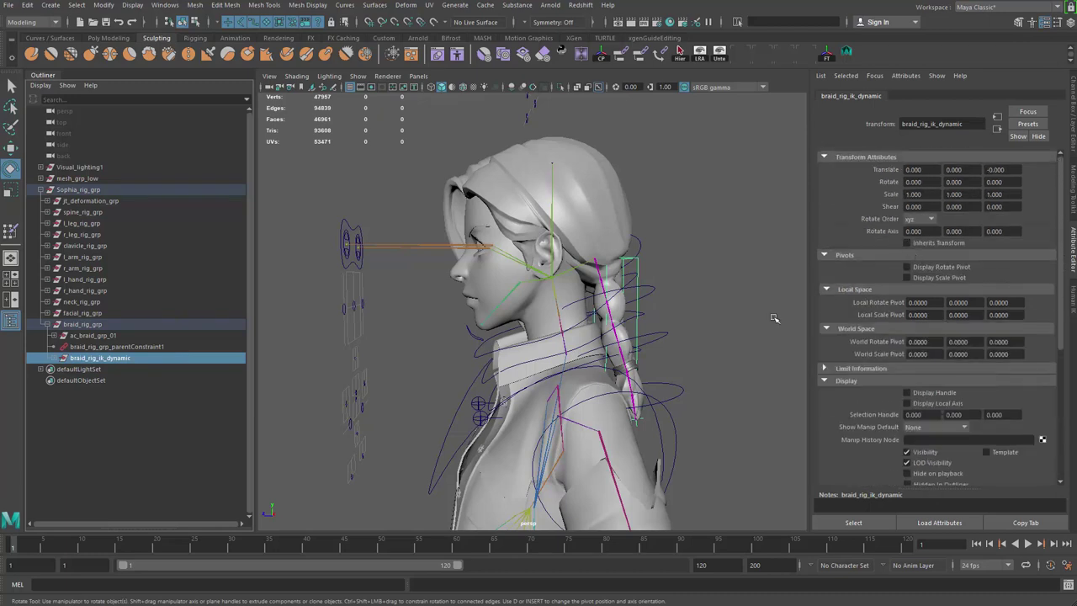
- Play back the scene to check the braid's dynamics, and return to frame 1
middle_click_drag(482, 308, 584, 293, "alt")
right_click_drag(583, 293, 412, 418, "alt")
left_click_drag(412, 418, 435, 426, "alt")
left_click(435, 425)
key("alt+v")
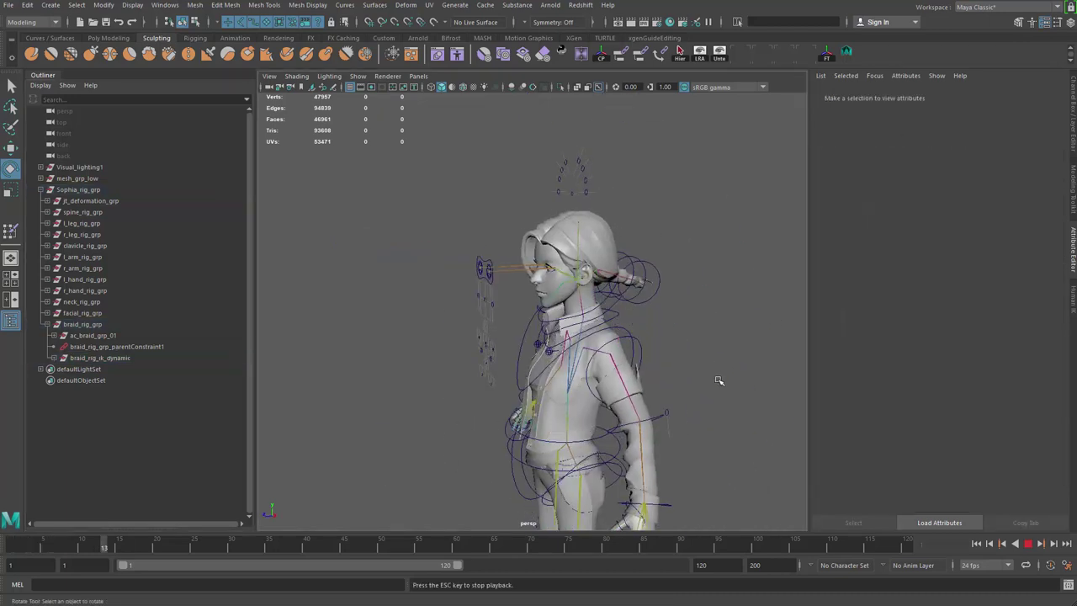
key("alt+v")
key("alt+shift+v")
- Keyframe the ac_drv_neck_03 control at frame 1 and key a forward head tilt on it around frame 15
left_click_drag(526, 349, 506, 350, "alt")
right_click_drag(506, 350, 593, 339, "alt")
left_click(560, 328)
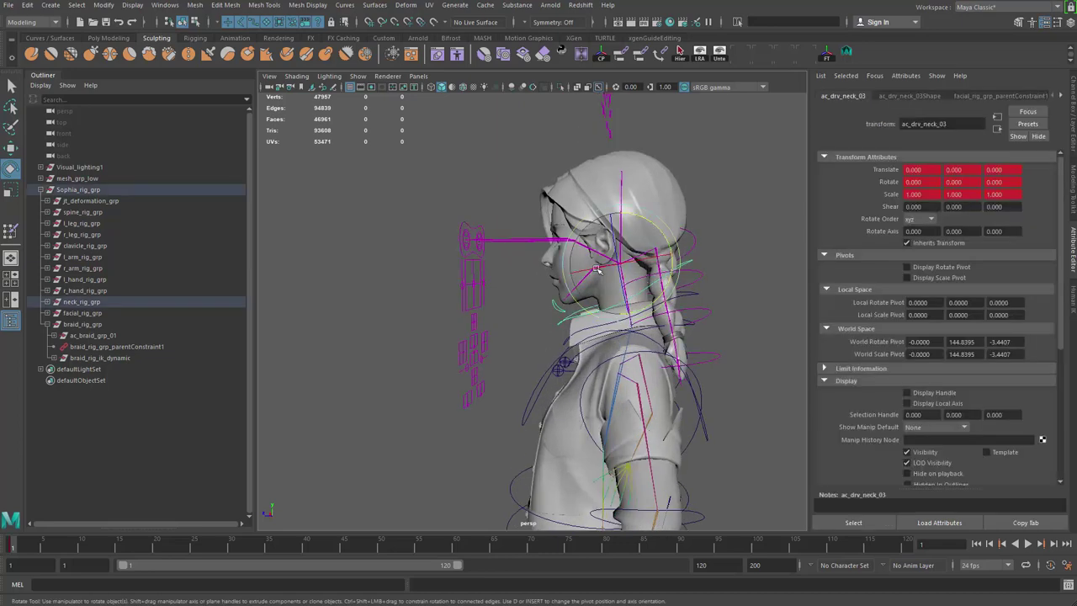
left_click_drag(599, 224, 618, 208)
key("ctrl+z")
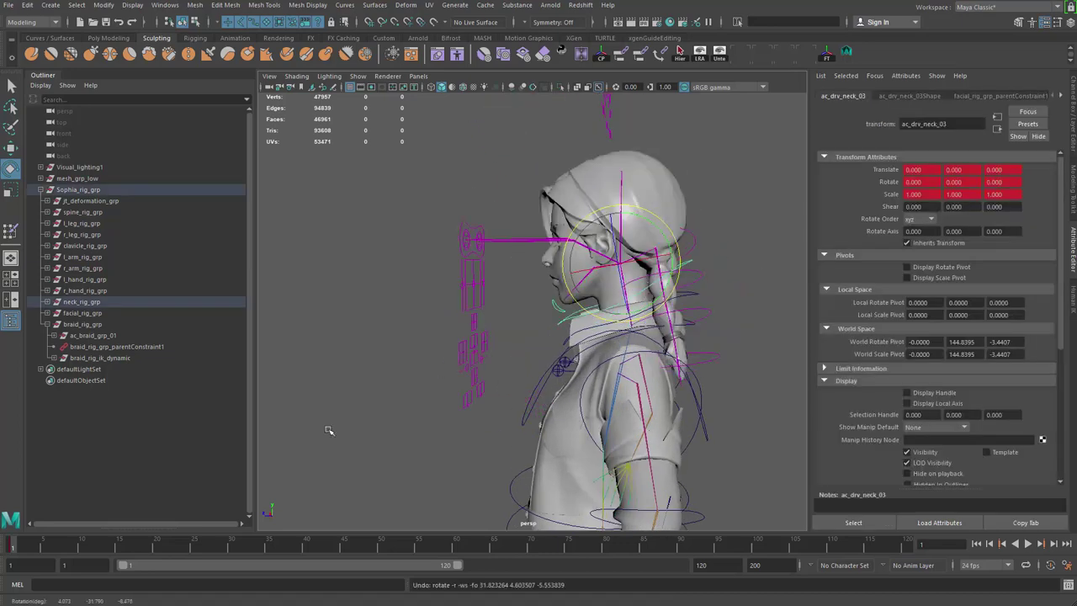
left_click_drag(25, 551, 112, 548)
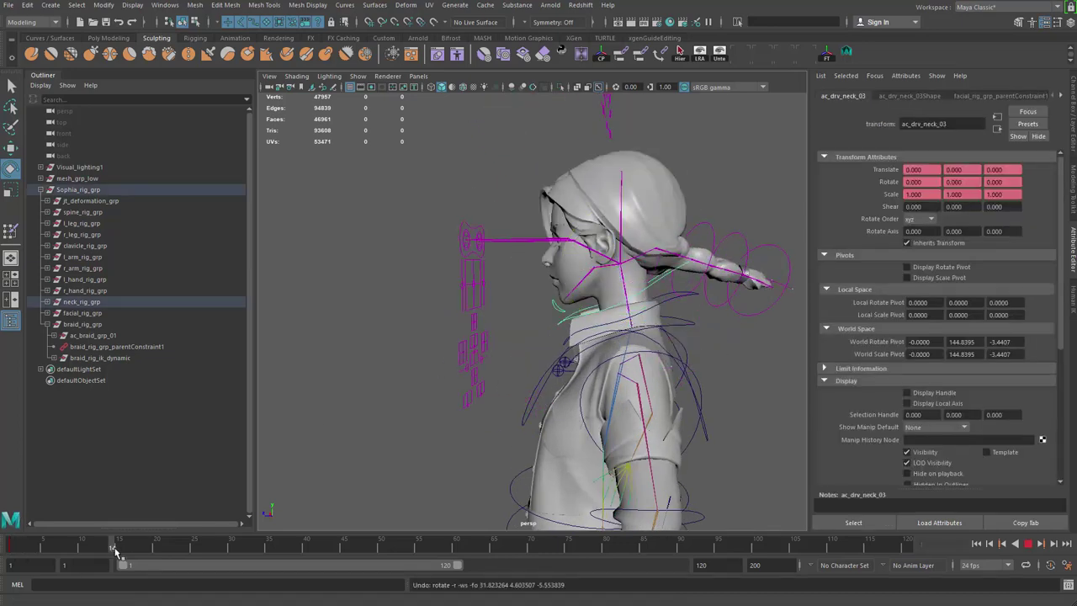
left_click_drag(629, 229, 594, 215)
key("s")
- Play the head-tilt animation to review how the braid follows, and rewind to the first frame
middle_click_drag(447, 279, 290, 308, "alt")
left_click_drag(539, 252, 665, 202, "alt")
left_click(675, 244)
key("alt+v")
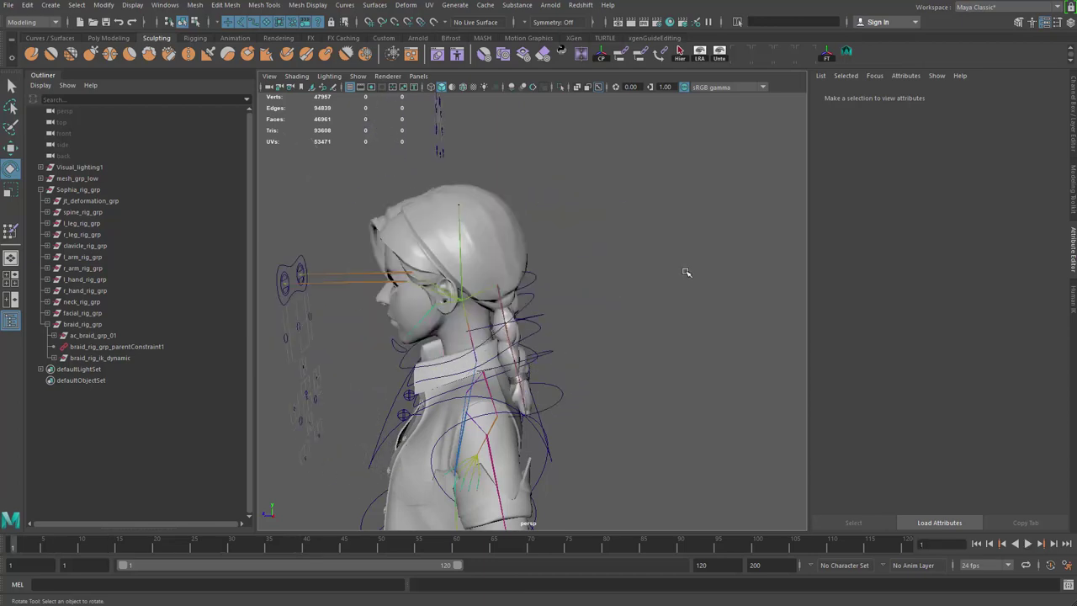
key("alt+shift+v")
- Select the ac_braid_01 control and check its Dynamic Blend attribute
scroll(531, 337, "up", 5)
left_click(533, 267)
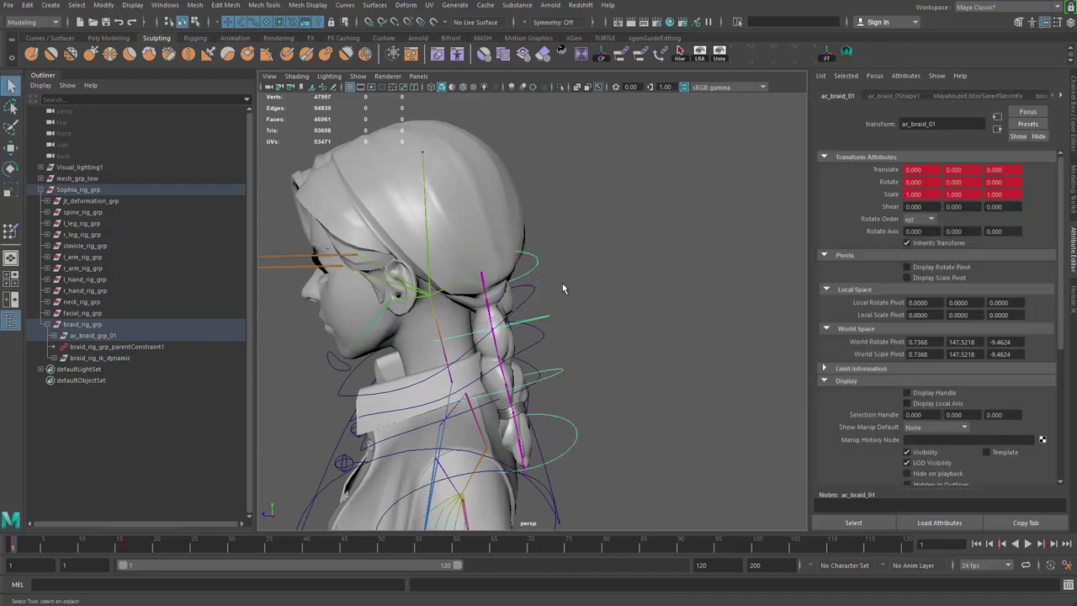
key("ctrl+a")
left_click(966, 197)
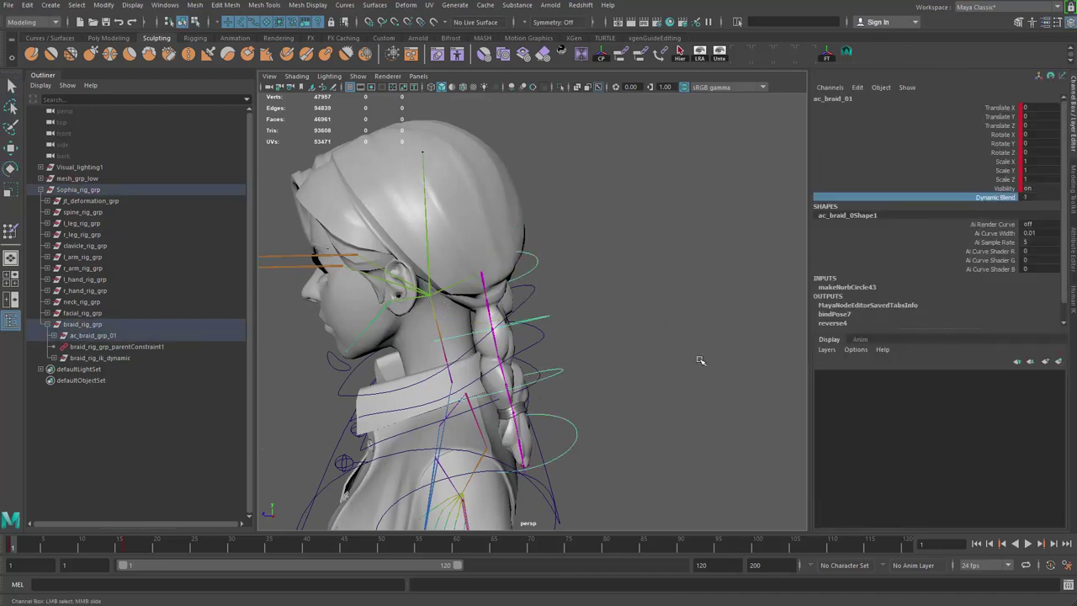
- Replay the head-tilt animation, examine the braid up close, and stop playback partway
right_click_drag(699, 357, 670, 269, "alt")
left_click(687, 283)
key("alt+v")
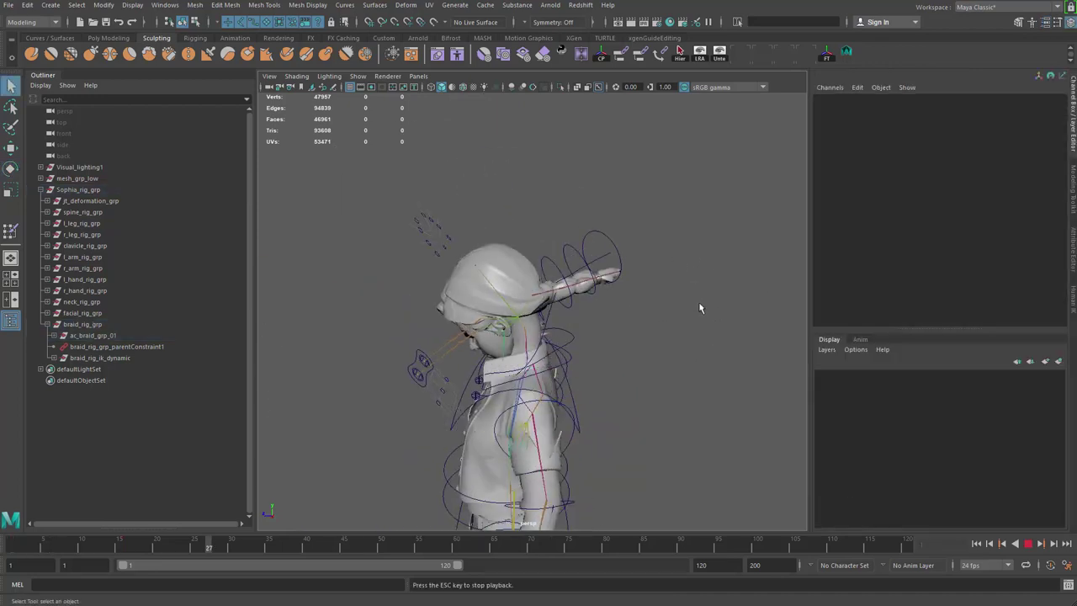
scroll(622, 264, "up", 5)
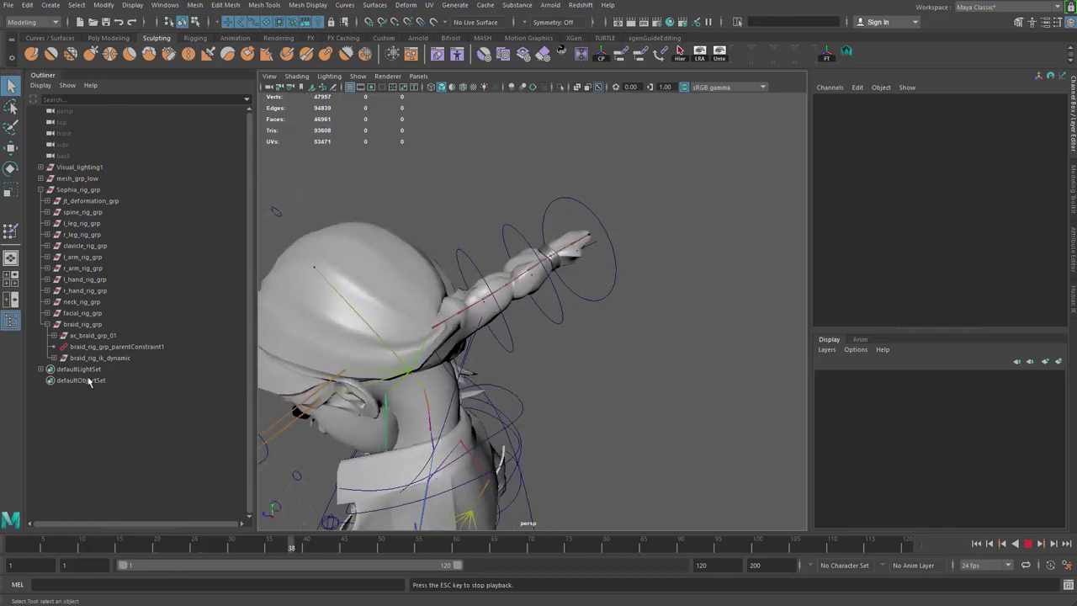
key("Escape")
- Expand braid_rig_ik_dynamic and isolate cruve_braid_ik_spline_particleParticle in the viewport
left_click(53, 358)
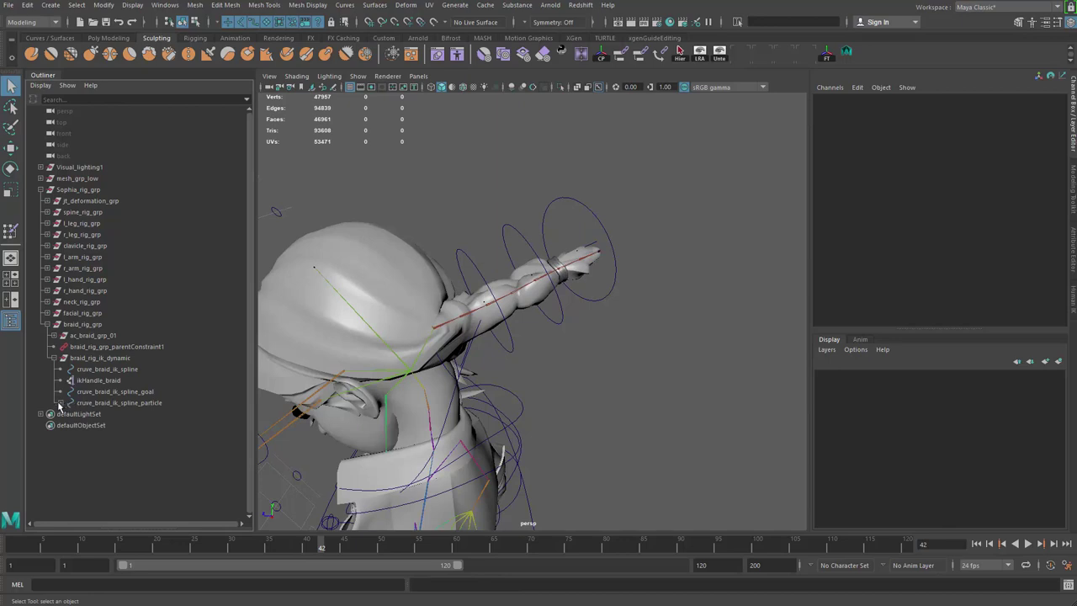
left_click(59, 403)
left_click(135, 413)
key("f")
key("ctrl+1")
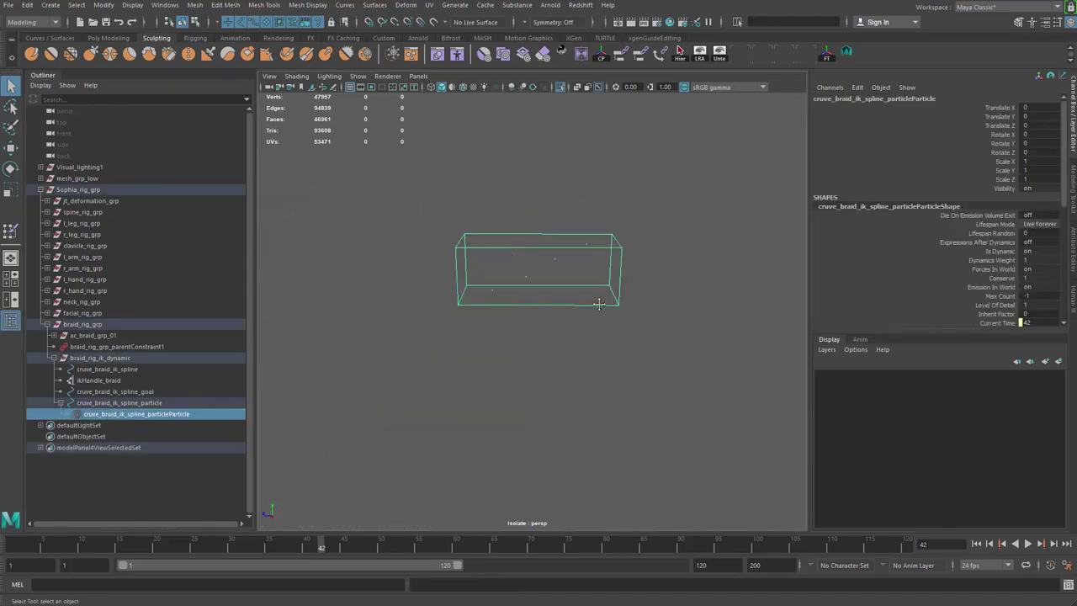
- Play back the isolated particles' motion, return to frame 1, and show the full character again
key("alt+v")
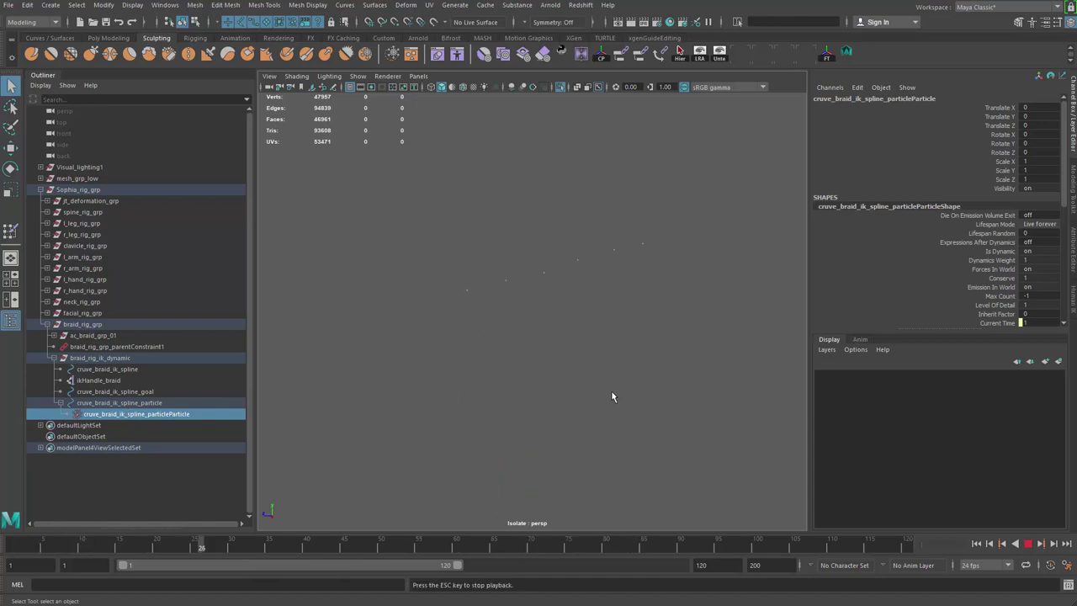
key("Escape")
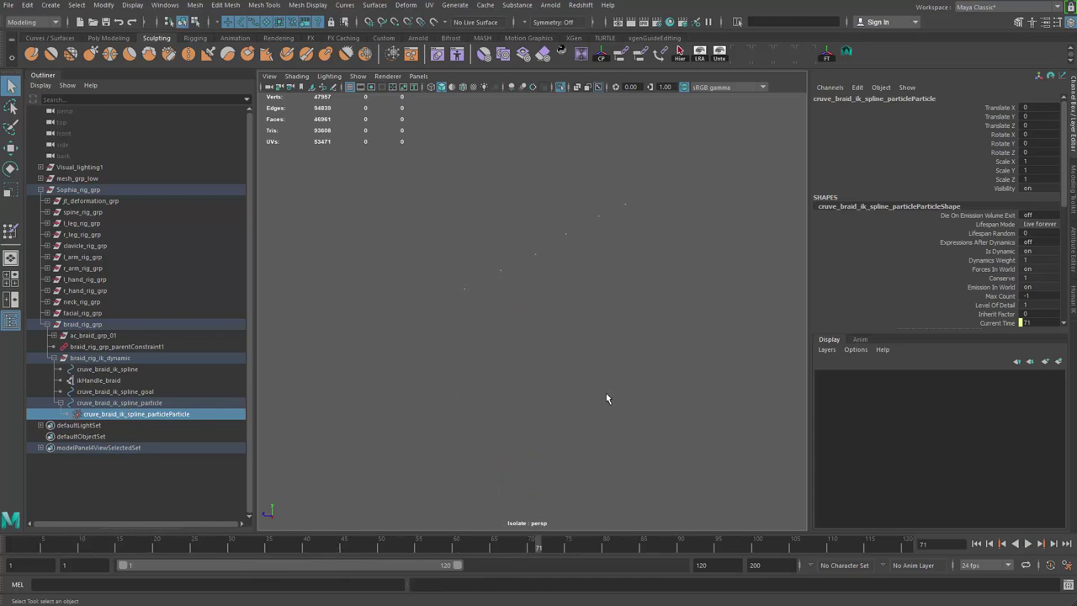
key("alt+shift+v")
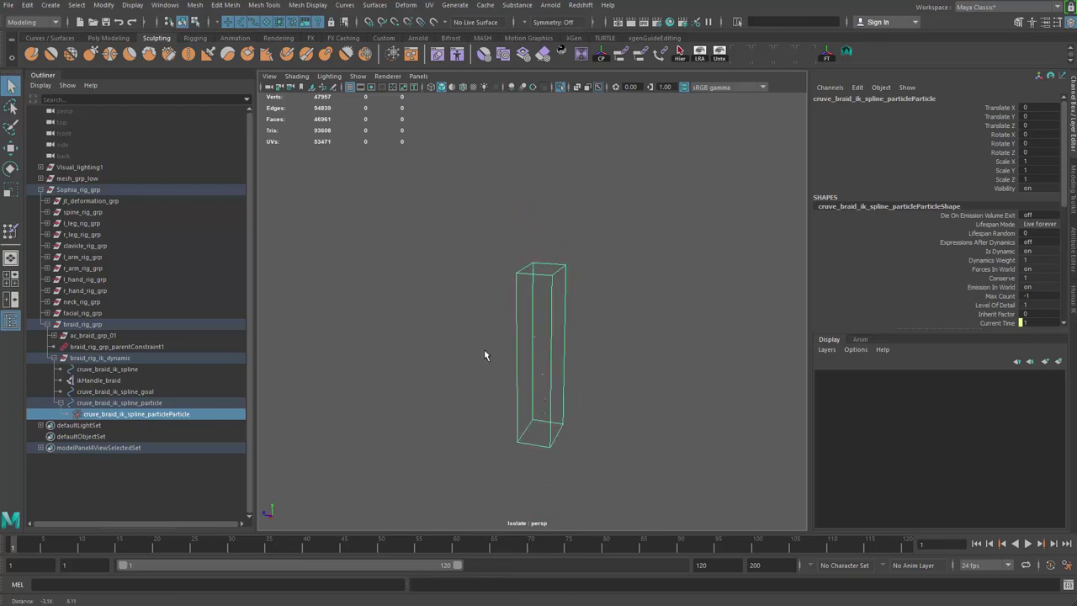
key("ctrl+1")
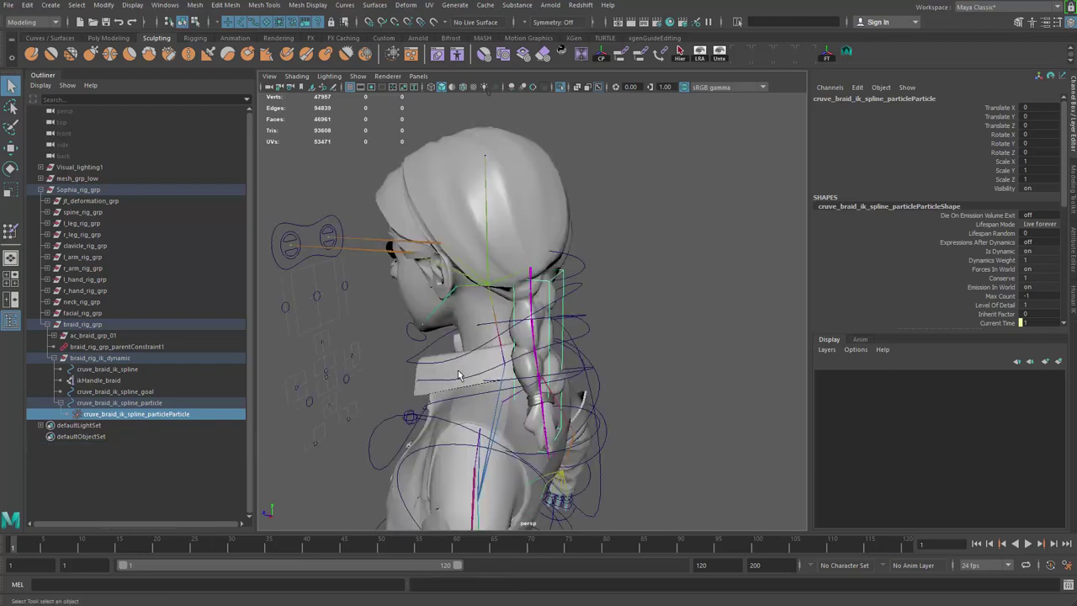
- Set the cruve_braid_ik_spline_goalShape goal weight to 1 on the cruve_braid_ik_spline_particleParticle shape
left_click_drag(459, 374, 438, 354, "alt")
left_click(114, 380)
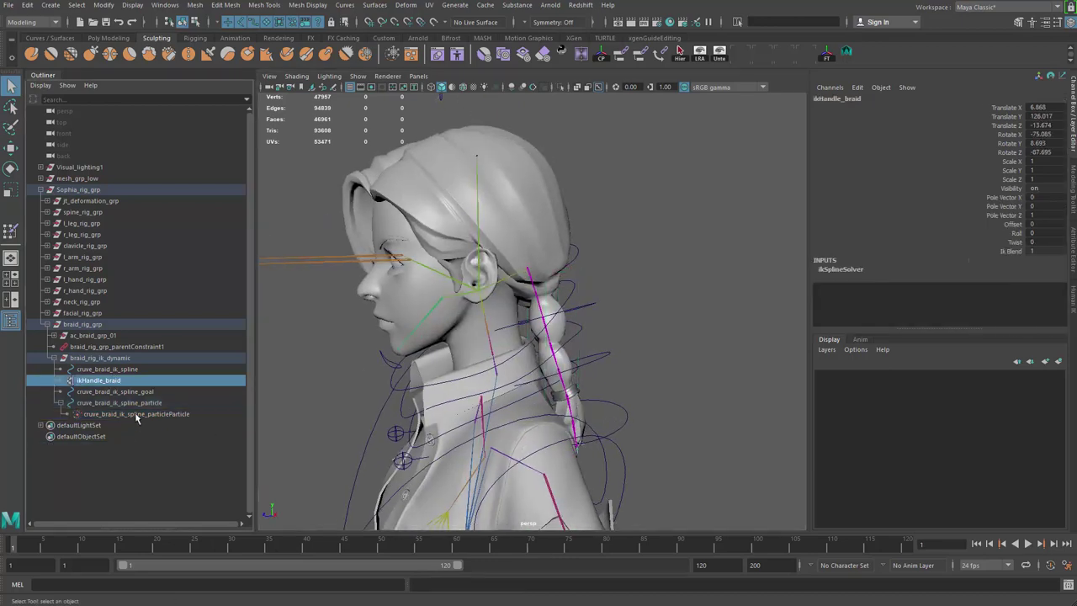
left_click(208, 415)
left_click_drag(608, 327, 572, 325, "alt")
key("ctrl+a")
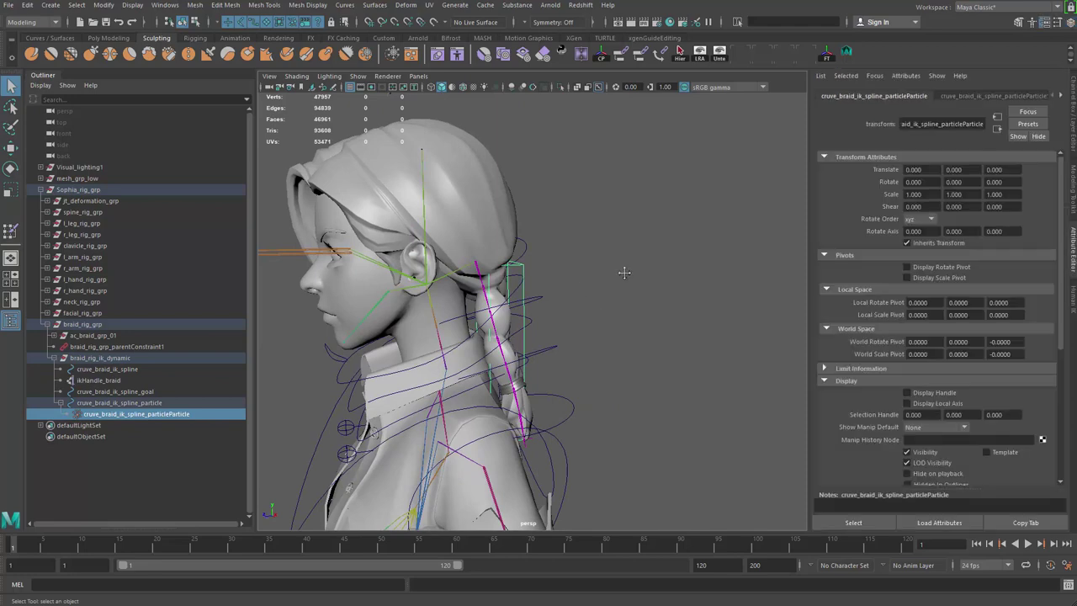
left_click_drag(622, 271, 732, 228, "alt")
left_click(984, 96)
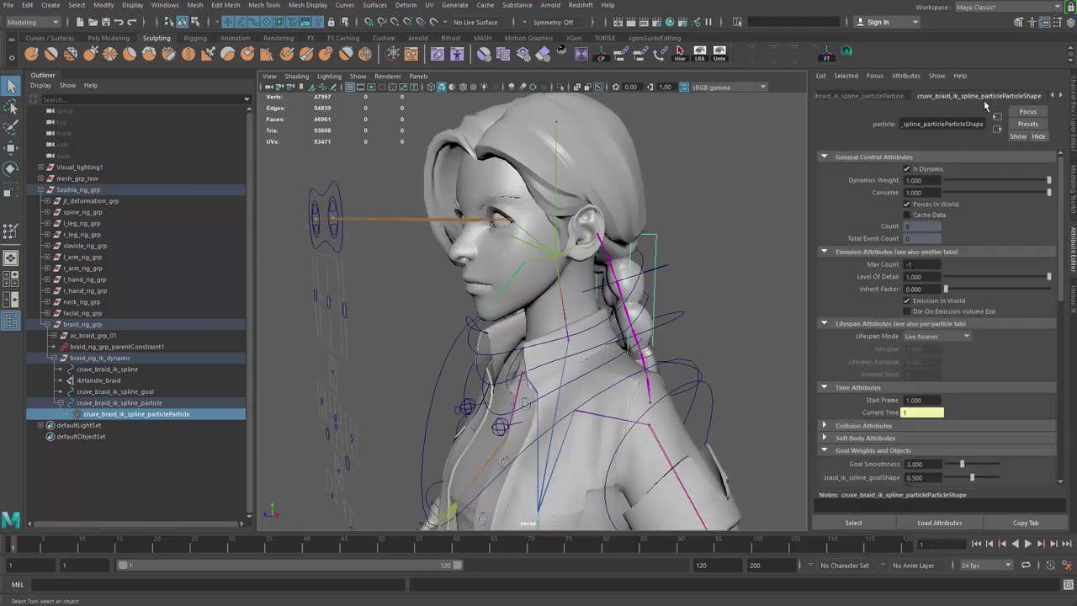
scroll(1029, 356, "down", 5)
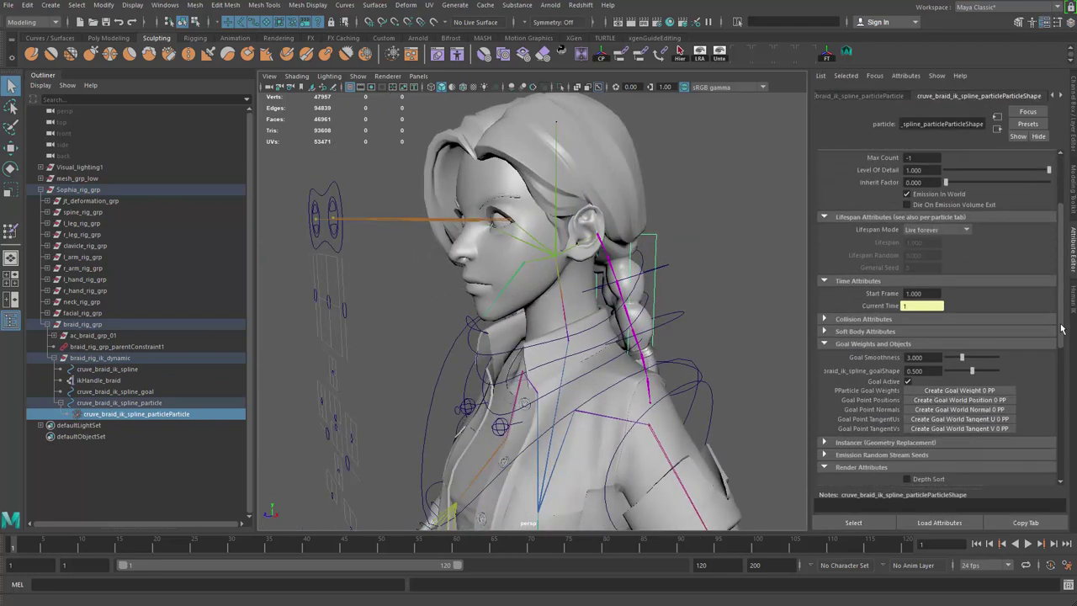
left_click_drag(1030, 355, 1030, 358)
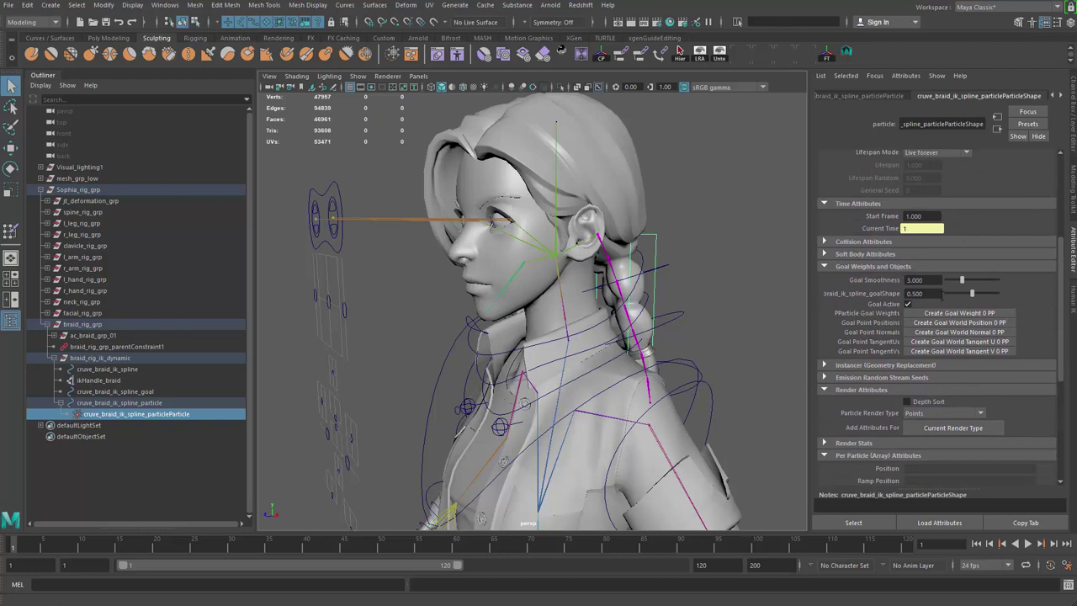
left_click(917, 293)
type("1")
key("Return")
- Play the head-tilt animation with the new goal weight to check the braid, and return to frame 1
key("alt+v")
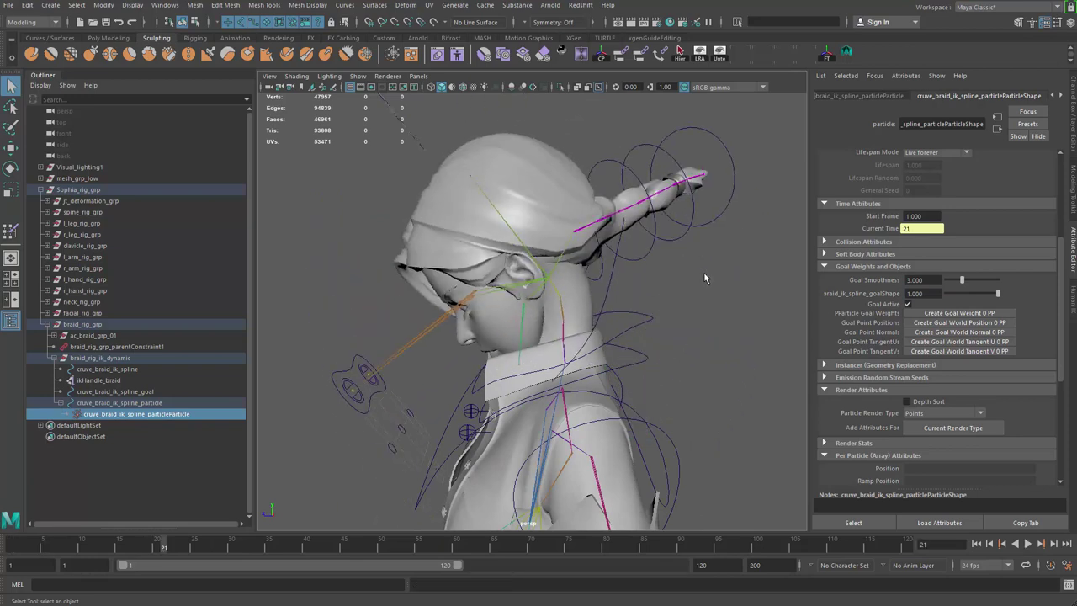
key("Escape")
key("alt+v")
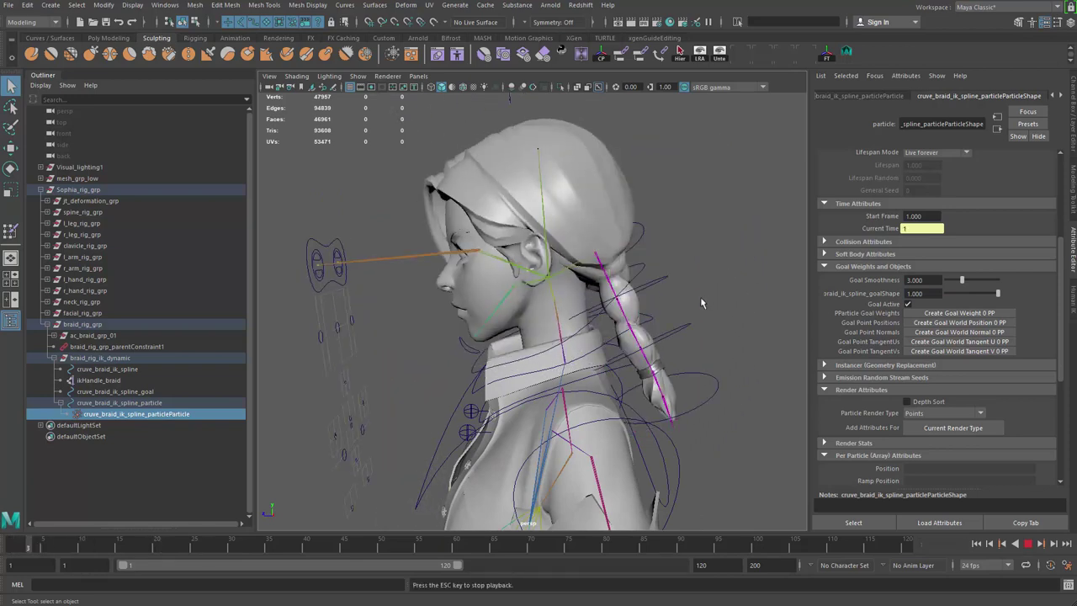
key("alt+shift+v")
- Isolate cruve_braid_ik_spline_particleParticle, play back its motion under the new goal weight, and exit isolation
left_click(158, 416)
middle_click_drag(582, 281, 547, 246, "alt")
key("ctrl+1")
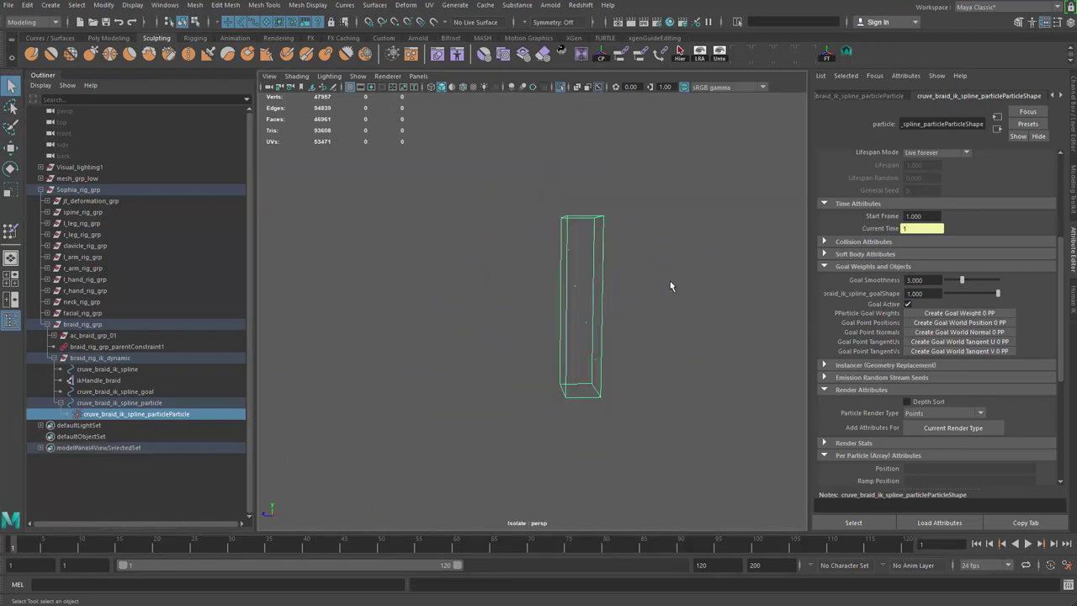
key("alt+v")
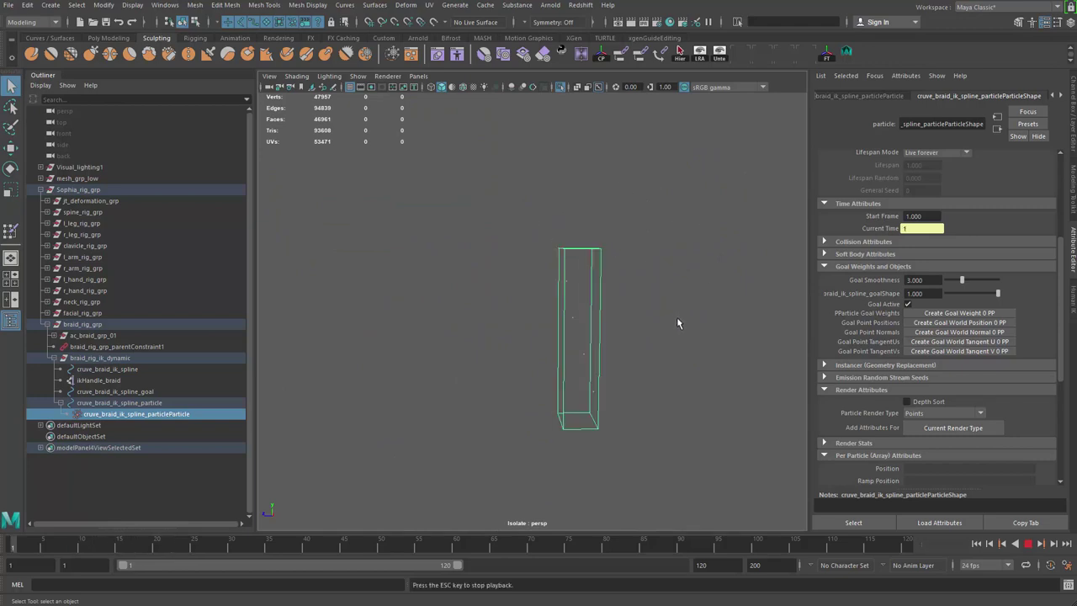
key("Escape")
key("ctrl+1")
- Inspect the goal curve and the particle node's goal weight attributes, and isolate cruve_braid_ik_spline_particleParticle
left_click_drag(627, 337, 599, 313, "alt")
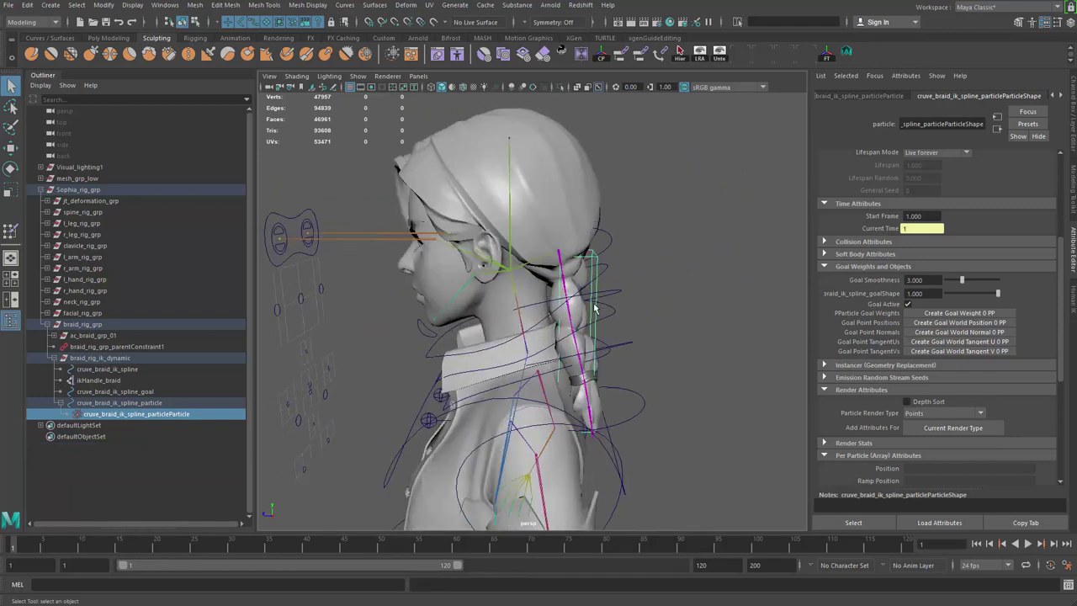
middle_click_drag(599, 313, 589, 303, "alt")
left_click(146, 392)
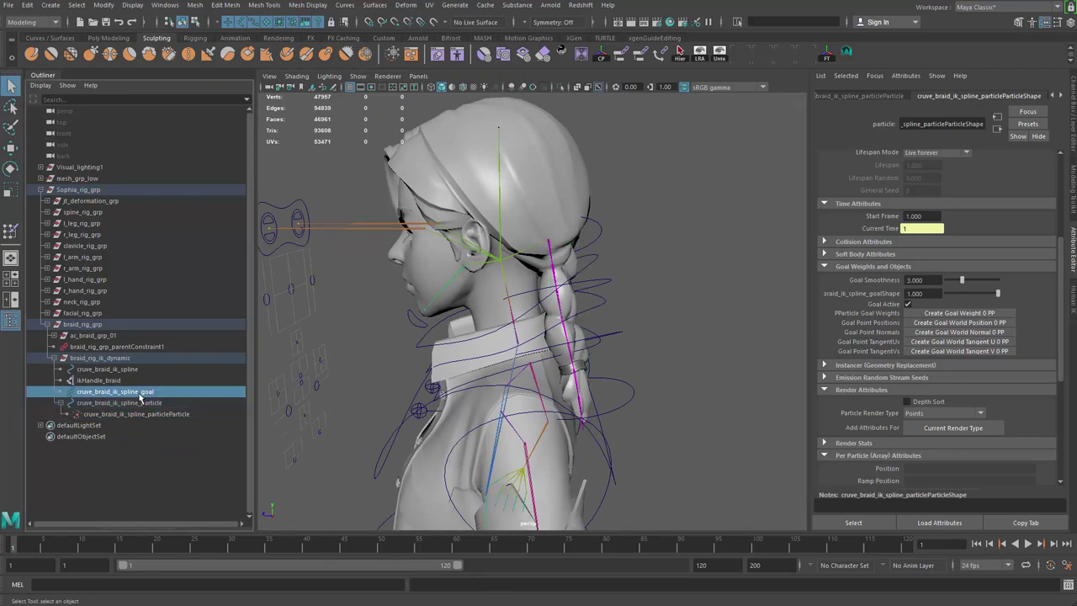
left_click(150, 414)
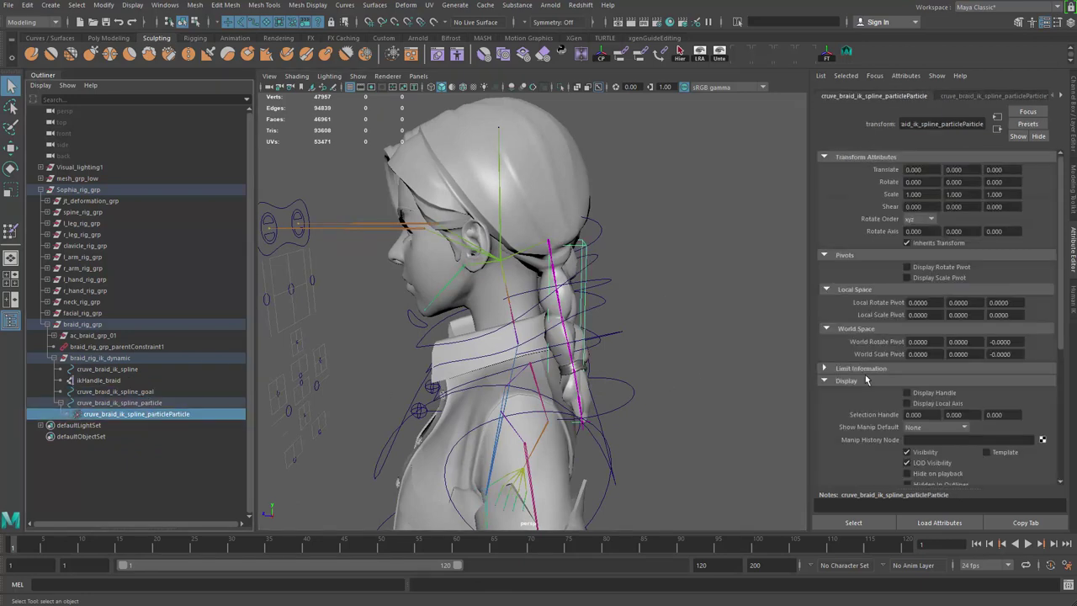
left_click(988, 95)
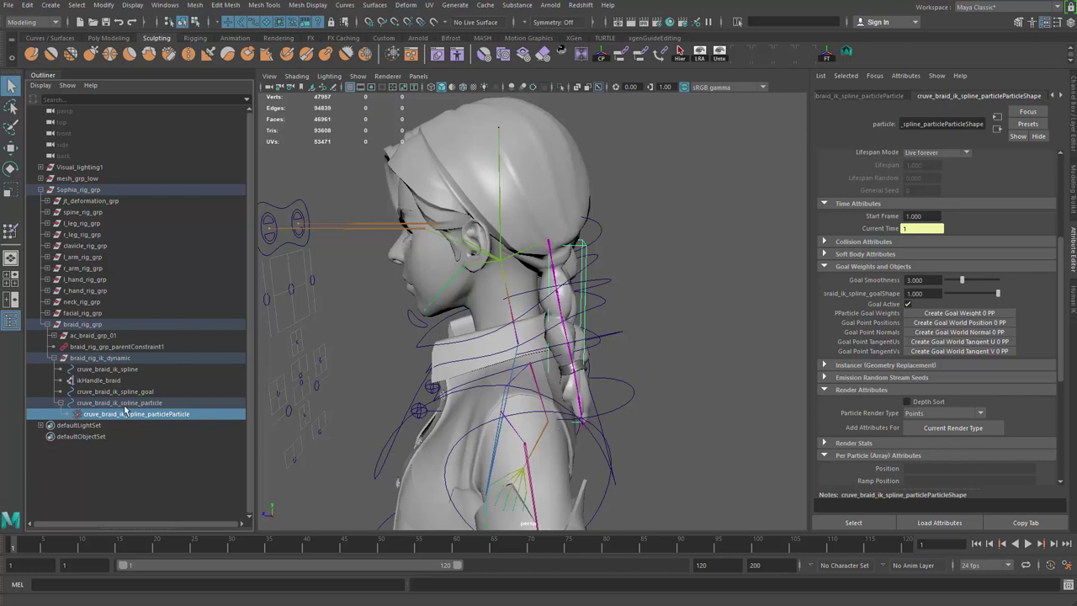
key("ctrl+1")
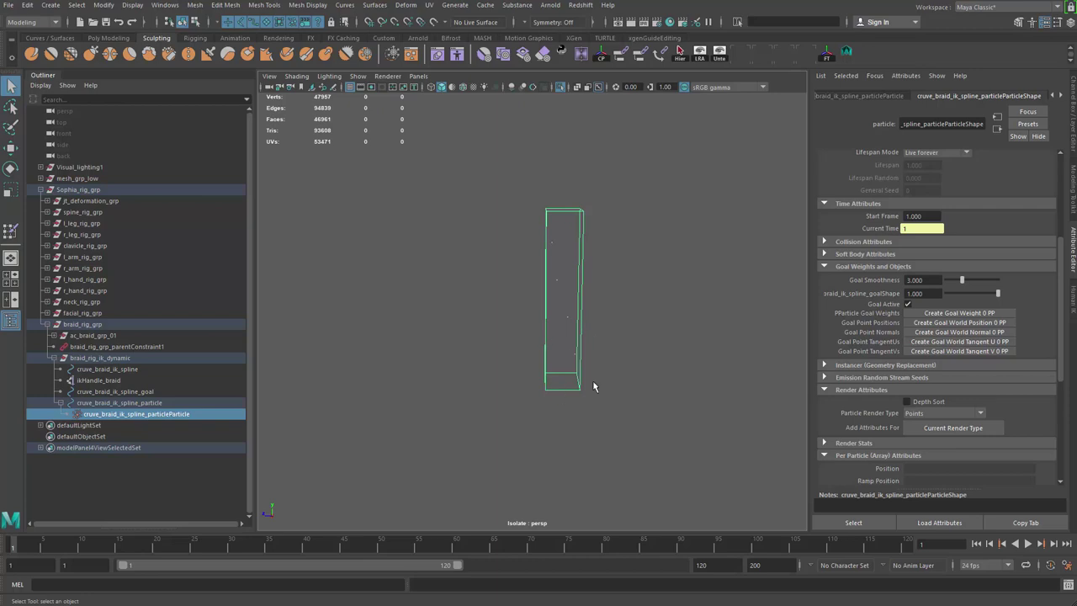
- Exit isolation and create a ramp on the particle shape's Goal PP per-particle attribute
left_click(925, 295)
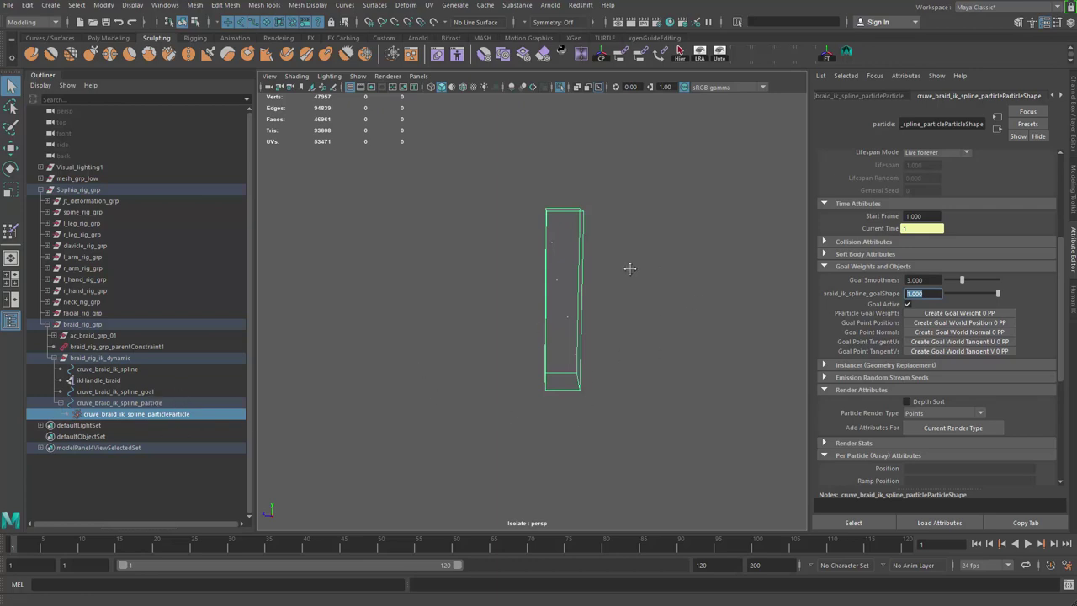
middle_click_drag(630, 265, 640, 277, "alt")
scroll(1063, 318, "down", 5)
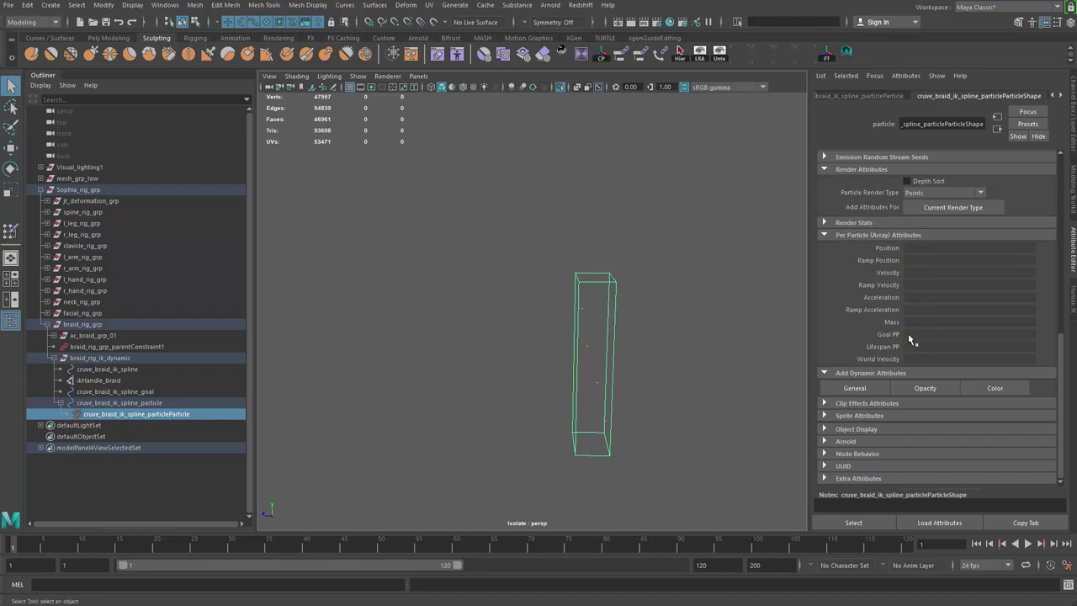
key("ctrl+1")
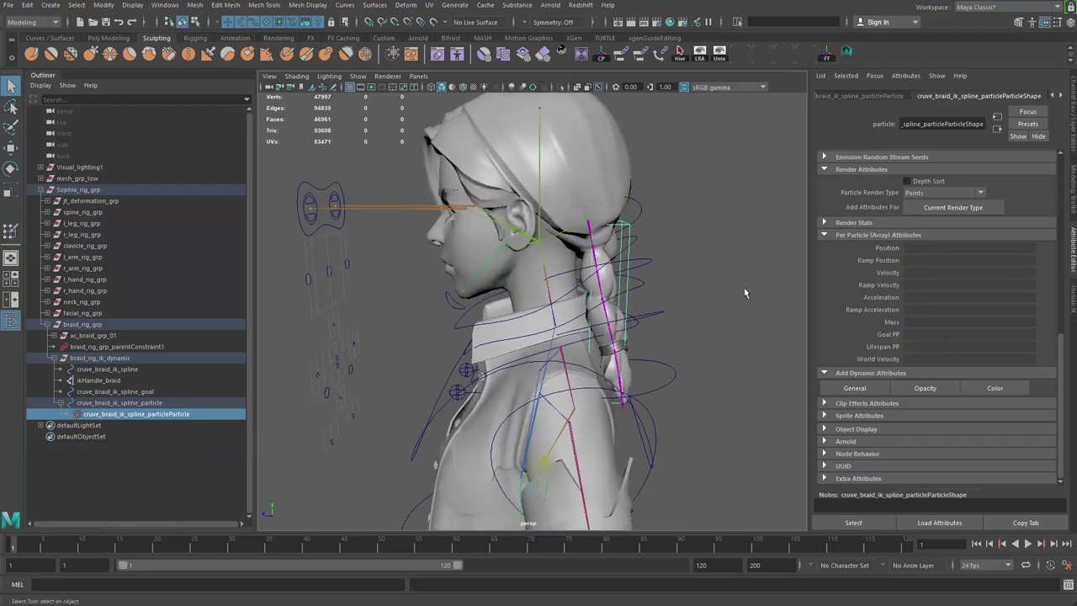
right_click(924, 335)
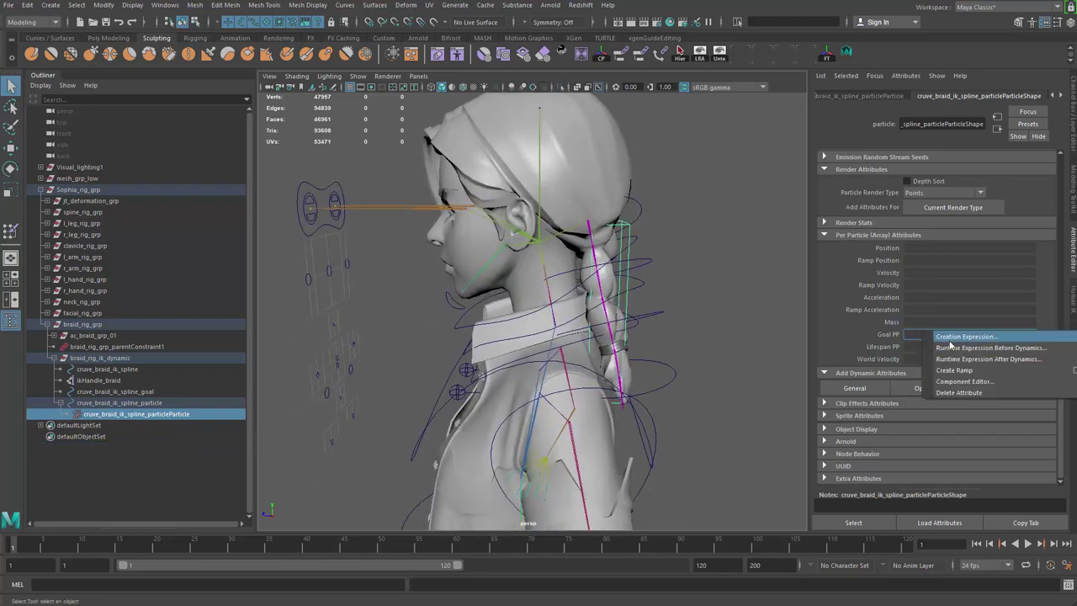
left_click(956, 370)
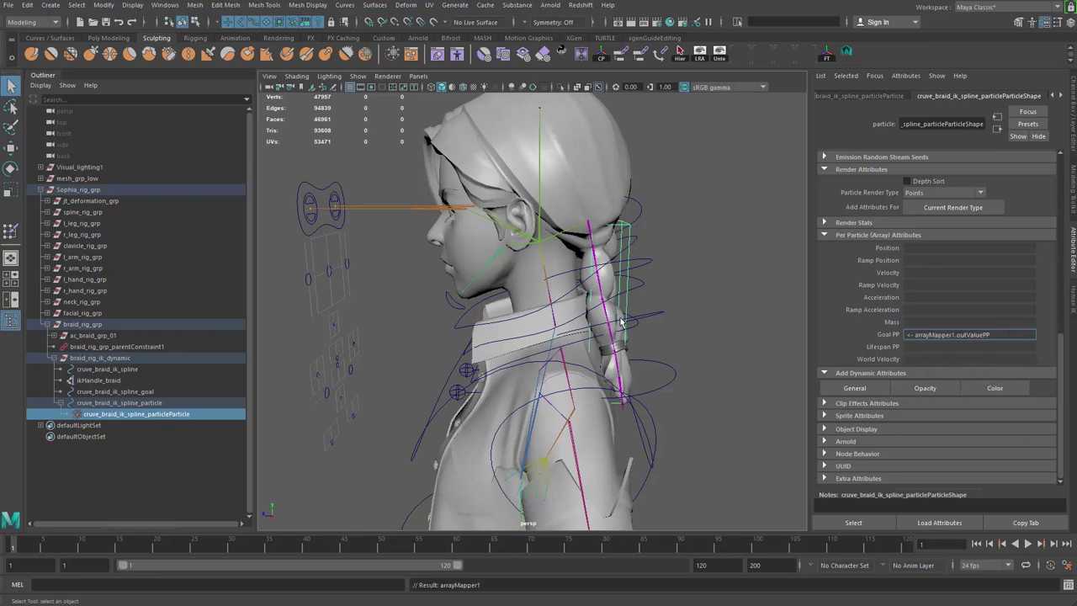
- Open the Node Editor and graph the input and output connections of cruve_braid_ik_spline_particleParticleShape
middle_click_drag(621, 321, 643, 330, "alt")
left_click(167, 6)
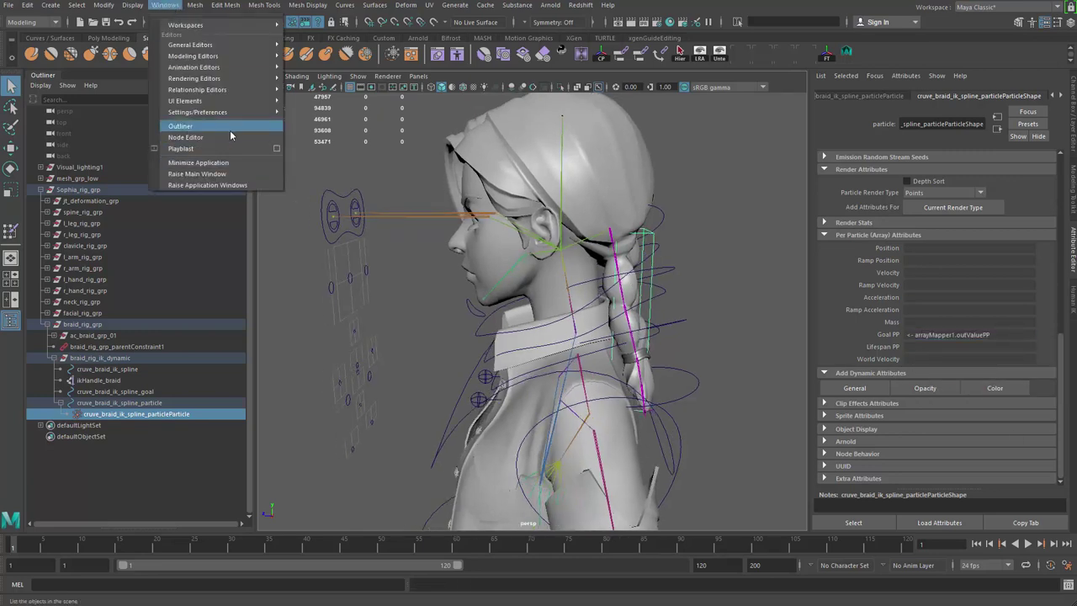
left_click(228, 137)
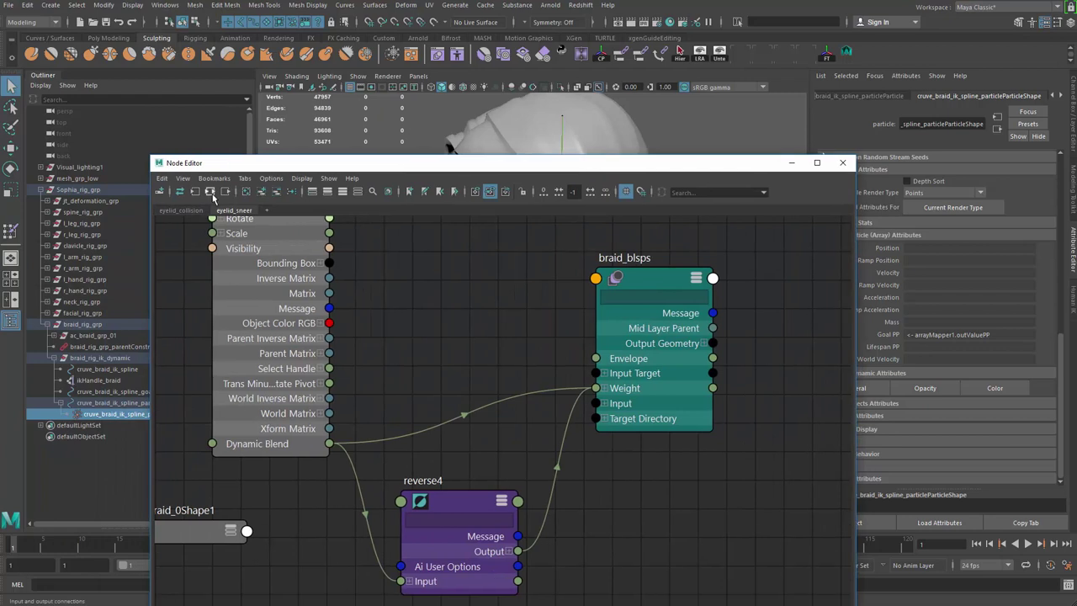
left_click(213, 195)
scroll(459, 379, "up", 5)
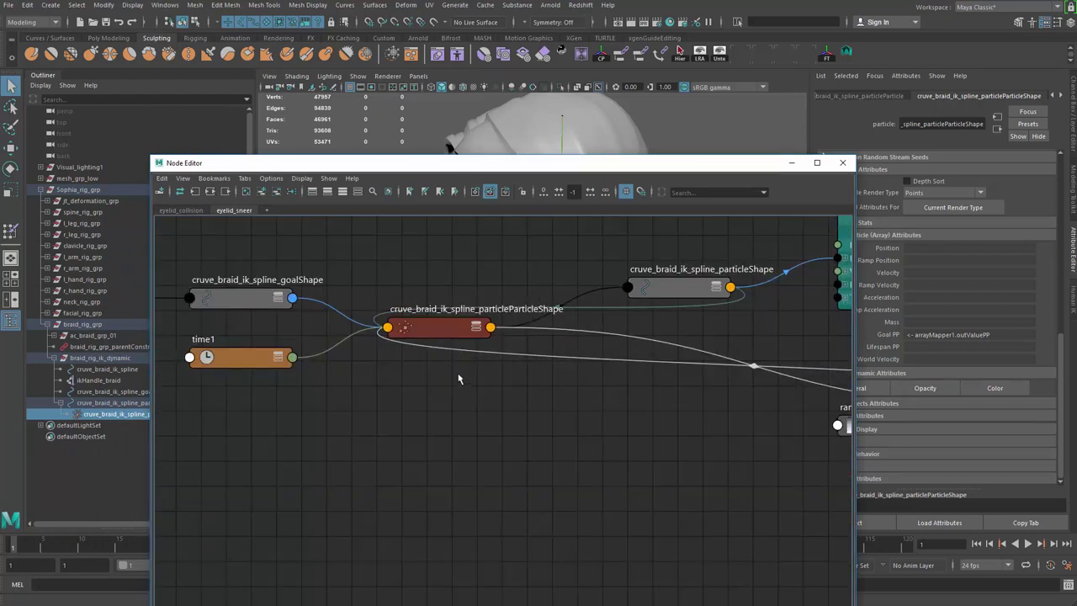
mouse_move(445, 312)
left_mouse_down()
mouse_move(440, 328)
mouse_move(452, 321)
left_mouse_up()
middle_click_drag(646, 437, 382, 363, "alt")
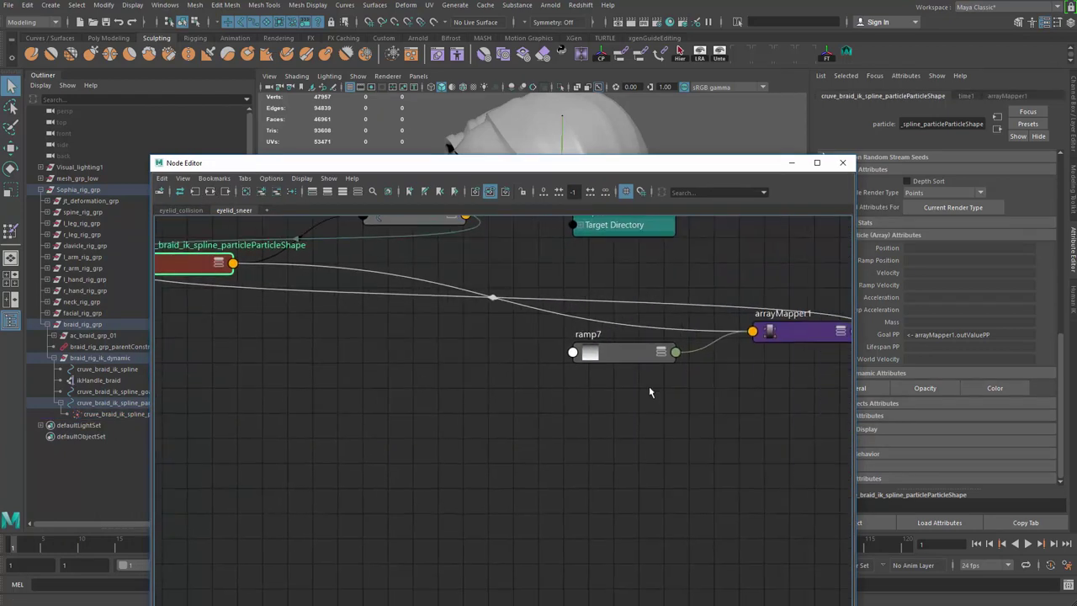
- Spread out the ramp7, particle shape and arrayMapper1 nodes, and expand the attributes of the particle shape and arrayMapper1
left_click_drag(646, 357, 464, 446)
left_click_drag(194, 268, 243, 333)
key("3")
left_click_drag(243, 419, 245, 216)
left_click_drag(786, 331, 553, 558)
middle_click_drag(471, 581, 420, 397, "alt")
left_click_drag(596, 285, 586, 304)
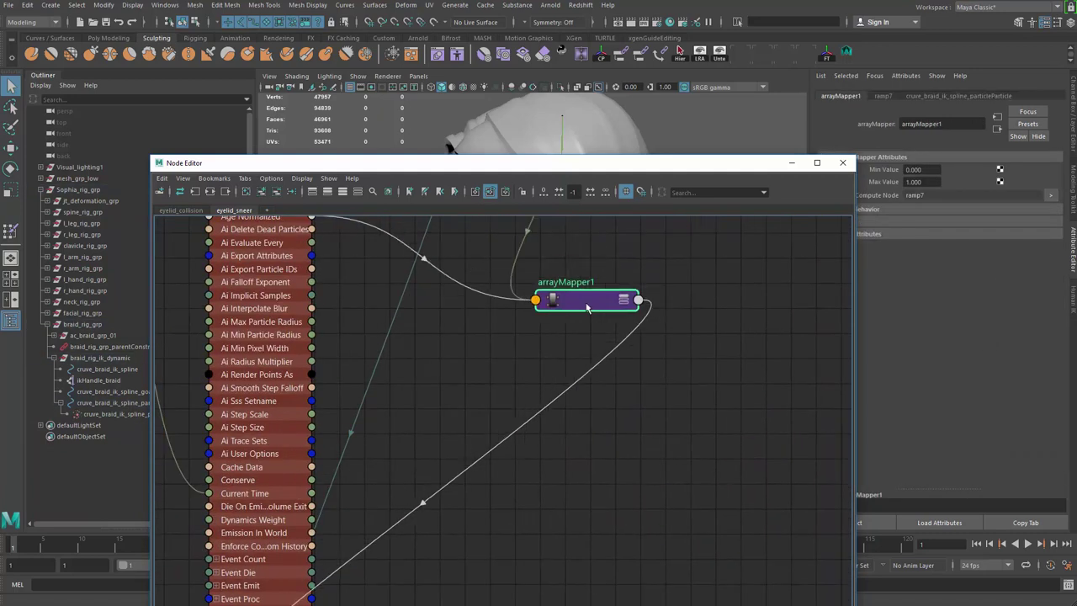
key("3")
- Locate the particle shape's Goal PP attribute, and reposition ramp7 and arrayMapper1 beside its Age Normalized attribute
middle_click_drag(290, 589, 504, 349, "alt")
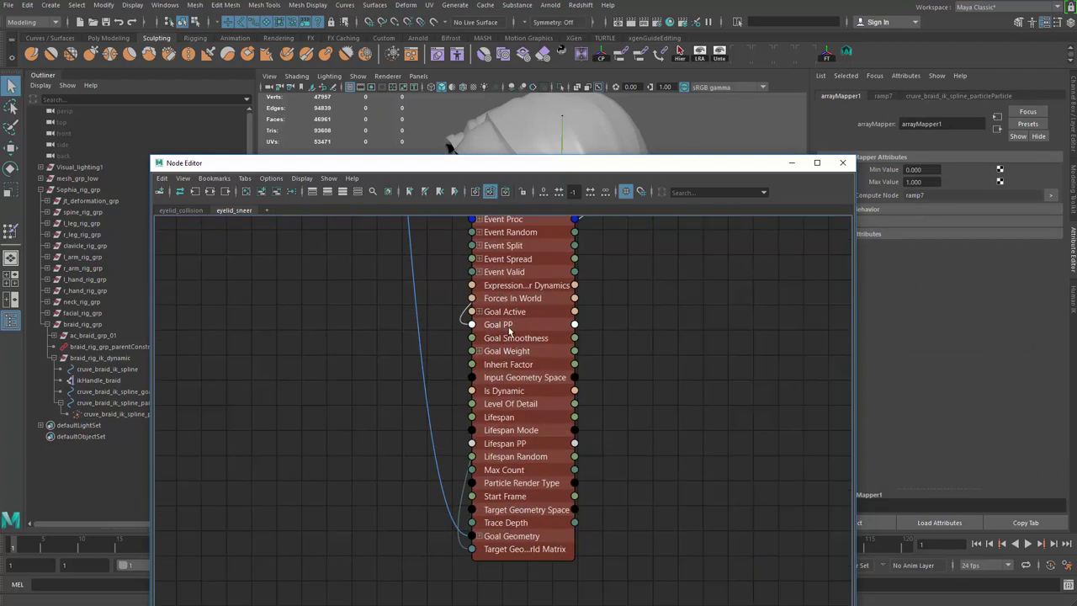
middle_click_drag(659, 291, 577, 489, "alt")
mouse_move(673, 267)
middle_mouse_down("alt")
mouse_move(521, 476)
mouse_move(530, 552)
middle_mouse_up("alt")
middle_click_drag(529, 331, 584, 373, "alt")
left_click_drag(559, 305, 558, 333)
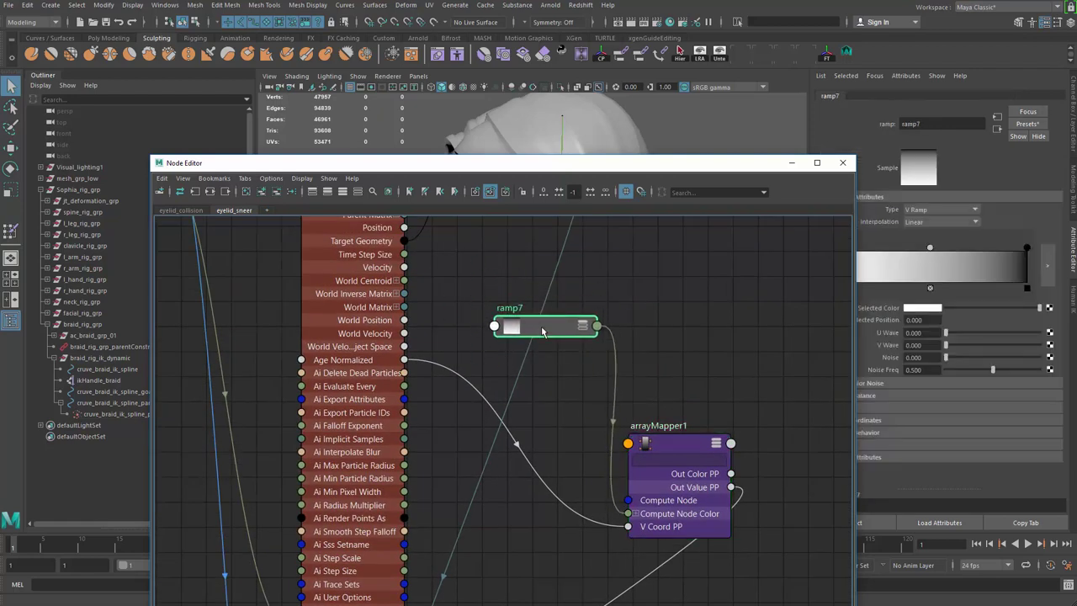
left_click_drag(655, 444, 668, 377)
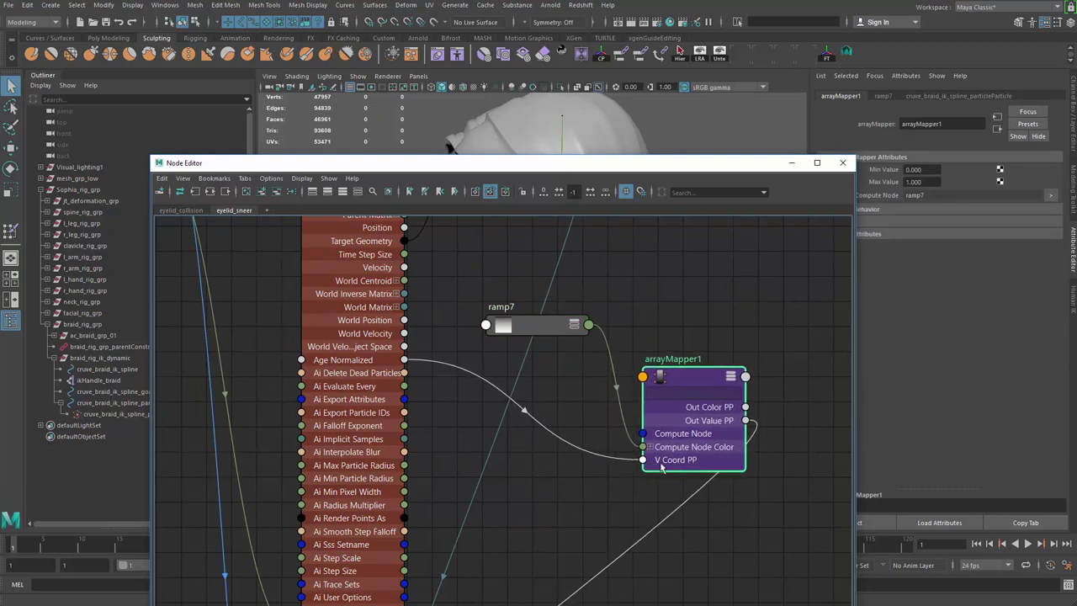
left_click_drag(531, 329, 532, 308)
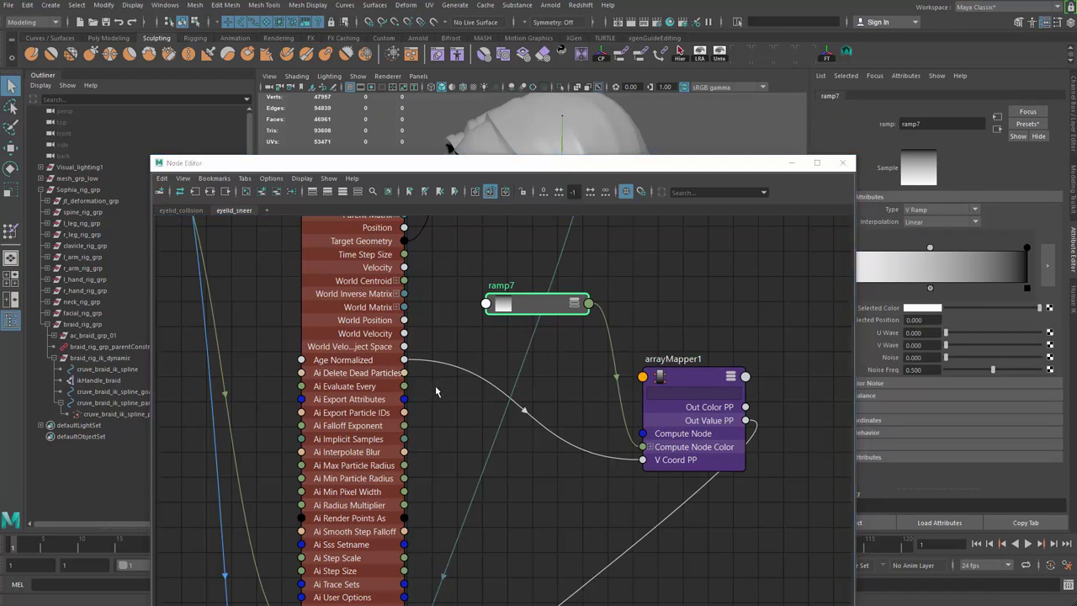
- Trace the connections from Age Normalized and ramp7 through arrayMapper1 to the particle shape's Goal PP, and examine the ramp gradient
middle_click_drag(609, 415, 774, 110, "alt")
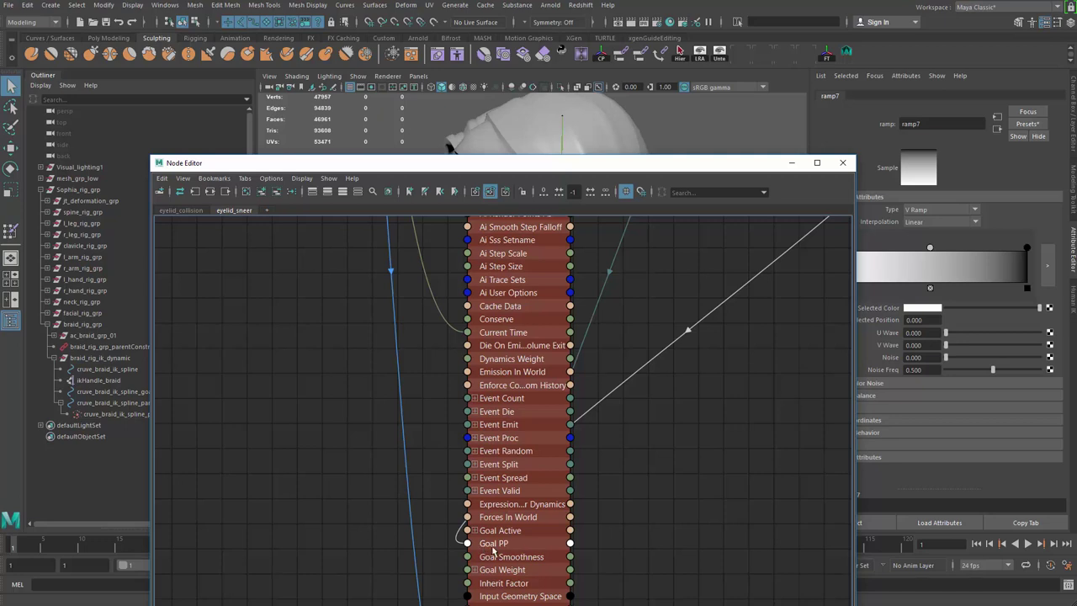
middle_click_drag(654, 434, 555, 555, "alt")
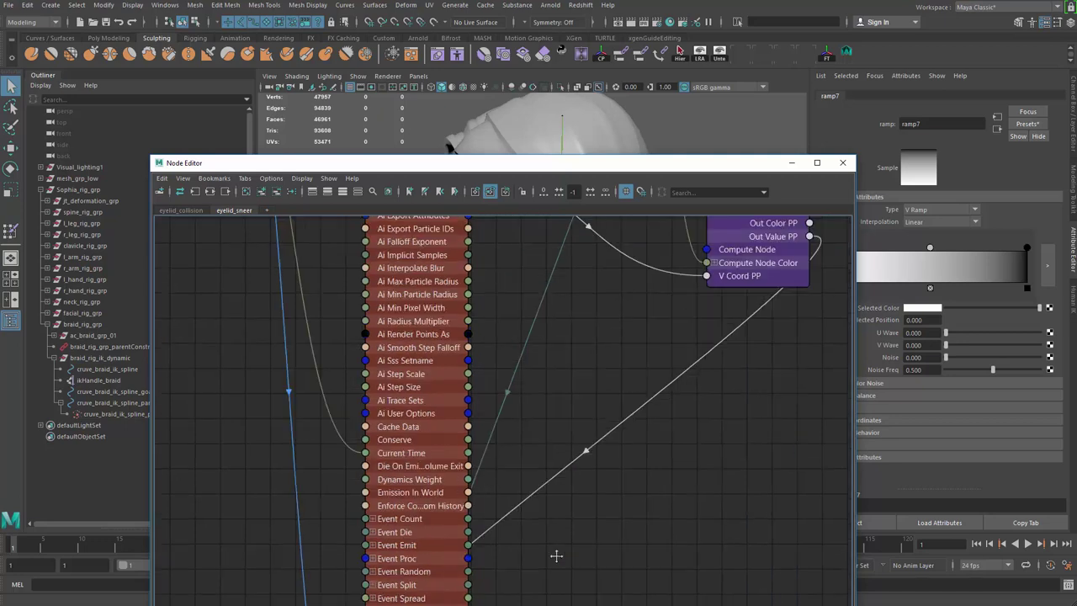
middle_click_drag(591, 387, 542, 522, "alt")
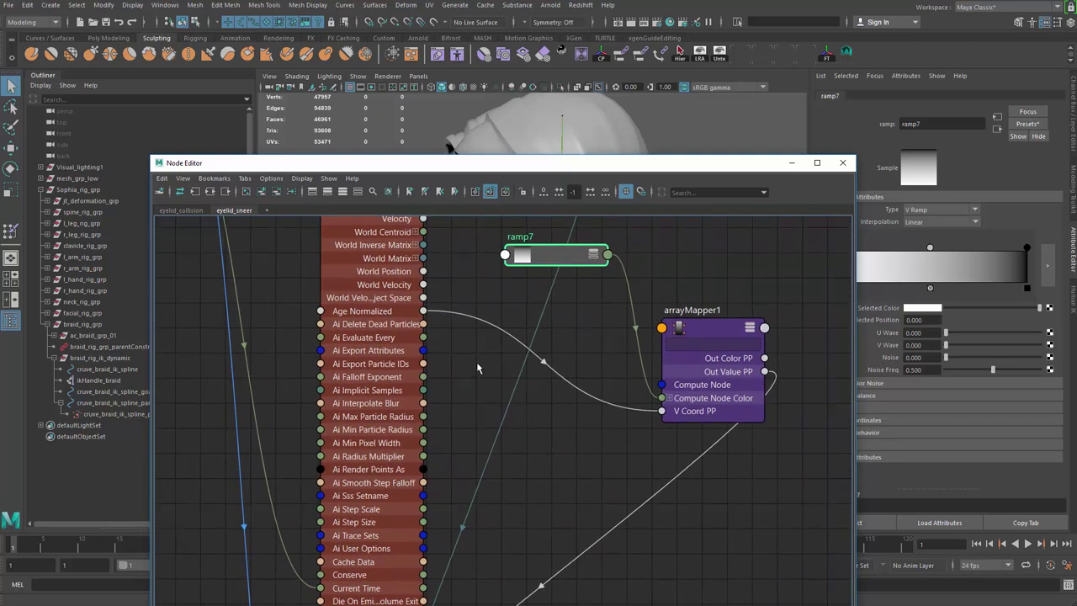
middle_click_drag(477, 368, 469, 440, "alt")
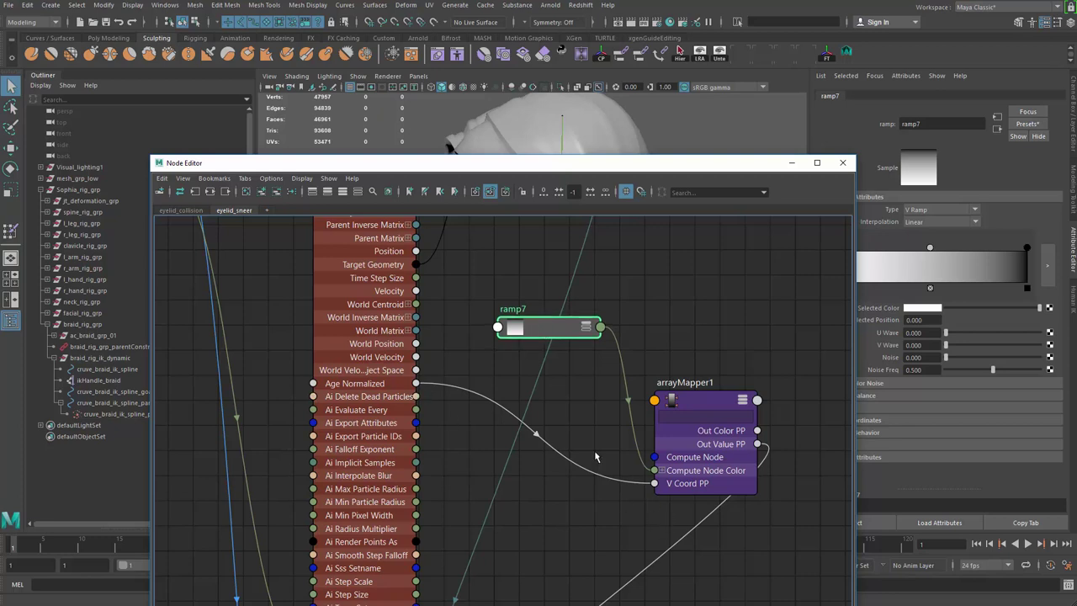
left_click_drag(681, 163, 481, 122)
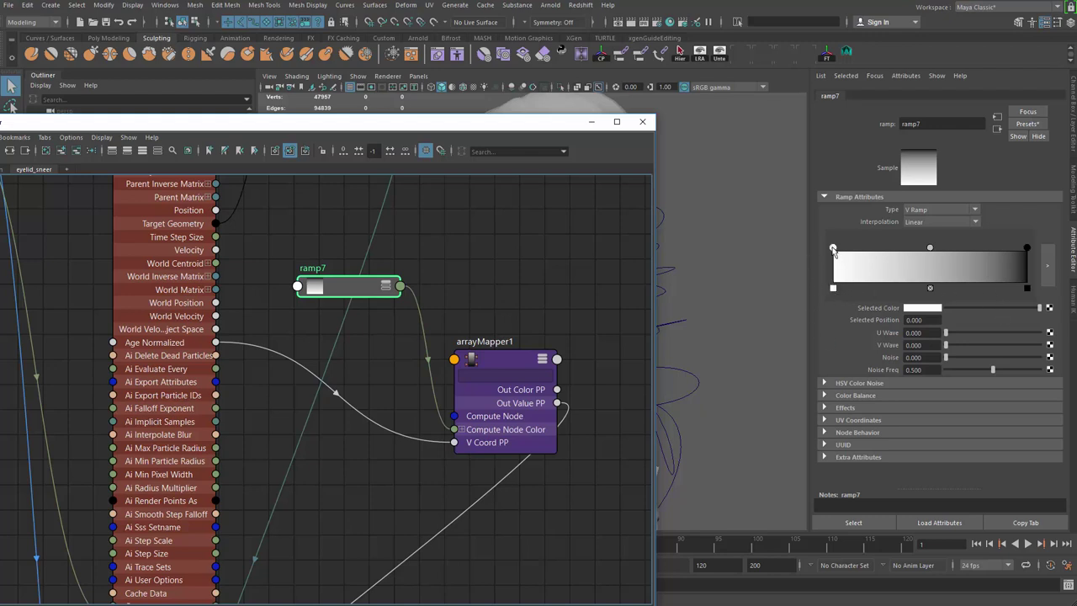
middle_click_drag(539, 433, 532, 345, "alt")
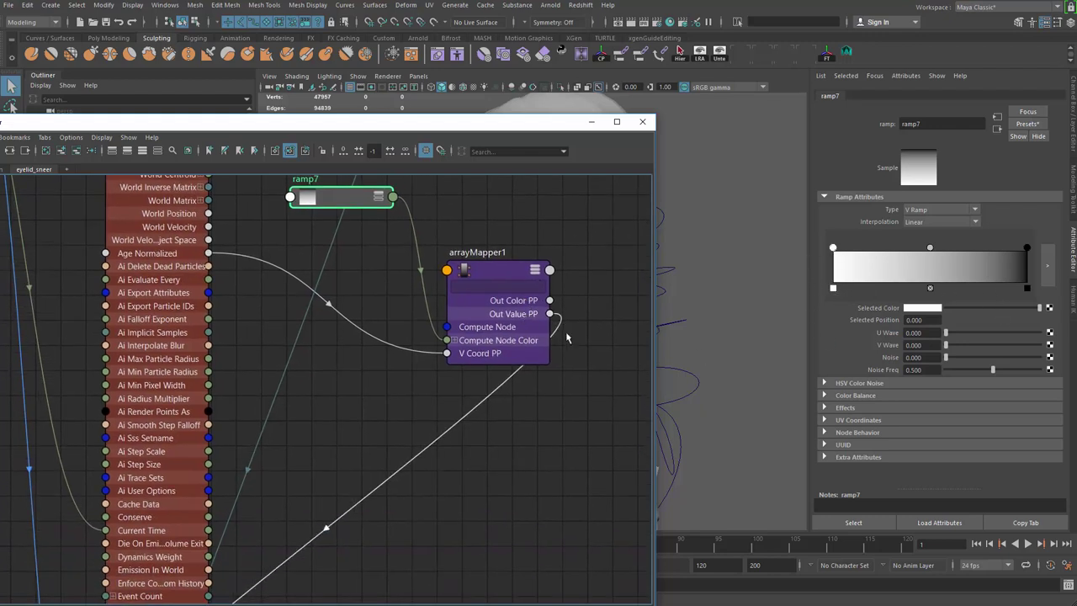
middle_click_drag(425, 393, 357, 439, "alt")
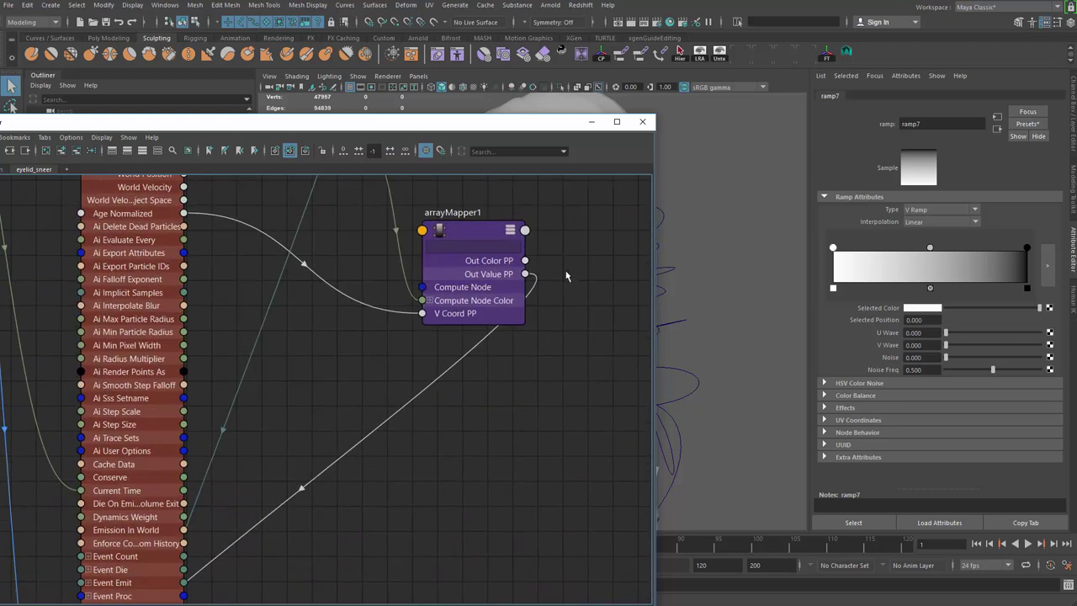
middle_click_drag(305, 515, 557, 178, "alt")
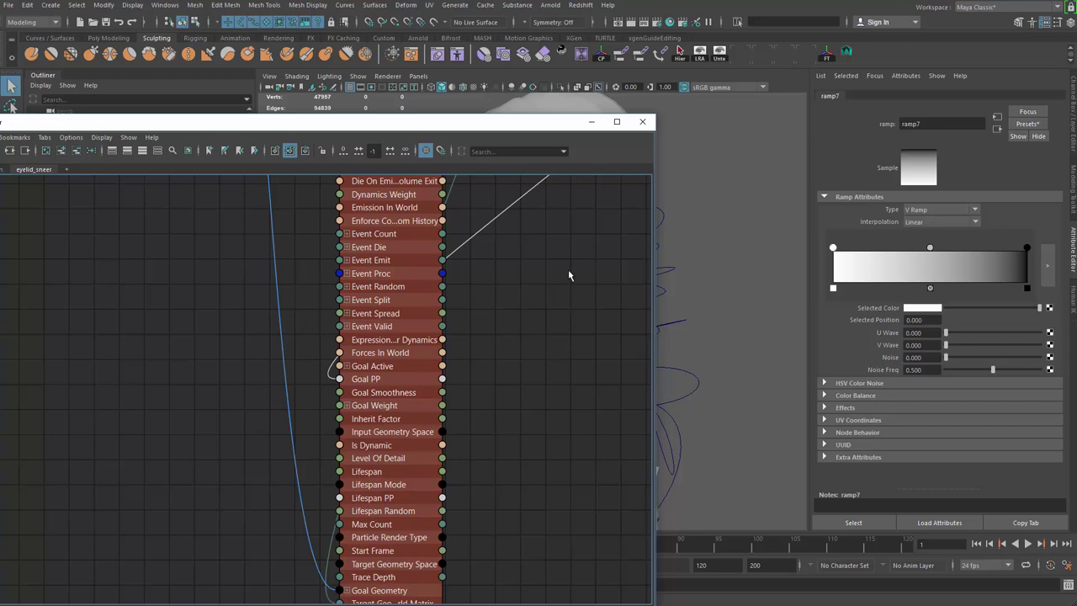
mouse_move(568, 271)
middle_mouse_down("alt")
mouse_move(547, 399)
mouse_move(547, 361)
mouse_move(552, 375)
middle_mouse_up("alt")
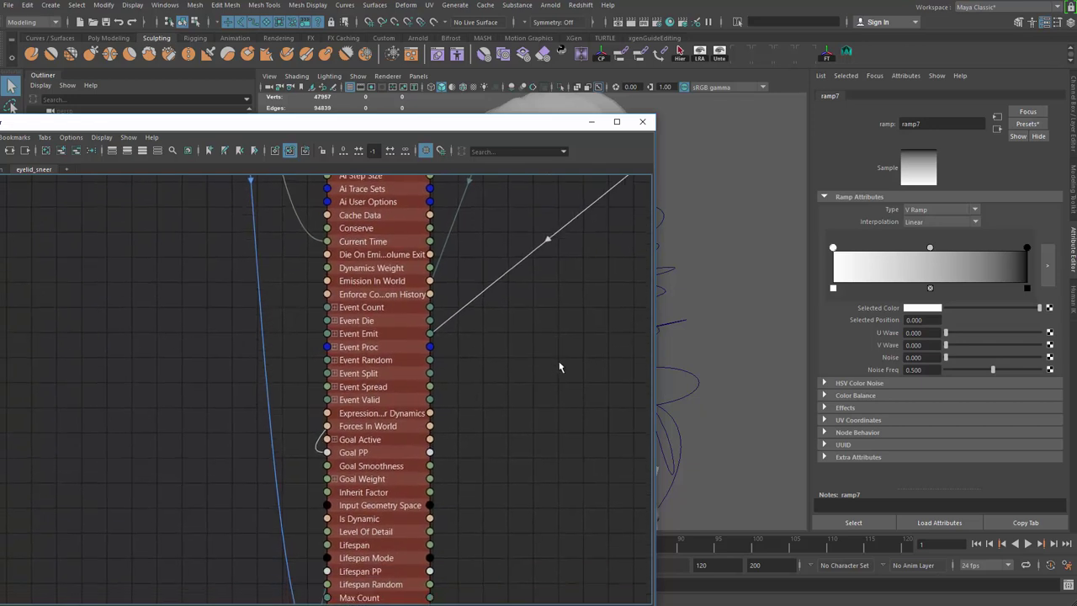
middle_click_drag(571, 190, 529, 405, "alt")
middle_click_drag(533, 303, 452, 438, "alt")
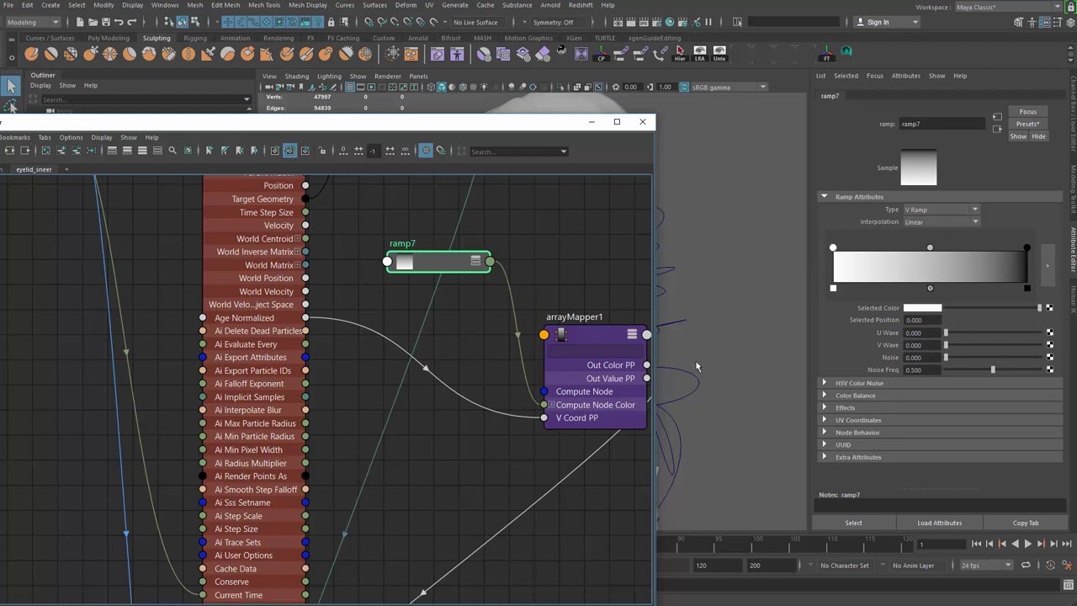
middle_click_drag(530, 297, 530, 54, "alt")
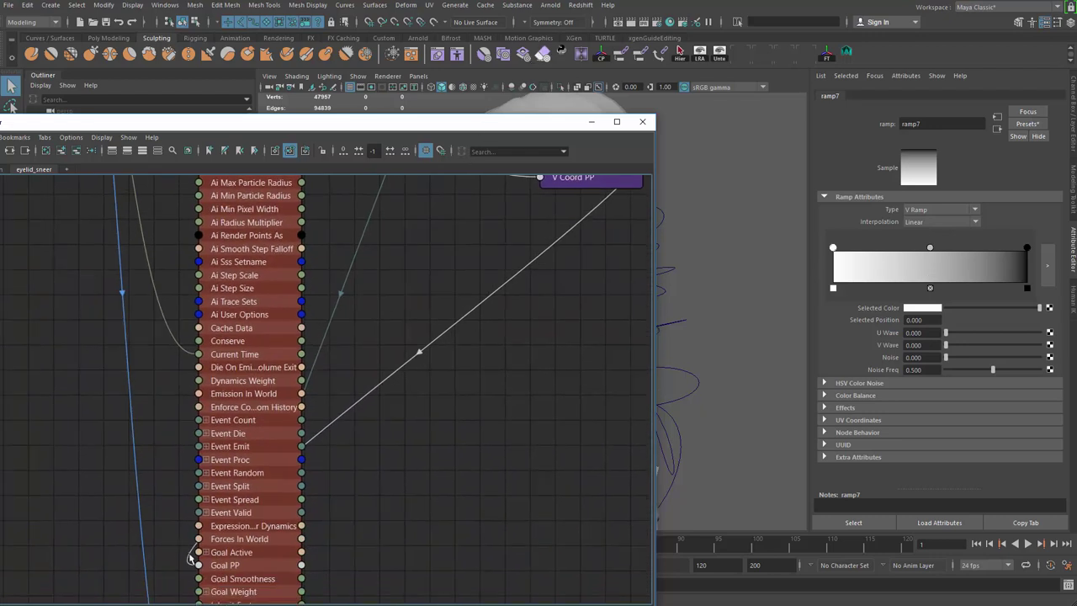
middle_click_drag(459, 397, 353, 564, "alt")
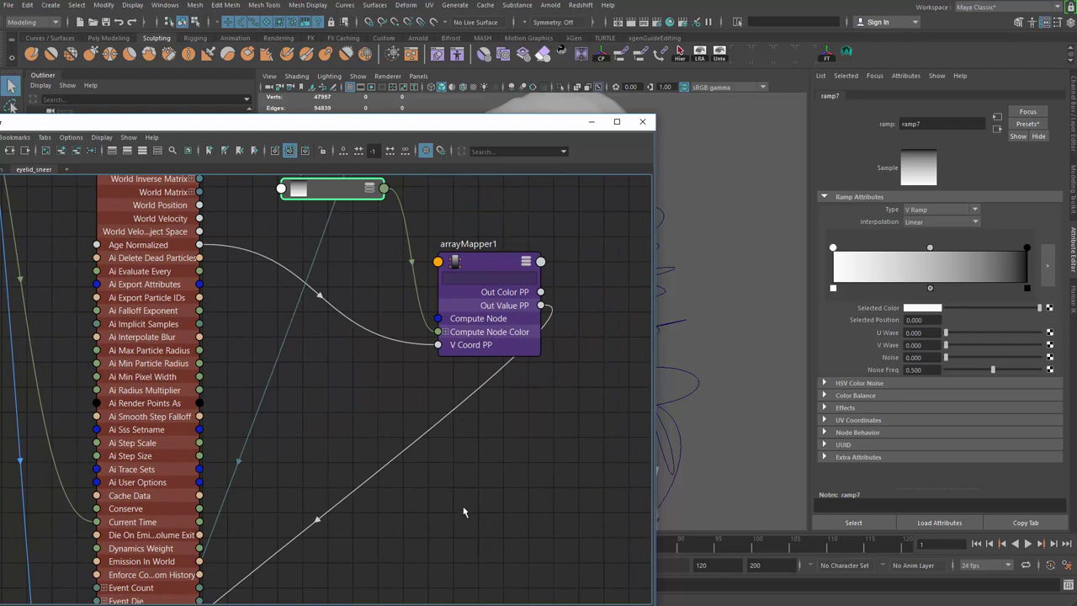
middle_click_drag(359, 358, 393, 352, "alt")
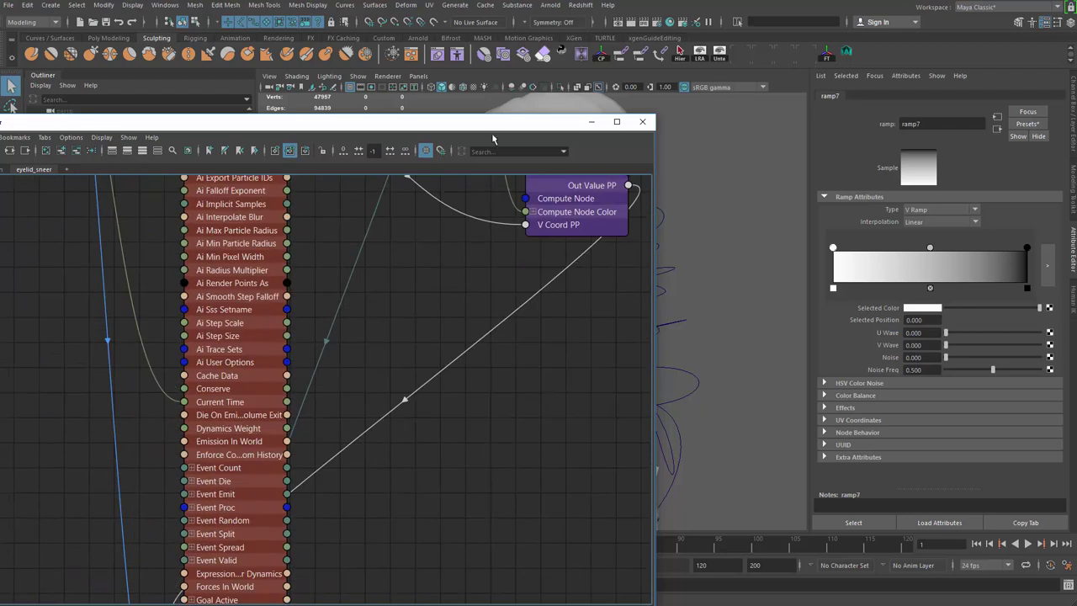
- Delete the connection from the particle shape's Age Normalized attribute to arrayMapper1's V Coord PP
left_click_drag(494, 122, 613, 42)
middle_click_drag(486, 297, 490, 556, "alt")
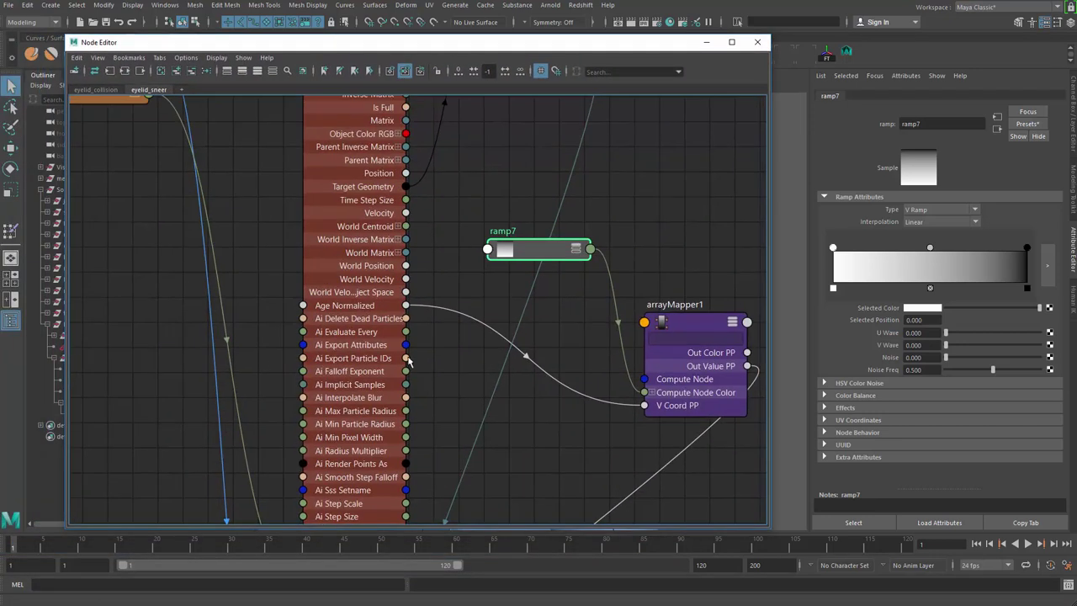
left_click(540, 410)
left_click(515, 349)
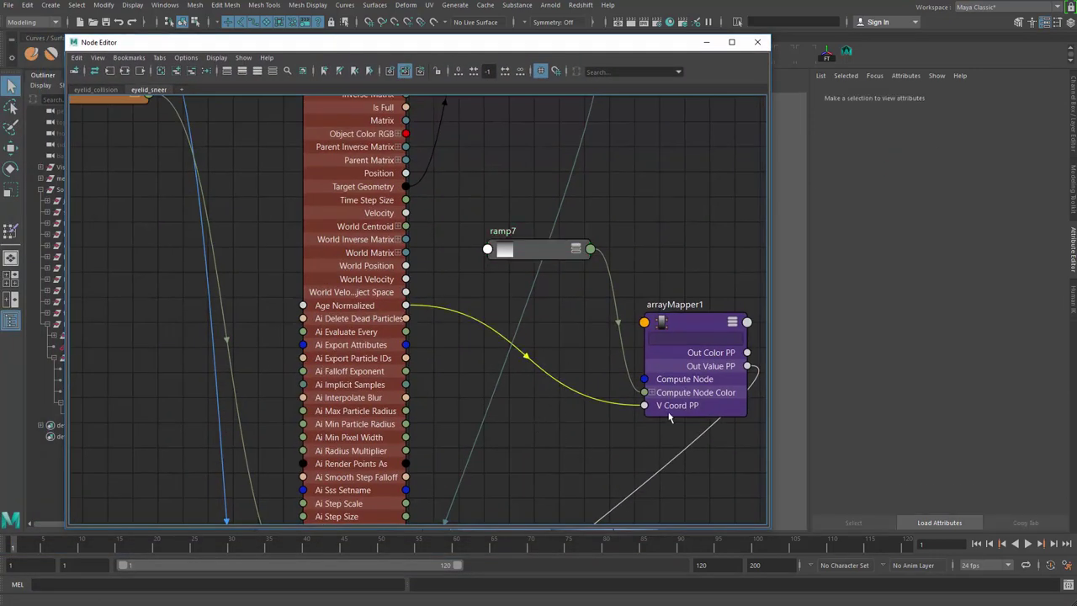
left_click(519, 250)
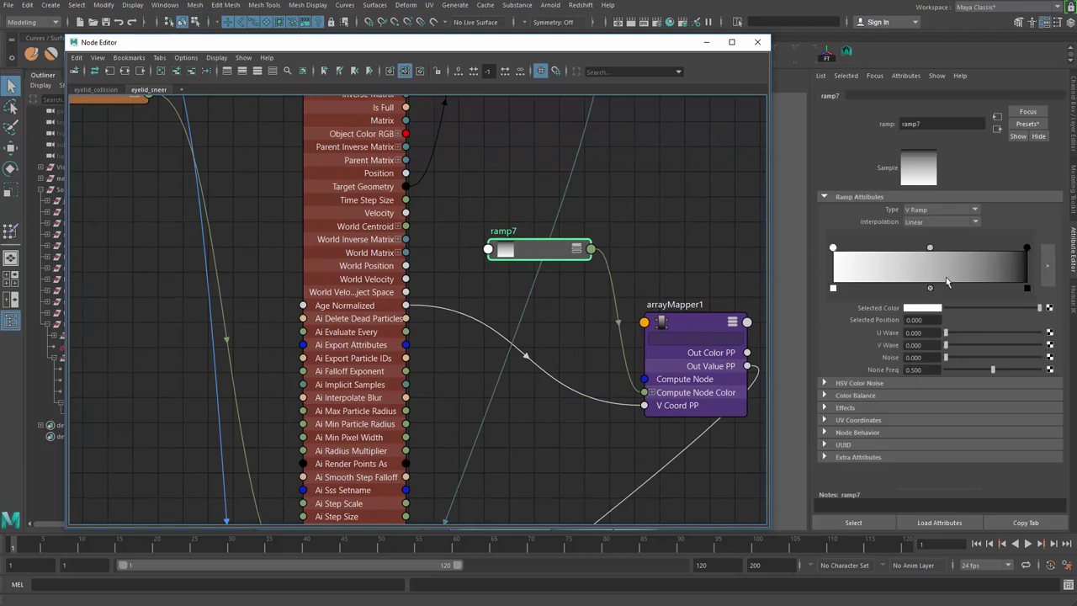
left_click(569, 446)
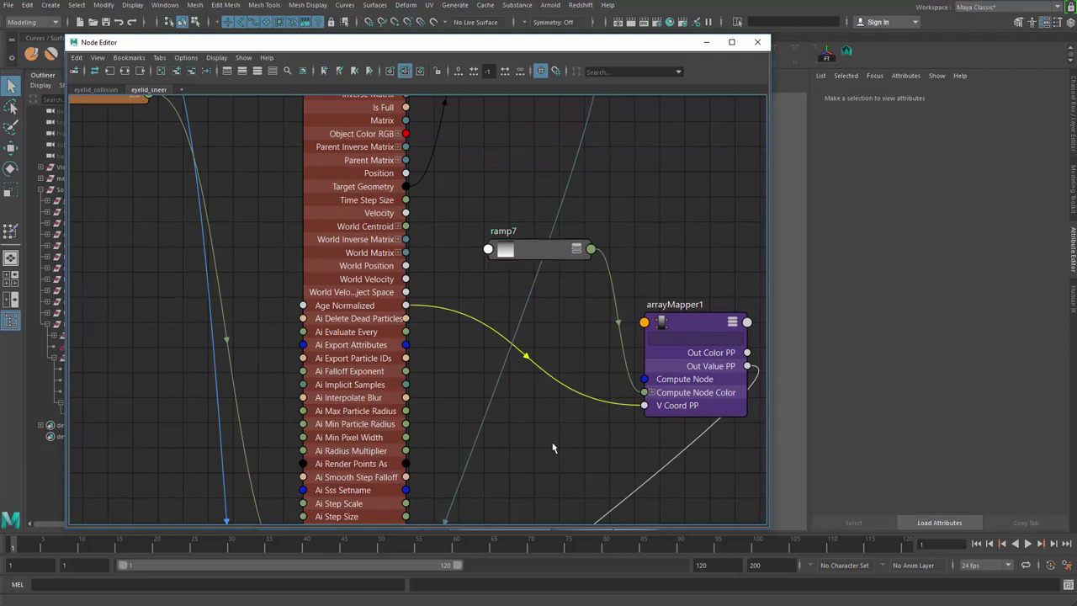
key("Delete")
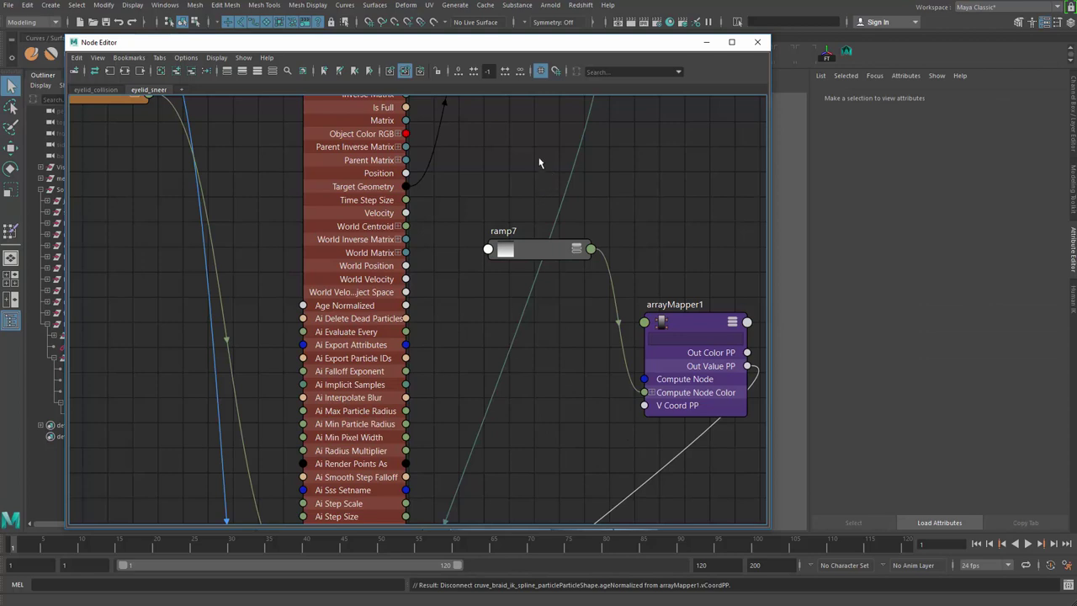
- Set the Lifespan Mode of the braid's particle shape to Live forever
left_click(367, 169)
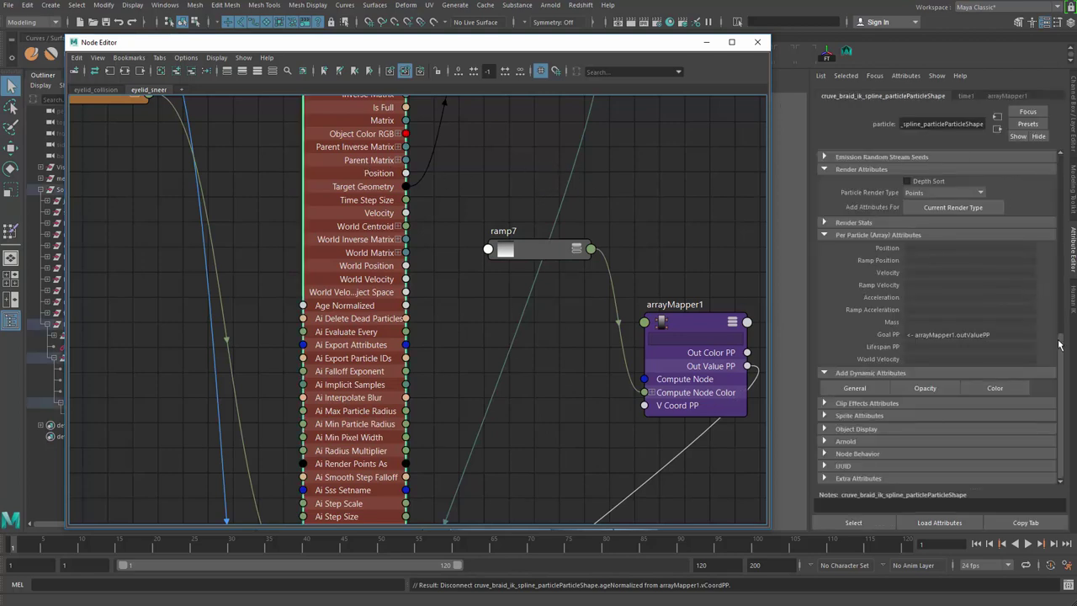
left_click_drag(1059, 344, 1060, 185)
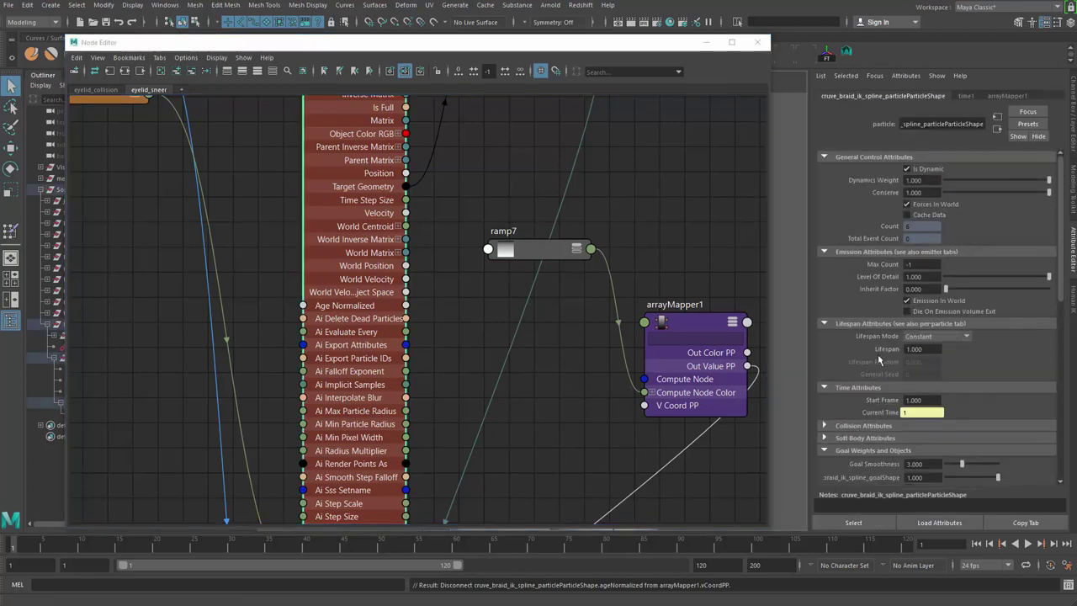
left_click(935, 337)
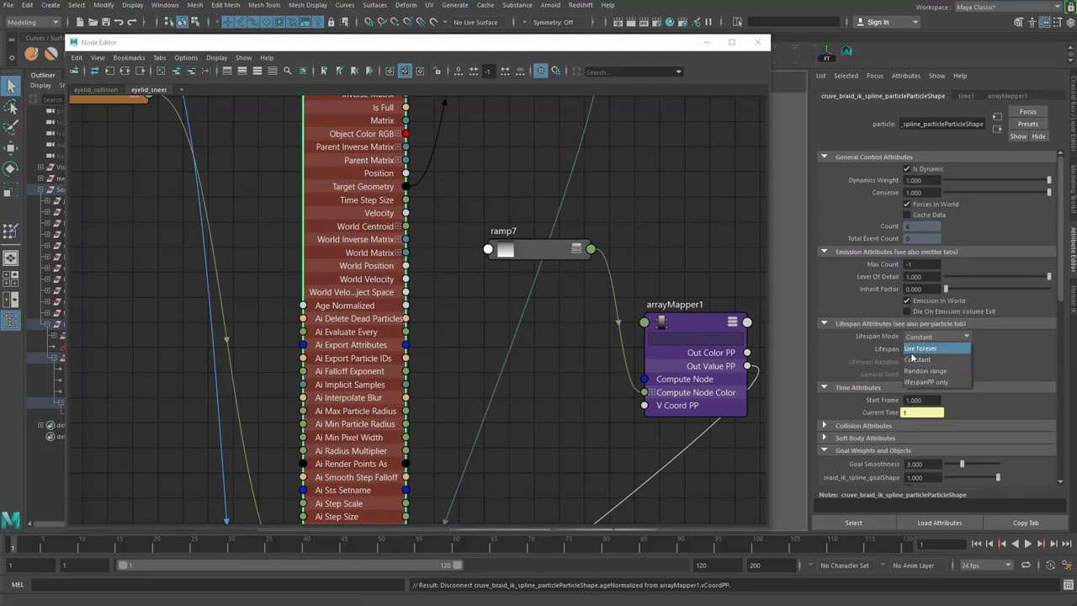
left_click(920, 347)
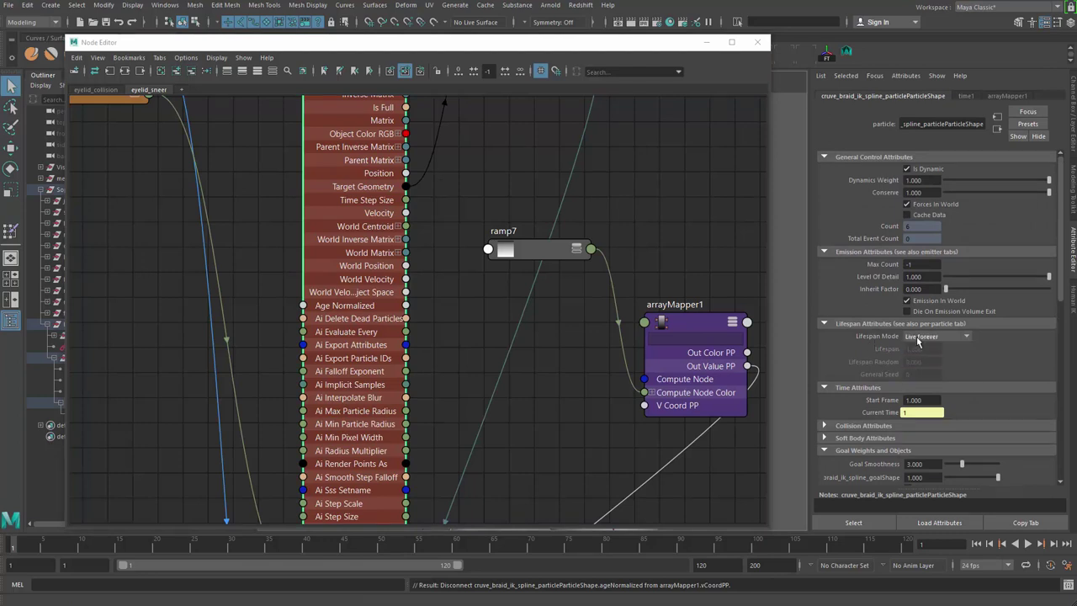
- Review the particle shape's outputs in the node graph and its Per Particle (Array) Attributes, including Mass and Goal PP
middle_click_drag(547, 377, 483, 382, "alt")
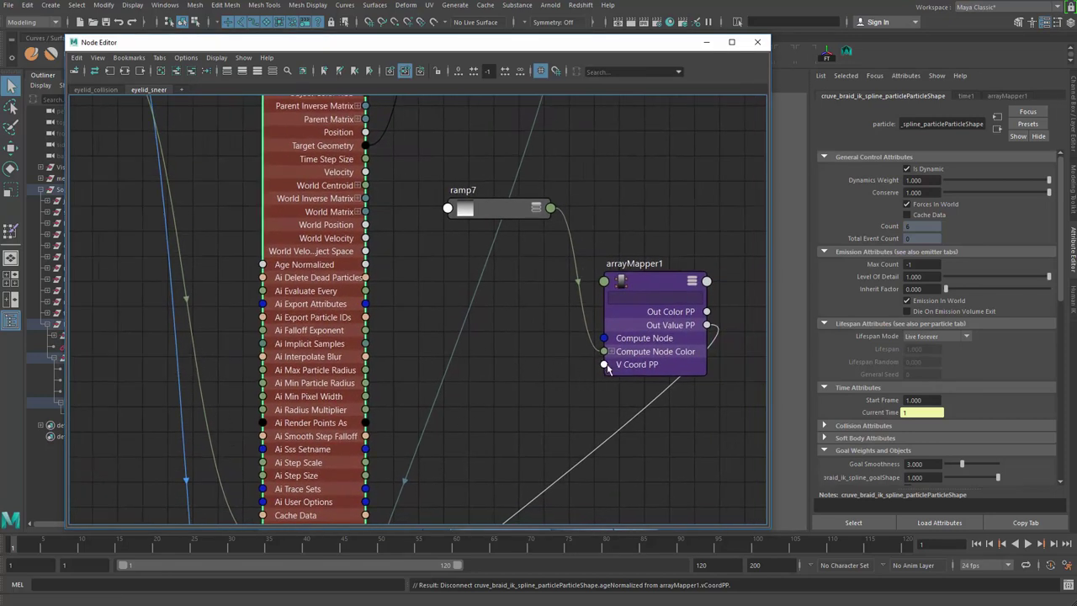
left_click(423, 285)
middle_click_drag(402, 302, 433, 499, "alt")
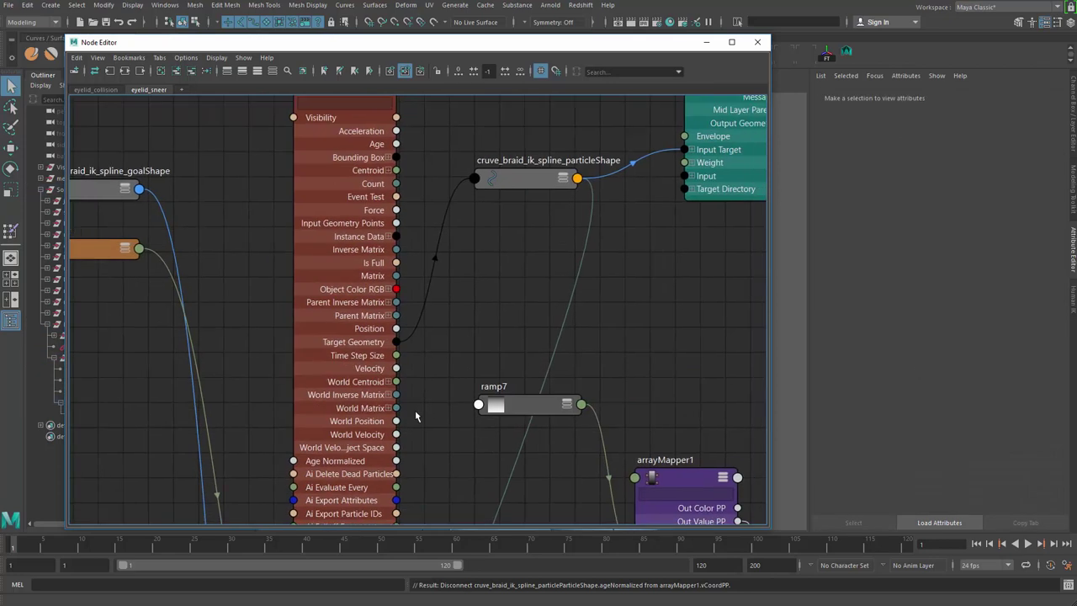
left_click(335, 236)
left_click_drag(486, 48, 413, 57)
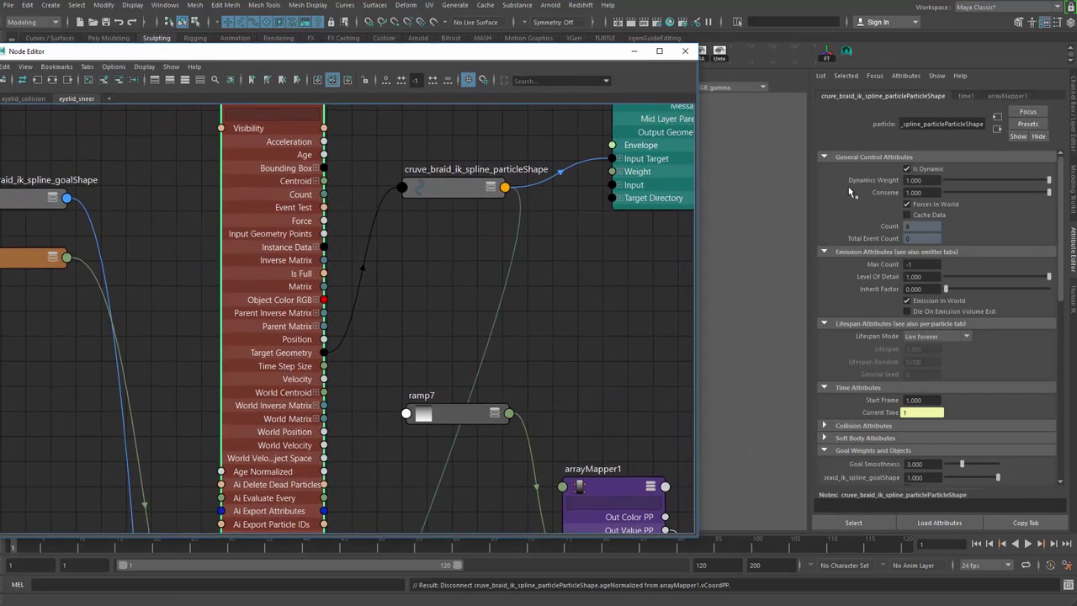
left_click_drag(1058, 268, 1074, 457)
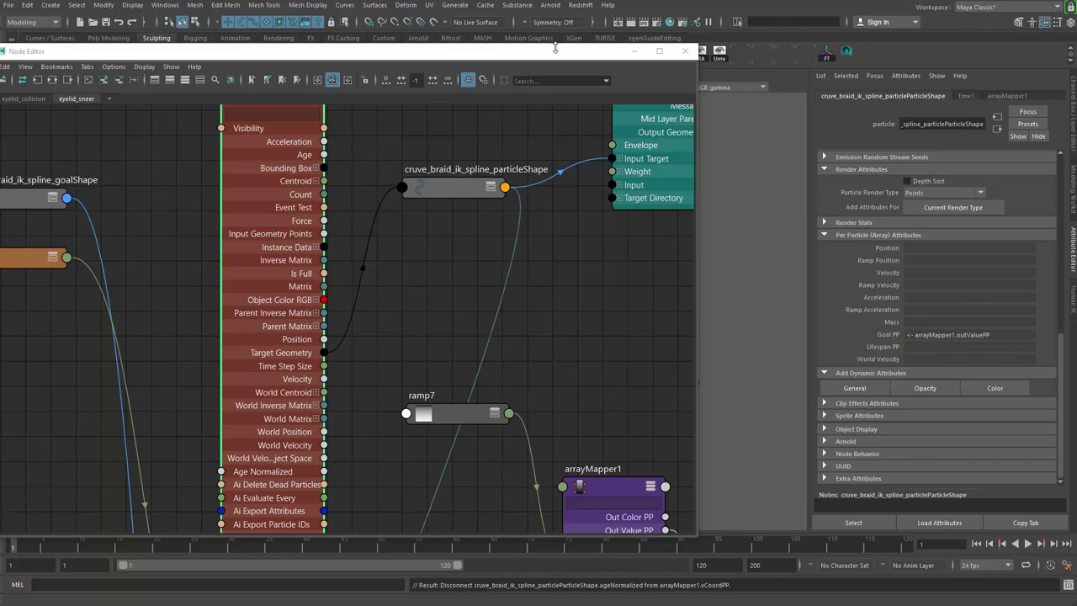
- Reposition the arrayMapper1 node above ramp7, beneath the braid_blsps node
left_click_drag(553, 48, 559, 54)
middle_click_drag(576, 379, 558, 243, "alt")
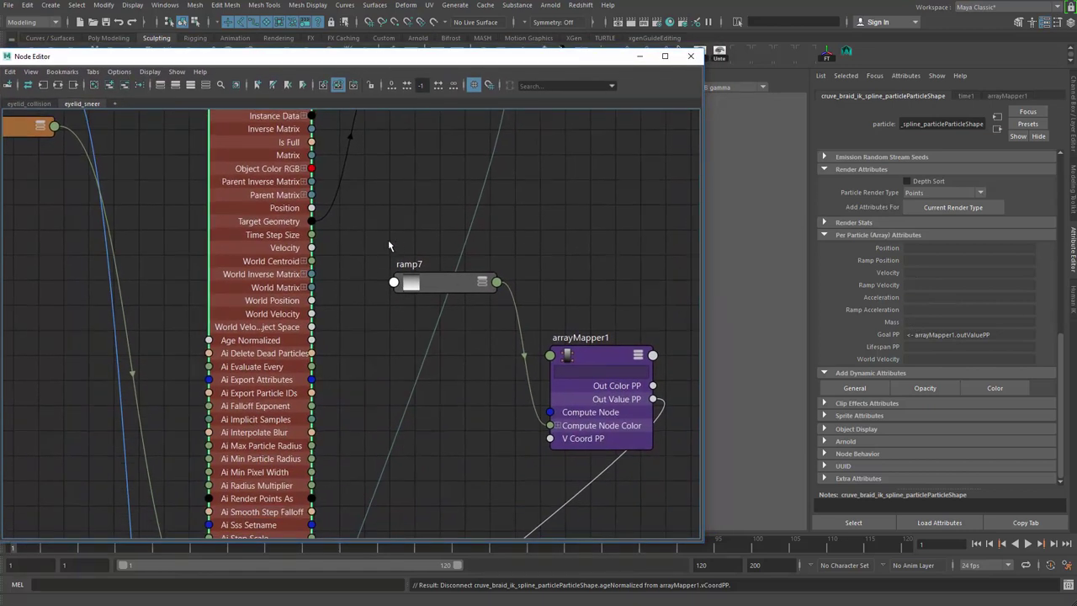
scroll(362, 303, "up", 5)
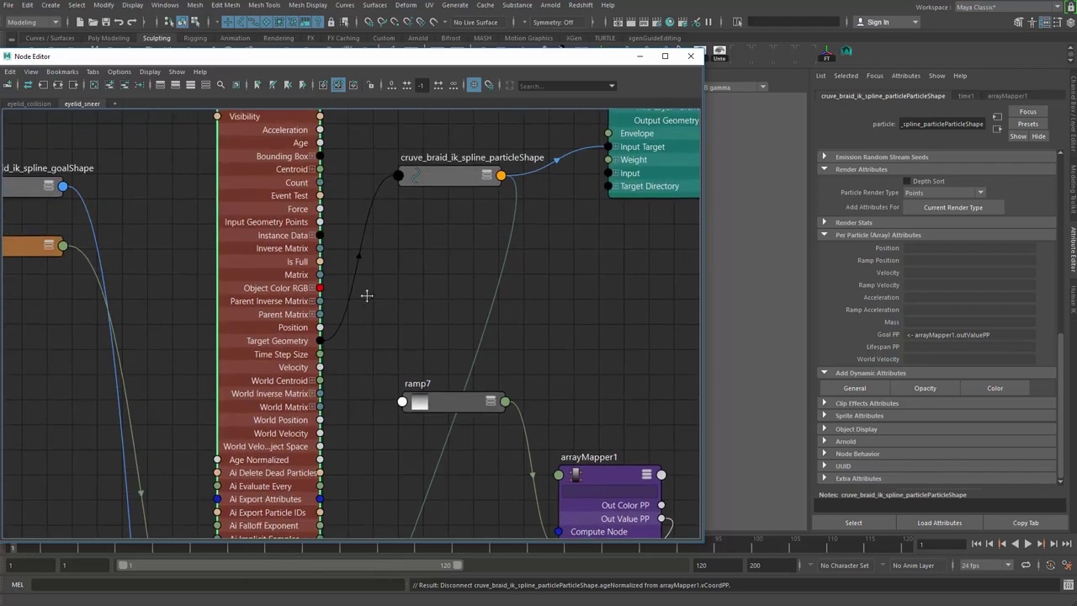
scroll(370, 295, "down", 2)
left_click_drag(594, 466, 606, 305)
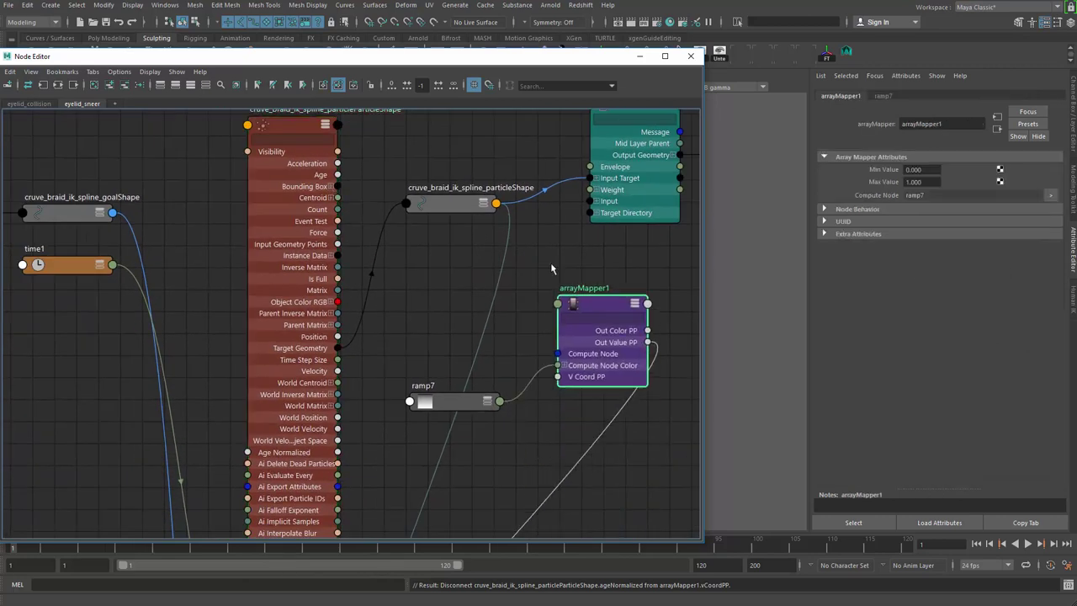
- Connect the particle shape's mass attribute to arrayMapper1's vCoordPP with the Connection Editor, and close that editor
middle_click_drag(396, 256, 391, 308, "alt")
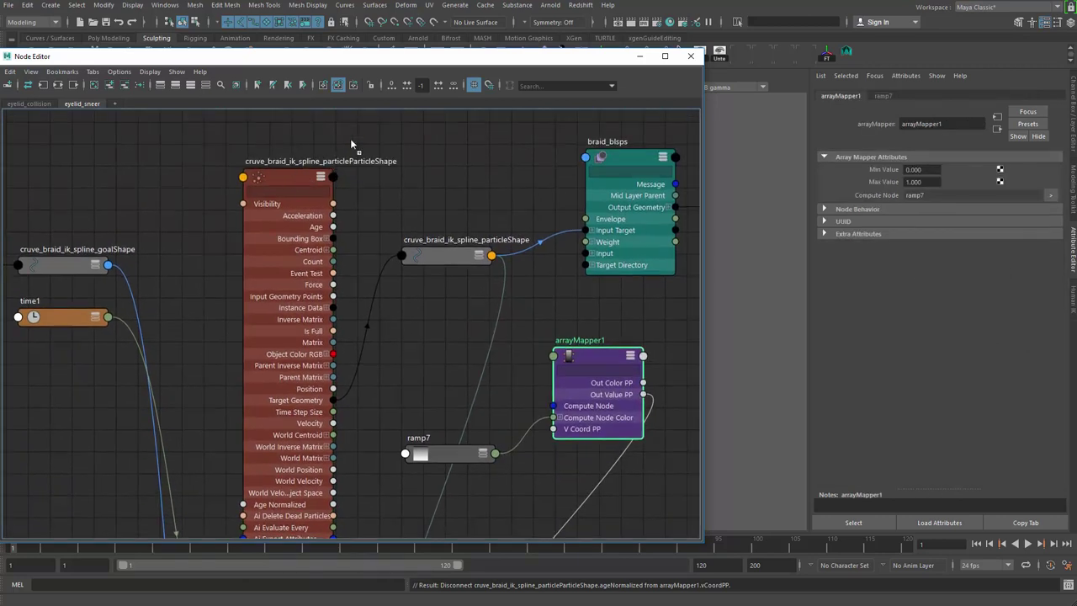
middle_click_drag(581, 359, 582, 360, "shift")
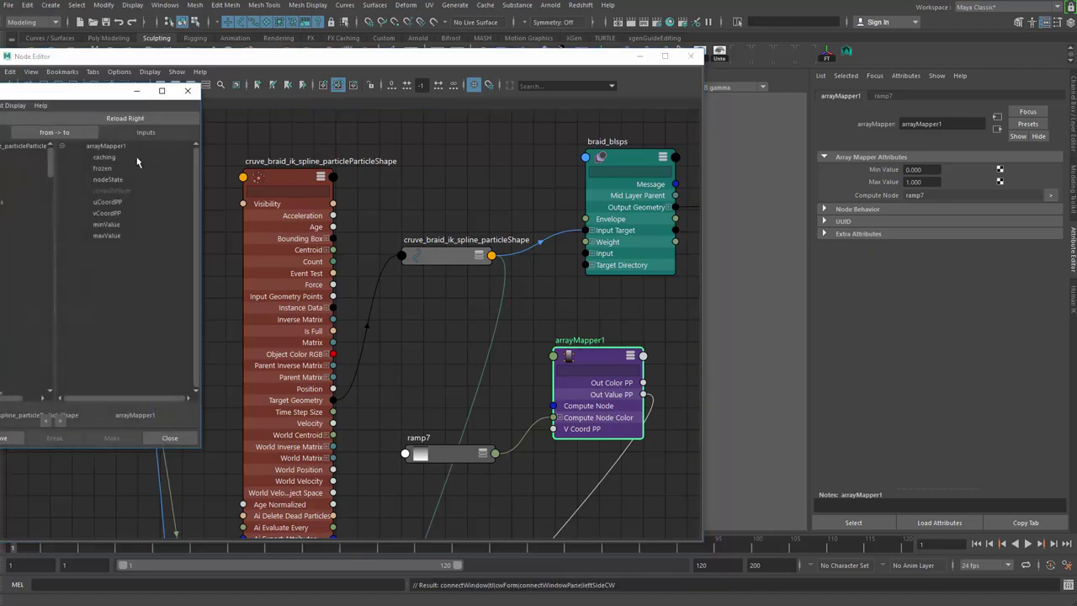
left_click_drag(110, 94, 613, 65)
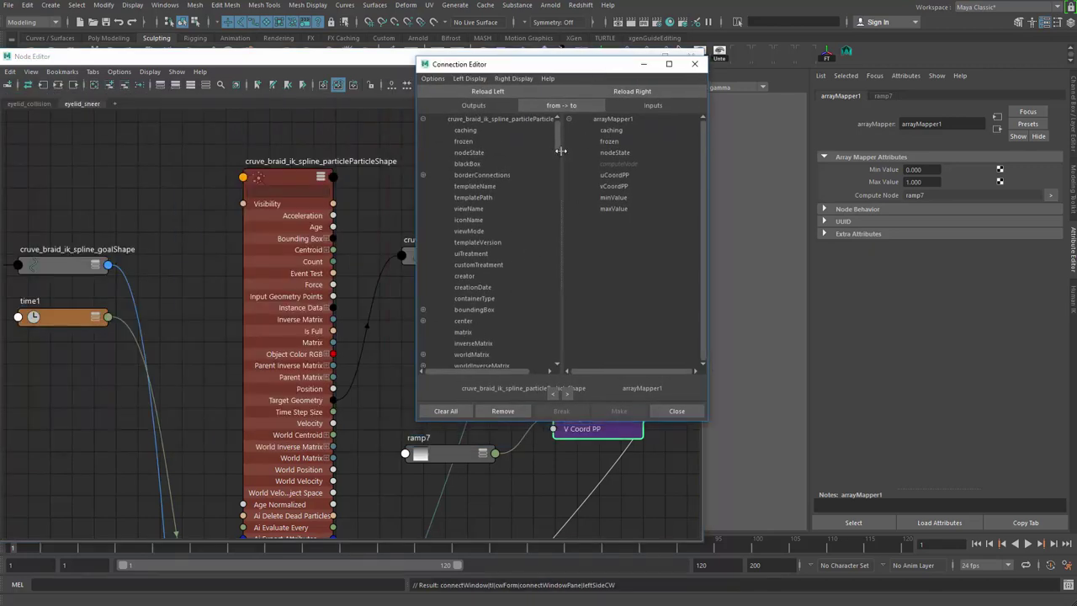
left_click_drag(558, 135, 567, 245)
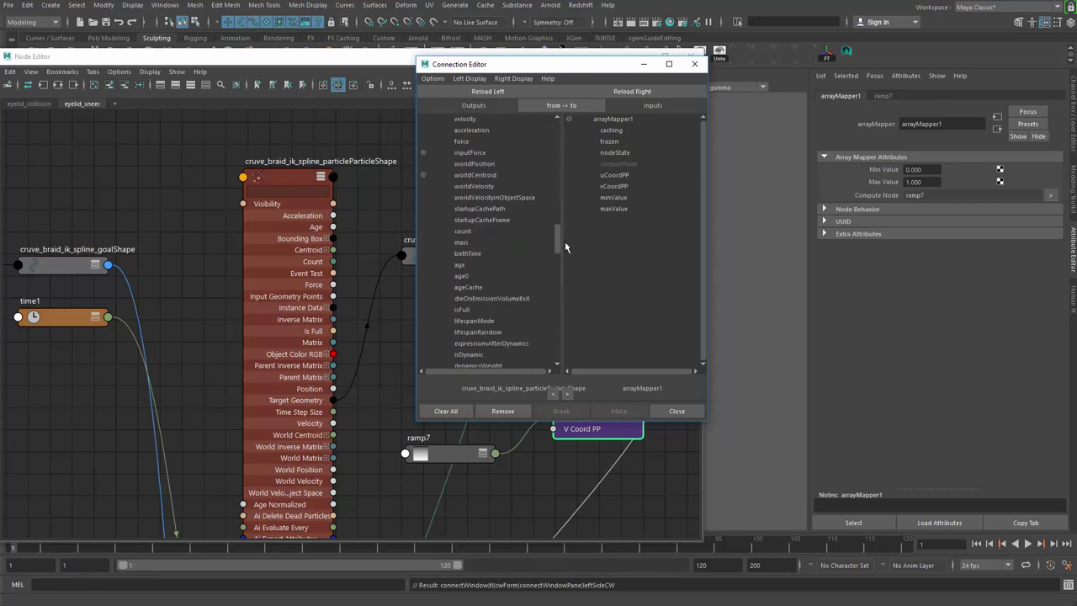
left_click(505, 242)
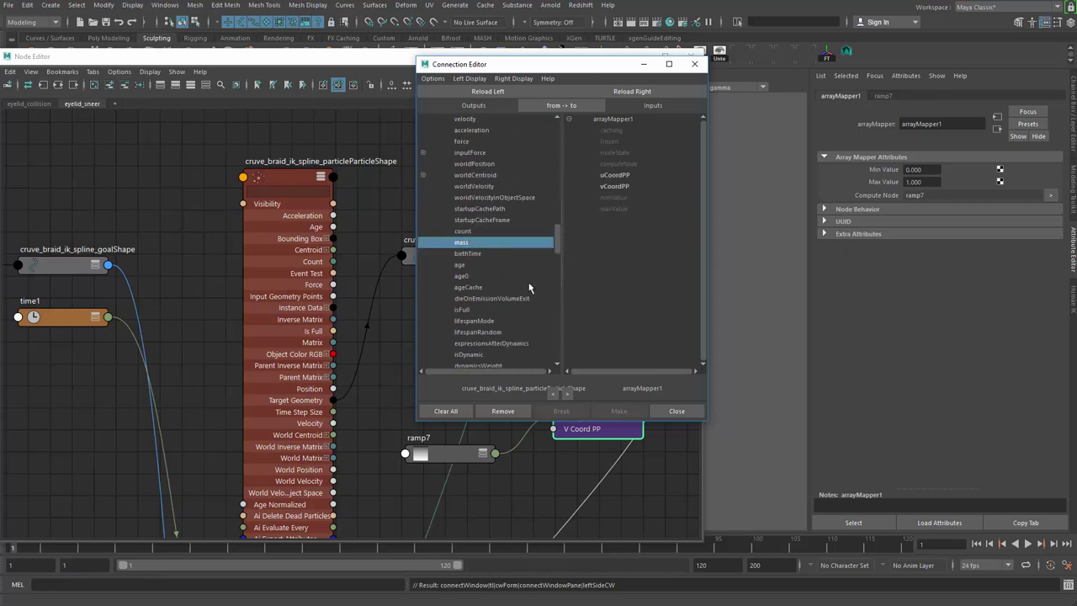
left_click(614, 186)
left_click_drag(664, 64, 405, 190)
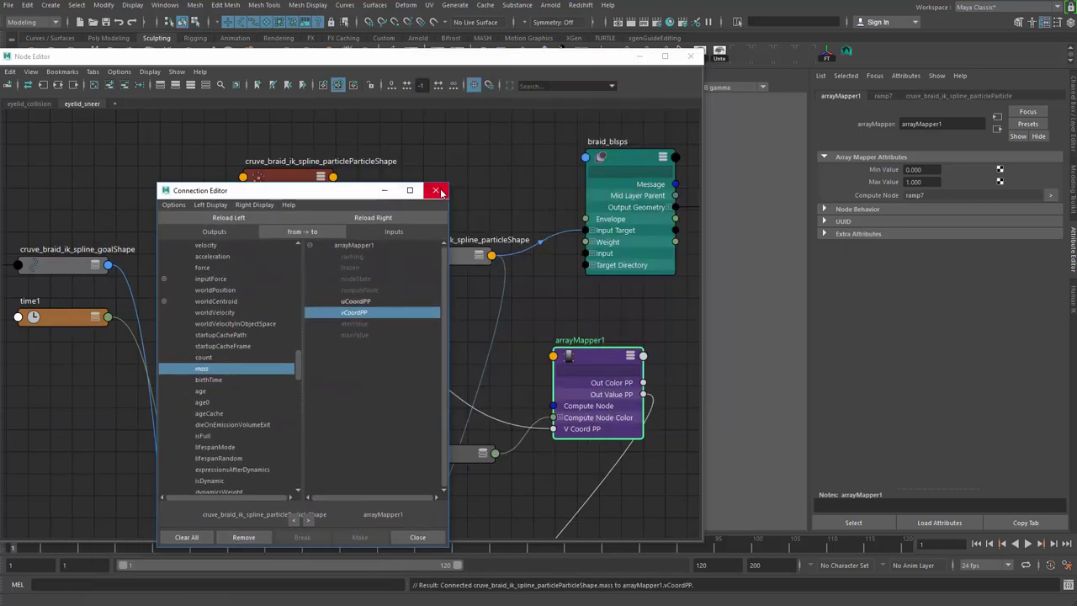
left_click(441, 192)
- Trace the connections from Mass and ramp7 through arrayMapper1 to the particle shape's Goal PP, and examine the ramp gradient
middle_click_drag(358, 335, 404, 304, "alt")
middle_click_drag(429, 353, 331, 294, "alt")
middle_click_drag(493, 343, 559, 218, "alt")
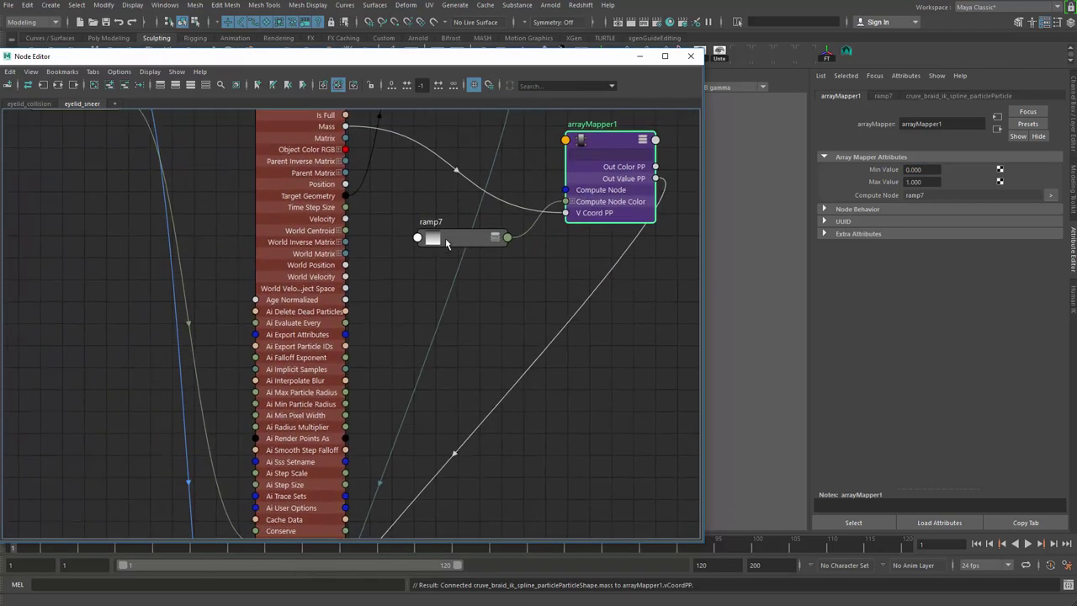
left_click(446, 243)
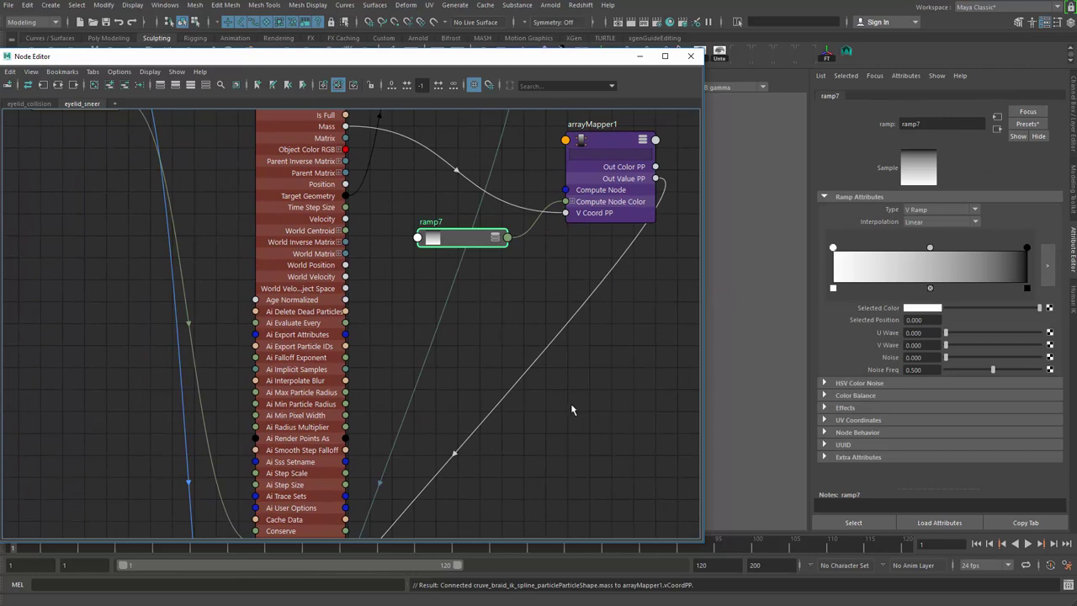
middle_click_drag(572, 367, 646, 124, "alt")
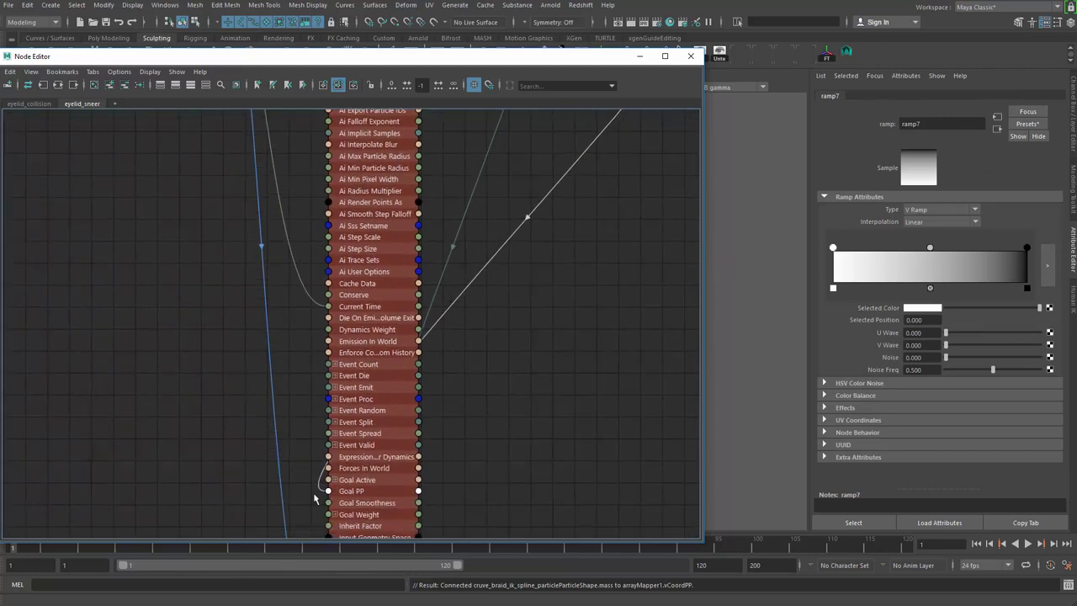
middle_click_drag(580, 338, 532, 473, "alt")
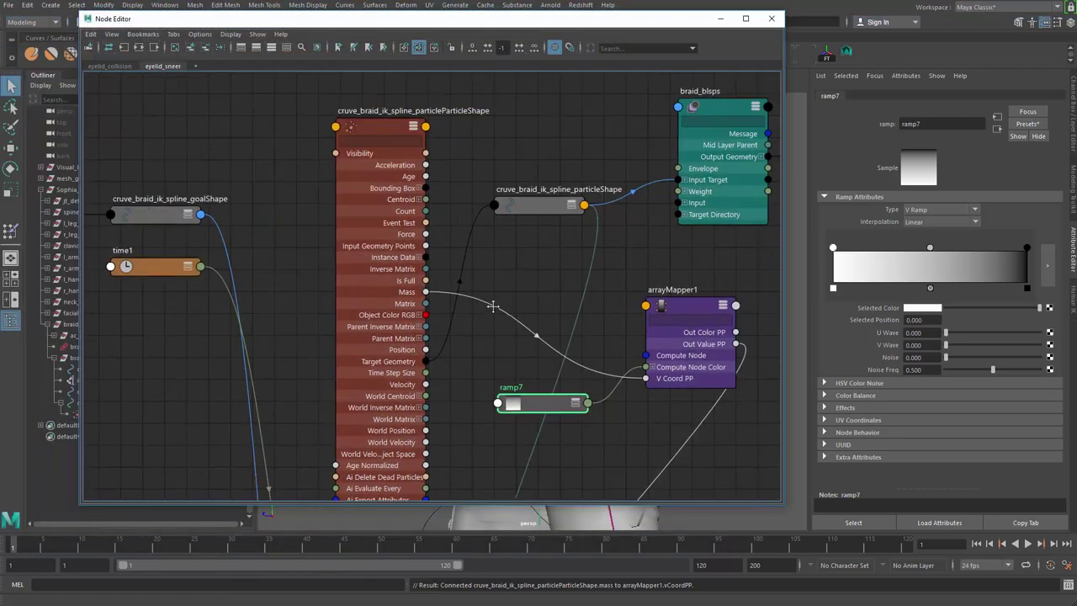
scroll(492, 307, "down", 2)
- Open the Component Editor, minimize the Node Editor, and move the new window clear of the braid in the viewport
left_click(167, 6)
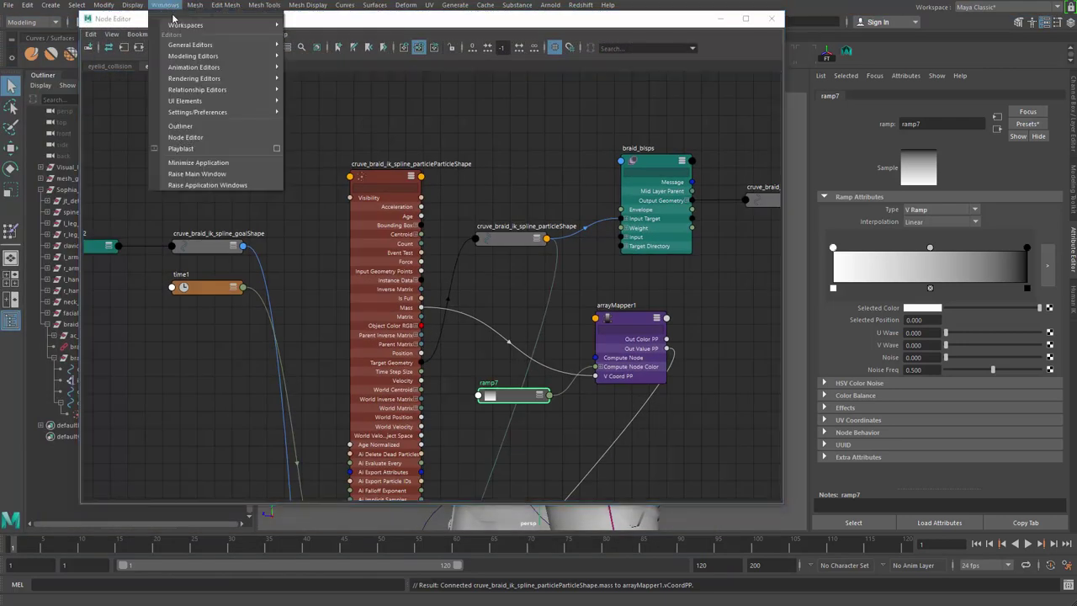
mouse_move(266, 46)
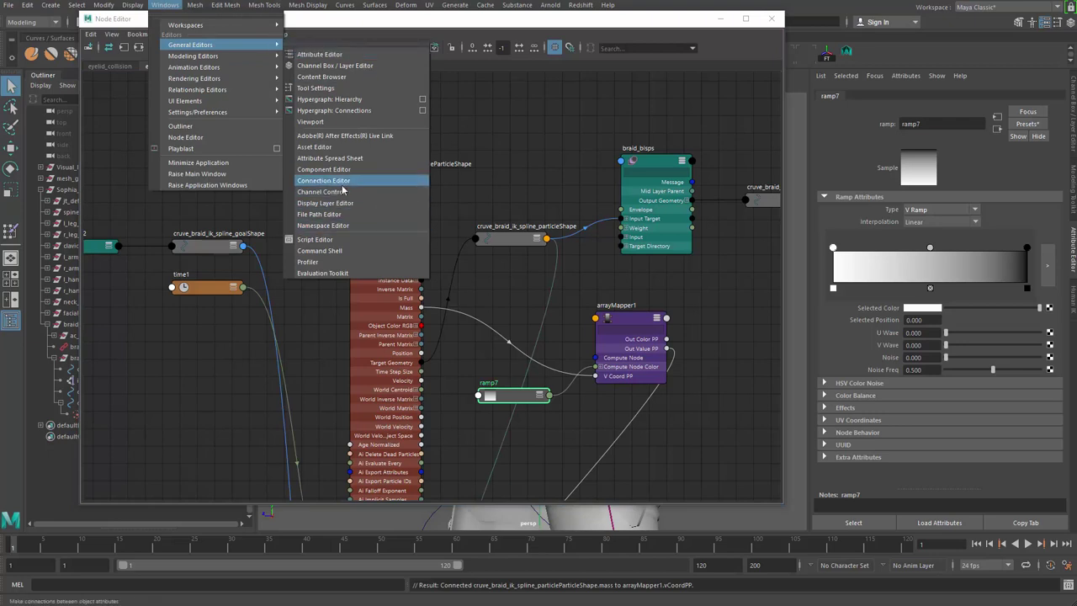
left_click(649, 86)
left_click(723, 22)
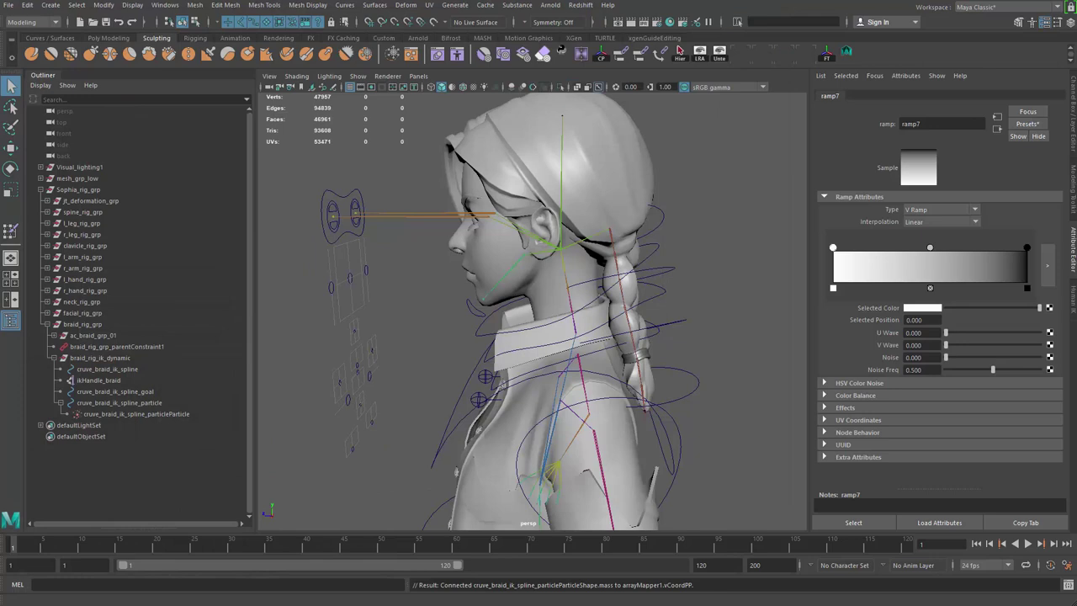
left_click_drag(1076, 108, 129, 88)
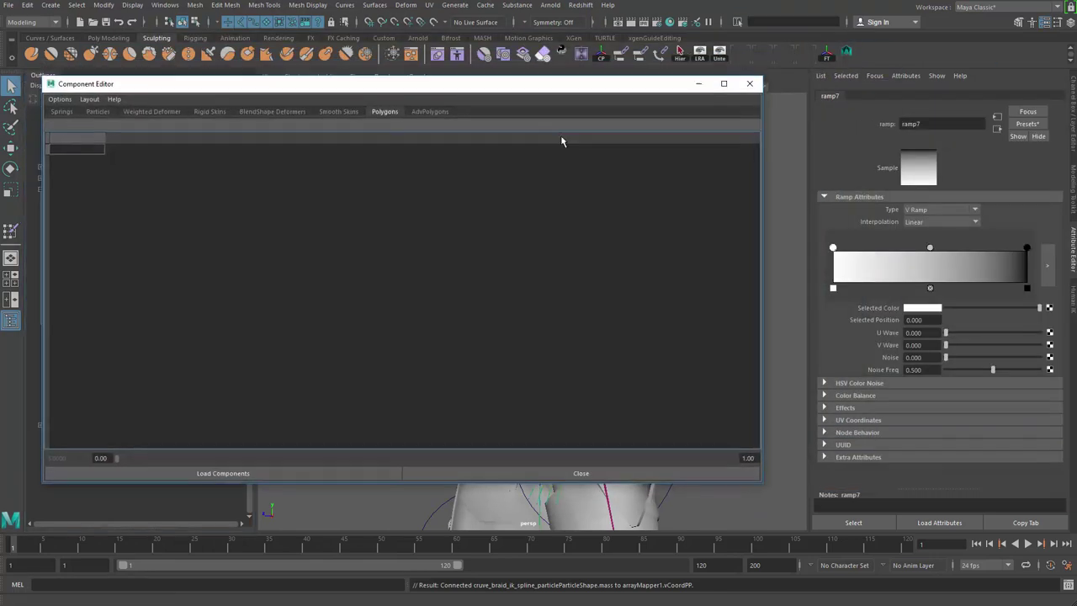
left_click_drag(610, 107, 695, 209)
- Isolate the cruve_braid_ik_spline_particleParticle object in the viewport and select all its particles in component mode
middle_click_drag(636, 152, 635, 42, "alt")
middle_click_drag(646, 172, 617, 174, "alt")
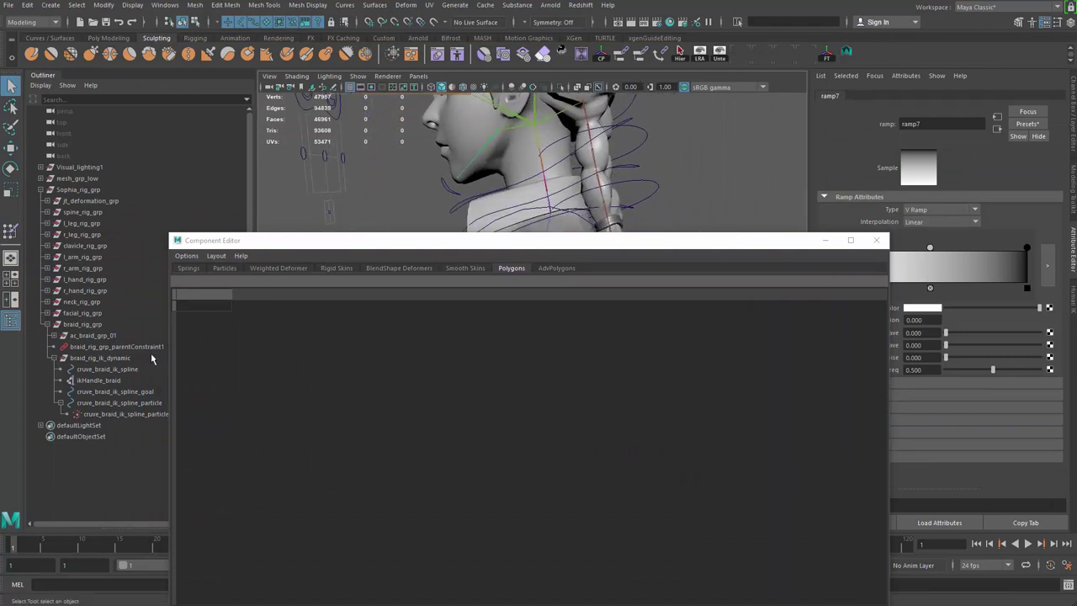
left_click(126, 414)
key("f")
key("ctrl+1")
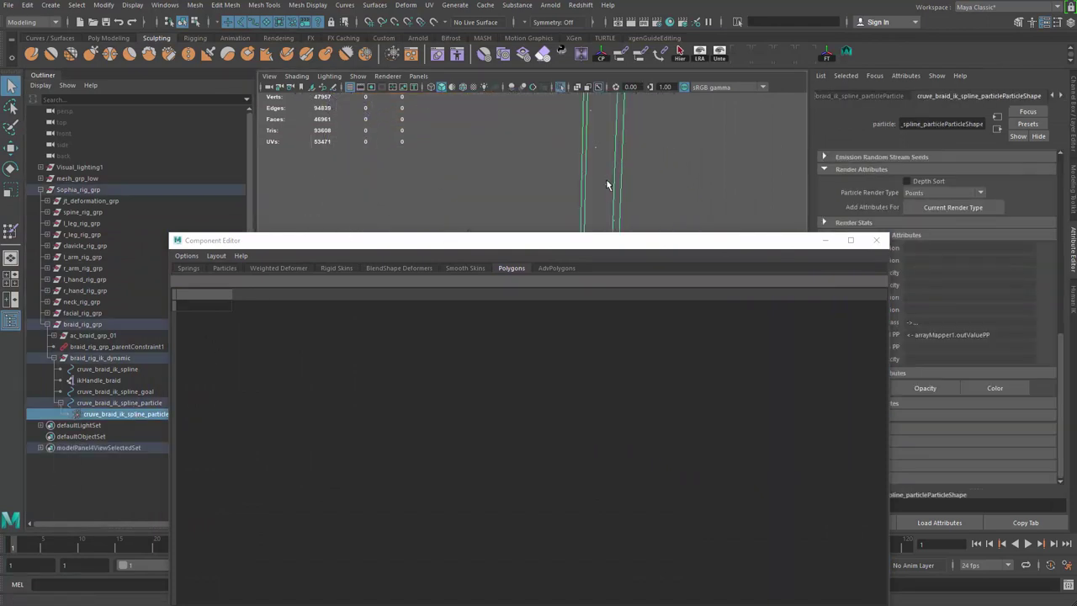
right_click_drag(592, 149, 591, 115)
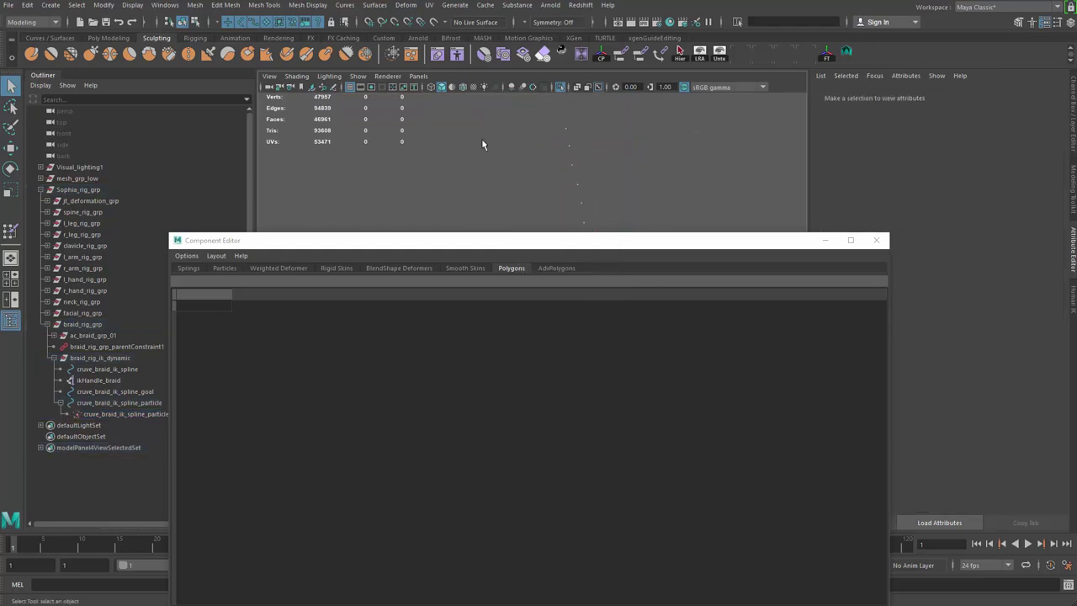
left_click_drag(502, 100, 637, 97)
- Display the selected particles' values in the Component Editor, and examine their Mass and goalPP columns
left_click(291, 122)
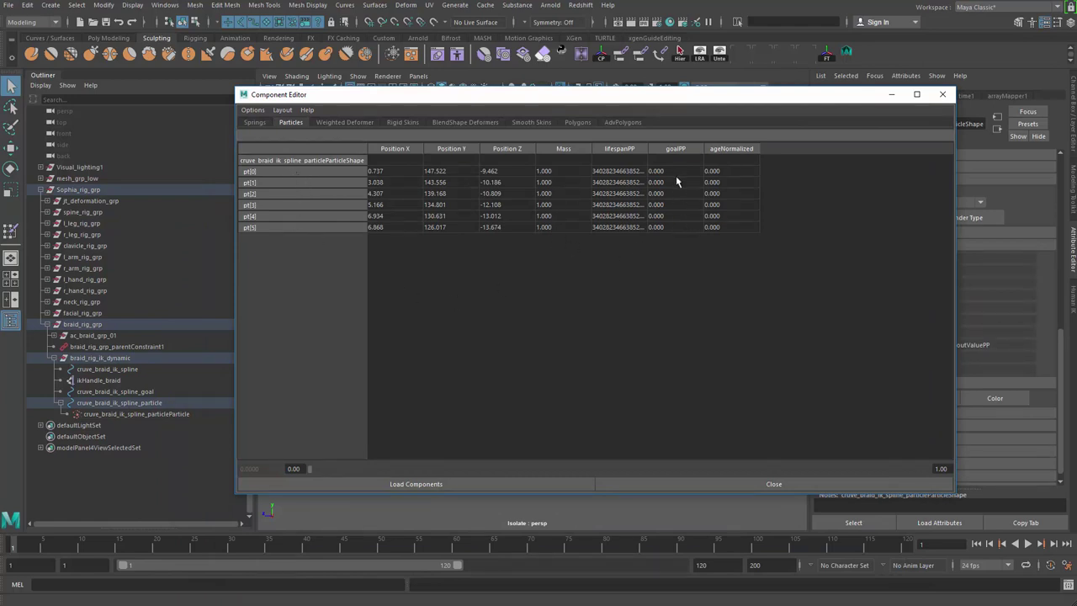
left_click_drag(653, 100, 558, 99)
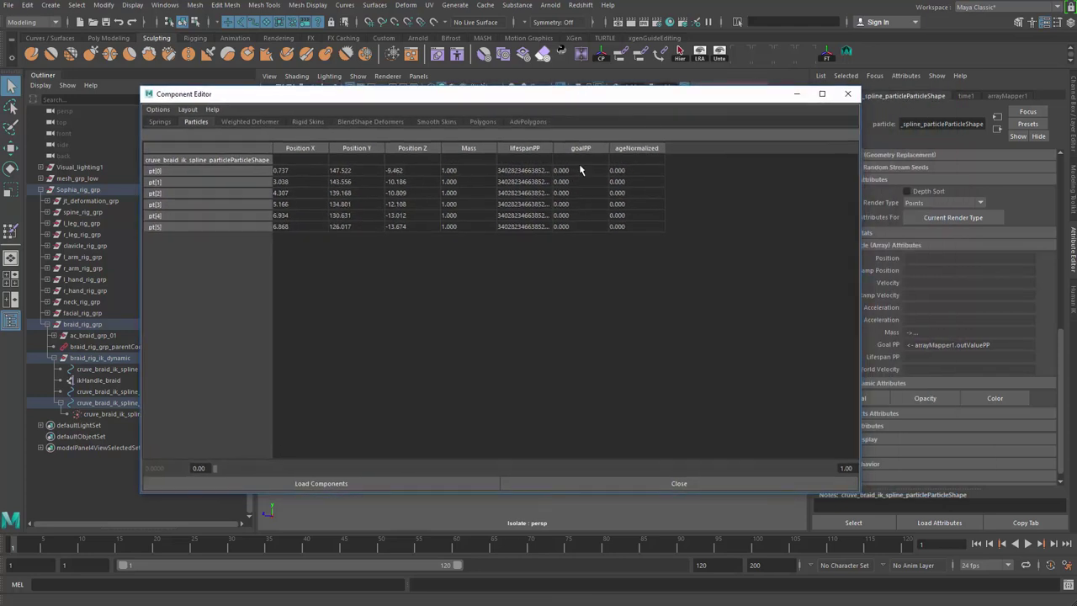
left_click_drag(652, 100, 642, 96)
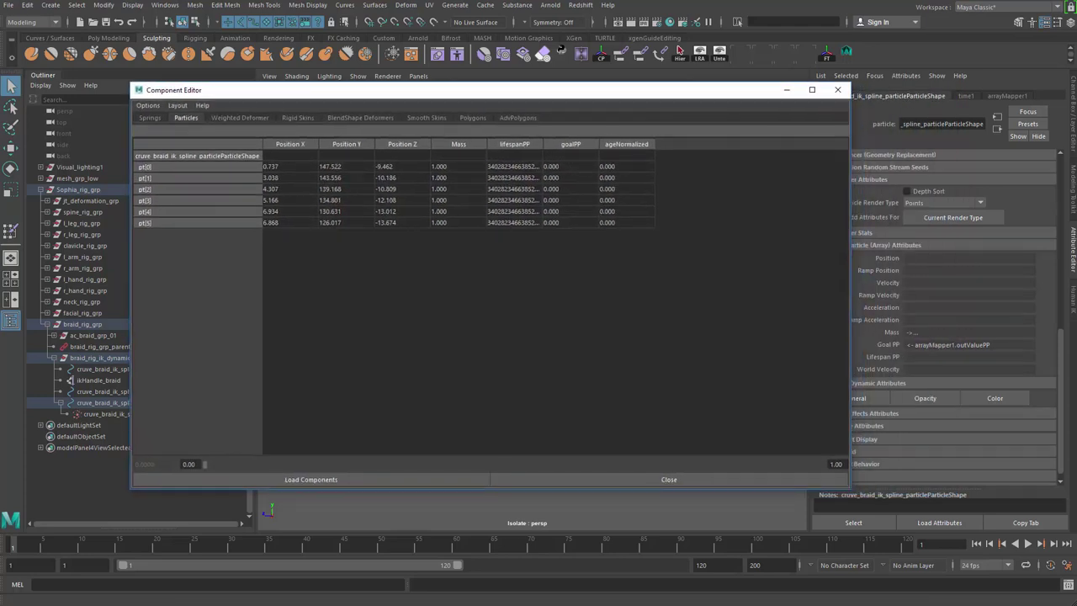
- Return to the Node Editor to inspect the attributes of arrayMapper1 and ramp7, and bring the Component Editor back to the front
key("alt+Tab")
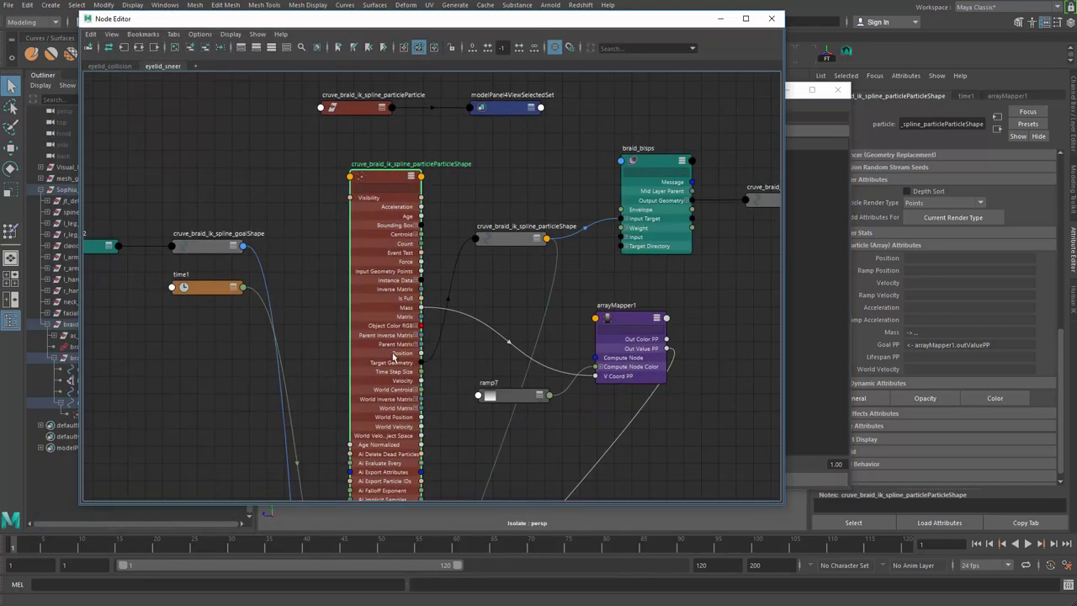
middle_click_drag(504, 283, 461, 222, "alt")
left_click(595, 265)
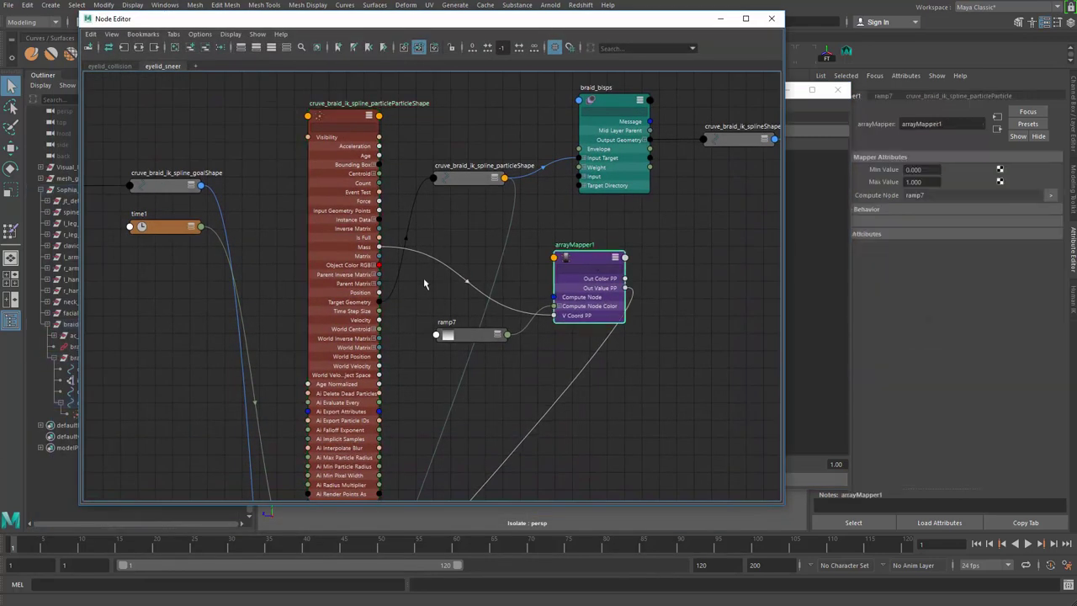
left_click(458, 337)
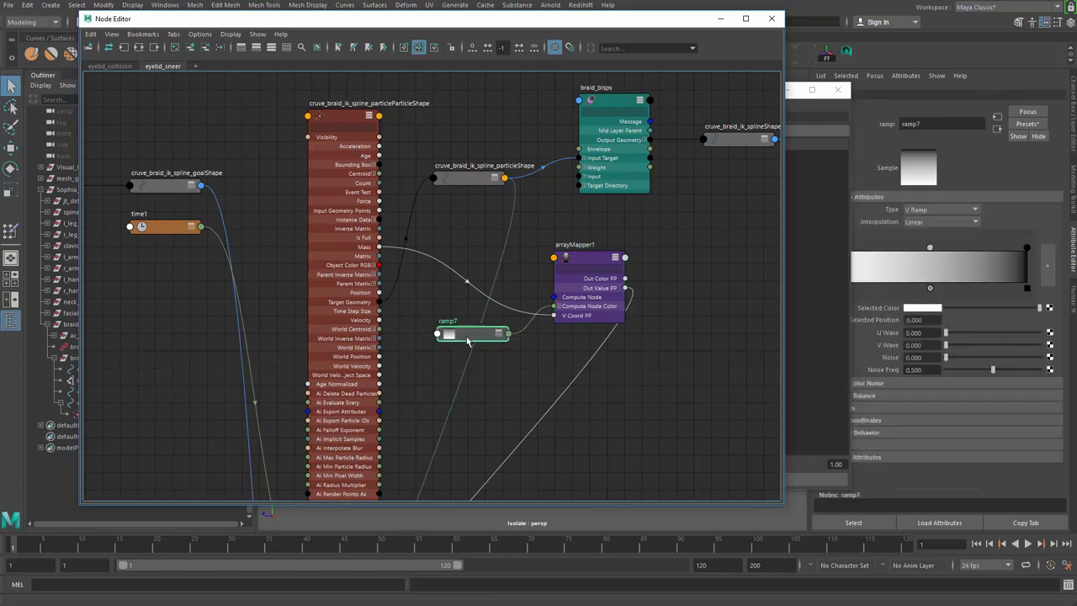
left_click(799, 92)
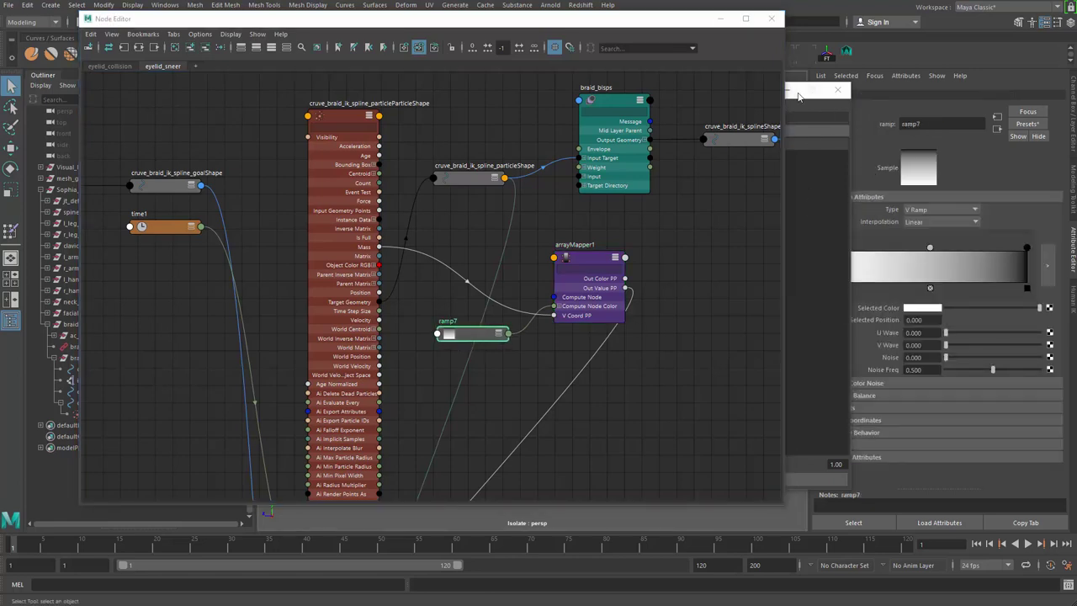
- Rearrange the Component Editor and Node Editor windows, and display the braid particles' values in the Component Editor again
left_click_drag(740, 90, 607, 107)
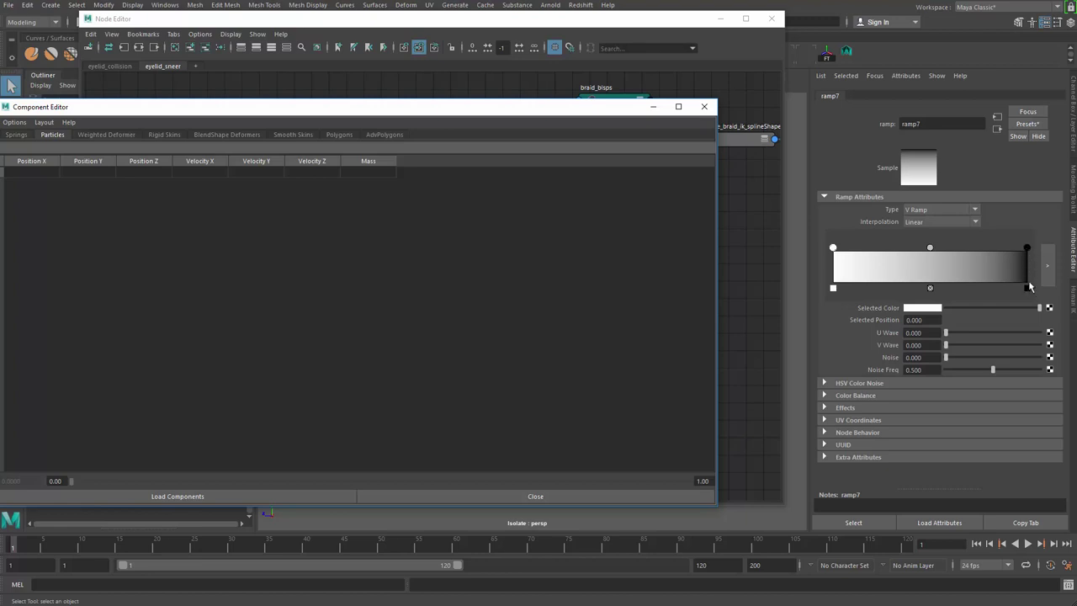
mouse_move(571, 107)
left_mouse_down()
mouse_move(966, 48)
mouse_move(516, 200)
mouse_move(562, 108)
left_mouse_up()
left_click_drag(643, 25, 281, 90)
left_click_drag(550, 100, 651, 378)
left_click_drag(543, 150, 676, 88)
left_click_drag(98, 87, 510, 106)
left_click(645, 68)
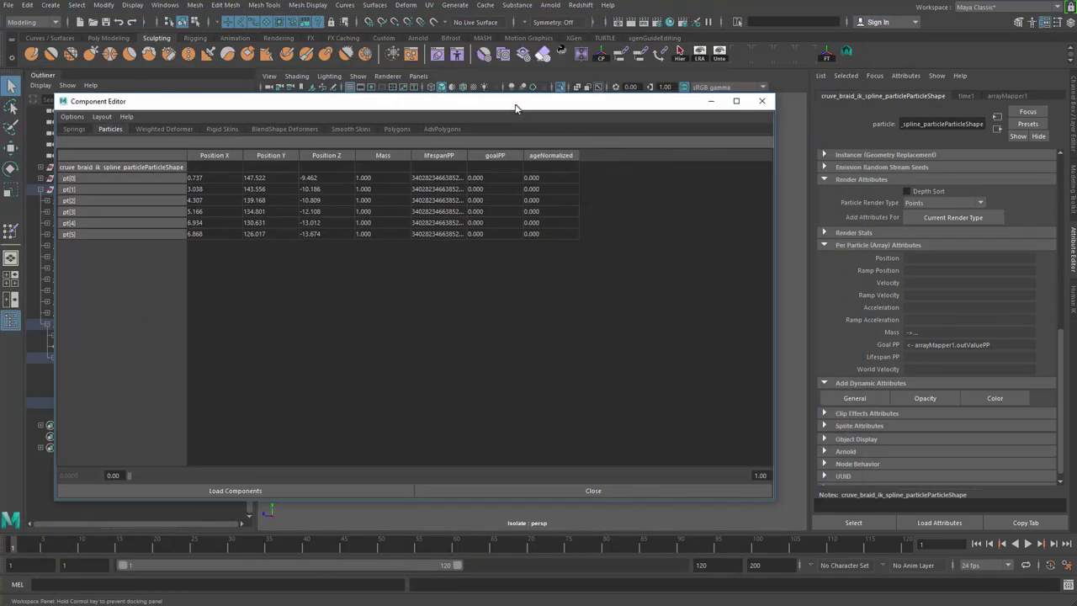
- Set the Mass of particle pt[0] to 0.001 in the Component Editor
left_click(373, 179)
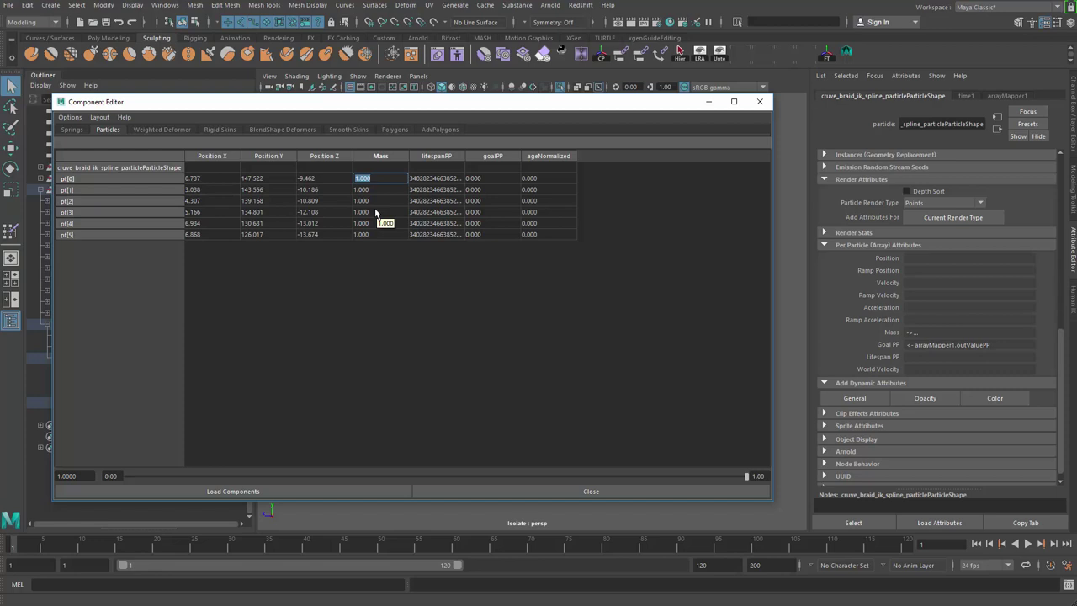
type(".0")
key("Return")
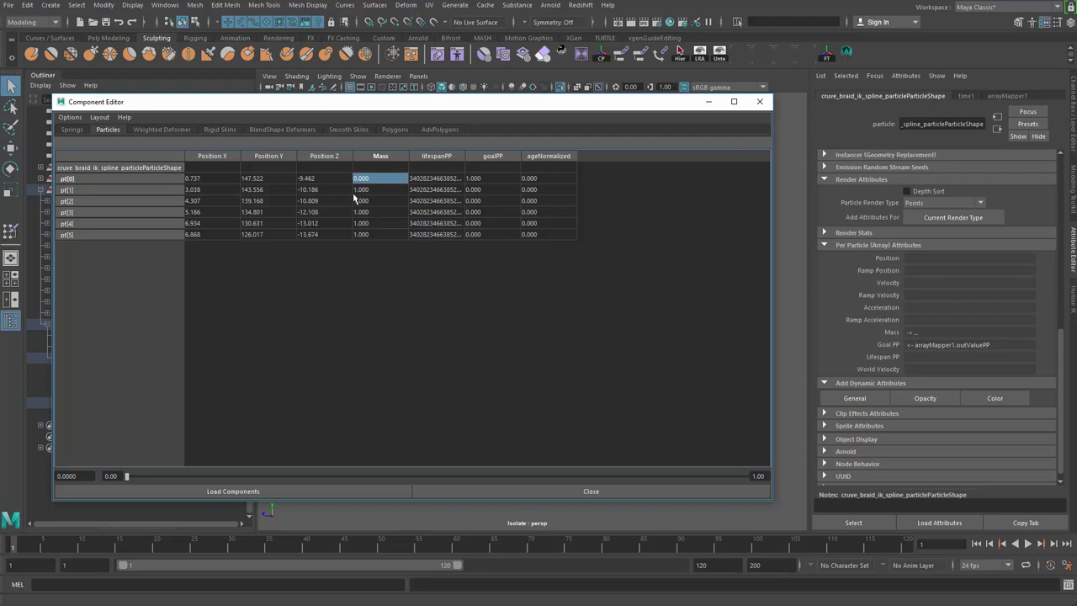
left_click(383, 178)
type("0.001")
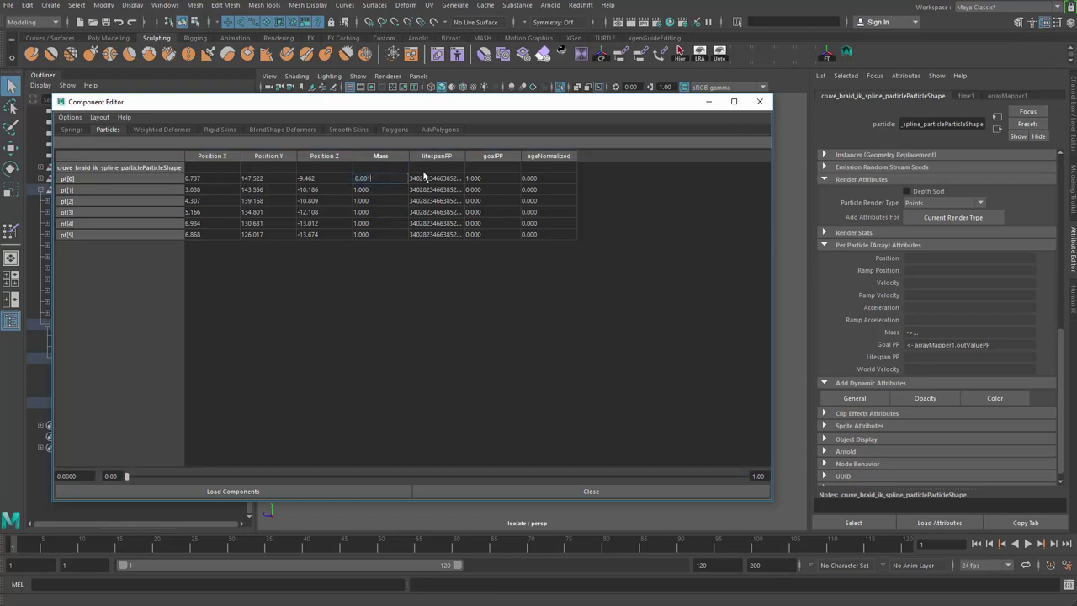
key("Return")
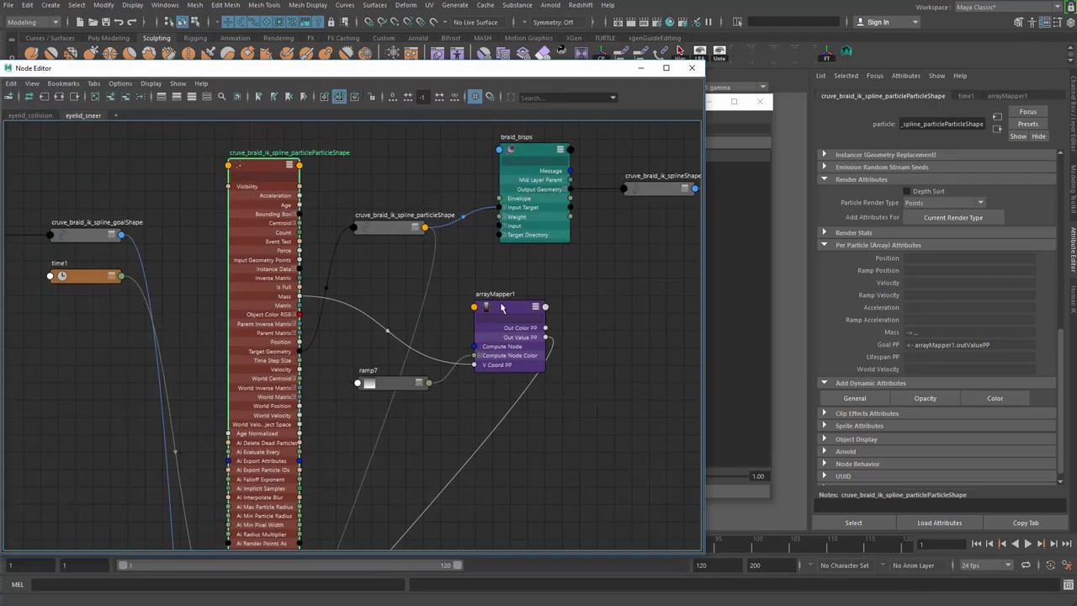
- Select ramp7 in the Node Editor and shift its white colour entry slightly to position 0.012
middle_click_drag(454, 292, 503, 228, "alt")
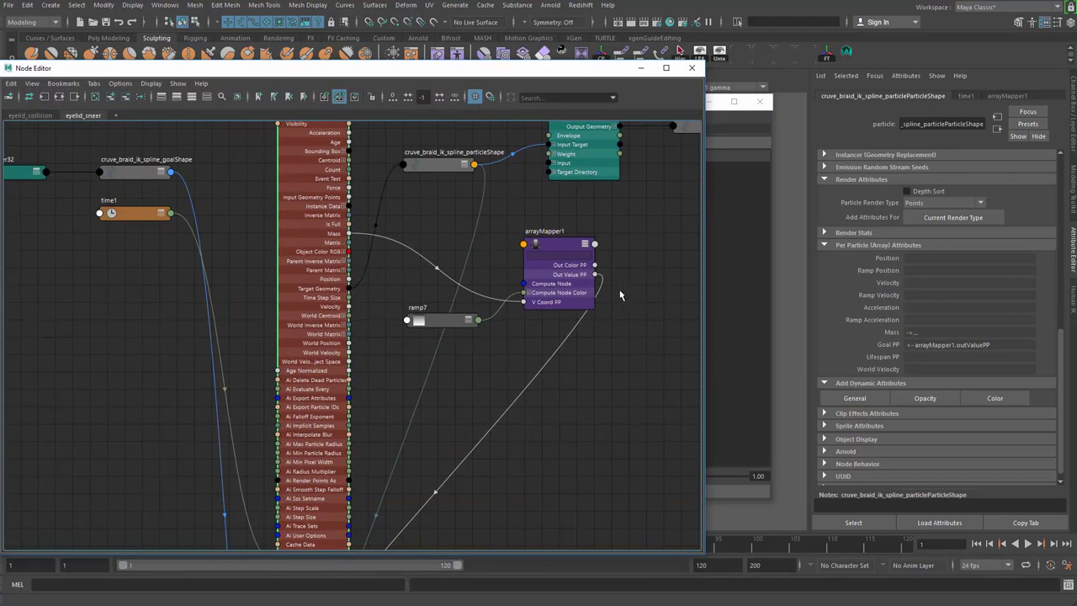
left_click(421, 322)
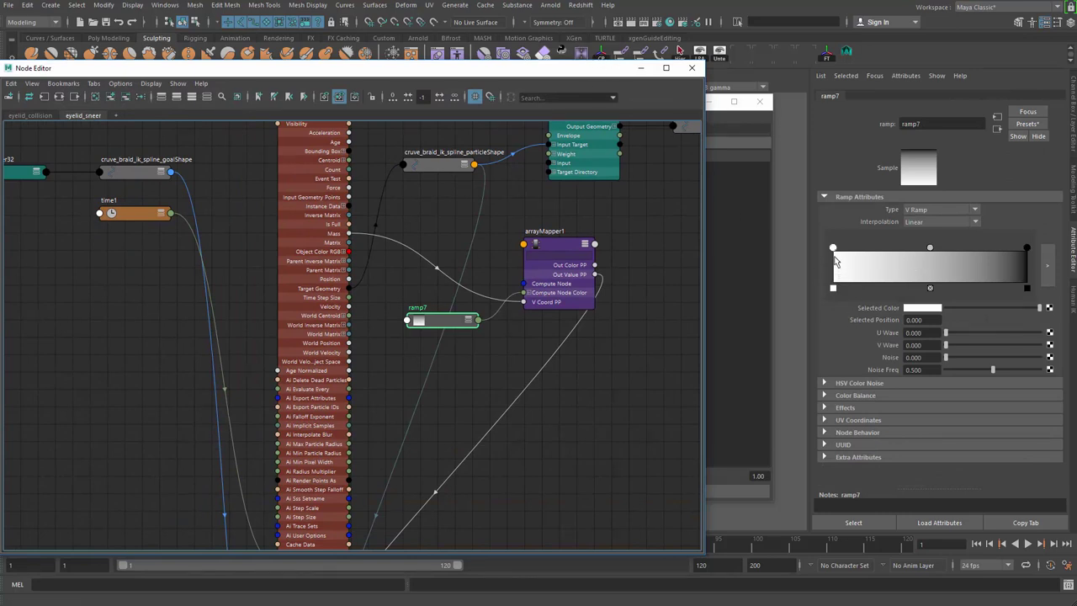
left_click_drag(832, 250, 834, 249)
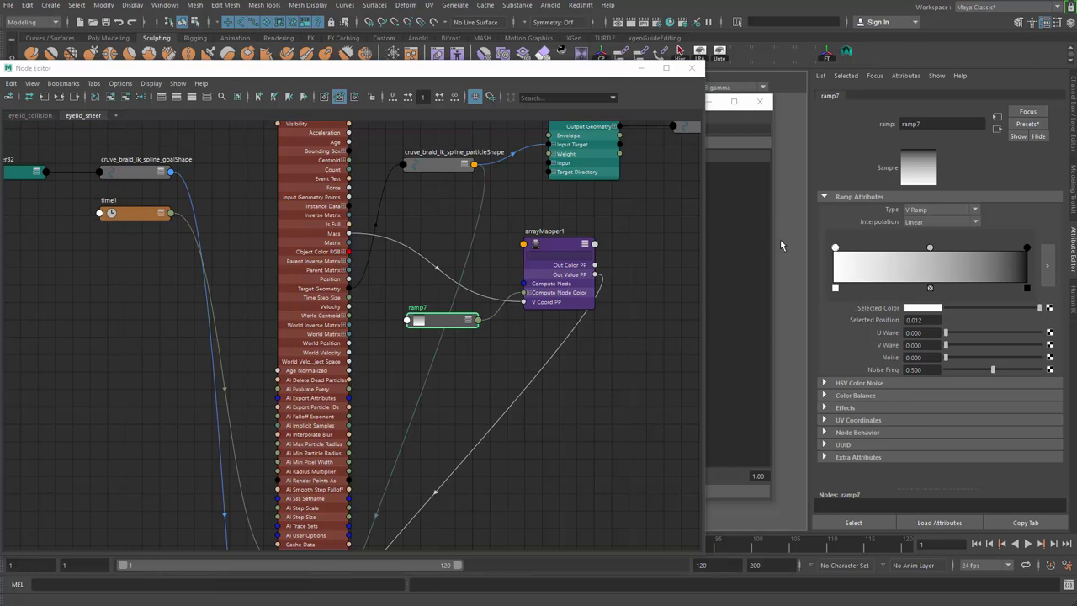
- Move the Node Editor out of the way, reselect the braid particles, and bring their Component Editor values into view
left_click_drag(614, 71, 626, 266)
left_click_drag(575, 102, 169, 196)
left_click_drag(587, 262, 587, 570)
left_click_drag(680, 402, 683, 407)
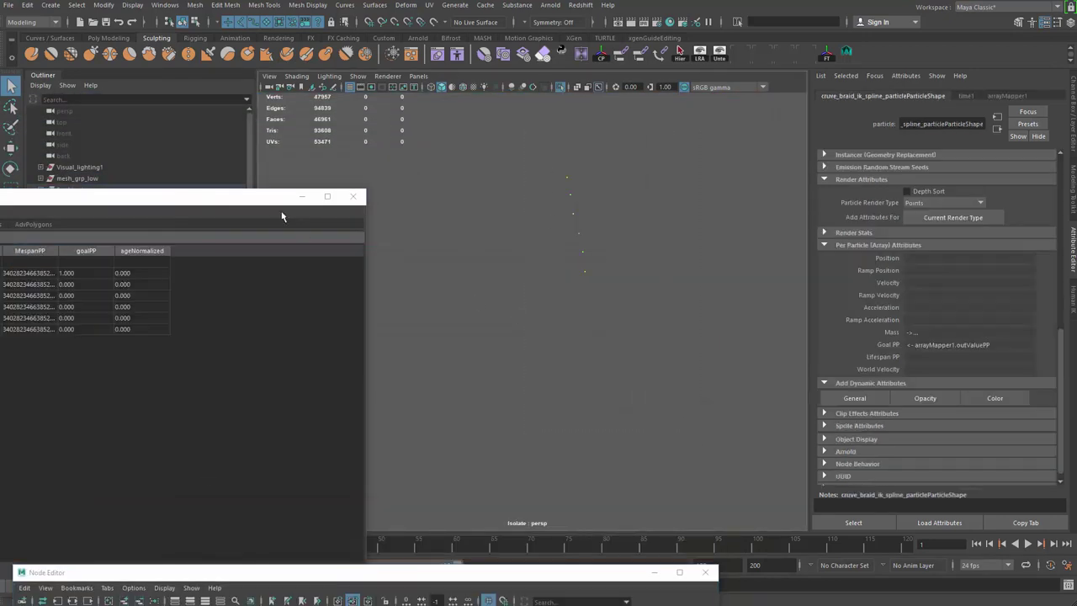
left_click_drag(277, 194, 708, 74)
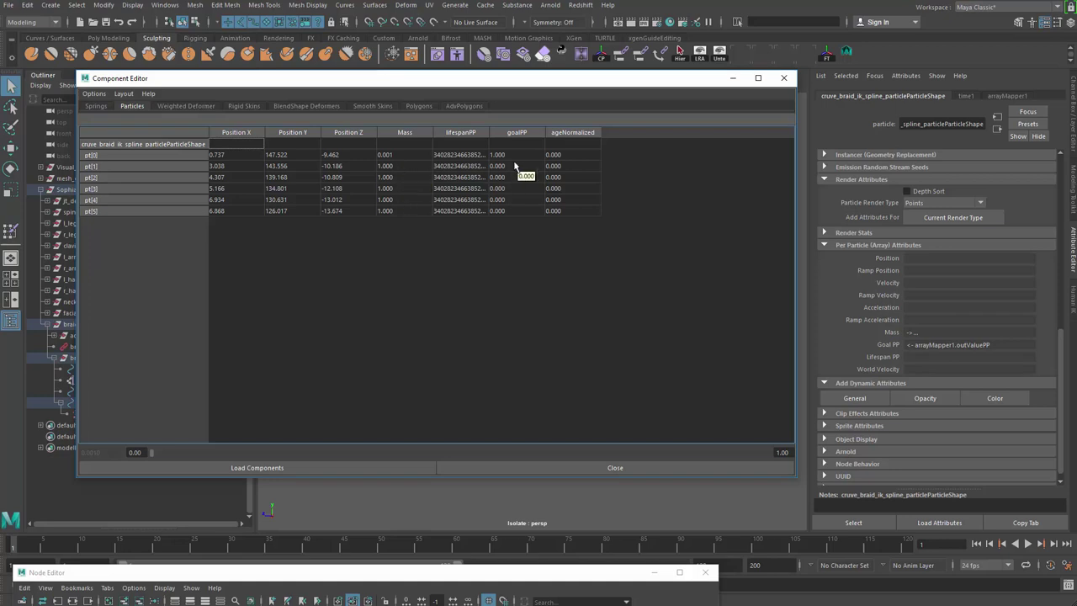
- Set the Mass of particle pt[1] to 0.15 and of pt[2] to 0.3
left_click(399, 167)
key("BackSpace")
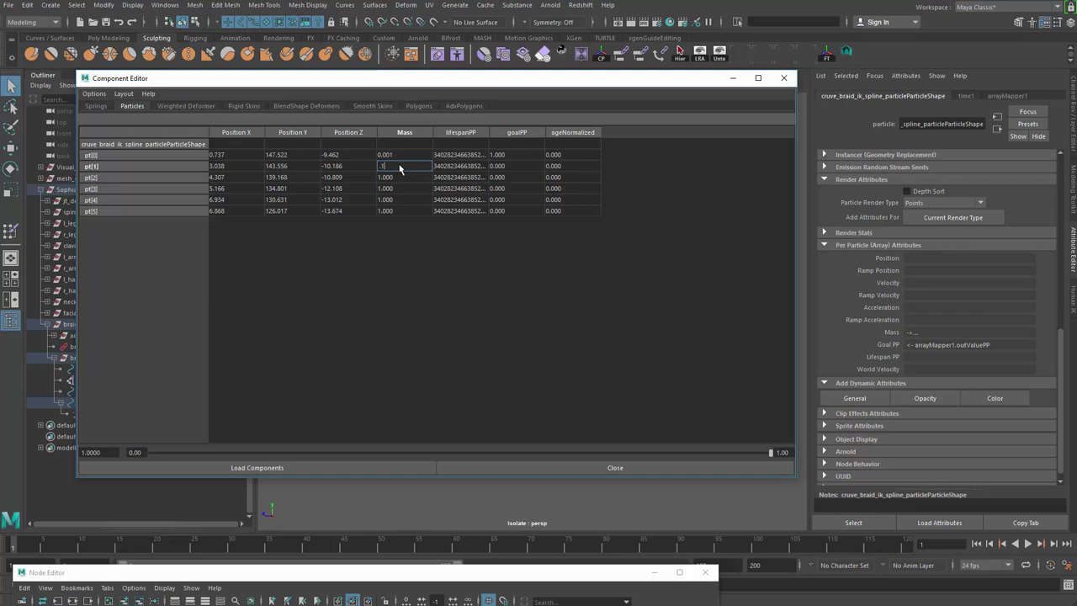
type(".15")
key("Return")
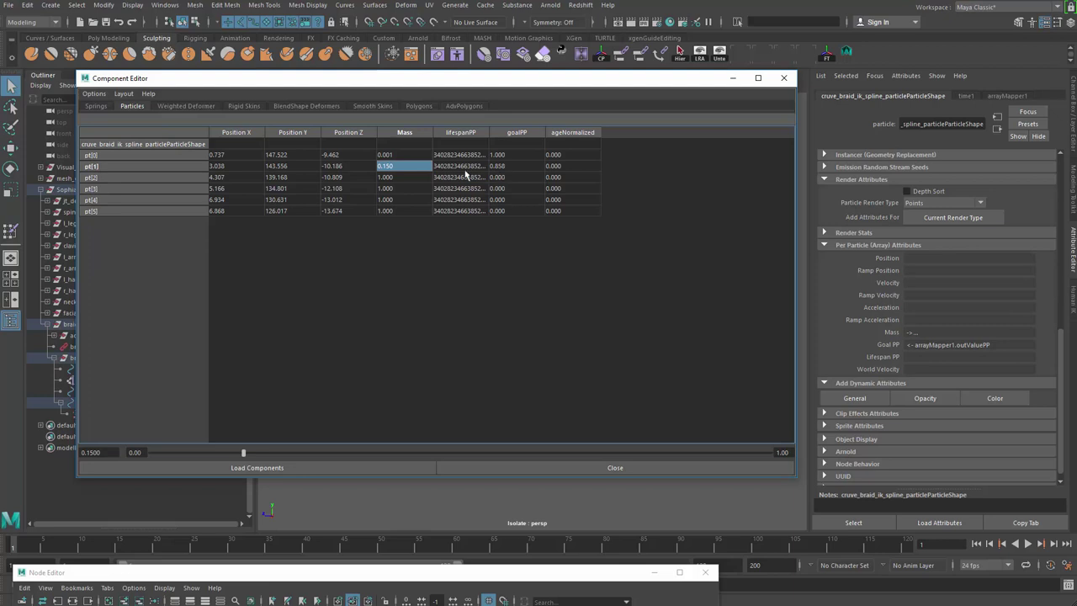
double_click(397, 177)
type(".")
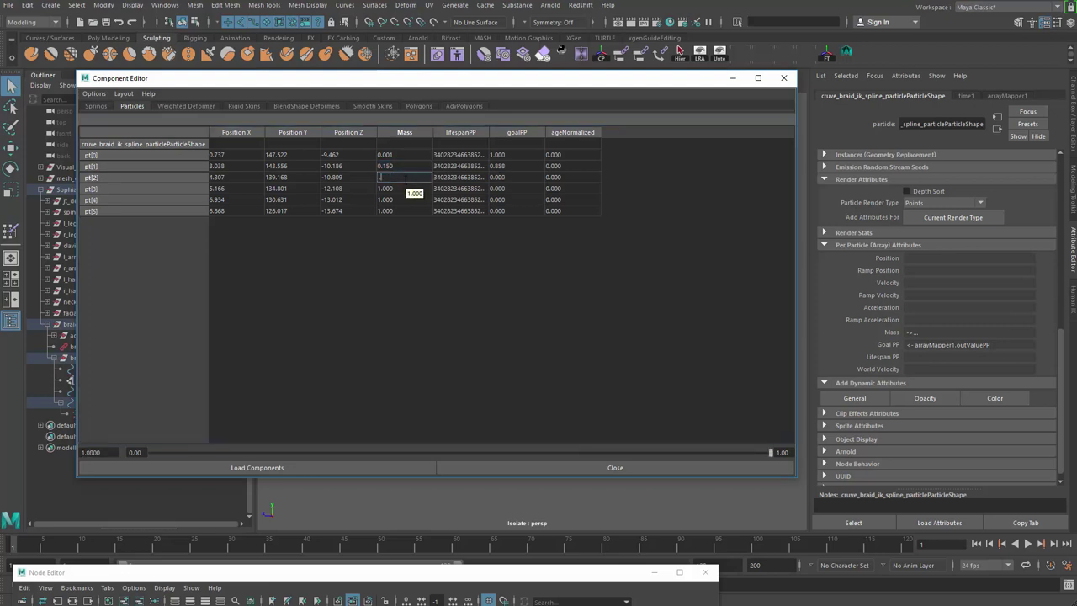
type(".3")
key("Return")
- Set the Mass of particle pt[3] to 0.45 and of pt[4] to 0.7
double_click(409, 189)
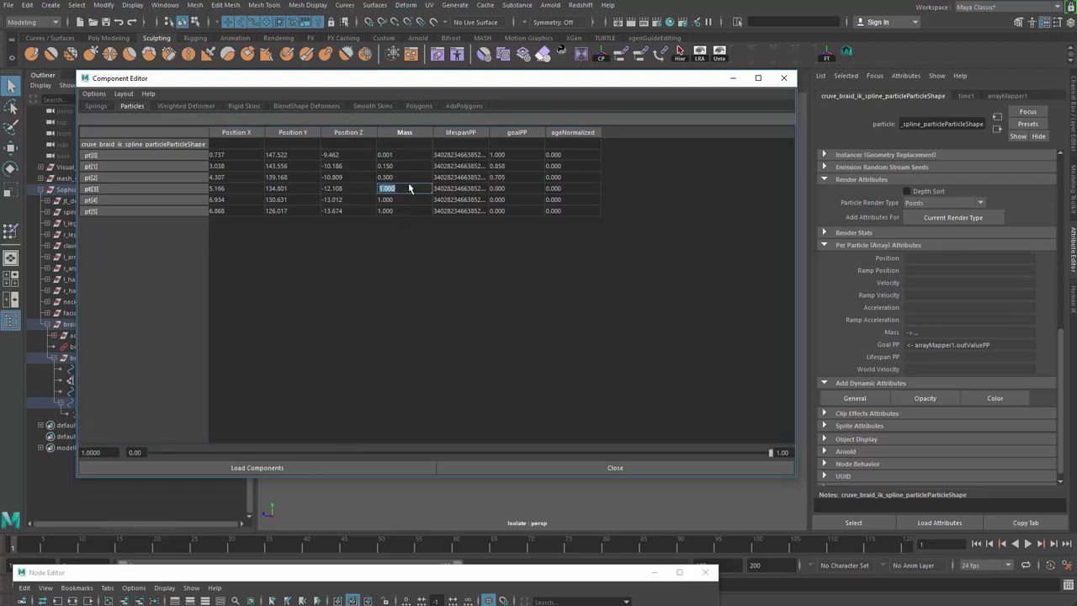
key("BackSpace")
type(".45")
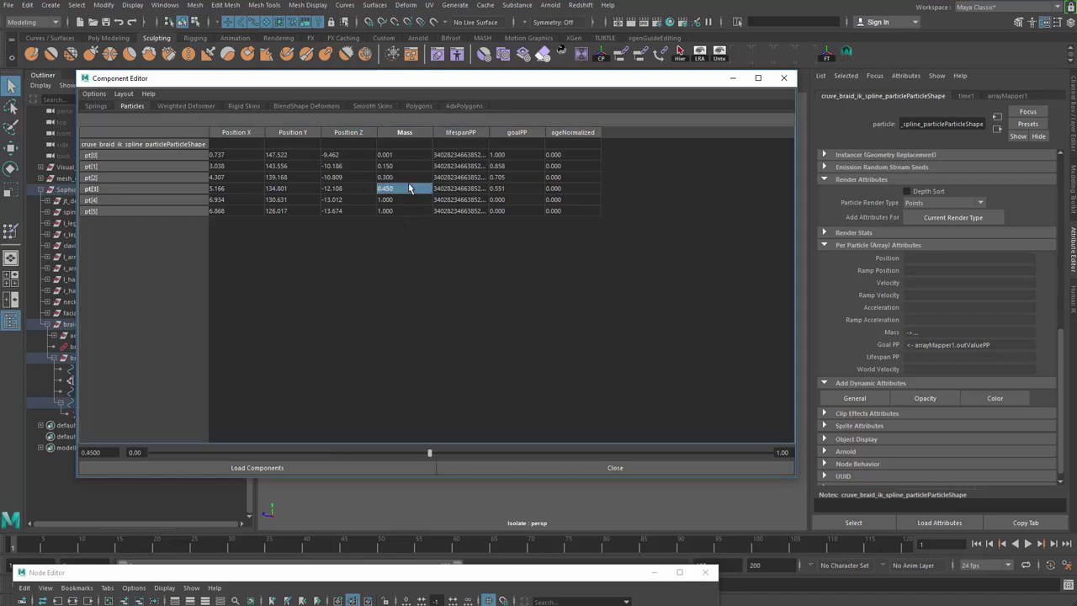
key("Return")
double_click(409, 200)
key("BackSpace")
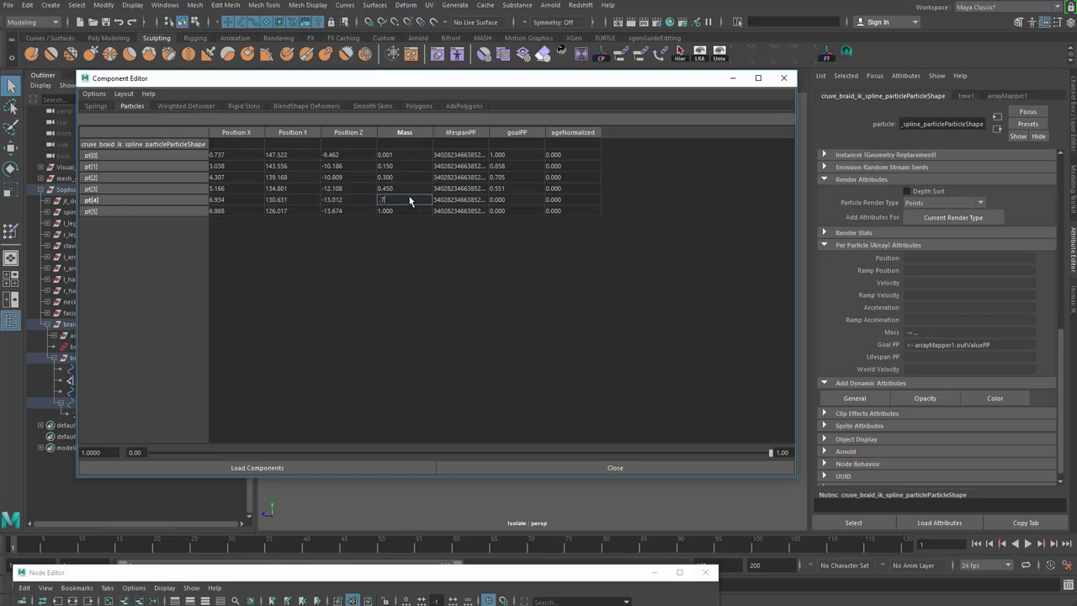
type(".7")
key("Return")
- Change the Mass of particle pt[1] to 0.2 and of pt[2] to 0.4
left_click(405, 210)
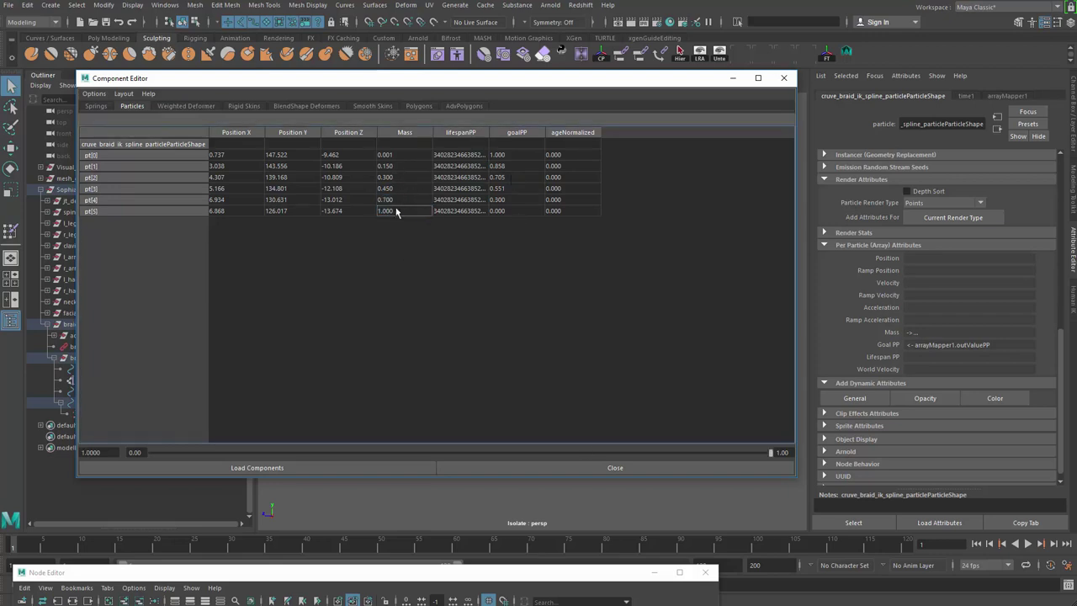
left_click(400, 176)
double_click(395, 166)
left_click_drag(383, 166, 388, 178)
type("2")
double_click(403, 175)
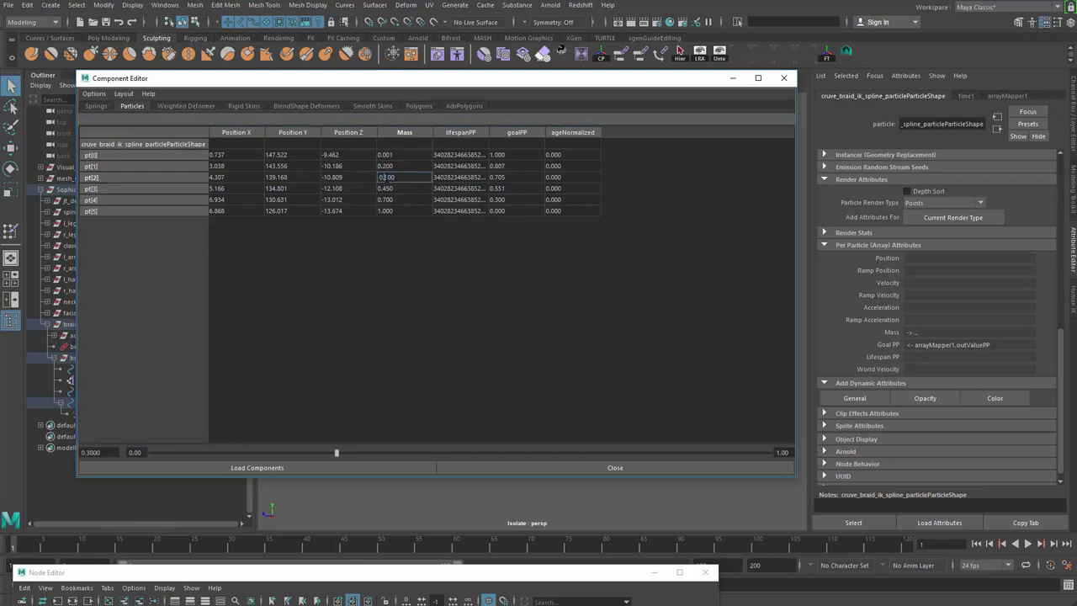
type(".4")
key("Return")
- Change the Mass of particle pt[3] to 0.6 and of pt[4] to 0.8
left_click(395, 187)
double_click(385, 188)
type(".6")
key("Return")
left_click(386, 202)
double_click(384, 202)
type(".8")
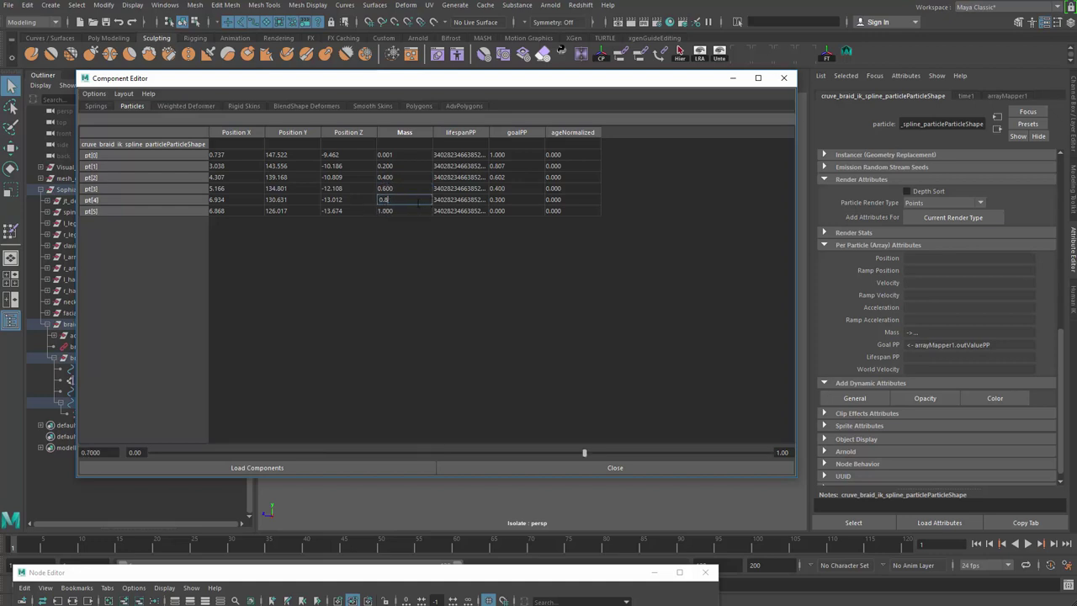
key("Return")
- Set the Mass of the last particle, pt[5], to 0.99
left_click(408, 210)
double_click(409, 210)
type("0.99")
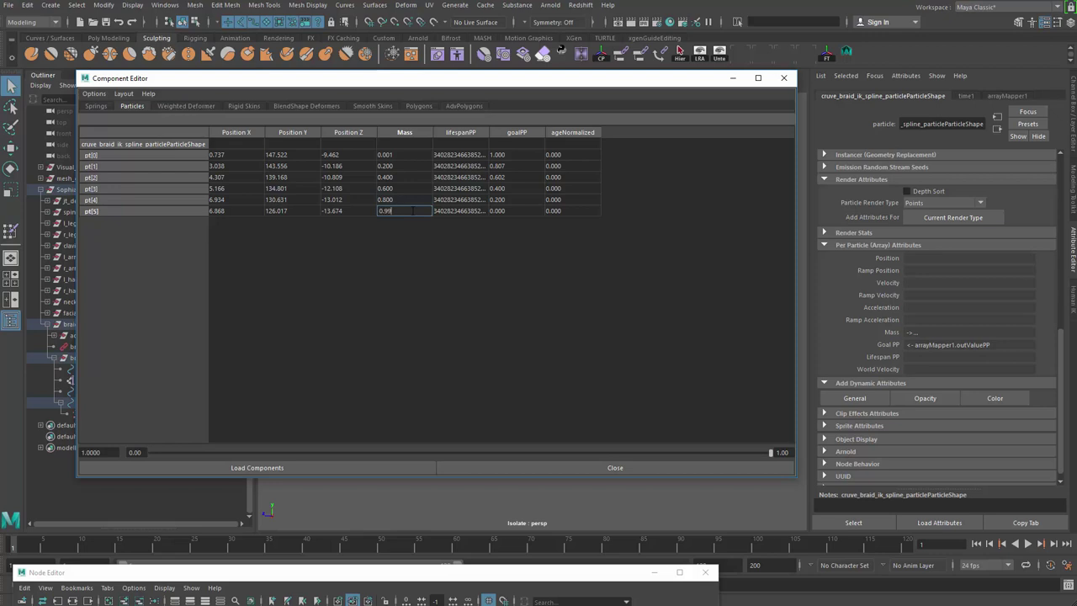
key("Return")
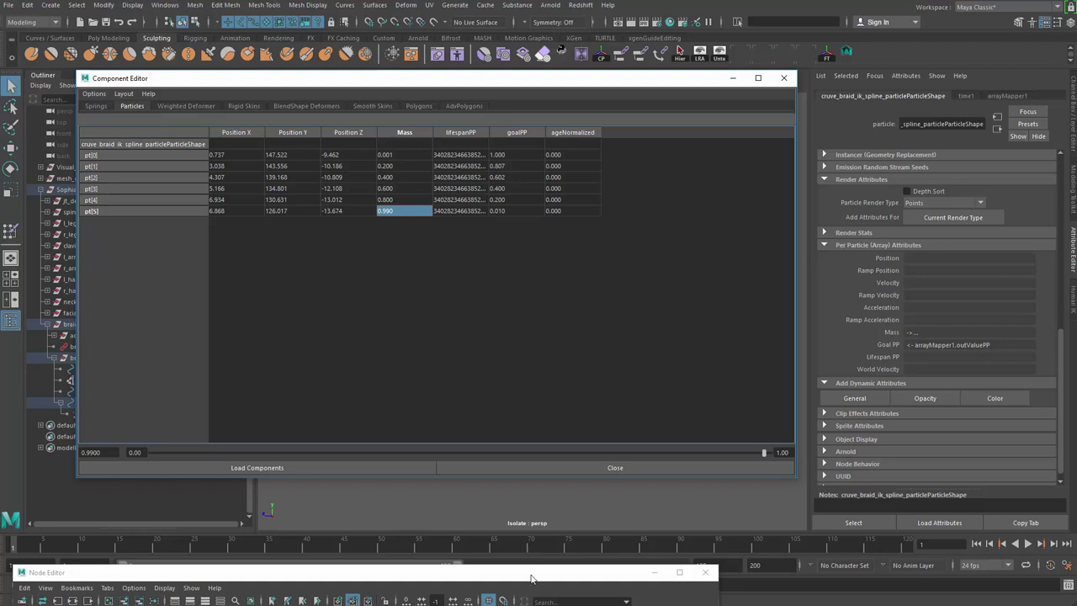
- Compare the particles' Mass and goalPP values beside the node graph, and clear both editor windows from the viewport
left_click_drag(532, 575, 602, 331)
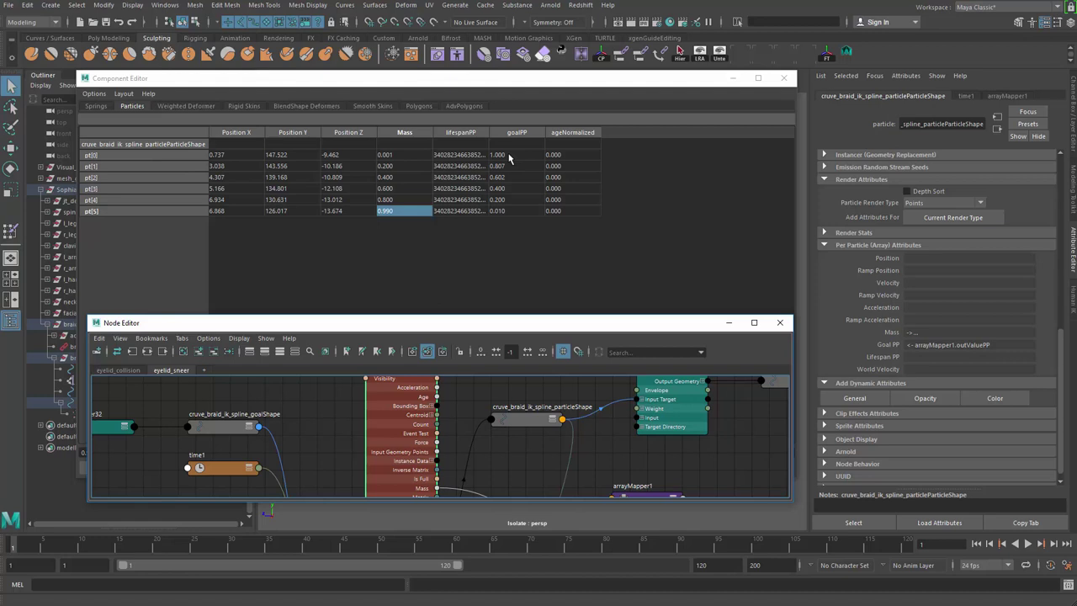
left_click_drag(524, 83, 744, 323)
left_click_drag(236, 326, 576, 190)
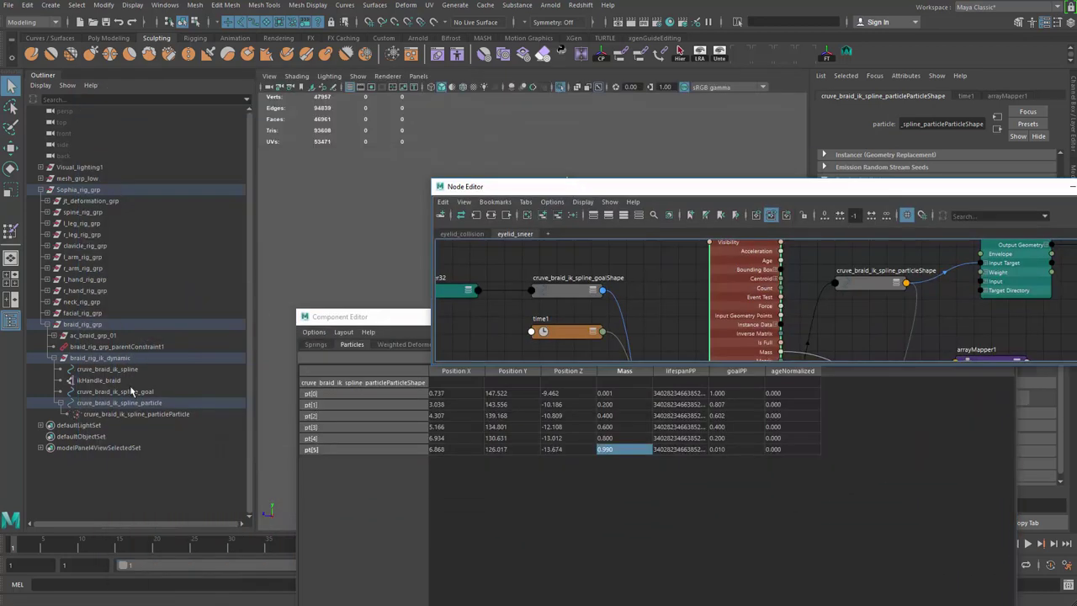
left_click_drag(715, 193, 375, 158)
left_click_drag(884, 312, 663, 180)
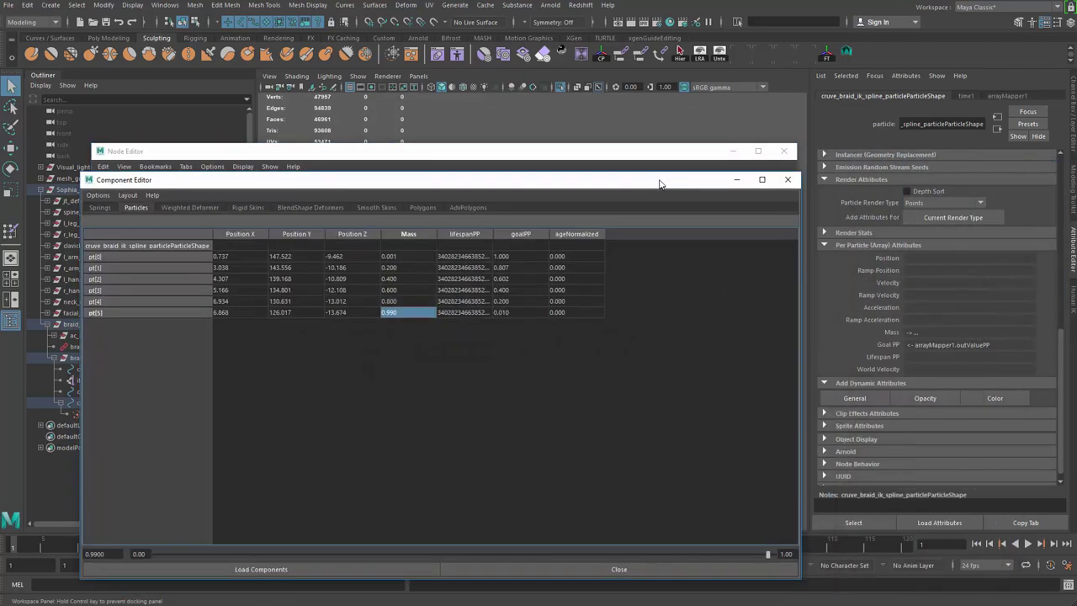
left_click(788, 179)
left_click(784, 152)
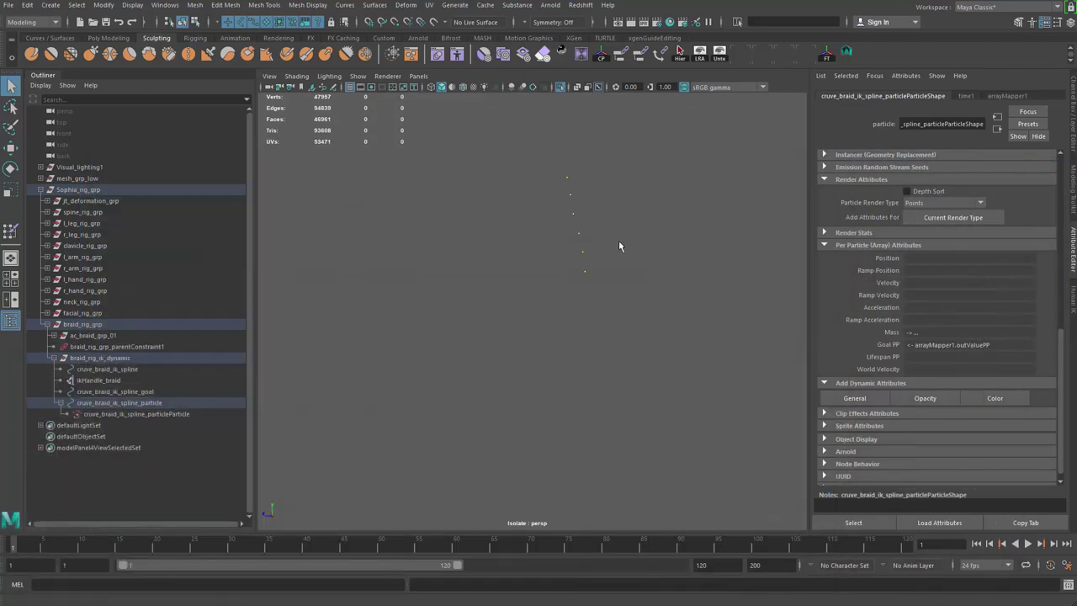
- Turn off viewport isolation, play the animation to examine the braid's motion on the character, and rewind to frame 1
key("ctrl+1")
key("alt+v")
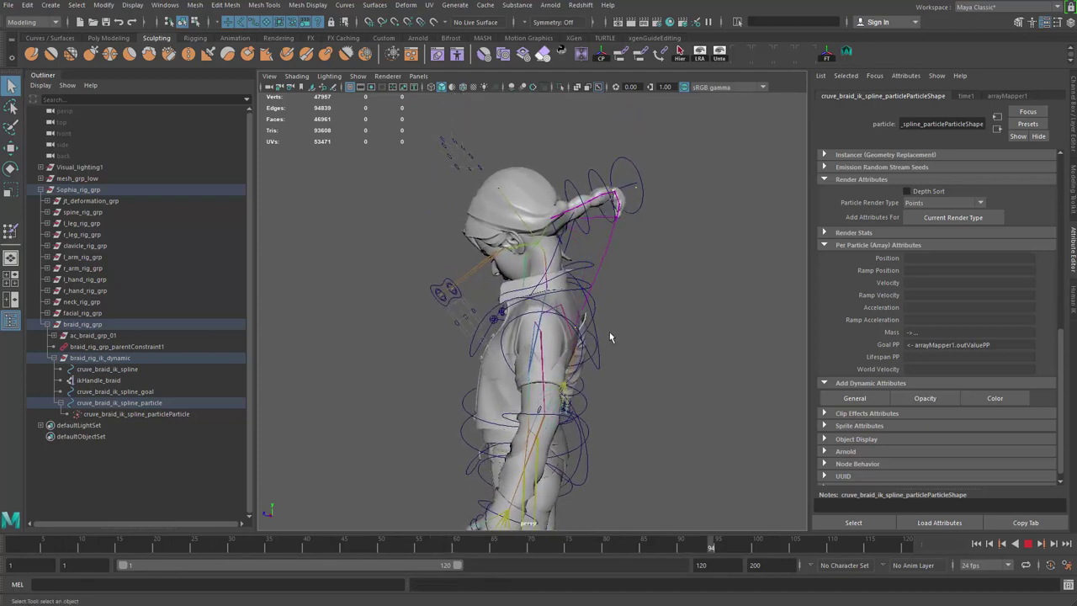
scroll(625, 338, "up", 4)
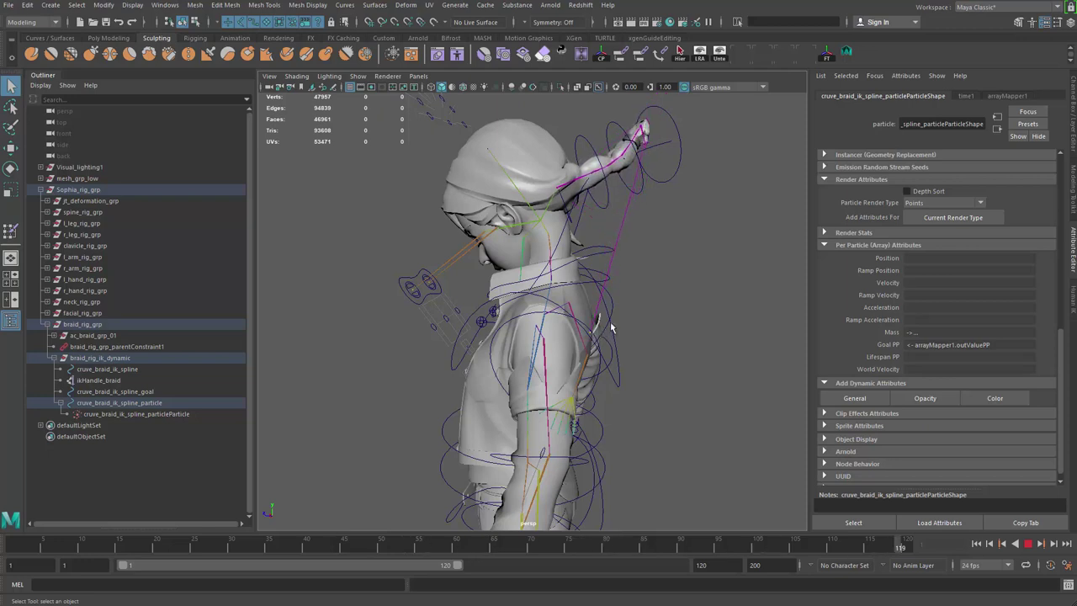
key("alt+v")
key("alt+shift+v")
left_click_drag(642, 315, 641, 337, "alt")
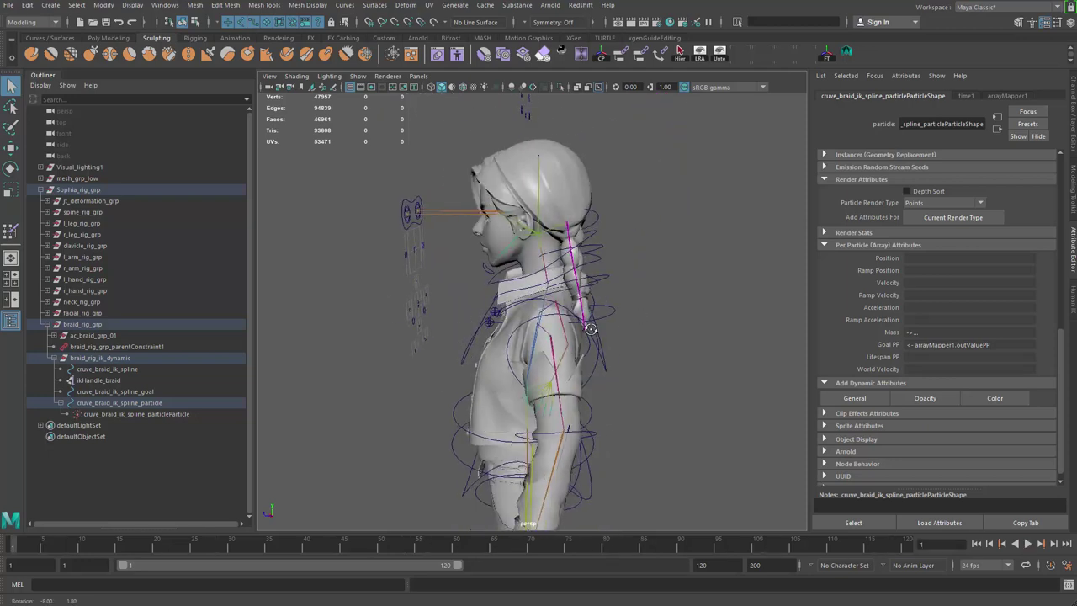
right_click_drag(641, 336, 639, 356, "alt")
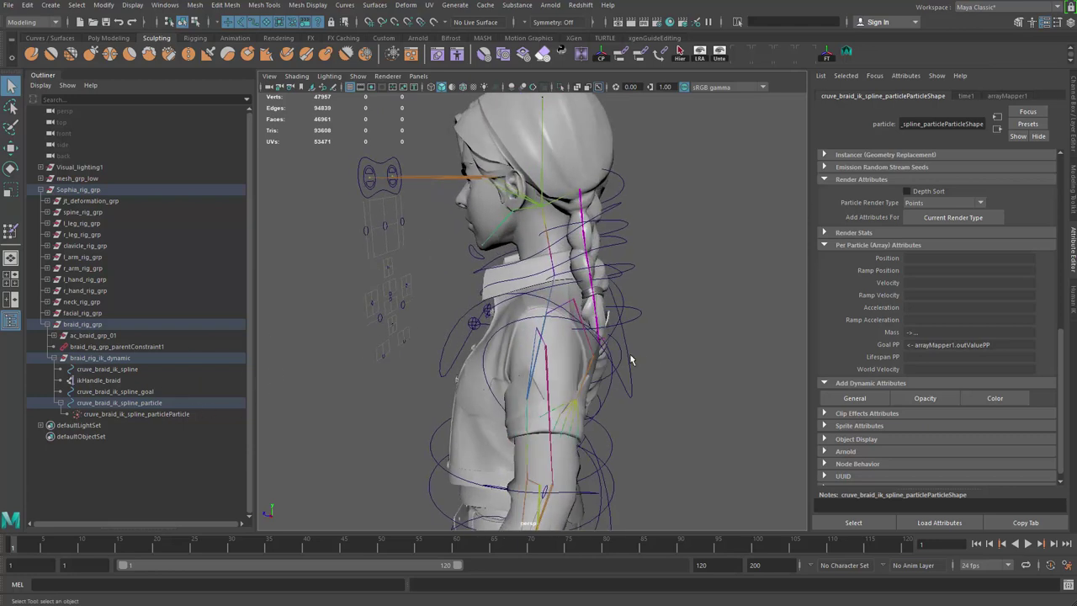
mouse_move(631, 359)
left_mouse_down("alt")
mouse_move(669, 353)
mouse_move(650, 357)
left_mouse_up("alt")
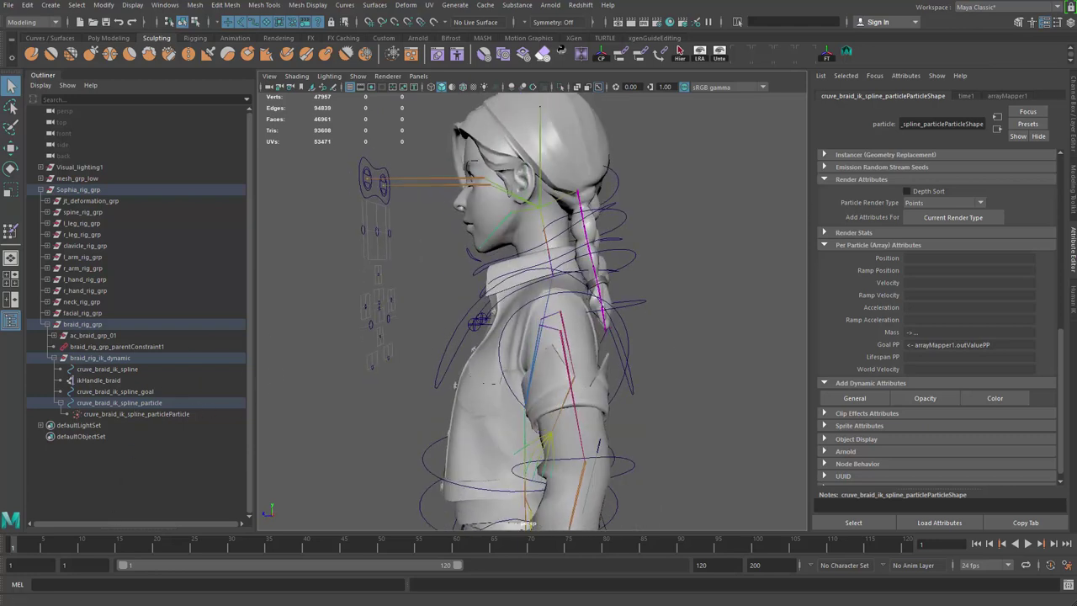
- Close the Component Editor and set the Min Value of arrayMapper1 to 0.5
key("alt+Tab")
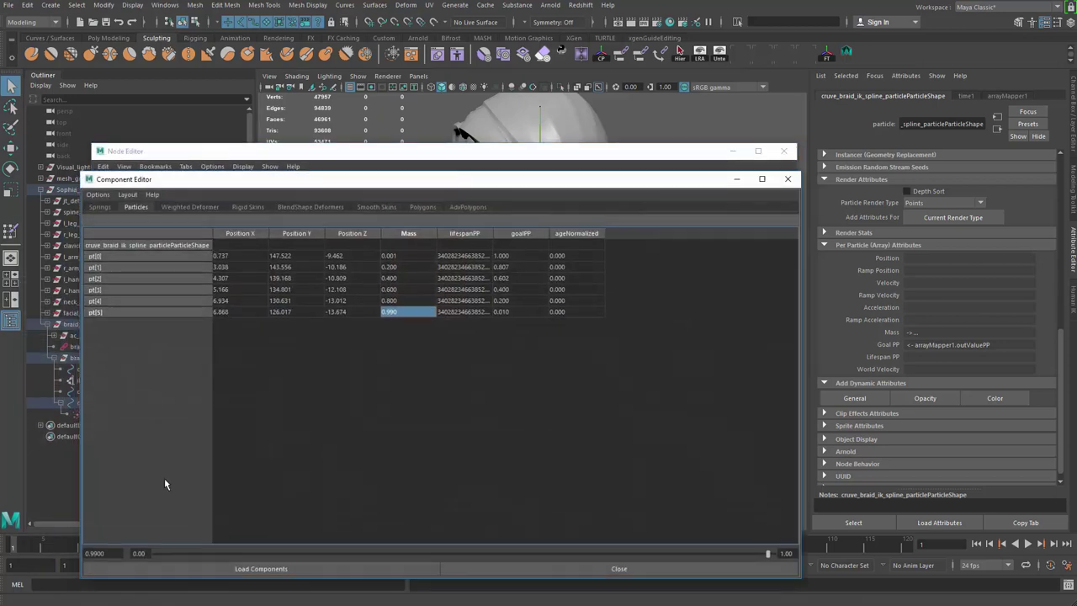
left_click(783, 178)
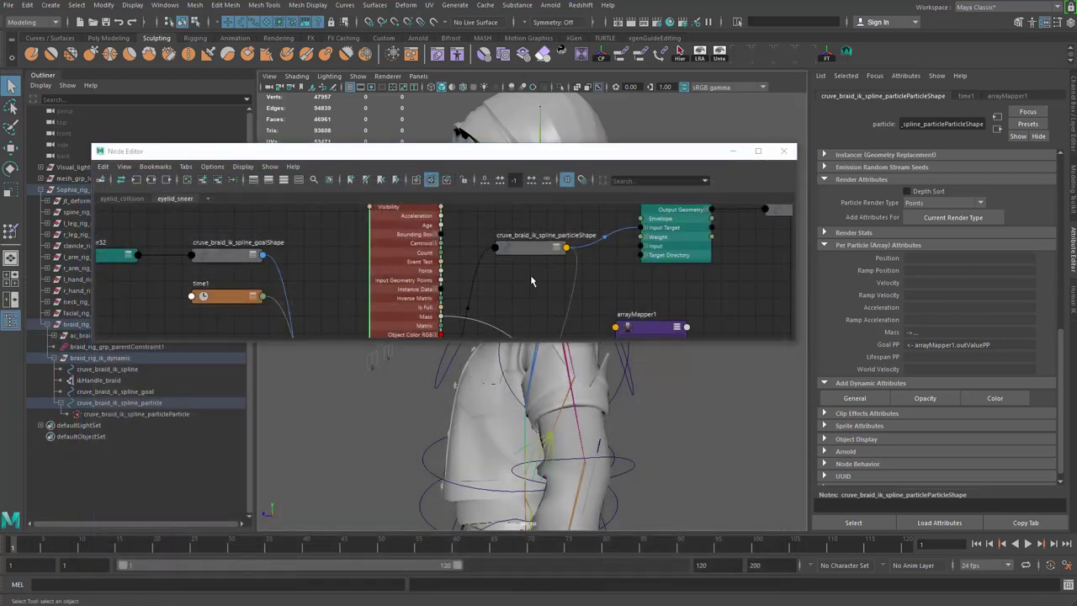
mouse_move(538, 279)
middle_mouse_down("alt")
mouse_move(463, 289)
mouse_move(490, 258)
middle_mouse_up("alt")
scroll(524, 294, "down", 2)
scroll(550, 227, "up", 2)
scroll(535, 262, "up", 1)
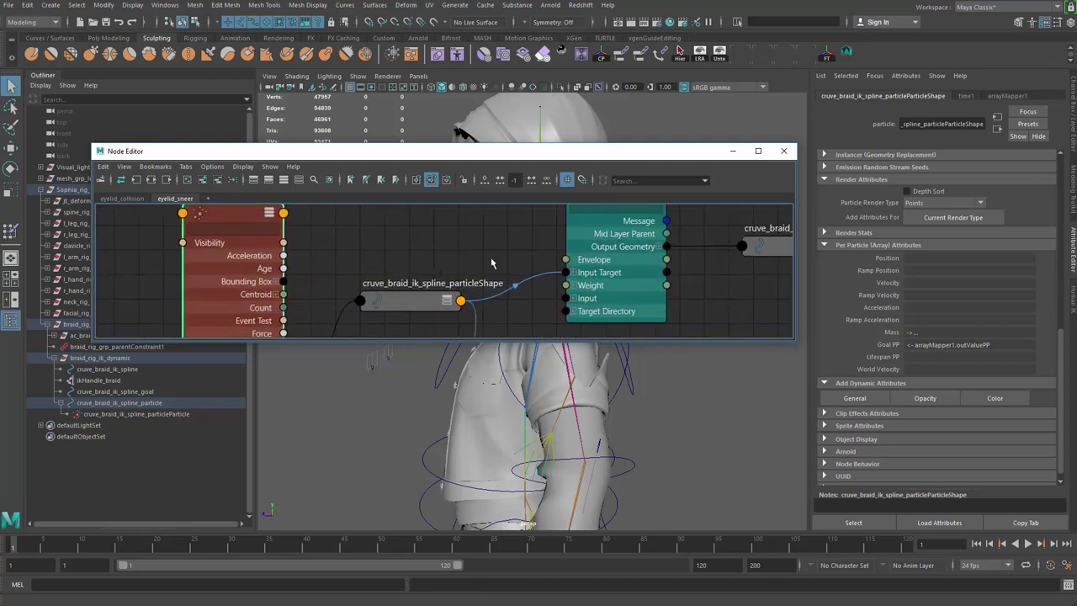
middle_click_drag(477, 308, 541, 217, "alt")
middle_click_drag(603, 335, 556, 203, "alt")
mouse_move(585, 269)
middle_mouse_down("alt")
mouse_move(583, 297)
mouse_move(598, 306)
middle_mouse_up("alt")
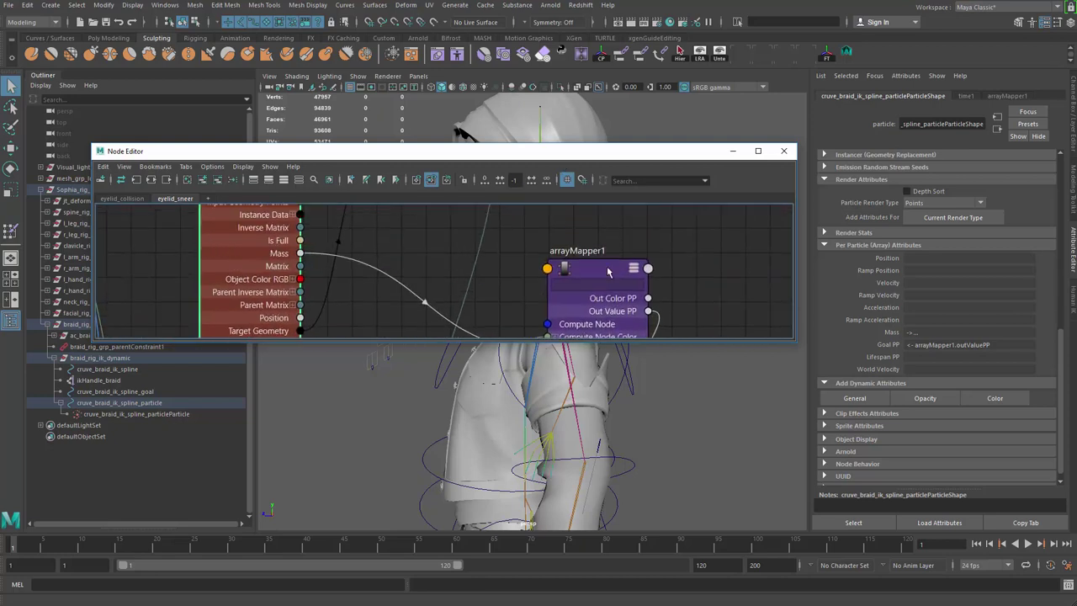
left_click(611, 270)
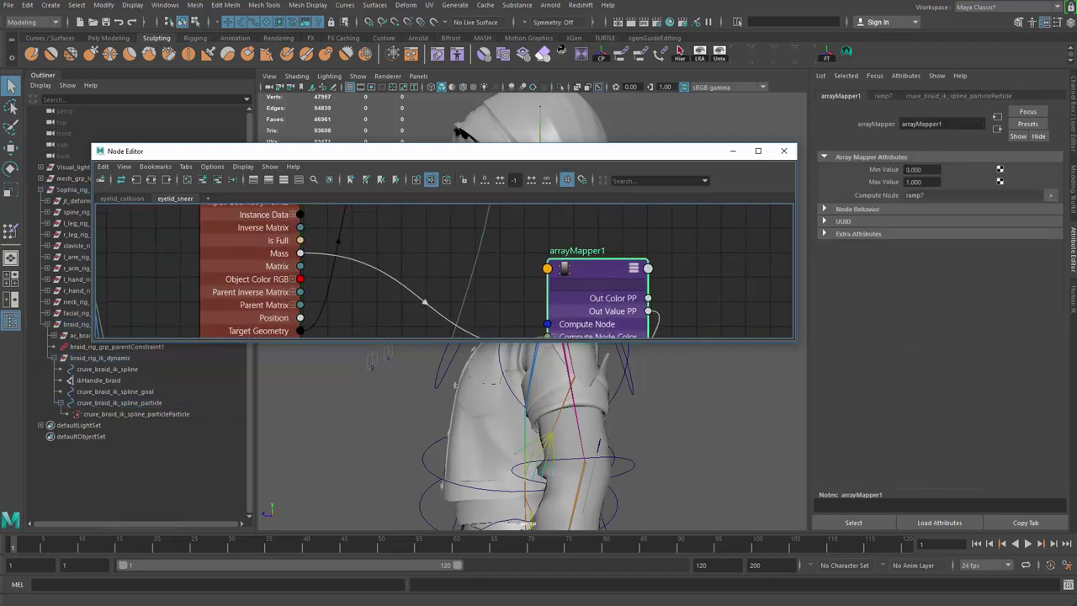
left_click_drag(929, 171, 816, 204)
type(".5")
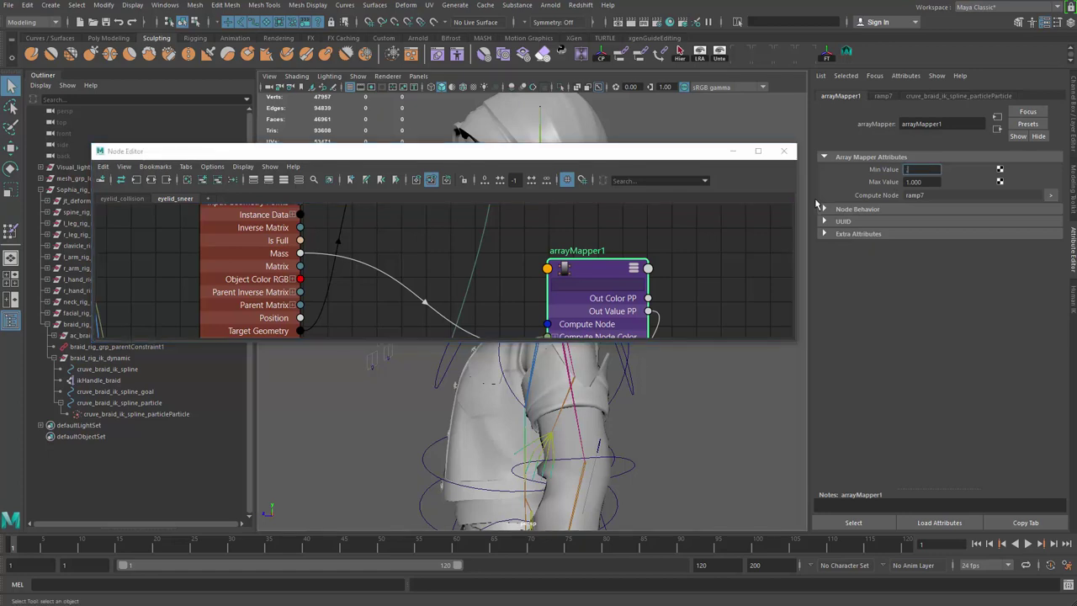
key("Return")
- Move the Node Editor clear of the viewport, play the animation to examine the braid's motion, and rewind to the start
scroll(670, 251, "down", 4)
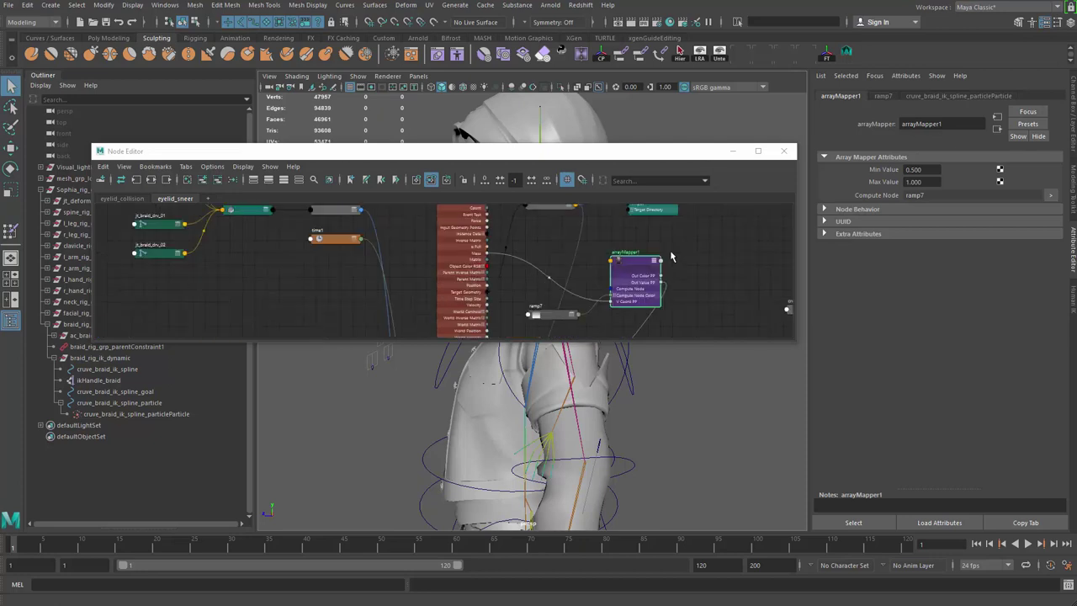
scroll(638, 267, "up", 4)
scroll(543, 307, "down", 3)
left_click_drag(652, 154, 365, 557)
scroll(626, 294, "down", 1)
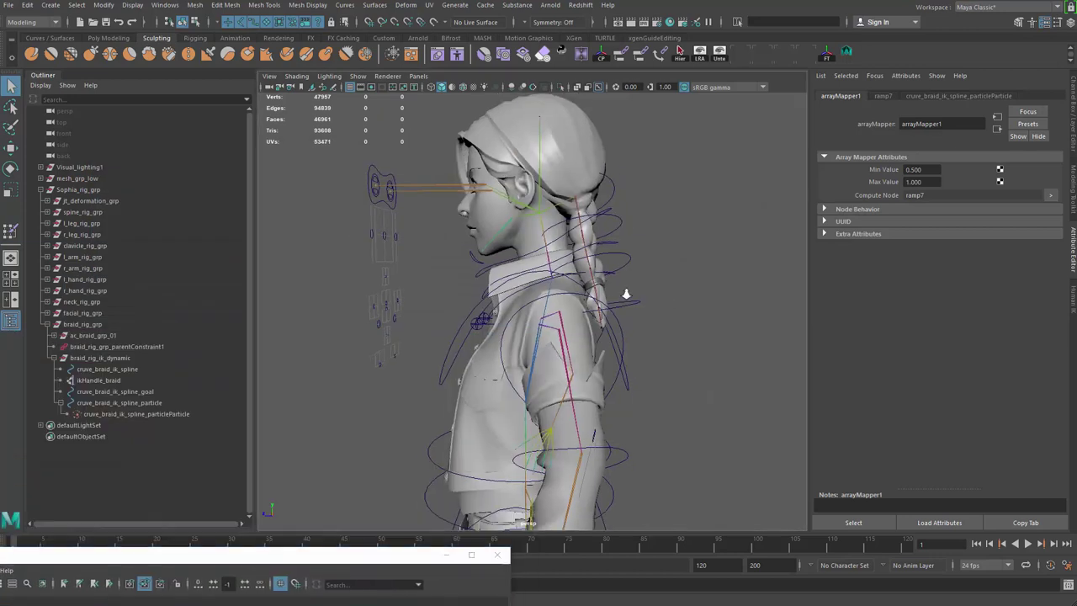
scroll(626, 293, "down", 1)
left_click_drag(626, 294, 626, 308, "alt")
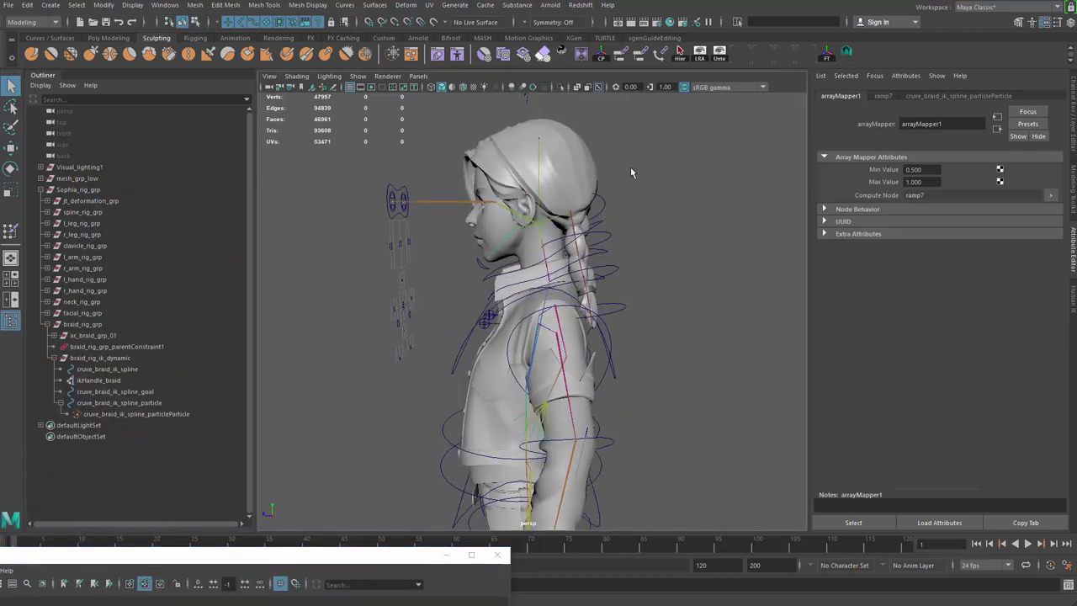
key("alt+v")
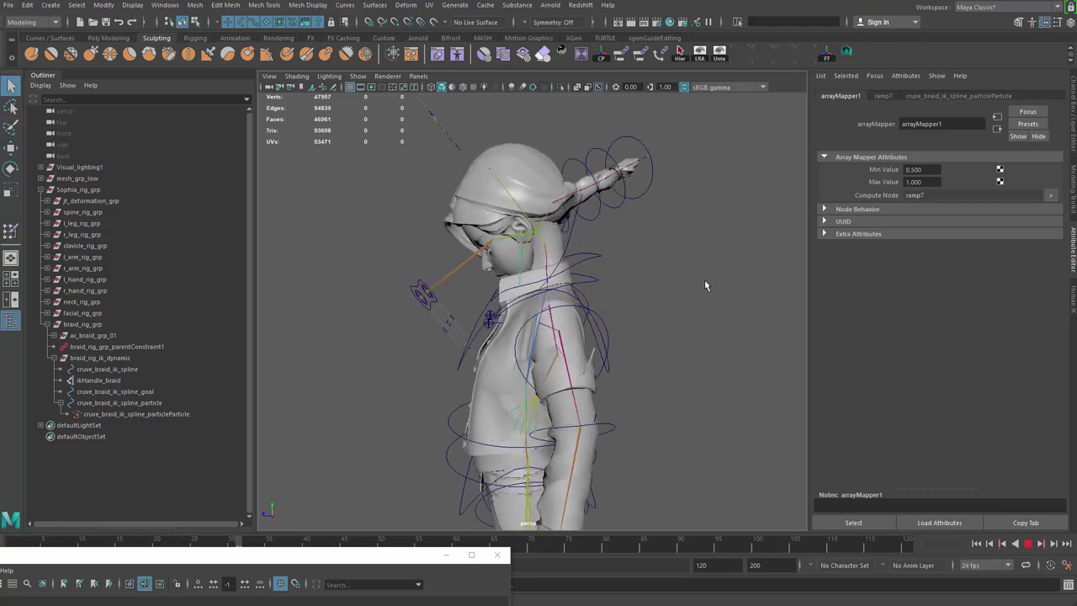
key("alt+v")
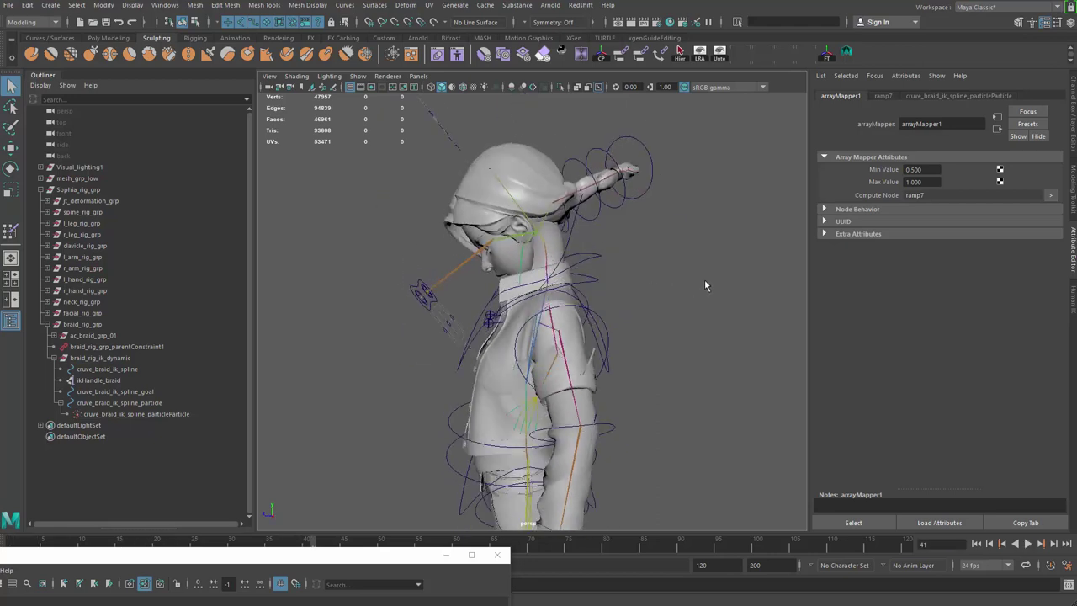
key("alt+shift+v")
key("alt+v")
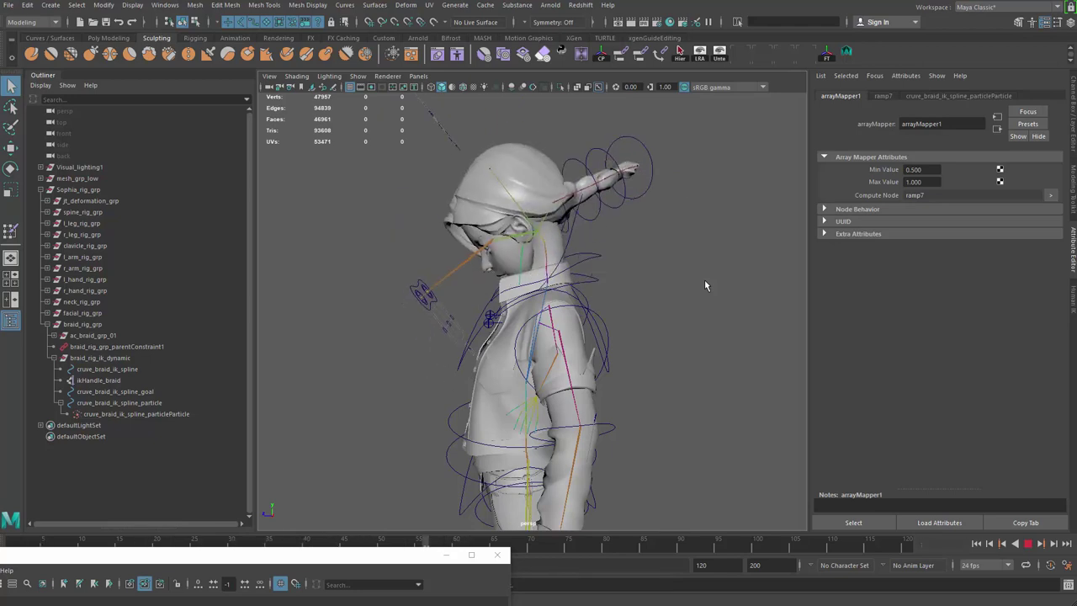
key("alt+v")
key("alt+v")
key("alt+v")
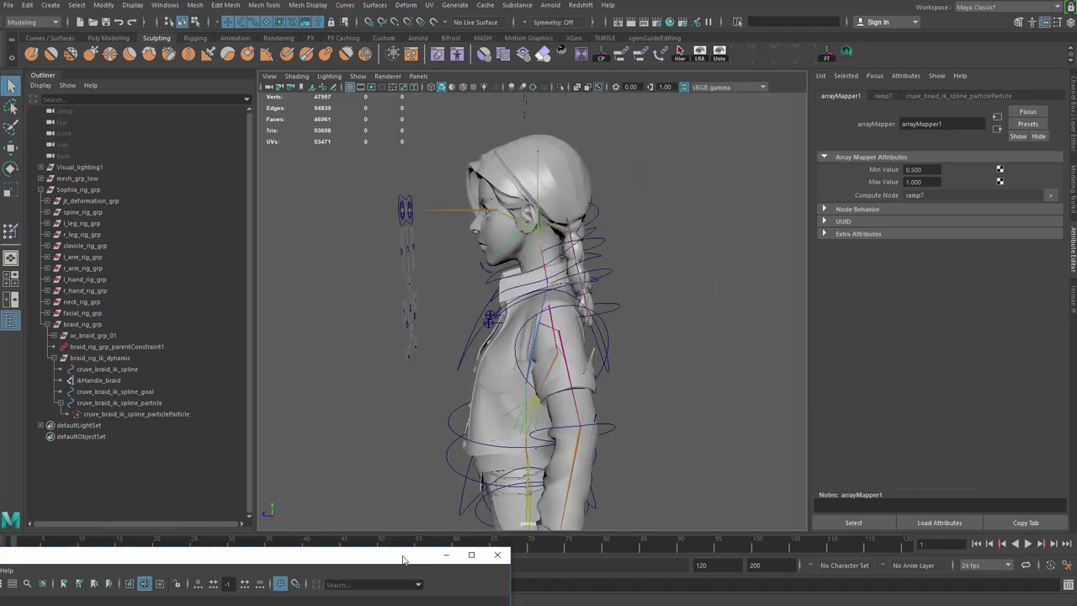
- Bring back and enlarge the Node Editor to examine arrayMapper1's connections and Min Value, and uncover the character's head and braid
left_click_drag(391, 555, 802, 181)
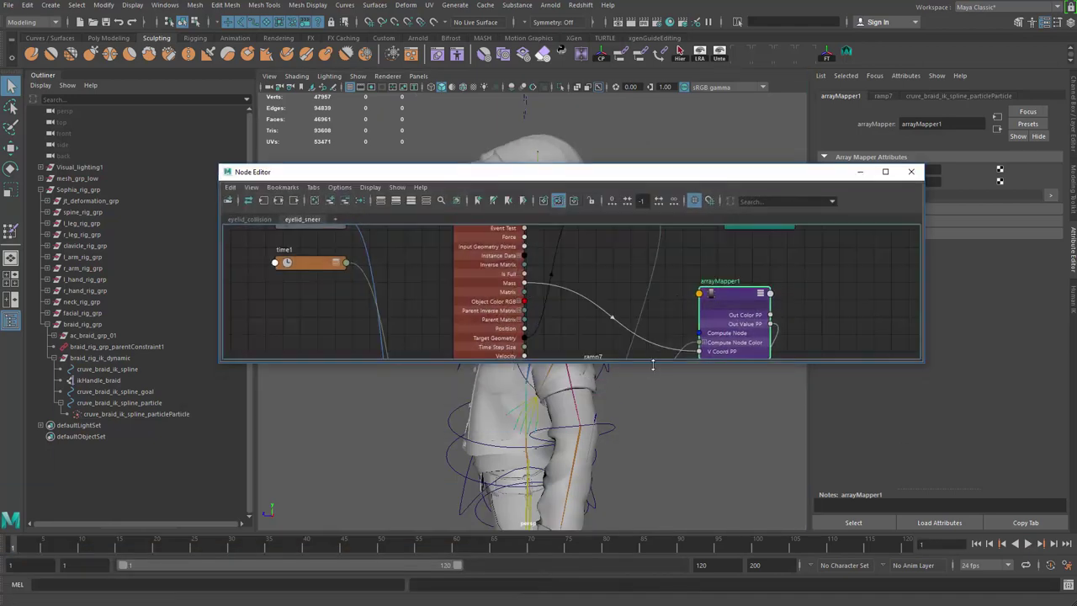
left_click_drag(651, 362, 669, 508)
scroll(632, 299, "up", 3)
scroll(633, 300, "down", 3)
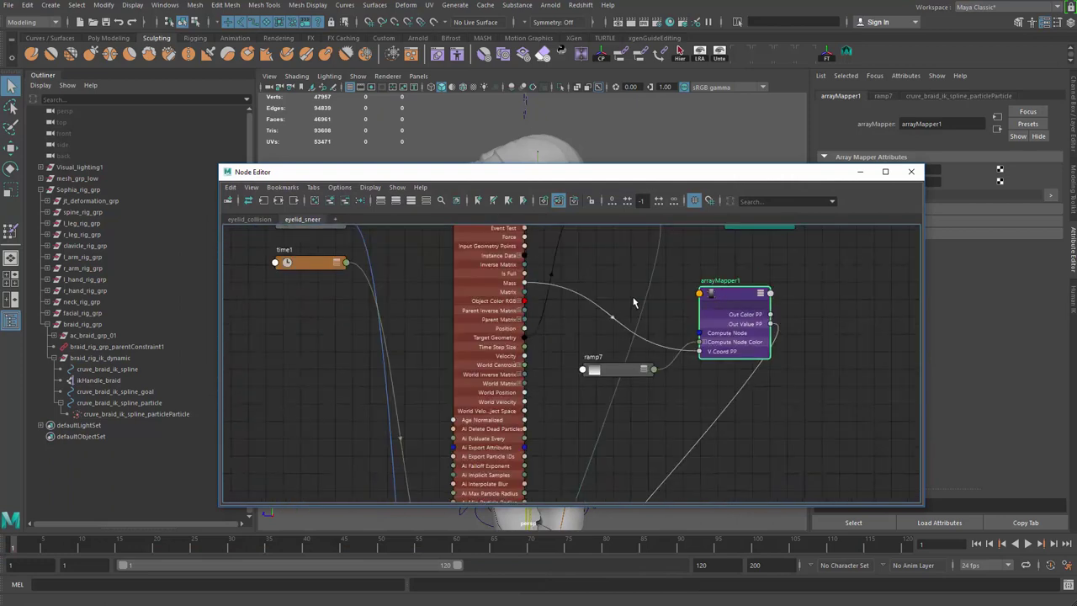
scroll(635, 296, "up", 3)
middle_click_drag(635, 296, 602, 328)
left_click_drag(745, 174, 546, 223)
left_click_drag(932, 170, 904, 170)
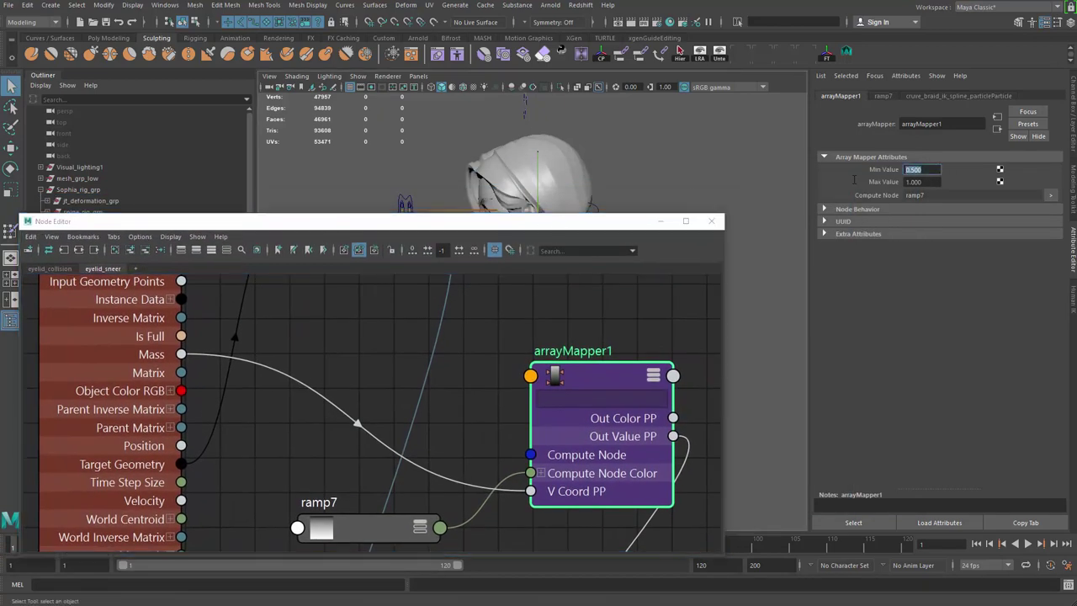
left_click_drag(505, 220, 549, 388)
- Select the uppermost braid control, ac_braid_01, and open the Add Attribute dialog for it
left_click_drag(623, 274, 580, 210, "alt")
left_click(580, 210)
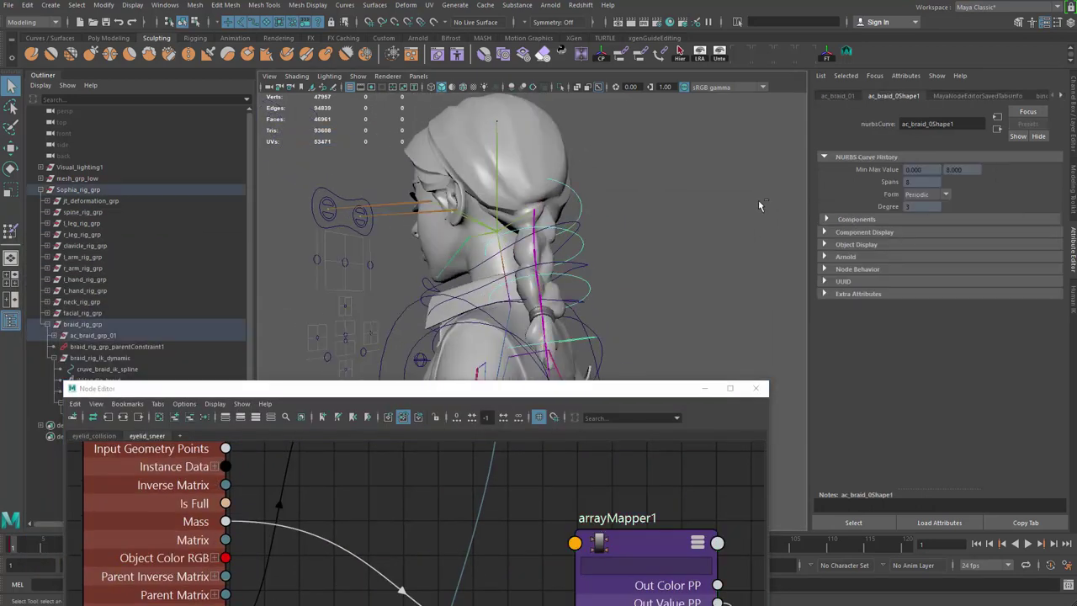
key("ctrl+a")
left_click(857, 86)
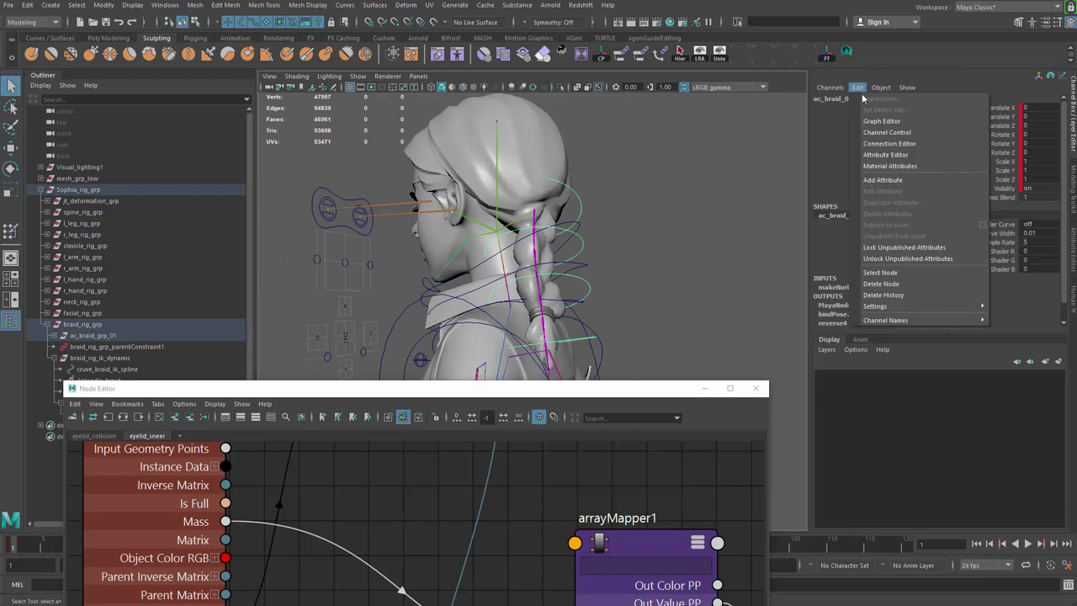
left_click(900, 178)
left_click_drag(561, 156, 731, 116)
- Name the new attribute dynamic_goal_min_weight
left_click(672, 153)
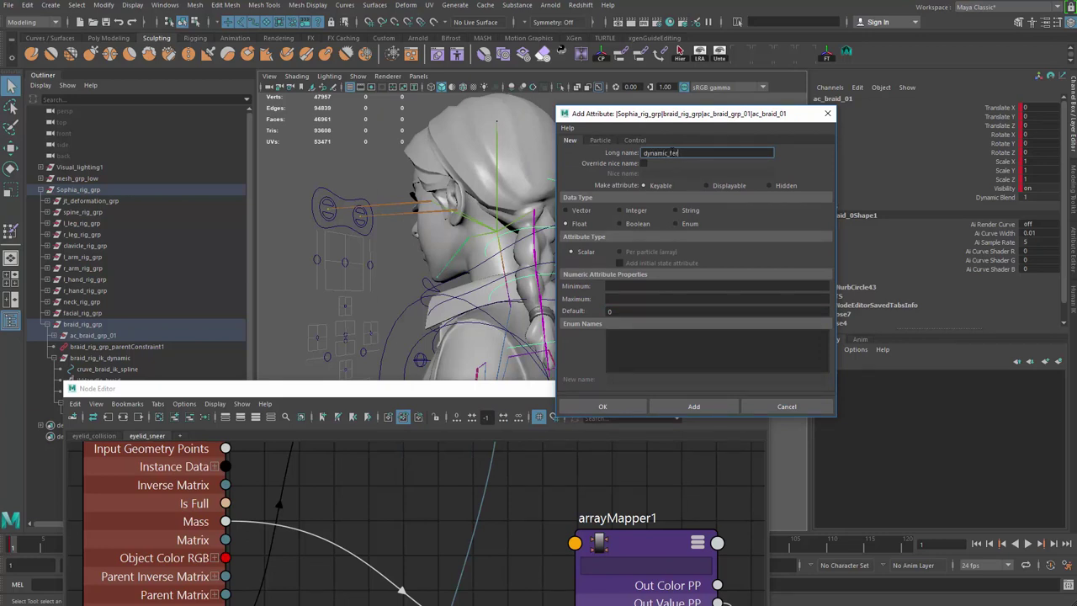
type("dynamic_fer")
key("BackSpace")
key("BackSpace")
key("Caps_Lock")
key("BackSpace")
key("BackSpace")
key("BackSpace")
key("Caps_Lock")
type("goal_")
key("Tab")
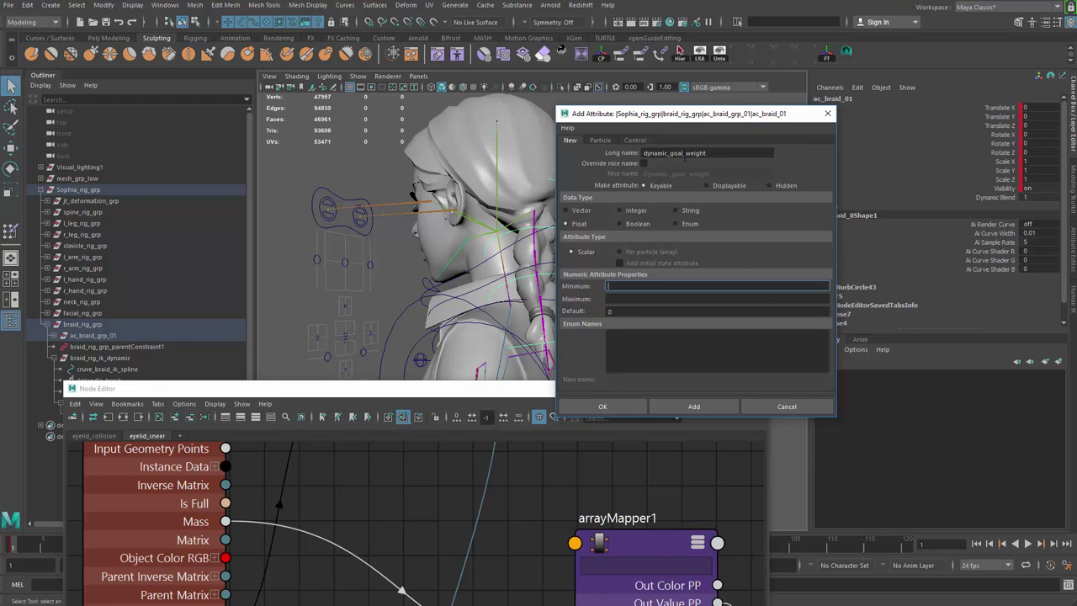
double_click(695, 152)
key("BackSpace")
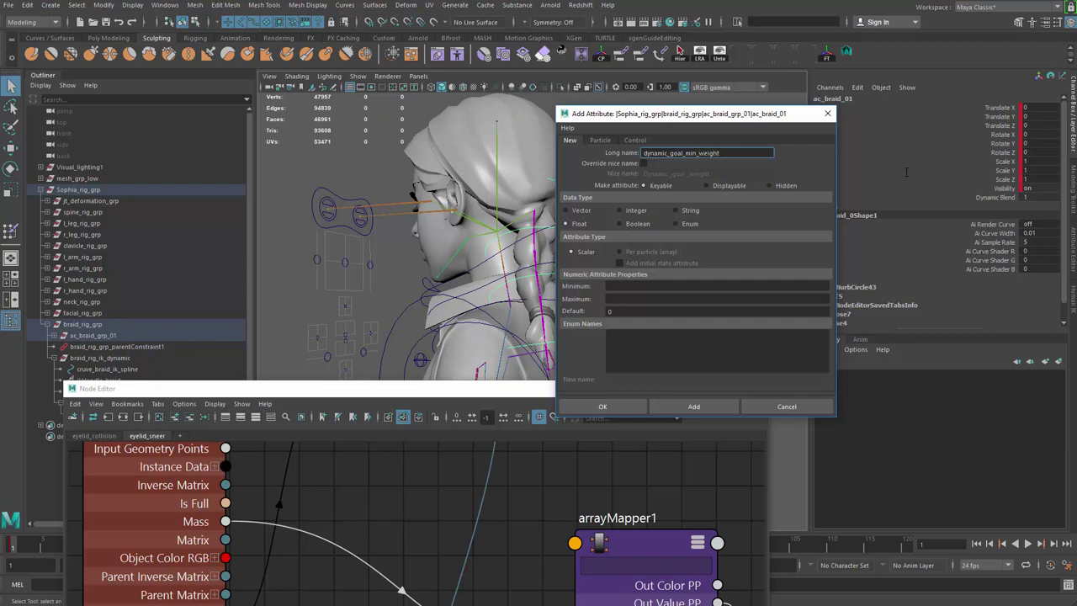
- Give the new attribute a minimum of 0 and a maximum of 1, and add it to the control
left_click(671, 285)
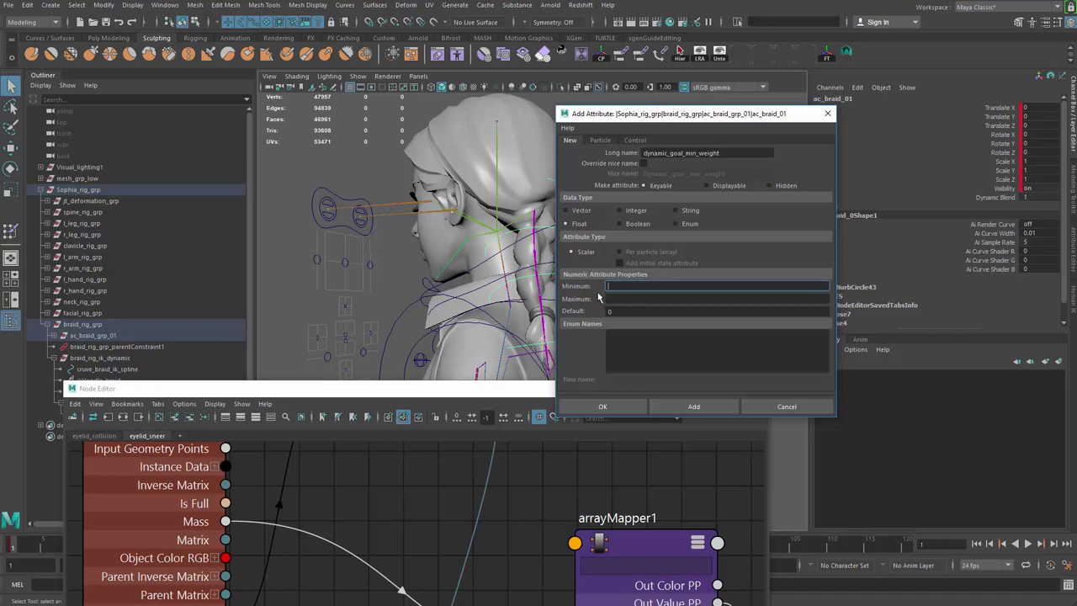
type("0")
key("Tab")
type("1")
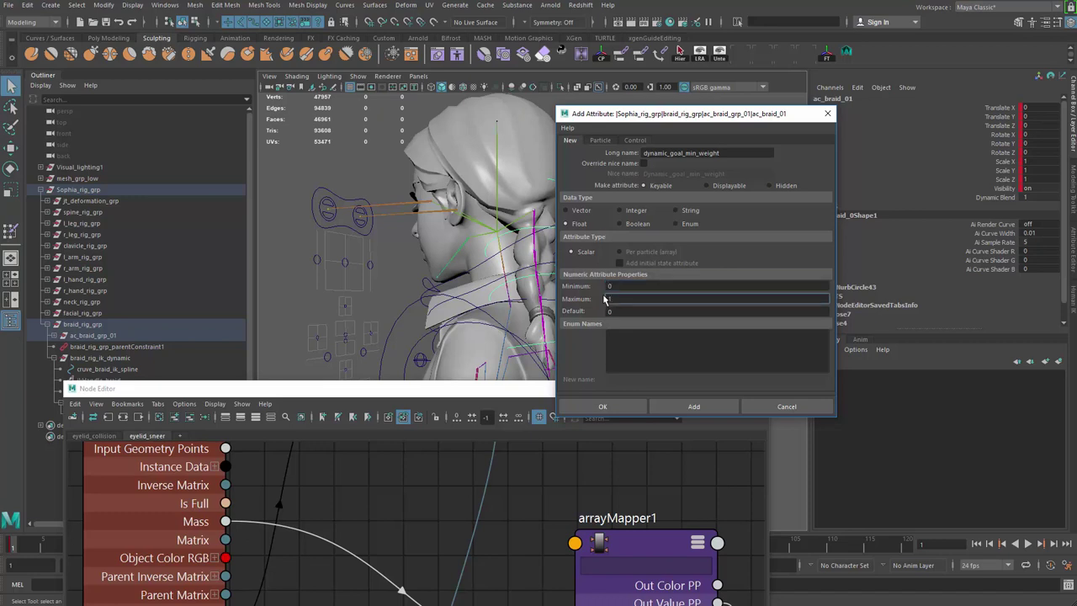
left_click(602, 406)
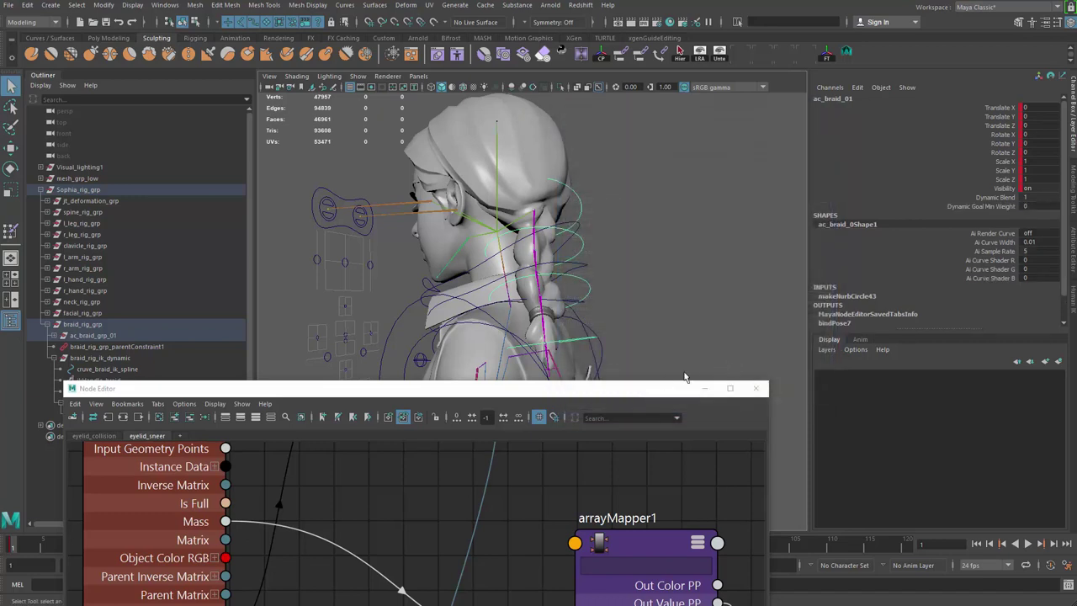
- Reposition the arrayMapper1 node beside the ac_braid_01 node in the Node Editor
left_click_drag(640, 390, 802, 95)
scroll(570, 182, "down", 4)
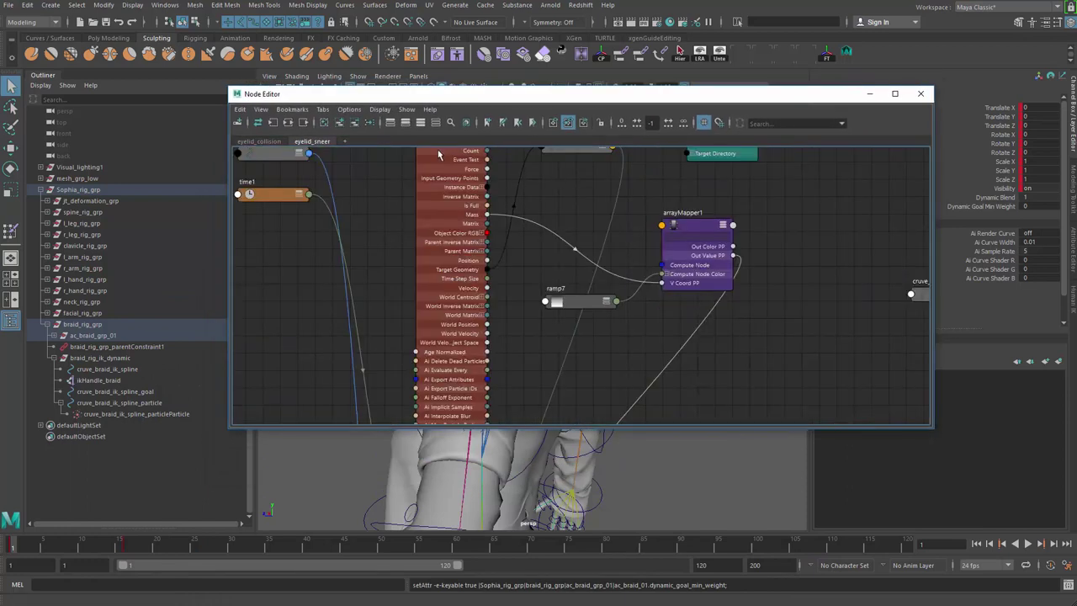
scroll(646, 270, "down", 6)
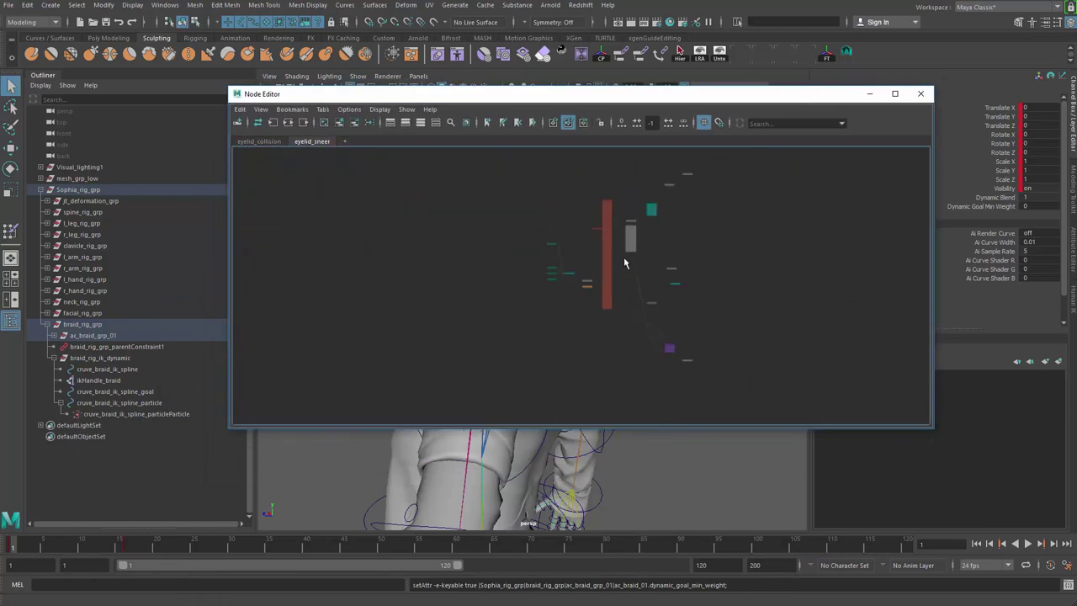
scroll(623, 263, "up", 3)
scroll(685, 186, "up", 3)
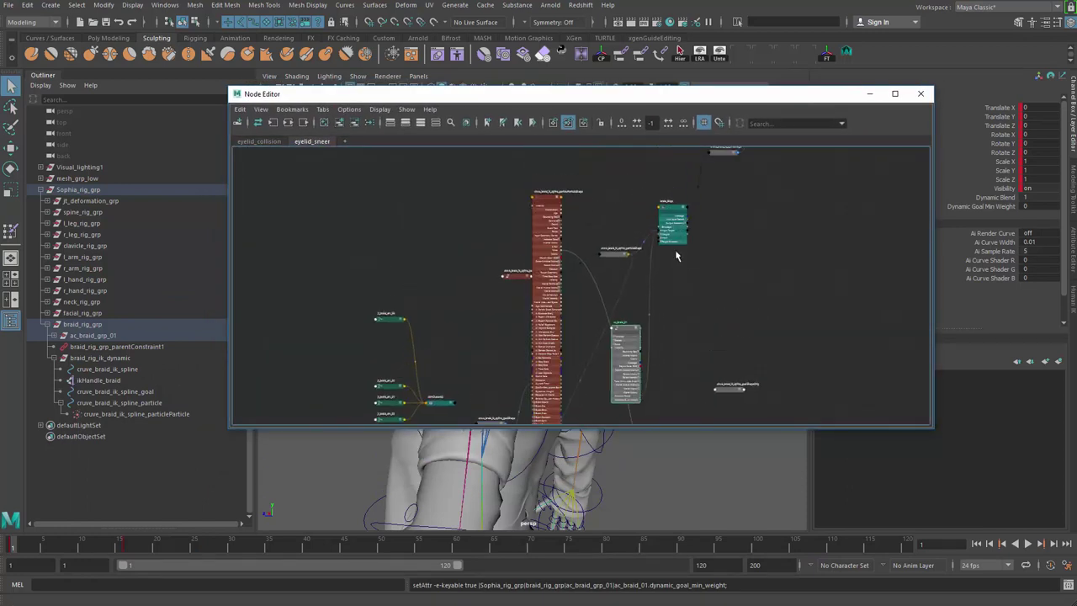
middle_click_drag(736, 370, 744, 199, "alt")
scroll(725, 339, "up", 2)
scroll(724, 338, "down", 2)
middle_click_drag(748, 274, 753, 184, "alt")
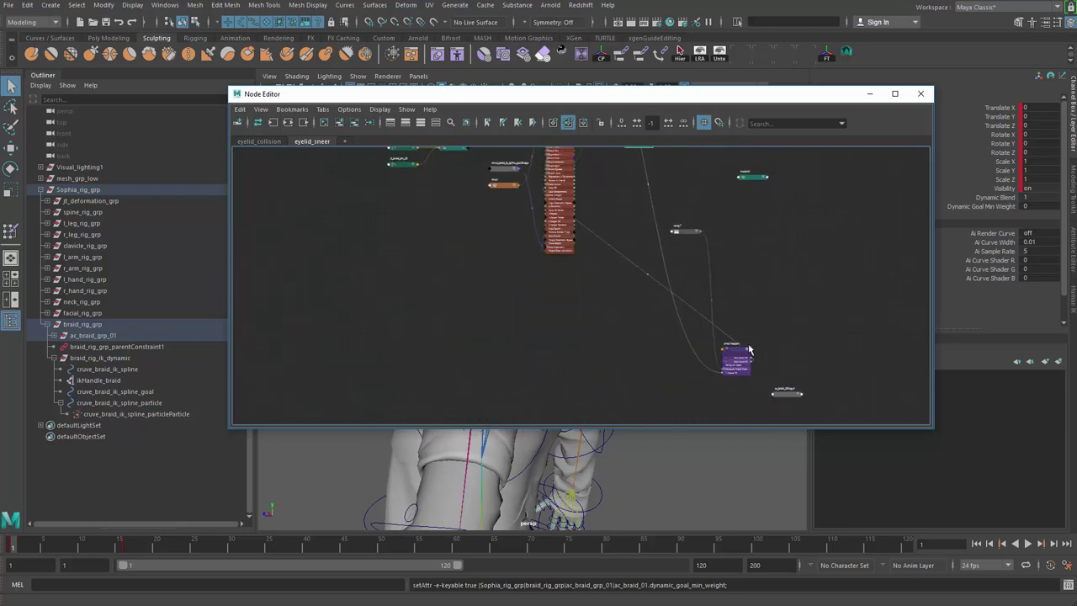
left_click_drag(738, 353, 723, 180)
middle_click_drag(695, 173, 664, 345, "alt")
scroll(684, 367, "up", 4)
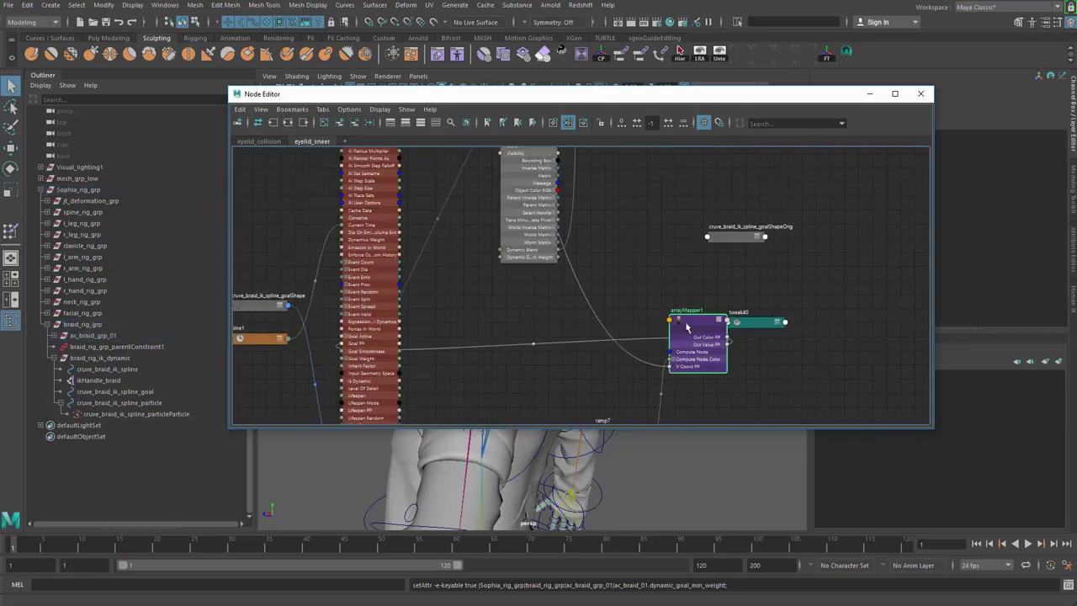
left_click_drag(687, 326, 648, 172)
scroll(598, 202, "up", 2)
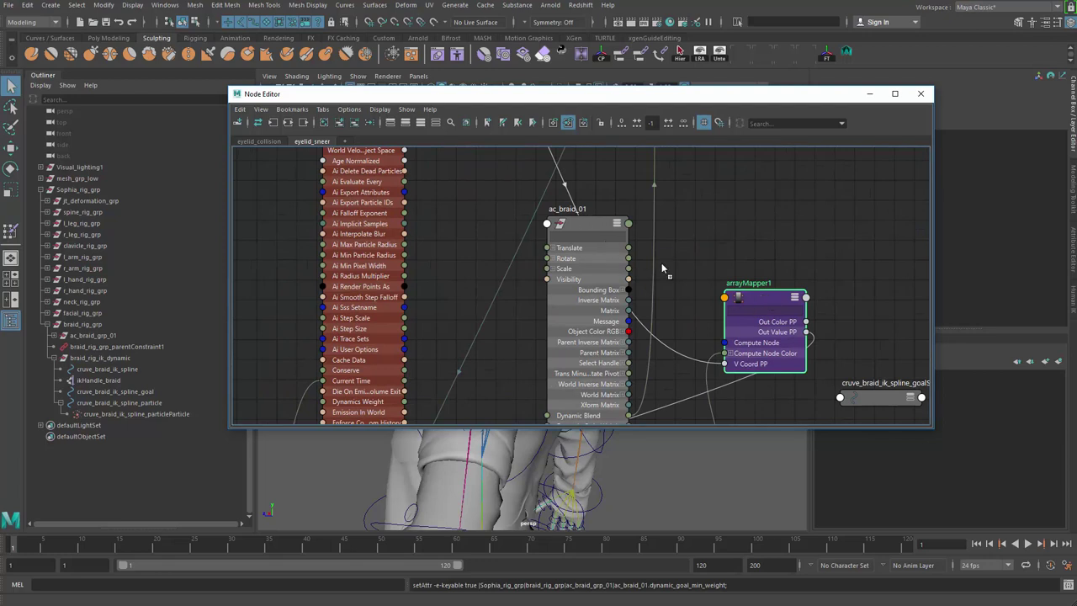
- Connect dynamic_goal_min_weight of ac_braid_01 to minValue of arrayMapper1, and close the Connection Editor and Node Editor
middle_click_drag(766, 296, 766, 296, "shift")
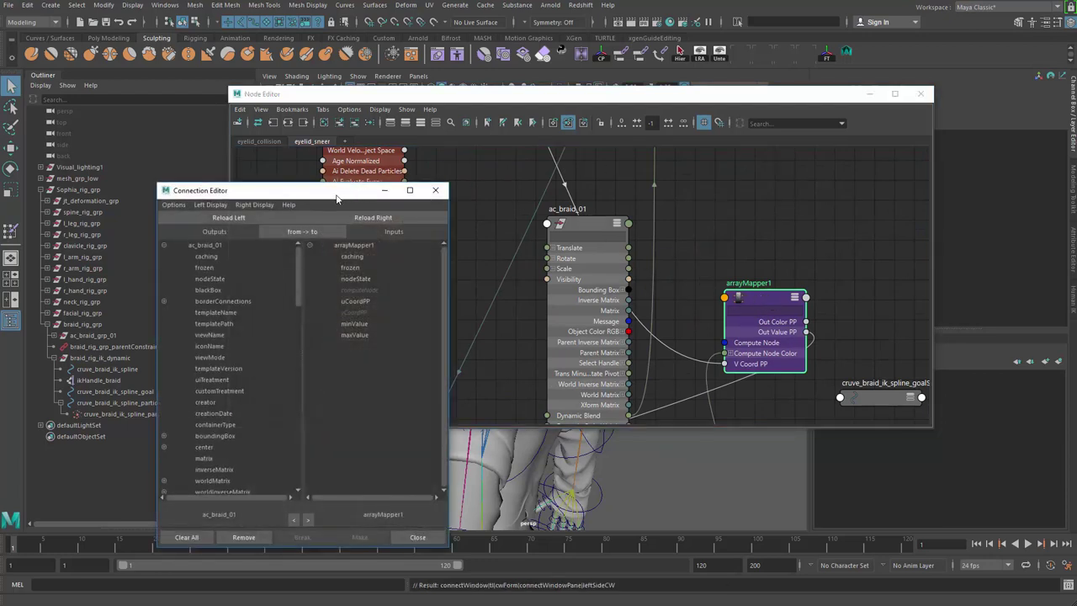
left_click_drag(337, 196, 471, 123)
scroll(352, 368, "down", 15)
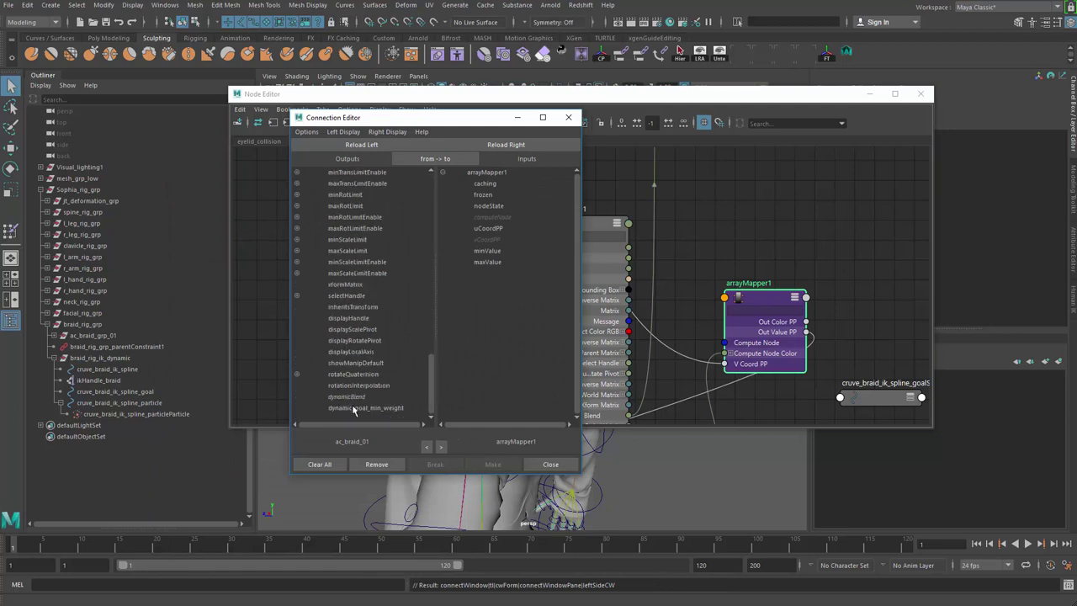
left_click(354, 409)
left_click(496, 252)
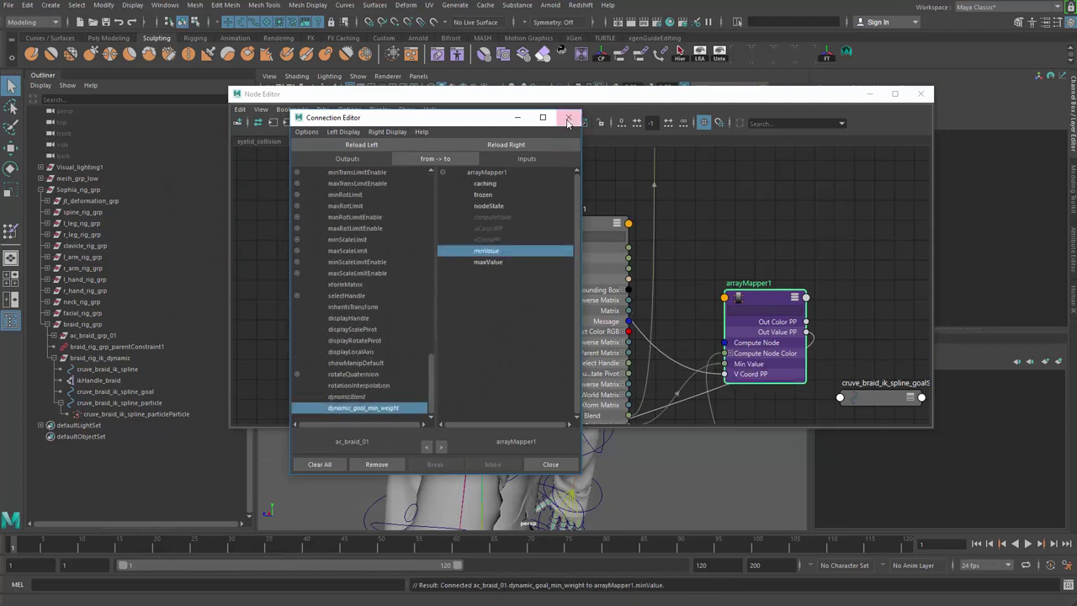
left_click(568, 118)
left_click(920, 94)
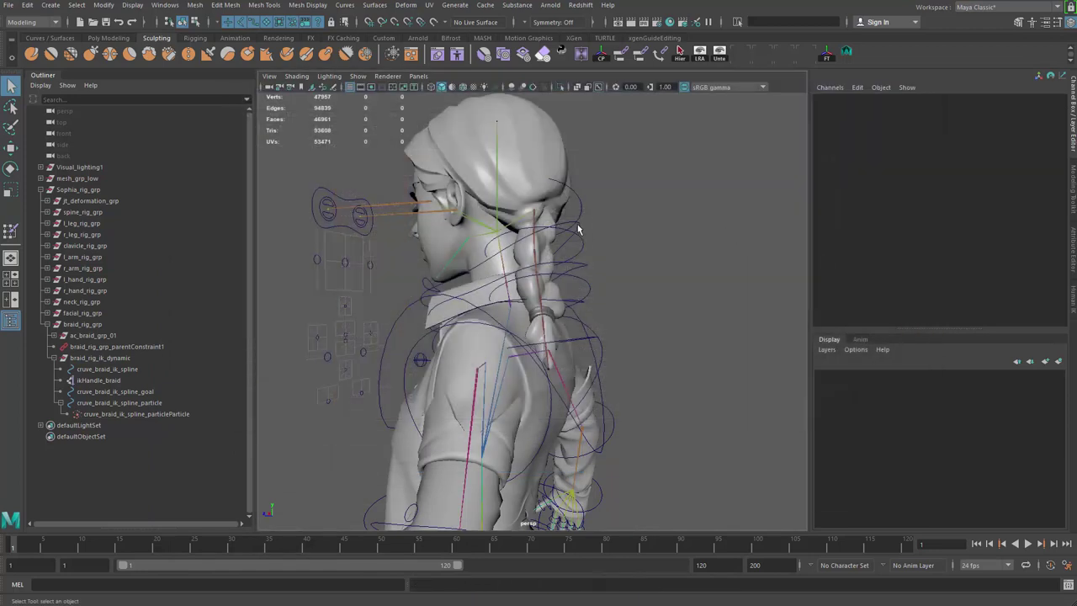
- Select the ac_braid_01 braid control and set its Dynamic Goal Min Weight to 0.75
left_click(577, 225)
left_click_drag(572, 244, 580, 245, "alt")
left_click(585, 200)
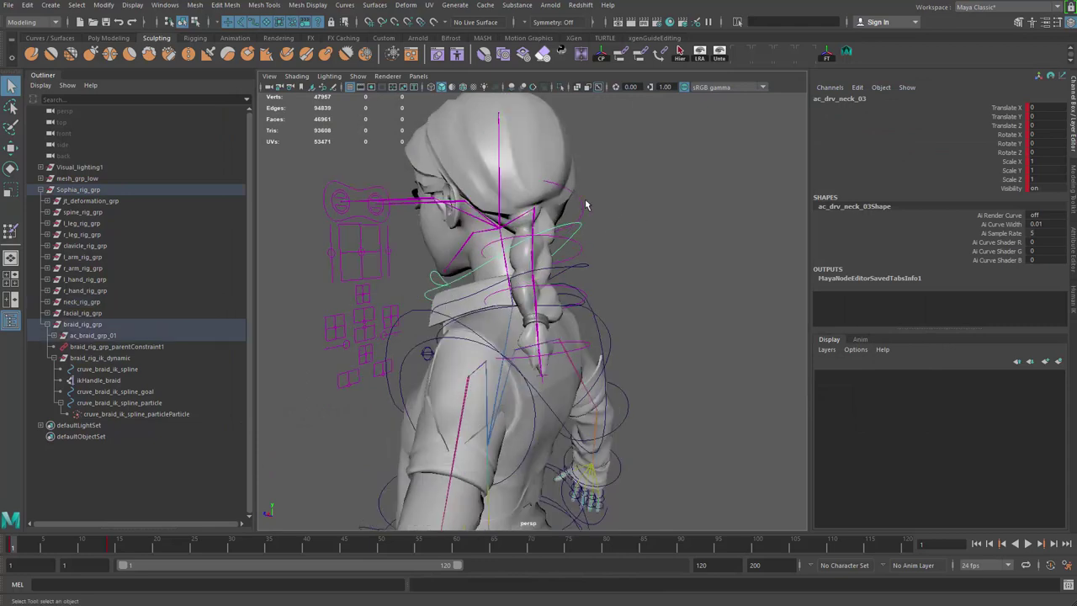
left_click_drag(587, 205, 629, 207, "alt")
left_click(1028, 206)
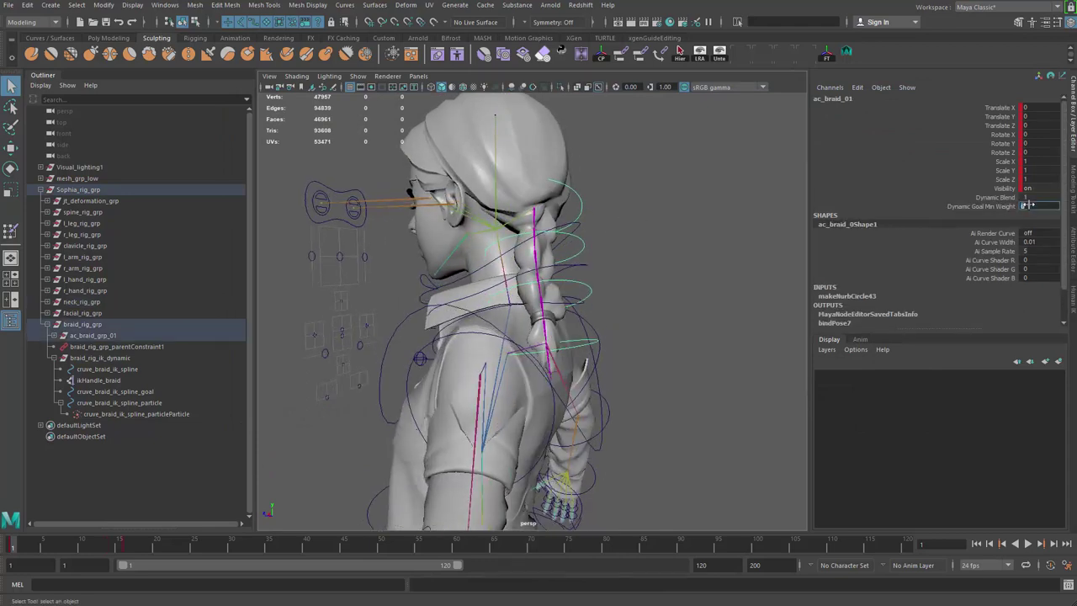
left_click(1028, 206)
- Play back the head animation from frame 1 and examine how the braid moves with the new Dynamic Goal Min Weight
key("alt+v")
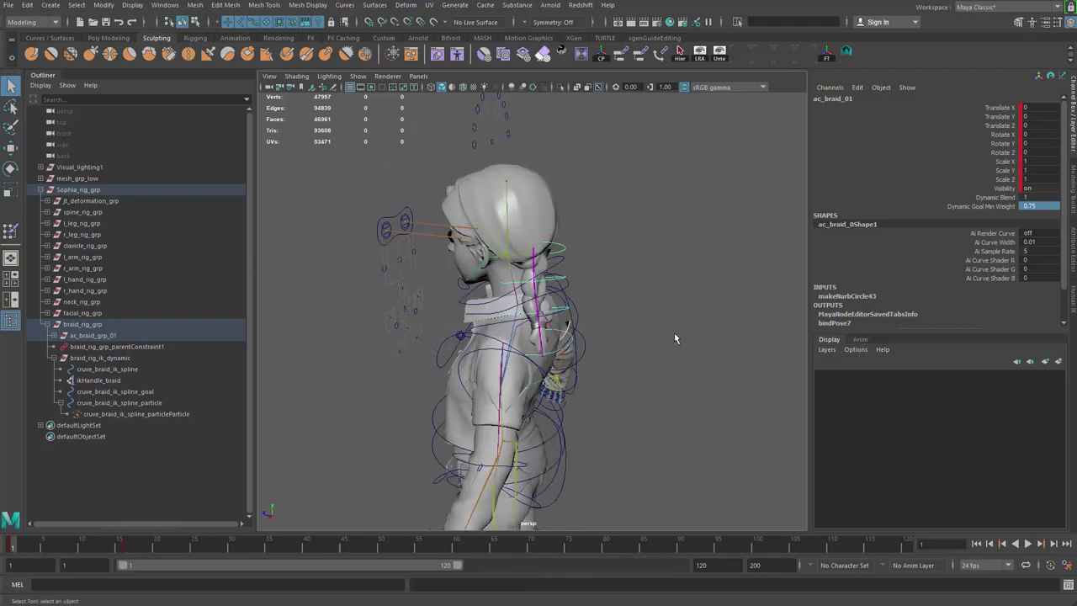
key("Escape")
key("alt+shift+v")
right_click_drag(681, 332, 773, 353, "alt")
key("alt+v")
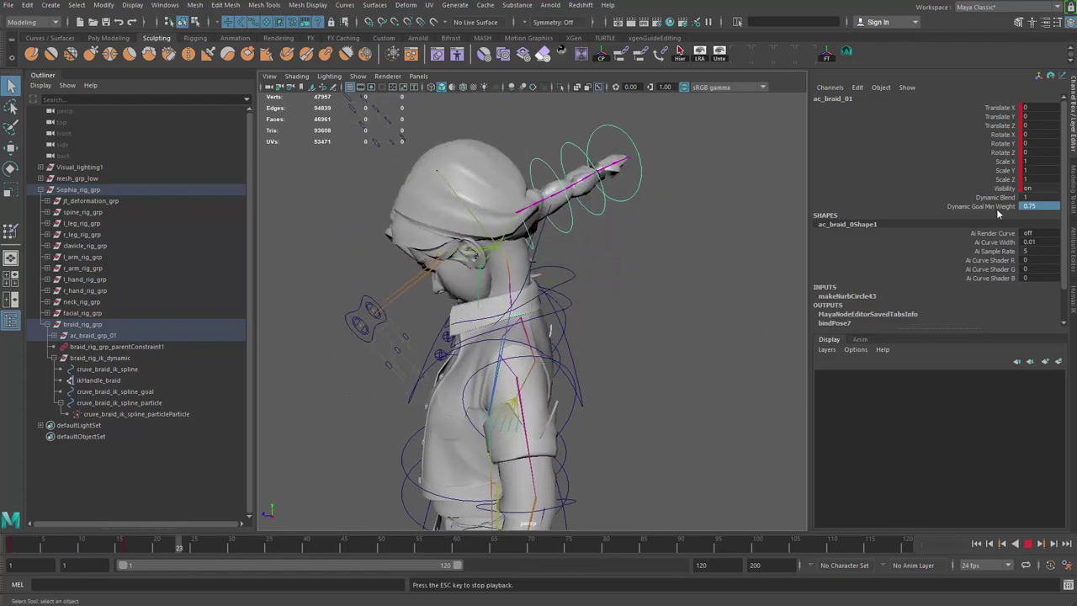
key("alt+v")
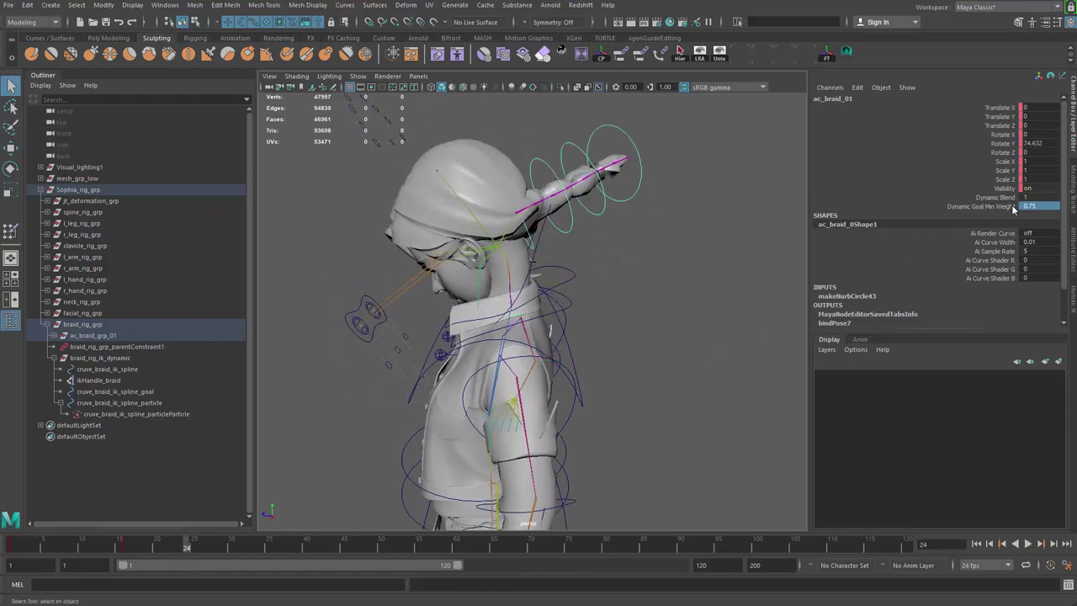
key("alt+shift+v")
right_click_drag(551, 294, 587, 309, "alt")
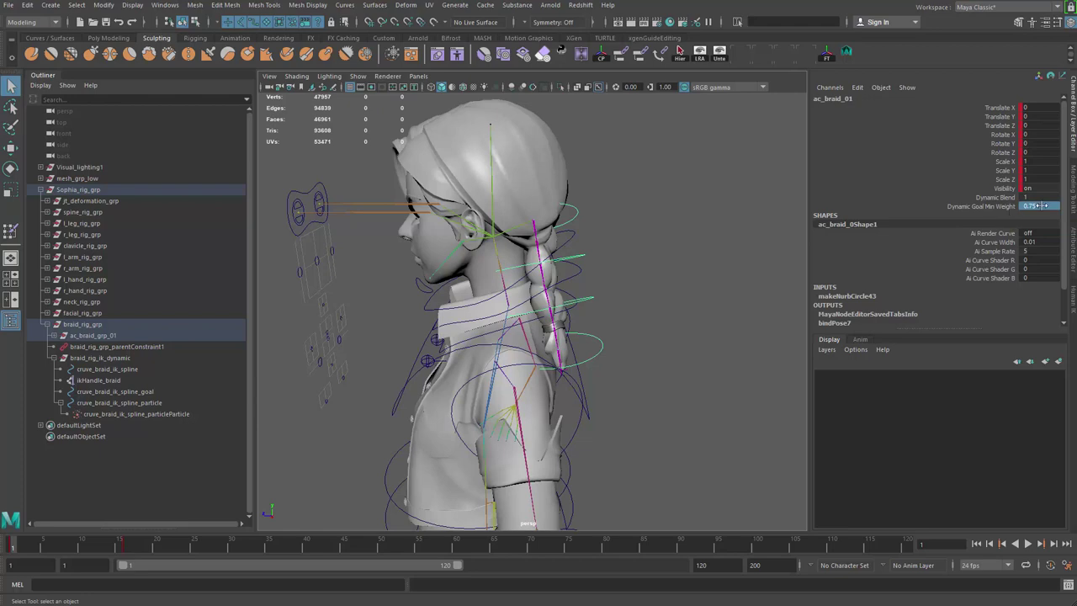
- Key the Dynamic Goal Min Weight of ac_braid_01 at frame 1
left_click(1008, 208)
right_click(1006, 206)
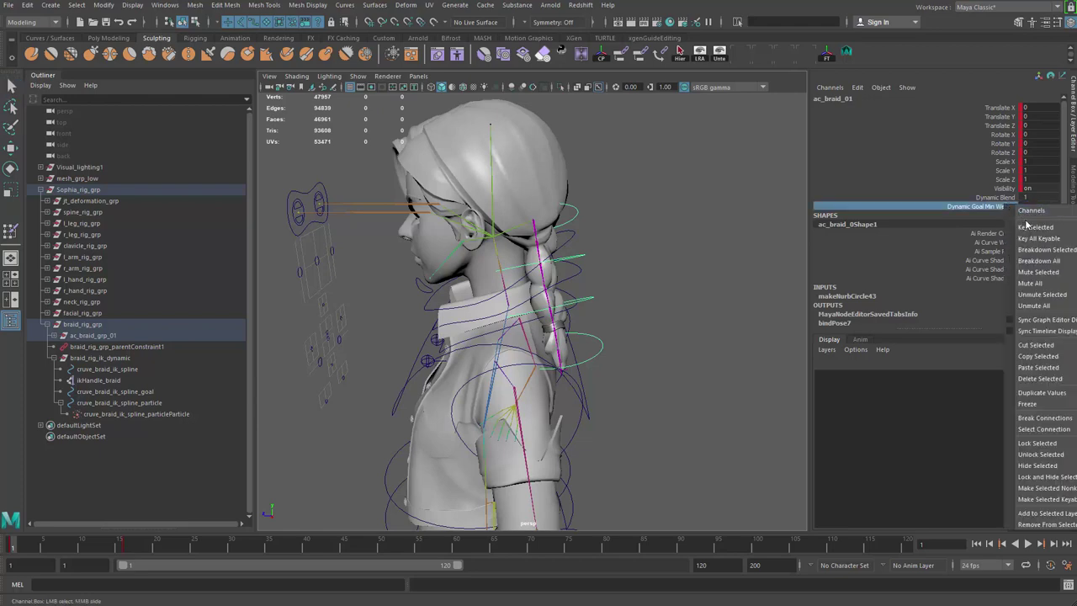
left_click(1028, 226)
- At frame 4, set Dynamic Goal Min Weight to 0.4 and key it
left_click_drag(10, 551, 36, 546)
double_click(1037, 208)
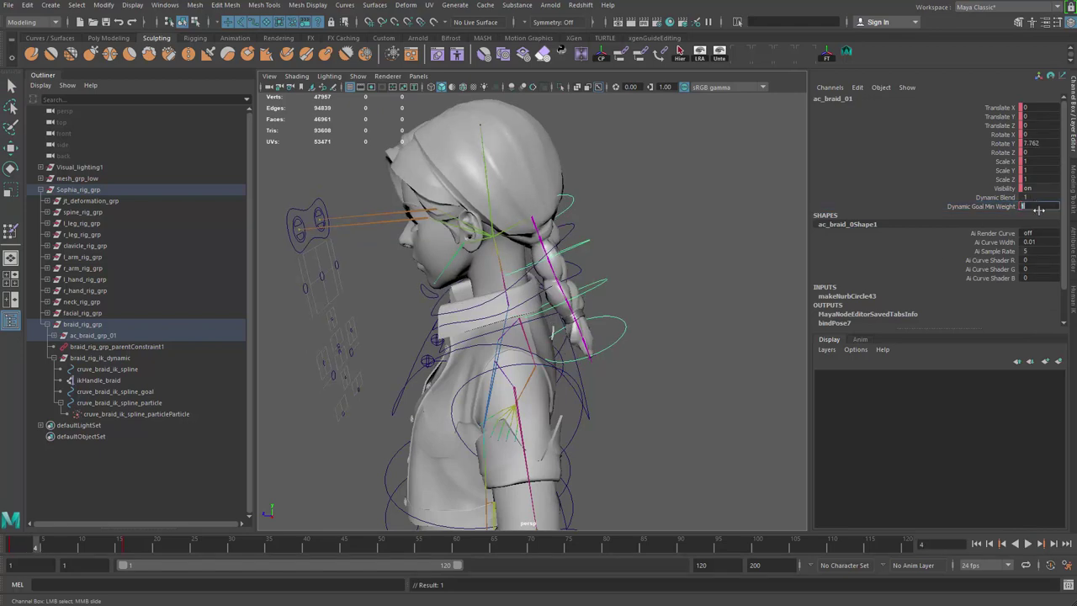
type("0.4")
key("Return")
left_click(992, 207)
right_click(990, 208)
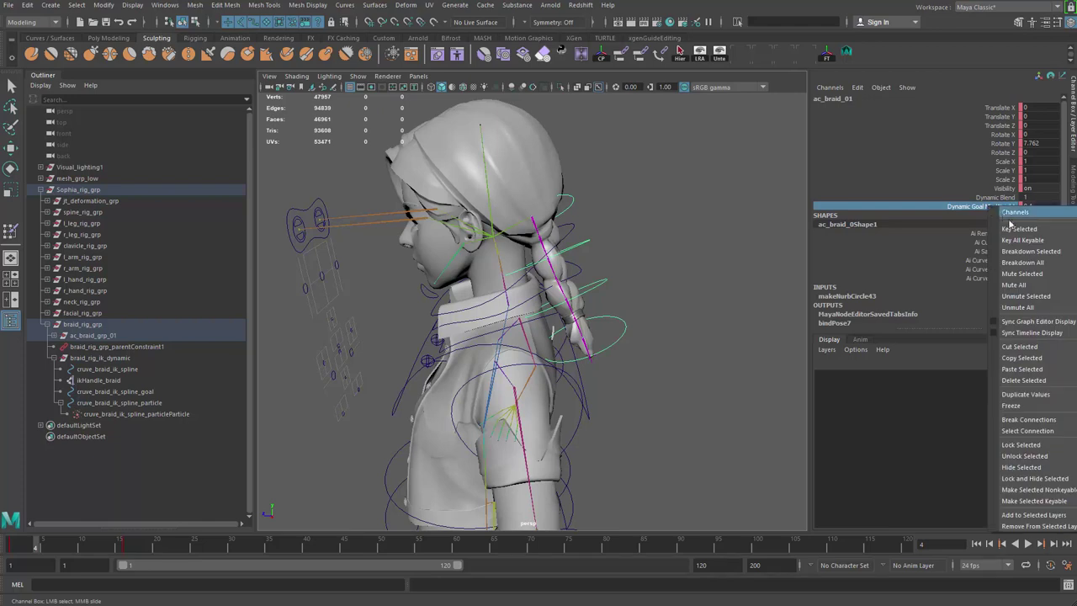
left_click(1014, 224)
- Hold the Dynamic Goal Min Weight of 0.4 with a key at frame 11
left_click_drag(55, 546, 90, 547)
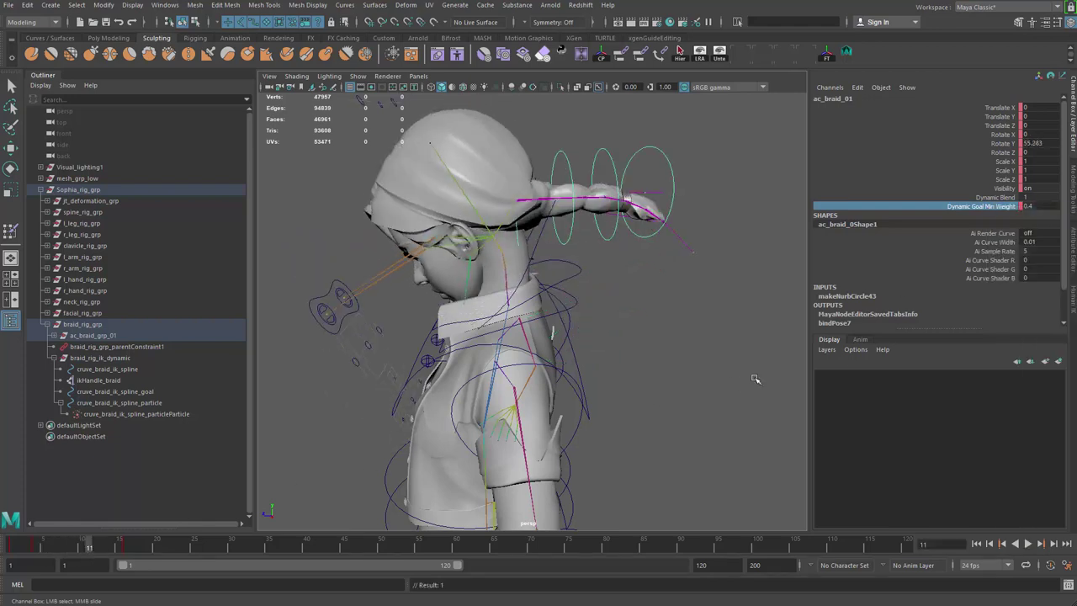
right_click(1006, 216)
left_click(1020, 228)
- At frame 16, set Dynamic Goal Min Weight to 1 and key it
left_click_drag(91, 552, 126, 549)
left_click(1038, 207)
type("1")
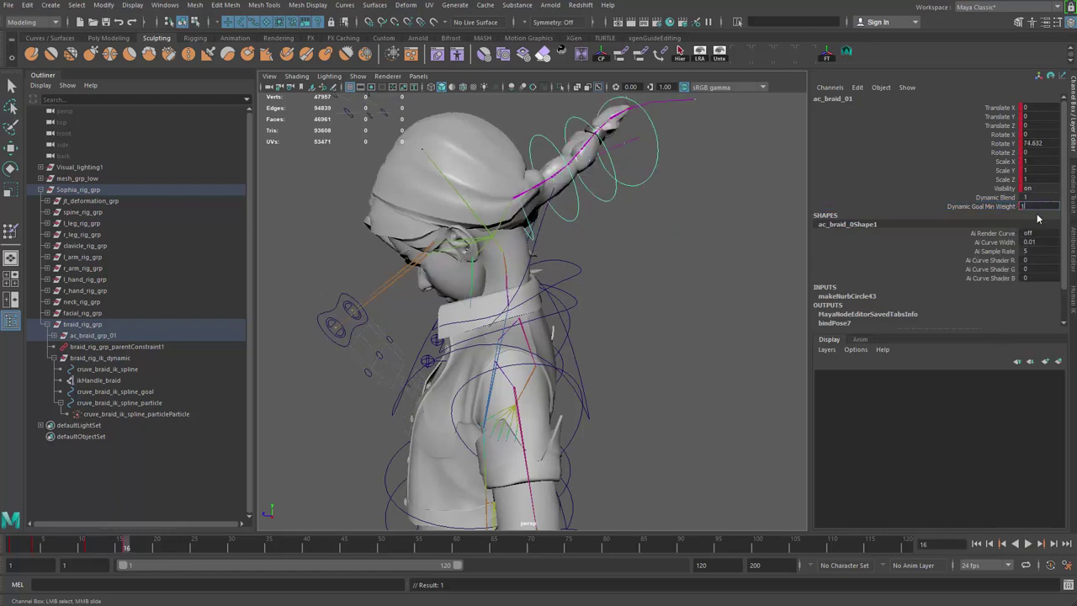
left_click(991, 198)
left_click(986, 206)
right_click(986, 207)
left_click(1021, 229)
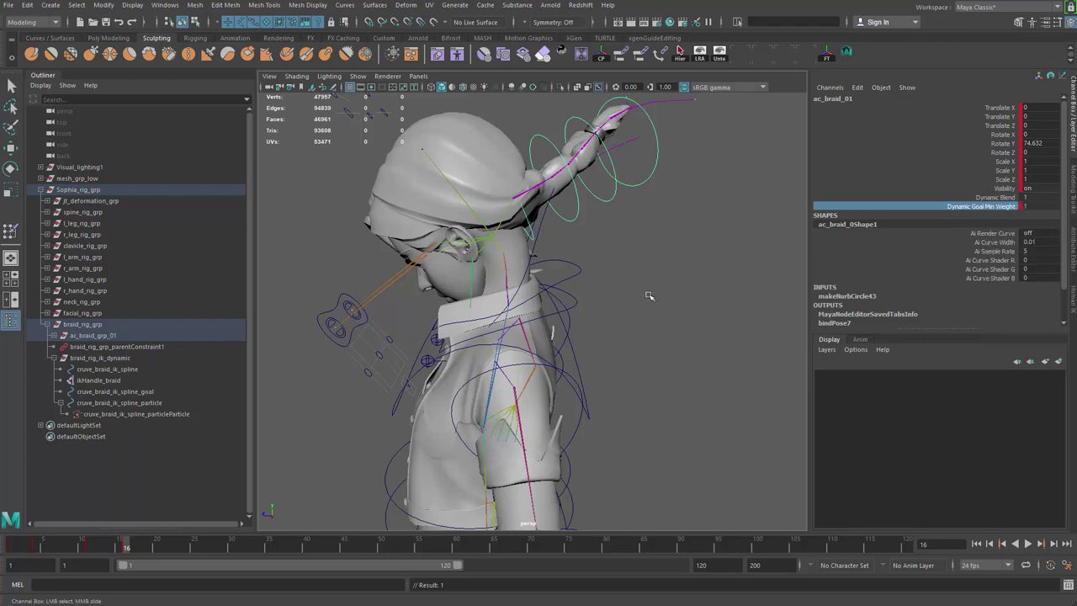
- Replay the animation several times from different angles to check the braid's motion with the keyed goal weight
key("alt+v")
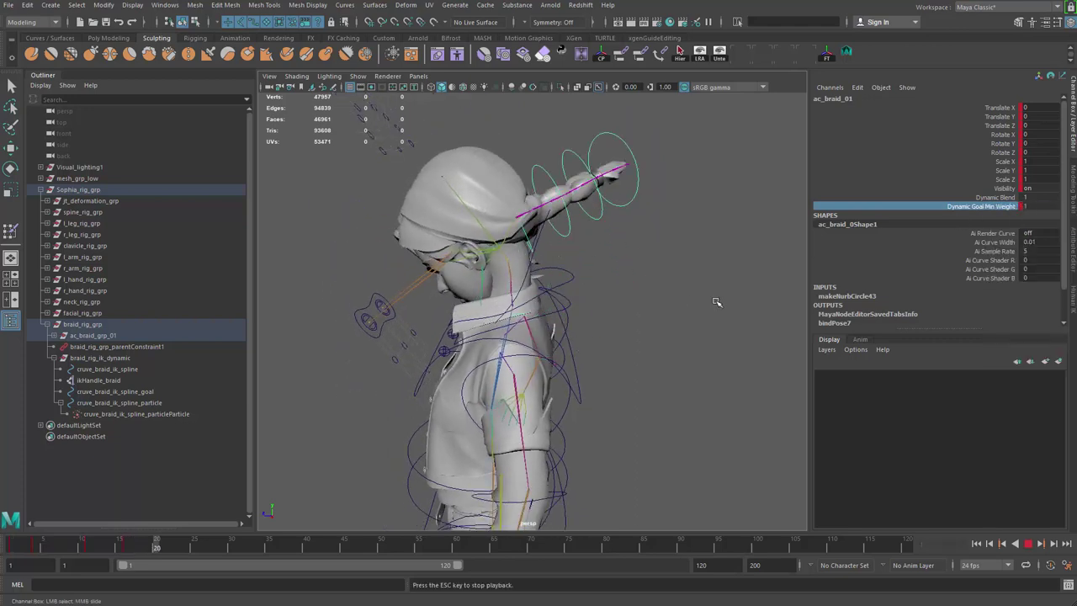
key("Escape")
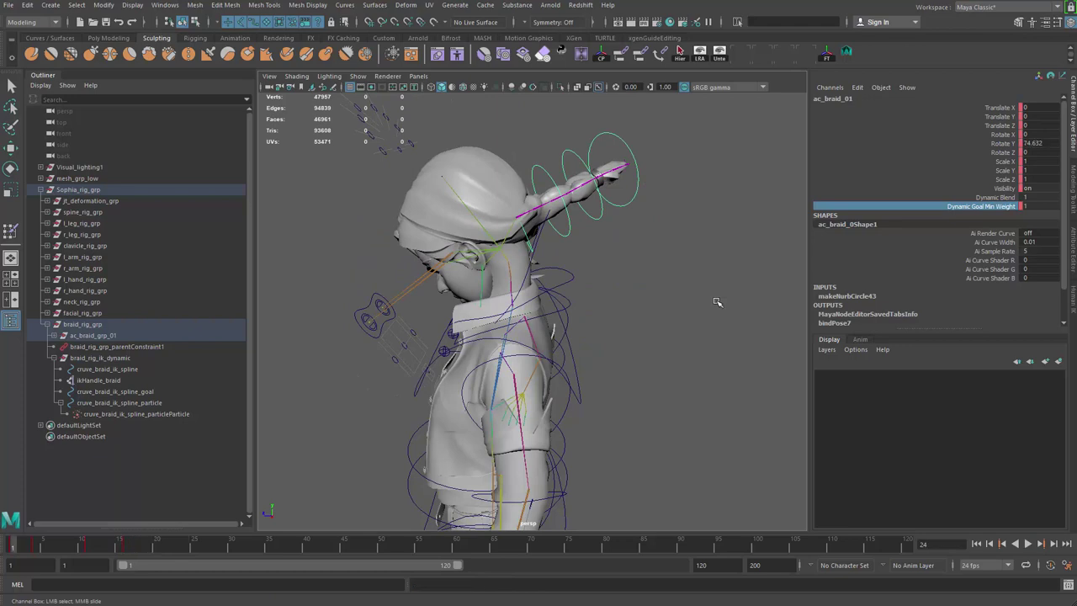
key("alt+v")
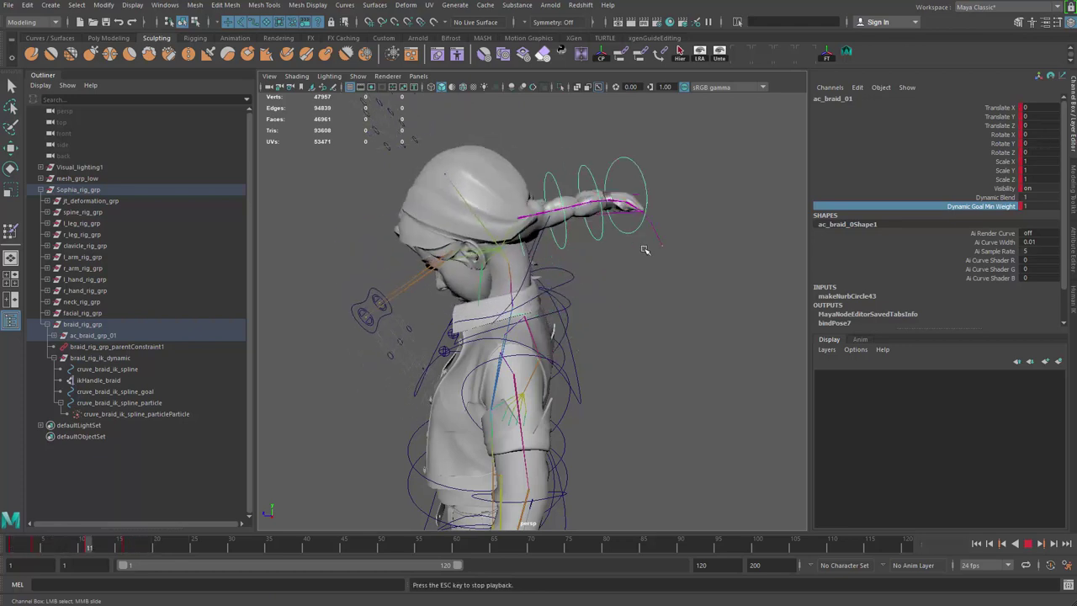
key("Escape")
left_click_drag(646, 251, 670, 267, "alt")
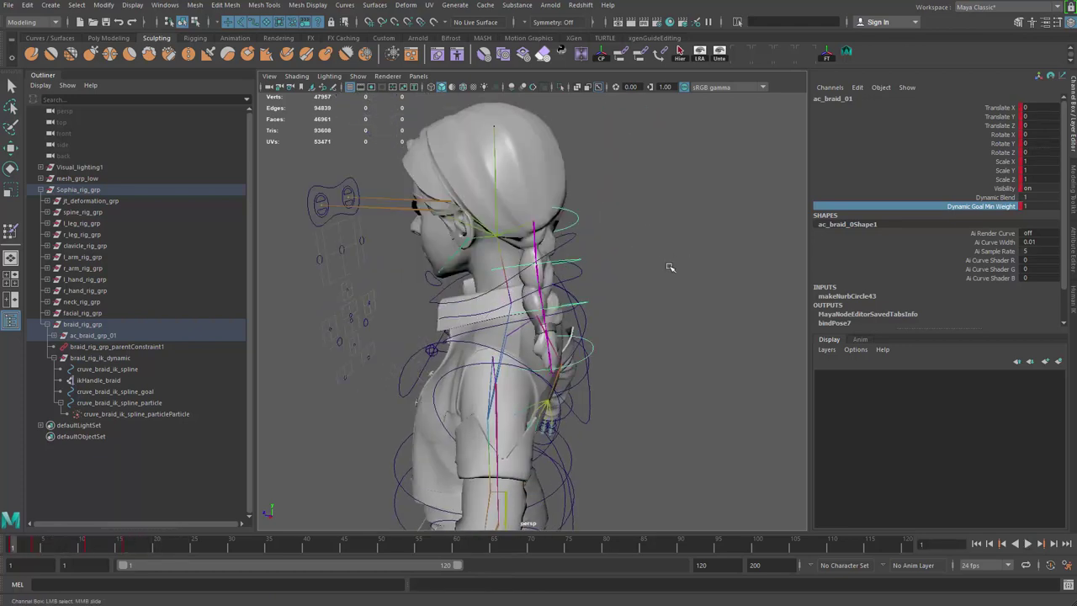
key("alt+v")
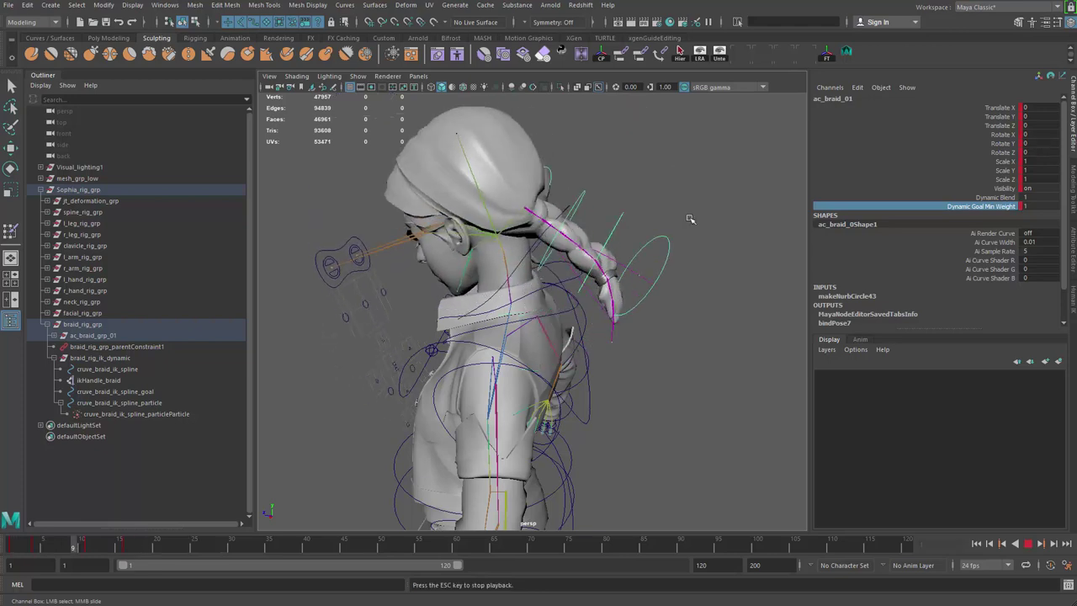
key("Escape")
key("alt+shift+v")
key("alt+v")
left_click_drag(670, 253, 740, 317, "alt")
key("Escape")
key("alt+shift+v")
- Collapse braid_rig_grp in the Outliner and replay the braid simulation from a closer side view
scroll(645, 308, "up", 2)
left_click(47, 324)
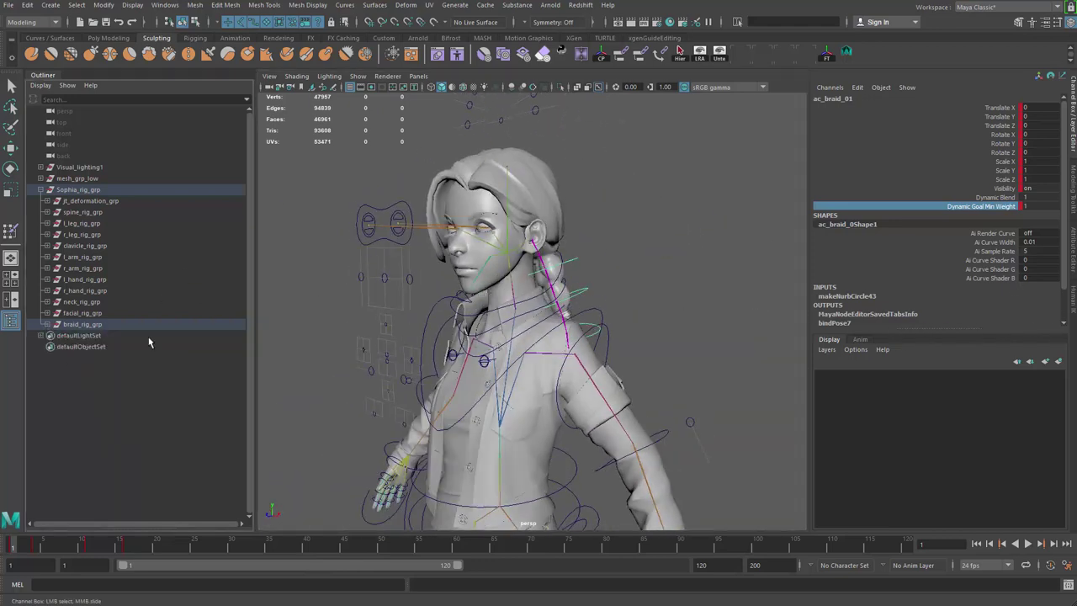
left_click_drag(618, 321, 577, 327, "alt")
scroll(614, 335, "up", 4)
key("alt+v")
key("alt+v")
key("alt+shift+v")
key("alt+v")
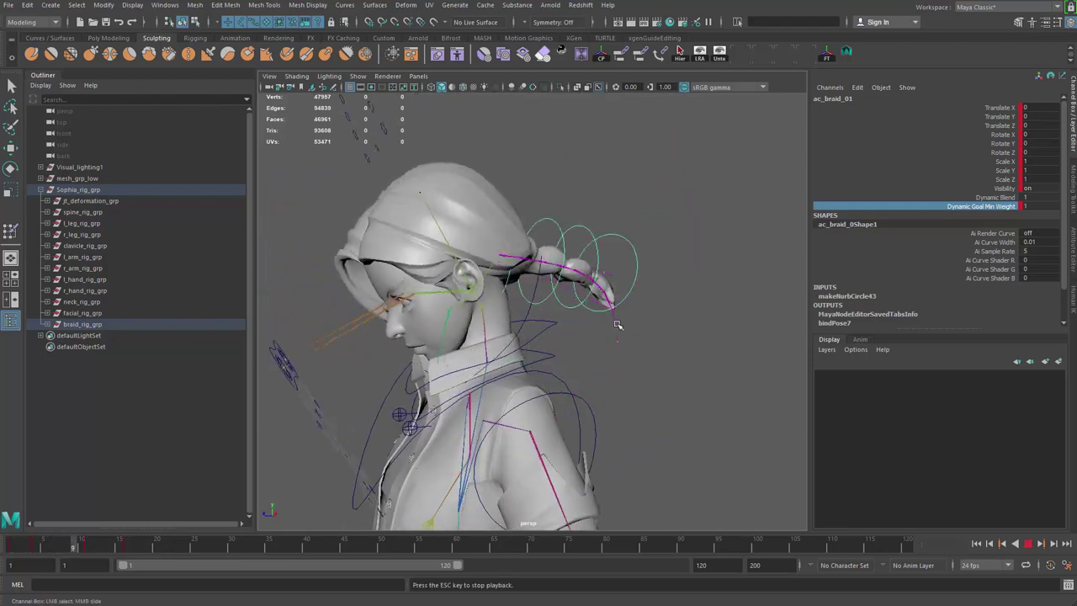
key("alt+v")
key("alt+shift+v")
- Select the braid control and test its Dynamic Blend by lowering it to 0 and restoring it to 1
key("q")
left_click(602, 305)
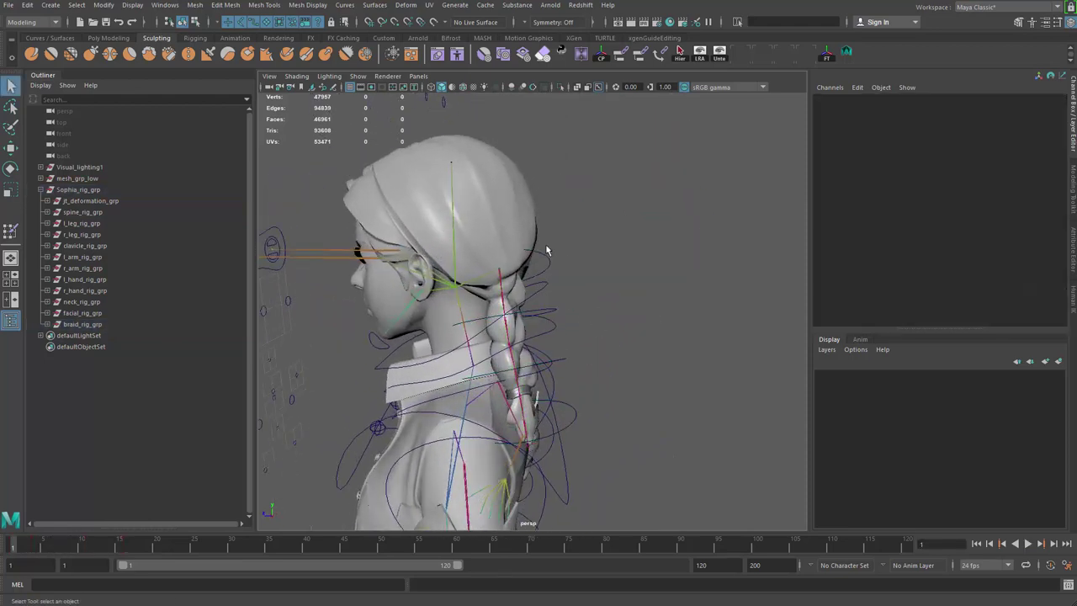
left_click_drag(546, 250, 608, 269)
left_click(959, 196)
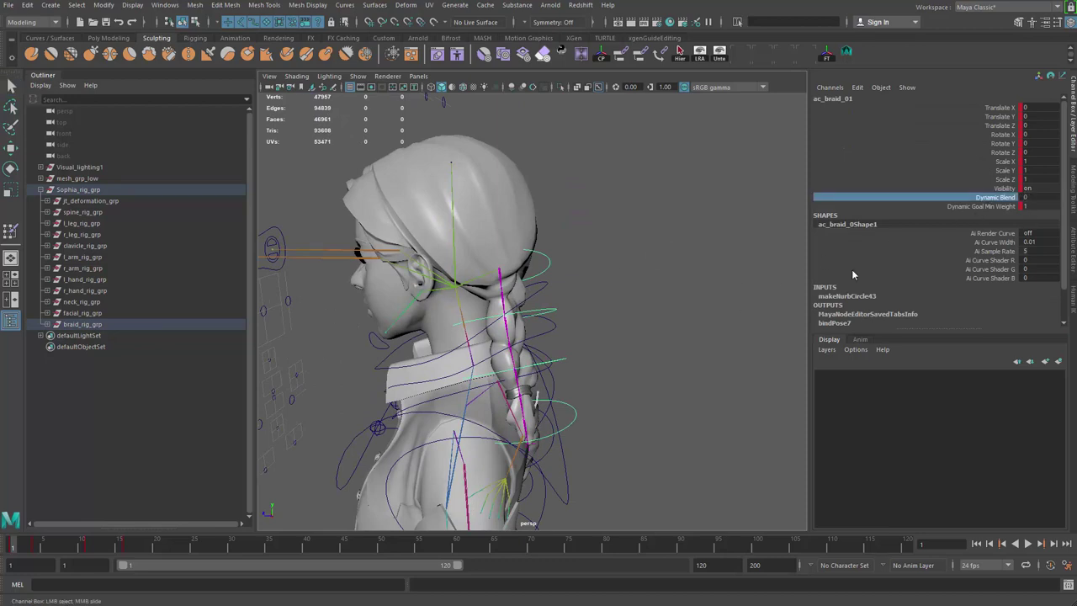
middle_click_drag(652, 242, 689, 242)
left_click_drag(555, 220, 631, 240, "alt")
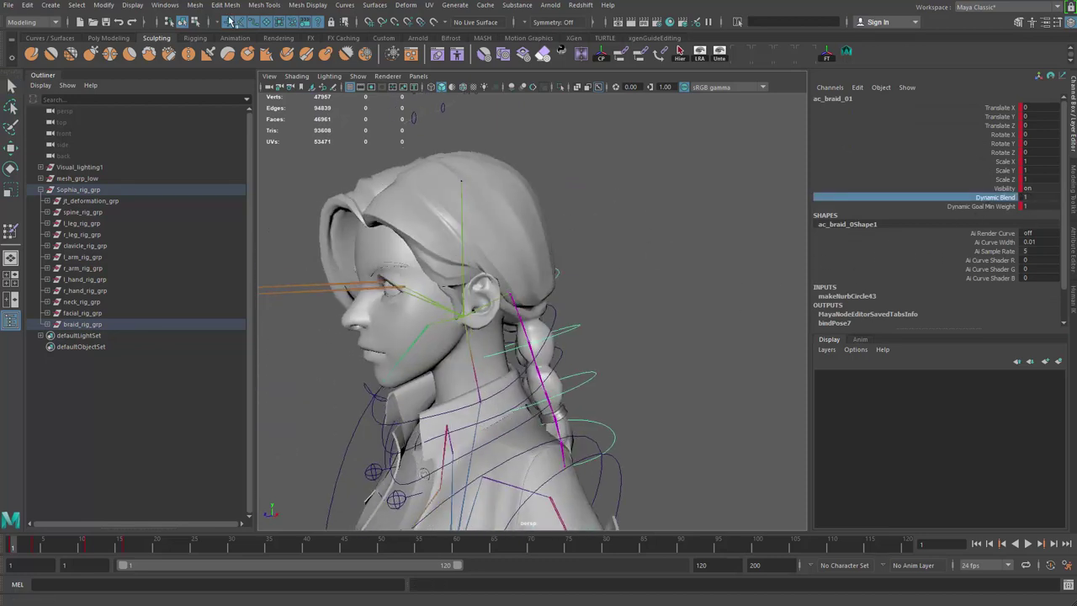
- Open the Node Editor and move the ac_braid_01 node into empty space beyond the braid_bsps and arrayMapper1 nodes
left_click(171, 12)
left_click(229, 135)
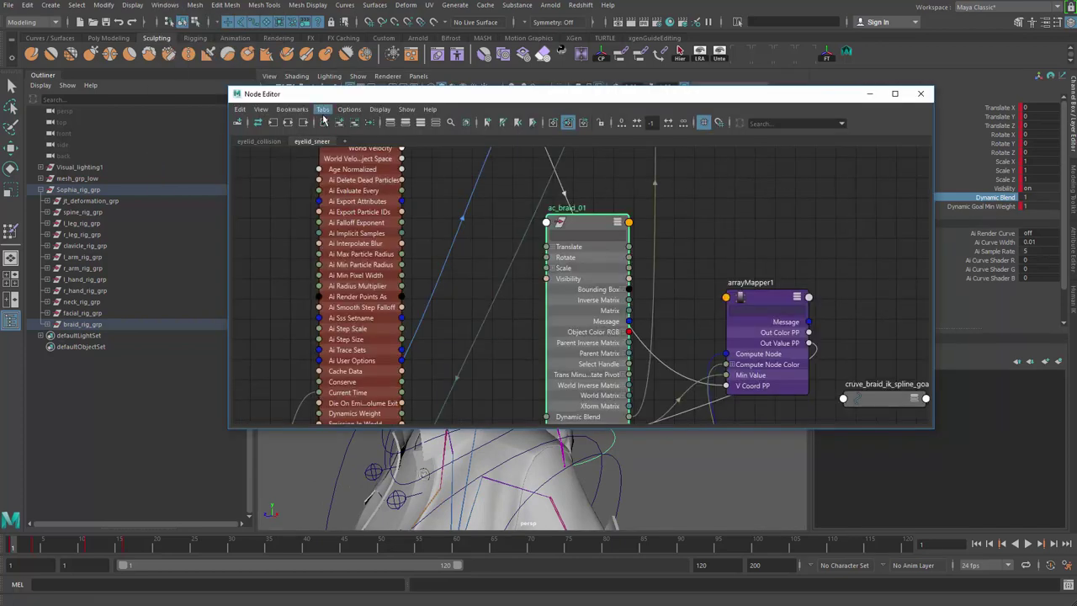
scroll(727, 245, "down", 4)
middle_click_drag(742, 239, 578, 269, "alt")
scroll(577, 271, "down", 4)
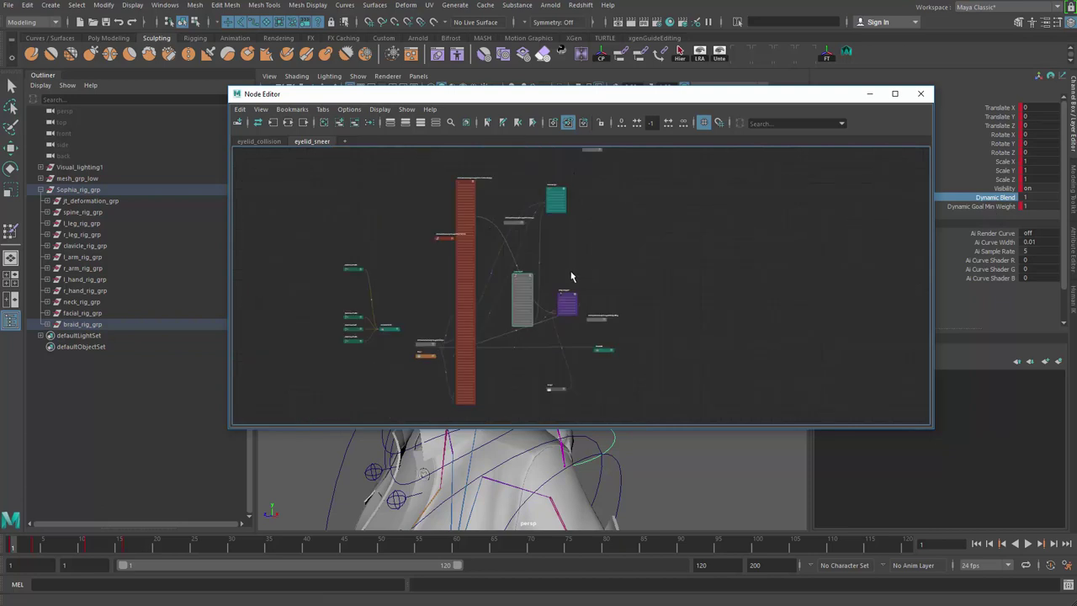
scroll(573, 271, "up", 2)
left_click_drag(498, 298, 680, 203)
scroll(694, 234, "up", 8)
middle_click_drag(744, 311, 625, 284)
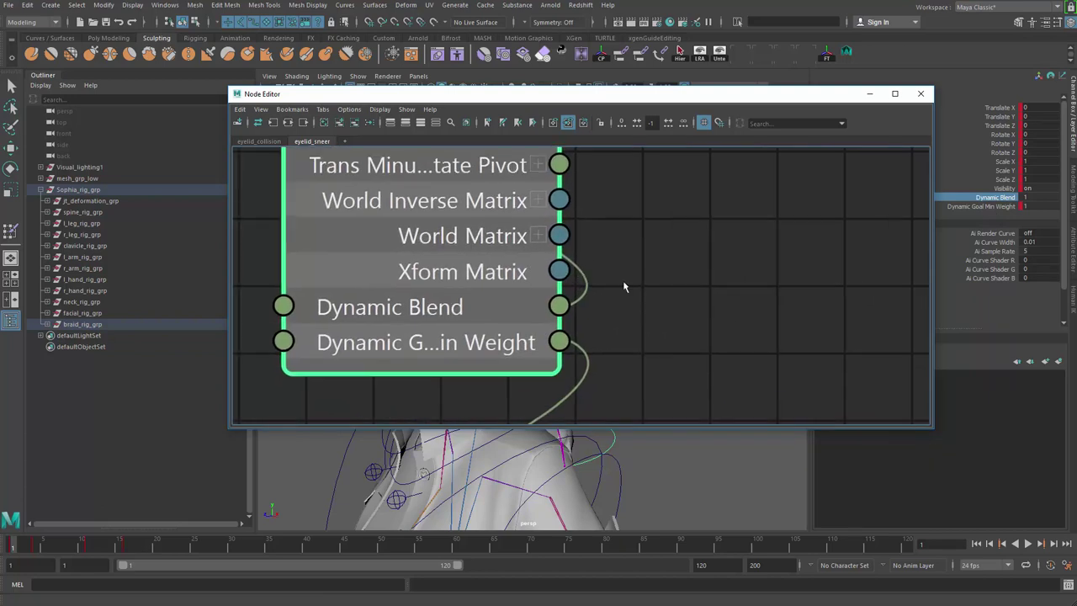
left_click_drag(548, 305, 755, 228)
left_click(755, 228)
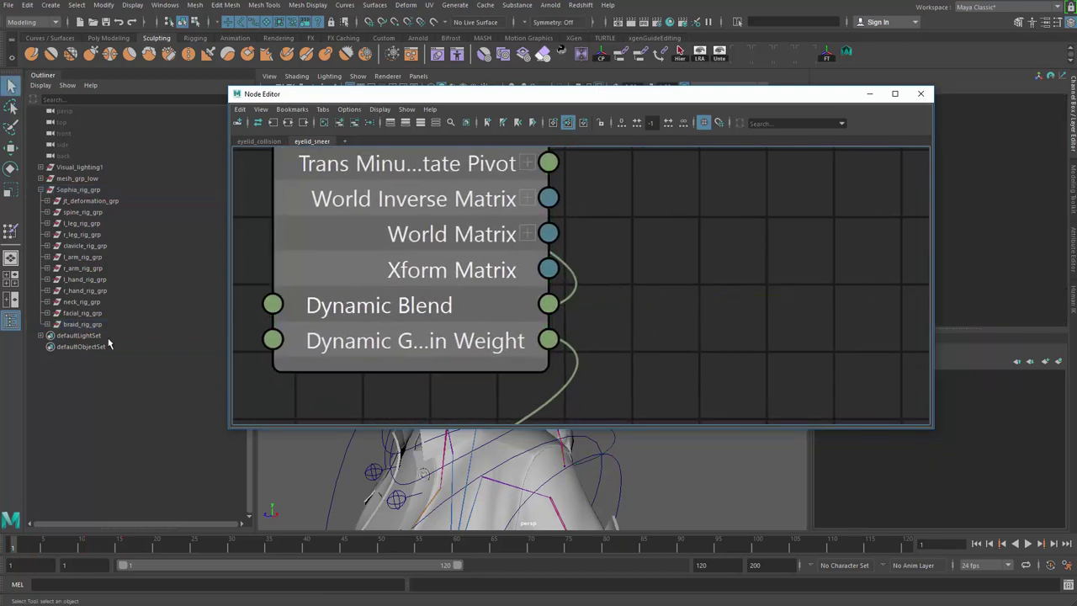
- Select the particle object under cruve_braid_ik_spline_particle and place its particle shape node on the far side of ac_braid_01
left_click(48, 325)
left_click(107, 414)
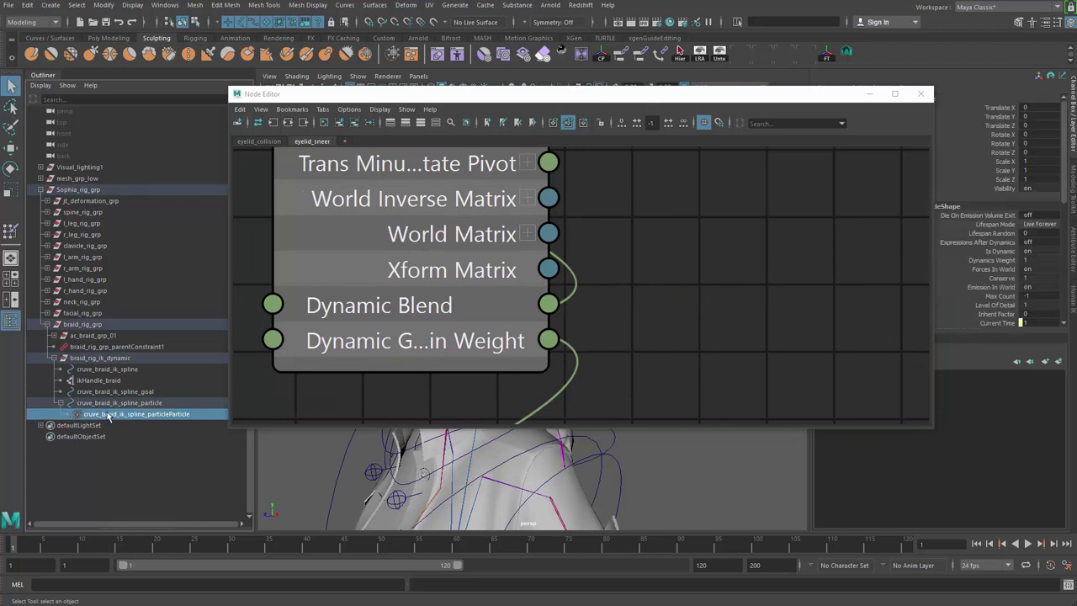
scroll(715, 233, "down", 8)
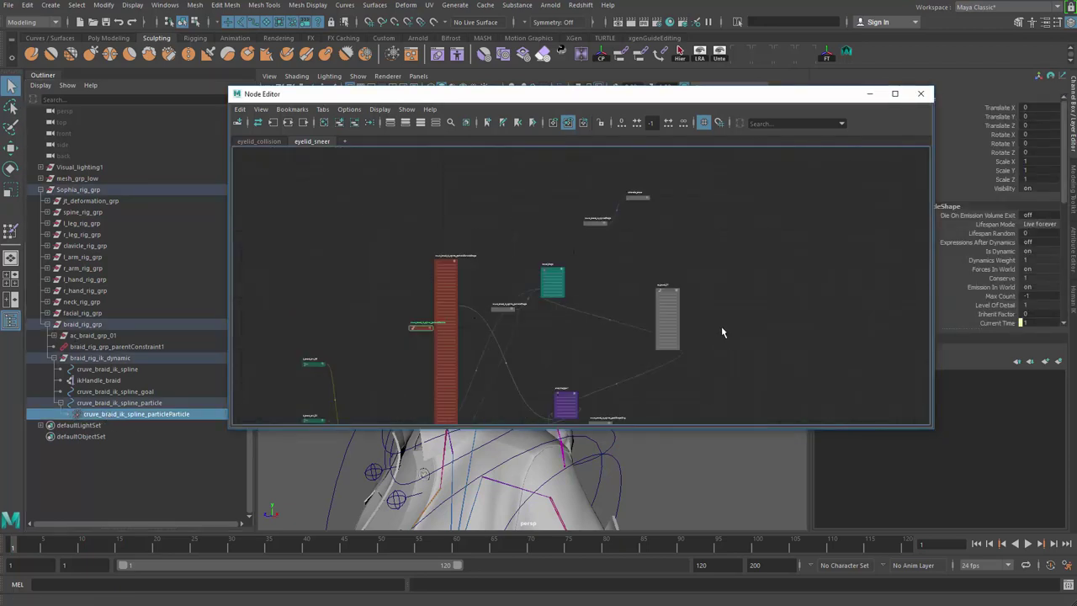
left_click_drag(458, 293, 783, 265)
scroll(775, 271, "up", 6)
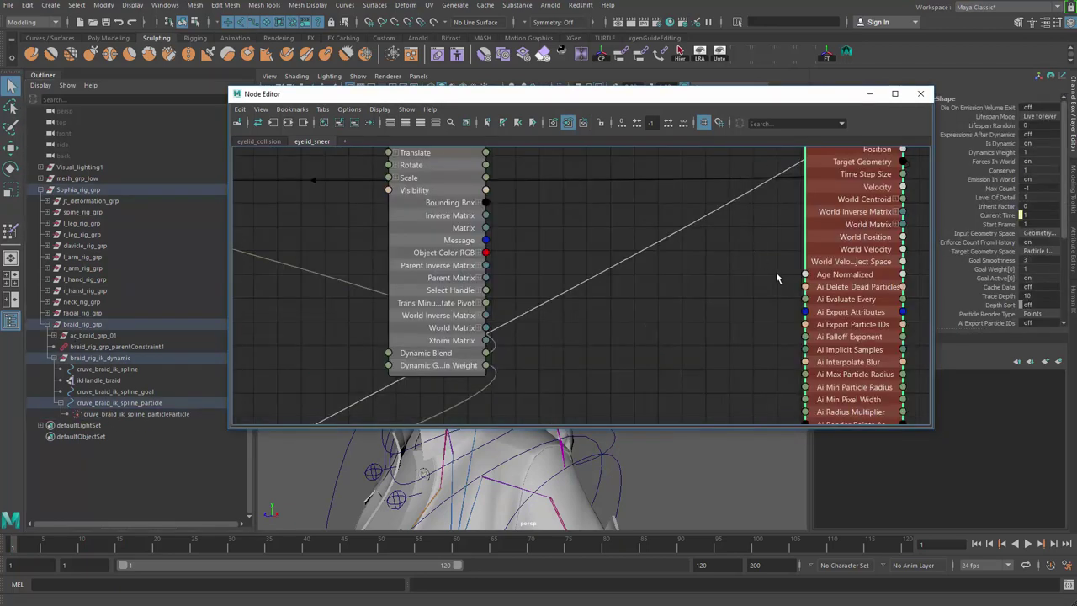
scroll(736, 345, "down", 5)
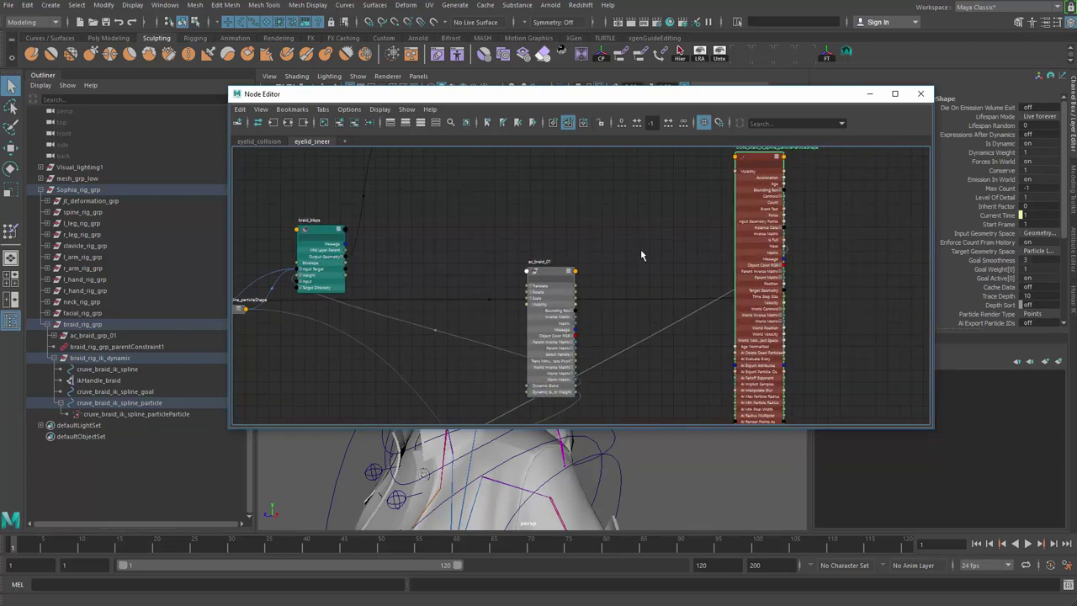
- Show the particle shape's attributes beside the Node Editor and examine its General Control Attributes
key("ctrl+a")
left_click_drag(834, 96, 626, 127)
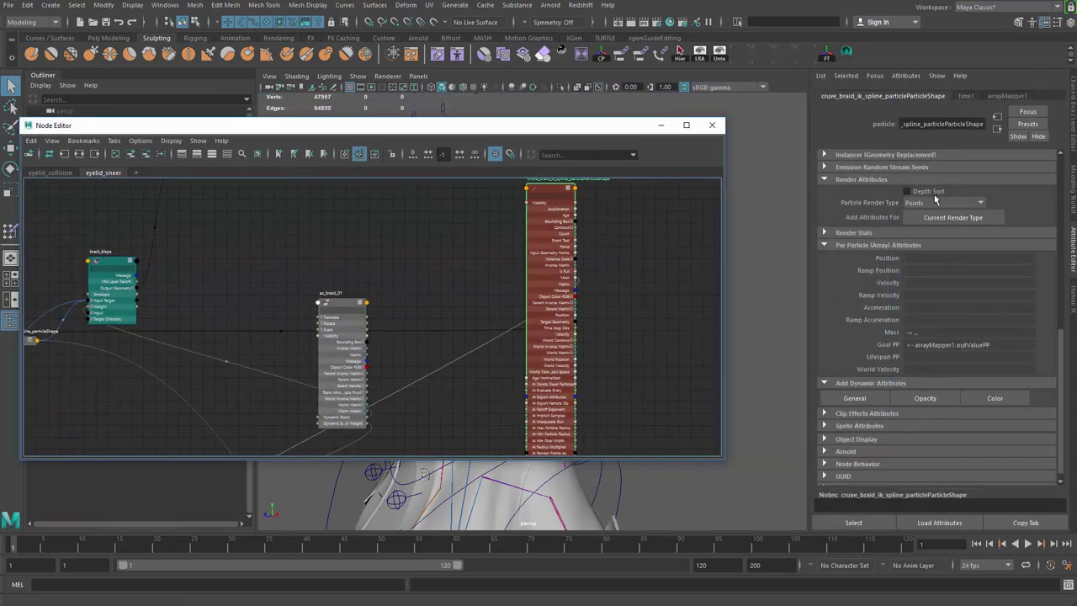
scroll(921, 215, "up", 5)
scroll(920, 216, "up", 3)
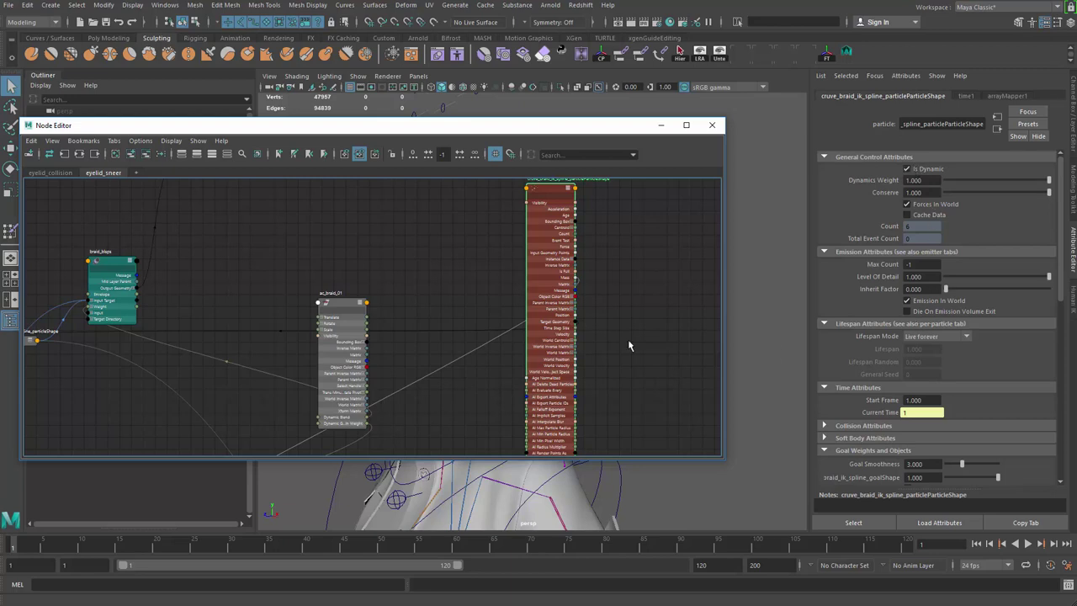
- Connect dynamicBlend of ac_braid_01 to the isDynamic attribute of the braid's particle shape, closing the Connection Editor when done
scroll(416, 320, "up", 5)
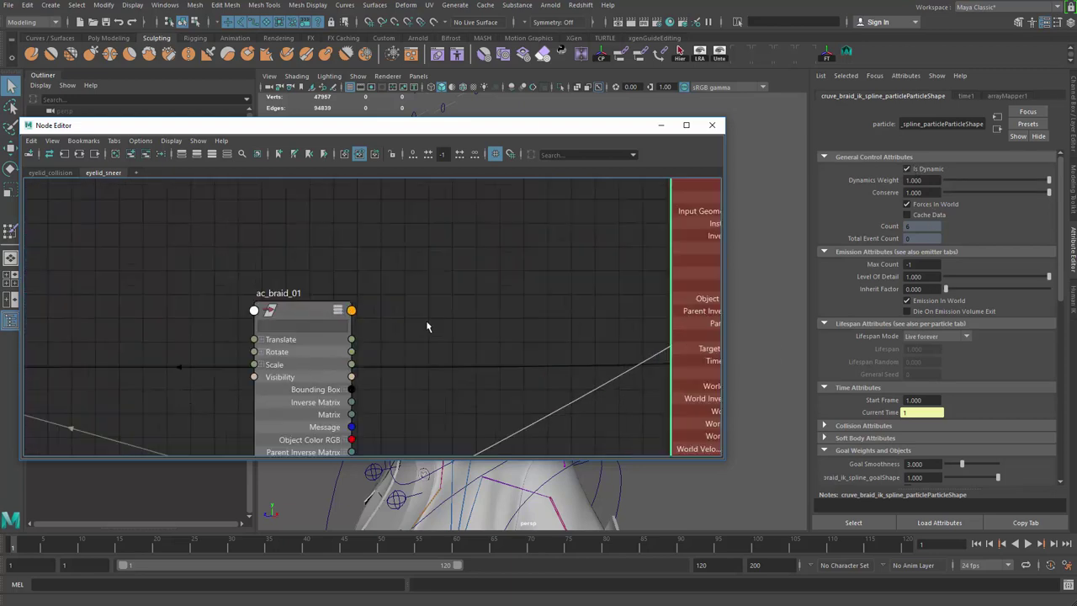
scroll(425, 324, "down", 5)
middle_click_drag(423, 313, 524, 246)
scroll(374, 336, "down", 10)
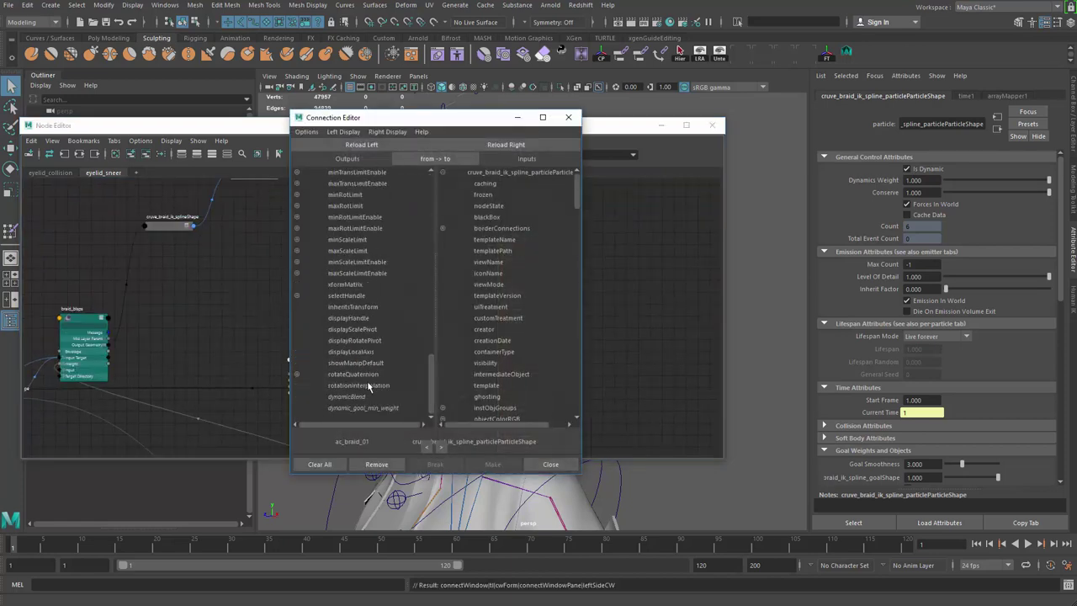
left_click(364, 397)
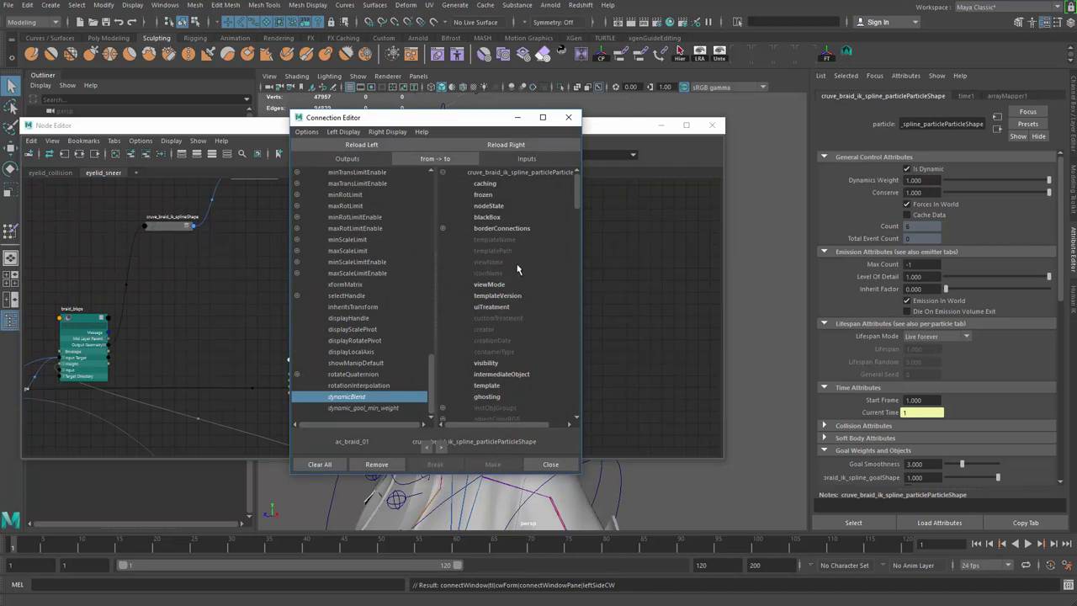
scroll(513, 294, "down", 7)
scroll(509, 296, "down", 5)
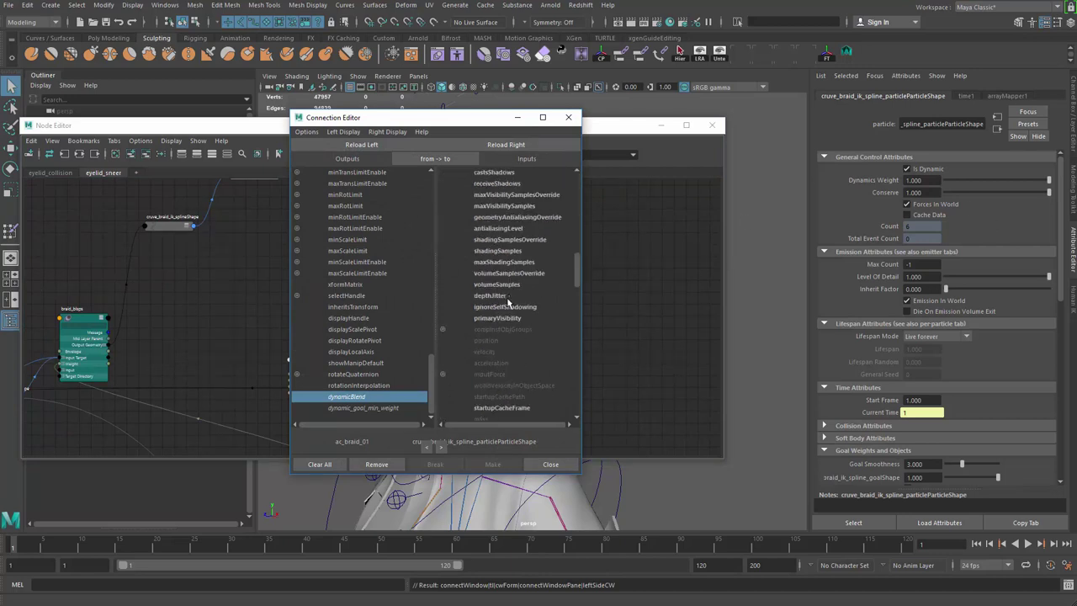
scroll(508, 300, "up", 15)
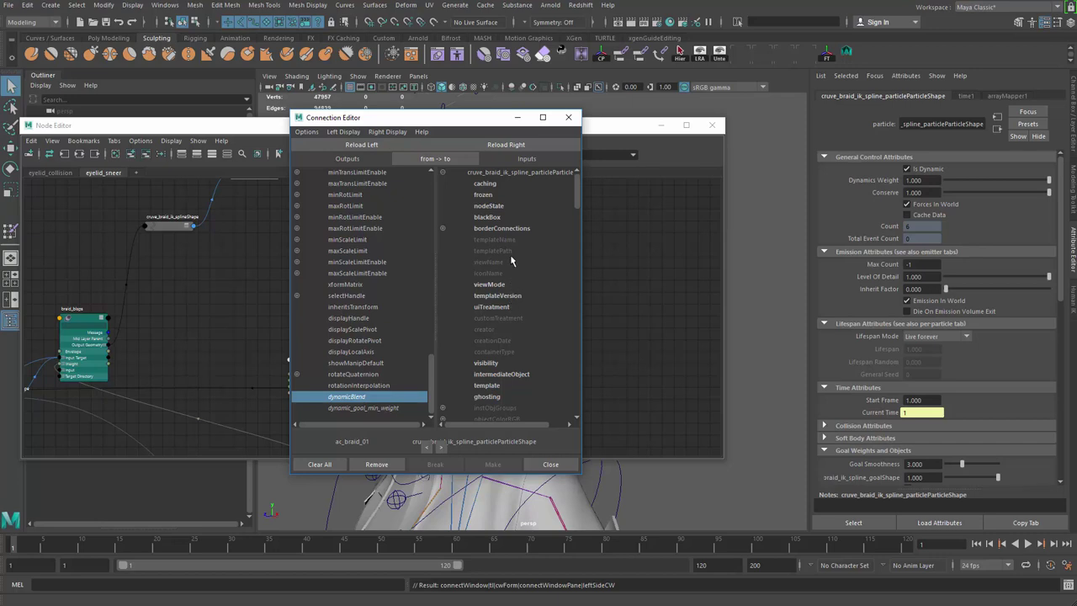
scroll(508, 326, "down", 5)
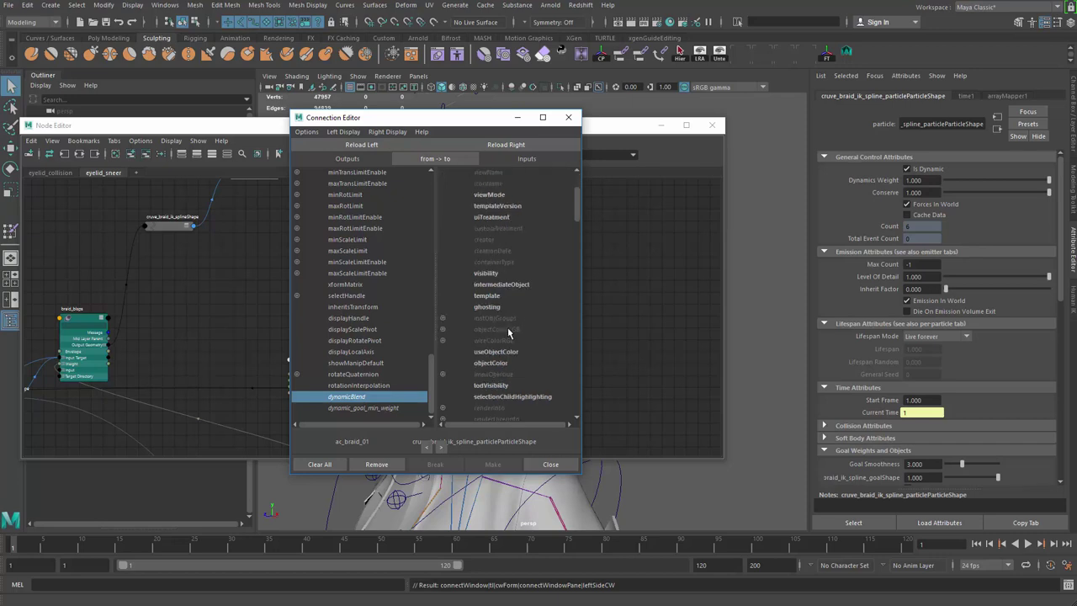
scroll(508, 334, "down", 10)
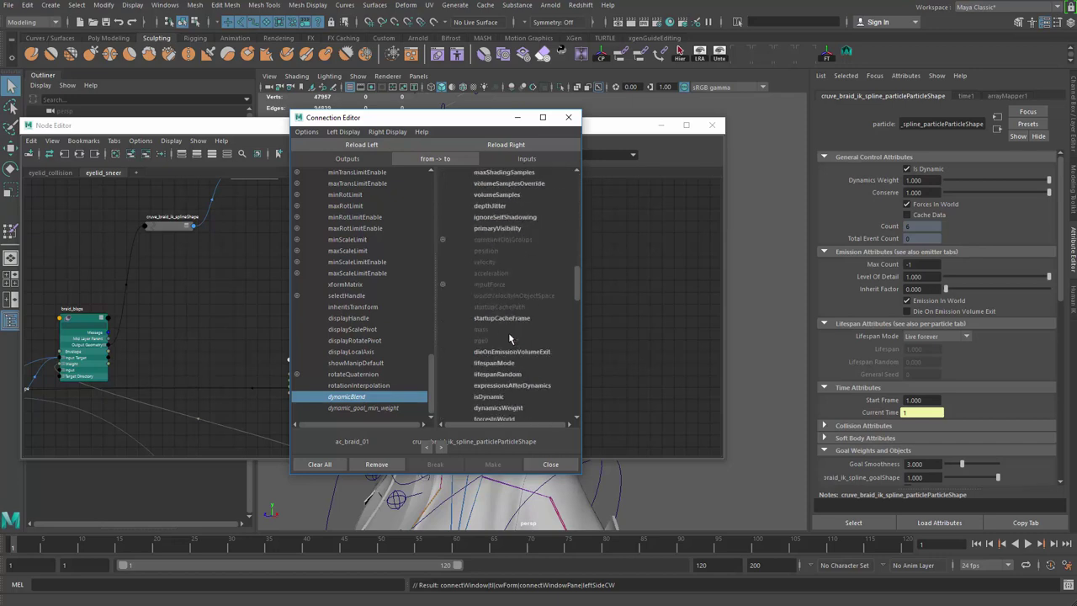
left_click(489, 396)
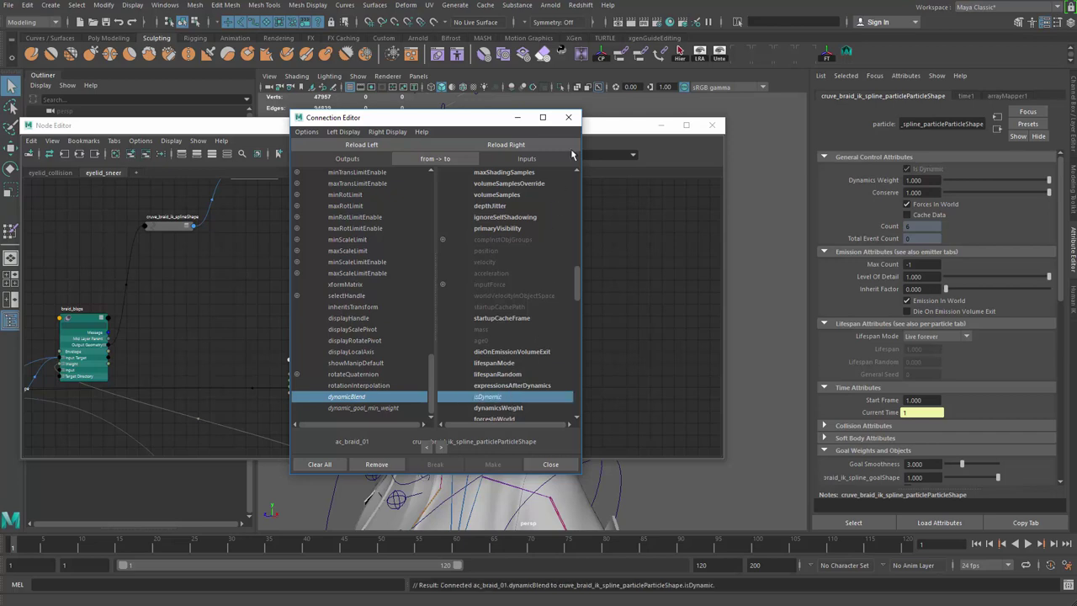
left_click(568, 117)
- Select the ac_braid_01 node, show its channels, and minimize the Node Editor
left_click(353, 276)
left_click(295, 359)
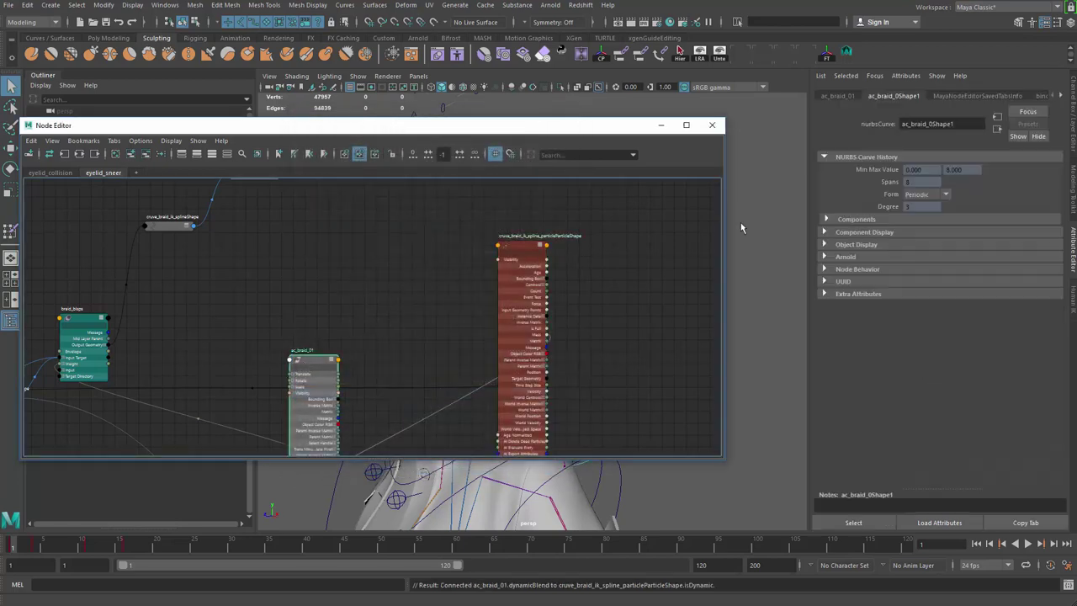
key("ctrl+a")
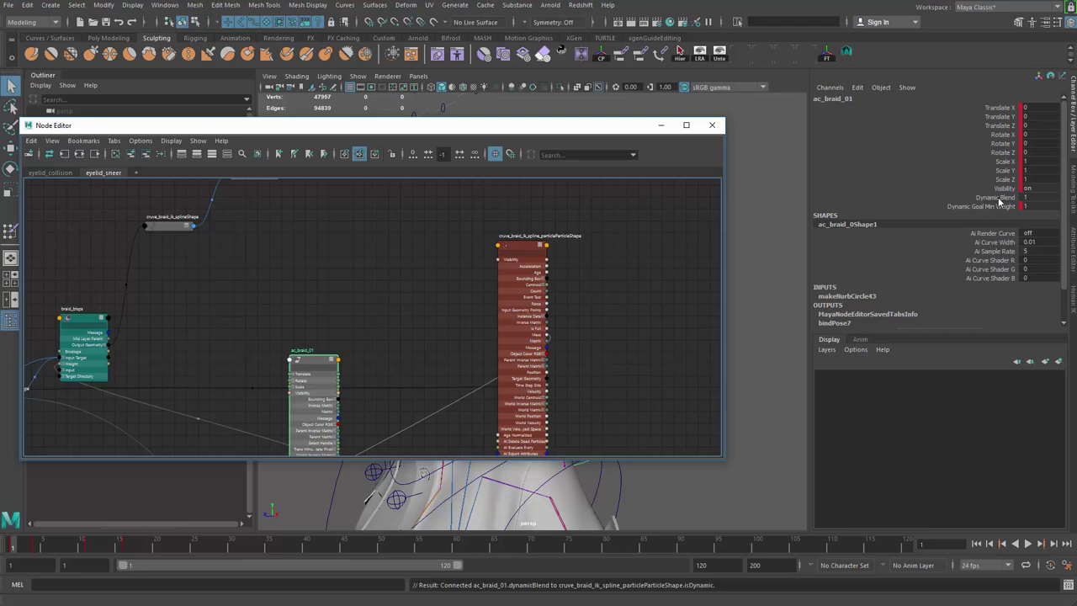
left_click_drag(577, 132, 565, 172)
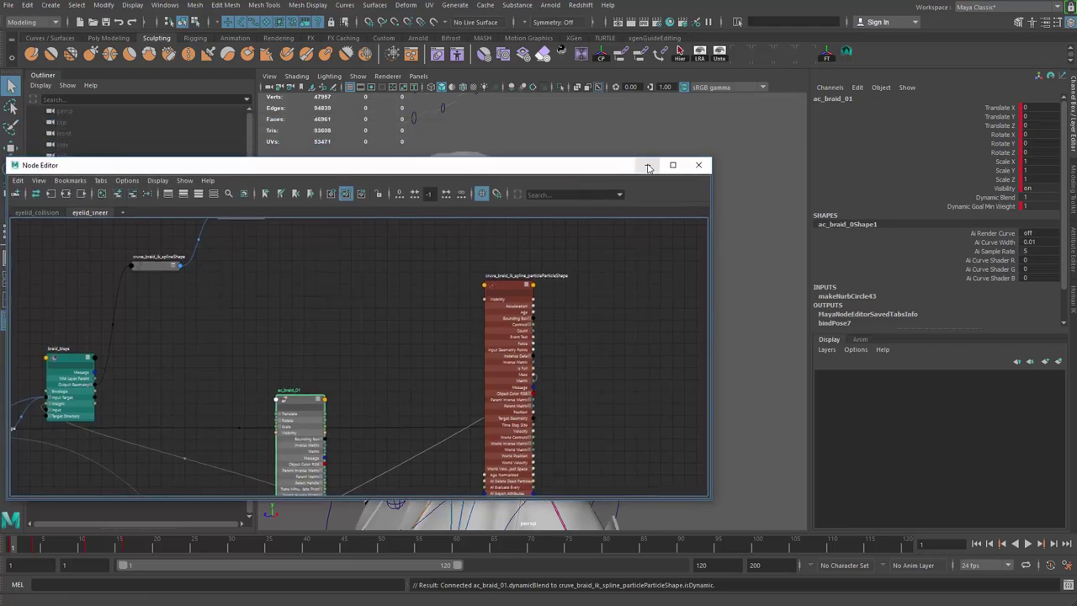
left_click(647, 166)
- Set the braid control's Dynamic Blend to 0 and play the animation to test the braid without dynamics
left_click(1001, 197)
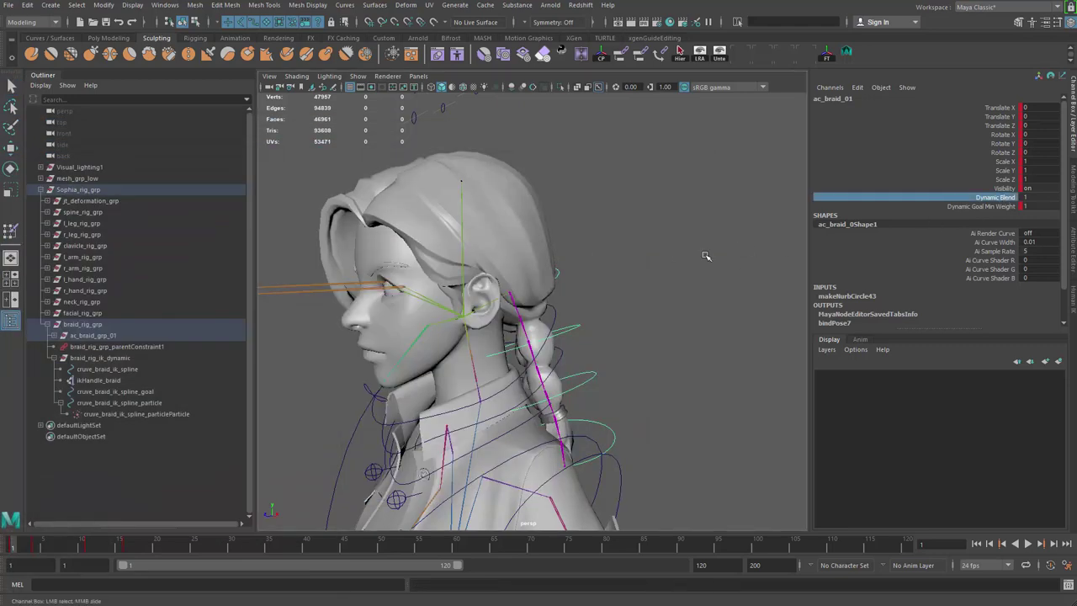
key("e")
left_click_drag(562, 260, 594, 293, "alt")
key("alt+v")
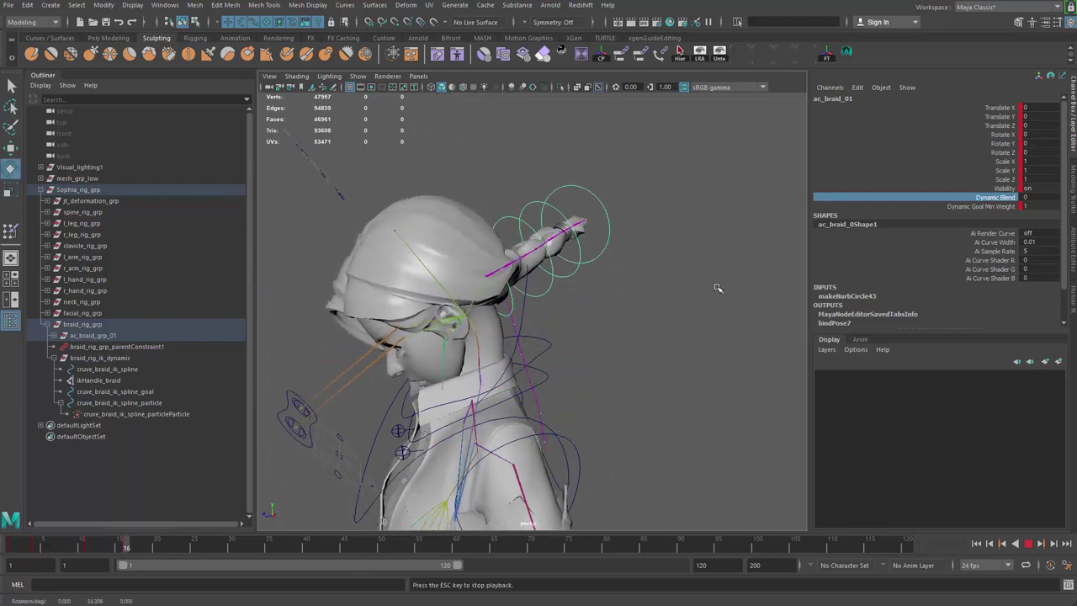
key("Escape")
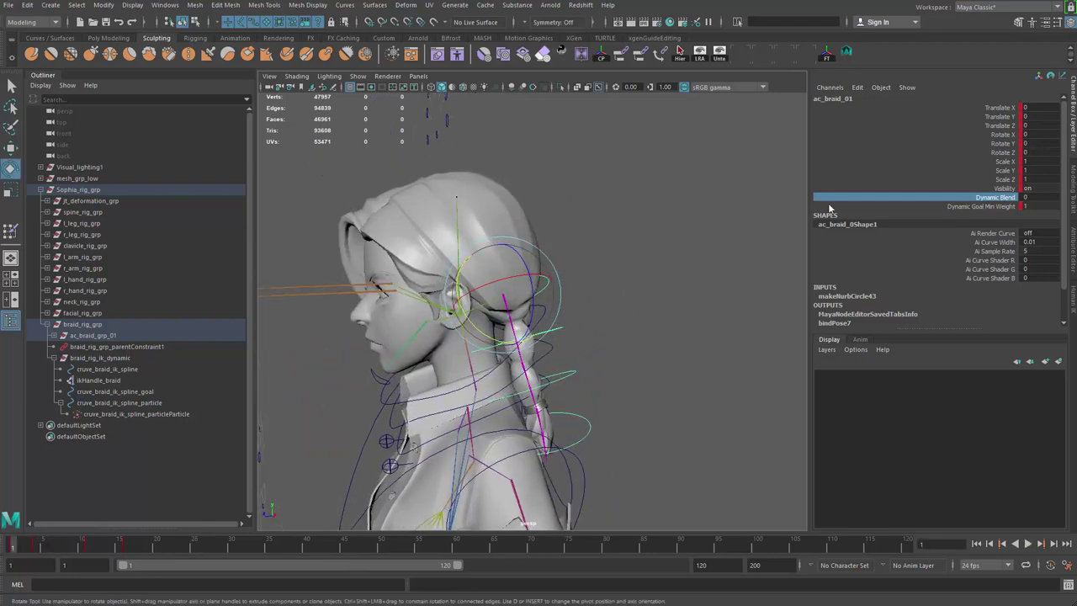
- Undo the accidental rotation of the braid control, set Dynamic Blend to 1, and play the animation to test the dynamics
middle_click_drag(598, 266, 1047, 209)
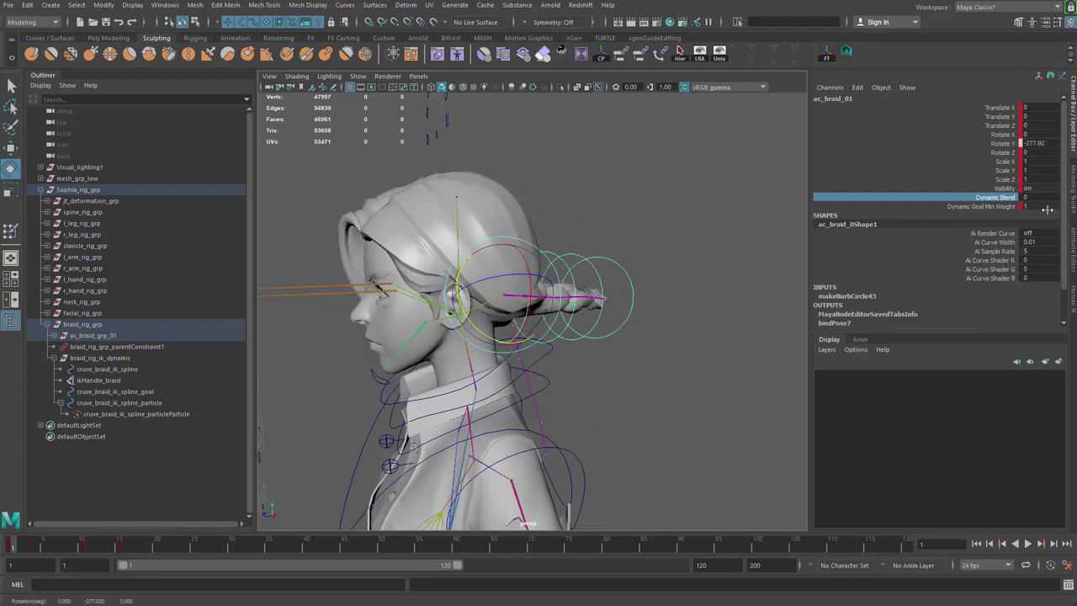
key("ctrl+z")
left_click(1037, 197)
type("1")
key("Return")
left_click_drag(732, 269, 627, 283, "alt")
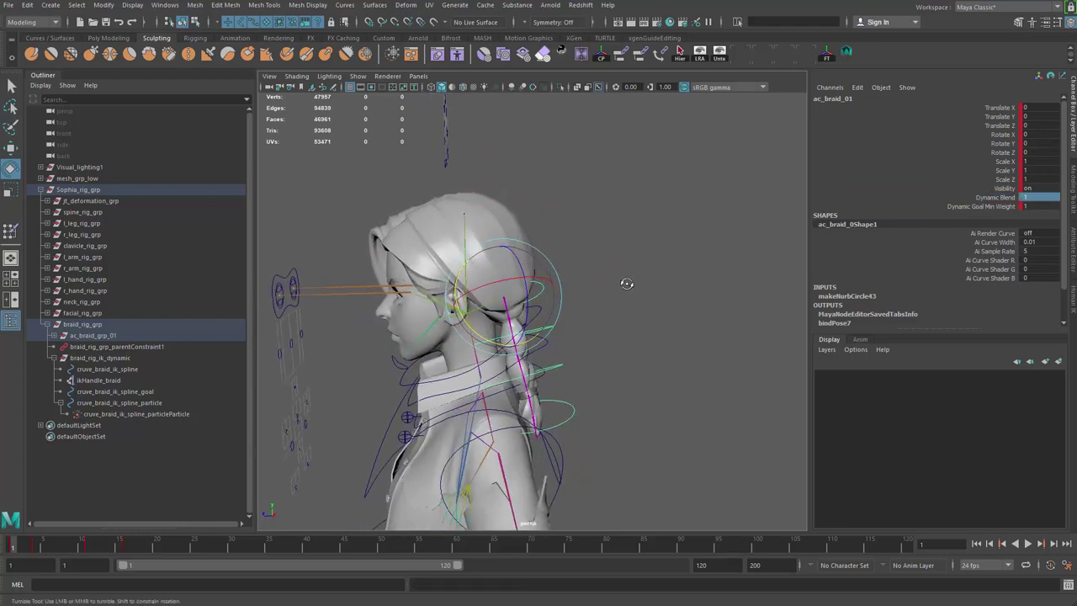
key("alt+v")
key("alt+v")
key("alt+shift+v")
key("alt+v")
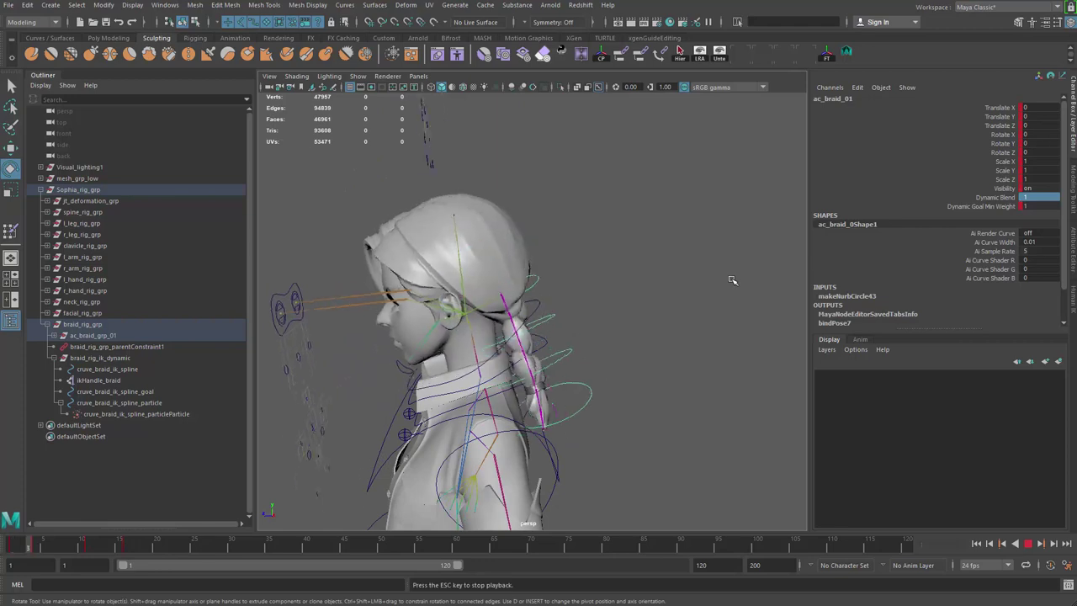
key("alt+v")
- Collapse braid_rig_grp in the Outliner, clear the selection, and select the ac_braid_01 control at the top of the braid
left_click_drag(732, 280, 328, 389, "alt")
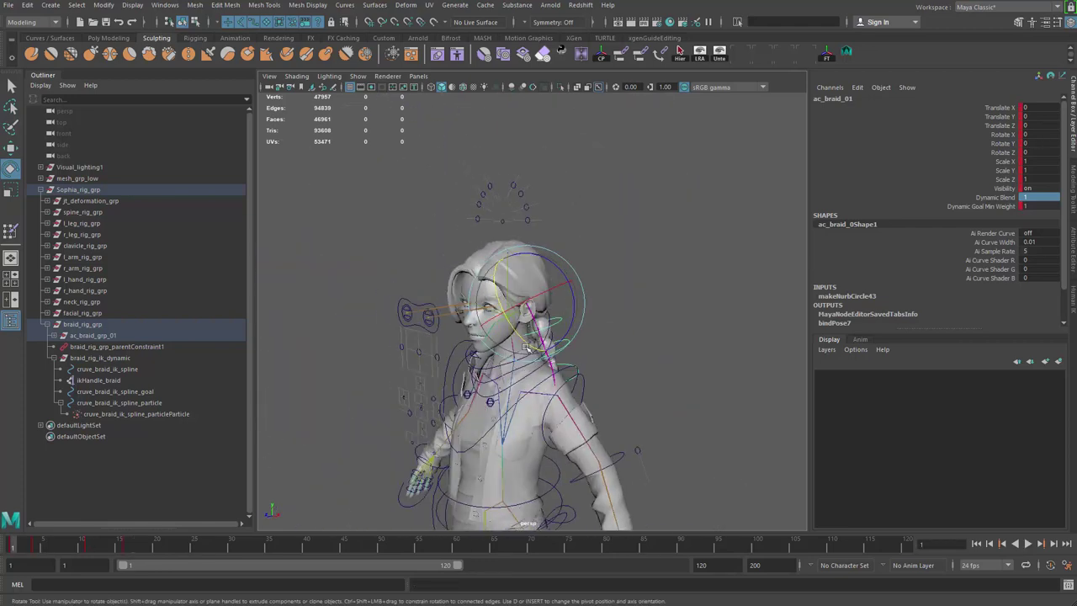
left_click(47, 325)
left_click(86, 325)
left_click(139, 391)
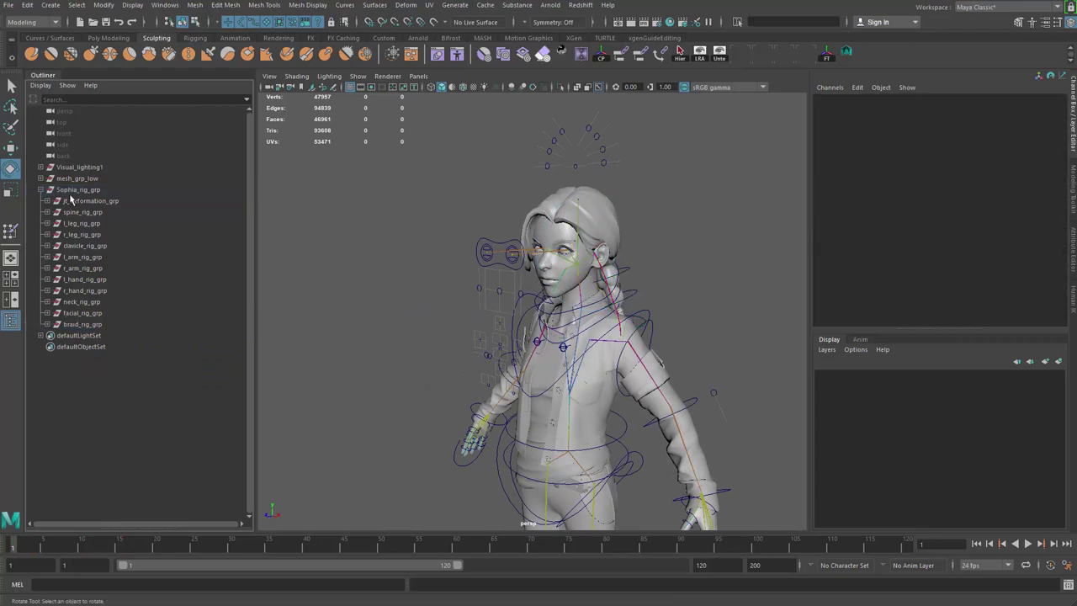
left_click_drag(632, 303, 581, 370, "alt")
right_click_drag(580, 371, 651, 368, "alt")
left_click_drag(651, 368, 504, 320, "alt")
left_click(570, 273)
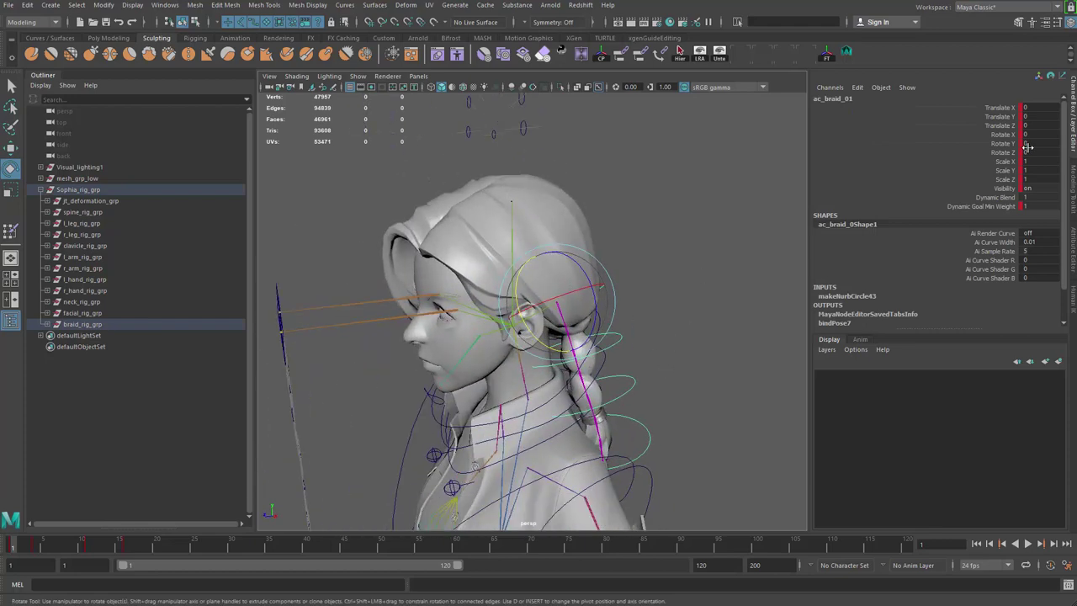
- Select the particle object under cruve_braid_ik_spline_particle and show its particle shape's attributes
left_click(46, 324)
left_click(107, 413)
left_click_drag(707, 343, 614, 351, "alt")
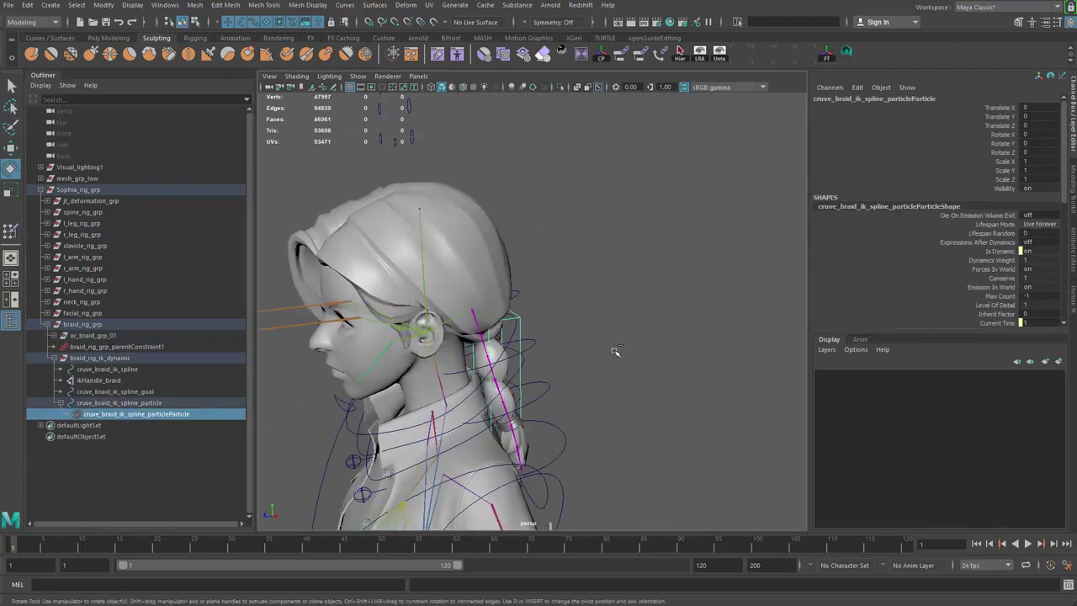
key("ctrl+a")
left_click_drag(620, 298, 740, 282, "alt")
left_click(957, 97)
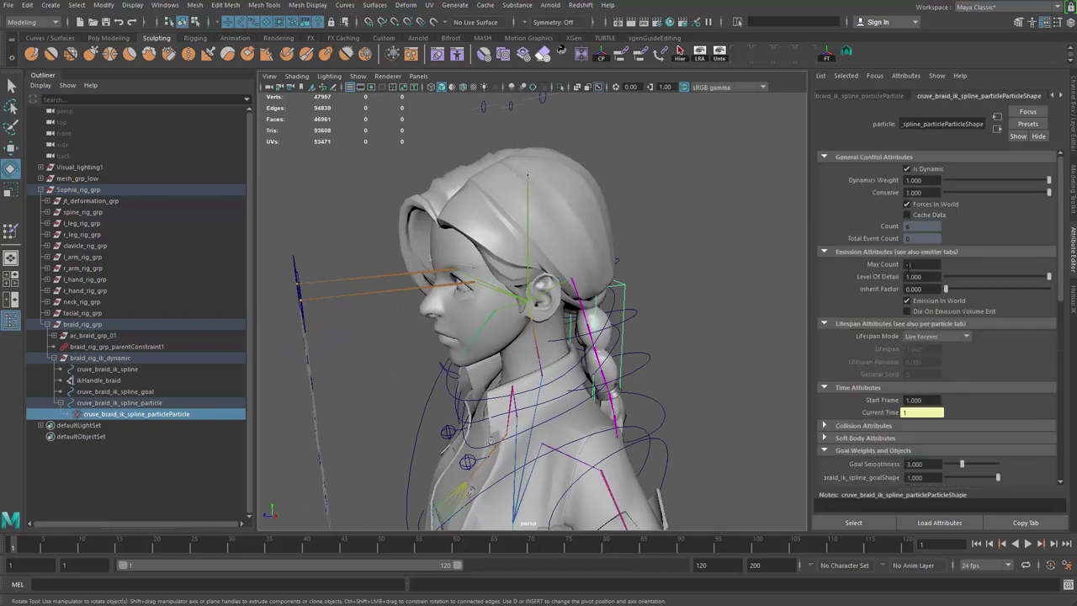
- Set the particle shape's Conserve to 0 and play the animation to check the braid's motion
left_click(923, 192)
type("0")
key("Return")
mouse_move(664, 374)
left_mouse_down("alt")
mouse_move(627, 372)
mouse_move(672, 381)
left_mouse_up("alt")
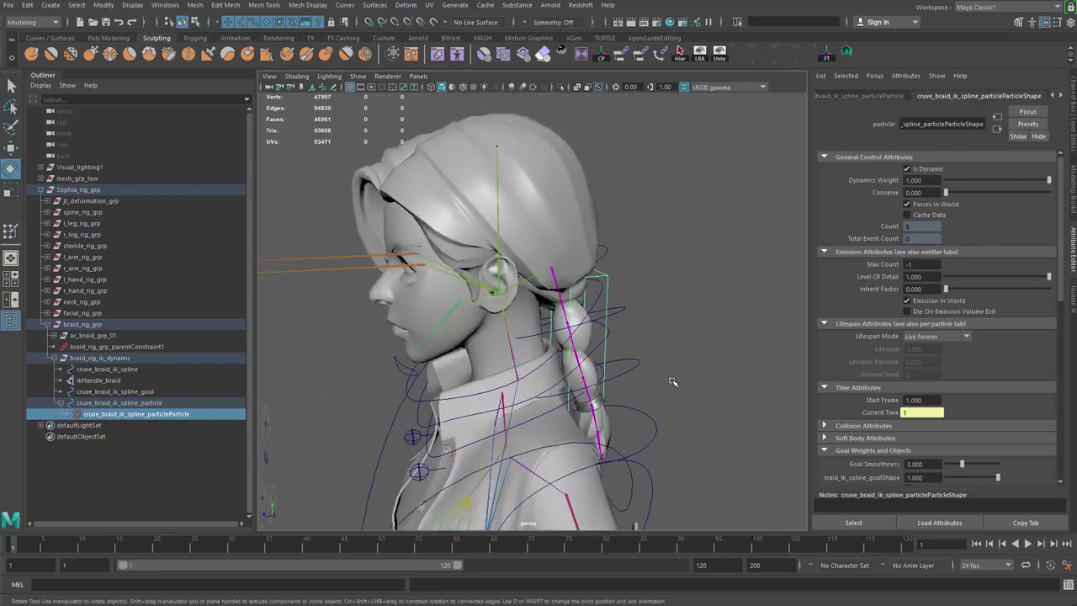
key("alt+v")
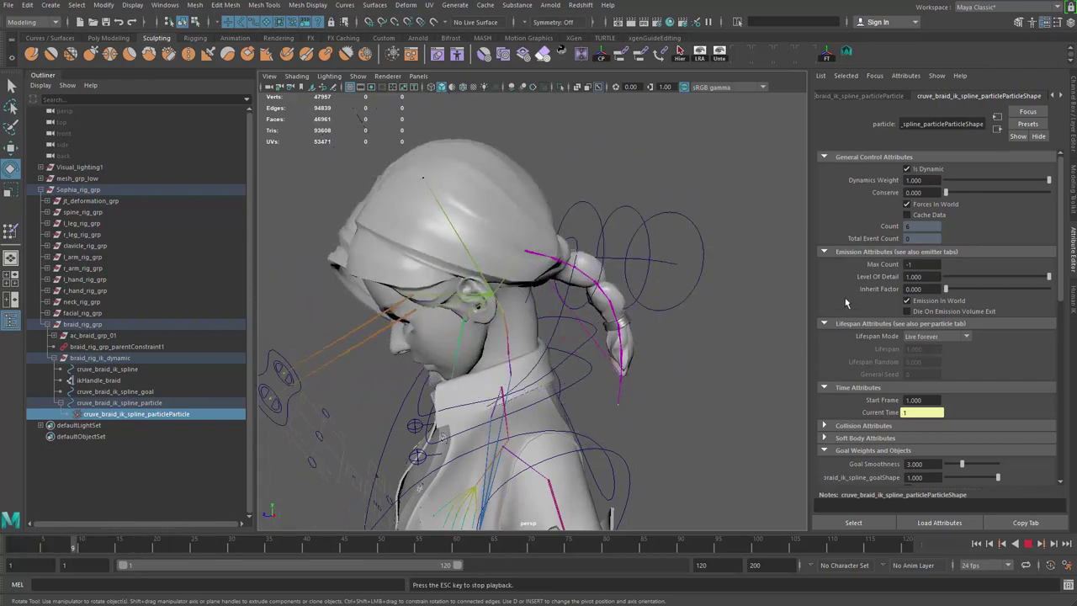
key("Escape")
- Set Conserve back to 1 and play the animation again to compare the braid's swing
left_click_drag(935, 195, 903, 194)
type("1")
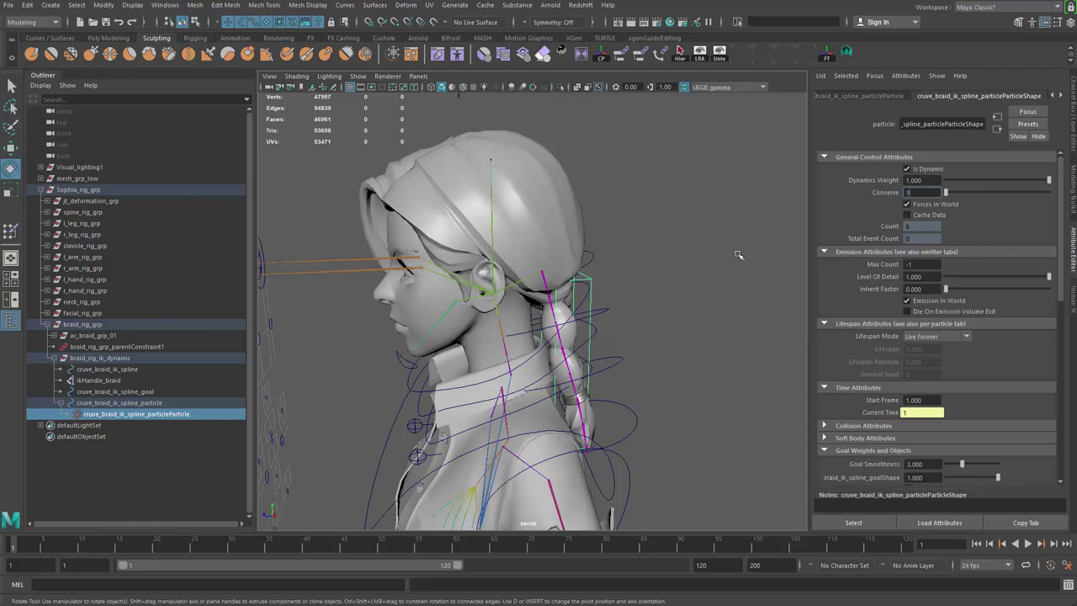
scroll(699, 272, "down", 1)
left_click_drag(699, 273, 700, 276, "alt")
key("alt+v")
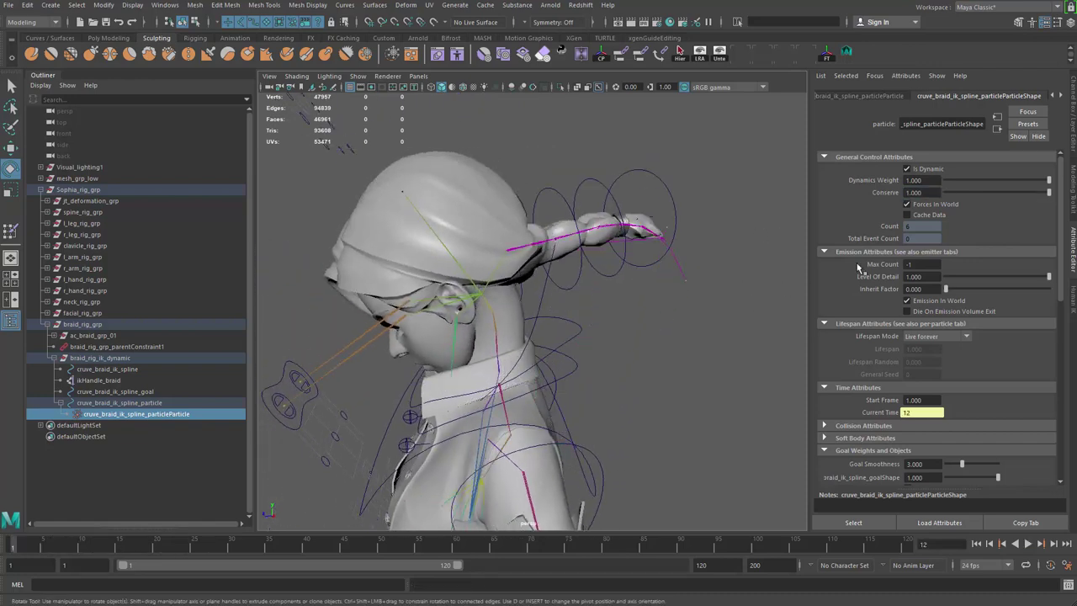
key("Escape")
- Set the particle shape's Conserve to 0, replay the animation from a side view, and return to frame 1
type("0")
key("Return")
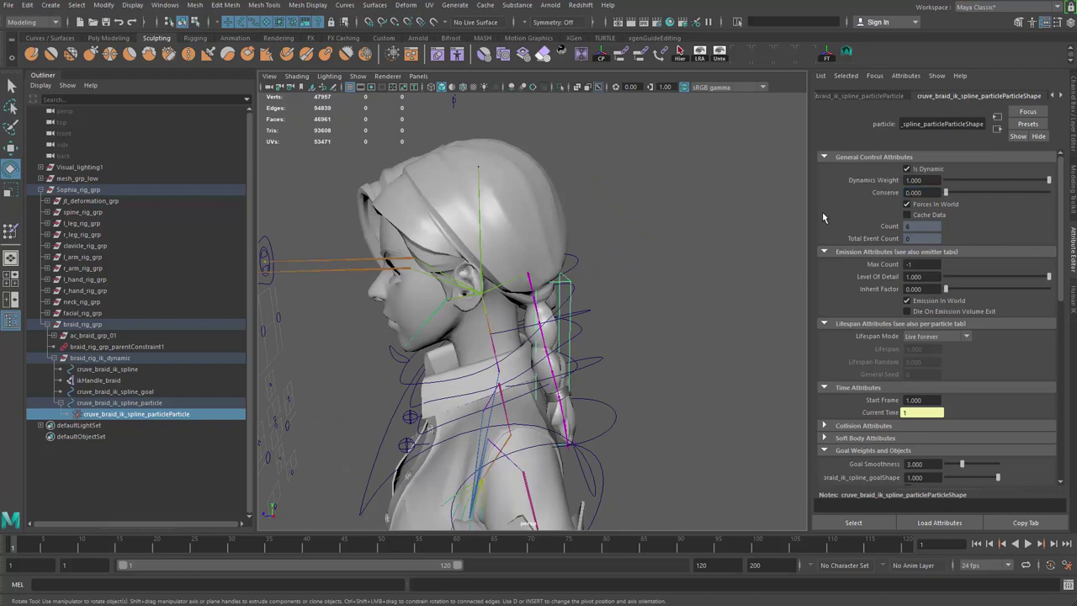
mouse_move(718, 259)
left_mouse_down("alt")
mouse_move(702, 262)
mouse_move(714, 253)
left_mouse_up("alt")
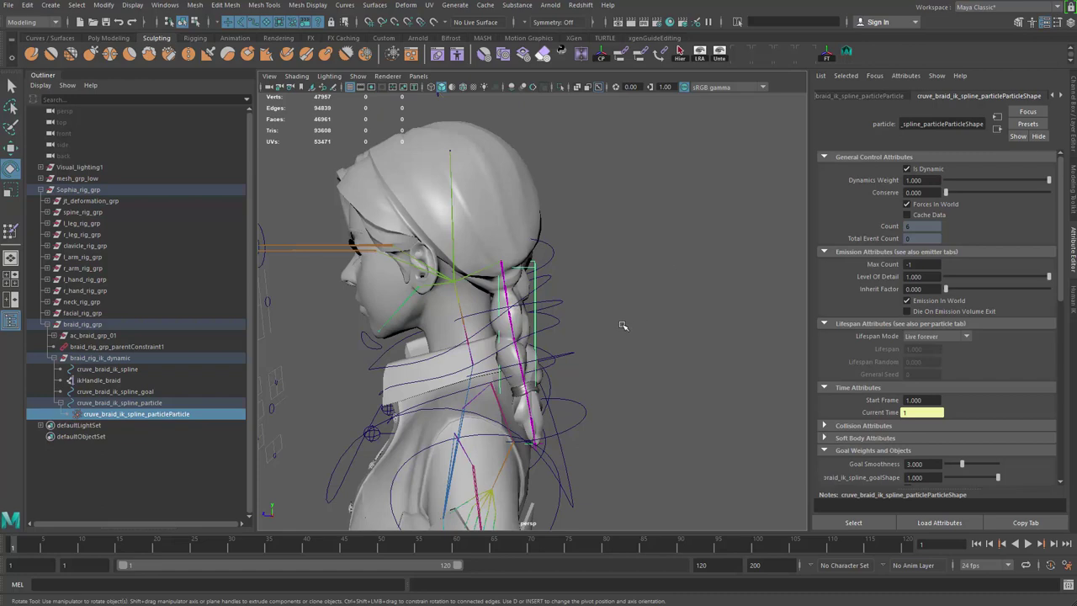
key("alt+v")
key("alt+v")
key("alt+shift+v")
key("alt+v")
key("Escape")
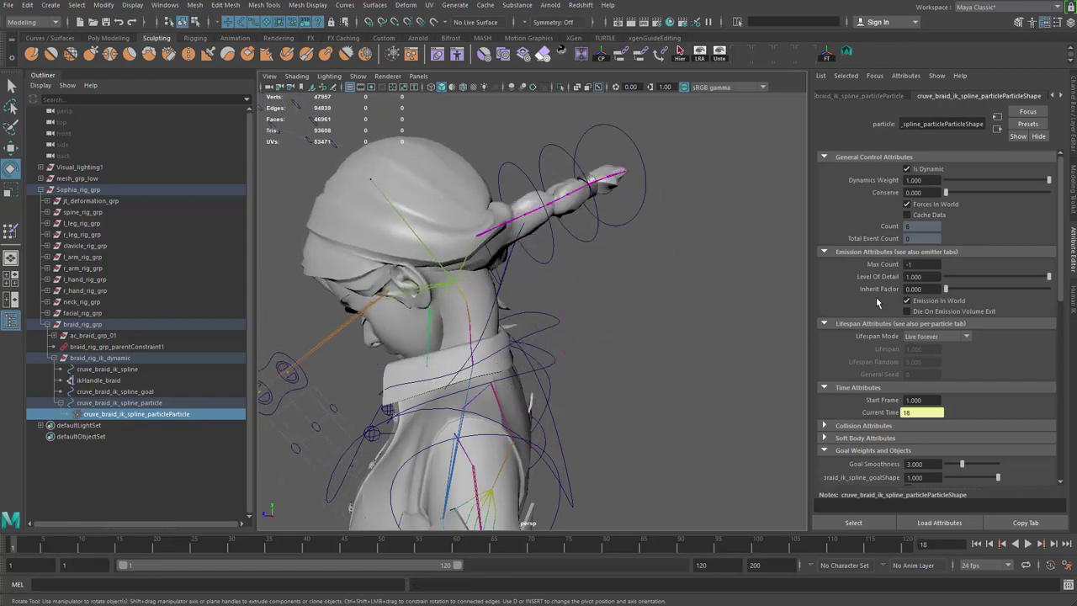
key("alt+shift+v")
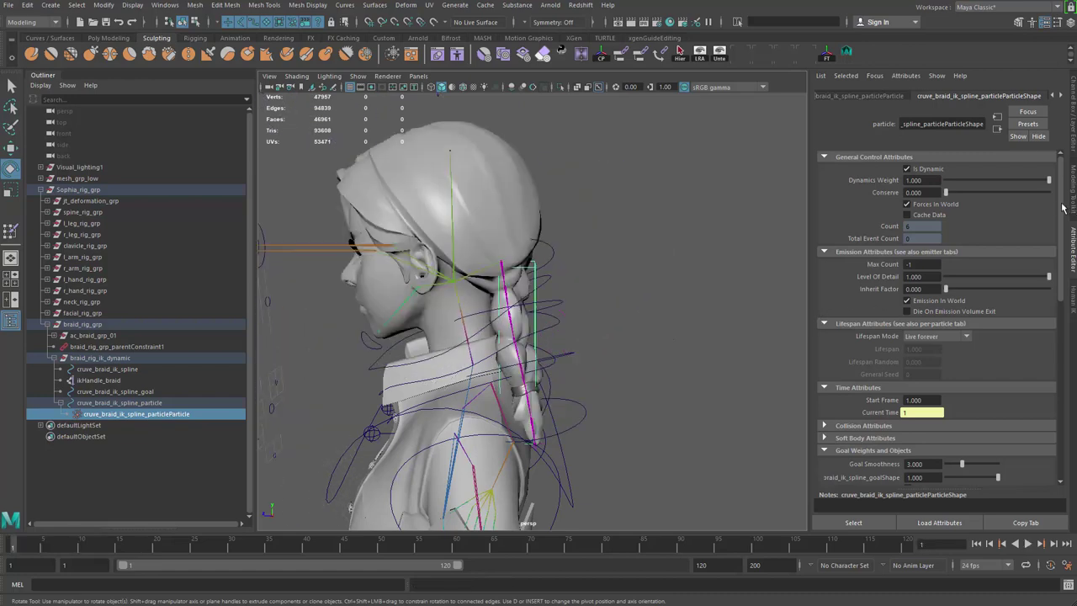
left_click_drag(1061, 208, 1051, 147)
left_click_drag(1060, 246, 1040, 230)
scroll(579, 349, "down", 2)
left_click_drag(579, 349, 576, 348, "alt")
scroll(576, 348, "up", 3)
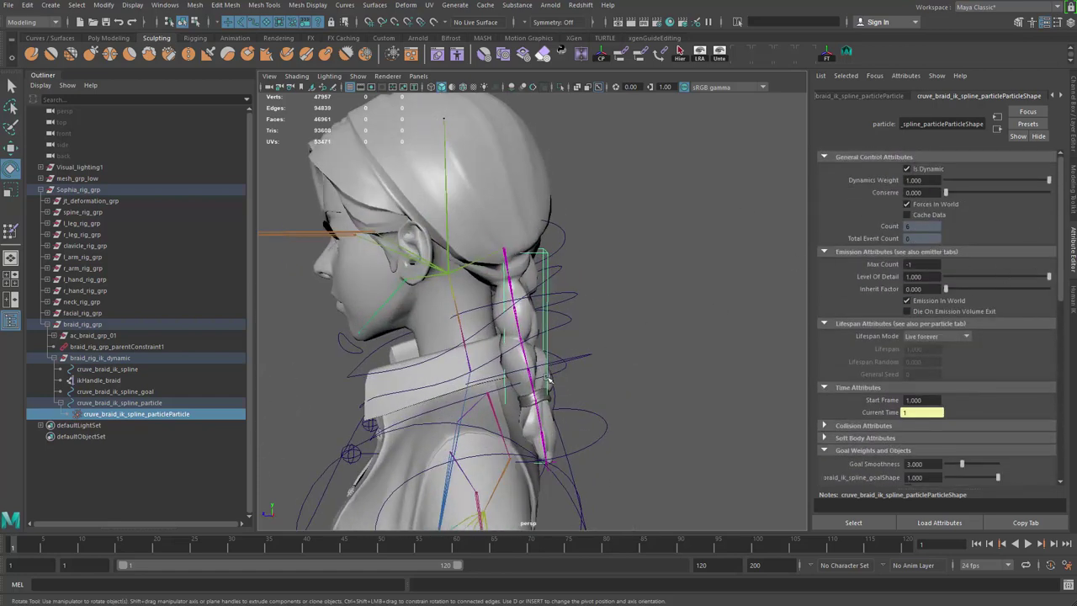
left_click_drag(672, 333, 724, 320, "alt")
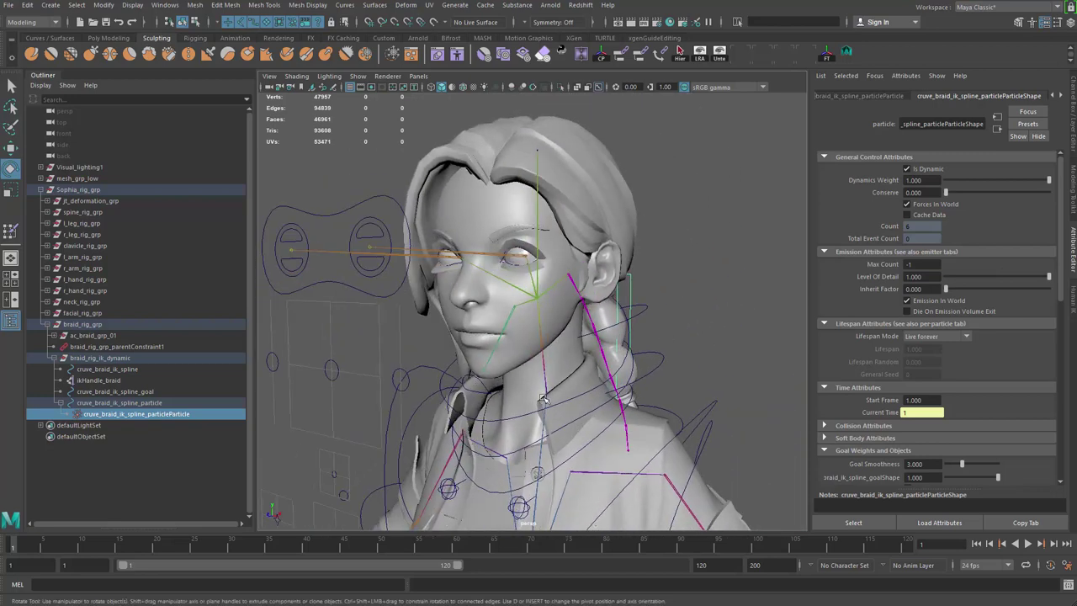